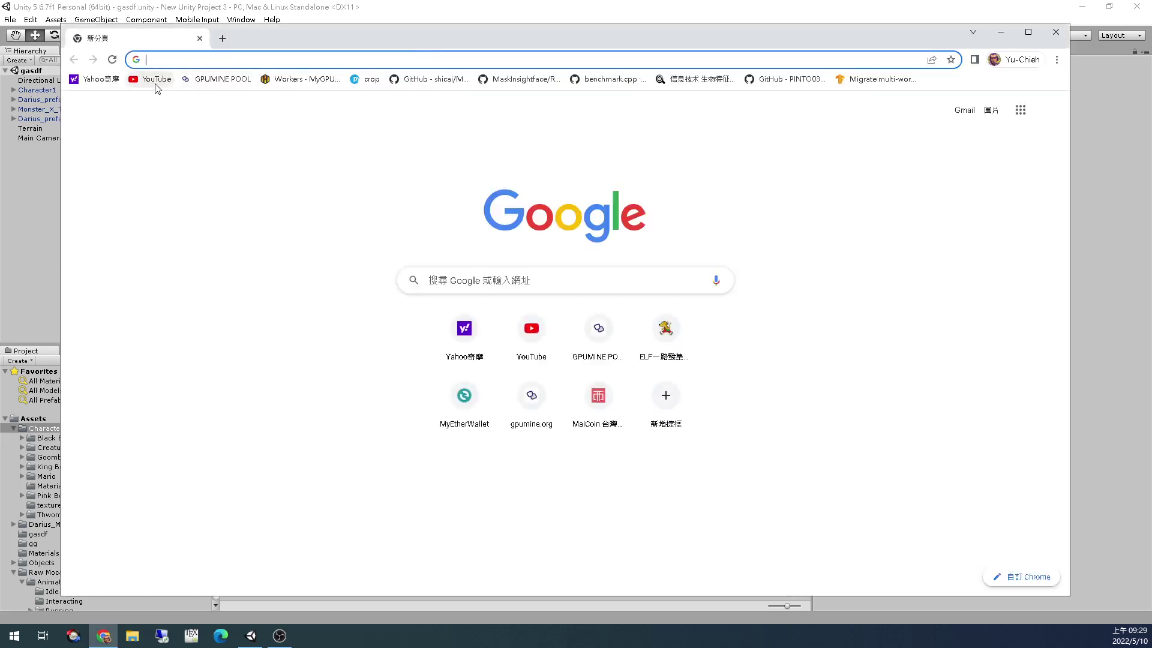
# Open YouTube and display all uploaded videos of the signed-in account's own channel
pyautogui.click(155, 83)
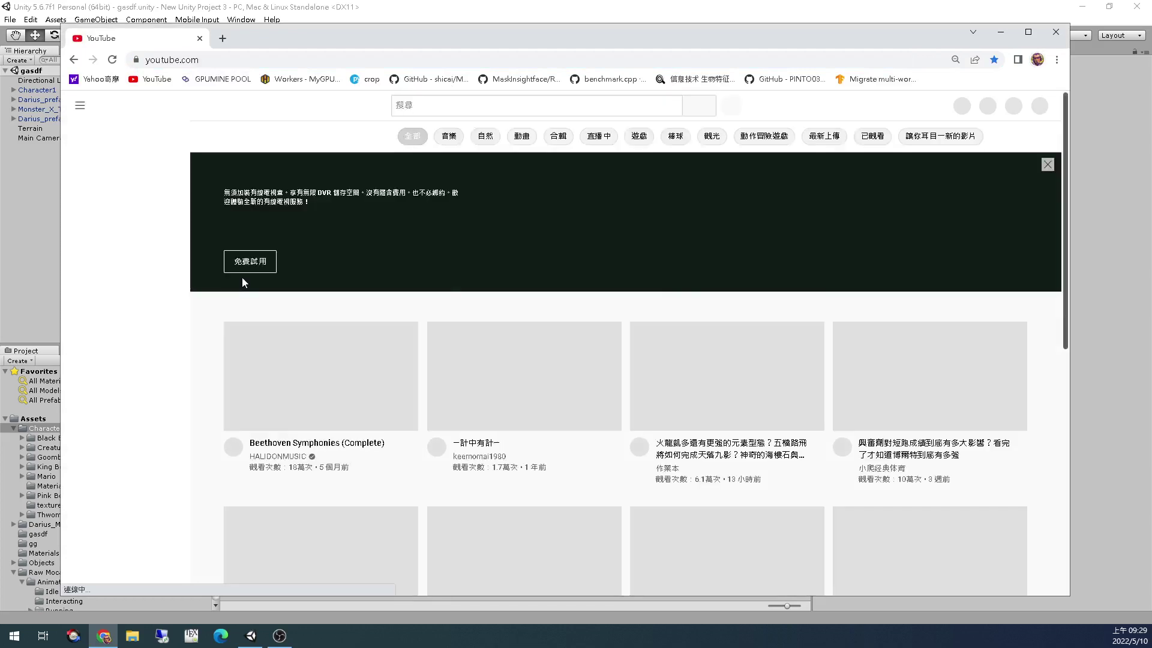
pyautogui.scroll(-5, 514, 162)
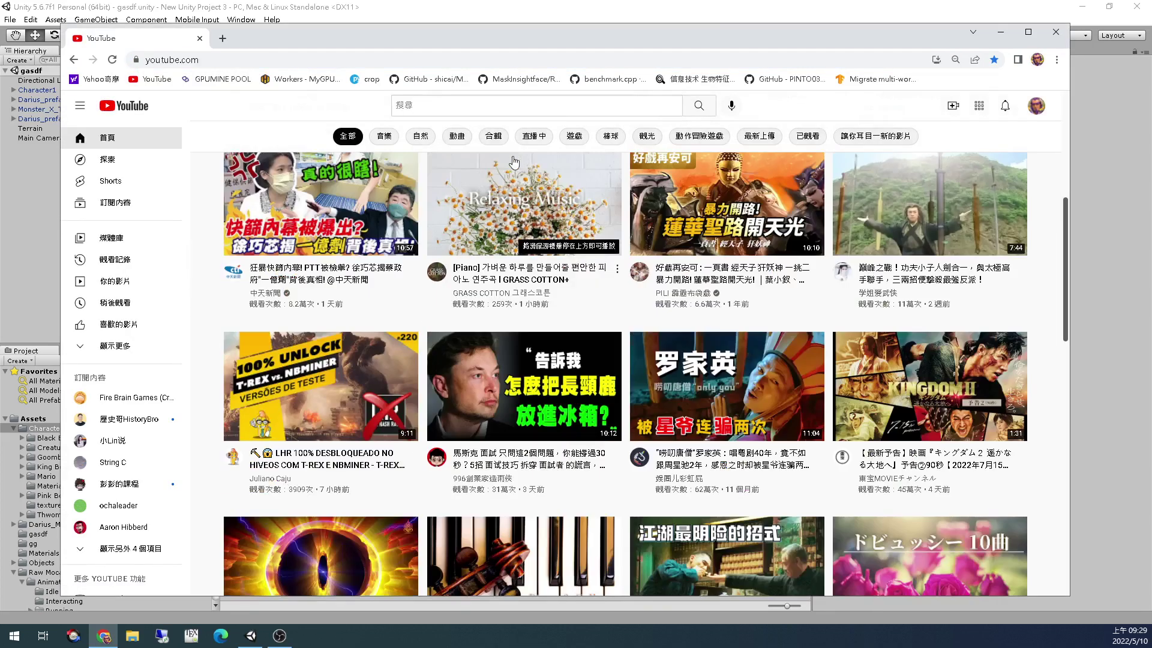
pyautogui.click(470, 106)
pyautogui.write('Yu-')
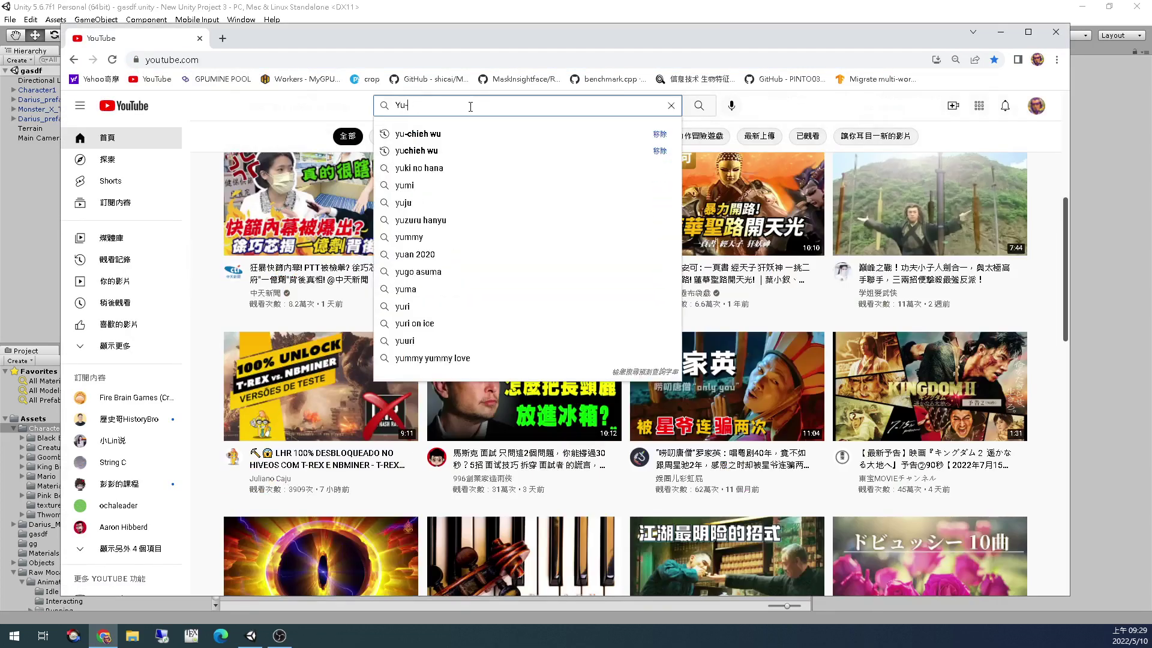
pyautogui.click(1036, 107)
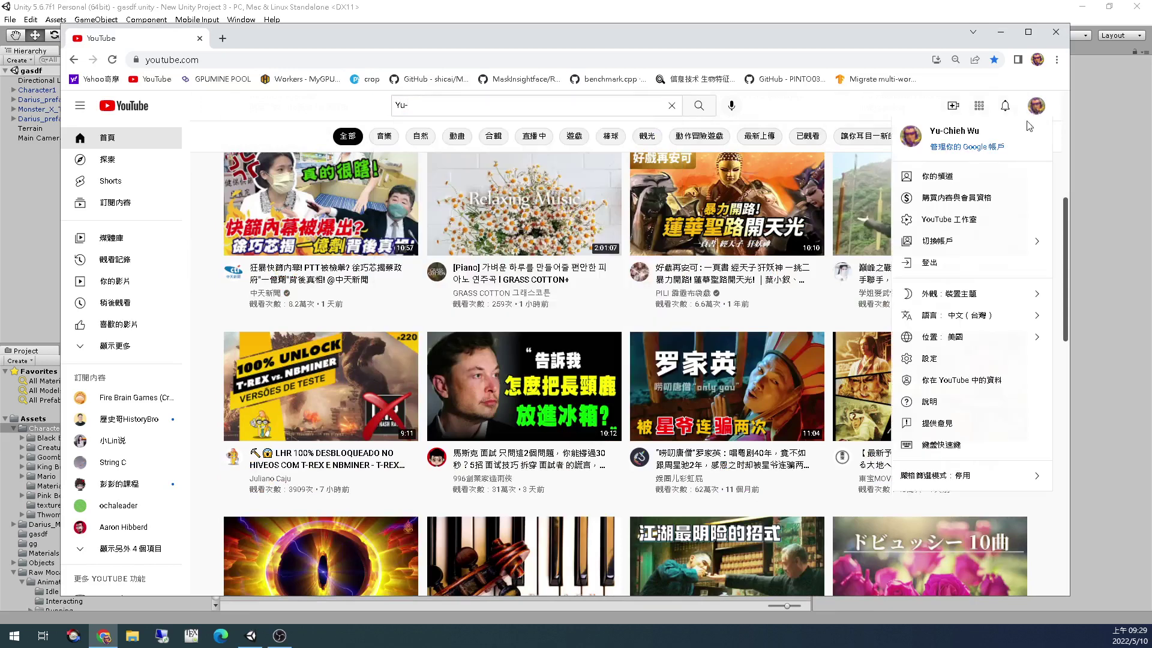
pyautogui.click(967, 176)
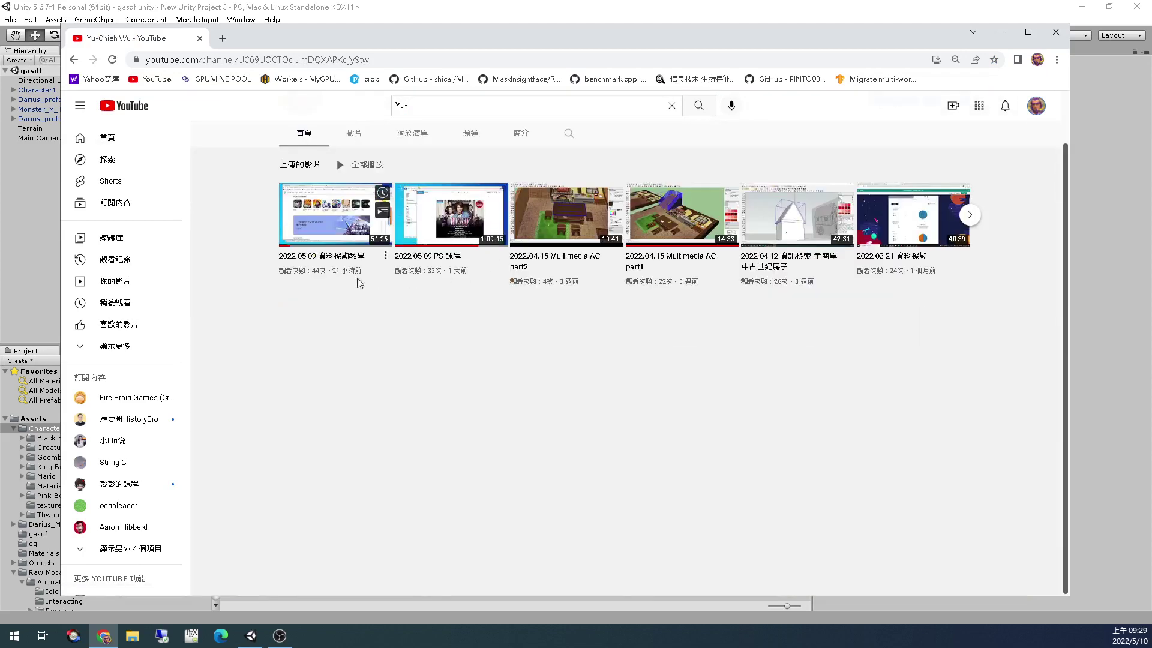
pyautogui.click(354, 133)
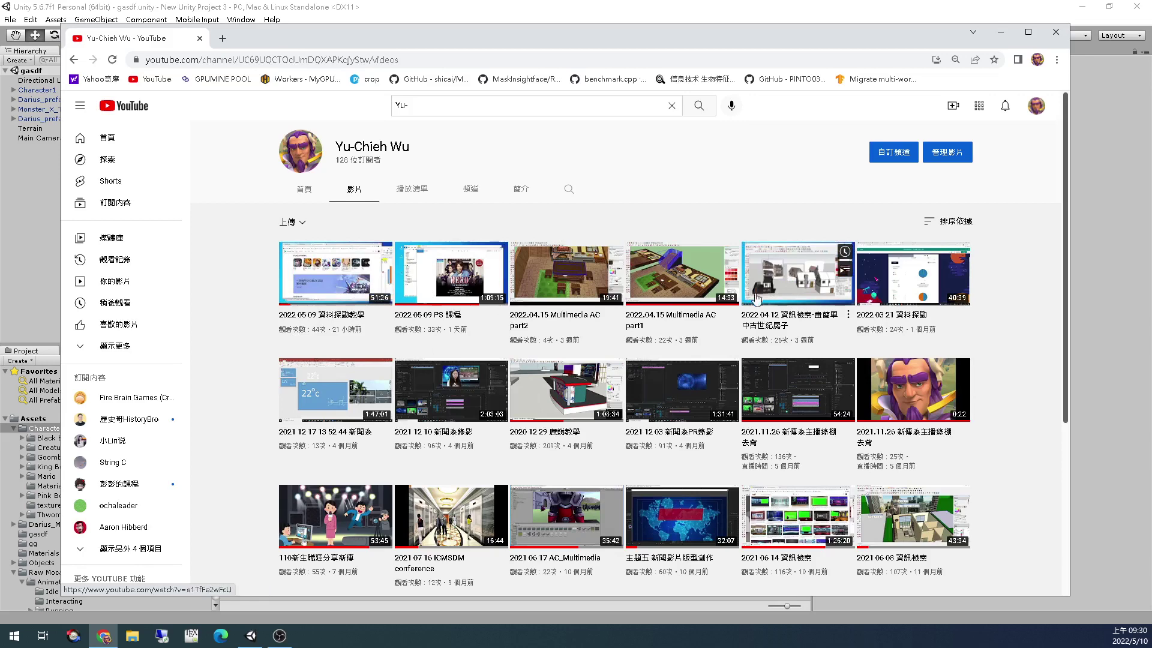
# Open the video "2021 06 01 3D遊戲設計part1" and return to the channel's video list
pyautogui.scroll(-2, 749, 289)
pyautogui.scroll(-2, 750, 289)
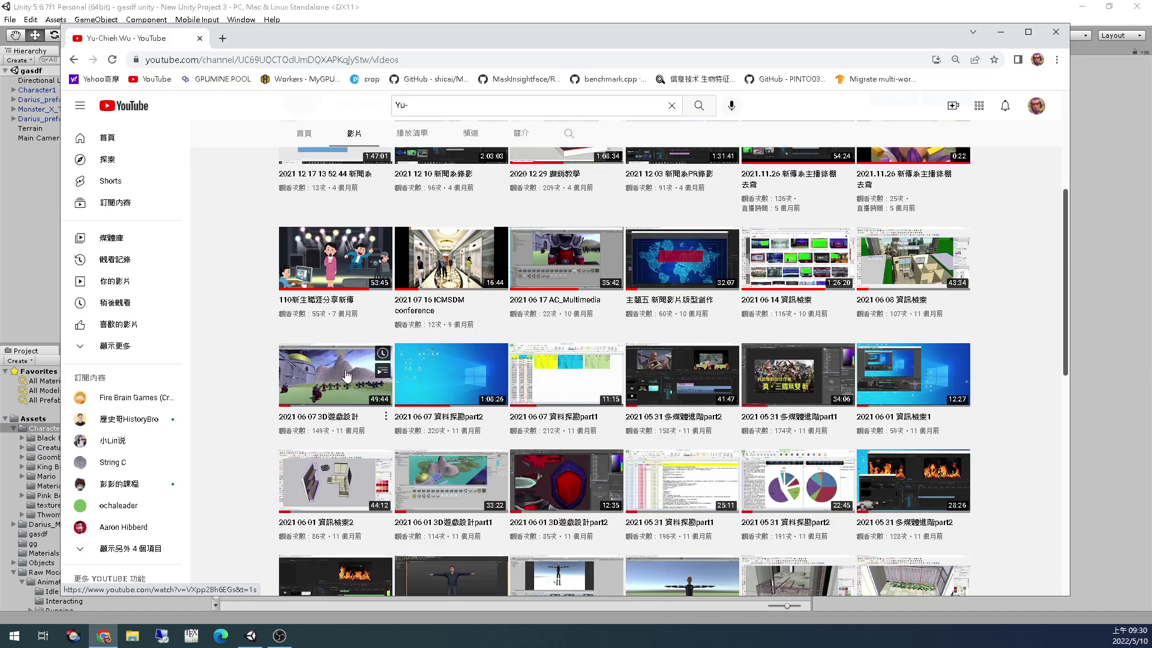
pyautogui.click(466, 491)
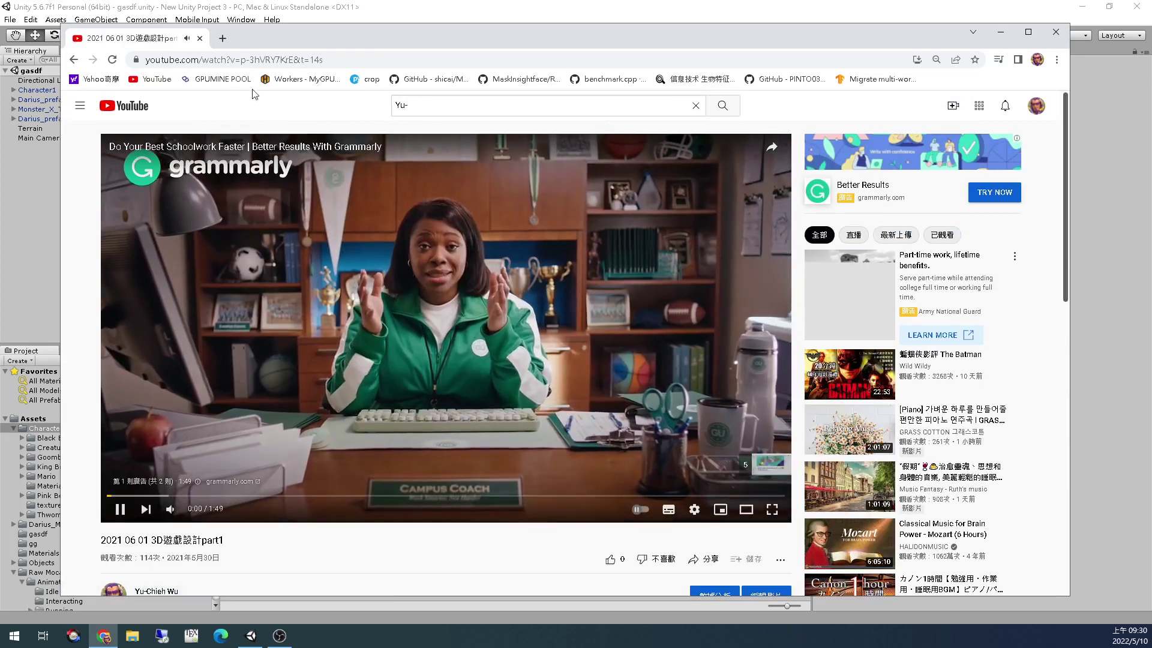
pyautogui.hotkey('alt', 'Left')
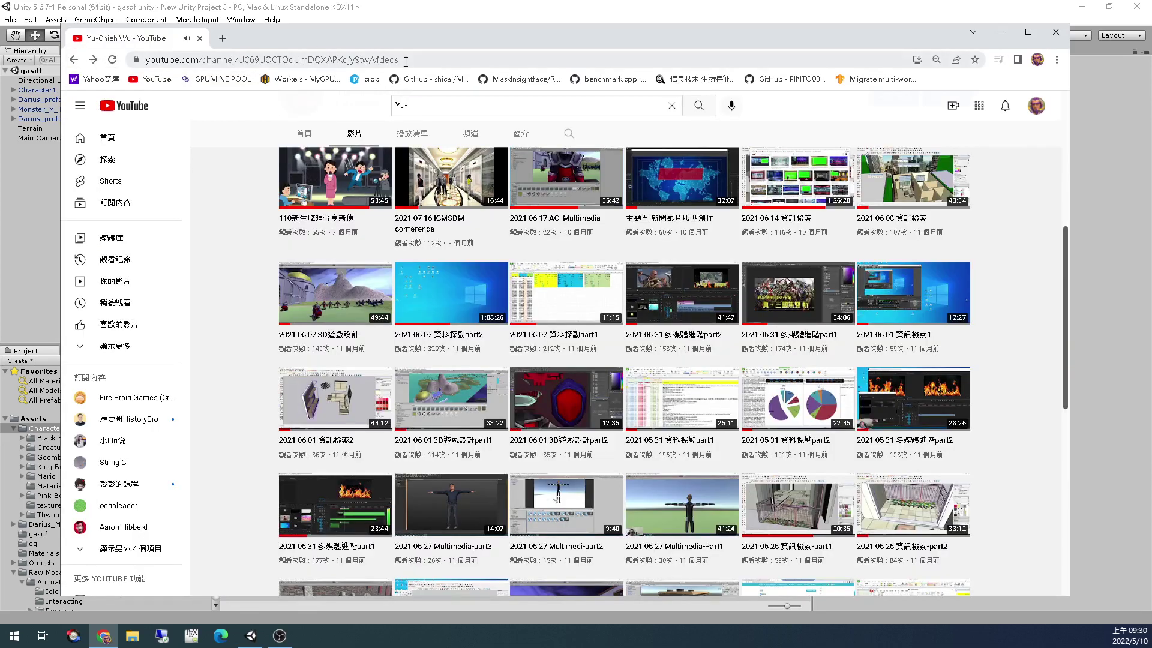
# Highlight the channel's web address and the channel name at the head of the video list
pyautogui.click(406, 62)
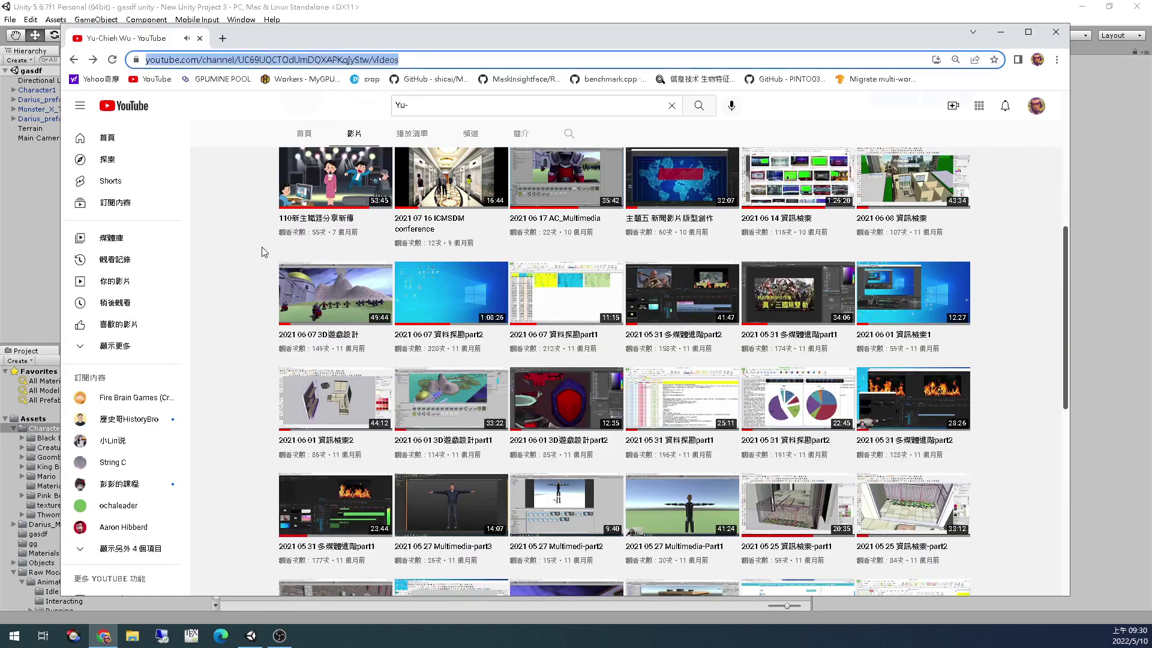
pyautogui.scroll(5, 417, 125)
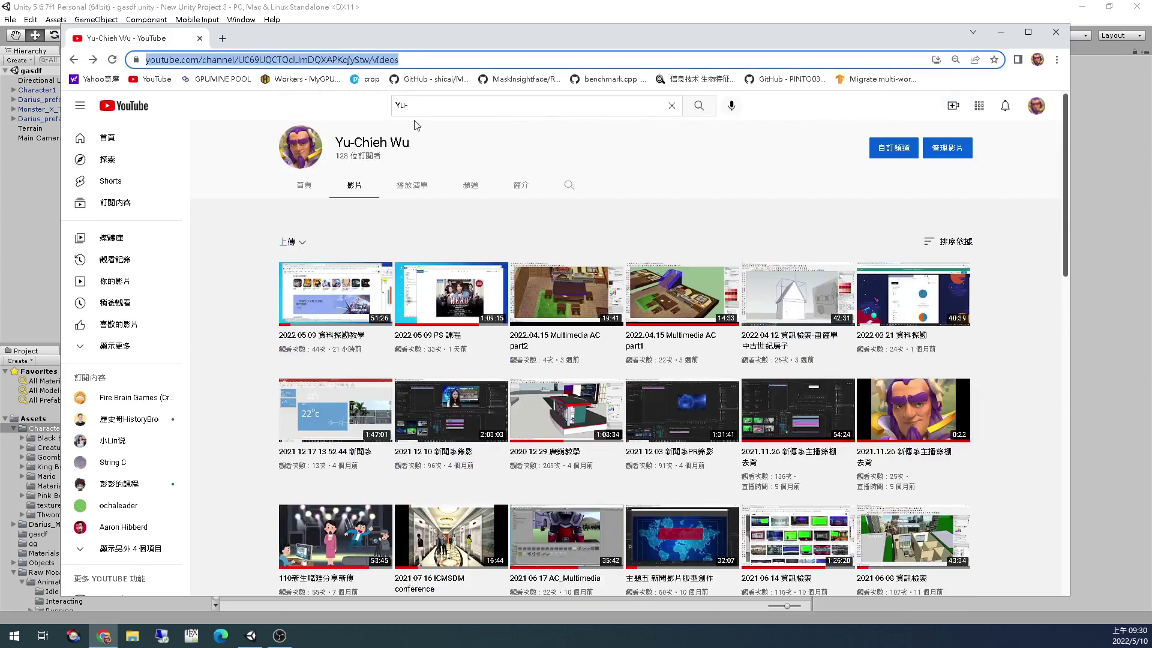
pyautogui.doubleClick(372, 142)
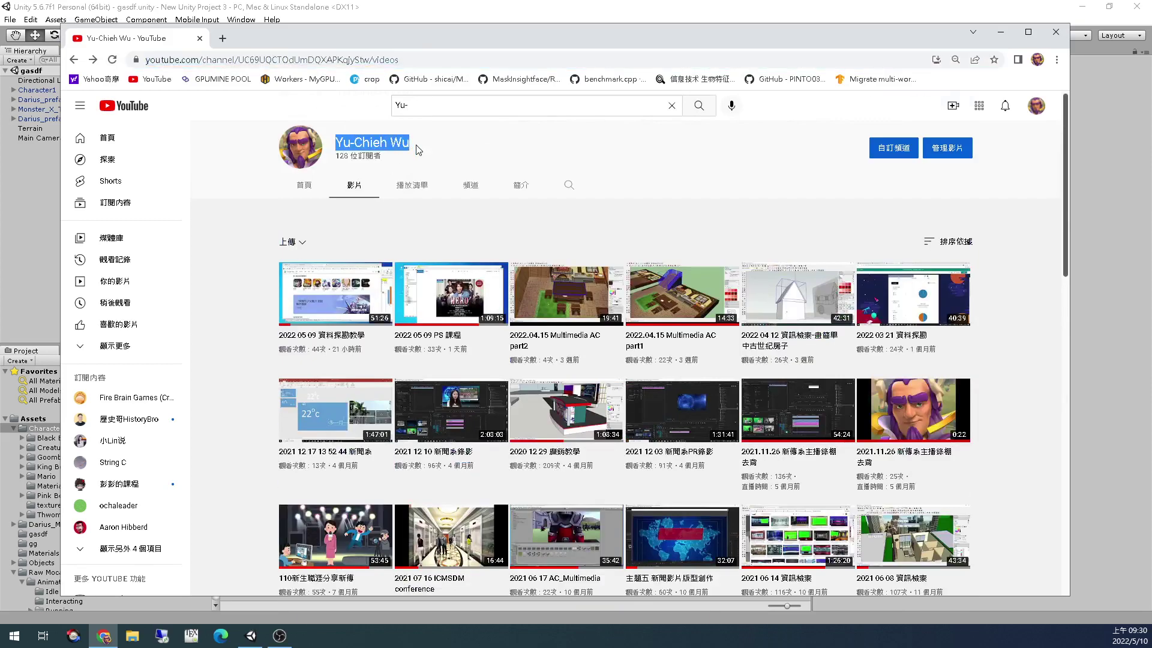
# Look through the channel's older uploads and open the video "2021 06 01 3D遊戲設計part1"
pyautogui.scroll(-5, 402, 241)
pyautogui.scroll(-3, 401, 241)
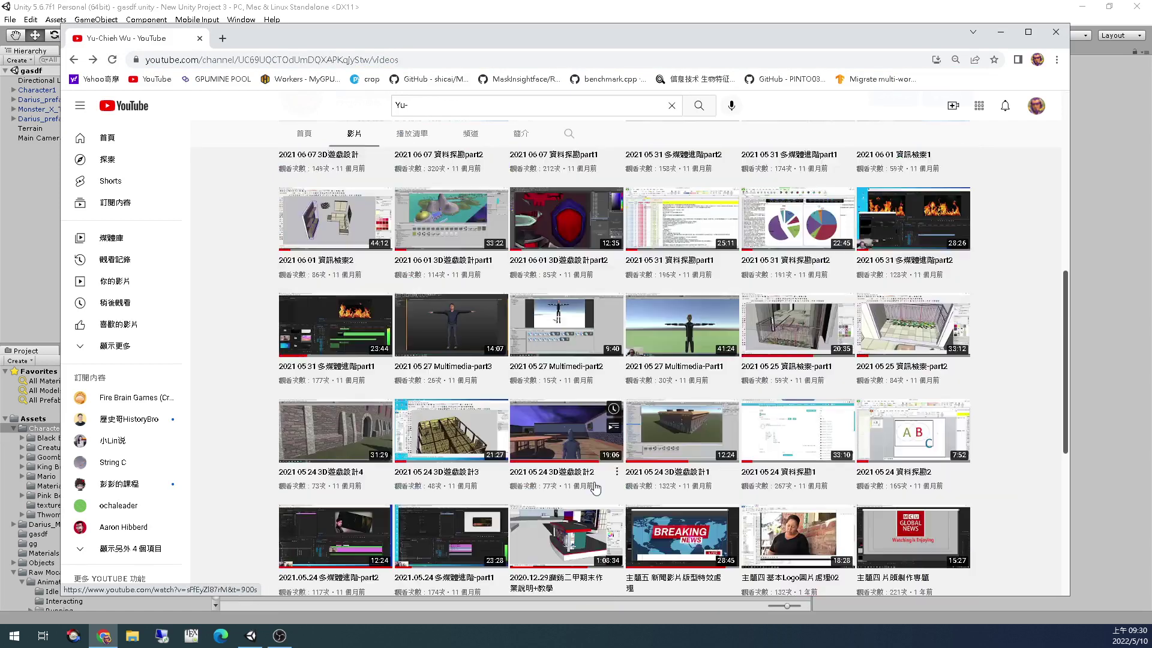
pyautogui.scroll(-1, 597, 487)
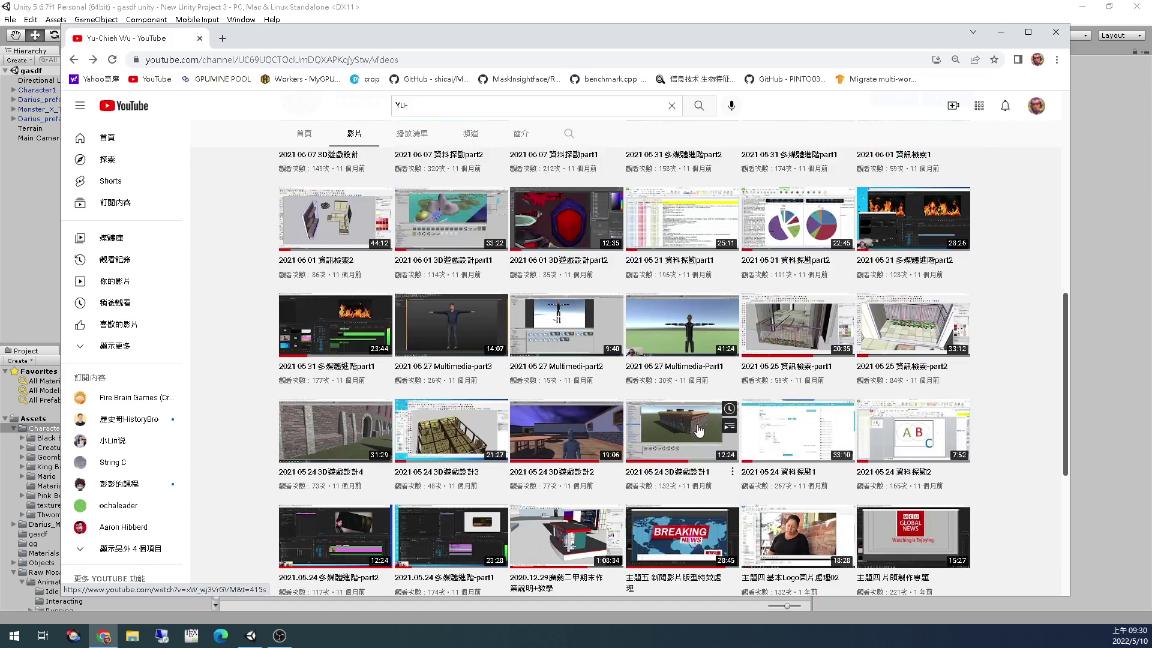
pyautogui.scroll(-3, 698, 430)
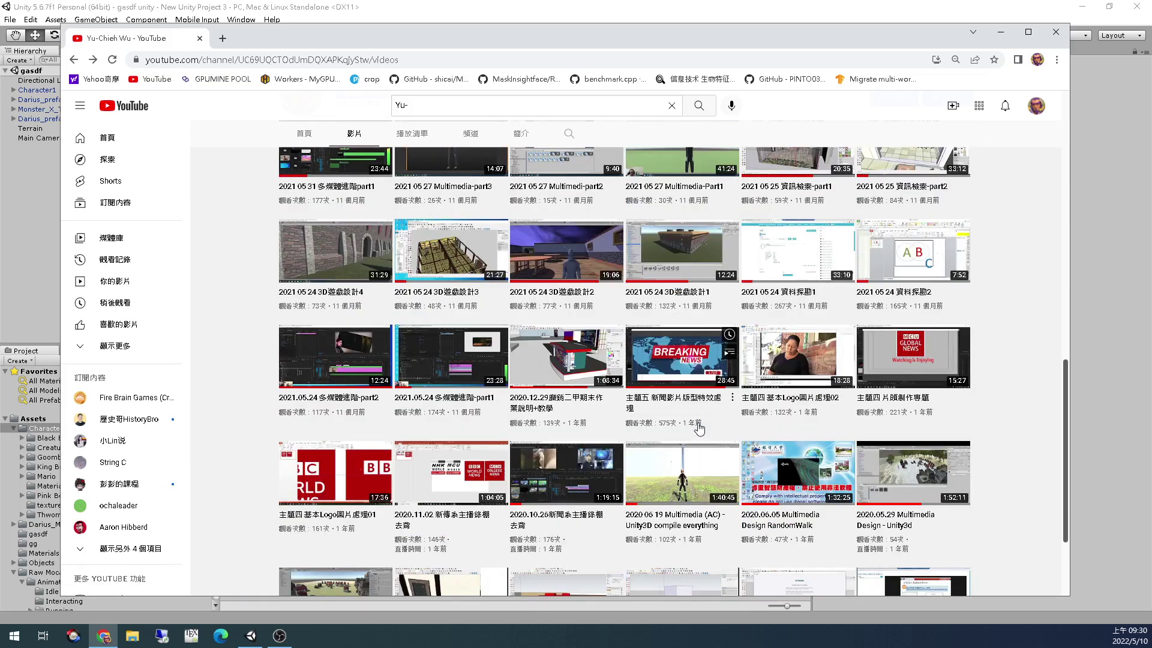
pyautogui.scroll(-2, 699, 427)
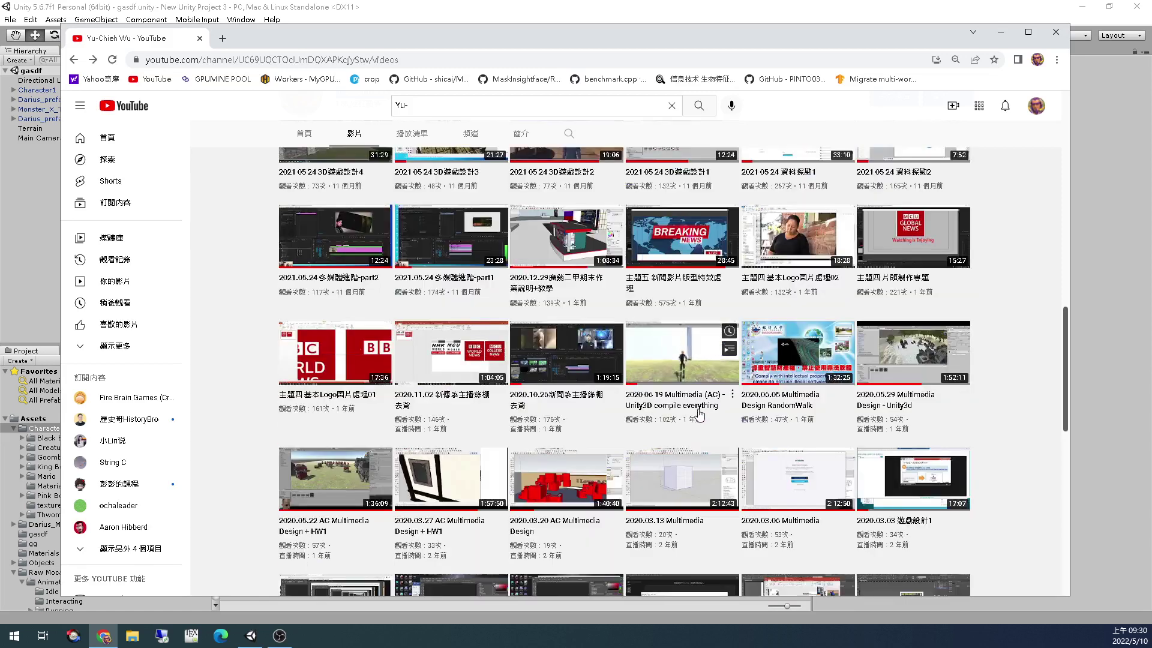
pyautogui.scroll(3, 698, 412)
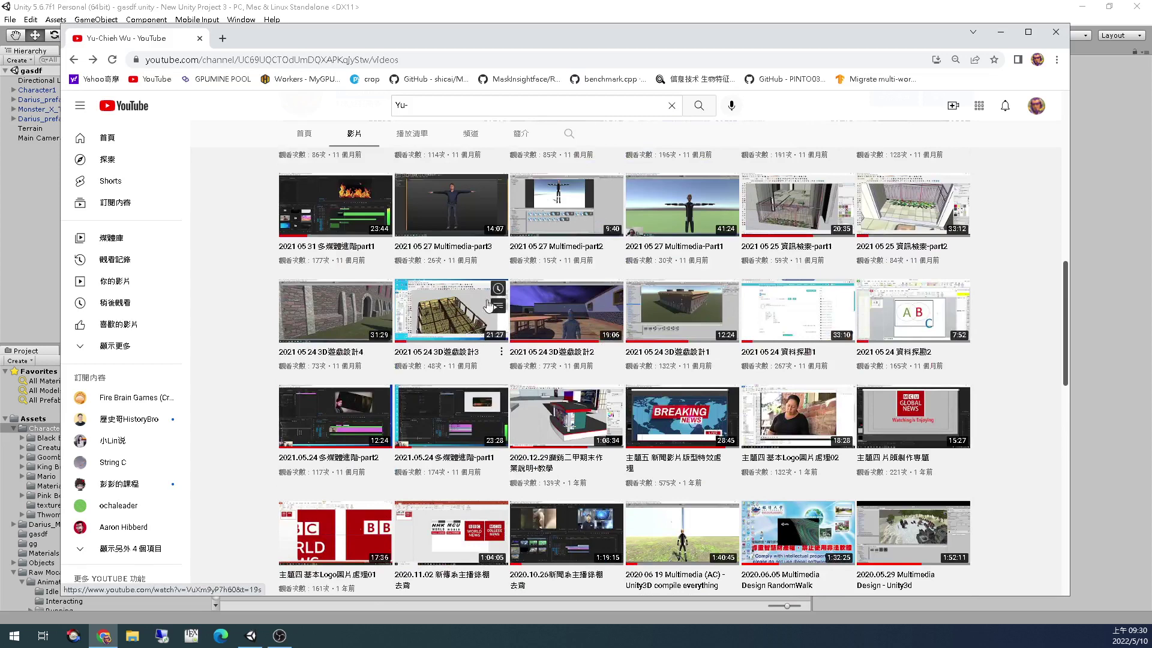
pyautogui.scroll(3, 461, 311)
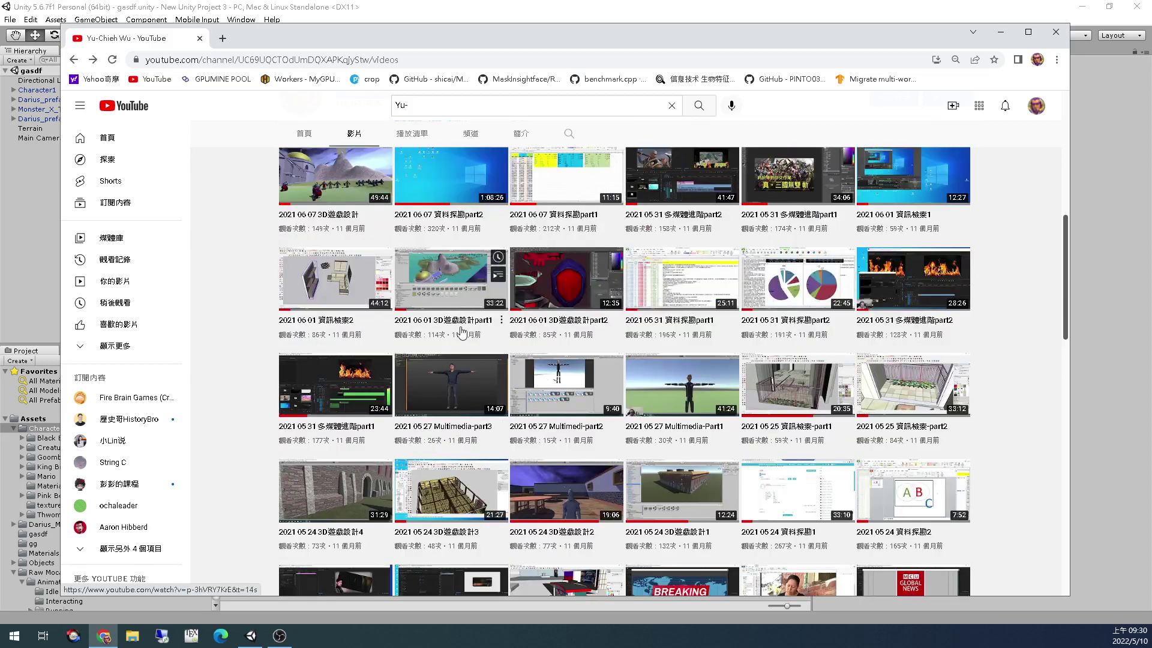
pyautogui.click(451, 277)
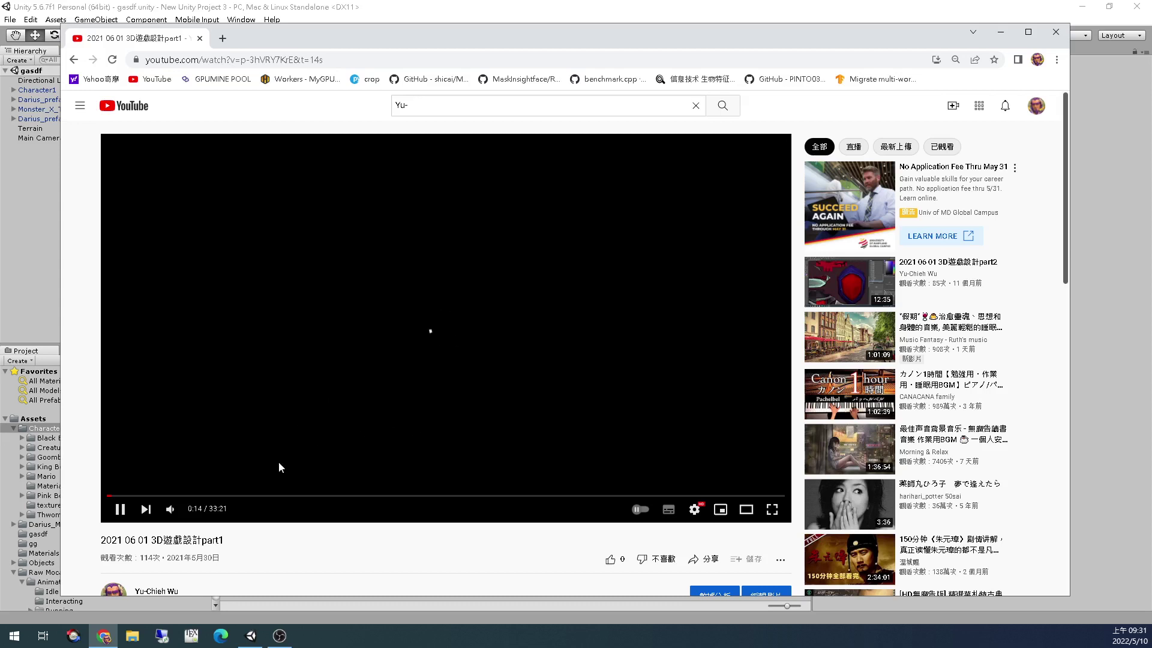
# Mute the part1 video, skip ahead to about 31:23 and show it full screen
pyautogui.click(144, 496)
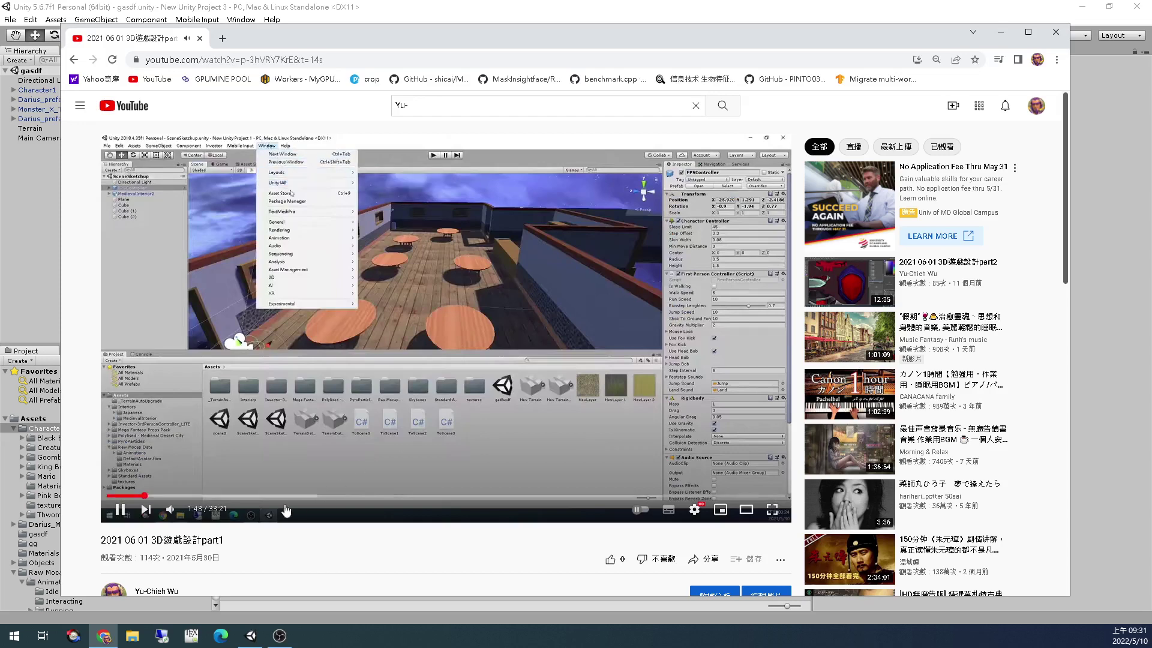
pyautogui.click(190, 509)
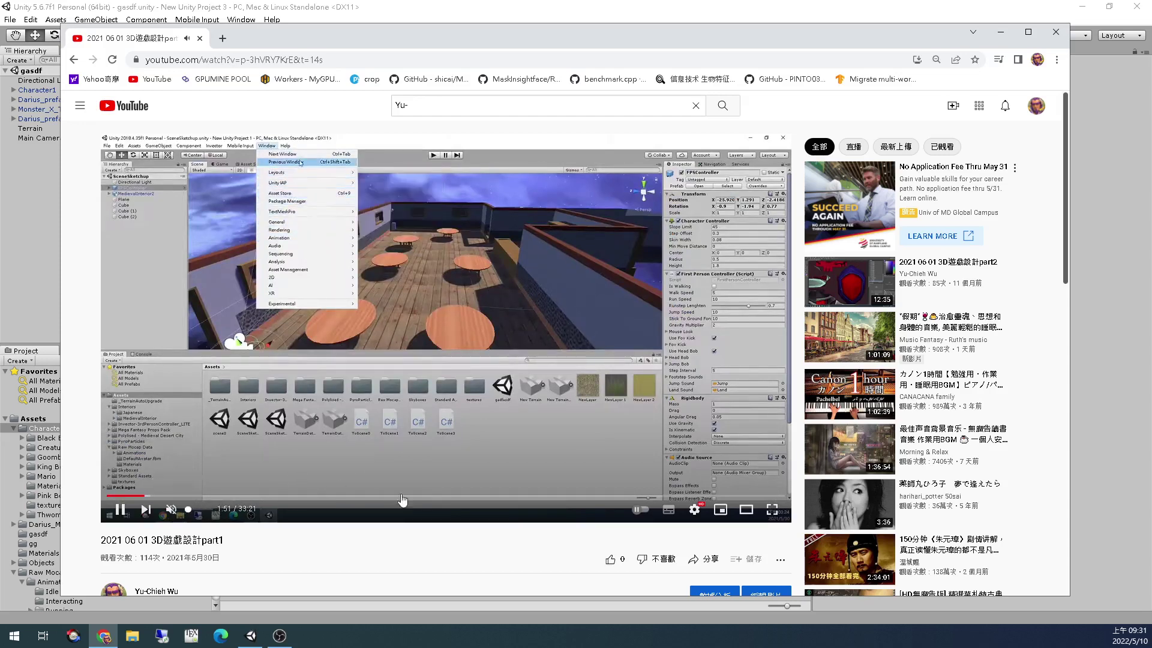
pyautogui.click(422, 495)
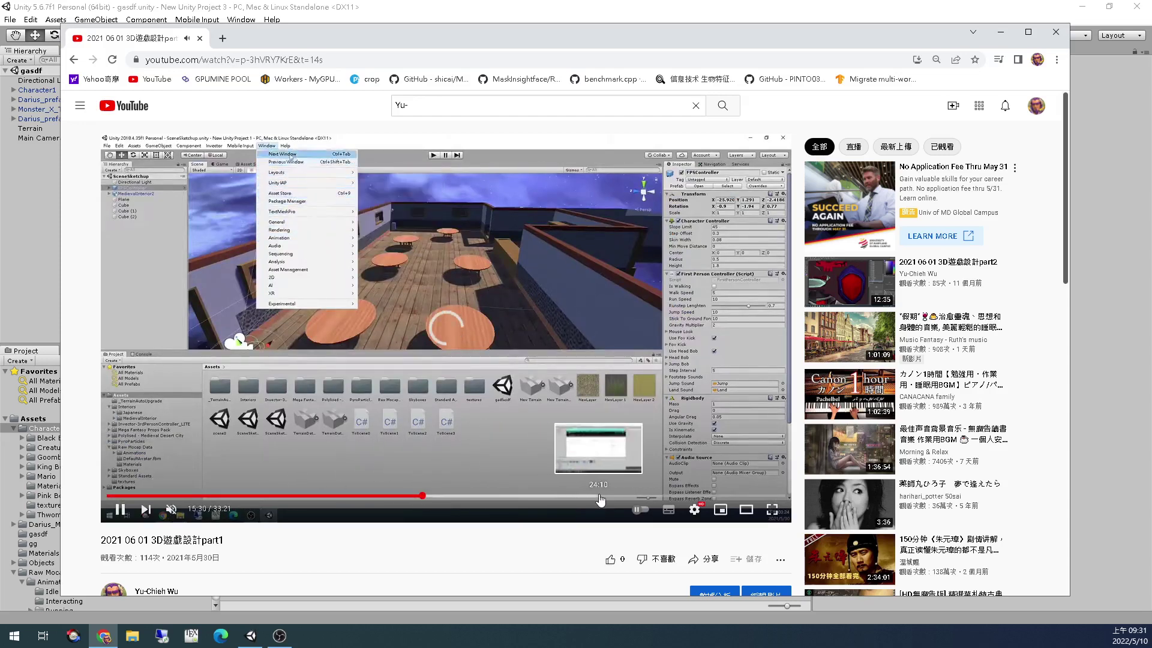
pyautogui.click(745, 496)
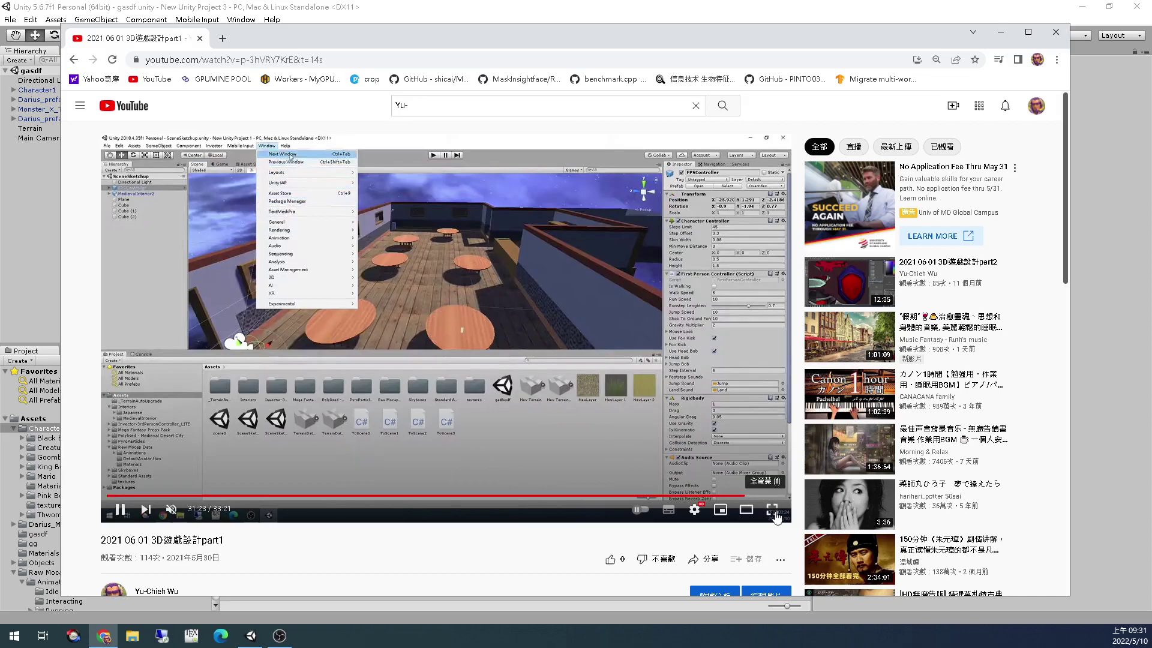
pyautogui.click(772, 509)
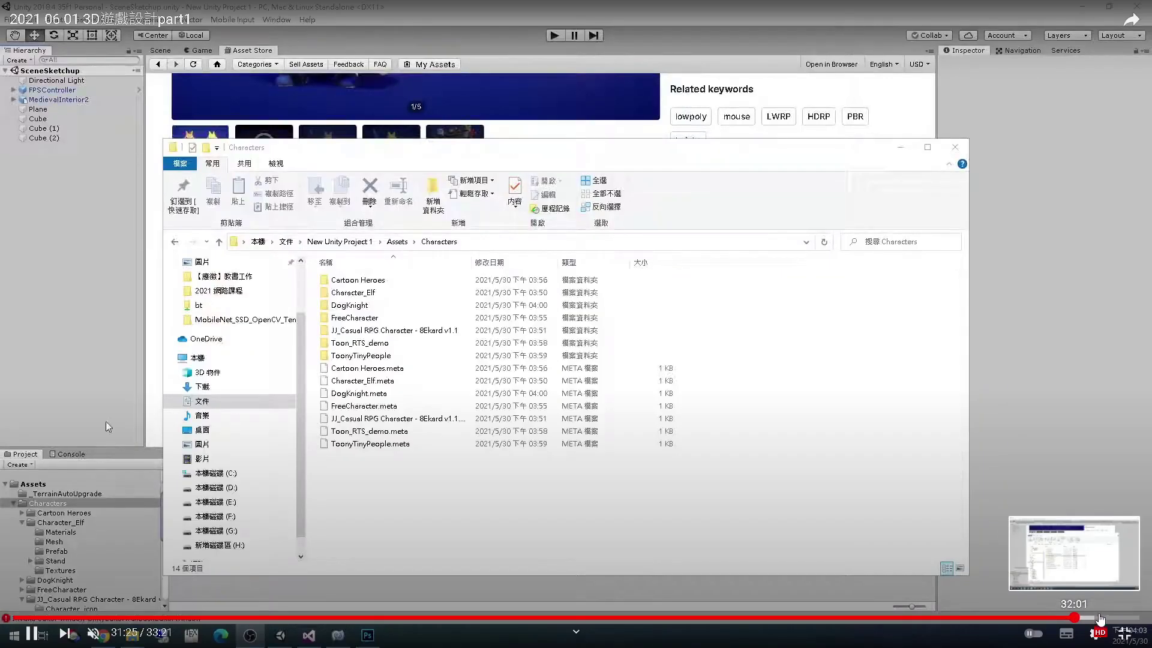
# Skip through the end of the part1 video to the recoloured DemoTexture.png in Photoshop, at about 32:24
pyautogui.click(1111, 620)
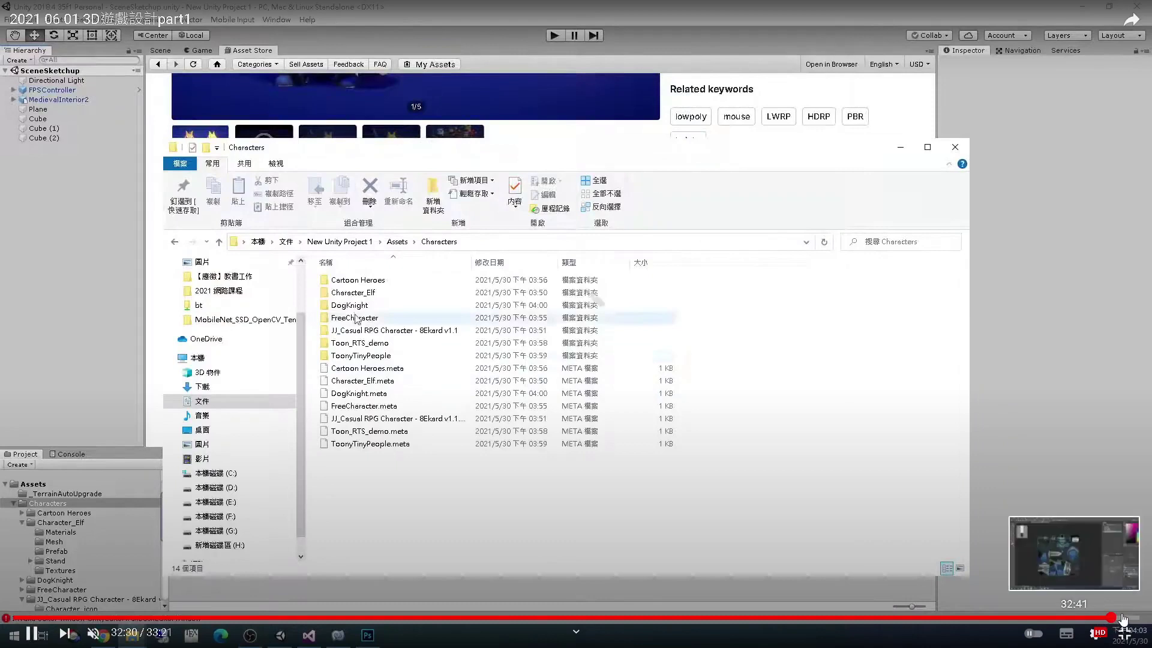
pyautogui.click(1126, 618)
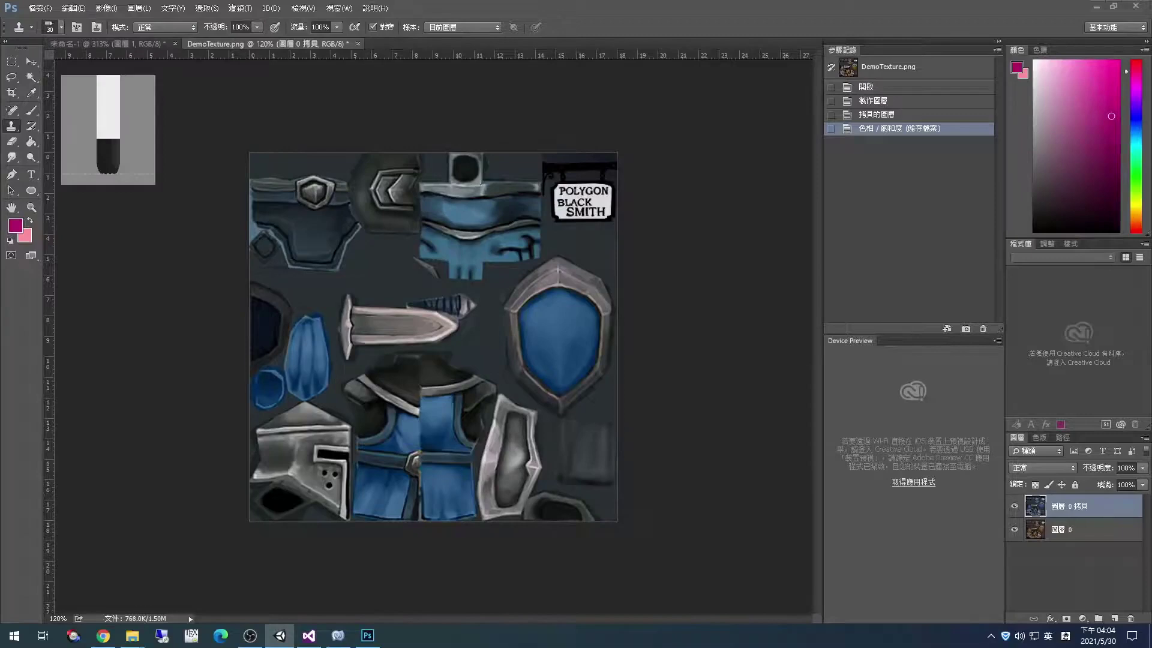
pyautogui.moveTo(413, 461)
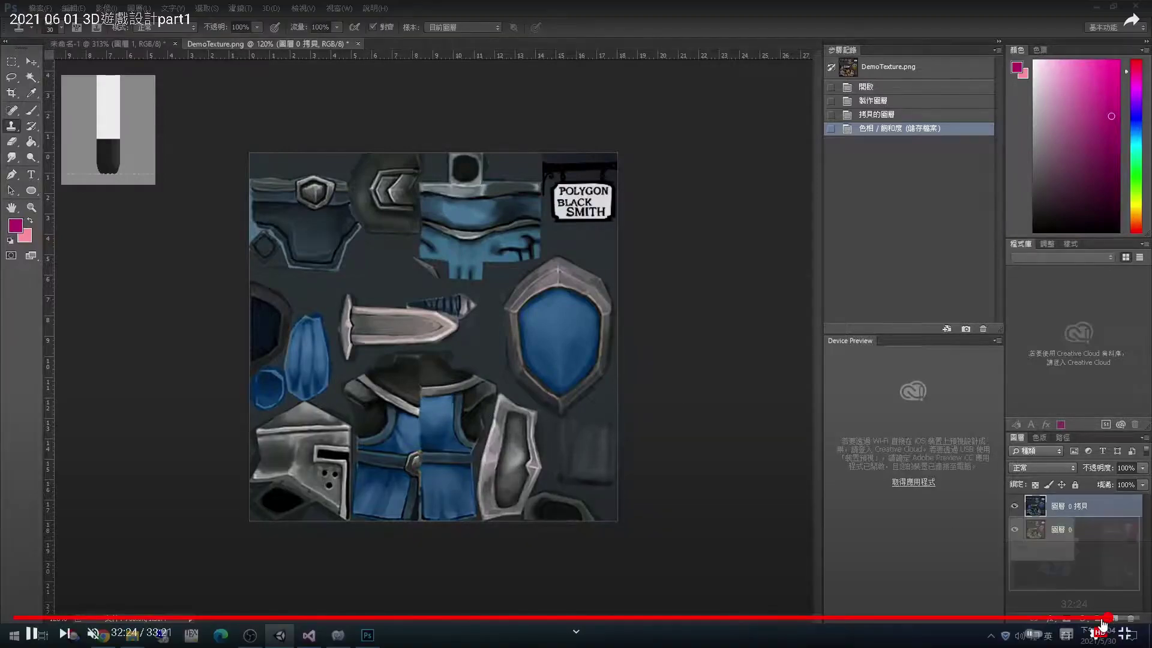
pyautogui.click(1106, 617)
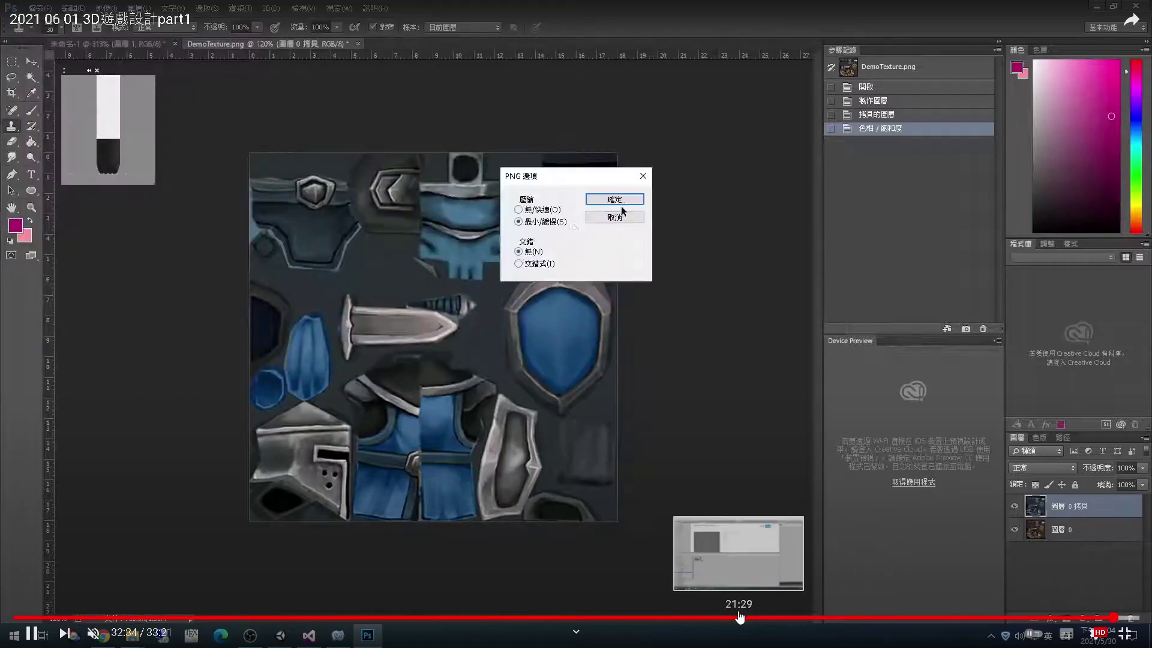
# Leave full screen, switch to the video "2021 06 01 3D遊戲設計part2", and play it unmuted from about 12:00
pyautogui.press('Escape')
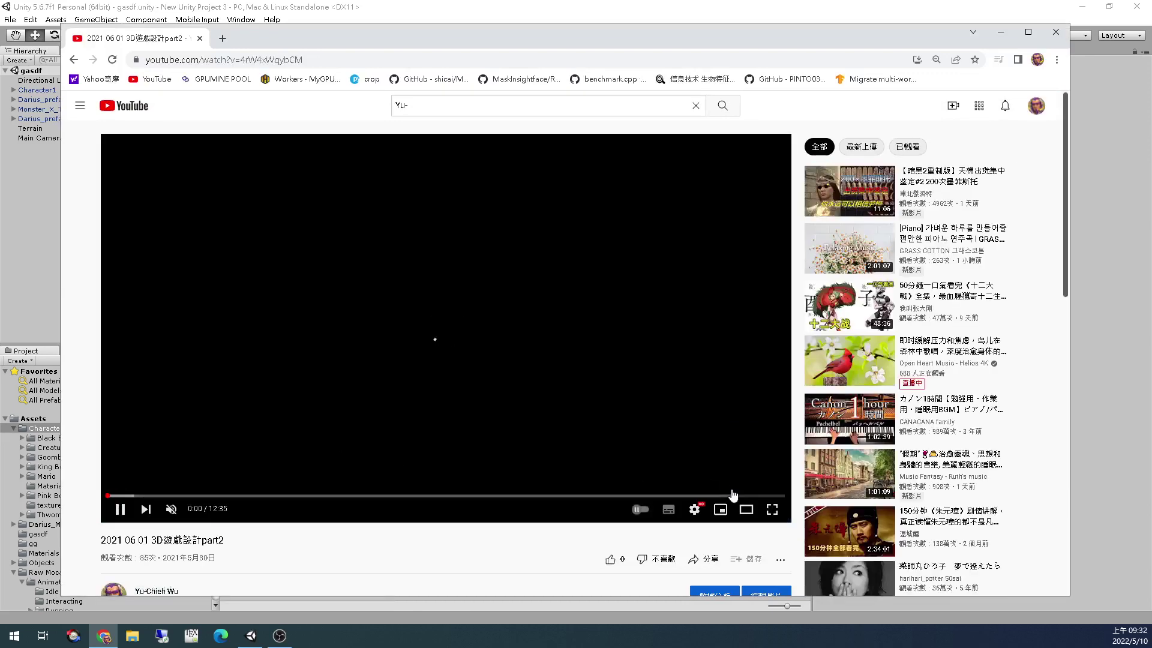
pyautogui.click(751, 496)
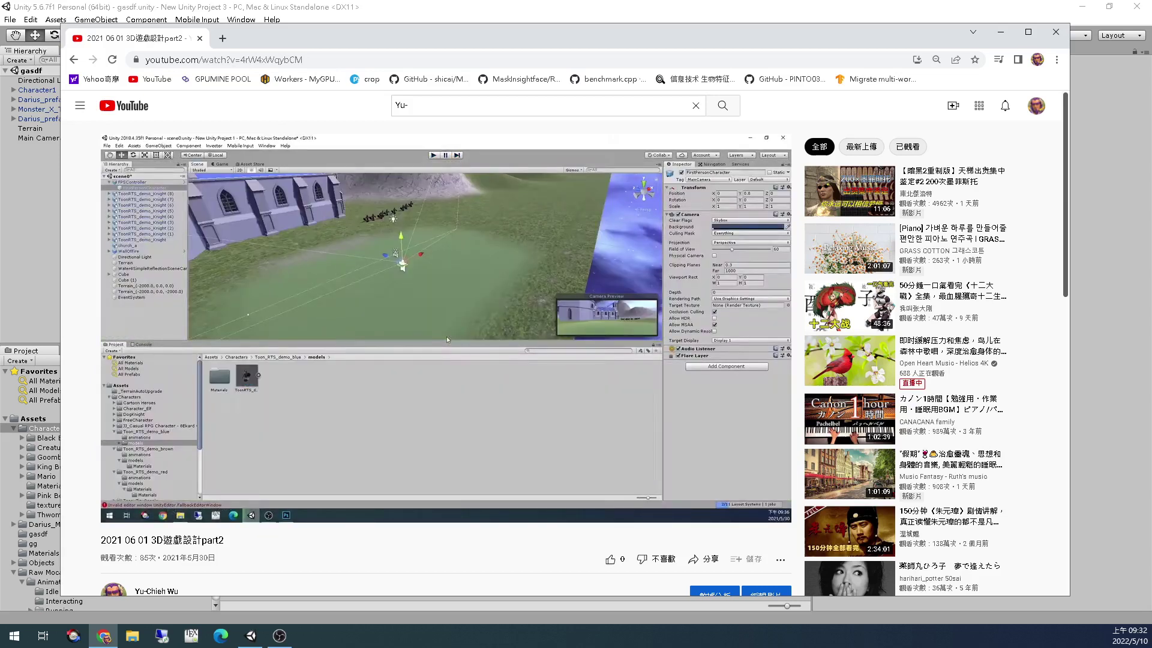
pyautogui.moveTo(302, 510)
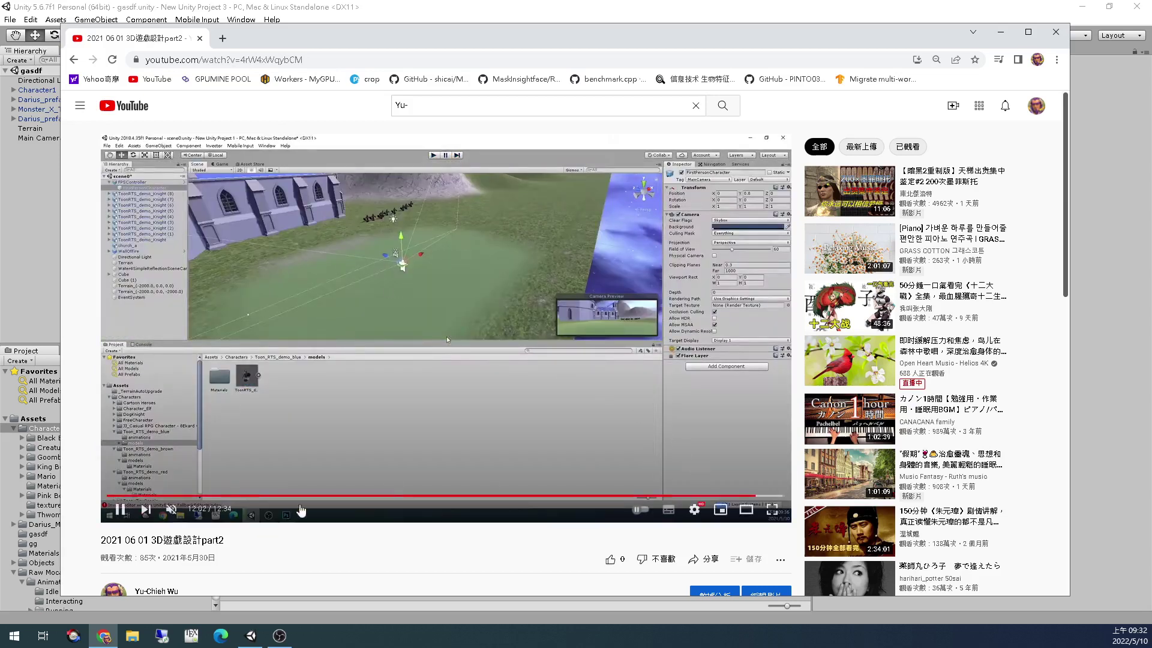
pyautogui.click(171, 510)
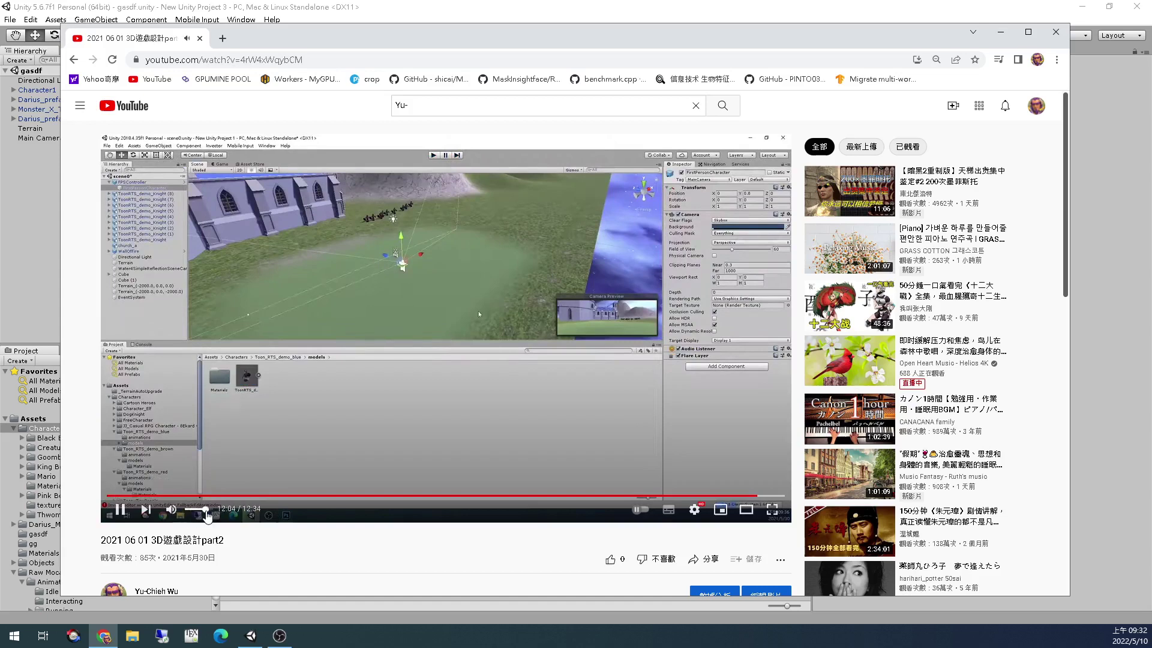
pyautogui.moveTo(205, 514); pyautogui.dragTo(201, 514)
# Show the part2 video full screen and jump back to about 11:30, where the coloured knight models are placed
pyautogui.click(772, 509)
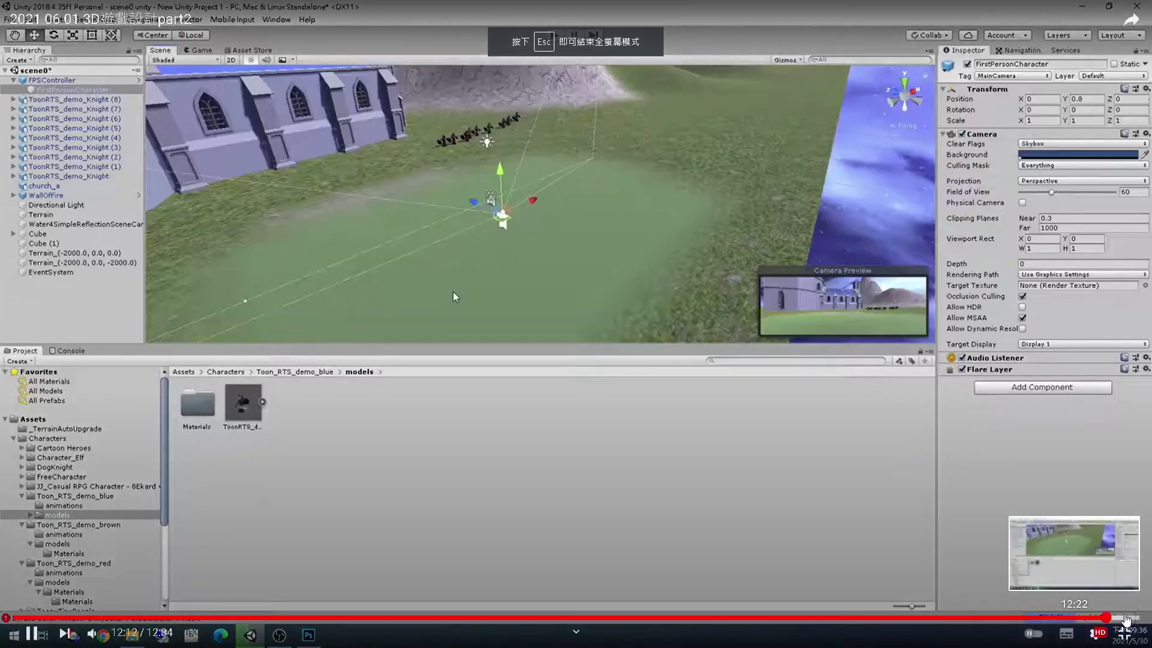
pyautogui.click(1128, 617)
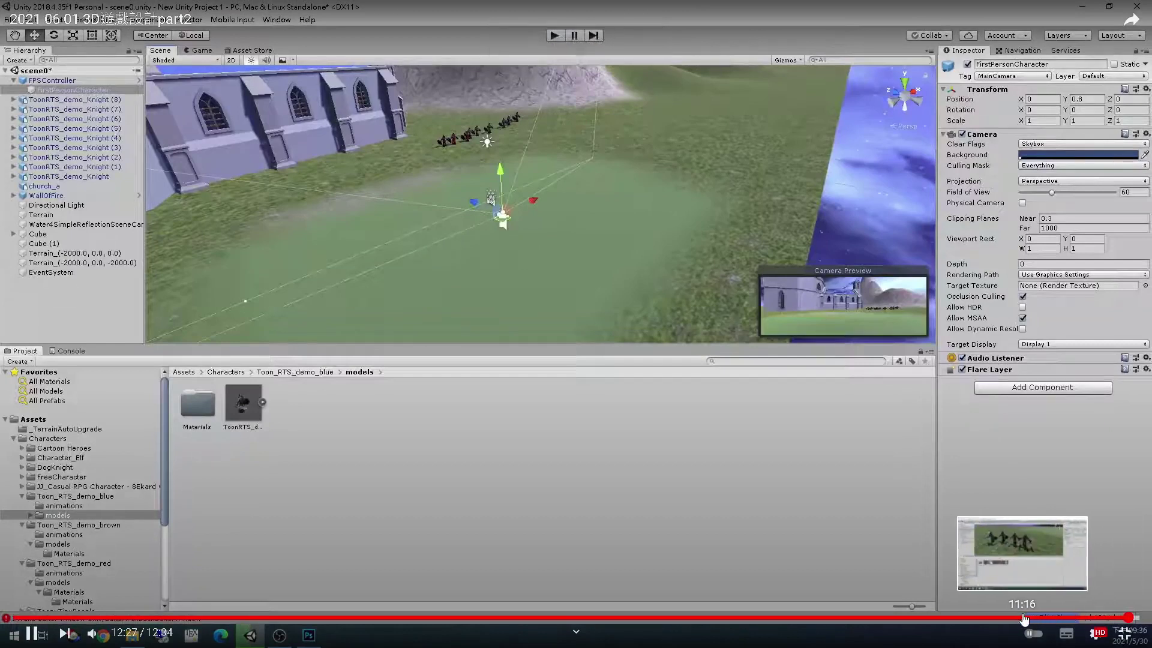
pyautogui.click(1044, 618)
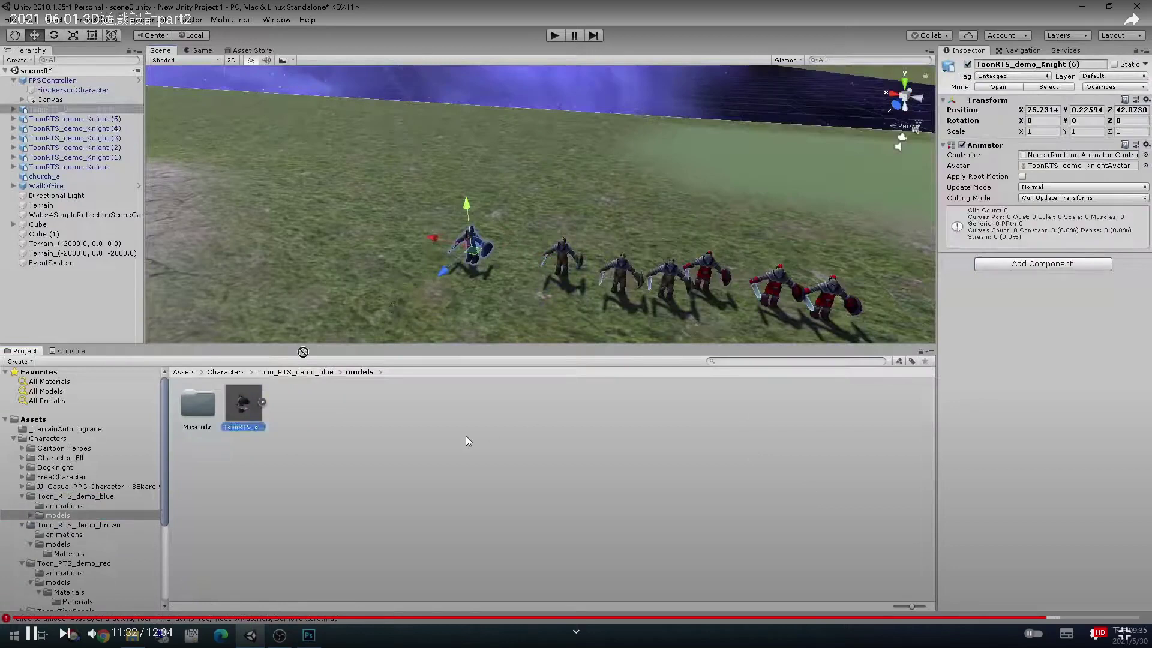
# Rewind the part2 video to about 9:42, skip to about 10:09, leave full screen and pause it at 10:24
pyautogui.click(885, 617)
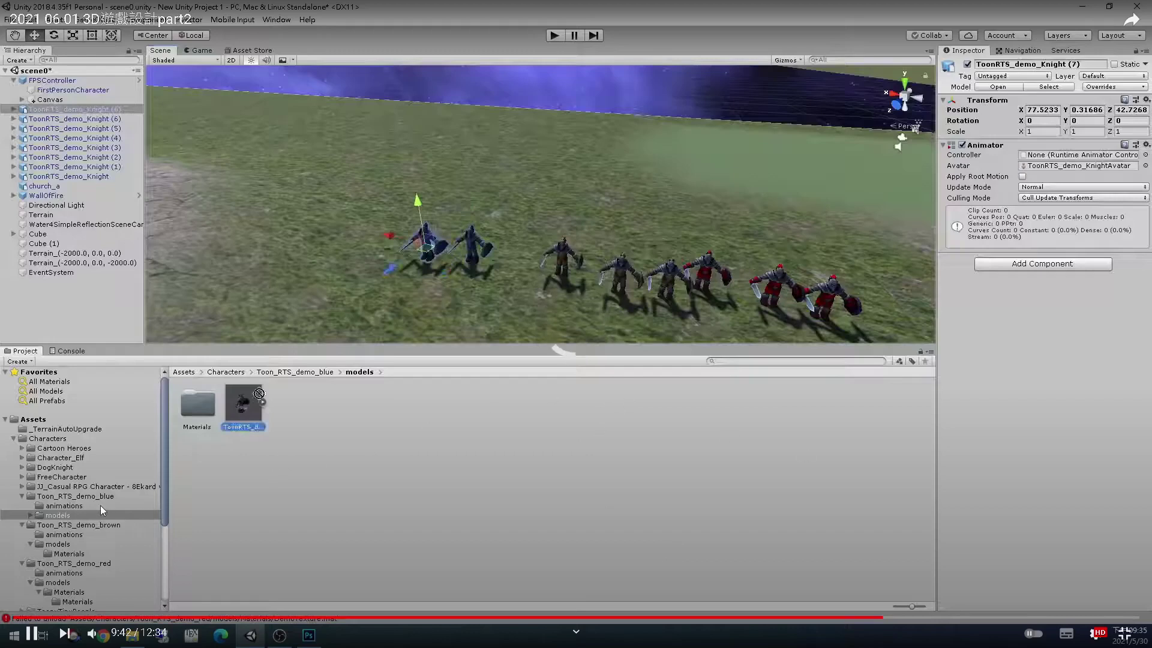
pyautogui.click(923, 618)
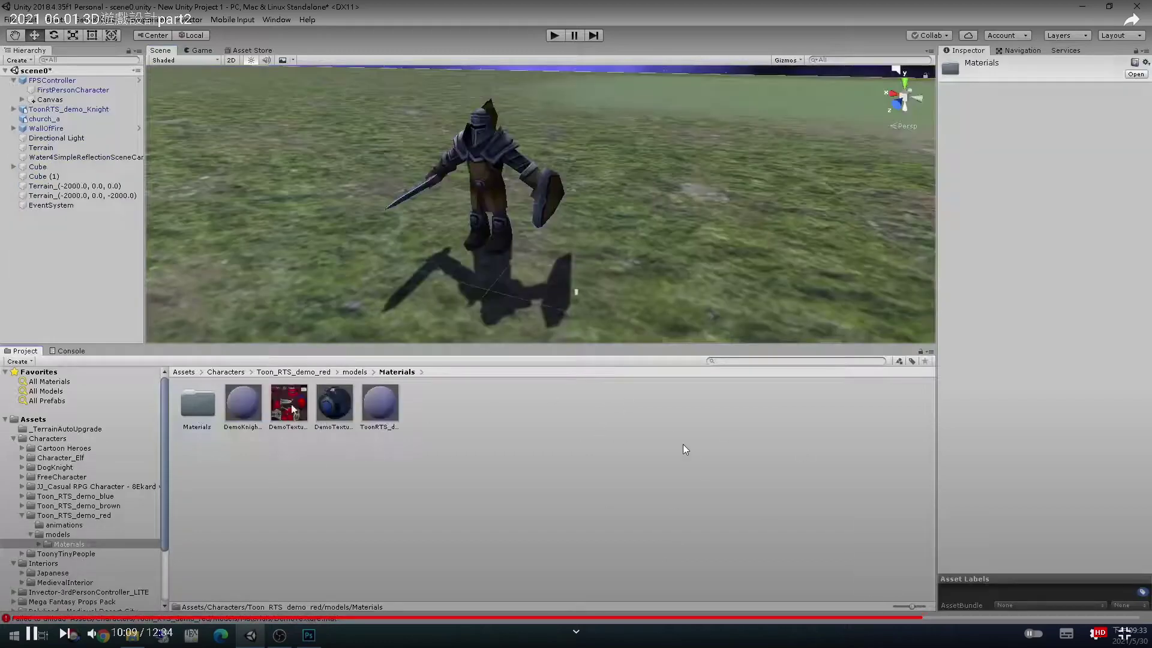
pyautogui.doubleClick(683, 448)
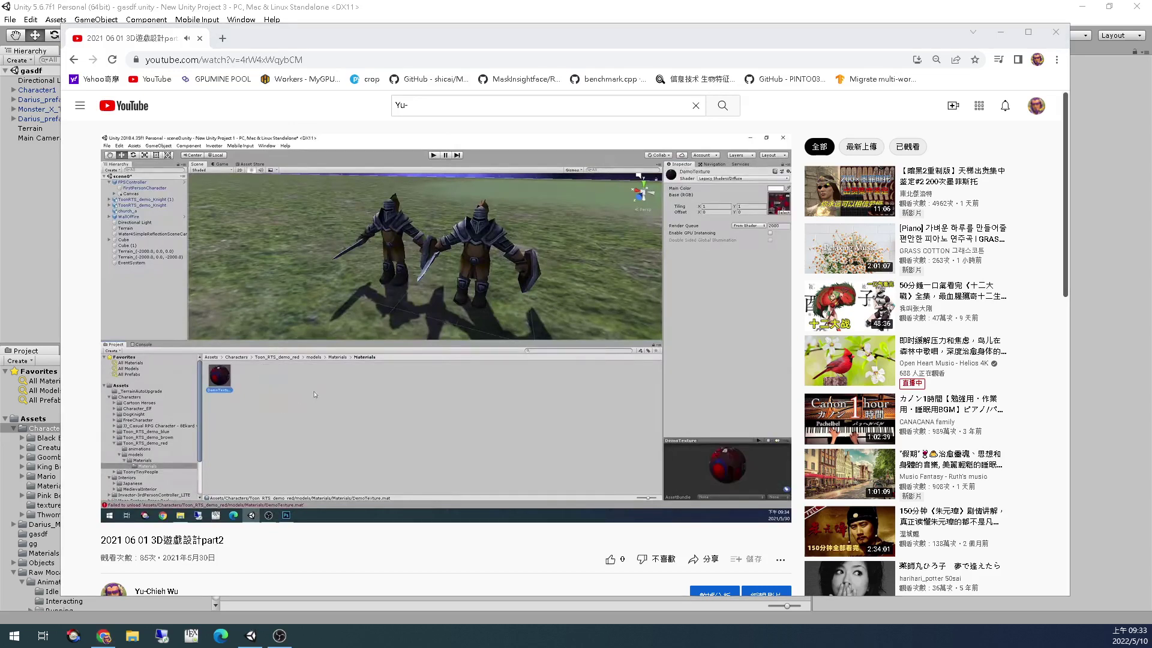
pyautogui.click(447, 387)
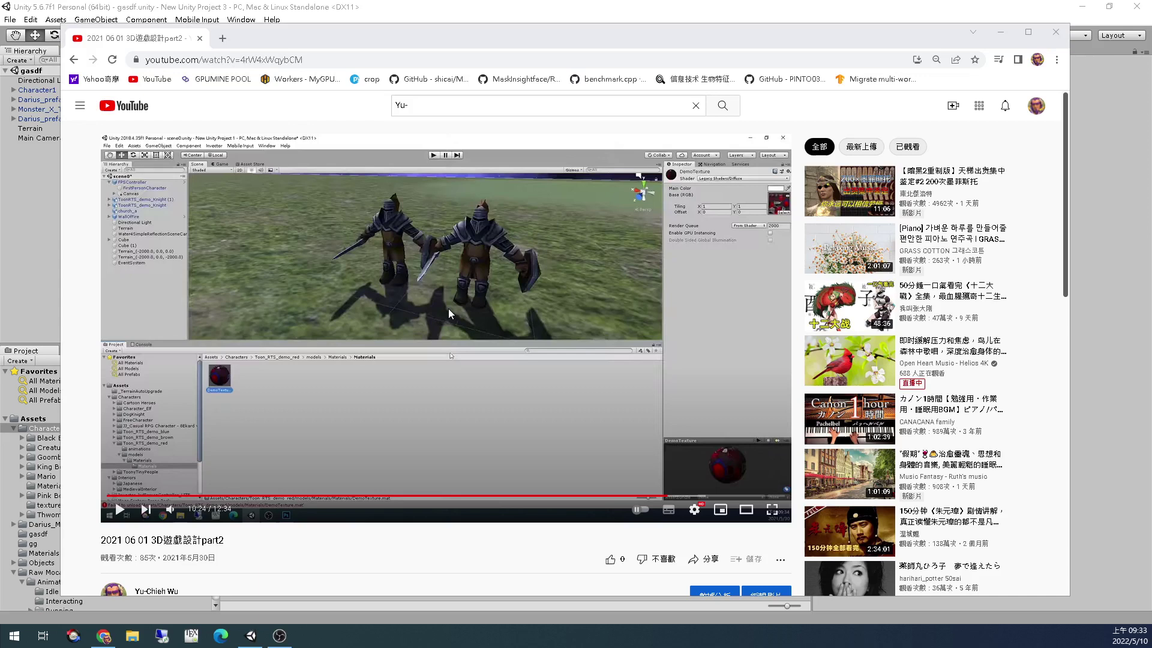
# Switch to the Unity project and examine the character models in the gasdf scene up close, including the human and the turquoise monster
pyautogui.click(12, 191)
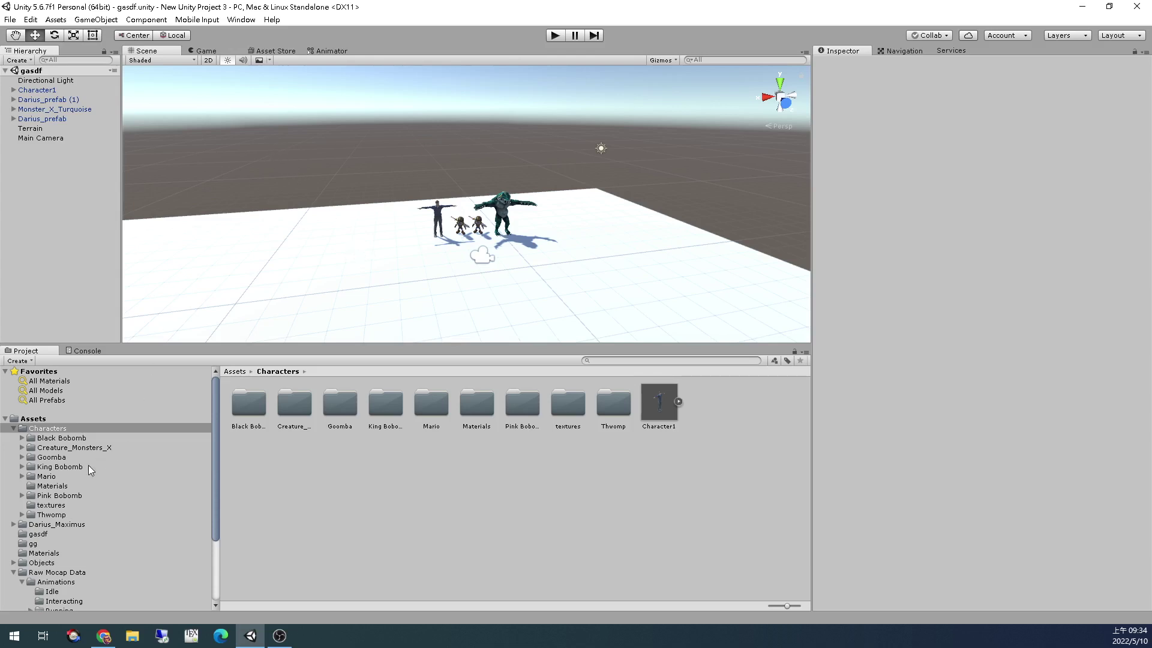
pyautogui.scroll(5, 474, 252)
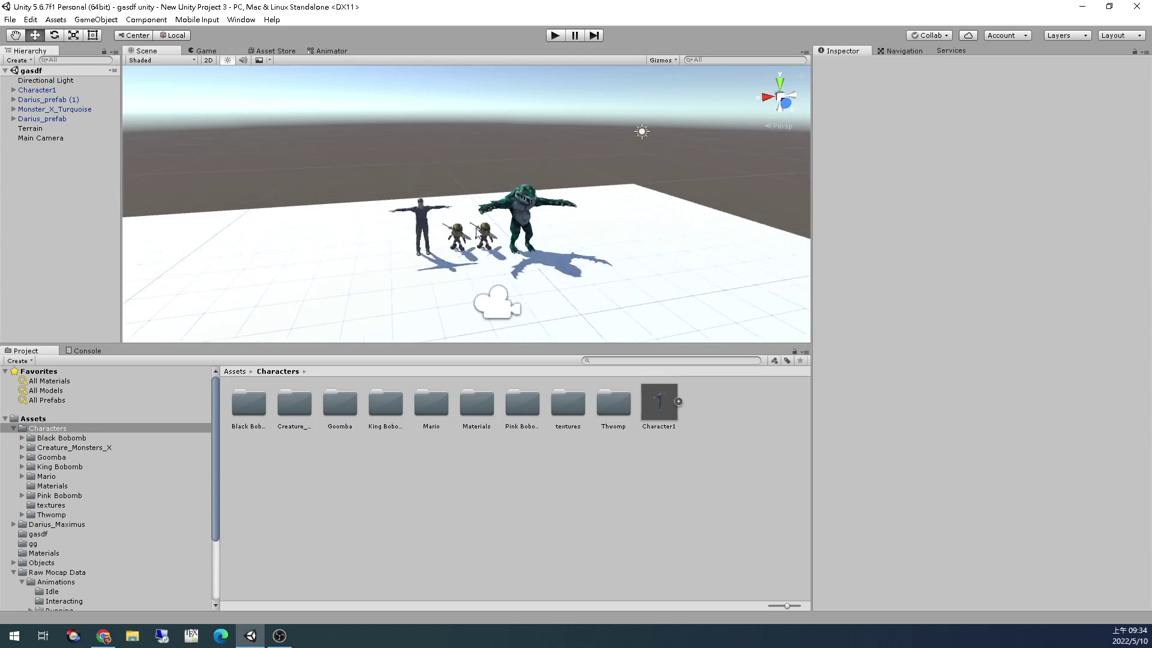
pyautogui.scroll(3, 470, 257)
pyautogui.scroll(-8, 473, 249)
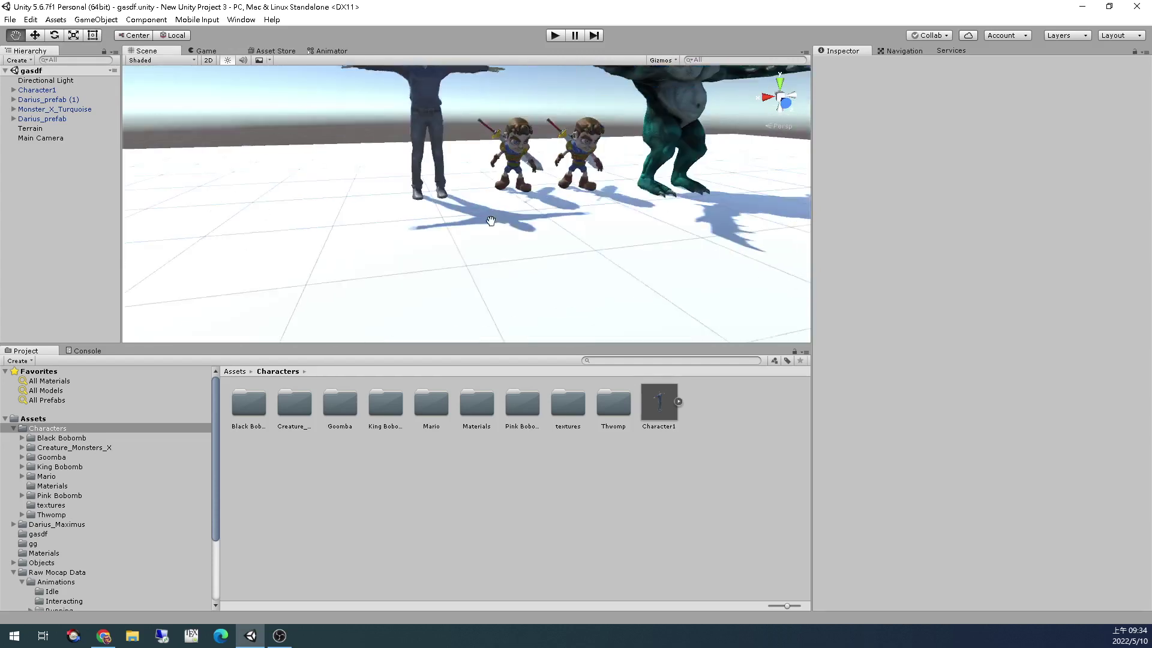
pyautogui.scroll(3, 478, 247)
pyautogui.scroll(-1, 414, 222)
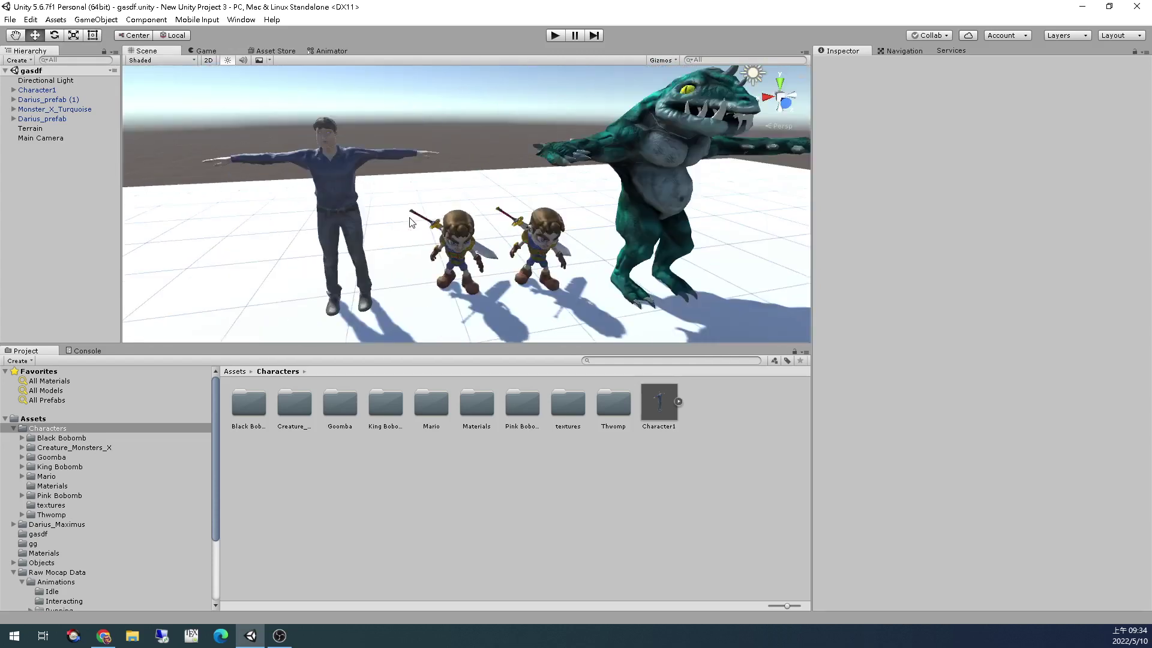
pyautogui.click(328, 181)
pyautogui.click(637, 173)
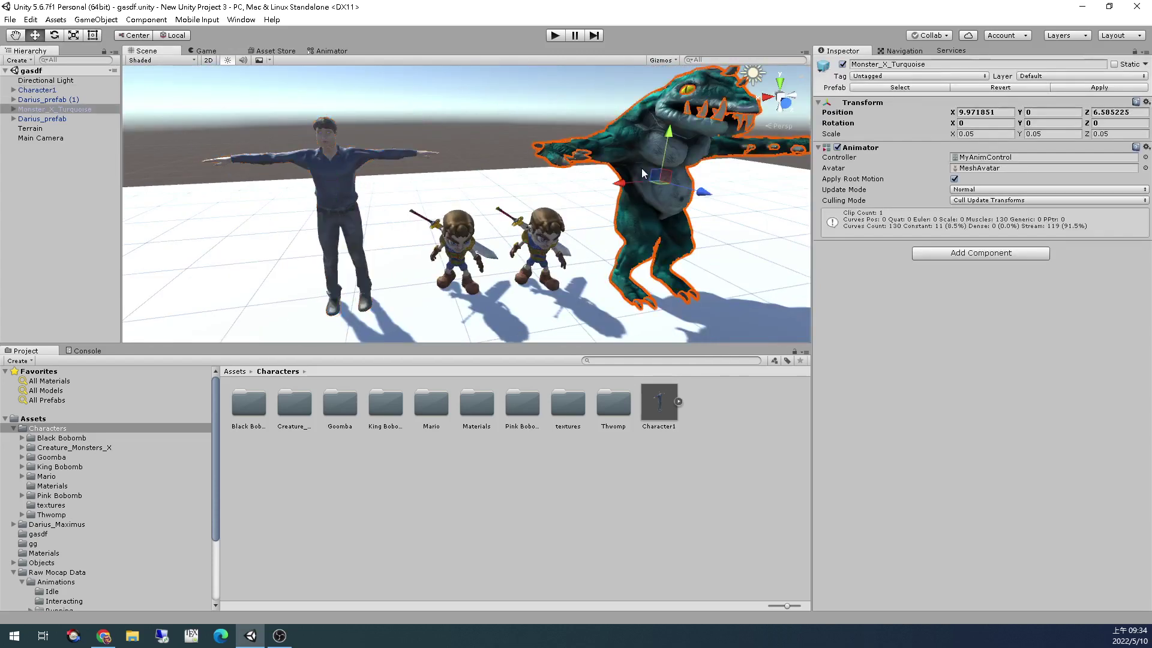
pyautogui.scroll(-2, 460, 260)
pyautogui.scroll(-4, 418, 260)
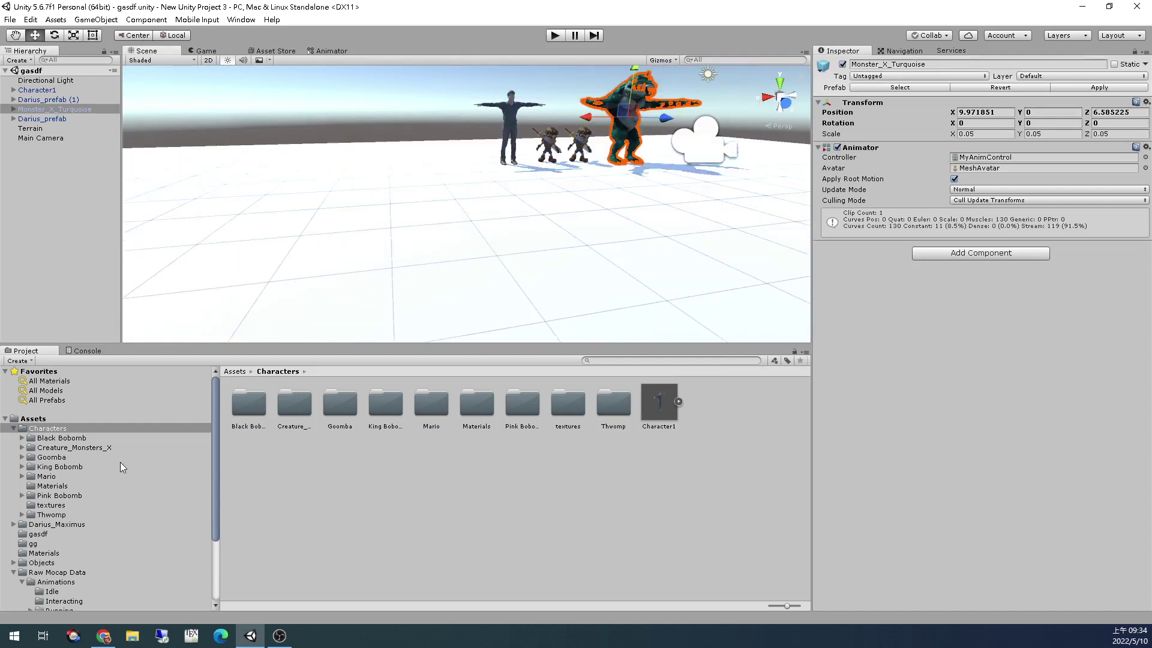
# Collapse the Characters and Raw Mocap Data asset folders, and check the subfolders of Darius_Maximus
pyautogui.click(14, 428)
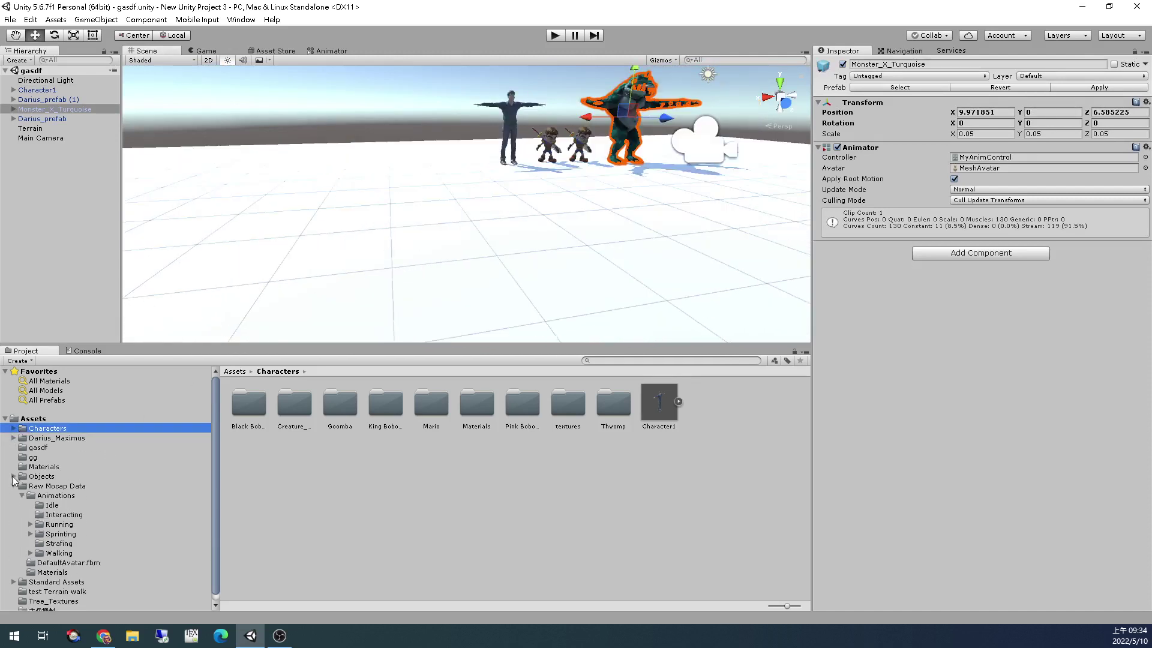
pyautogui.click(13, 487)
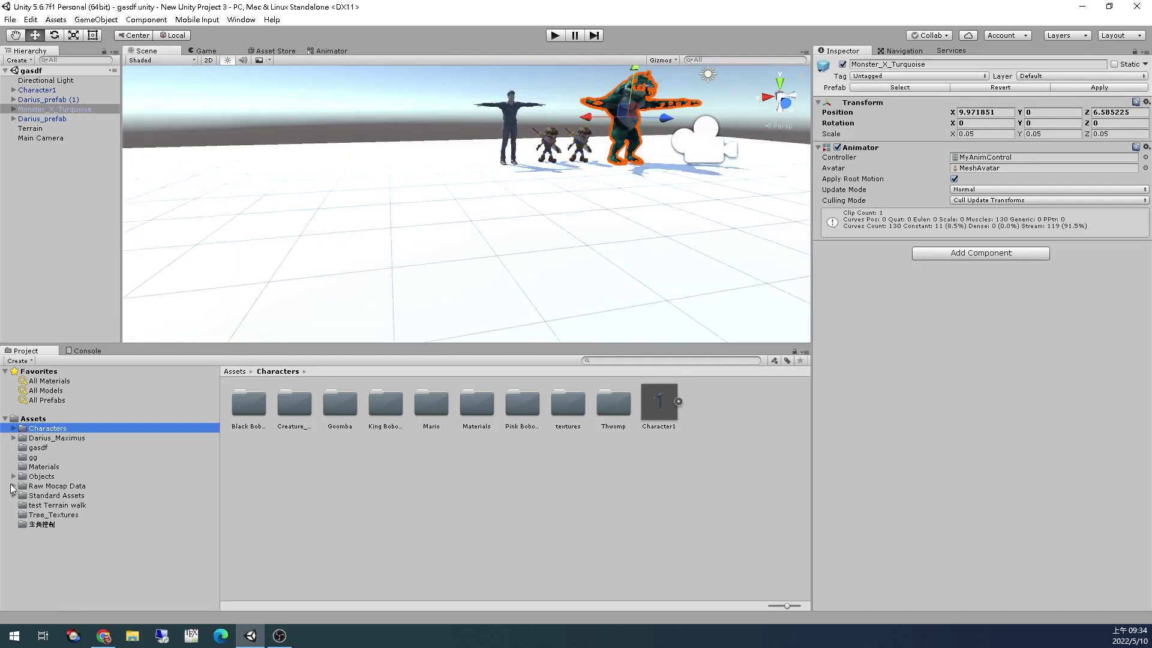
pyautogui.click(13, 438)
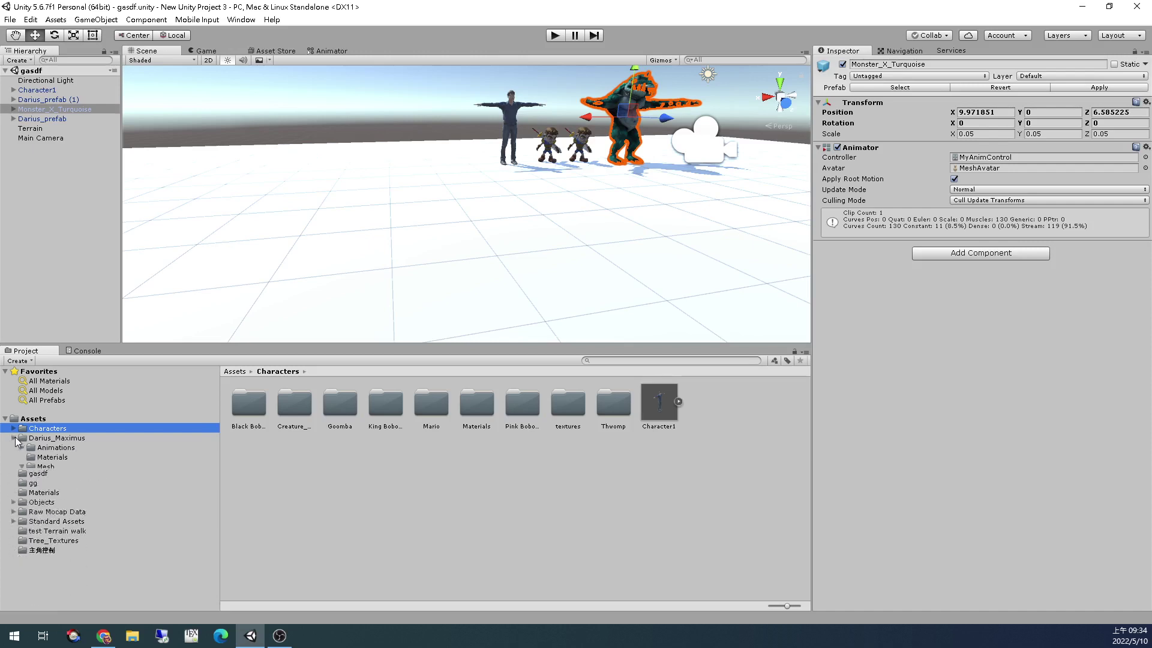
pyautogui.click(13, 438)
# Look through the project's asset folders, including gg, Characters, test Terrain walk, Standard Assets, Objects, Materials and gasdf, for usable character models
pyautogui.click(36, 457)
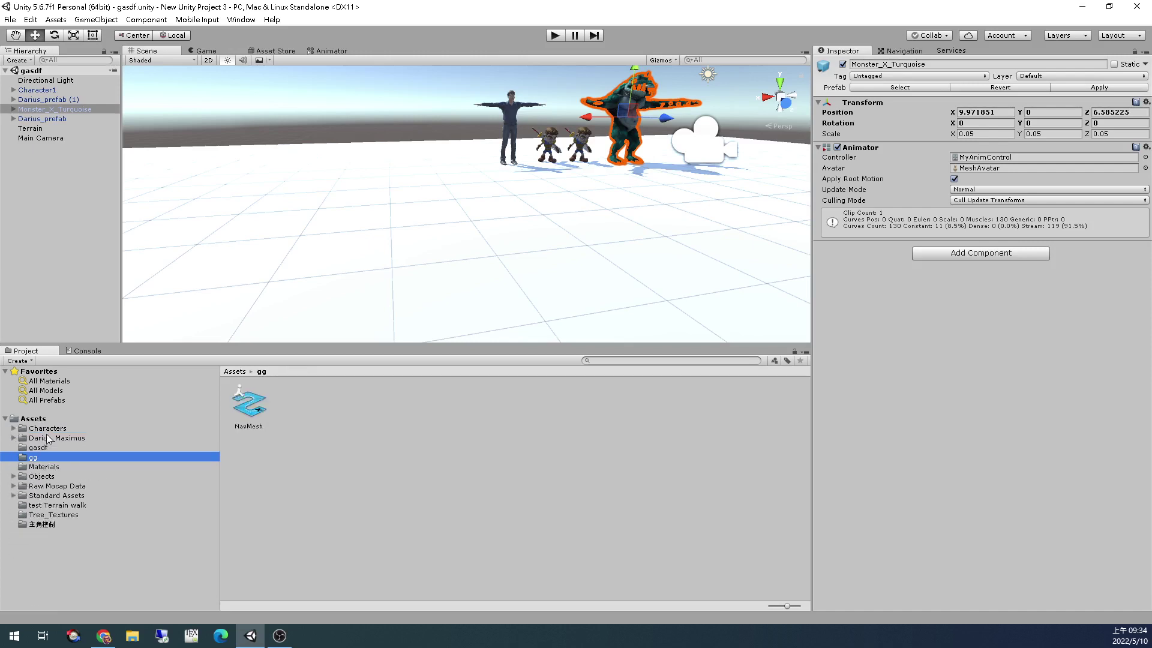
pyautogui.click(48, 430)
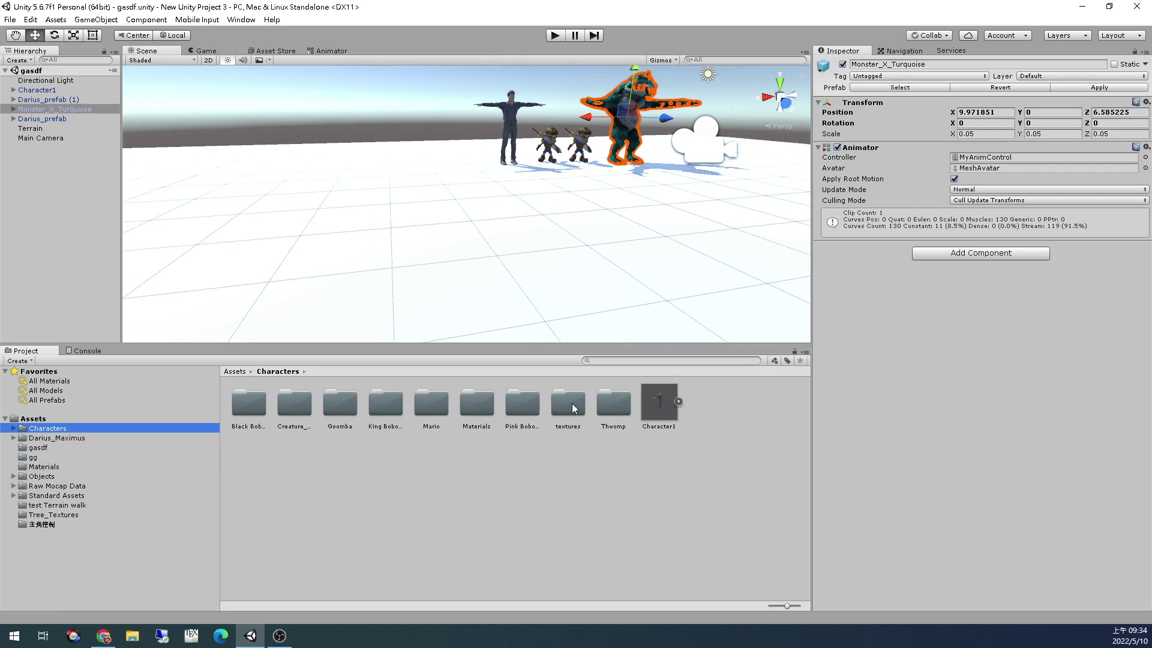
pyautogui.click(392, 406)
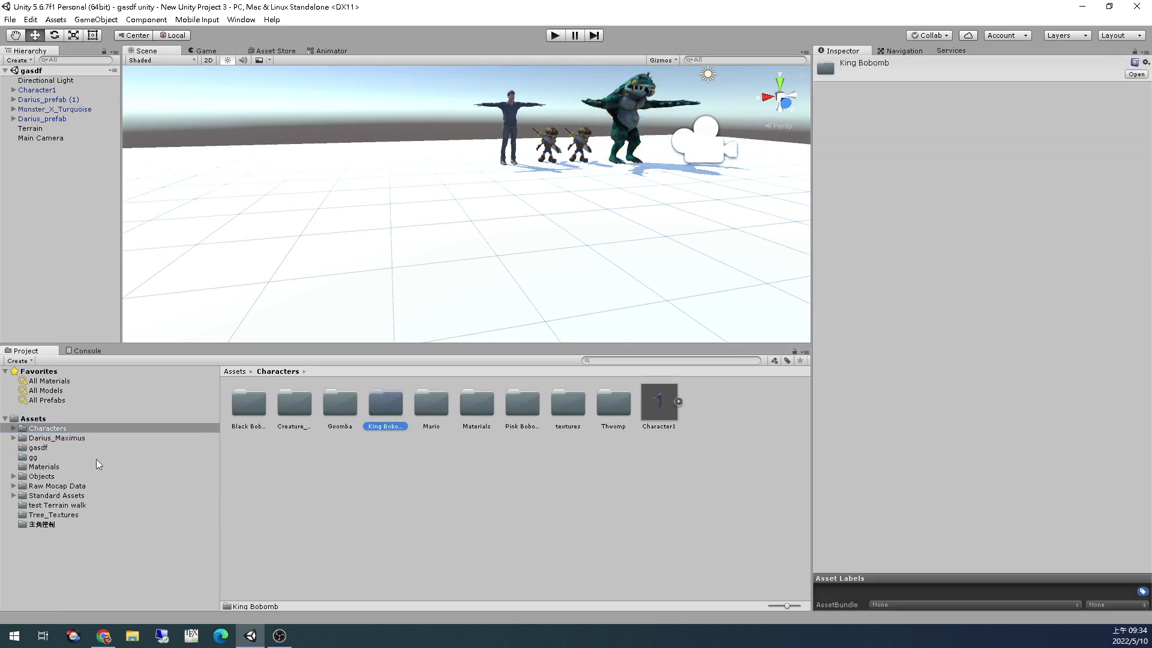
pyautogui.click(240, 439)
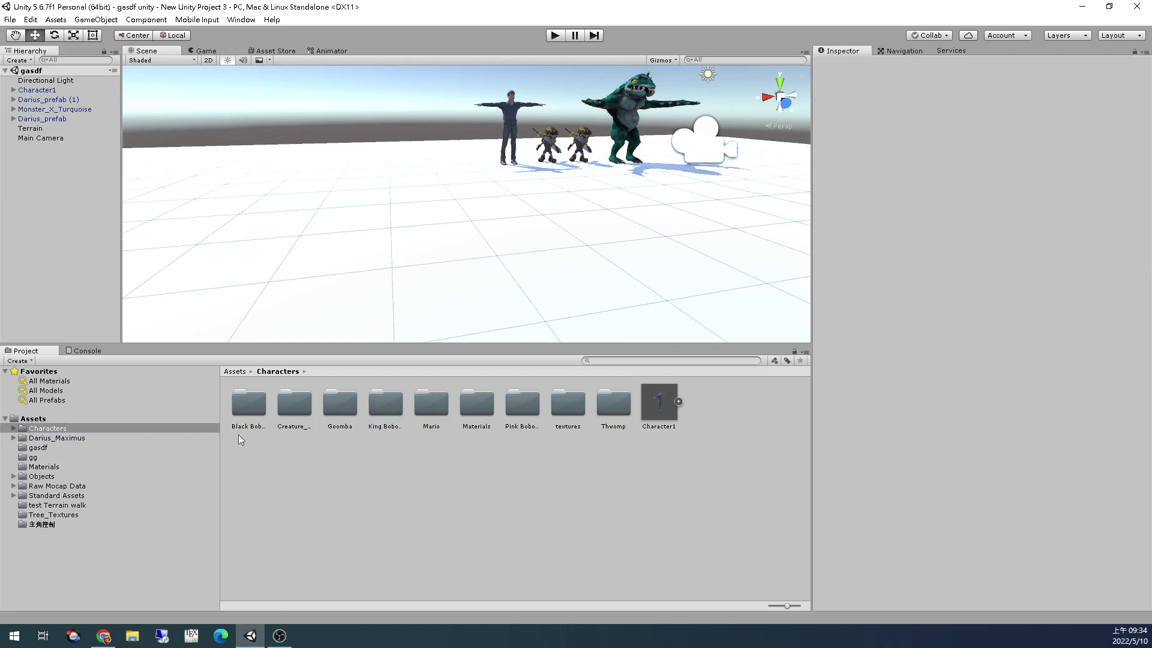
pyautogui.click(53, 523)
pyautogui.click(60, 506)
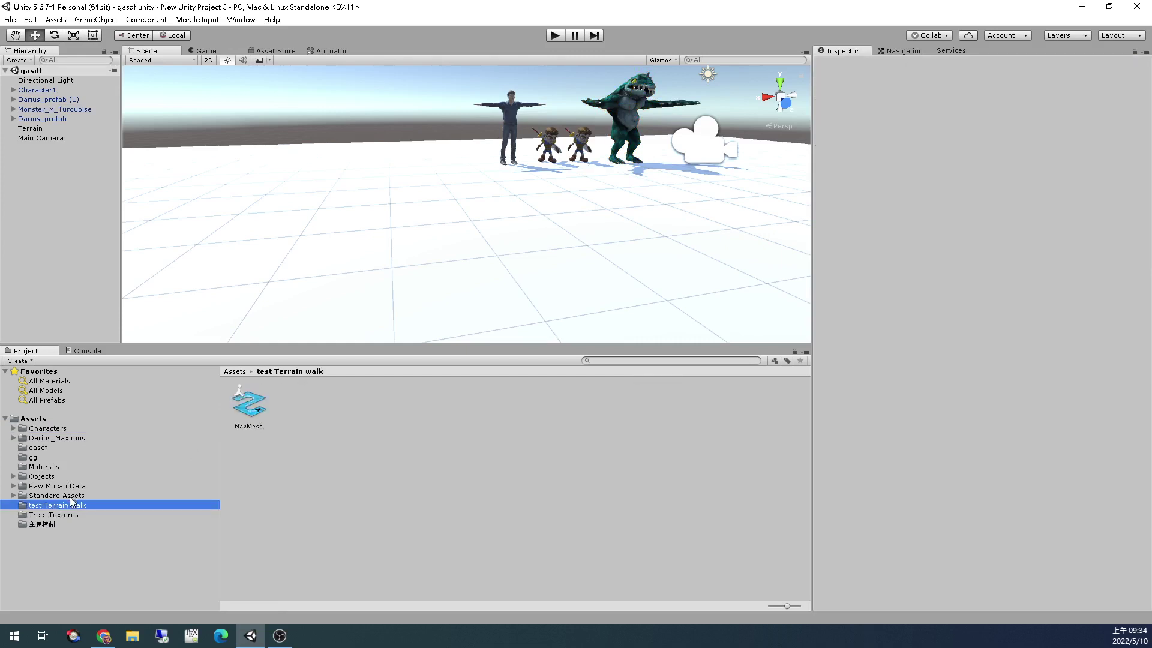
pyautogui.click(75, 496)
pyautogui.click(82, 486)
pyautogui.click(82, 476)
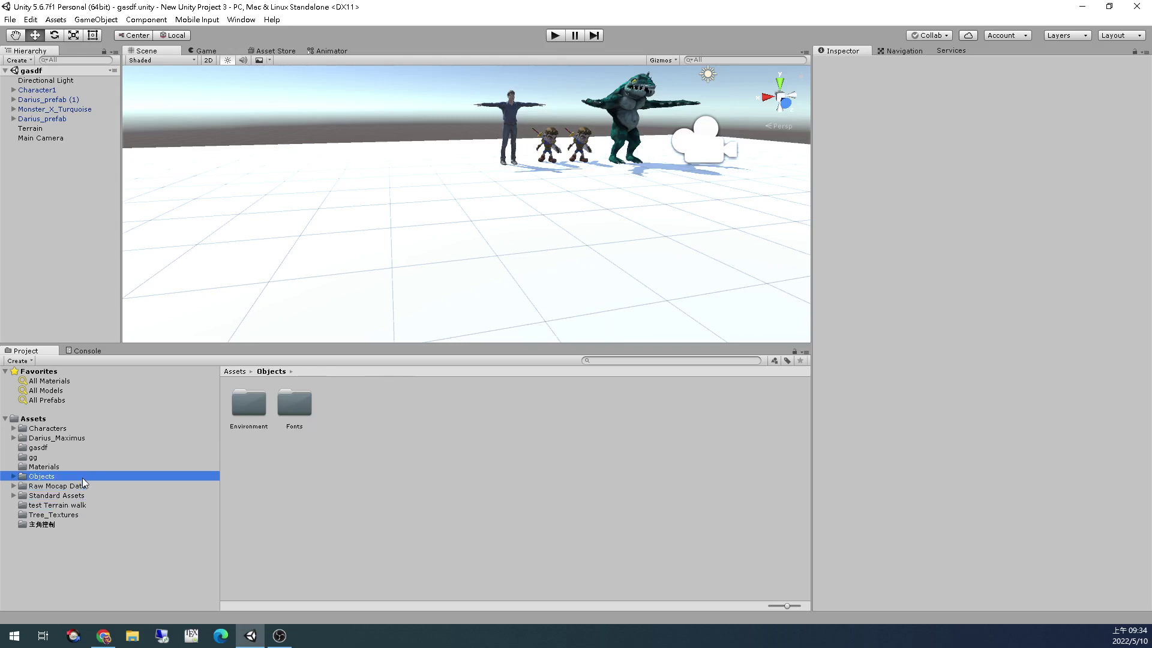
pyautogui.click(98, 466)
pyautogui.click(114, 449)
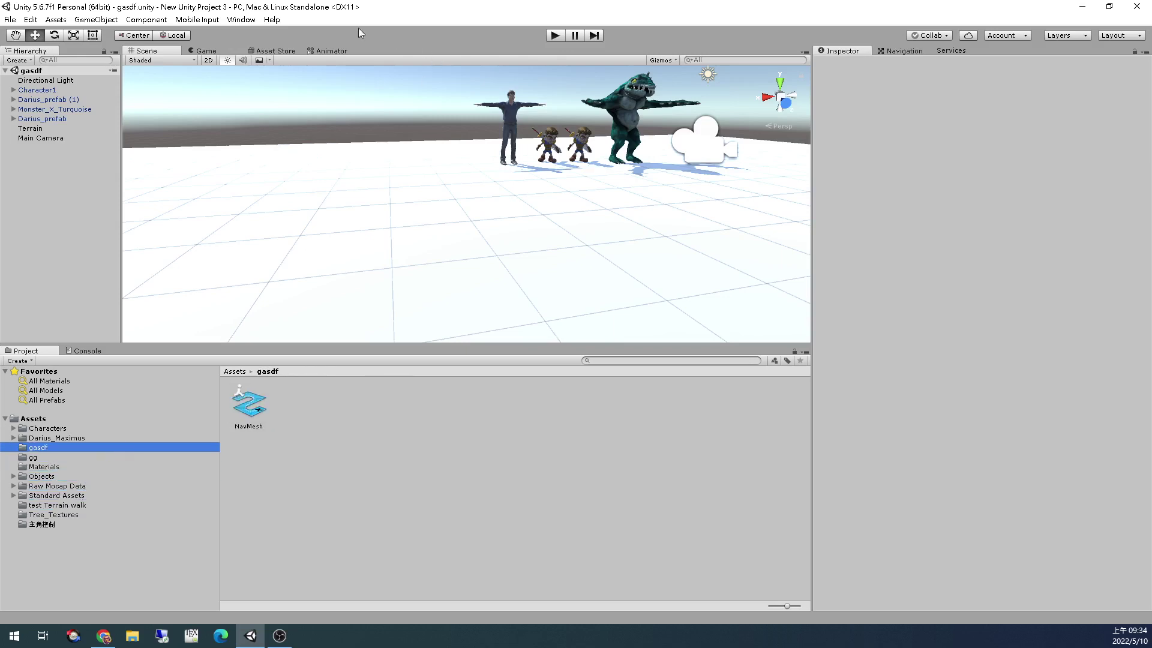
# Open the Asset Store inside Unity and enlarge its view in height and width
pyautogui.click(242, 20)
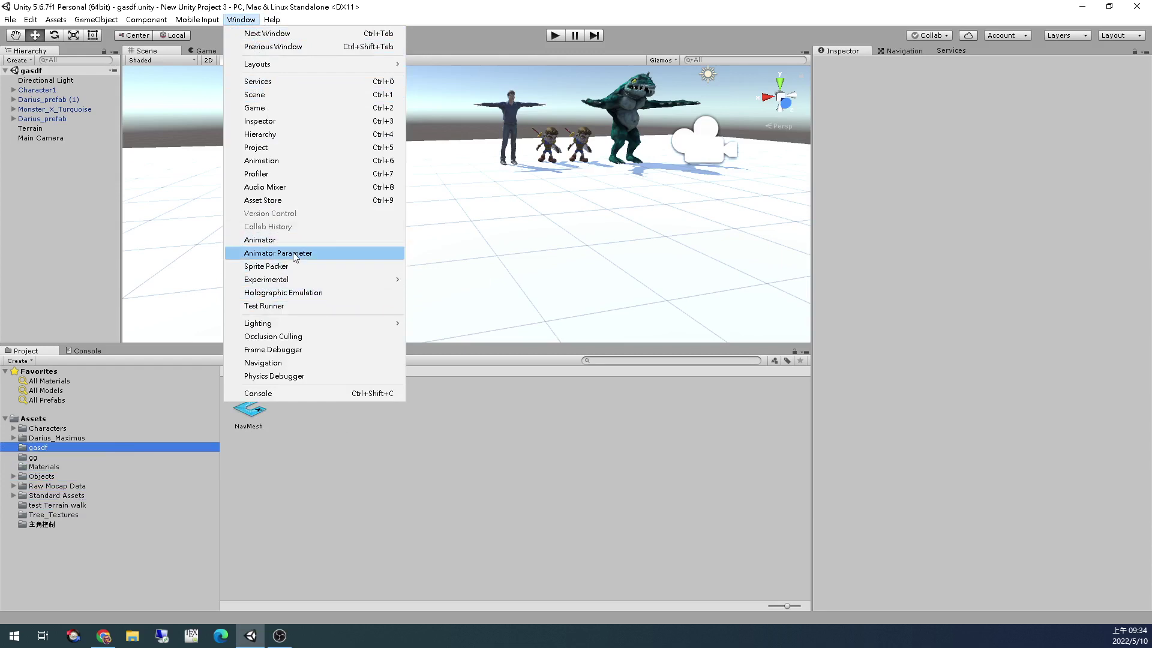
pyautogui.click(292, 200)
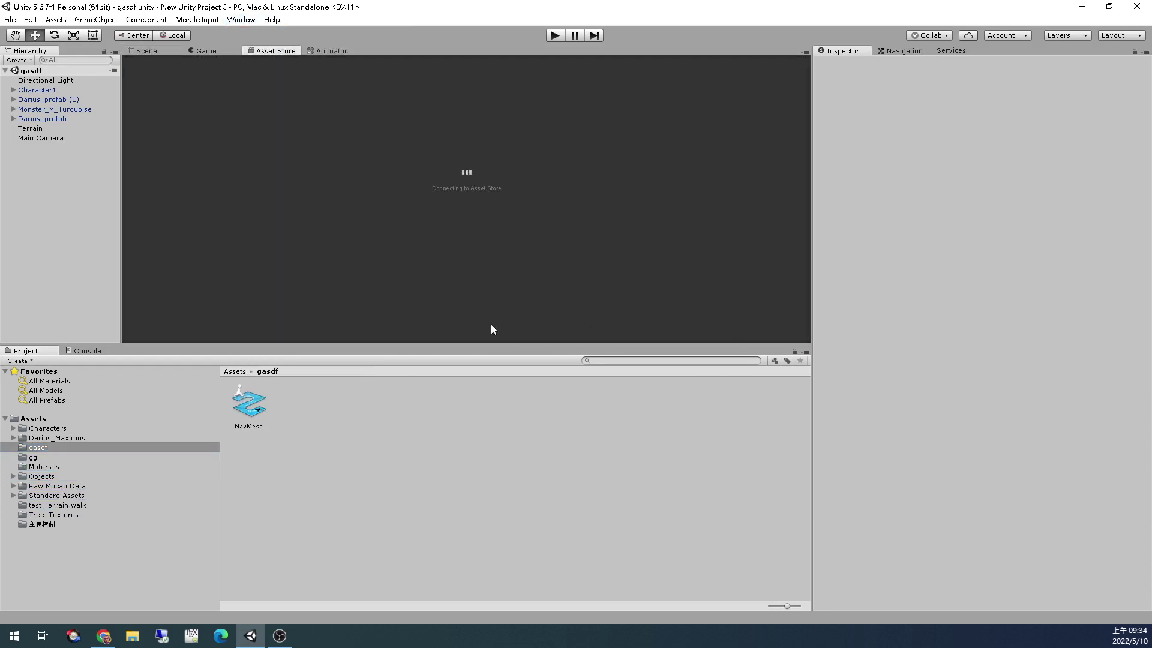
pyautogui.moveTo(488, 345); pyautogui.dragTo(499, 424)
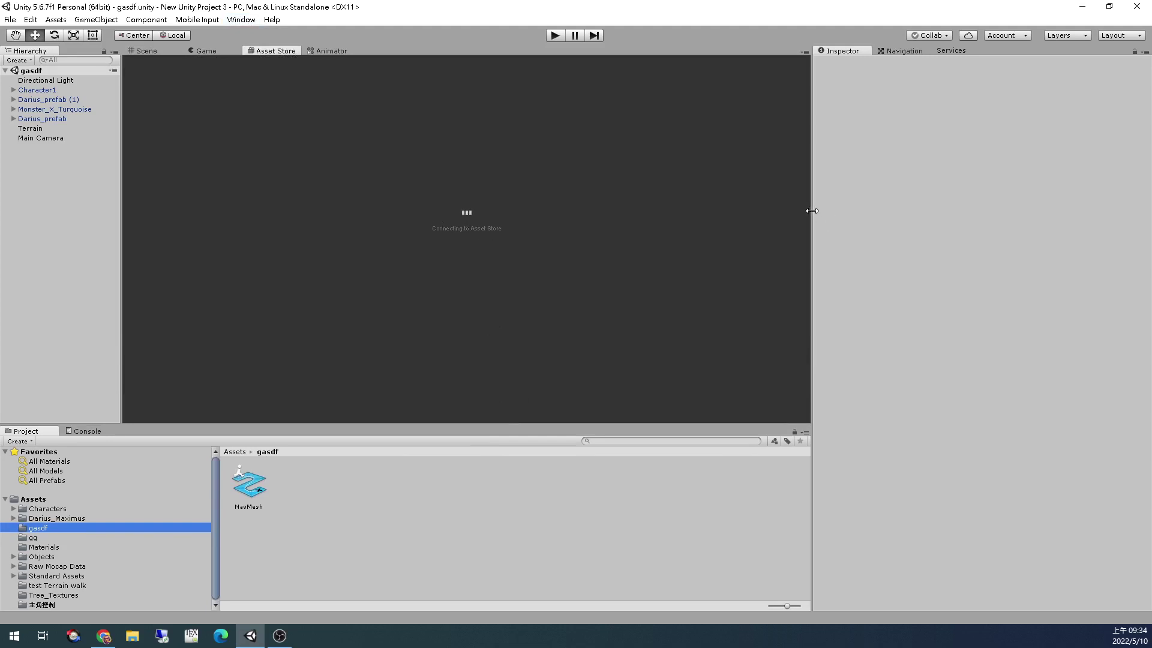
pyautogui.moveTo(811, 211); pyautogui.dragTo(925, 226)
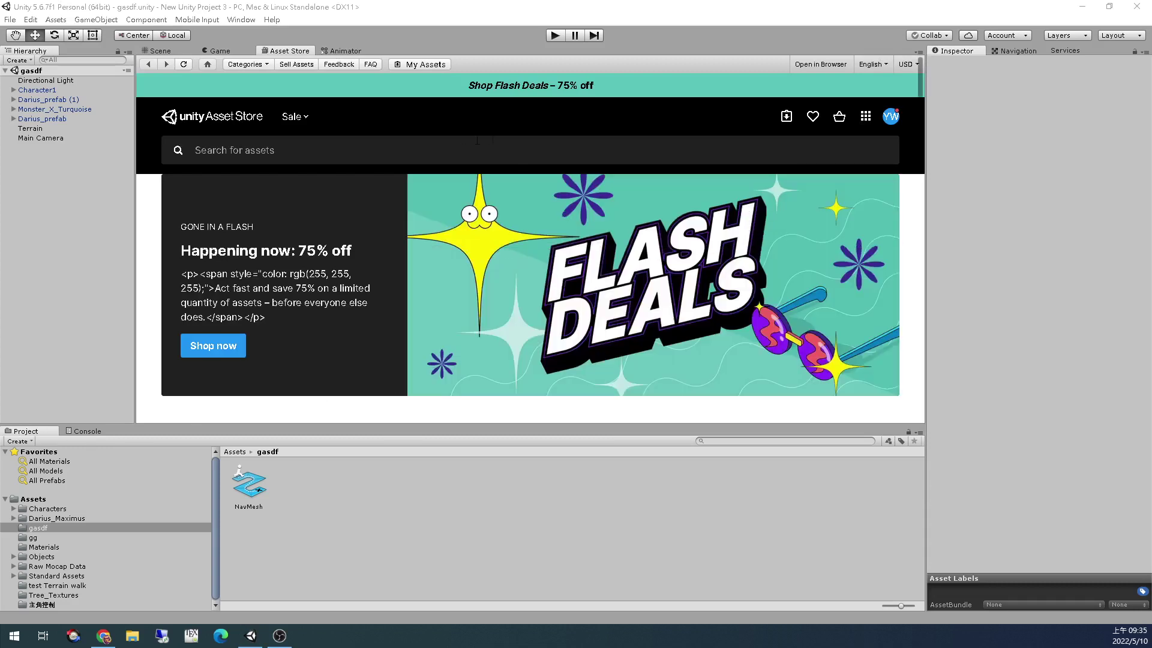
# Search the Asset Store for "knight" and filter the results to 3D and Free Assets
pyautogui.click(422, 148)
pyautogui.write('knight')
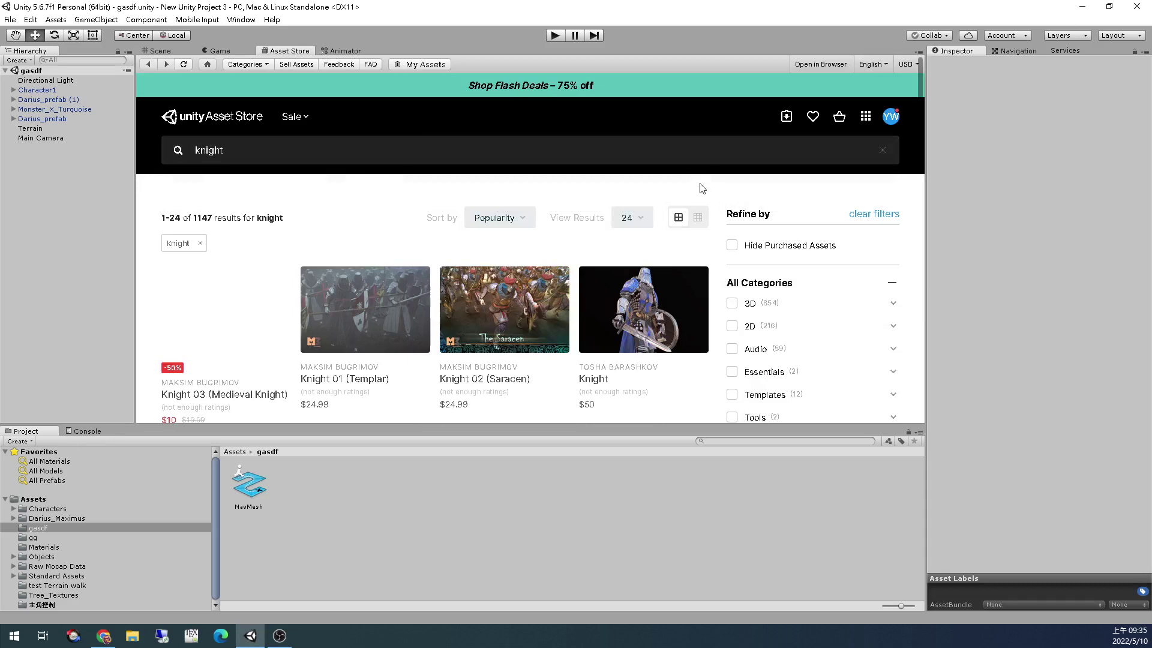
pyautogui.scroll(-1, 764, 239)
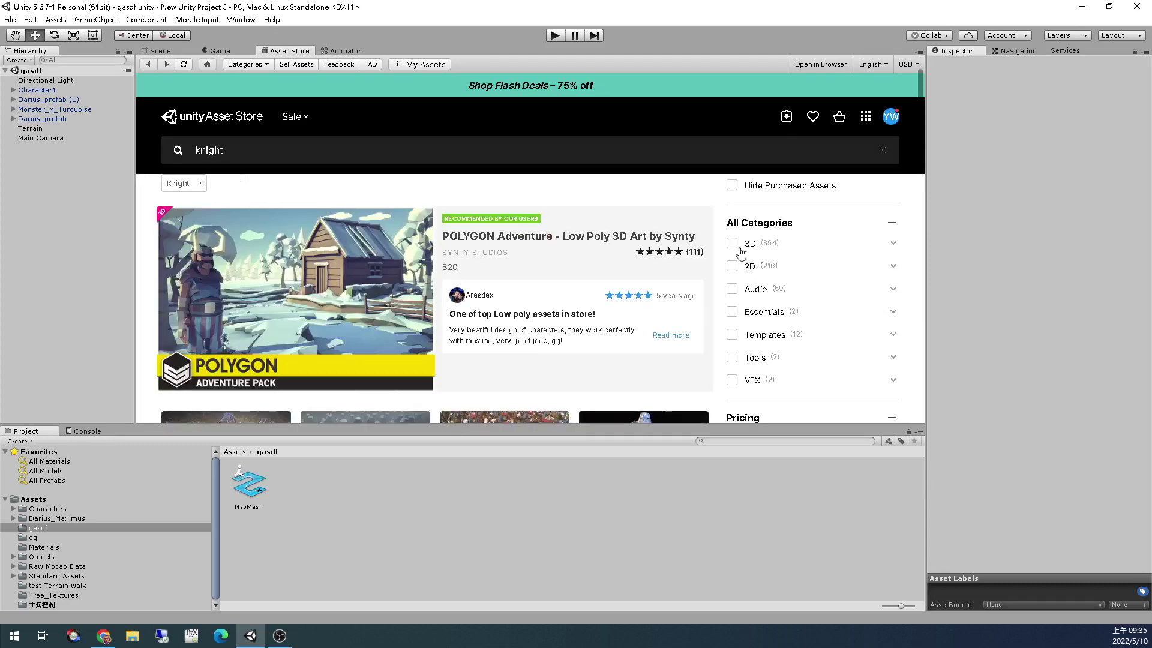
pyautogui.click(734, 245)
pyautogui.scroll(-2, 782, 288)
pyautogui.scroll(-1, 782, 298)
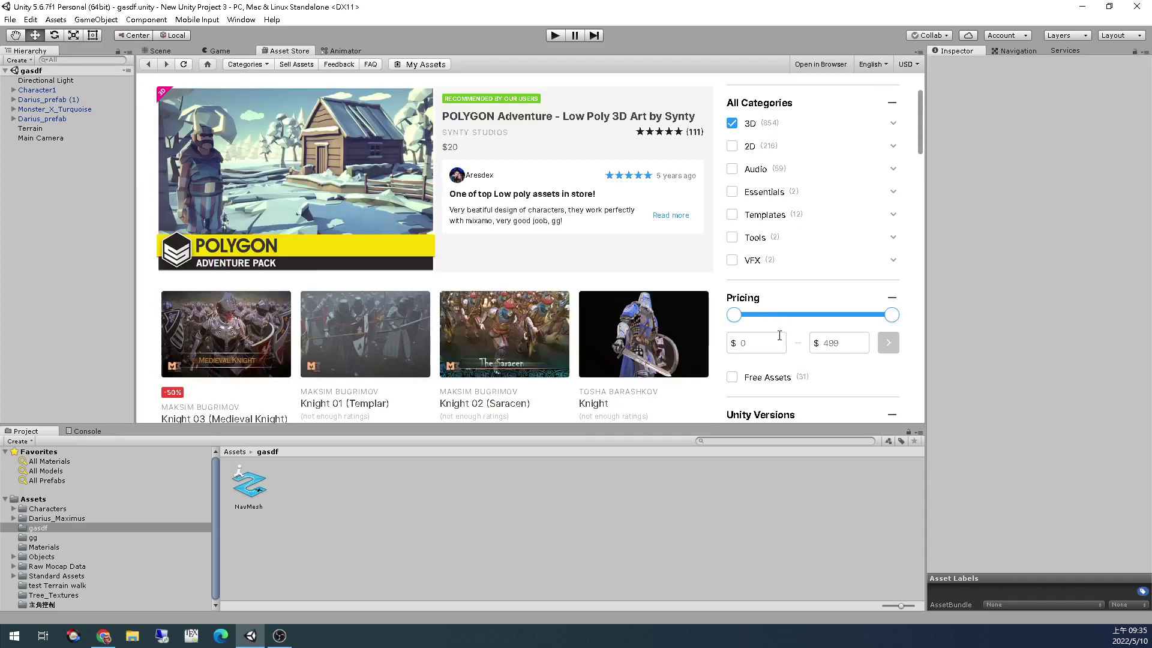
pyautogui.click(779, 376)
pyautogui.scroll(-3, 540, 311)
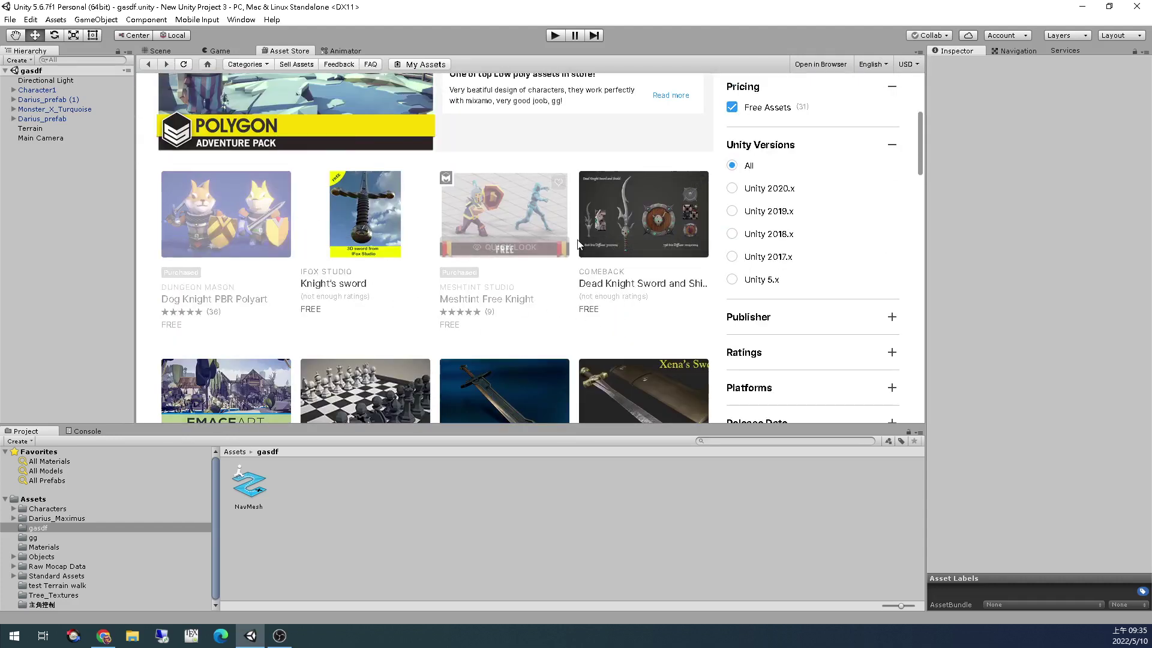
# Find Toony Tiny RTS Demo among the free knight results and import its complete package into the project
pyautogui.scroll(-4, 491, 280)
pyautogui.scroll(-2, 493, 279)
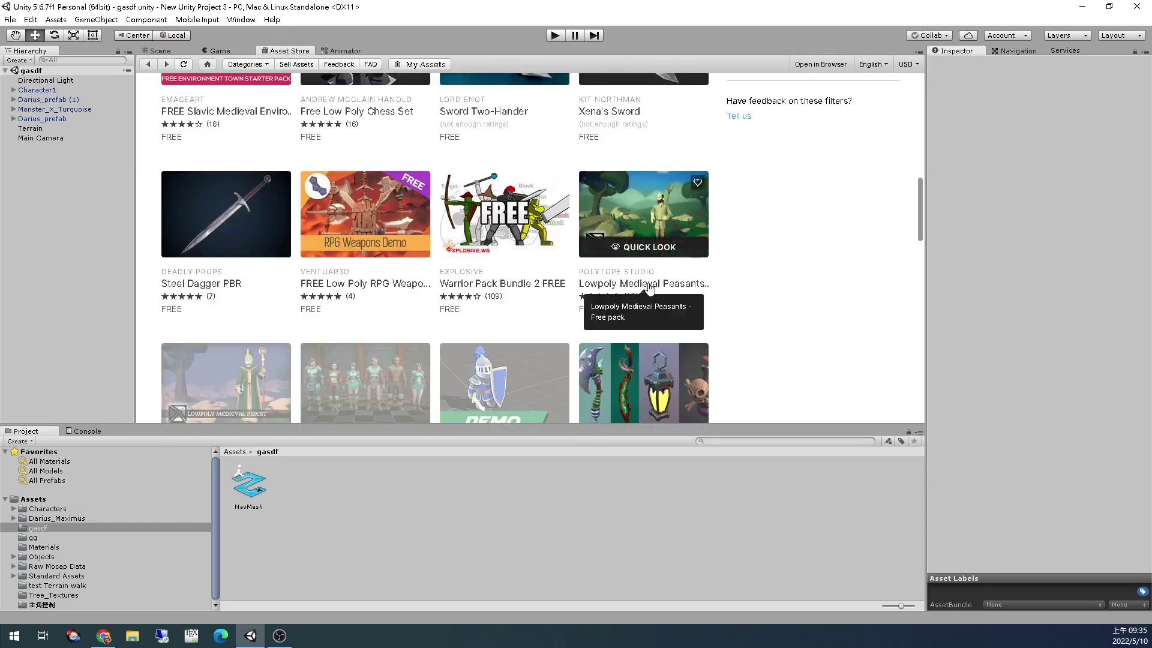
pyautogui.scroll(-1, 600, 303)
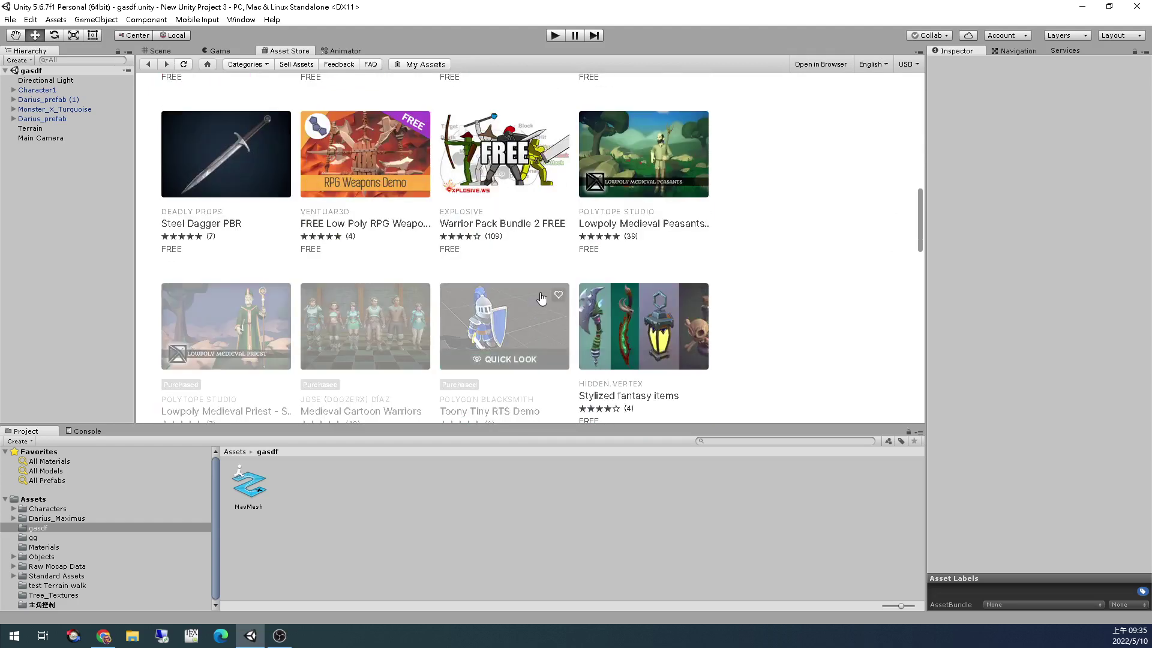
pyautogui.scroll(-3, 537, 303)
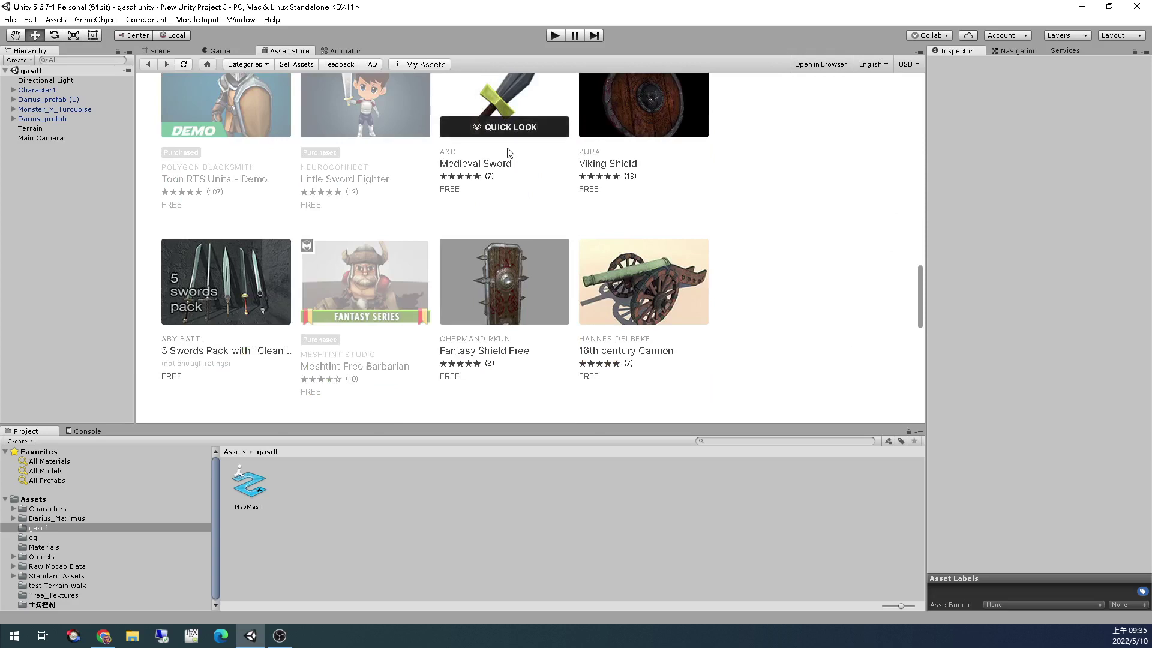
pyautogui.scroll(2, 507, 150)
pyautogui.scroll(3, 534, 312)
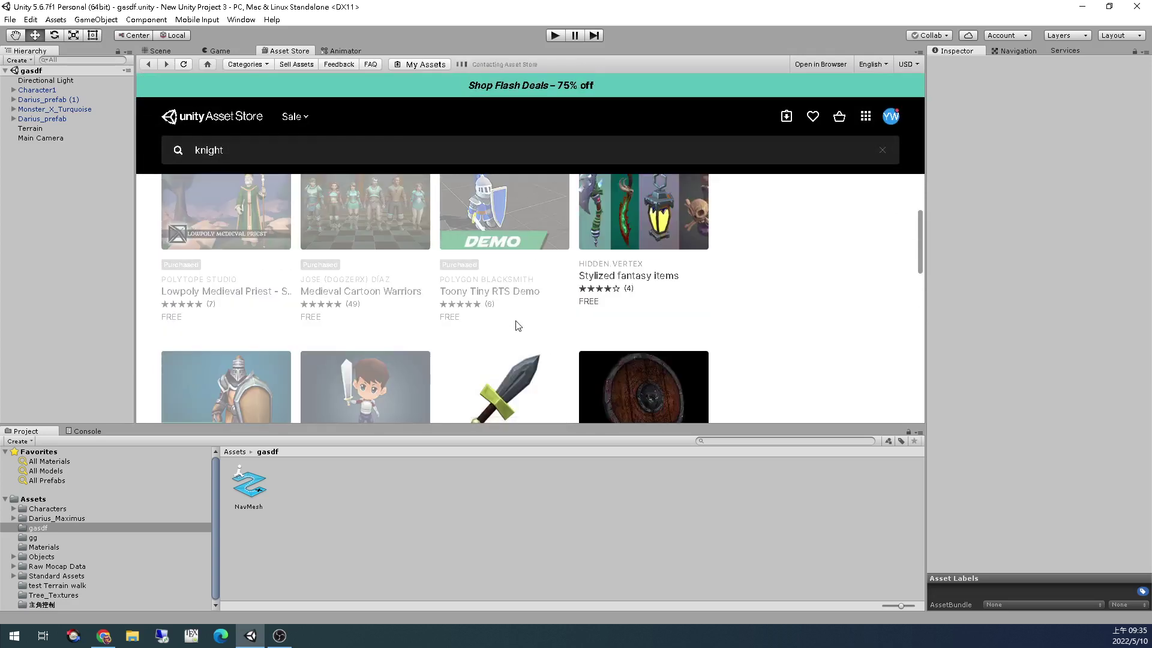
pyautogui.click(514, 201)
pyautogui.scroll(-1, 505, 243)
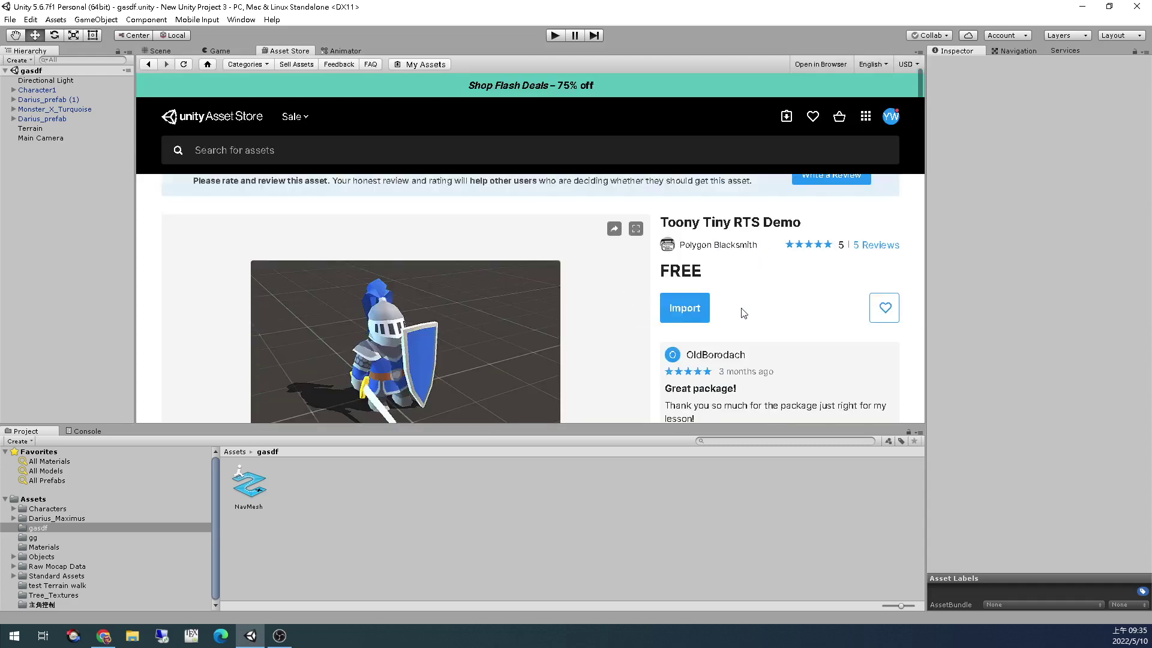
pyautogui.click(685, 316)
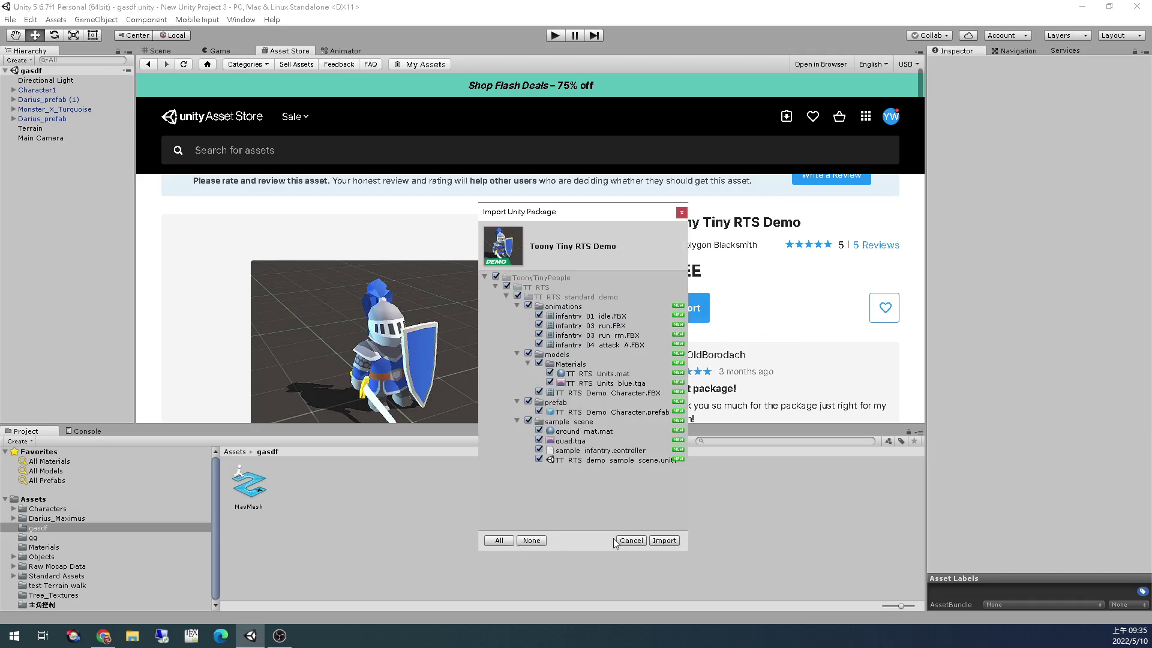
pyautogui.click(664, 541)
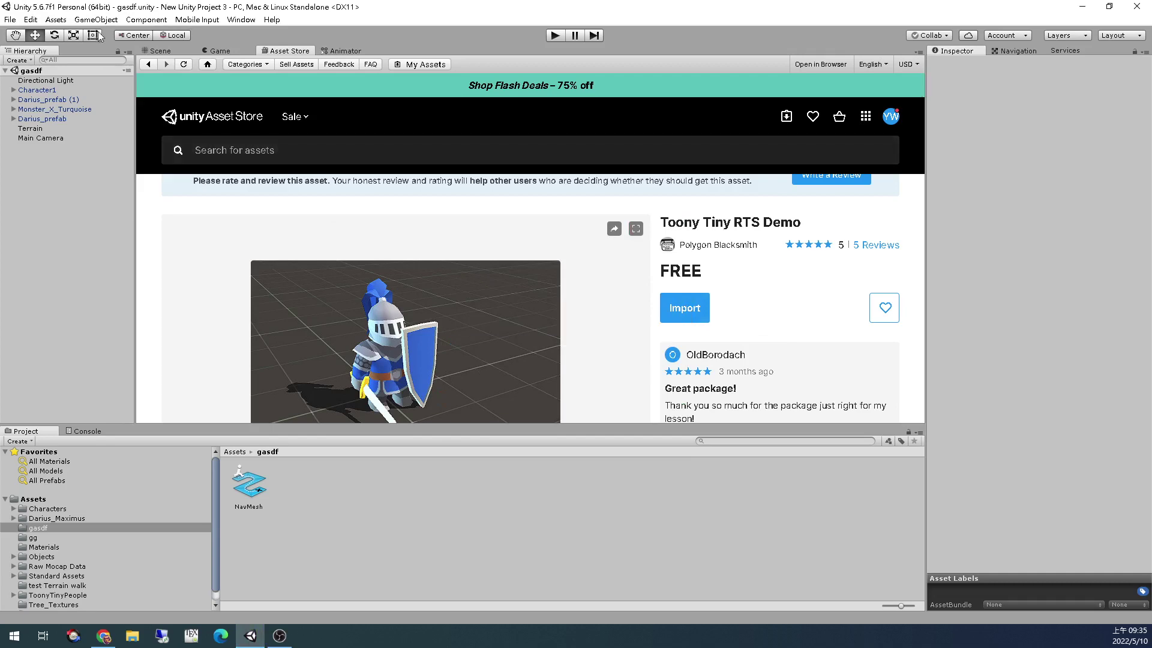
# Return to the knight search results and review the Dog Knight PBR Polyart page, including its supported Unity versions
pyautogui.click(144, 67)
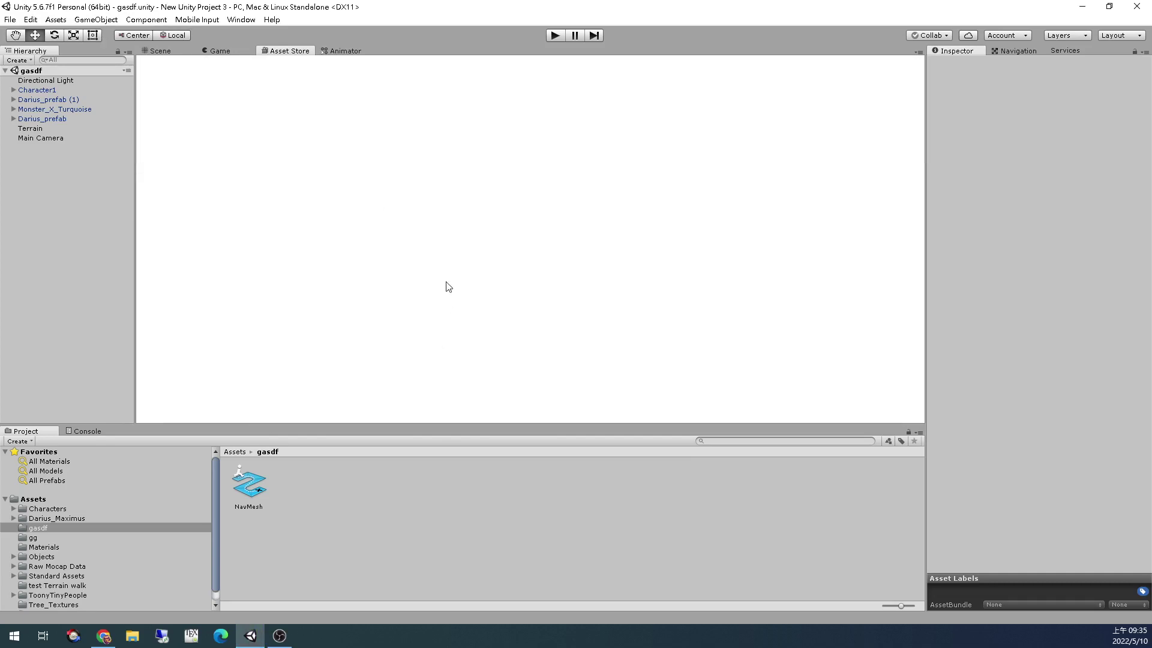
pyautogui.scroll(-5, 464, 257)
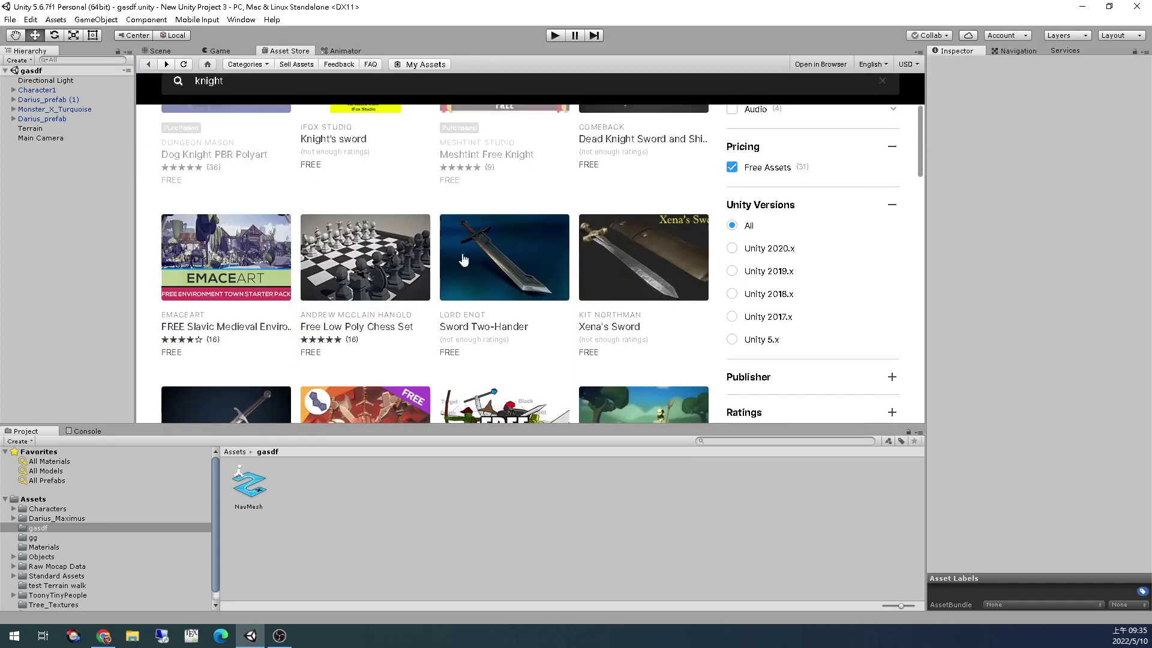
pyautogui.scroll(6, 422, 250)
pyautogui.scroll(-2, 228, 279)
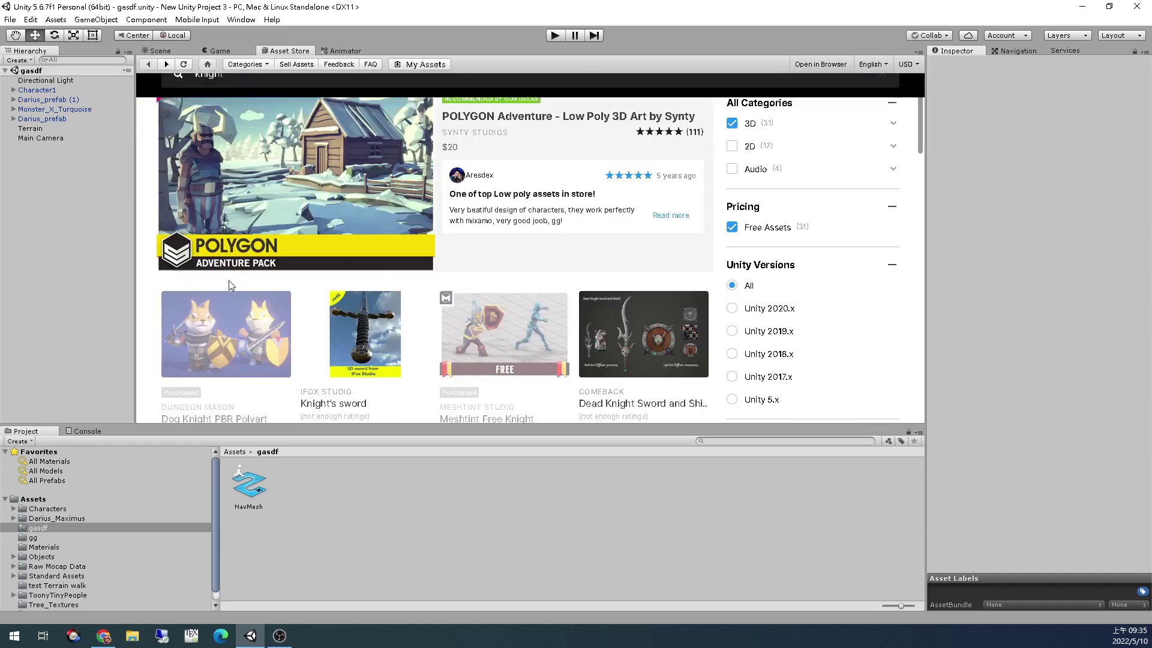
pyautogui.click(392, 311)
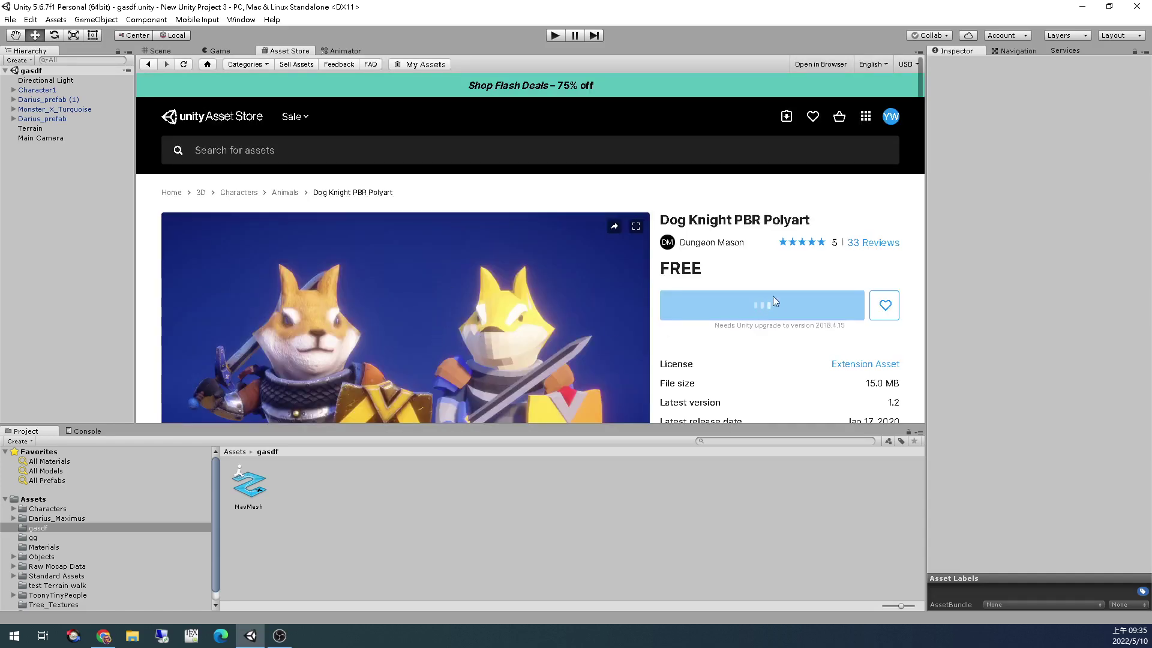
pyautogui.scroll(-3, 749, 344)
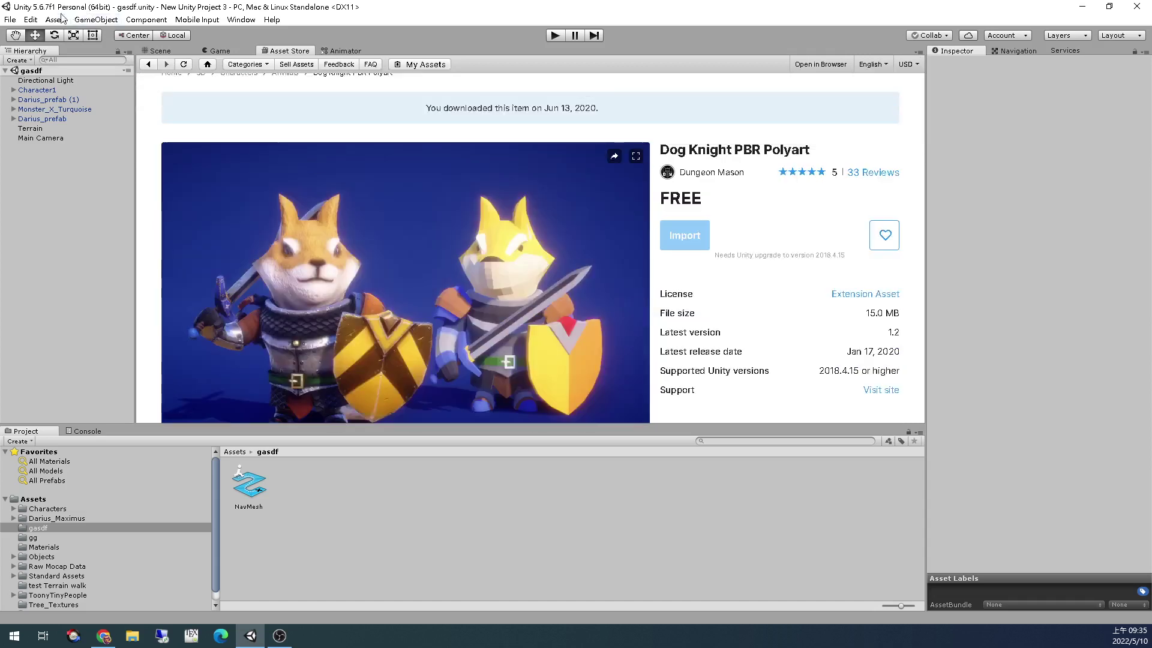
pyautogui.click(148, 64)
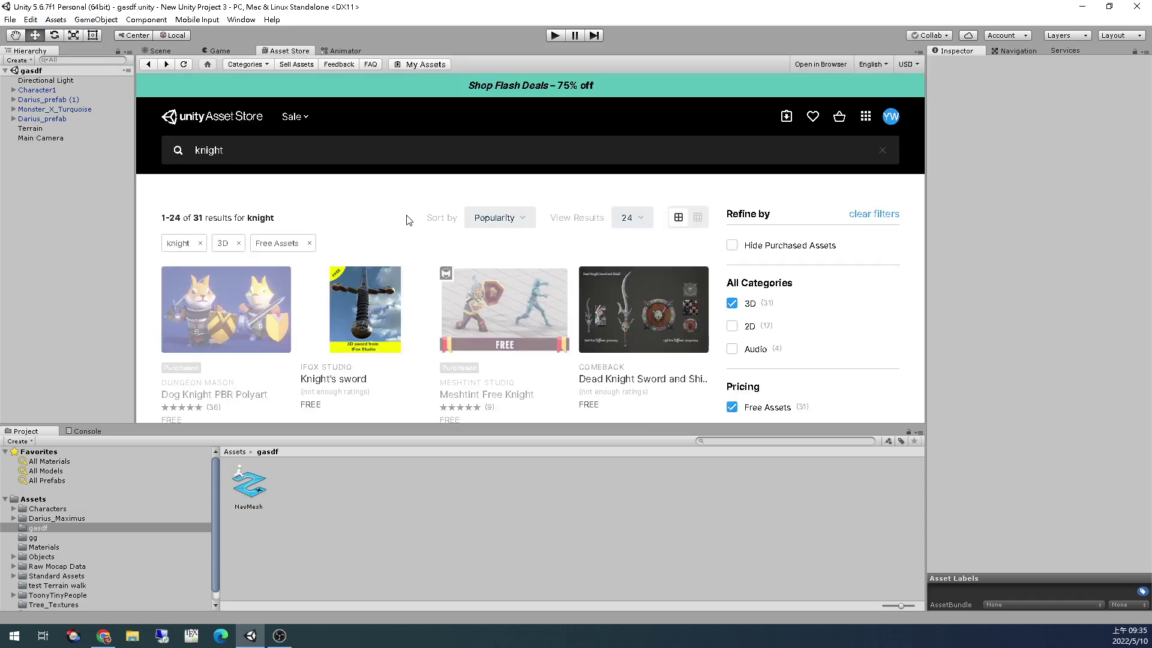
# Find Toon RTS Units - Demo among the free knight results and import its complete package into the project
pyautogui.scroll(-4, 405, 199)
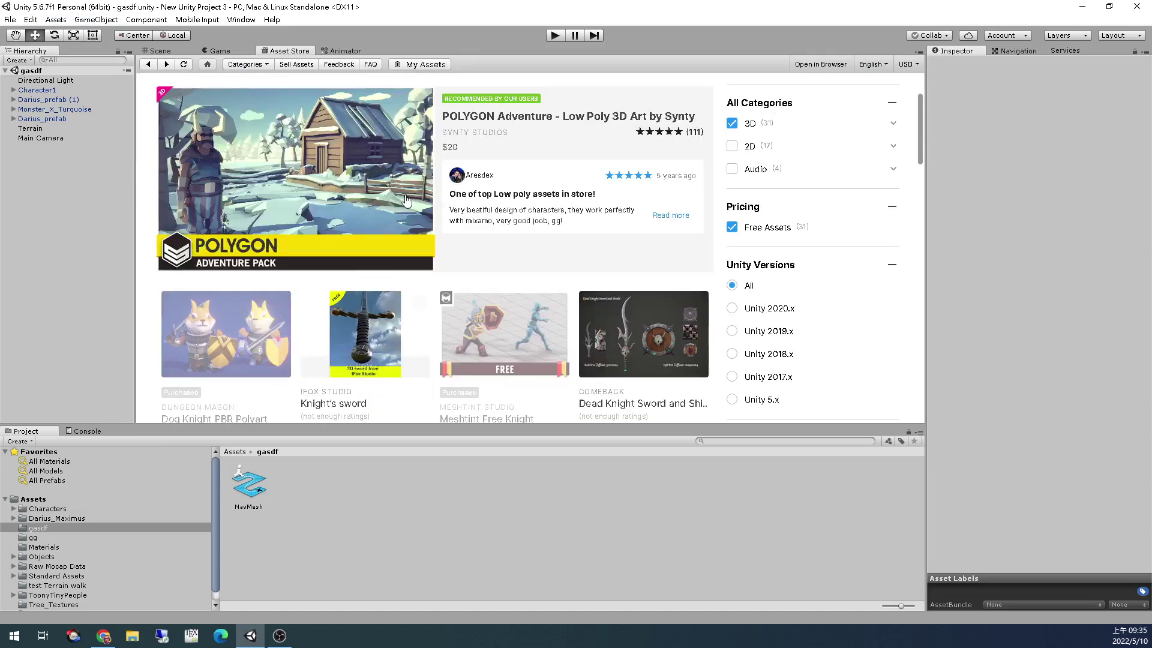
pyautogui.scroll(-7, 498, 264)
pyautogui.scroll(-2, 501, 272)
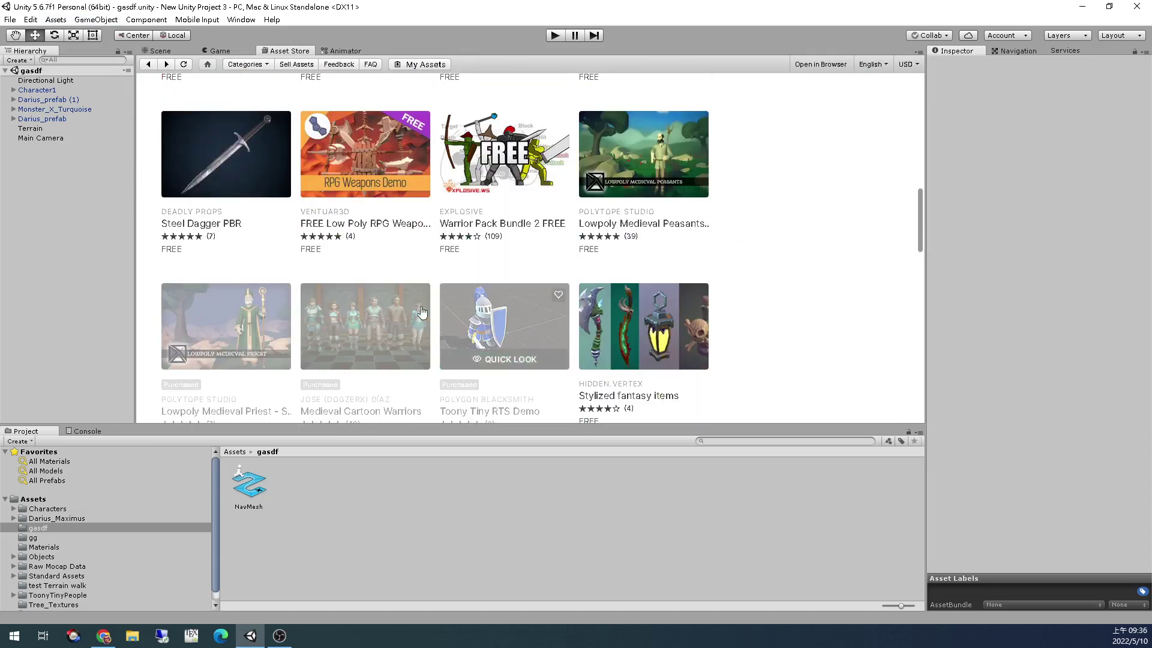
pyautogui.scroll(-2, 376, 324)
pyautogui.scroll(-5, 376, 323)
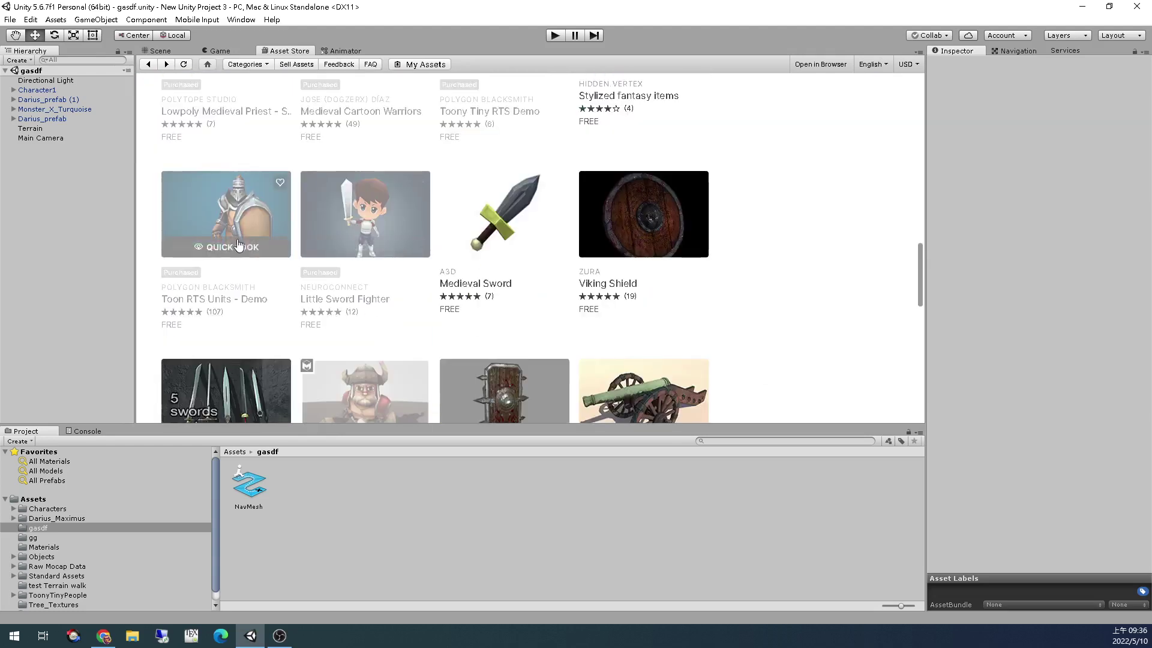
pyautogui.scroll(-3, 264, 241)
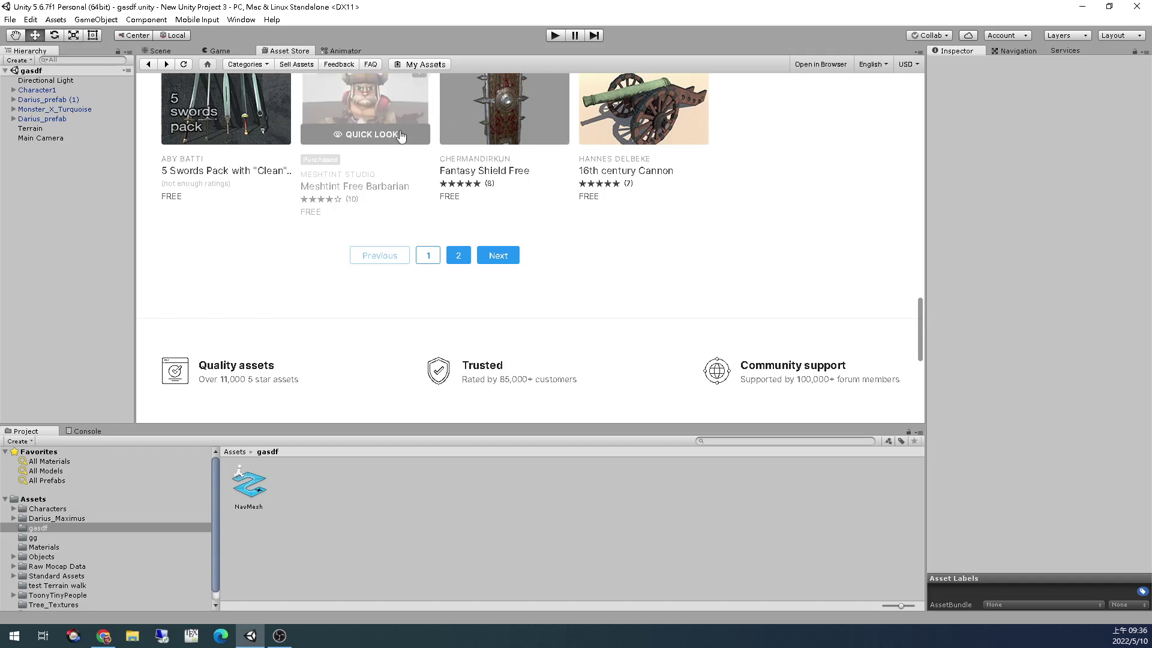
pyautogui.scroll(2, 454, 218)
pyautogui.scroll(4, 455, 219)
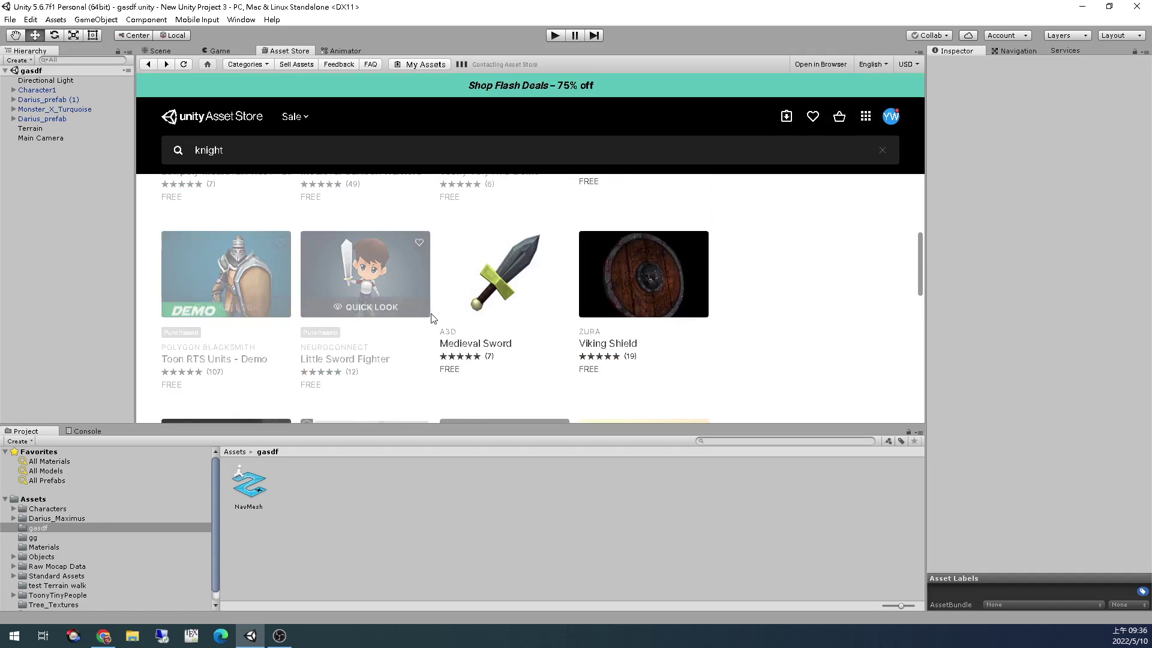
pyautogui.click(442, 321)
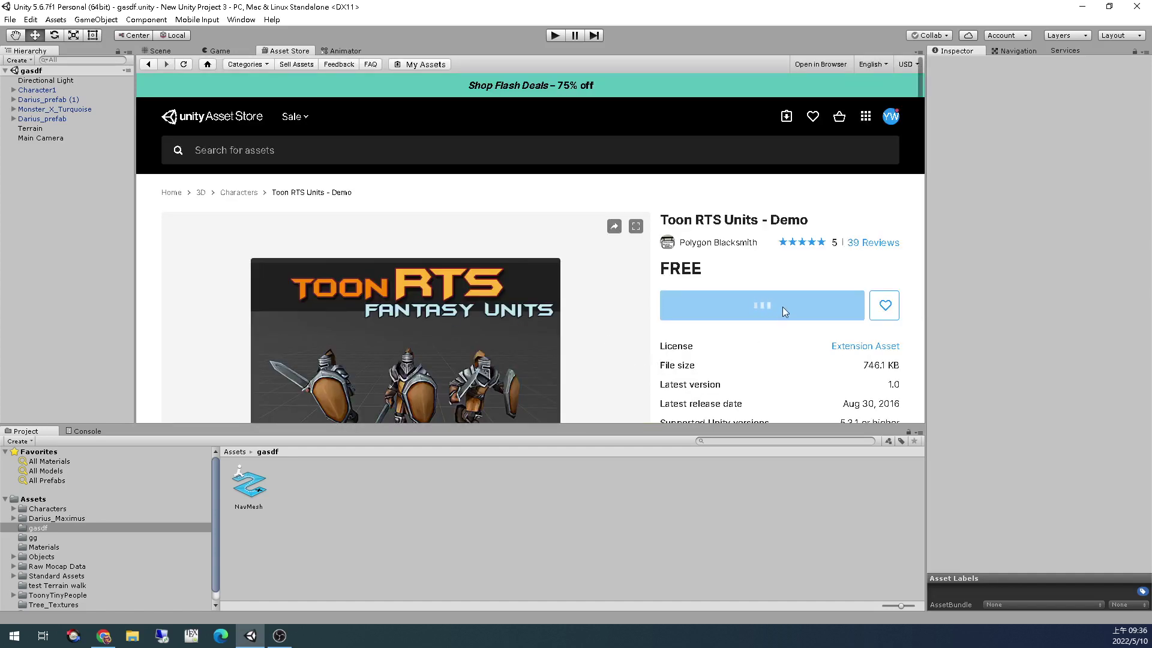
pyautogui.click(684, 363)
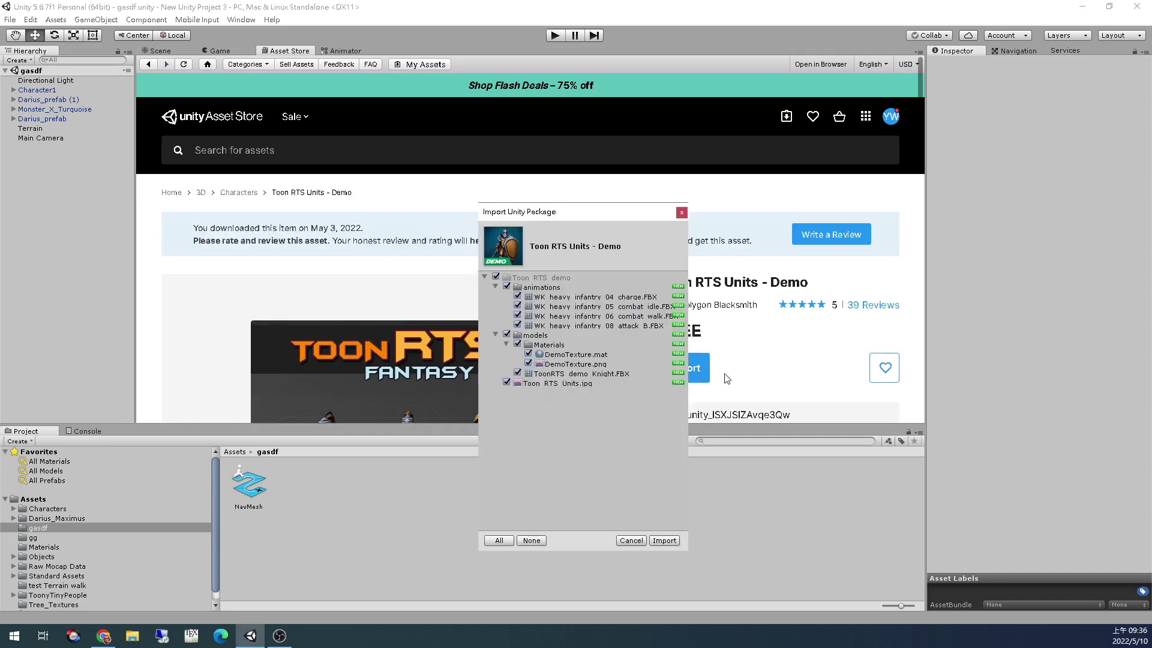
pyautogui.click(664, 540)
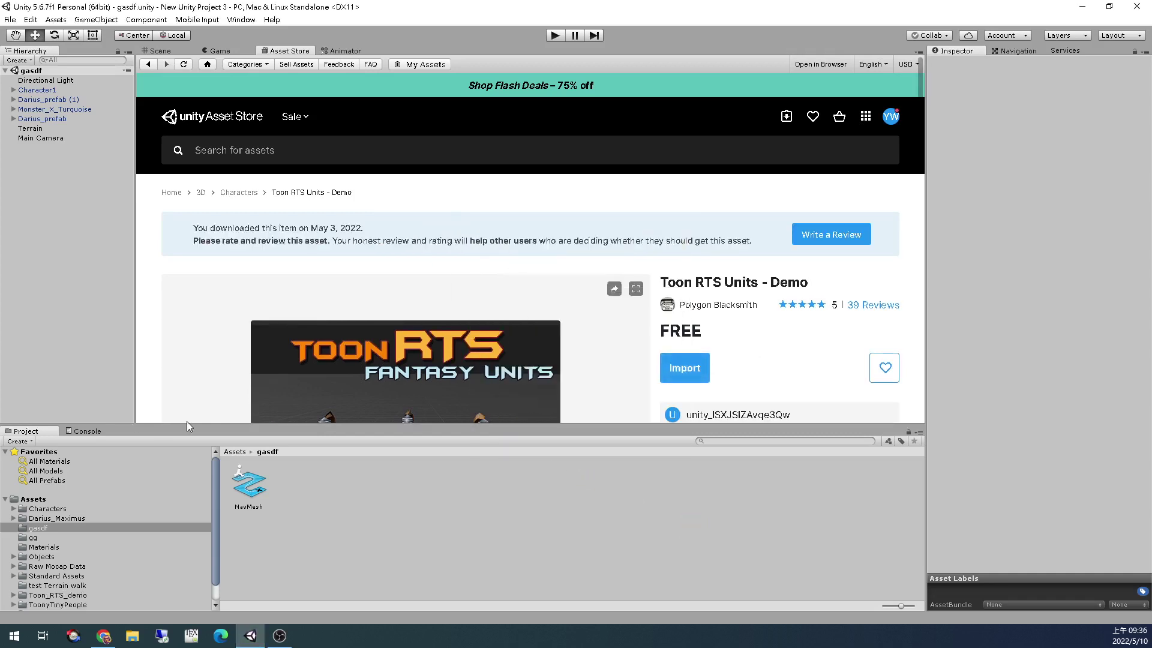
# Enlarge the project browser and move the Toon_RTS_demo and ToonyTinyPeople folders into the Characters folder
pyautogui.moveTo(228, 425); pyautogui.dragTo(228, 340)
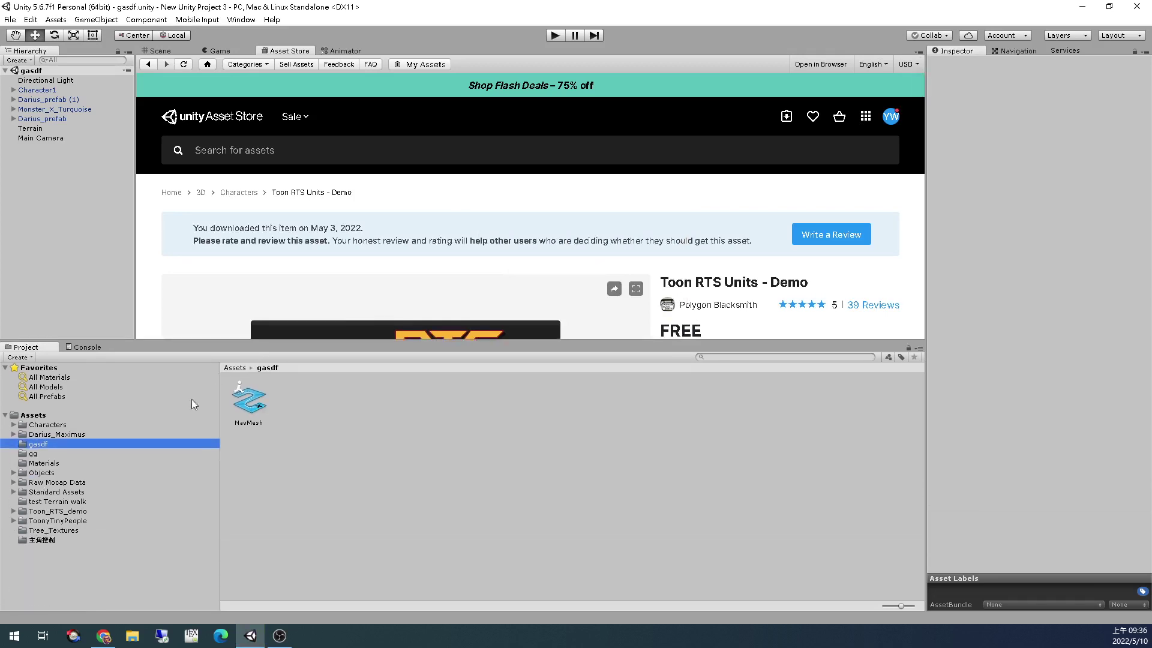
pyautogui.click(93, 445)
pyautogui.click(65, 520)
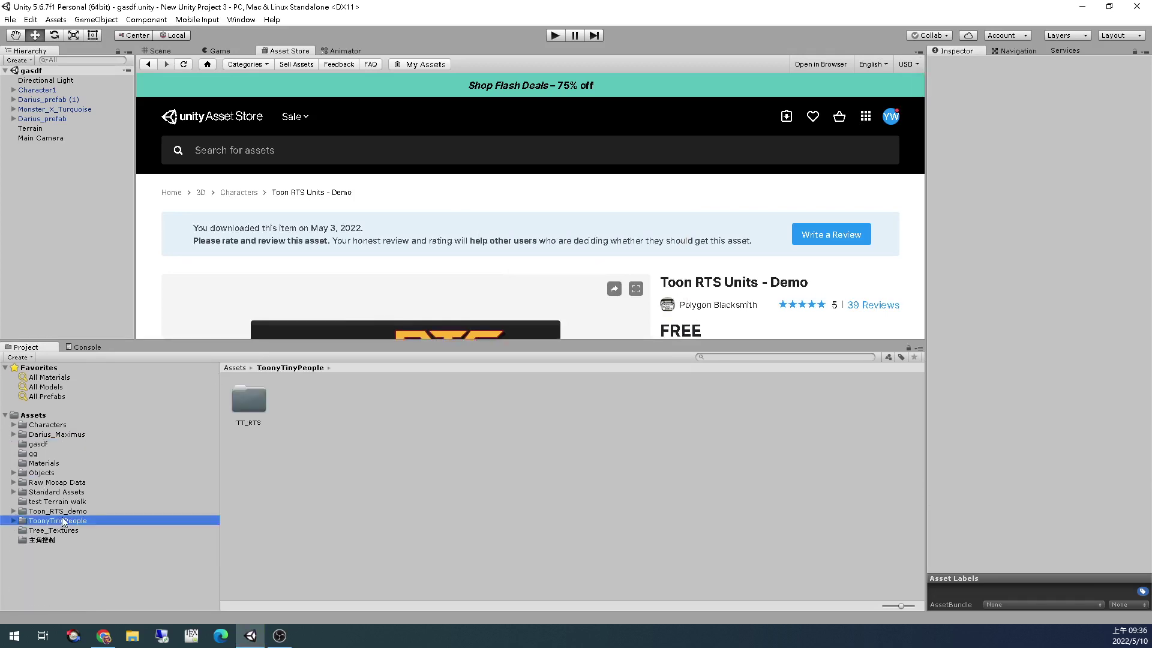
pyautogui.keyDown('ctrl'); pyautogui.click(67, 513); pyautogui.keyUp('ctrl')
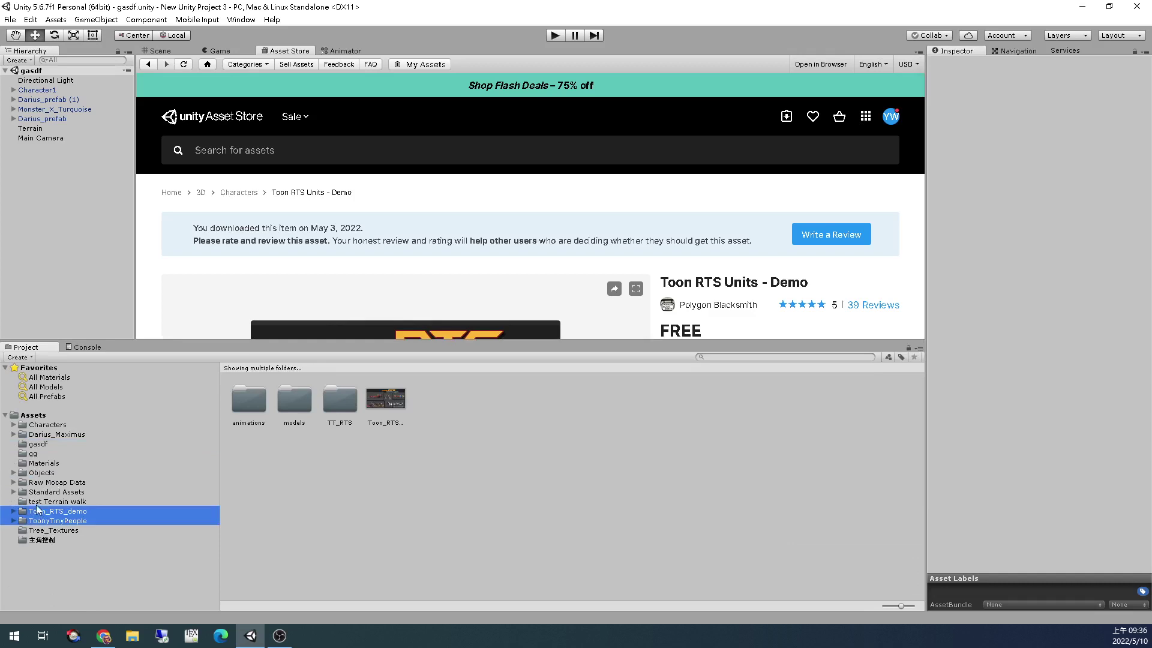
pyautogui.moveTo(37, 510); pyautogui.dragTo(58, 439)
pyautogui.moveTo(27, 519); pyautogui.dragTo(15, 427)
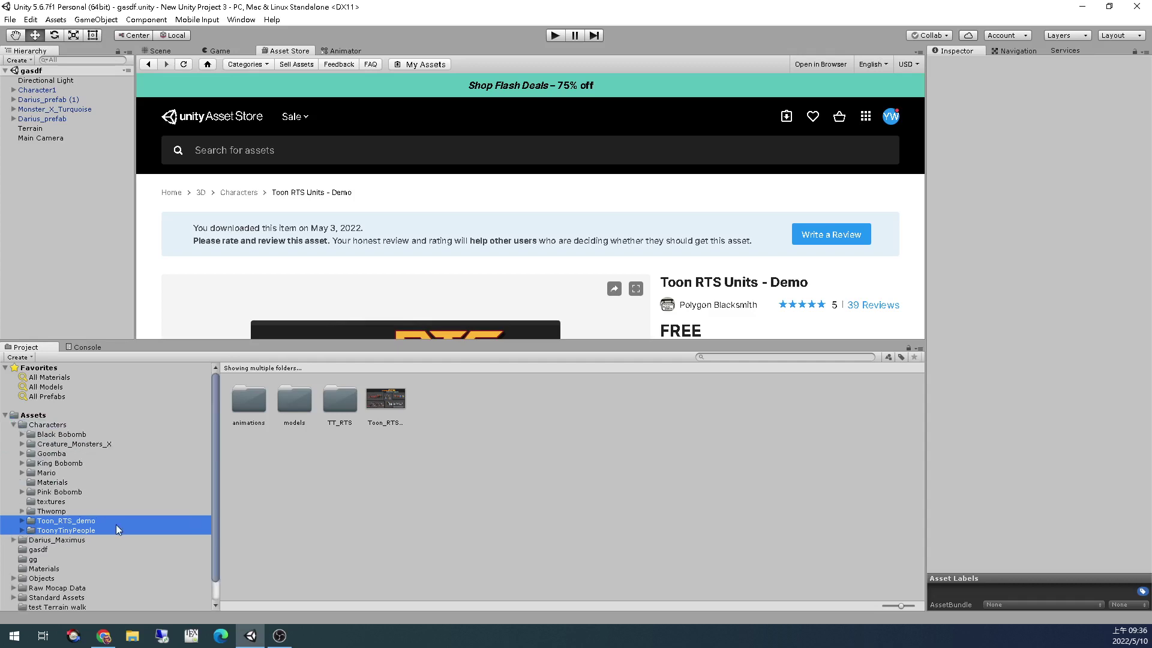
# Place the TT_RTS_Demo_Character prefab from ToonyTinyPeople's TT_RTS_standard_demo folder on the terrain beside the other characters in the scene
pyautogui.click(178, 49)
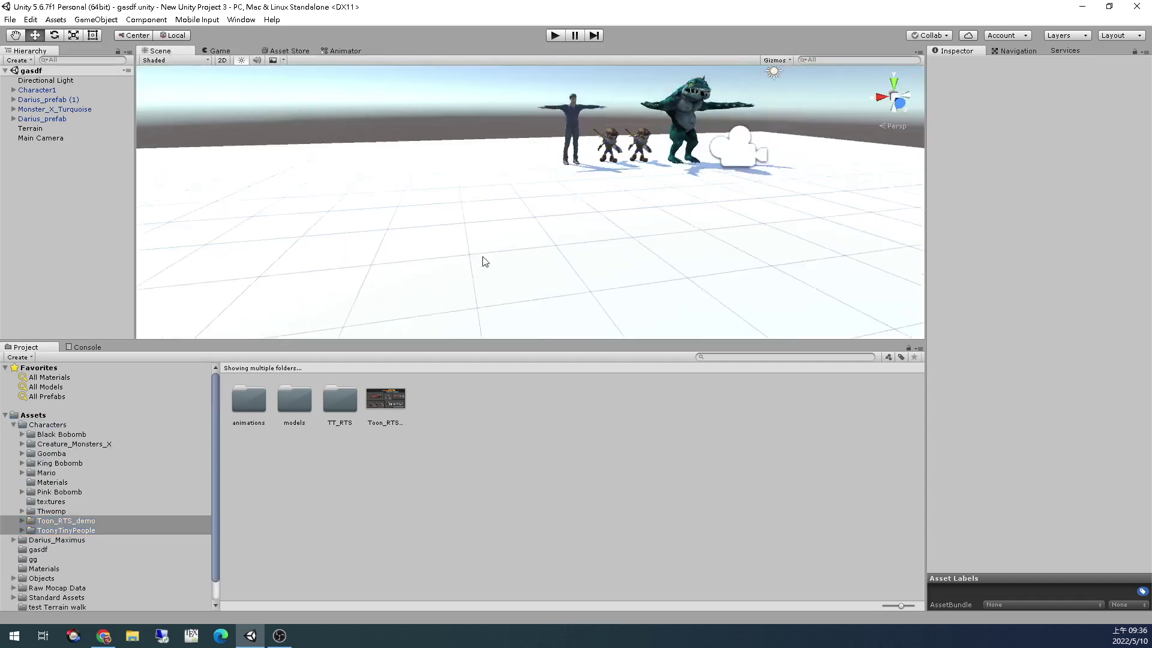
pyautogui.scroll(-6, 478, 261)
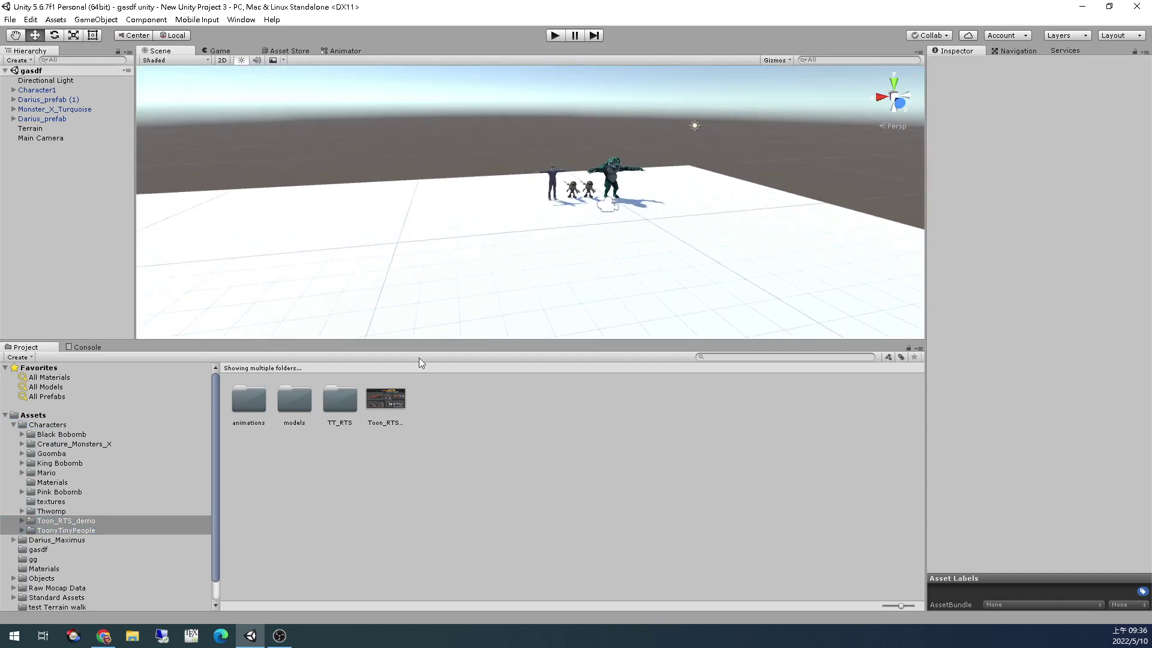
pyautogui.scroll(5, 488, 304)
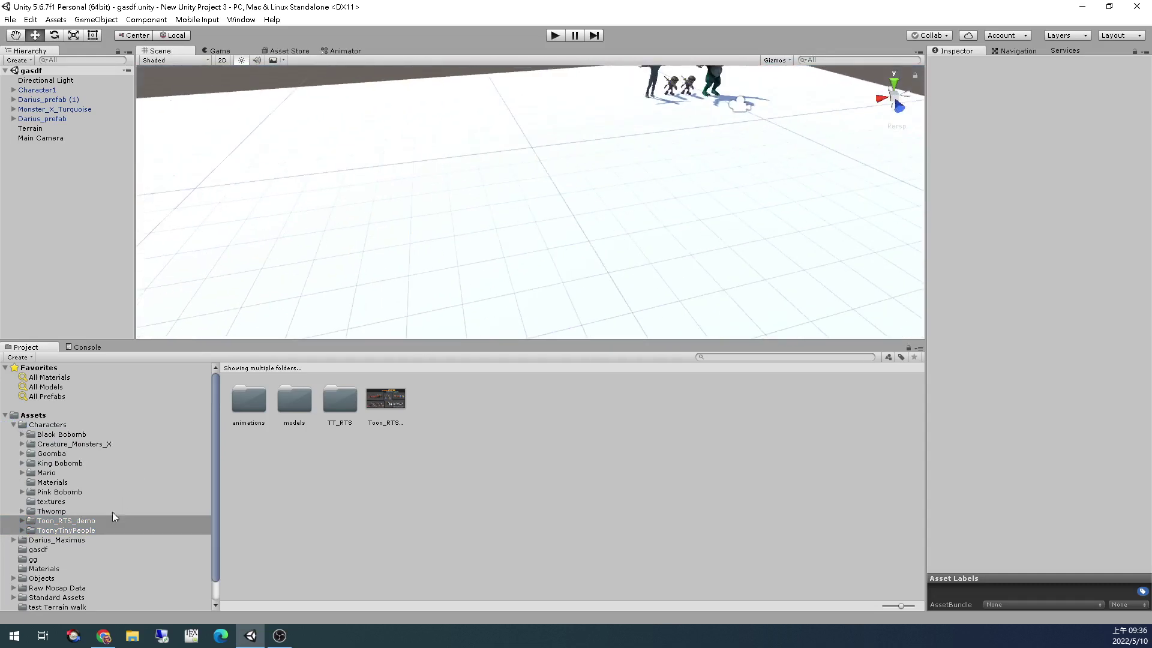
pyautogui.click(60, 520)
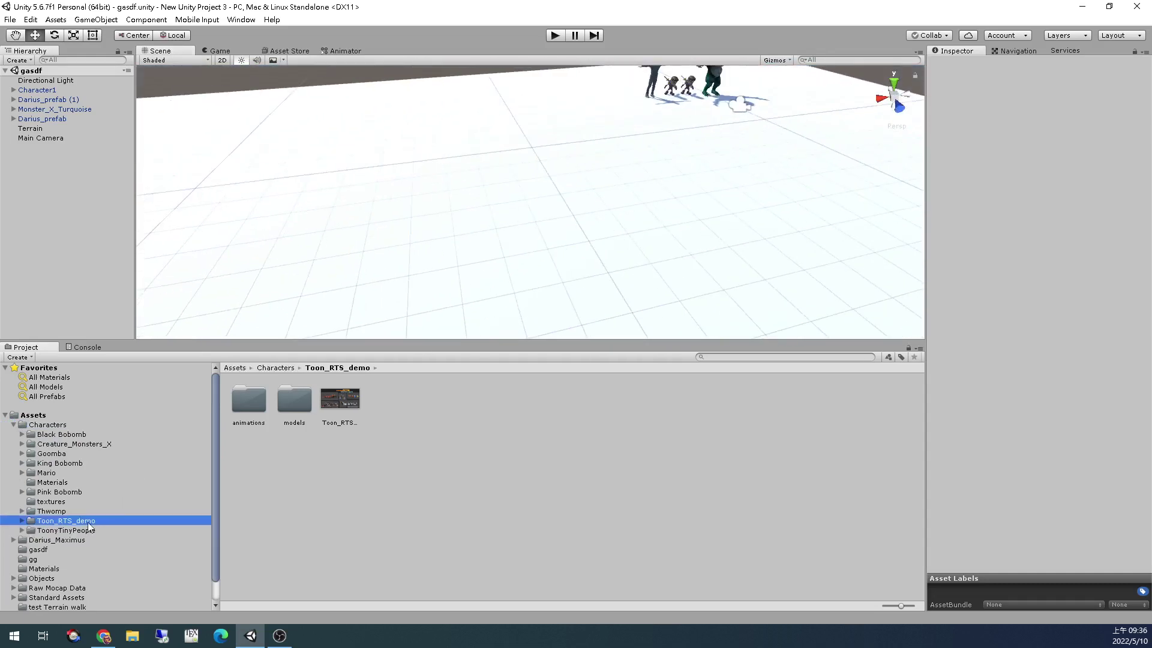
pyautogui.click(22, 530)
pyautogui.click(52, 540)
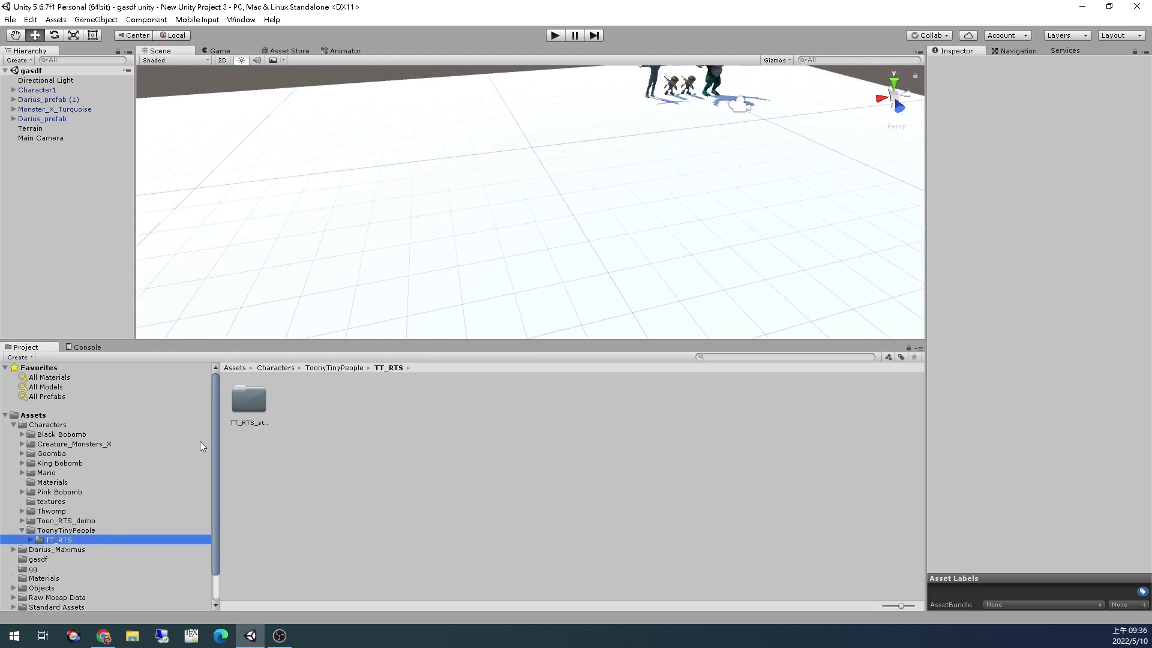
pyautogui.click(31, 540)
pyautogui.click(106, 550)
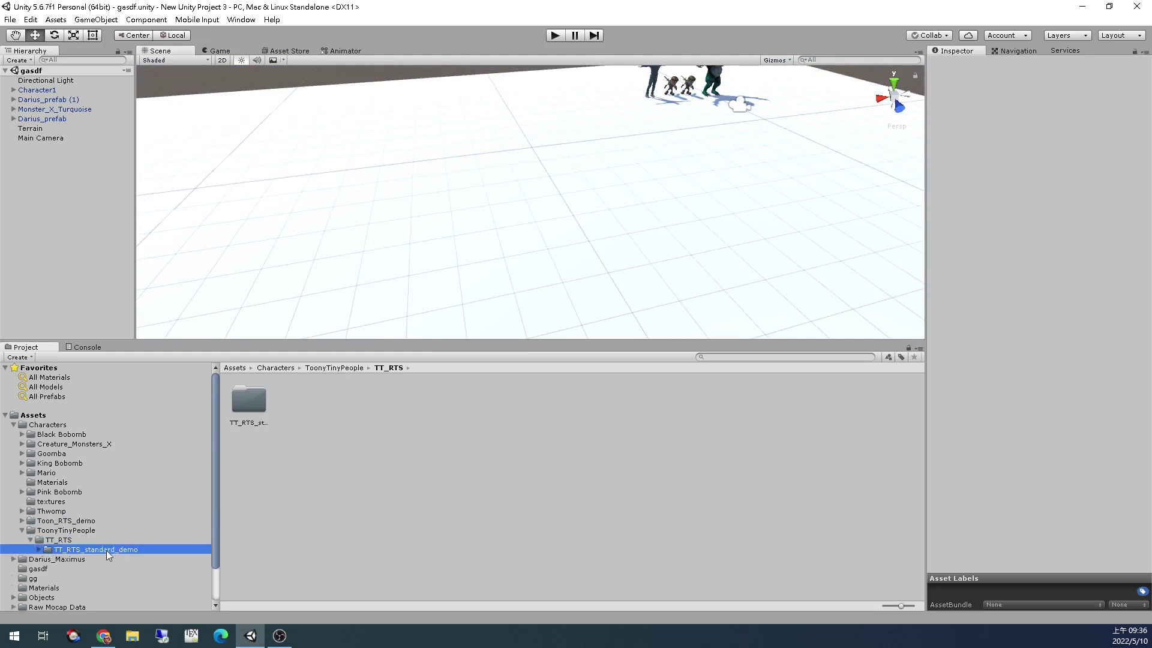
pyautogui.doubleClick(307, 405)
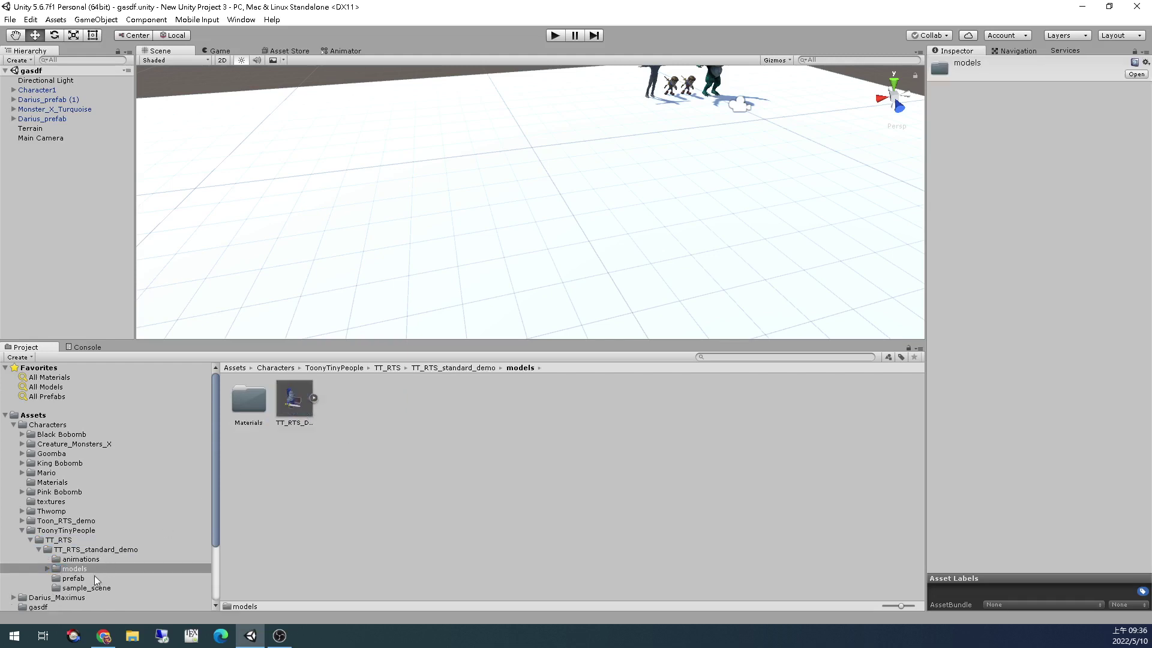
pyautogui.click(73, 578)
pyautogui.moveTo(249, 400); pyautogui.dragTo(594, 128)
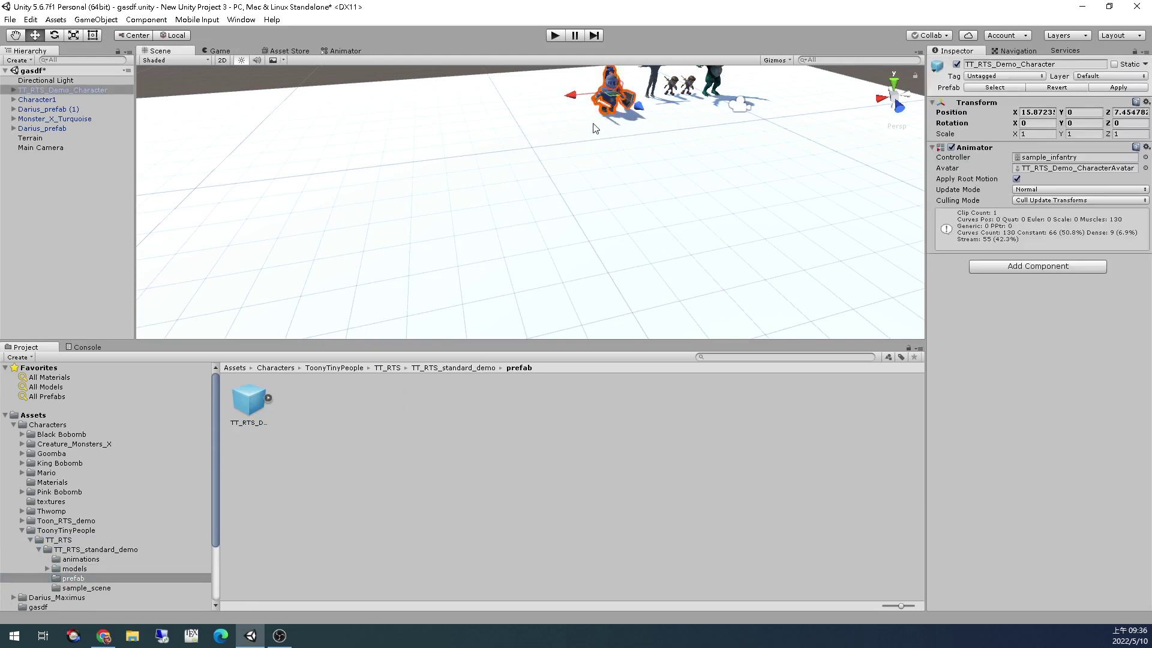
# Move the Main Camera to about X 15.92, Z 12.67 and test the scene briefly in play mode
pyautogui.click(741, 107)
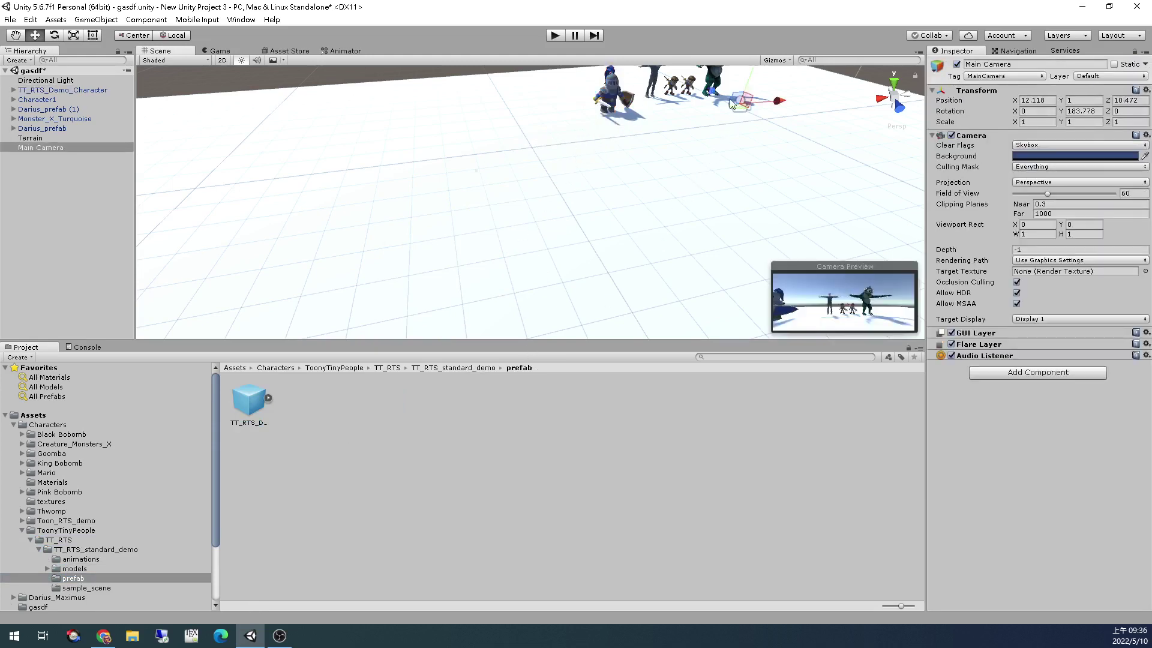
pyautogui.moveTo(731, 103); pyautogui.dragTo(726, 150)
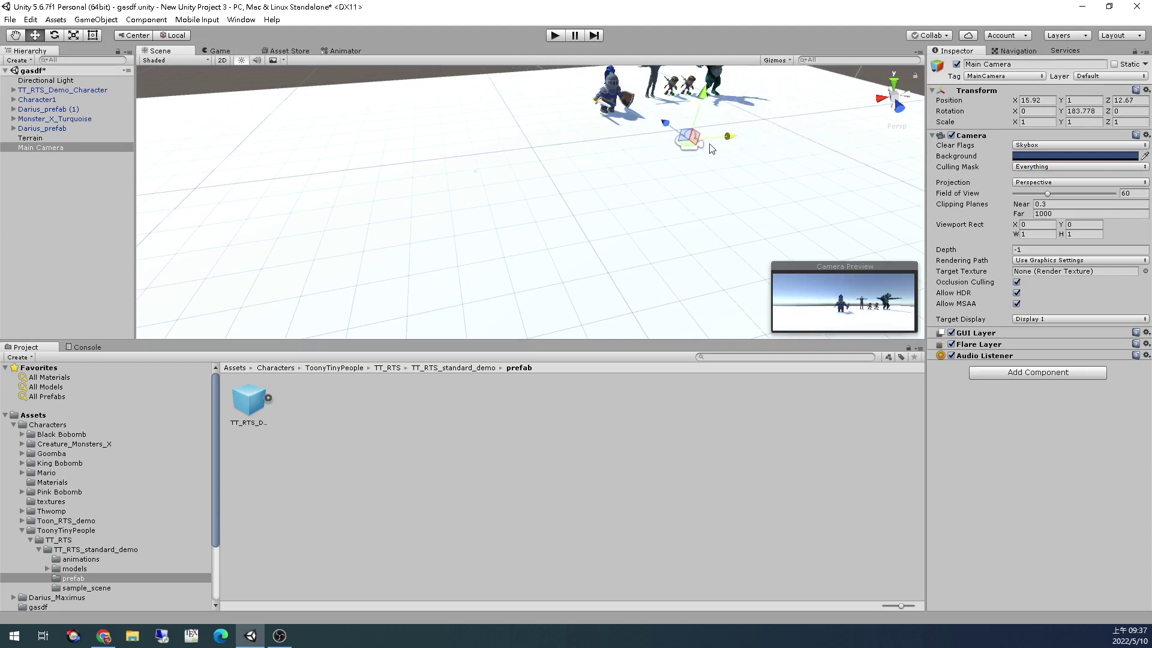
pyautogui.hotkey('ctrl', 'p')
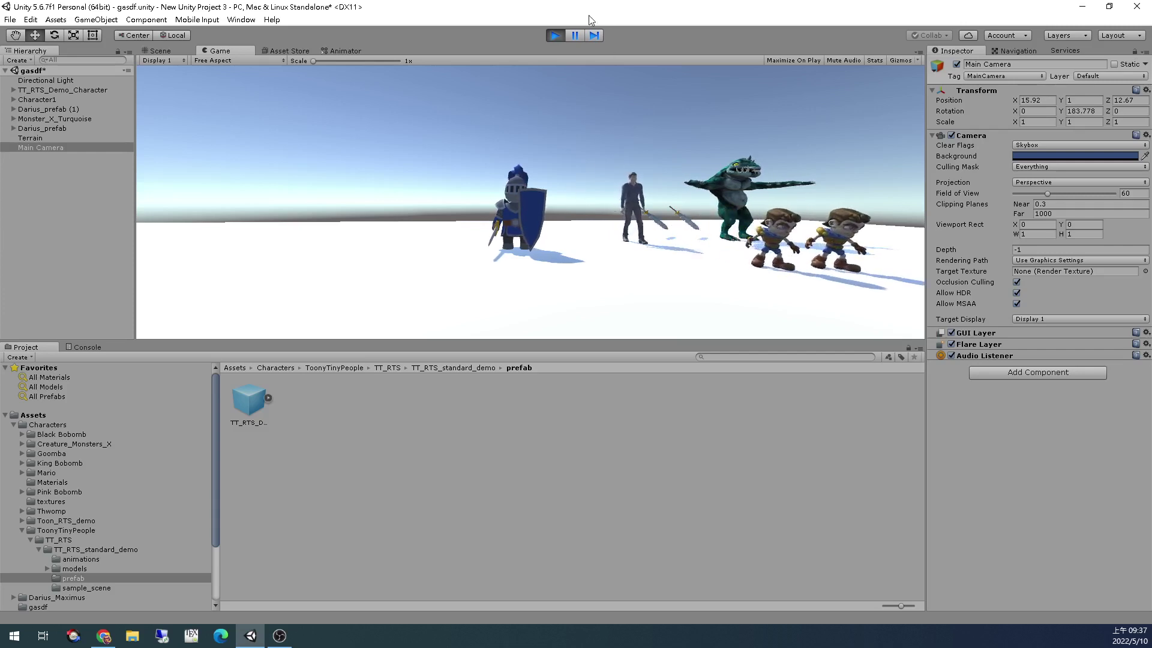
pyautogui.click(555, 36)
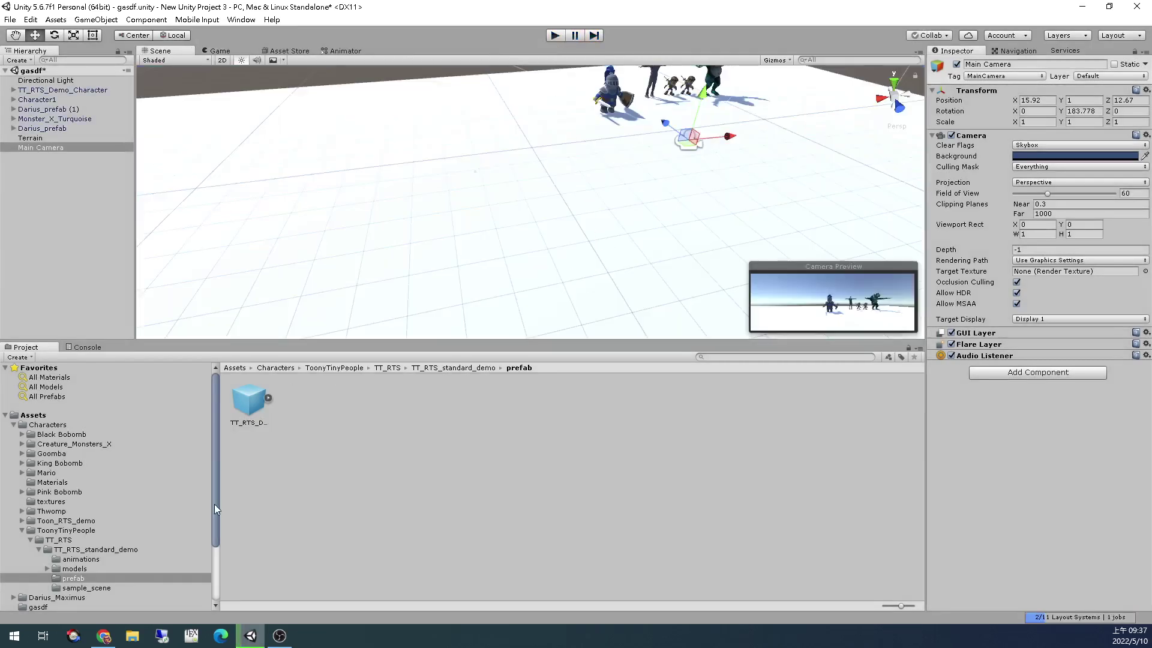
# Preview the infantry_01_idle clip from the TT_RTS_standard_demo animations folder
pyautogui.click(82, 559)
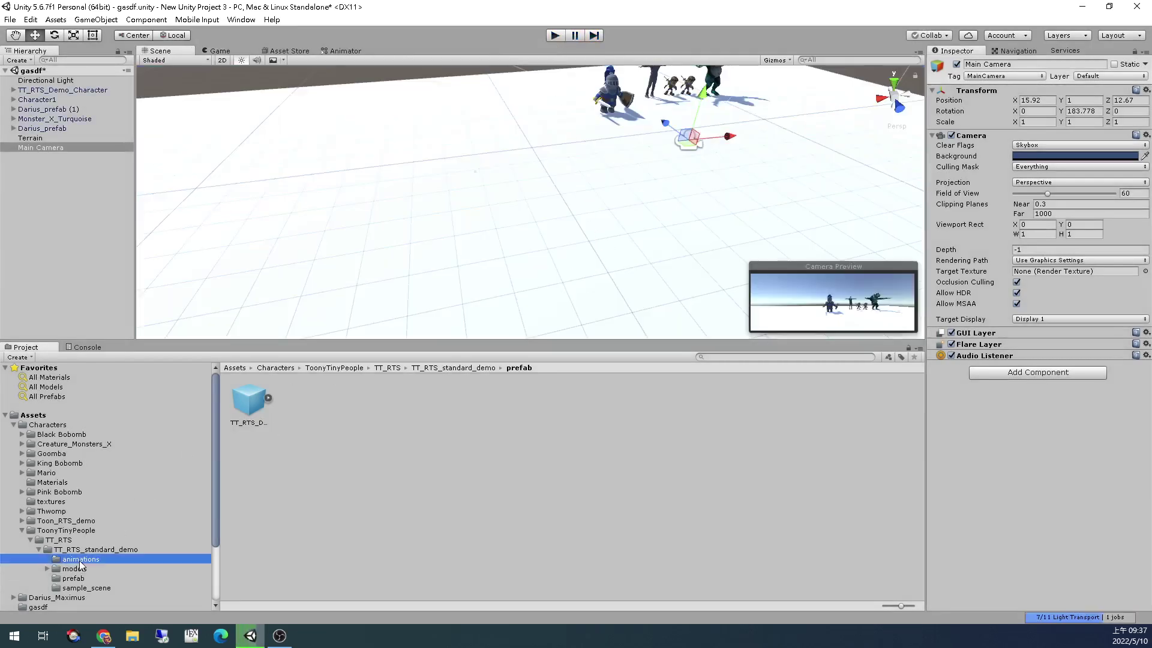
pyautogui.click(268, 398)
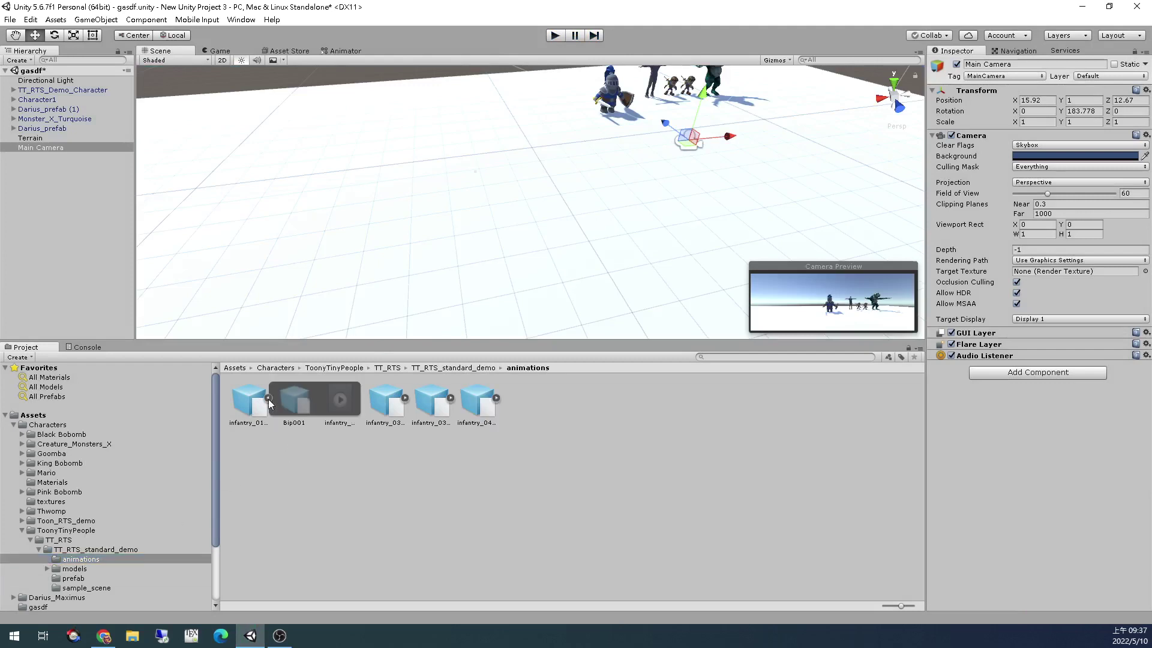
pyautogui.click(358, 402)
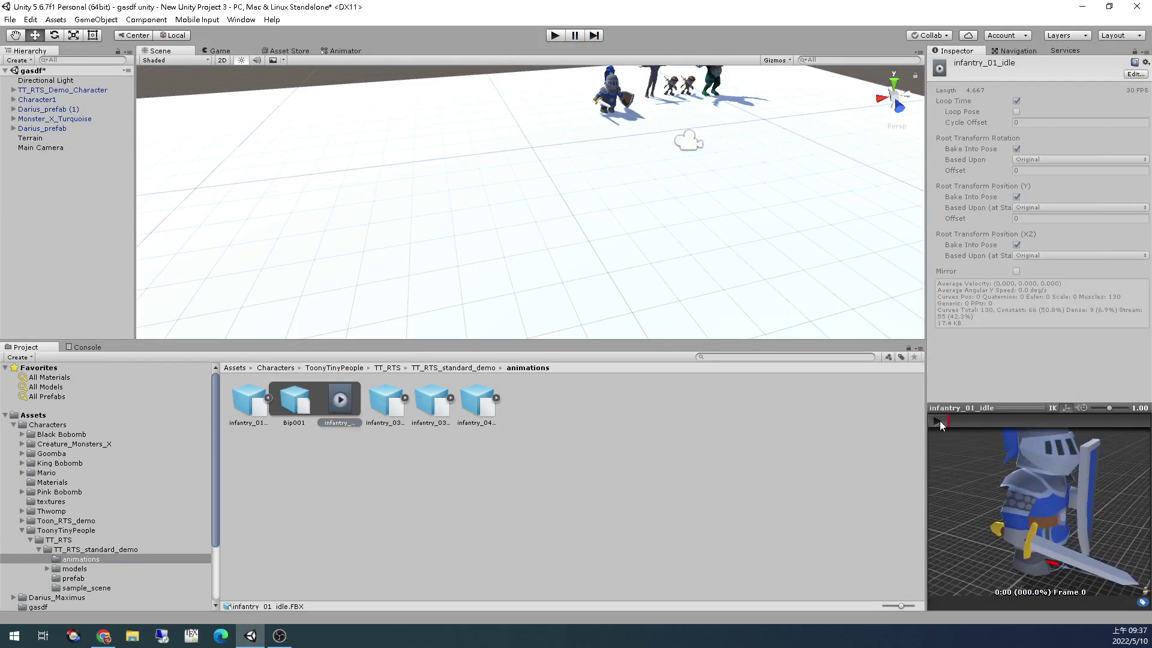
pyautogui.click(939, 420)
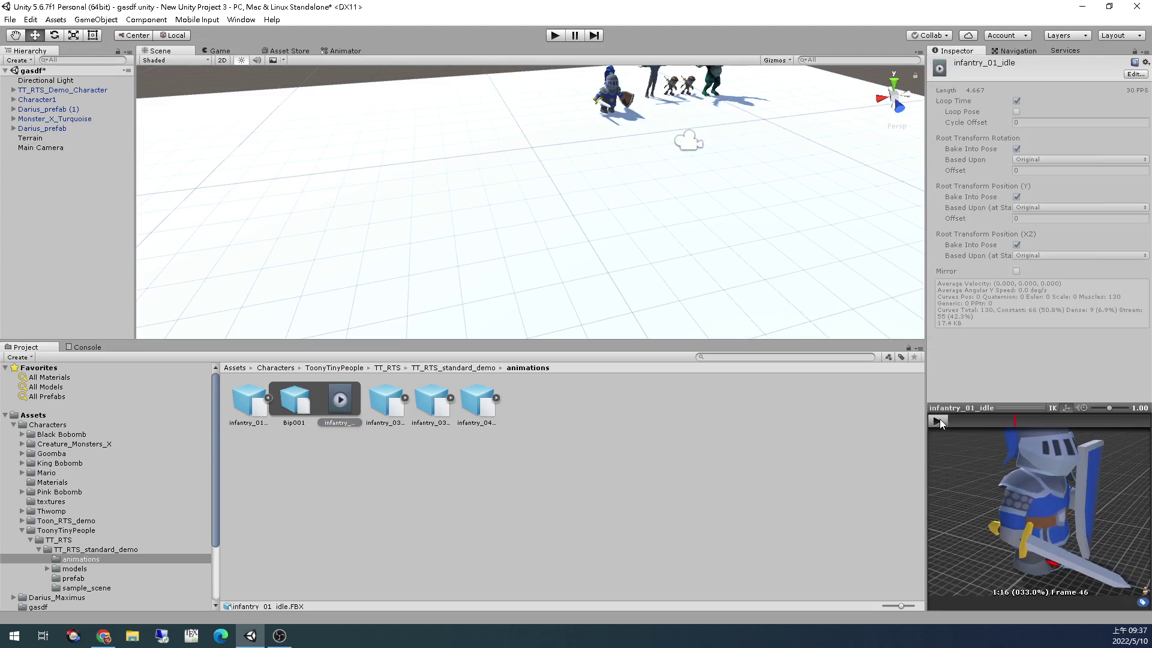
pyautogui.click(939, 420)
# Expand the infantry_03_run model and preview its run animation clip
pyautogui.click(400, 398)
pyautogui.click(405, 398)
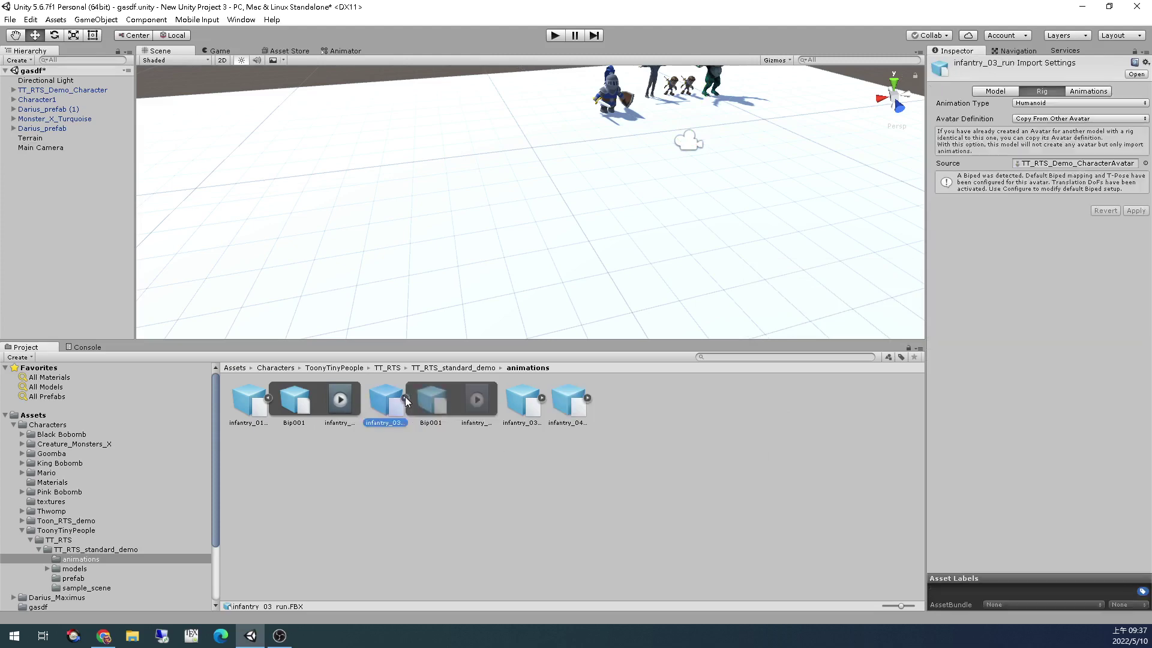
pyautogui.click(478, 400)
pyautogui.click(938, 422)
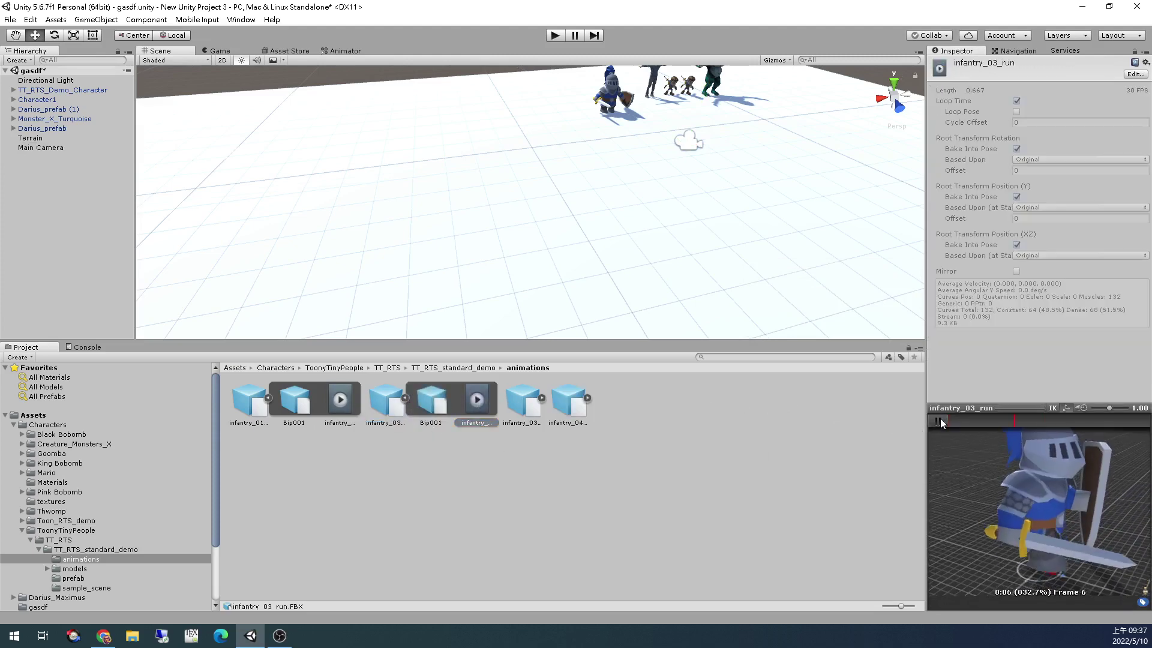
pyautogui.click(939, 422)
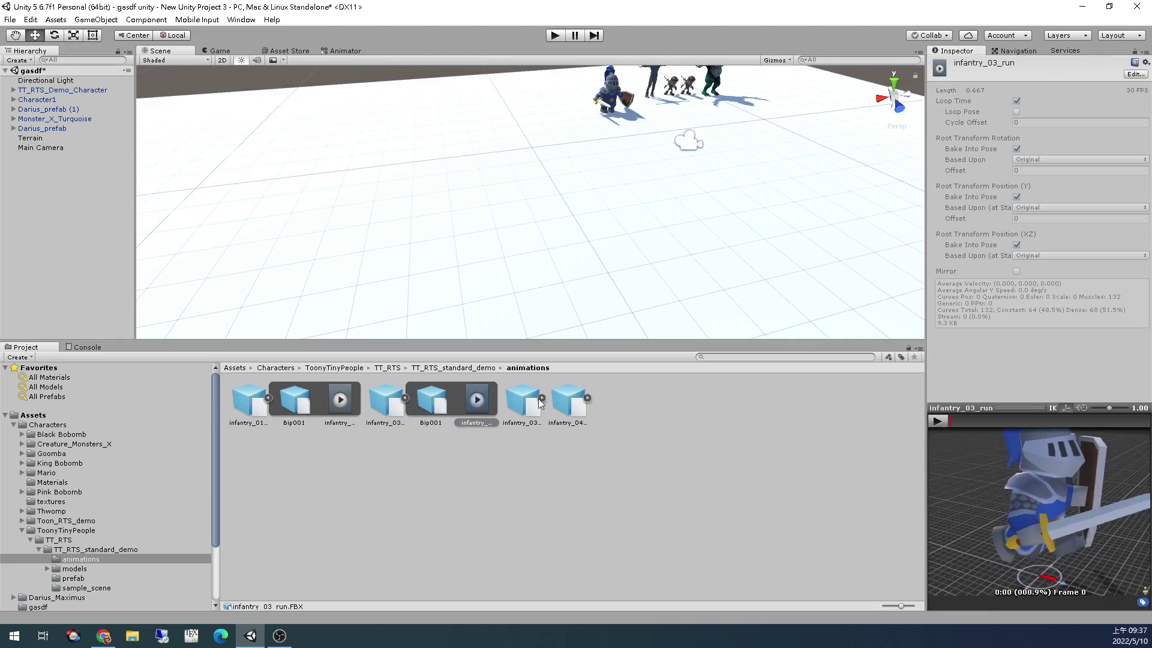
# Expand the infantry_03_run_rm model and play its animation clip in the preview
pyautogui.click(541, 398)
pyautogui.click(613, 400)
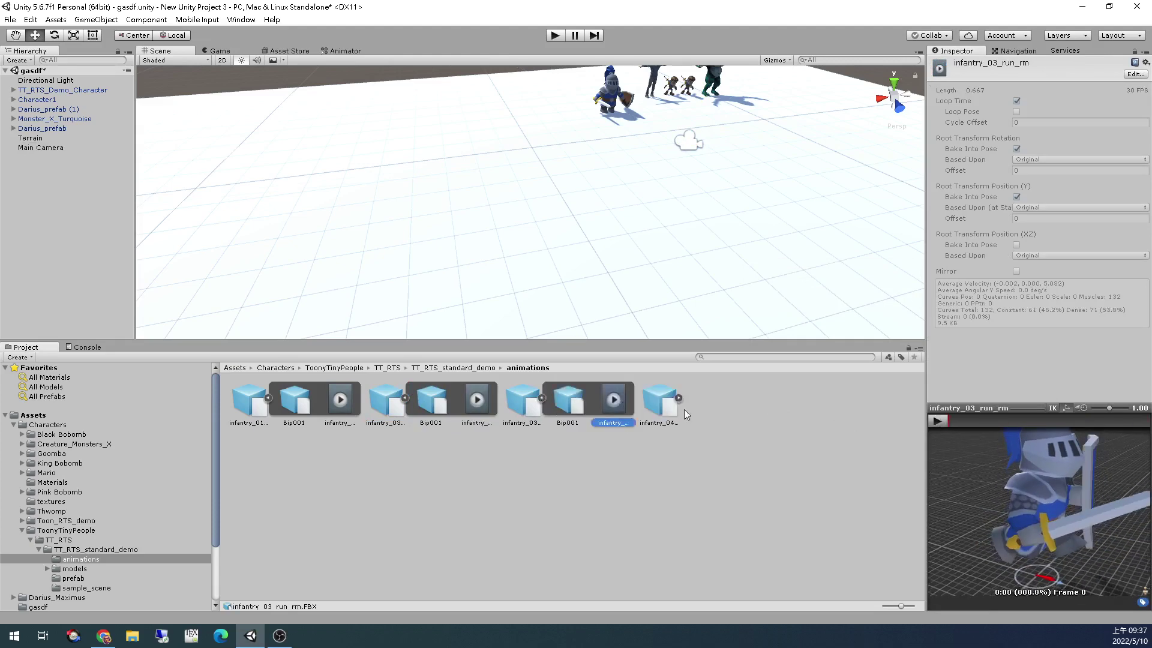
pyautogui.click(935, 422)
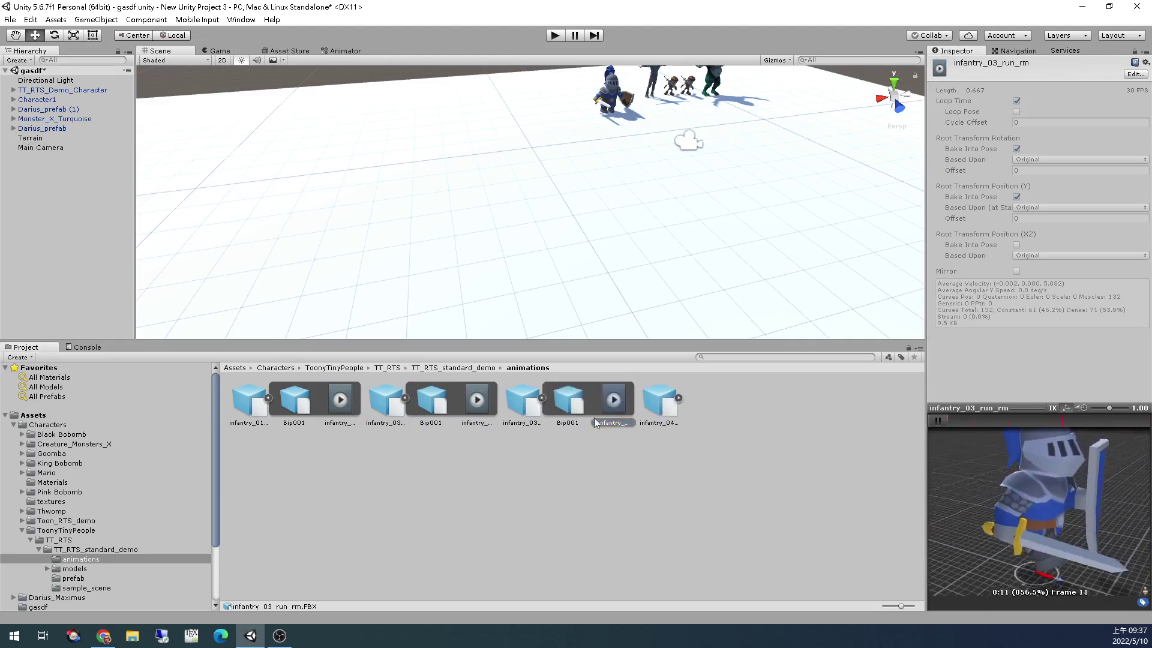
# Expand the infantry_04_attack_A model and preview its attack animation clip
pyautogui.click(678, 398)
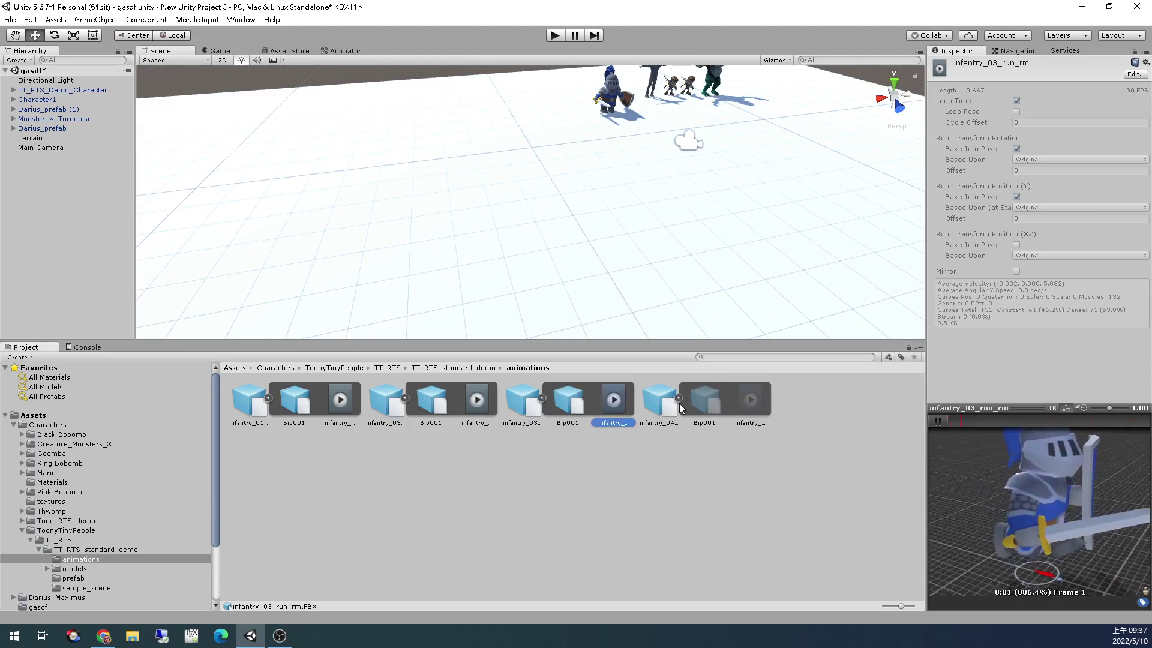
pyautogui.click(749, 402)
pyautogui.click(934, 422)
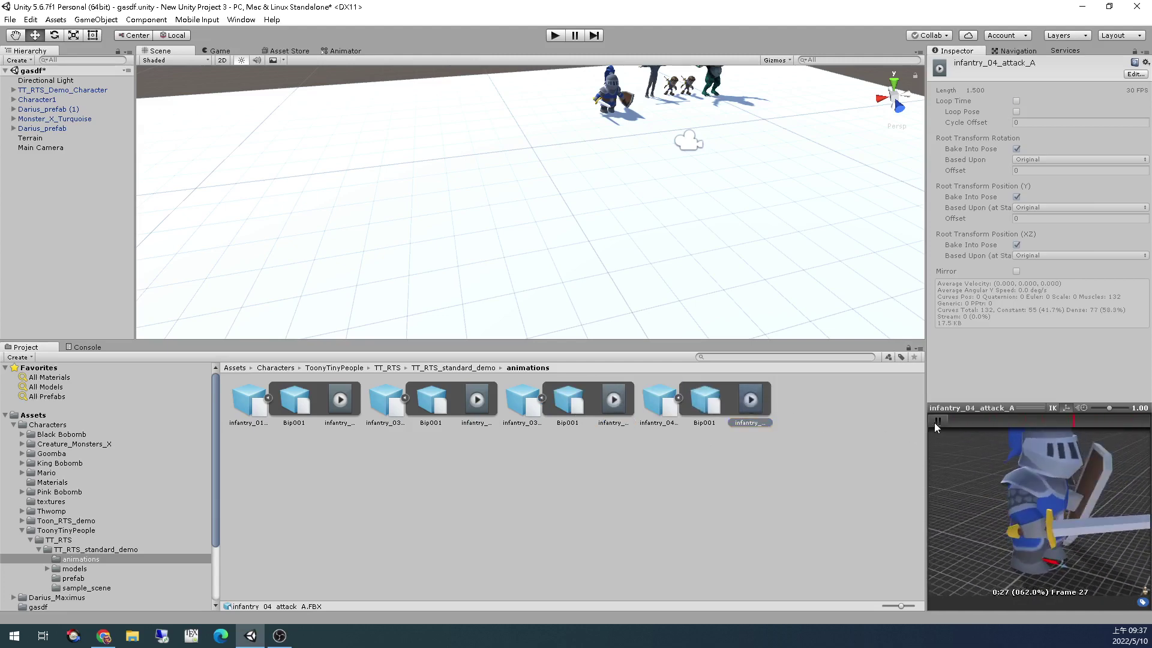
pyautogui.click(930, 423)
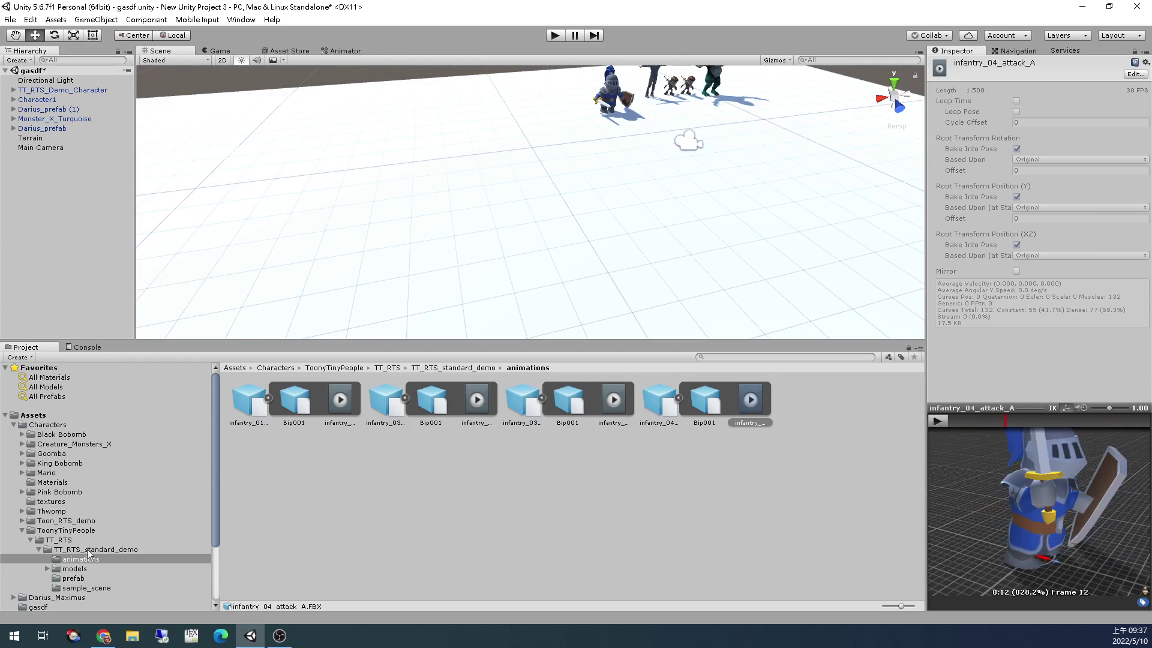
# Look through the knight's models folder and its Materials subfolder, and return to the TT_RTS folder
pyautogui.click(71, 569)
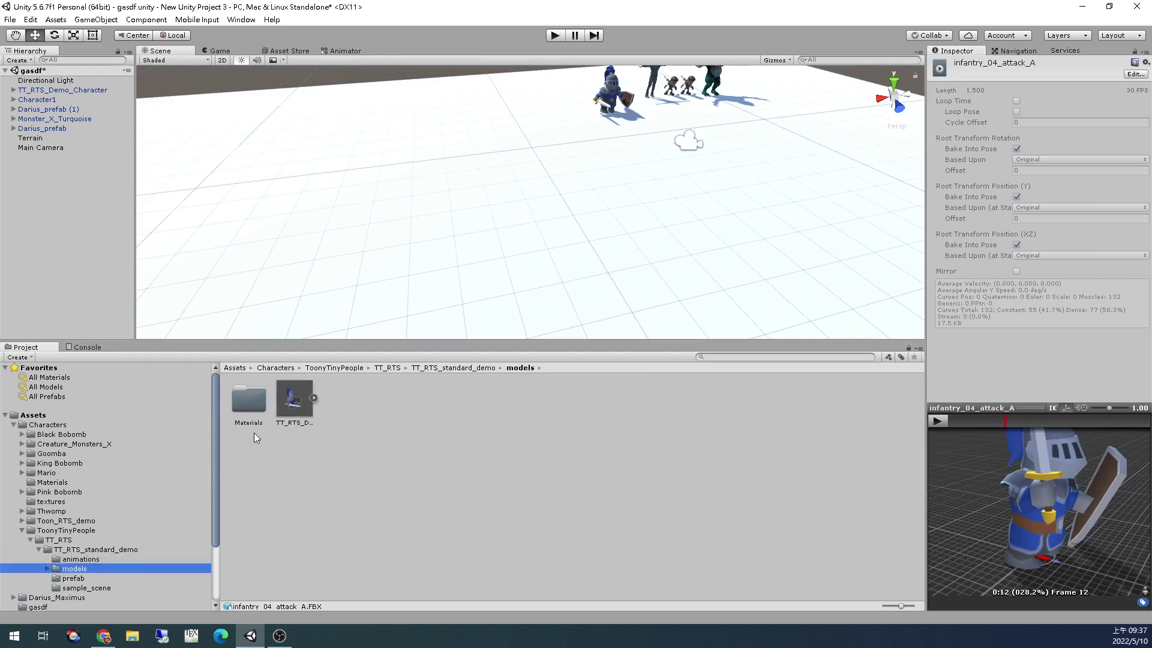
pyautogui.doubleClick(249, 413)
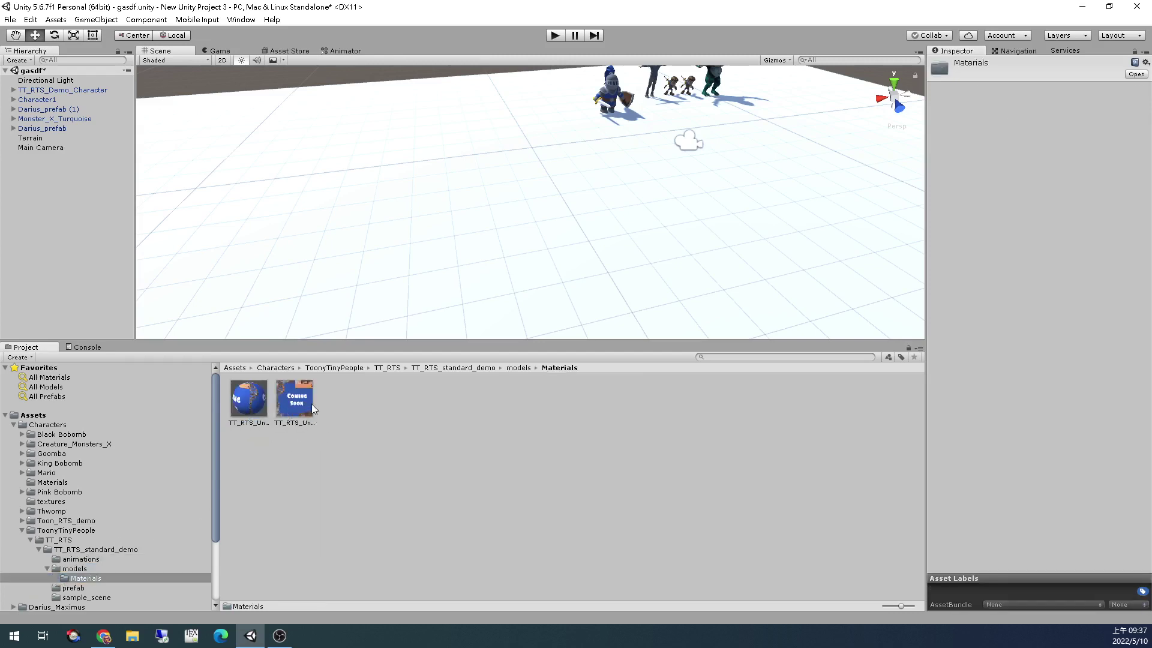
pyautogui.doubleClick(61, 545)
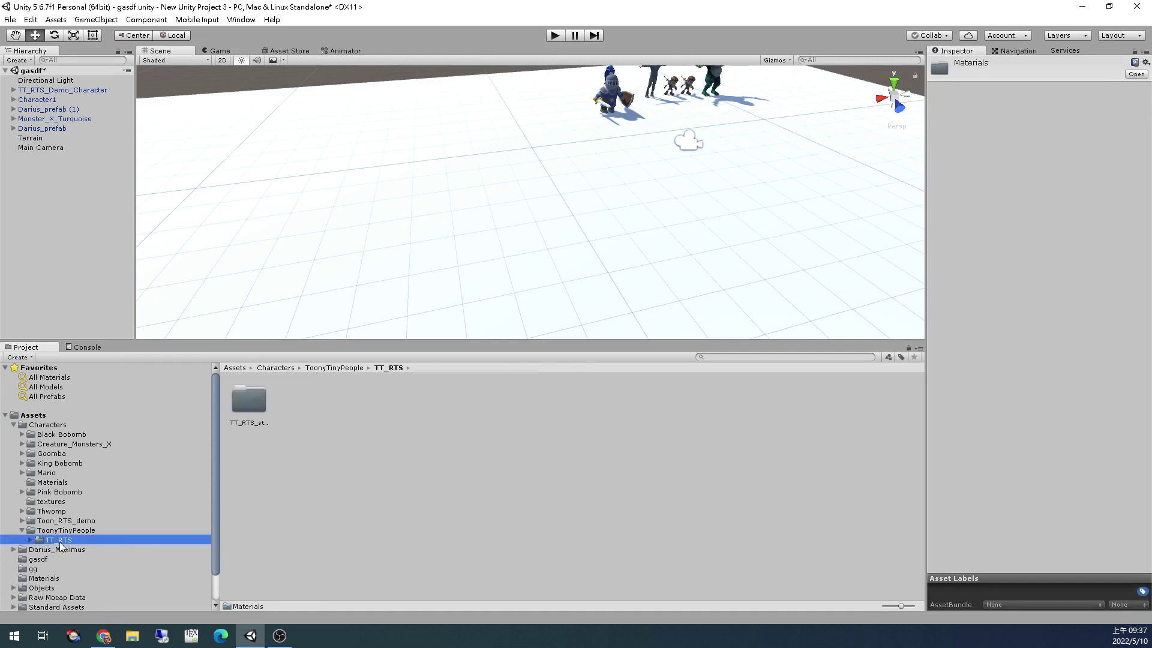
pyautogui.moveTo(554, 221); pyautogui.dragTo(582, 232, button='right')
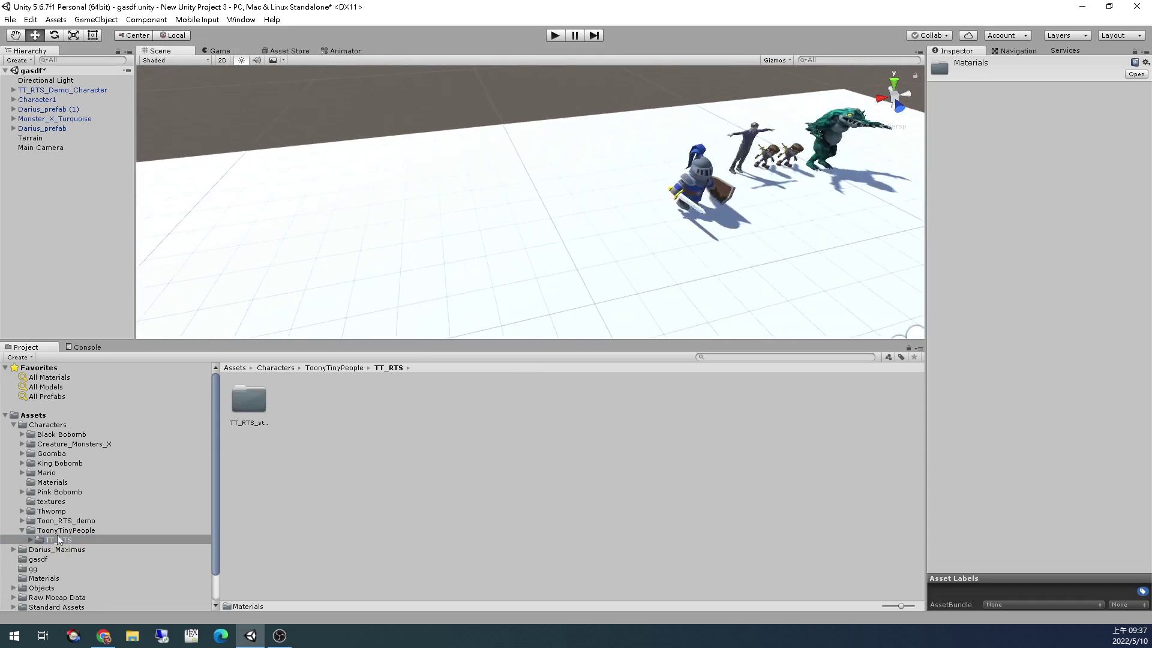
# Open TT_RTS_demo_sample_scene from the sample_scene folder, saving the changes to the gasdf scene
pyautogui.click(36, 539)
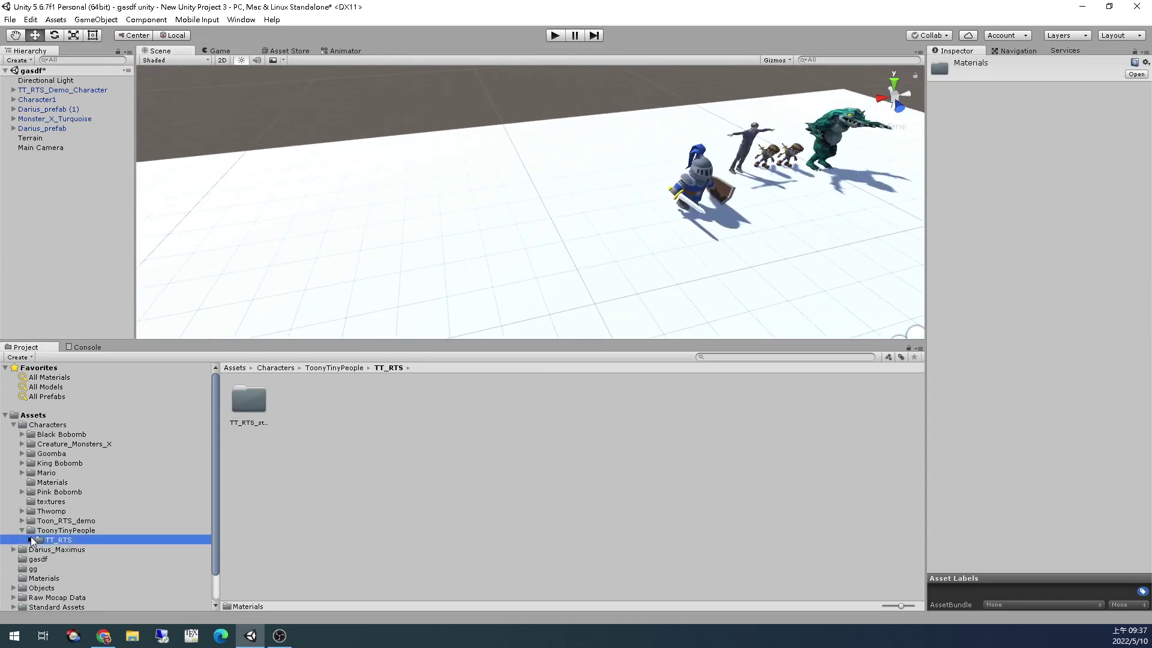
pyautogui.click(33, 540)
pyautogui.scroll(-3, 109, 524)
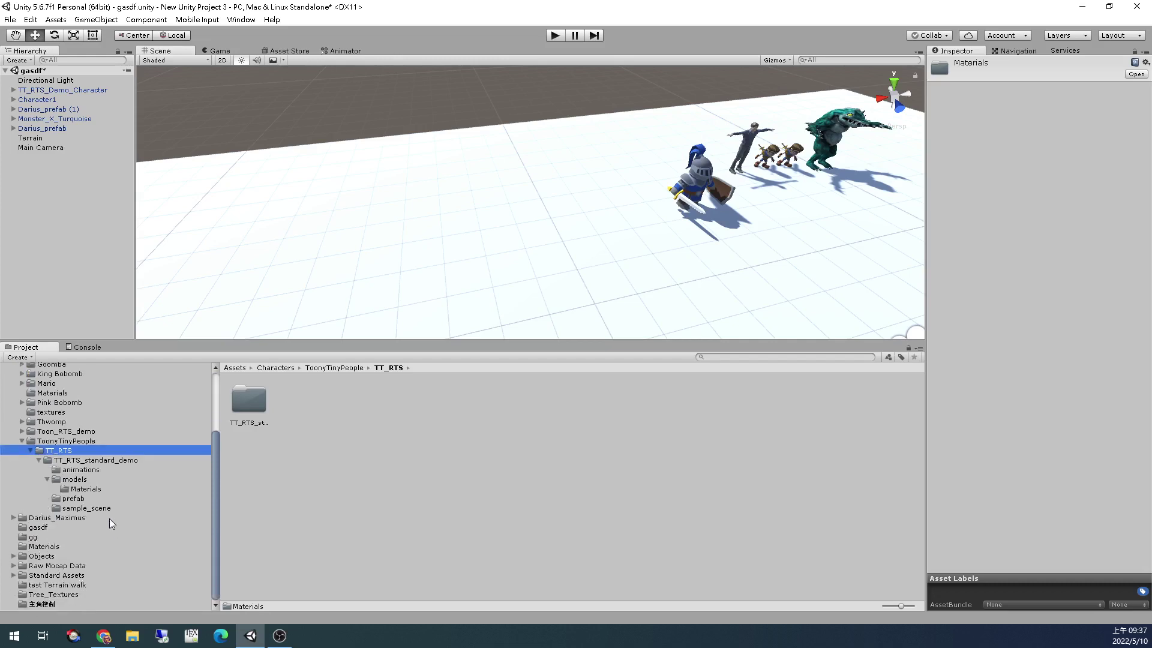
pyautogui.click(84, 508)
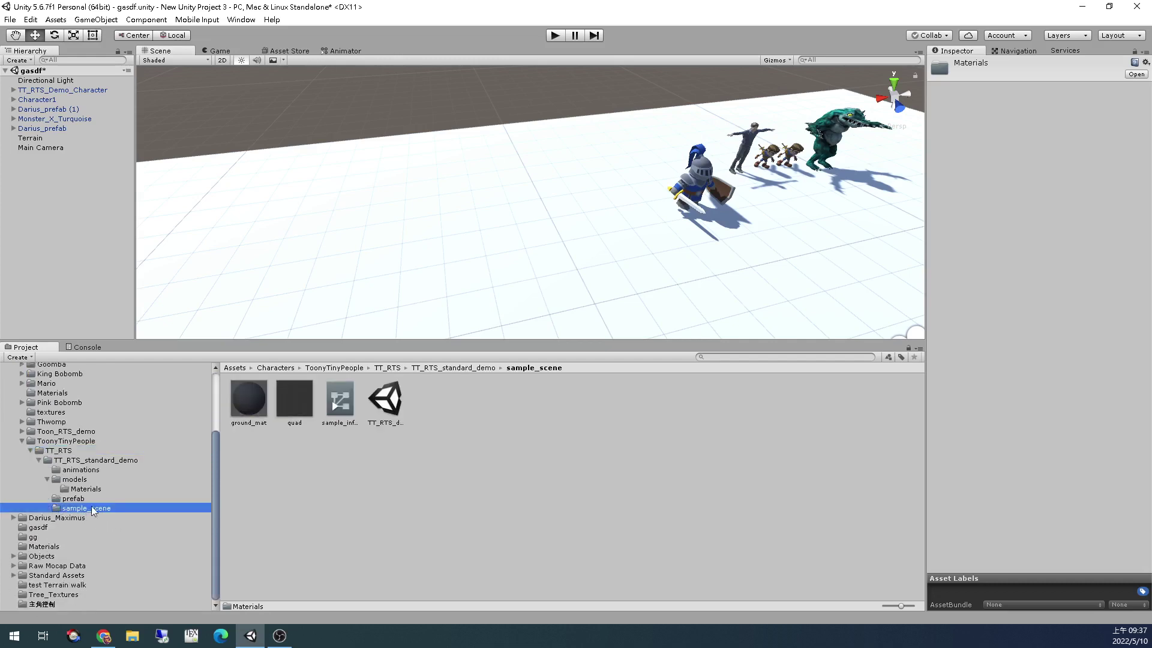
pyautogui.click(340, 402)
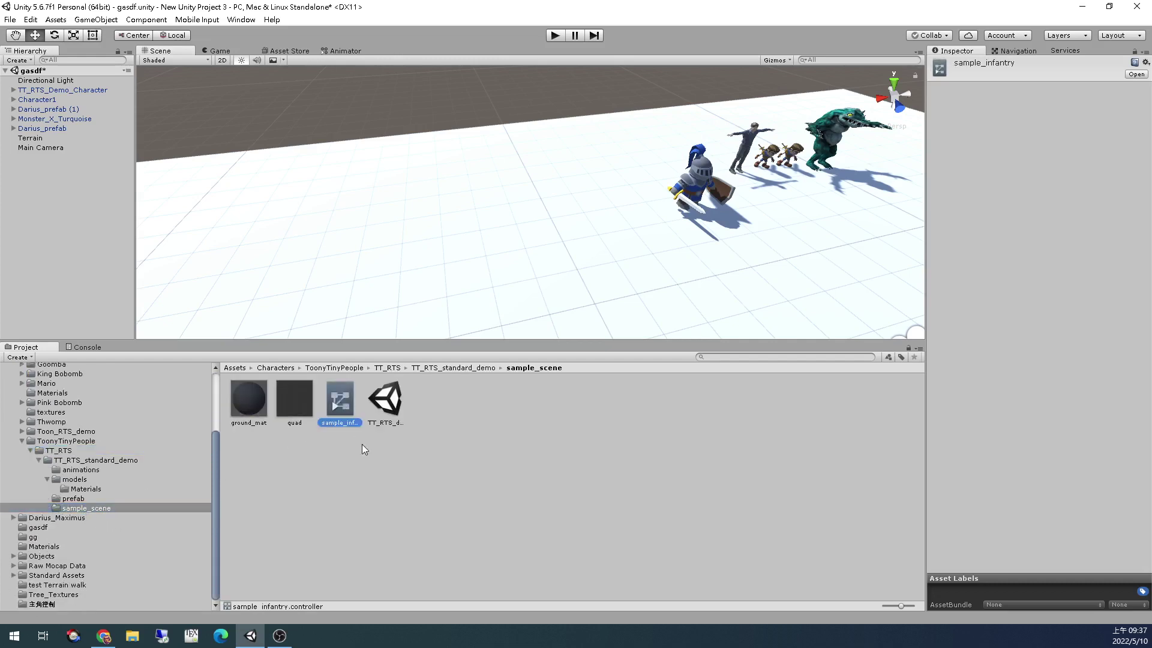
pyautogui.doubleClick(385, 403)
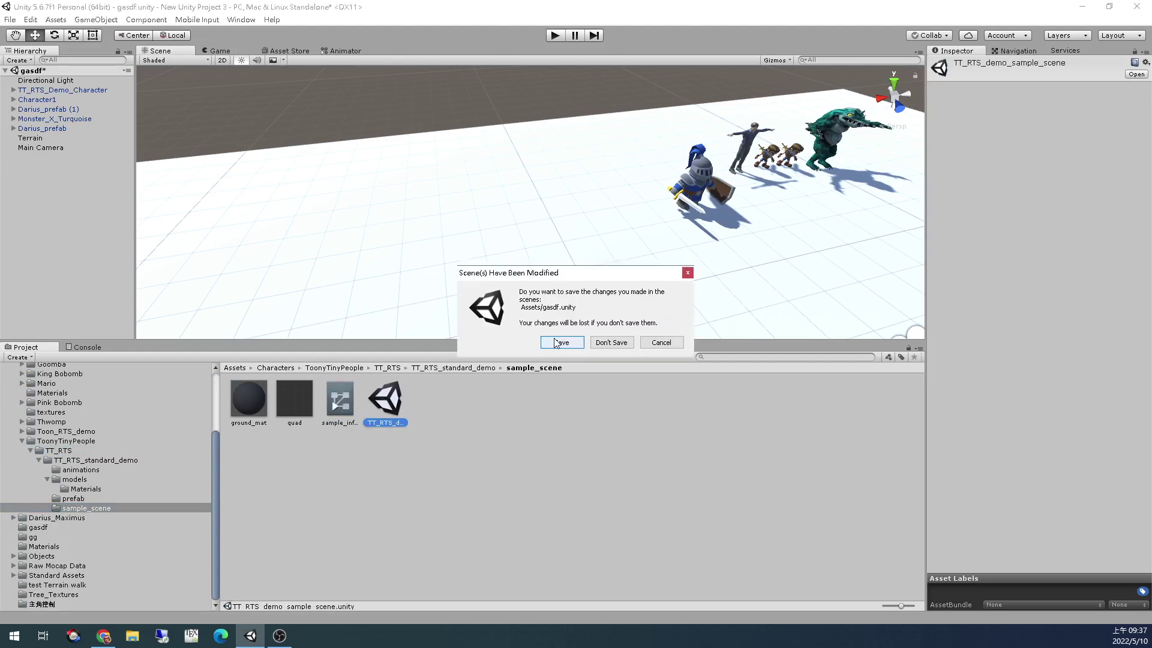
pyautogui.click(562, 343)
# Focus on TT_RTS_Demo_Character in the sample scene and watch its animation briefly in play mode
pyautogui.doubleClick(73, 88)
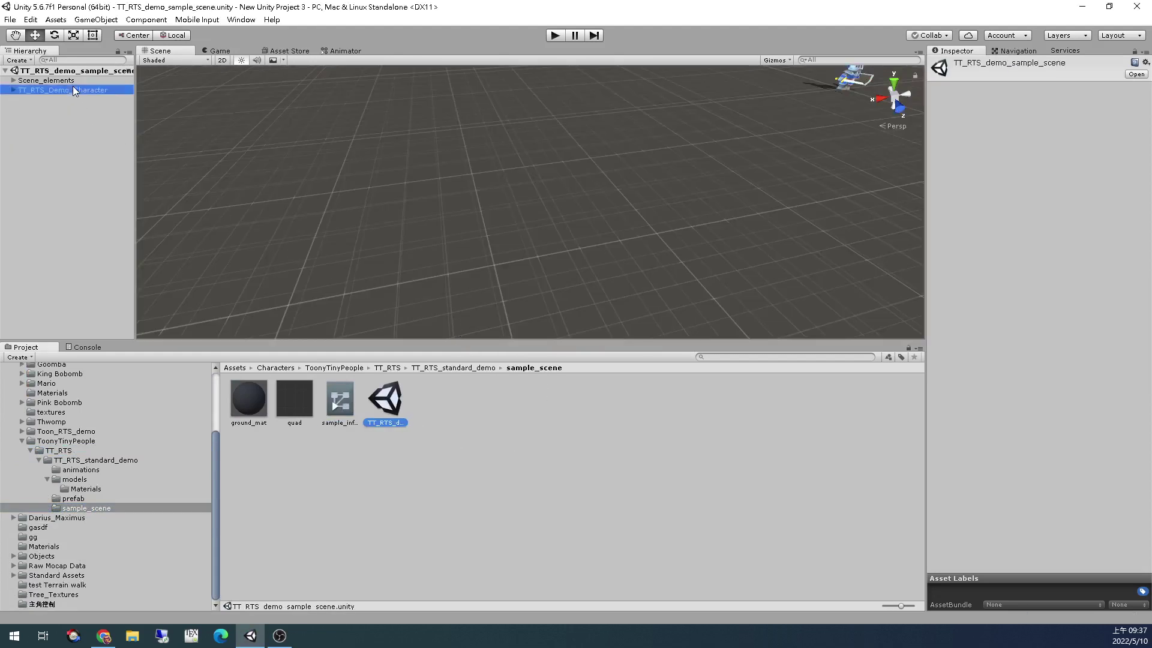
pyautogui.hotkey('ctrl', 'p')
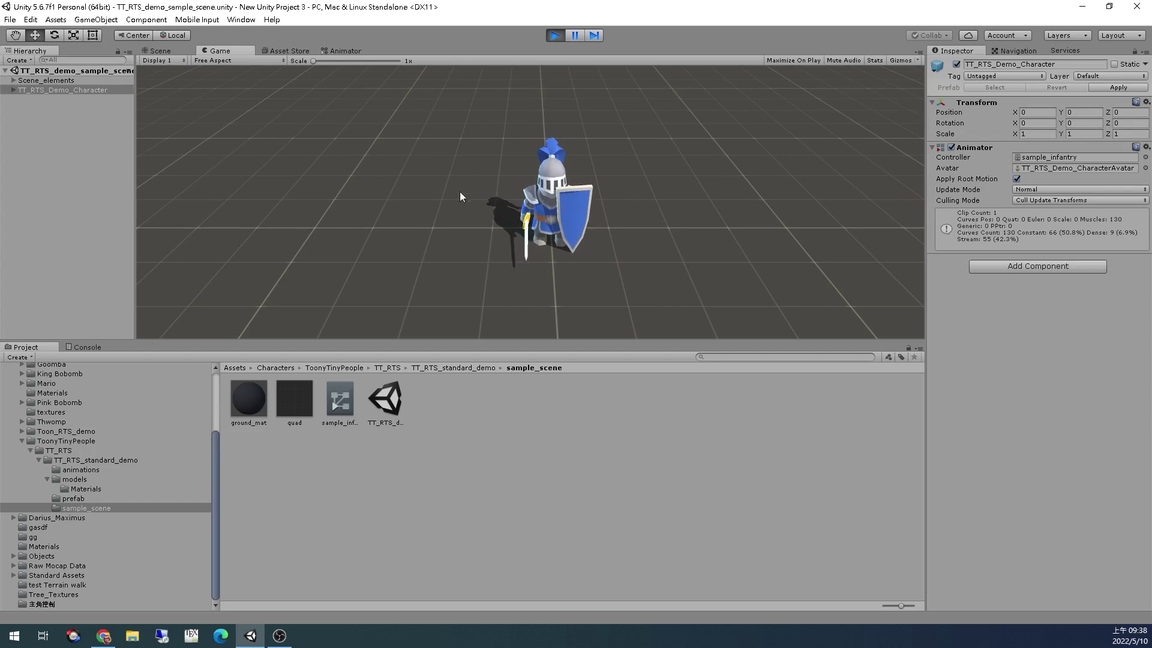
pyautogui.hotkey('ctrl', 'p')
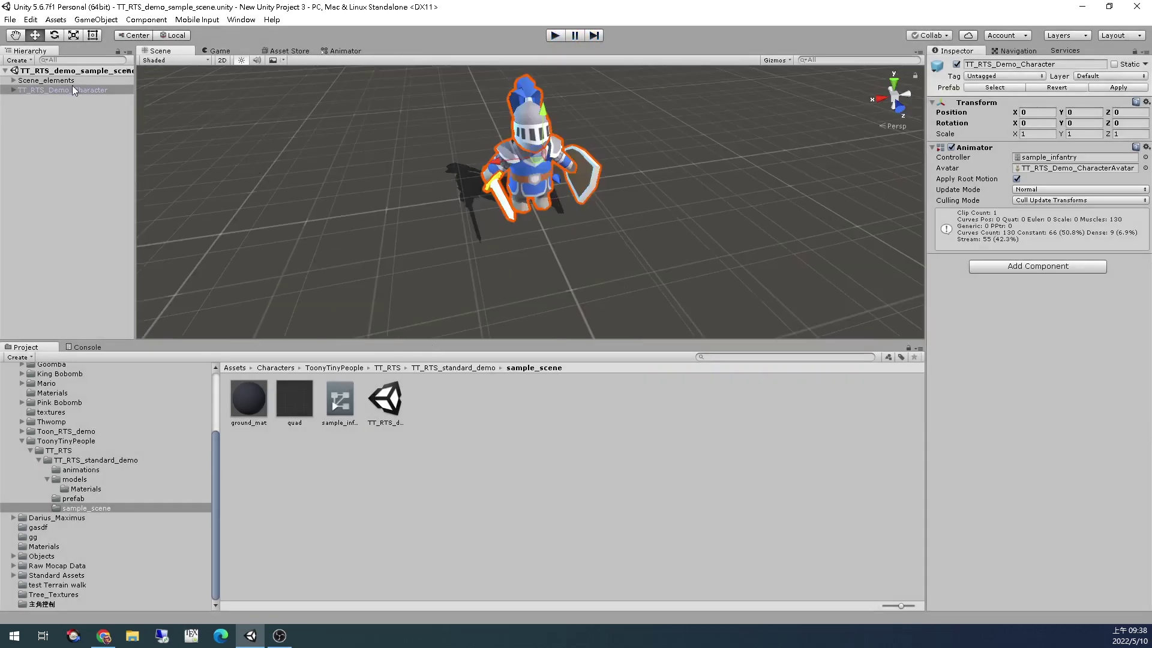
# Open the gggs and test Terrain walk scenes from the Assets folder and inspect the Goomba in the latter
pyautogui.click(217, 398)
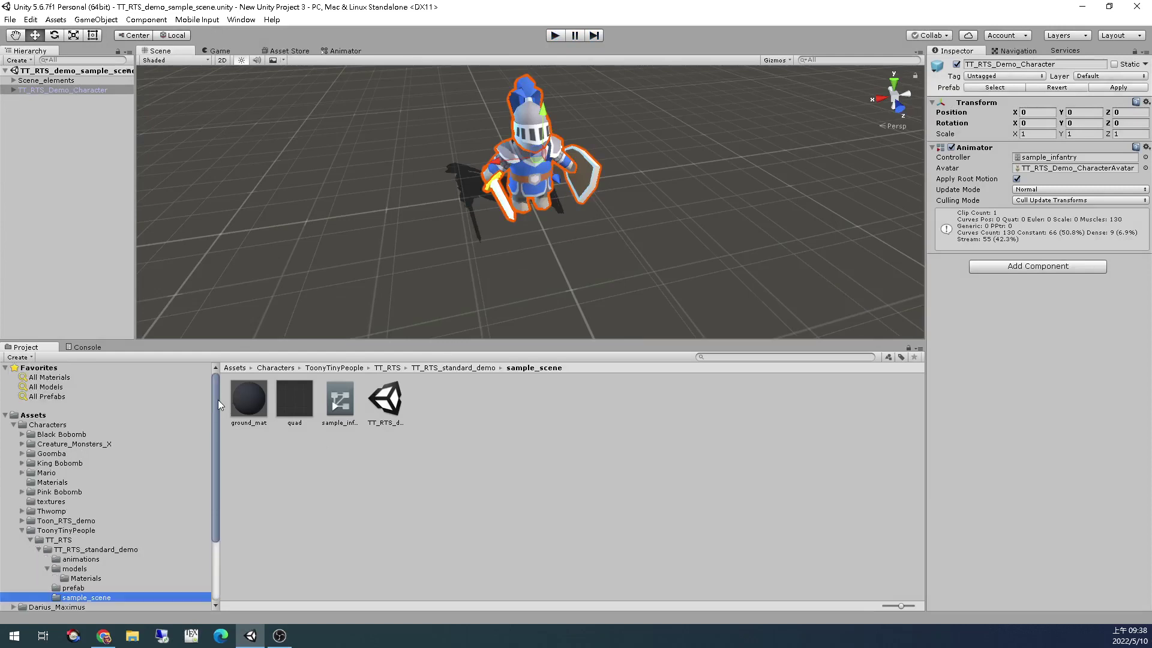
pyautogui.click(39, 414)
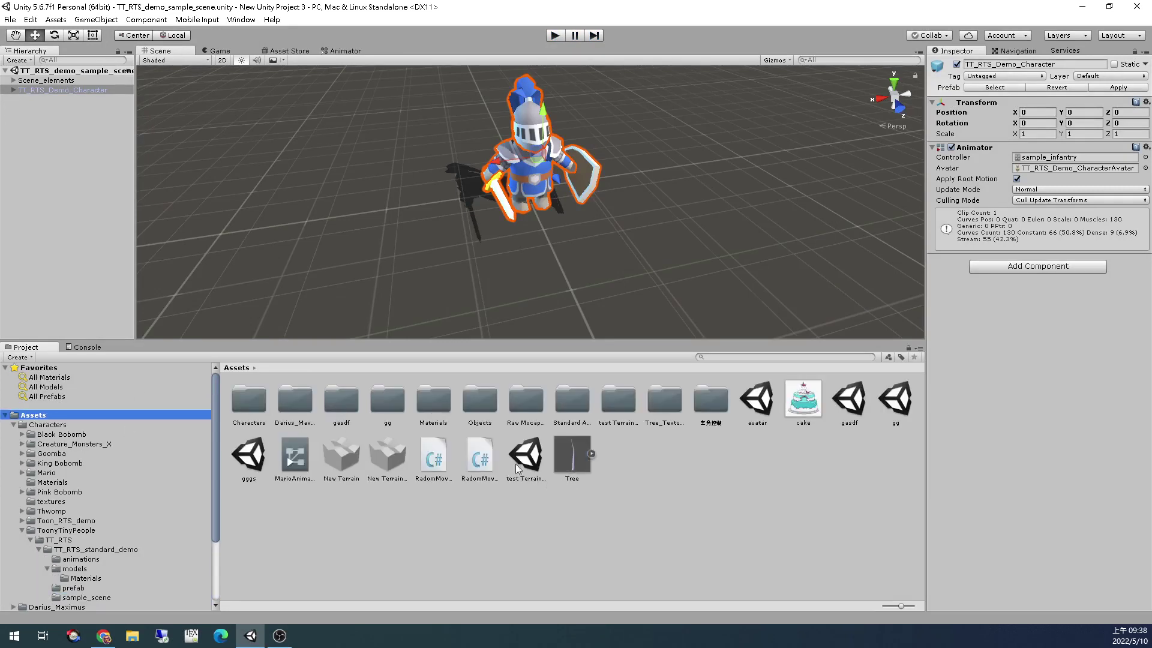
pyautogui.doubleClick(249, 456)
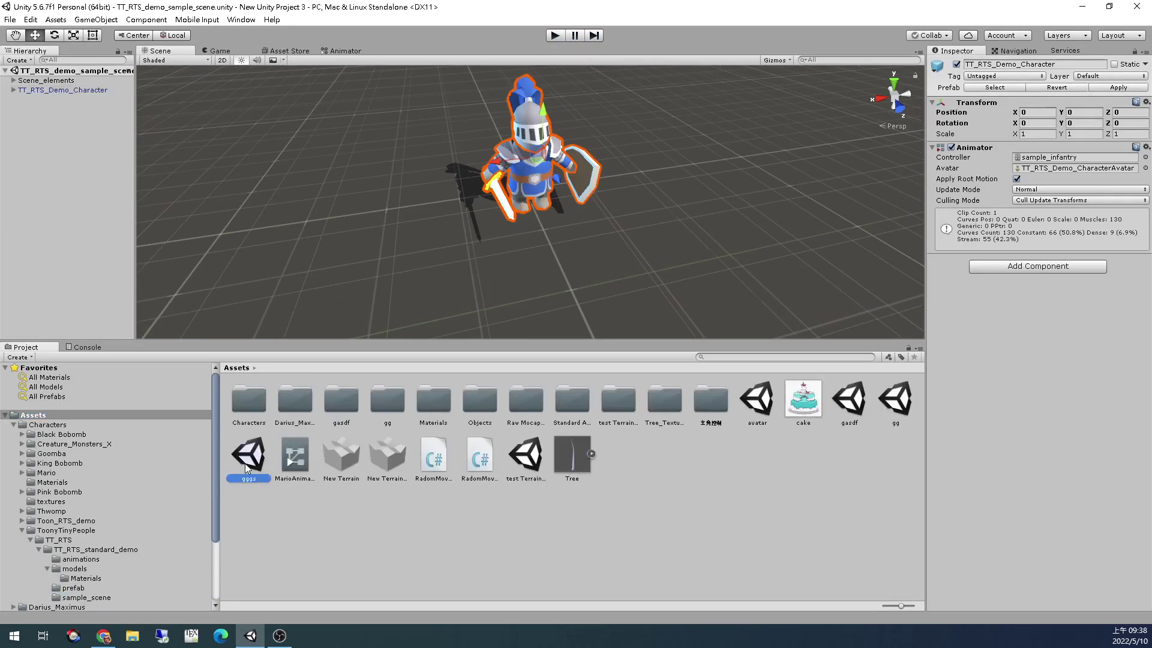
pyautogui.doubleClick(524, 458)
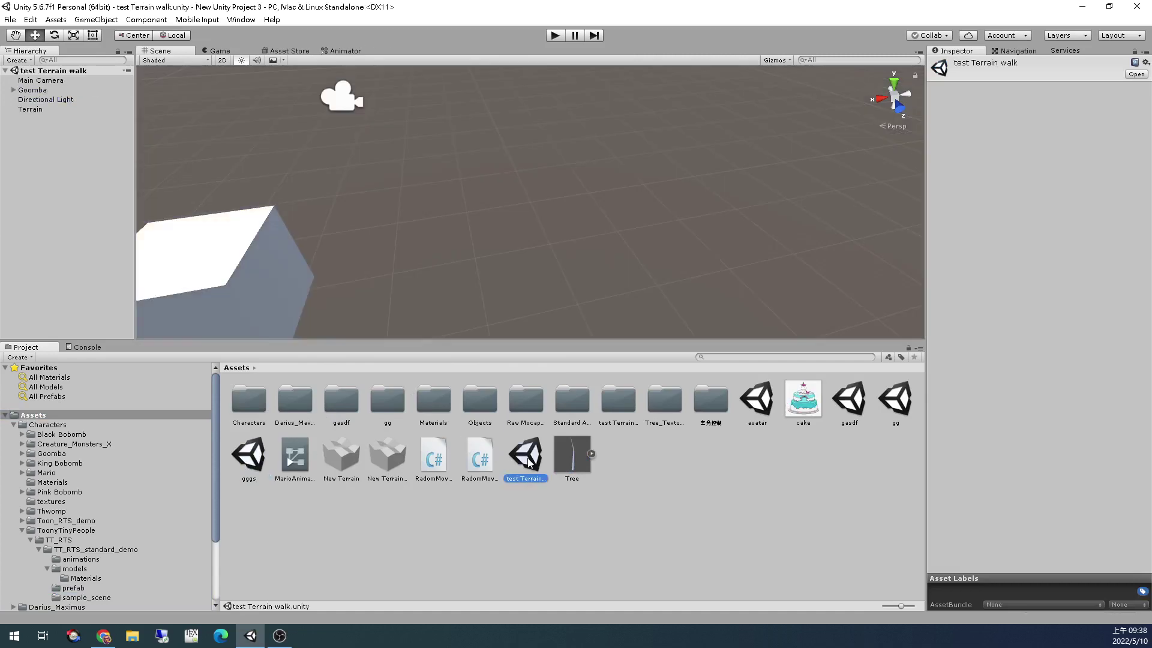
pyautogui.doubleClick(41, 92)
# Open the gg scene and focus the view on its Goomba
pyautogui.click(888, 402)
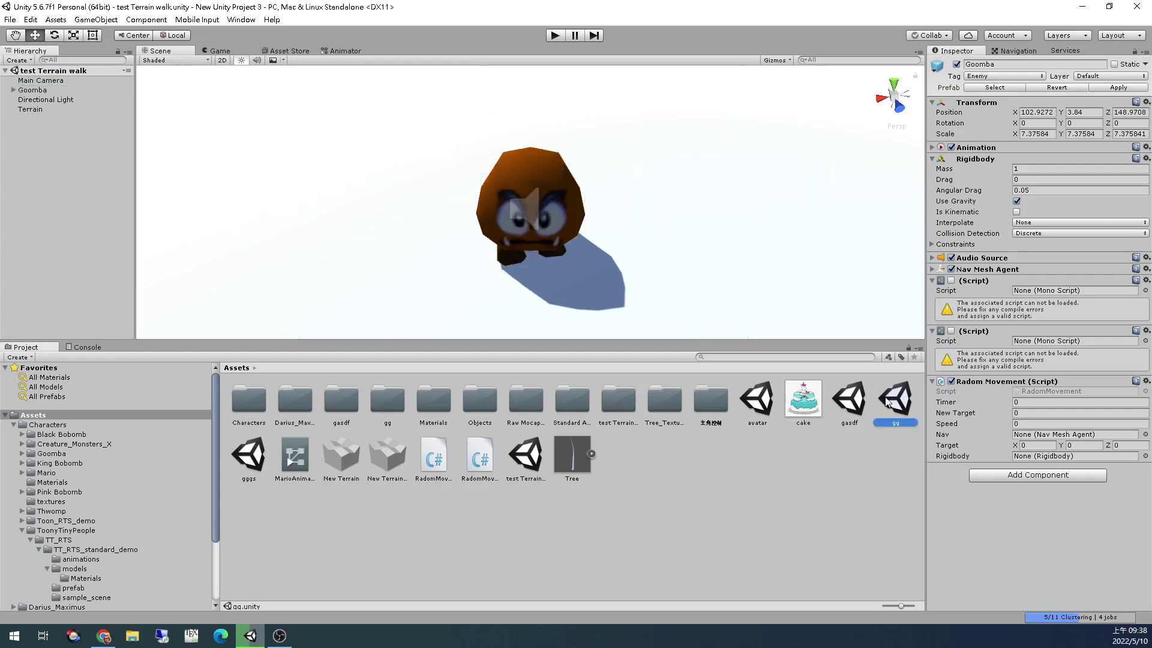
pyautogui.doubleClick(888, 402)
pyautogui.click(59, 100)
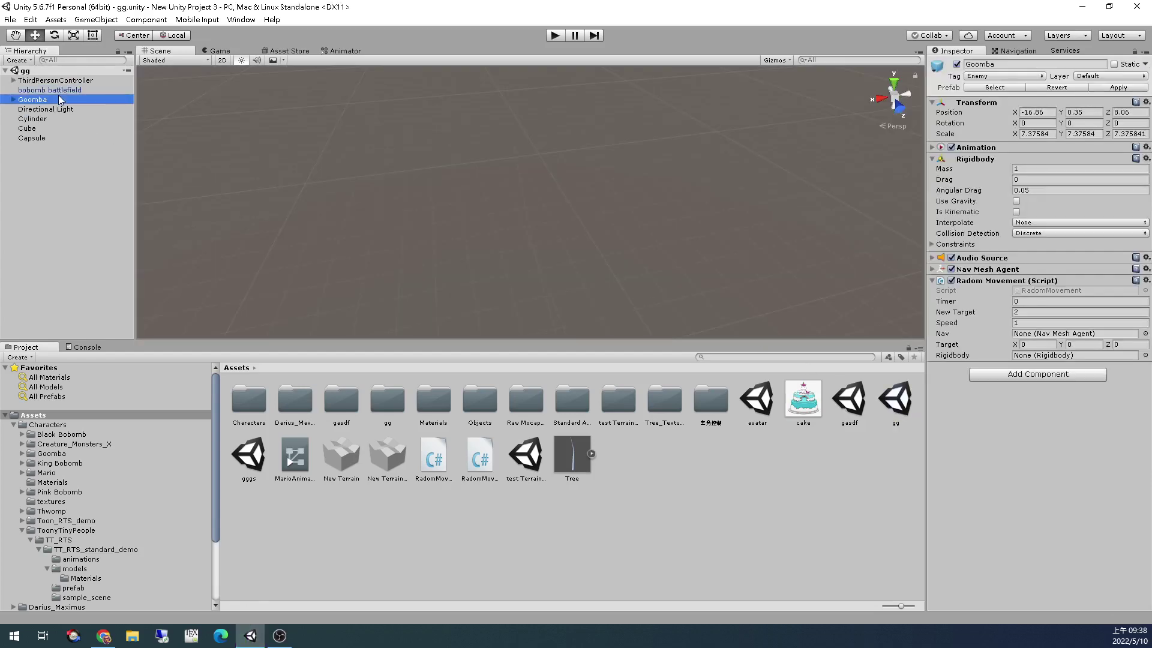
pyautogui.doubleClick(61, 101)
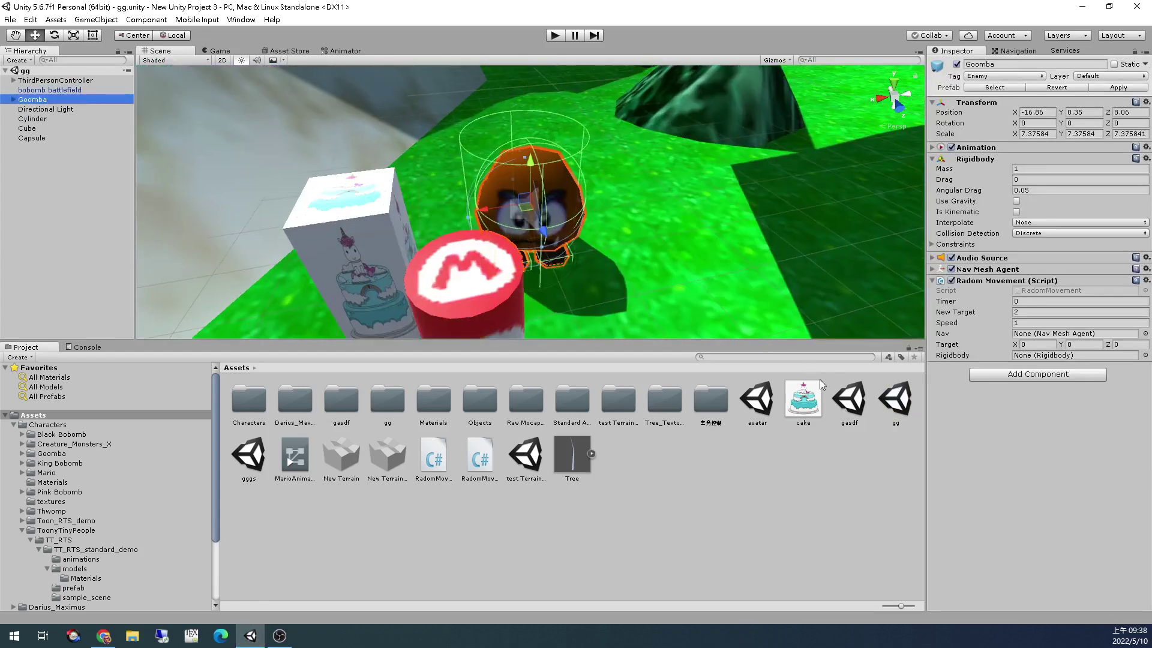
# Reopen the gasdf scene and frame TT_RTS_Demo_Character together with the other characters
pyautogui.doubleClick(849, 399)
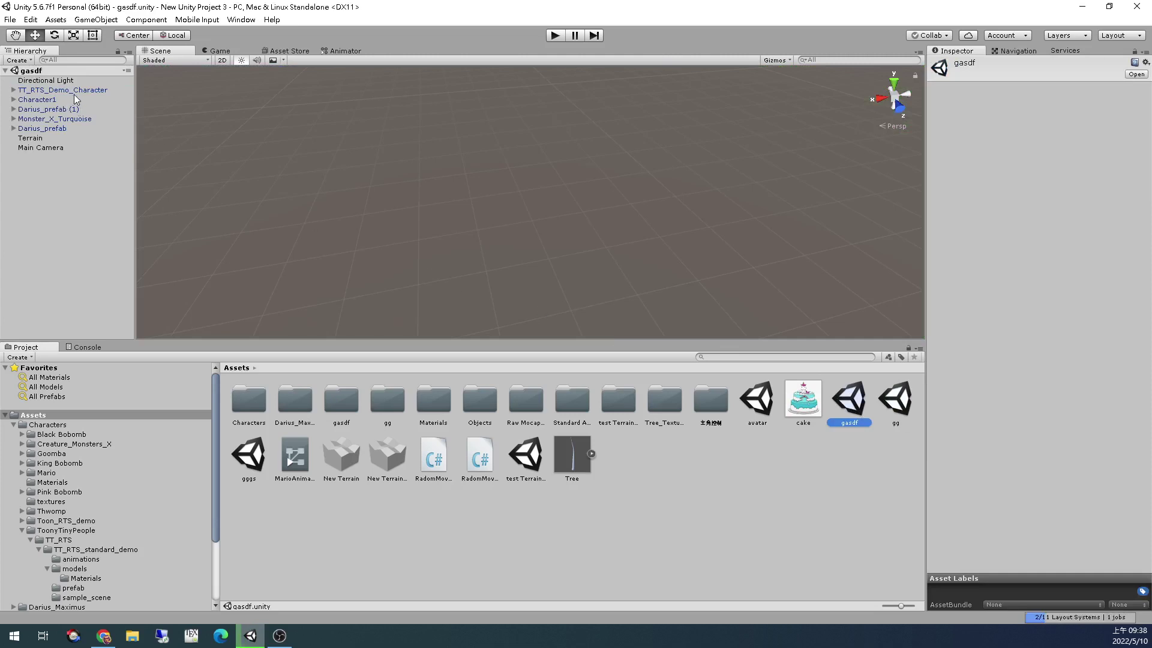
pyautogui.click(77, 100)
pyautogui.doubleClick(66, 90)
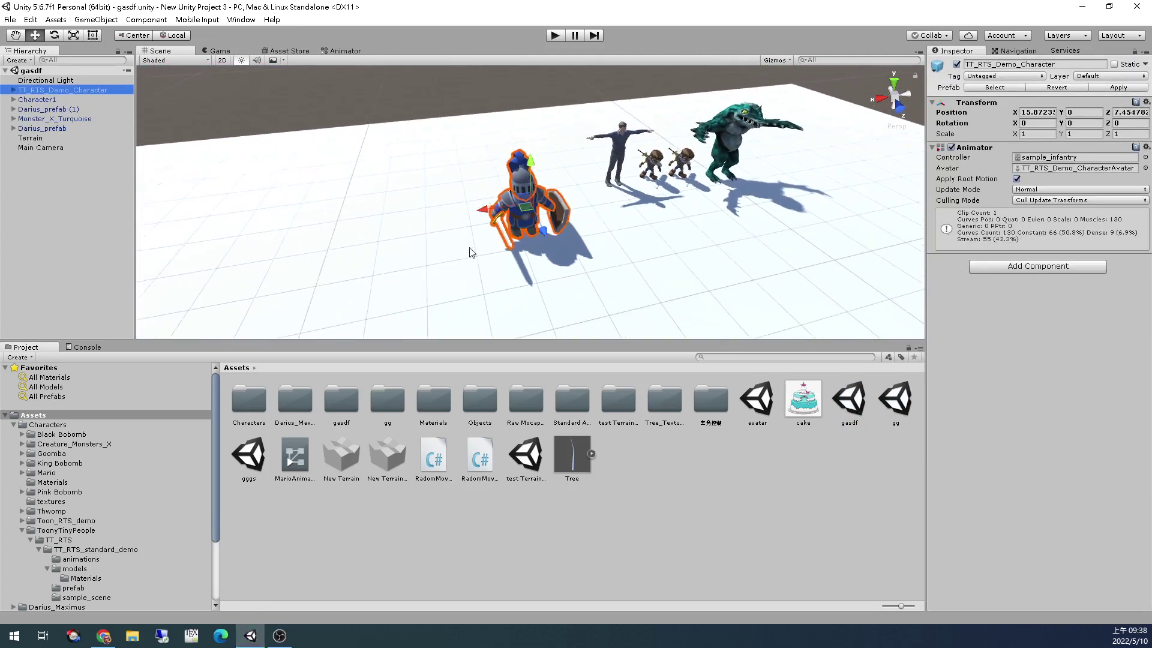
pyautogui.keyDown('alt'); pyautogui.moveTo(471, 252); pyautogui.dragTo(526, 213); pyautogui.keyUp('alt')
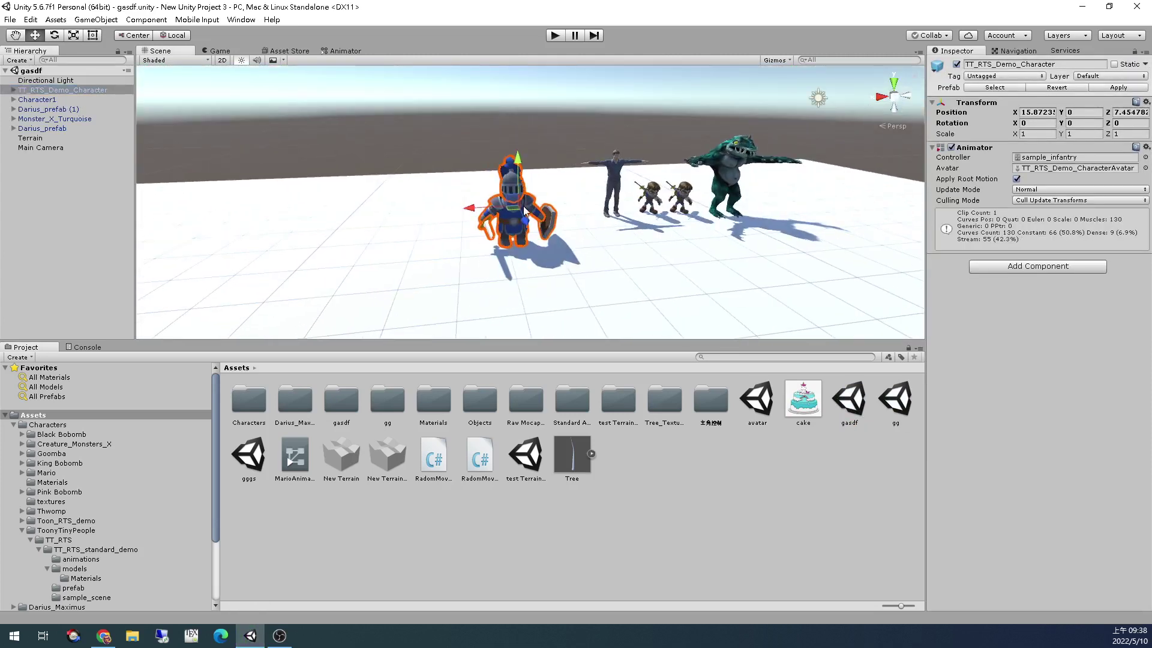
pyautogui.scroll(2, 525, 213)
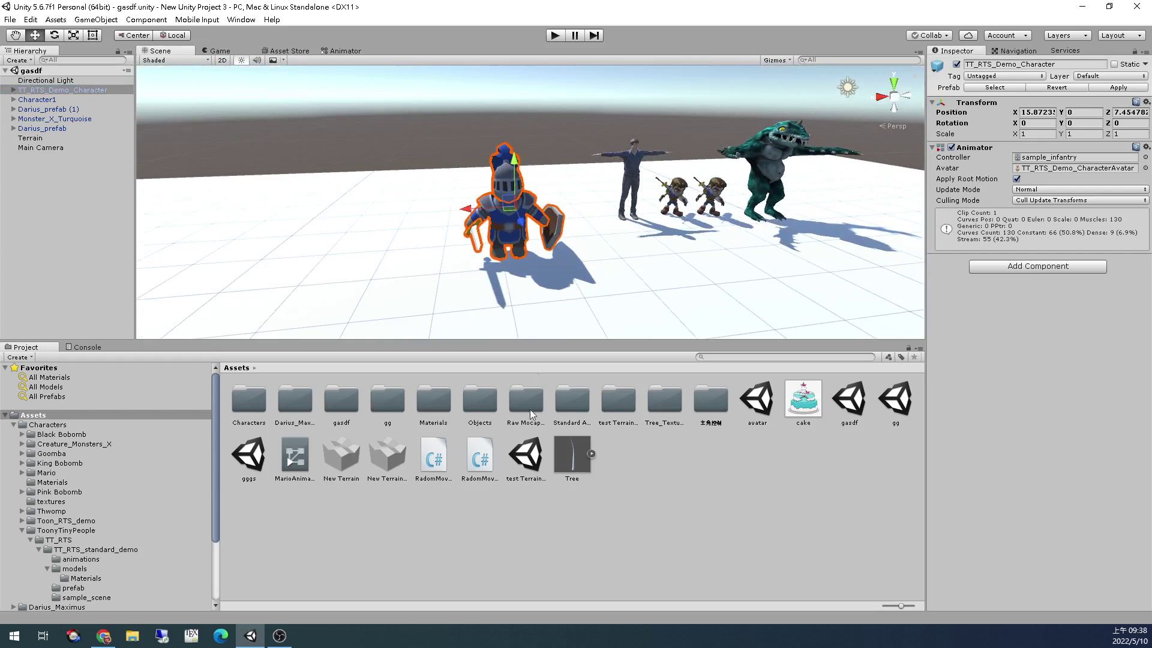
# Create an Animator Controller named BlueSoider in the TT_RTS_standard_demo folder and open its state graph
pyautogui.click(81, 559)
pyautogui.click(516, 466)
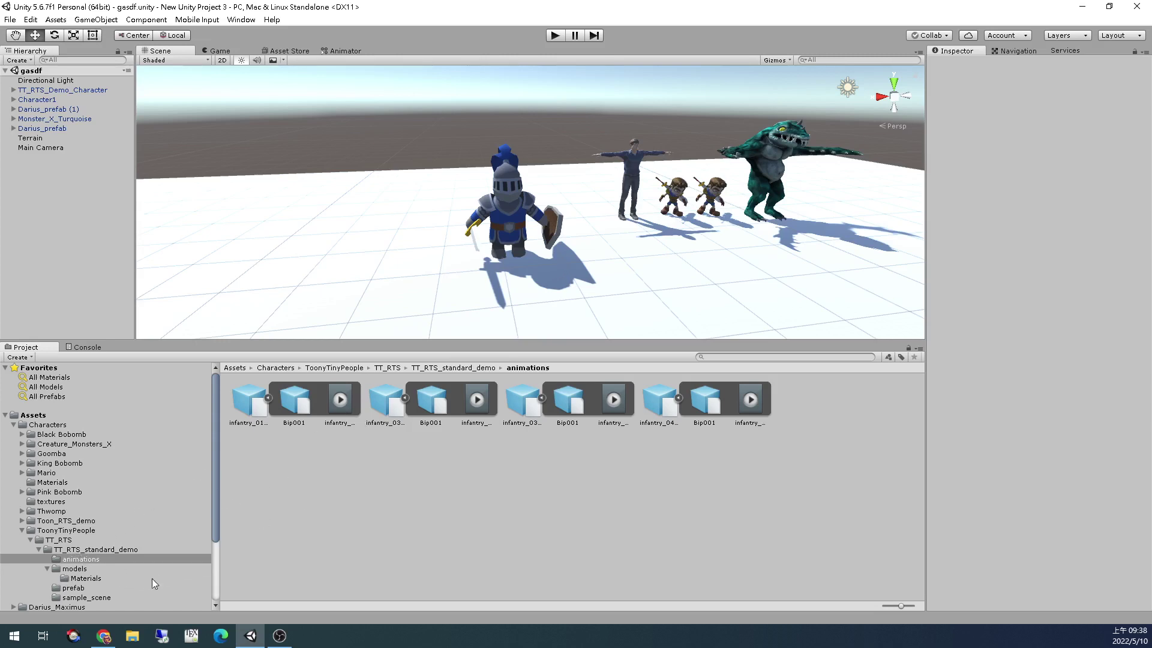
pyautogui.click(90, 551)
pyautogui.rightClick(362, 491)
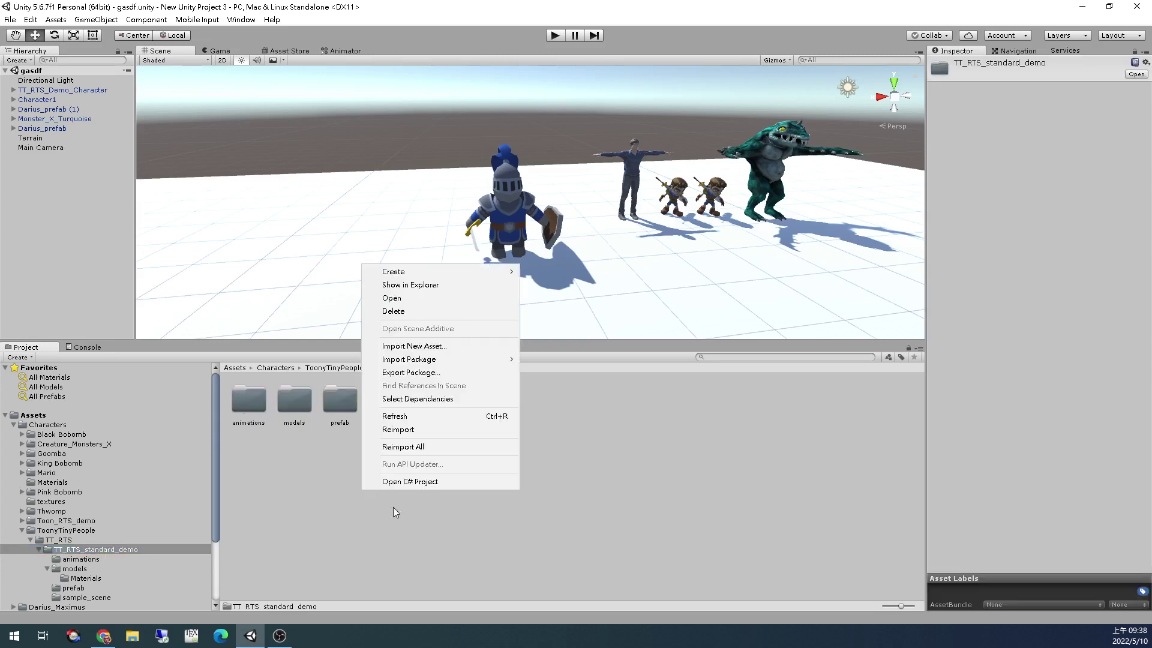
pyautogui.moveTo(450, 359)
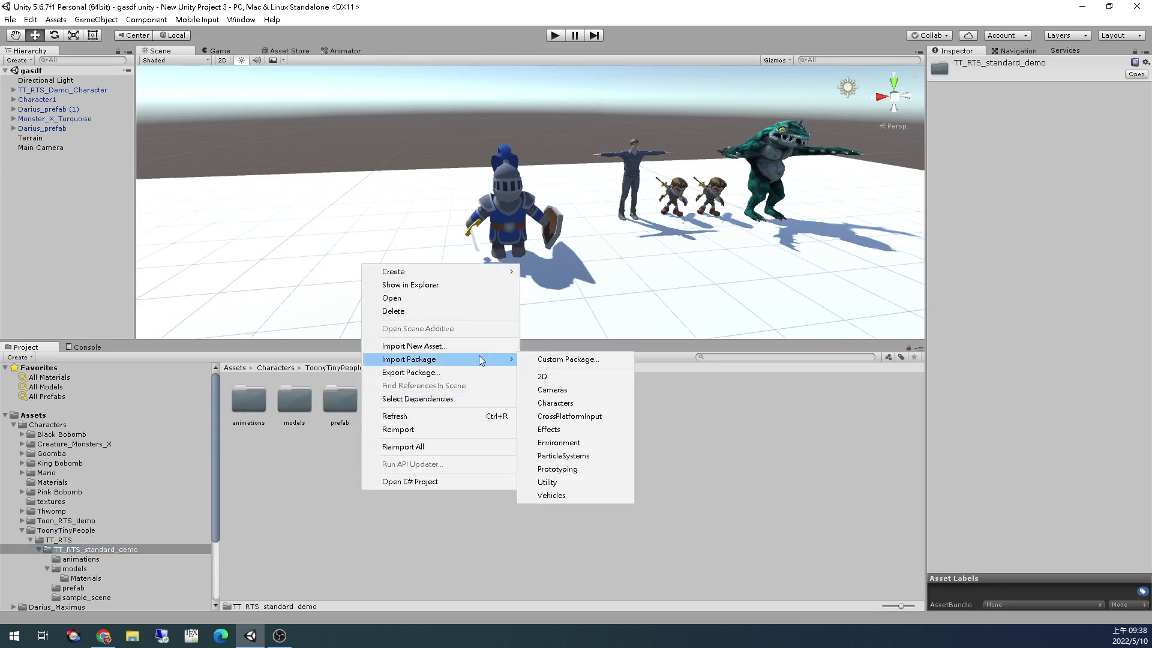
pyautogui.moveTo(476, 273)
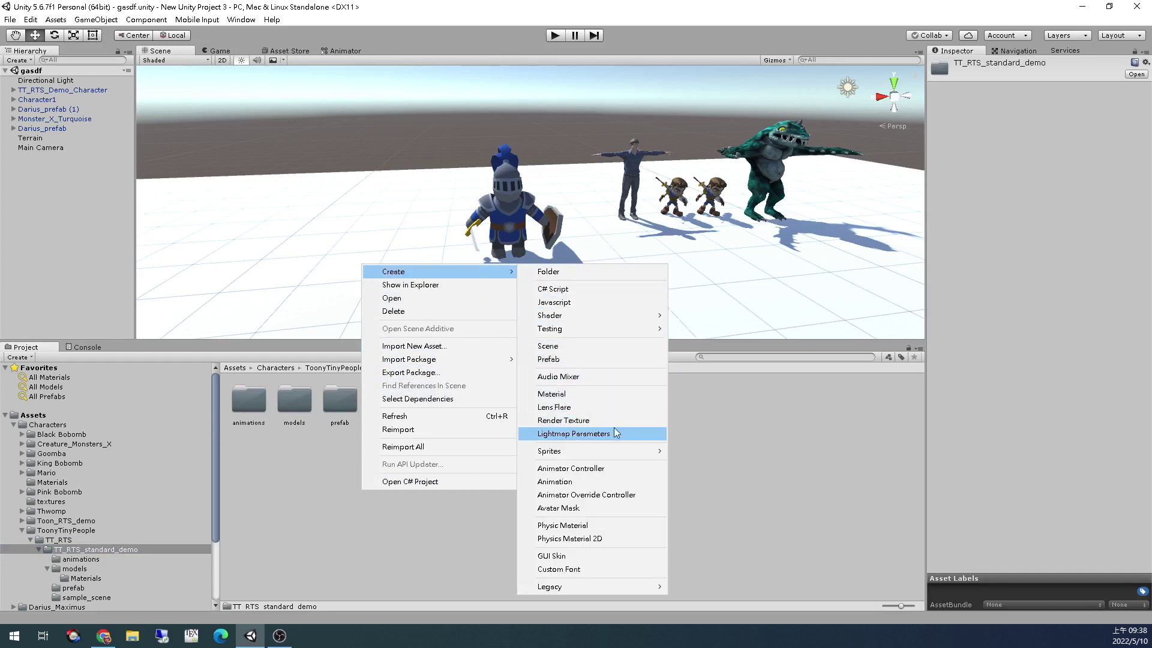
pyautogui.click(614, 468)
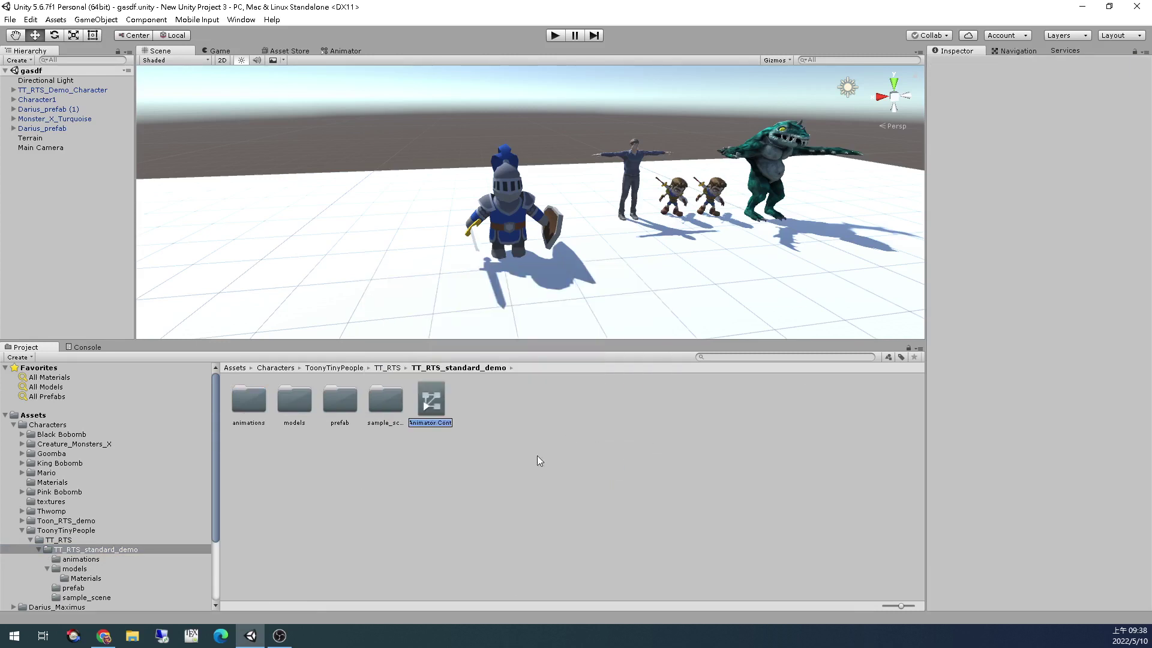
pyautogui.write('BlueSoo')
pyautogui.press('BackSpace')
pyautogui.press('BackSpace')
pyautogui.press('BackSpace')
pyautogui.write('oider')
pyautogui.press('Return')
pyautogui.press('Return')
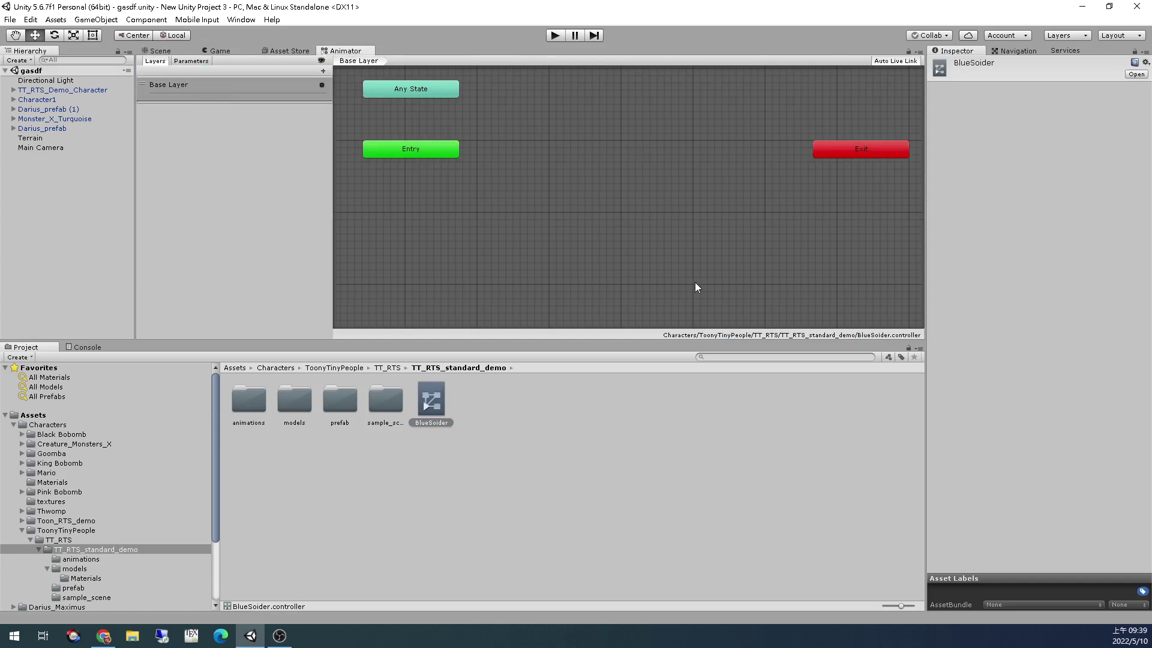
# Add the WalkFWD clip from Raw Mocap Data's Walking animations as a state in the BlueSoider controller and select it
pyautogui.scroll(-3, 135, 559)
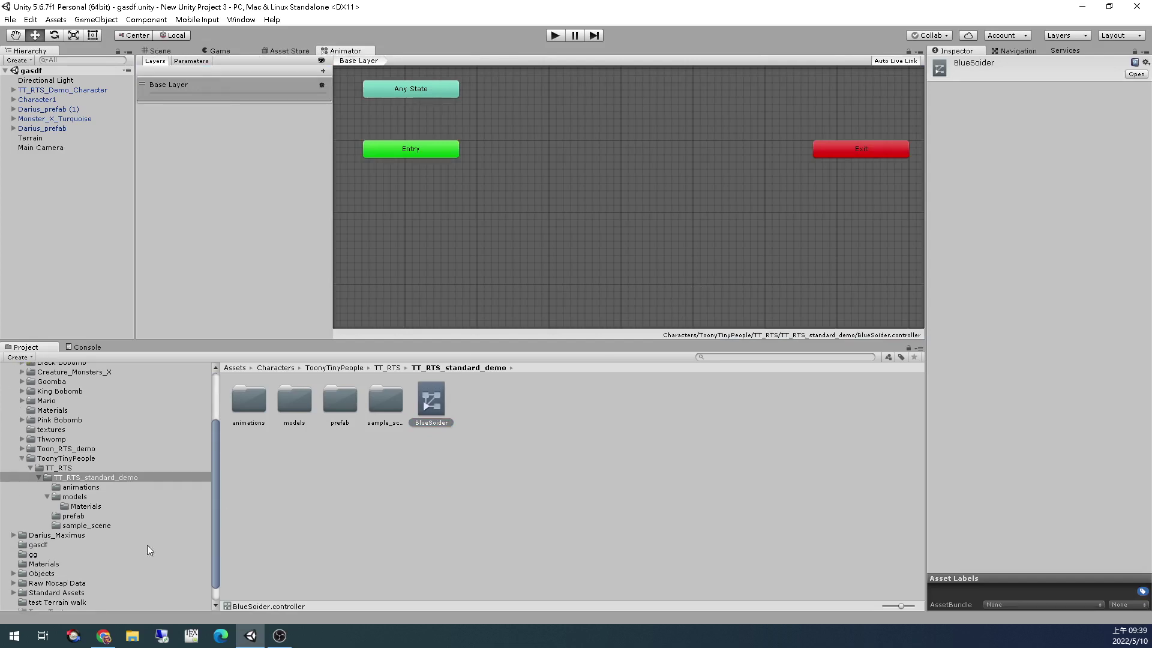
pyautogui.scroll(-1, 30, 582)
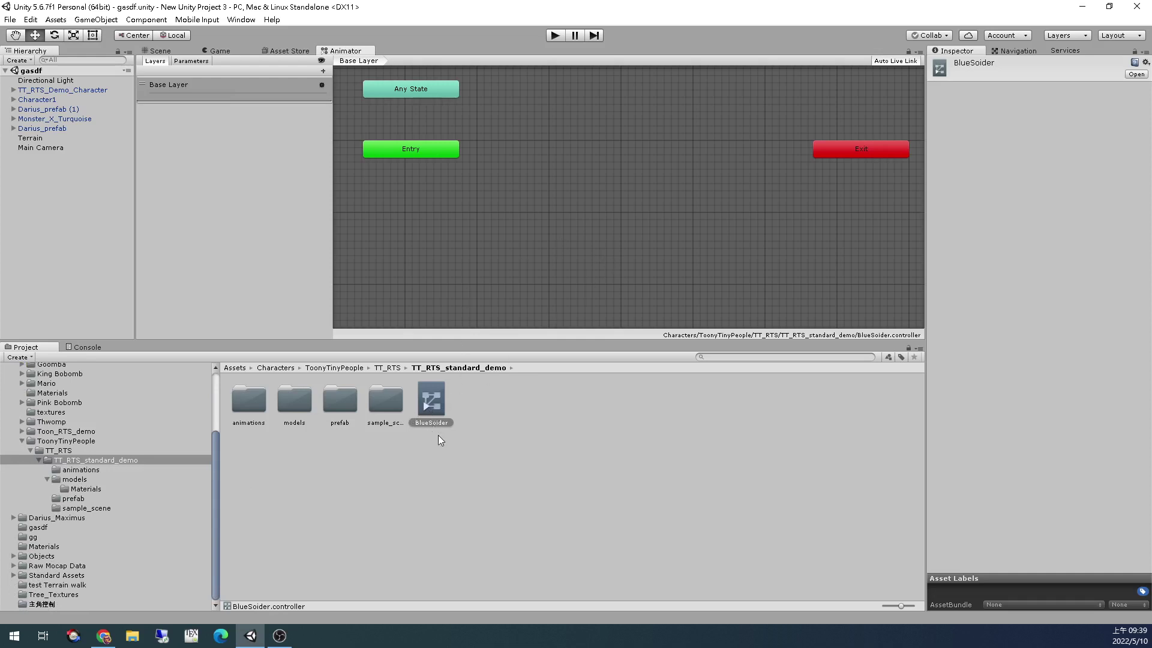
pyautogui.click(16, 566)
pyautogui.click(14, 566)
pyautogui.scroll(-5, 83, 582)
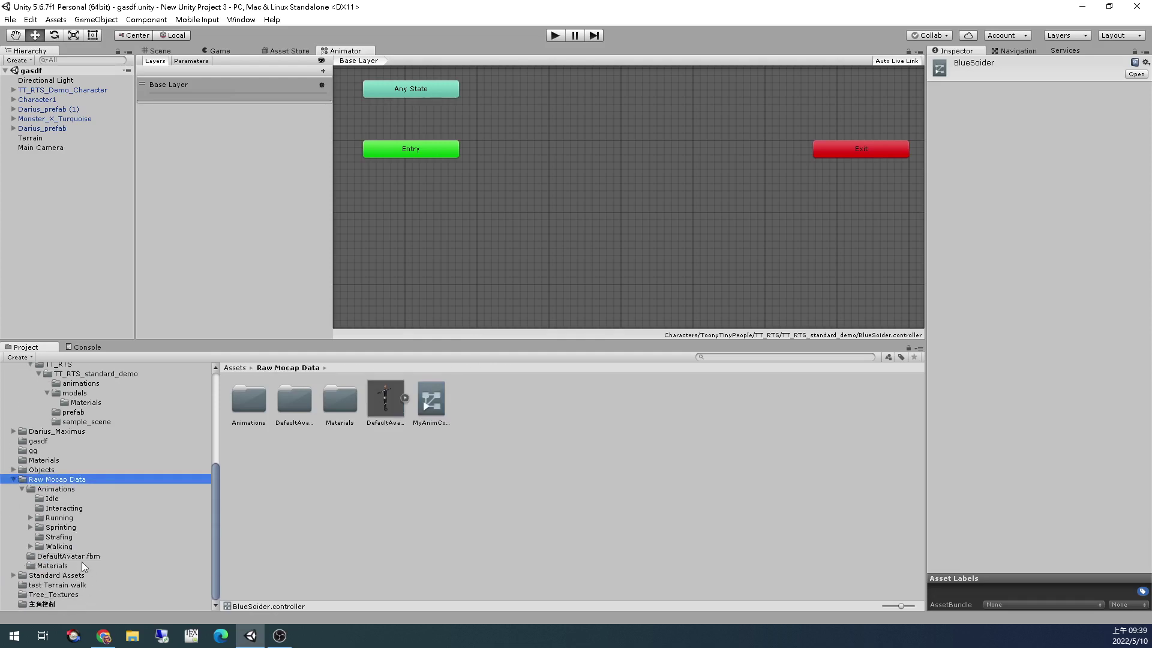
pyautogui.click(67, 547)
pyautogui.moveTo(706, 414); pyautogui.dragTo(557, 217)
pyautogui.click(593, 208)
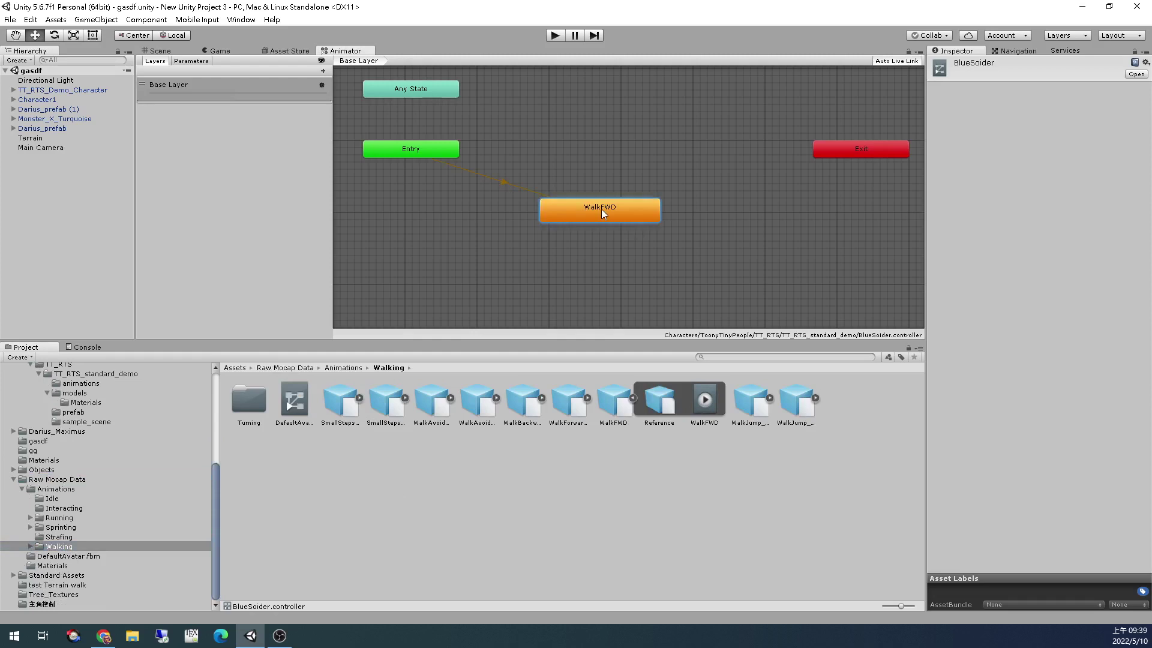
# Return to the Scene view and delete the existing TT_RTS_Demo_Character knight from the gasdf scene
pyautogui.click(215, 429)
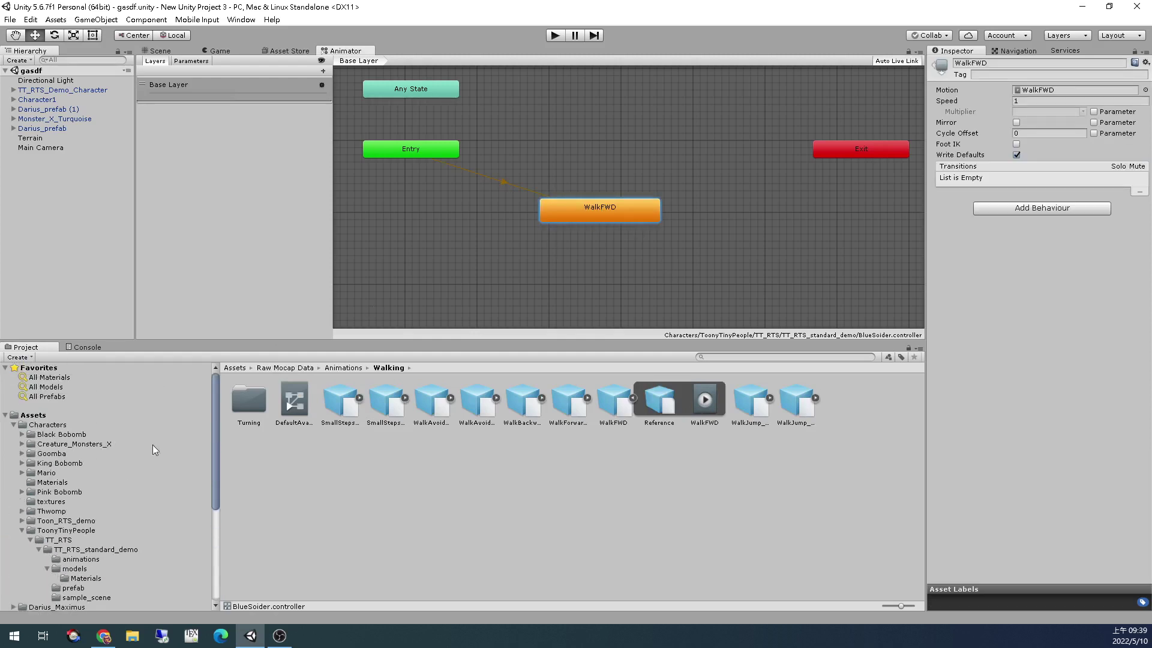
pyautogui.click(54, 415)
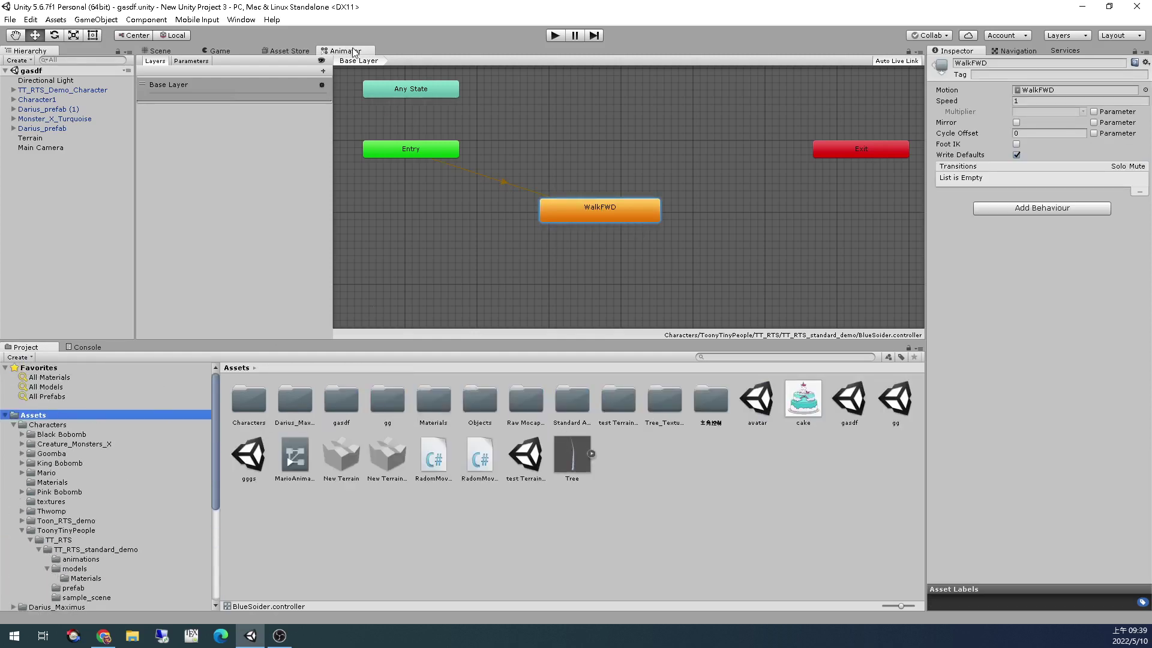
pyautogui.click(168, 54)
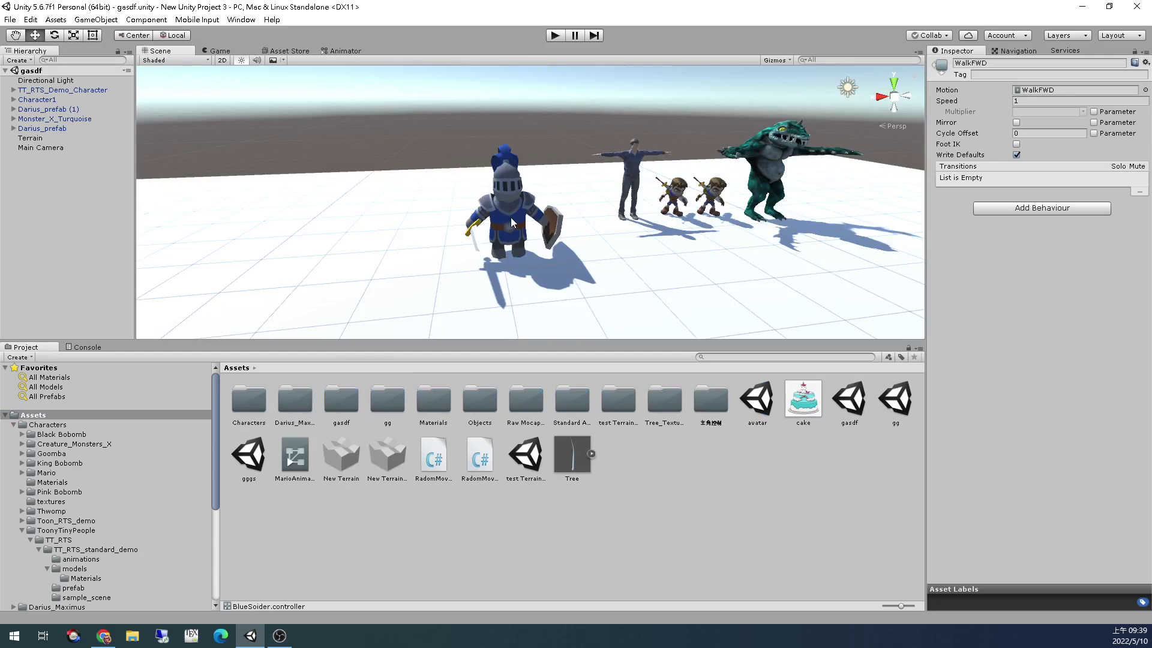
pyautogui.click(75, 569)
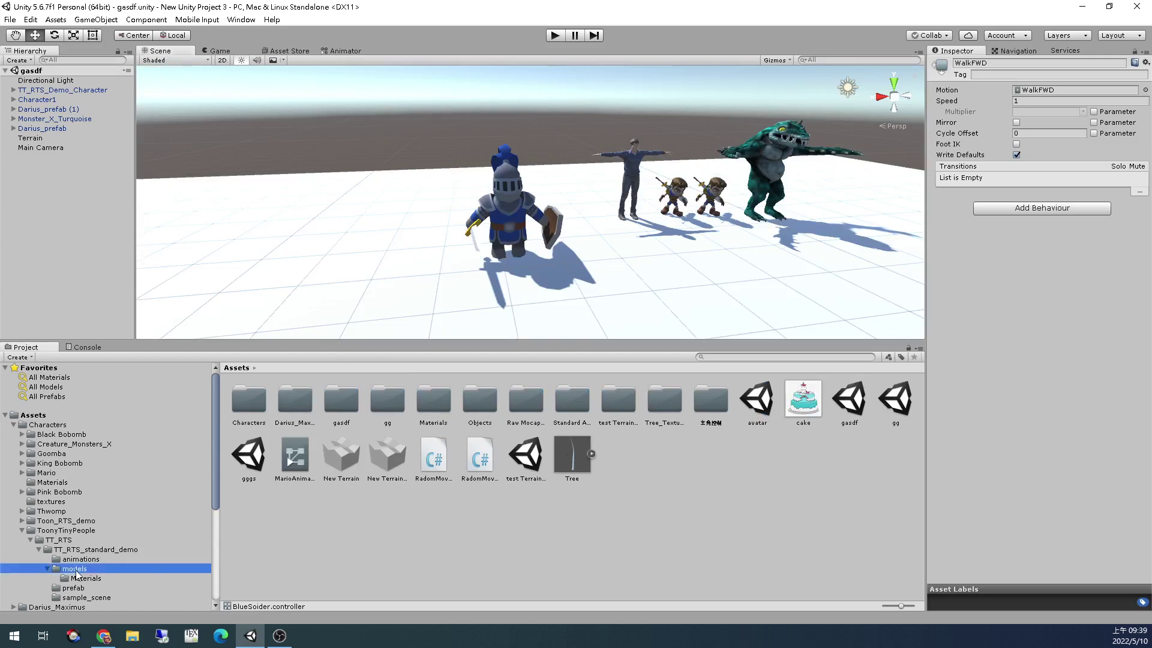
pyautogui.click(527, 211)
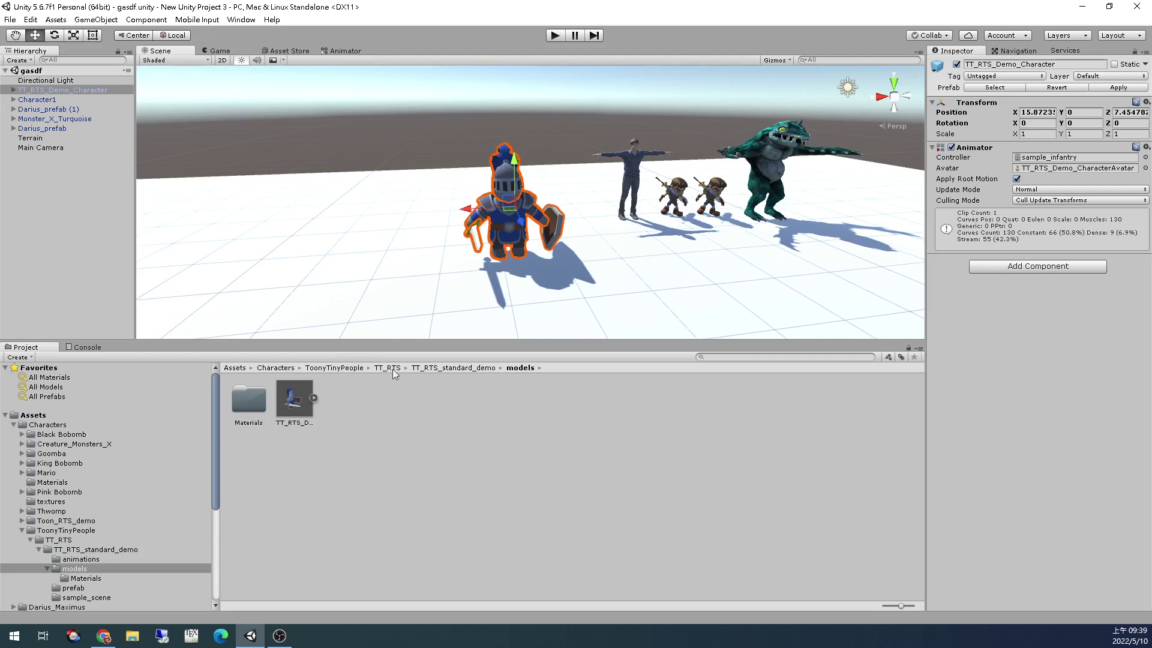
pyautogui.click(527, 251)
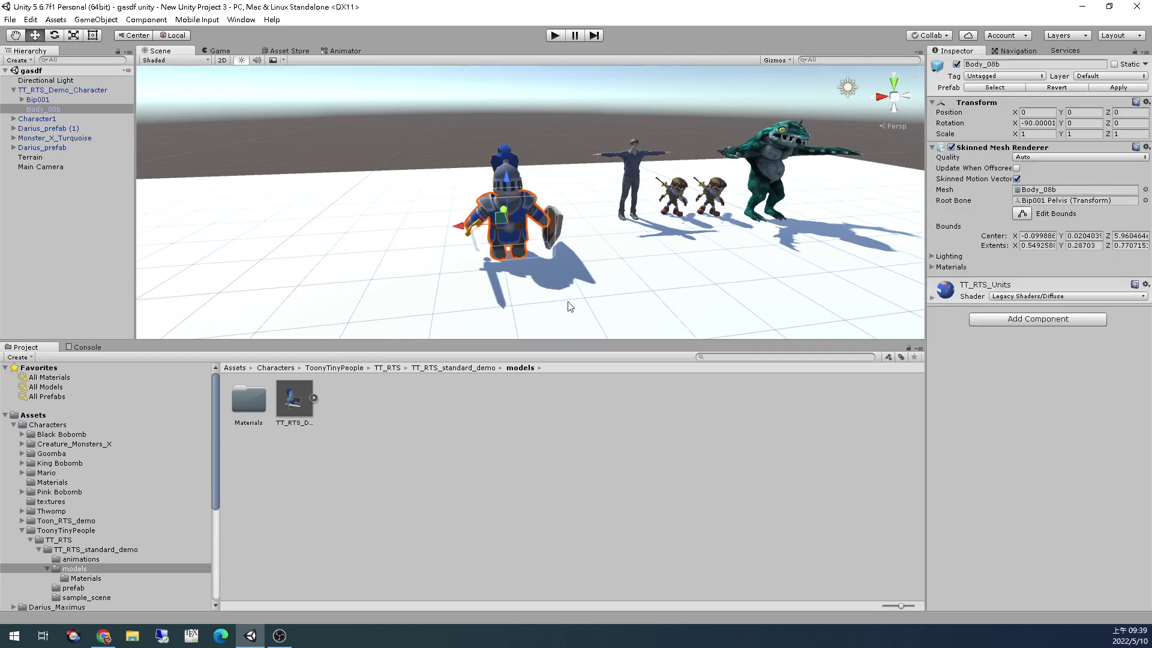
pyautogui.click(515, 219)
pyautogui.click(527, 259)
pyautogui.press('Delete')
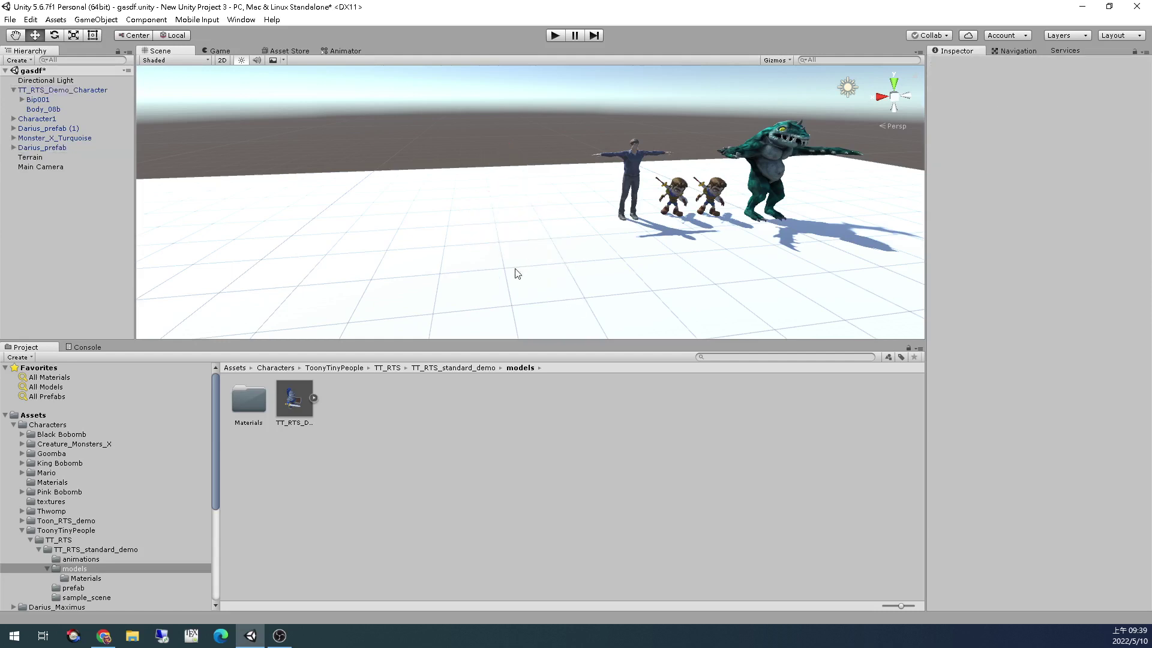
# Place the TT_RTS_Demo_Character model from the models folder on the terrain beside the other characters
pyautogui.click(95, 578)
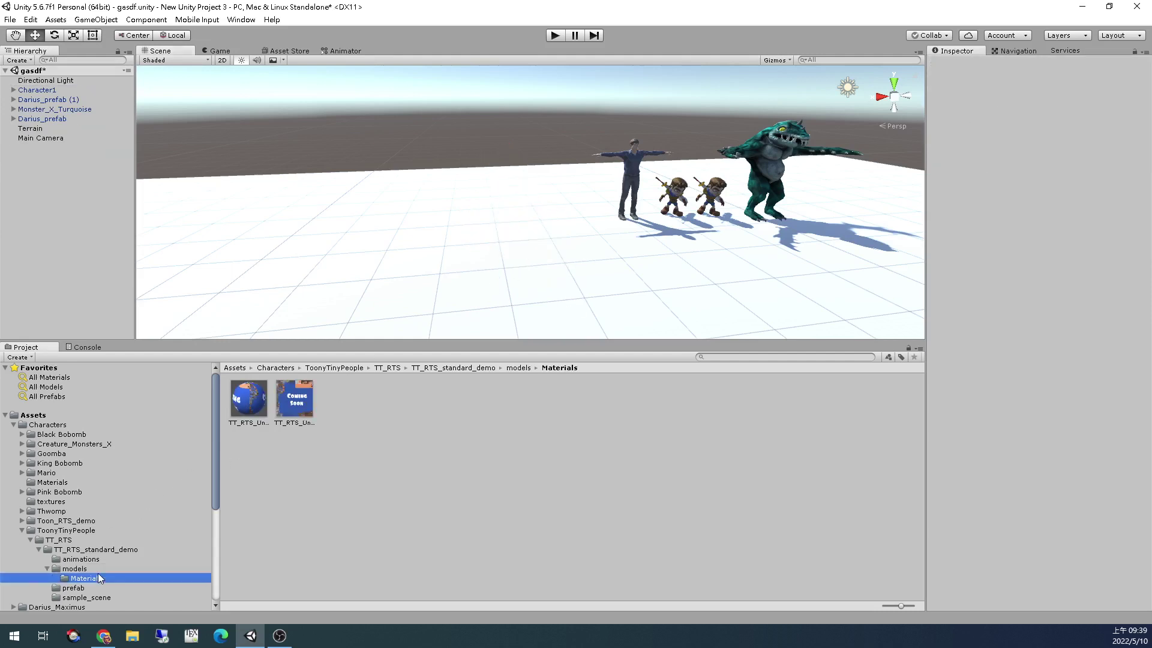
pyautogui.scroll(-3, 96, 540)
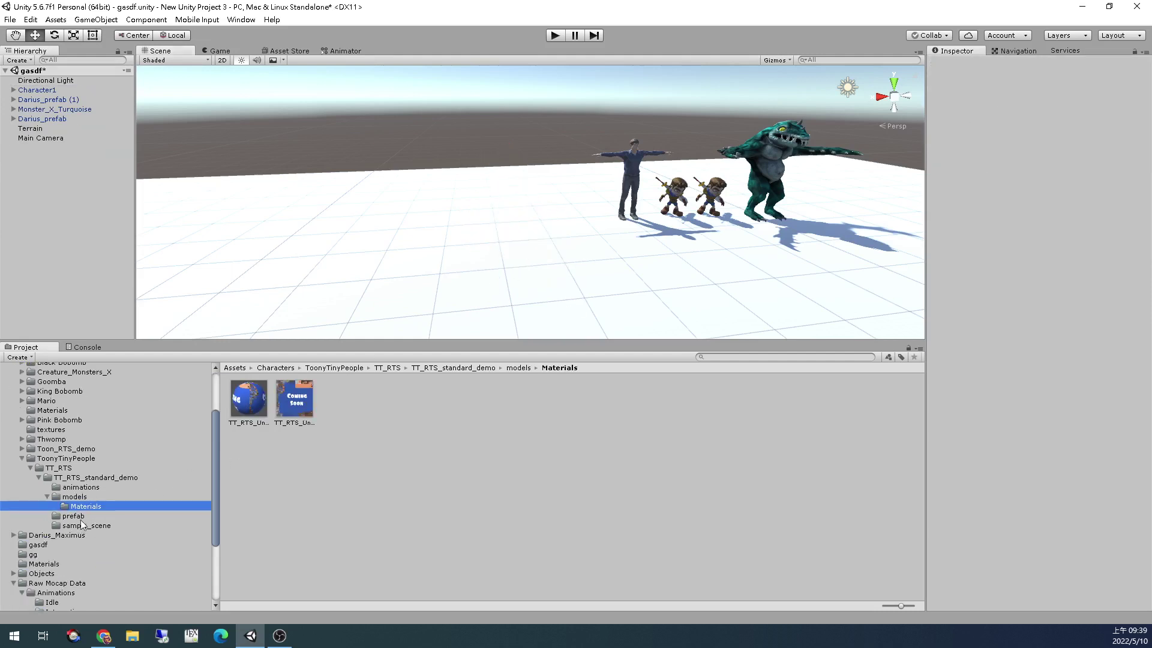
pyautogui.click(89, 499)
pyautogui.moveTo(303, 404); pyautogui.dragTo(526, 214)
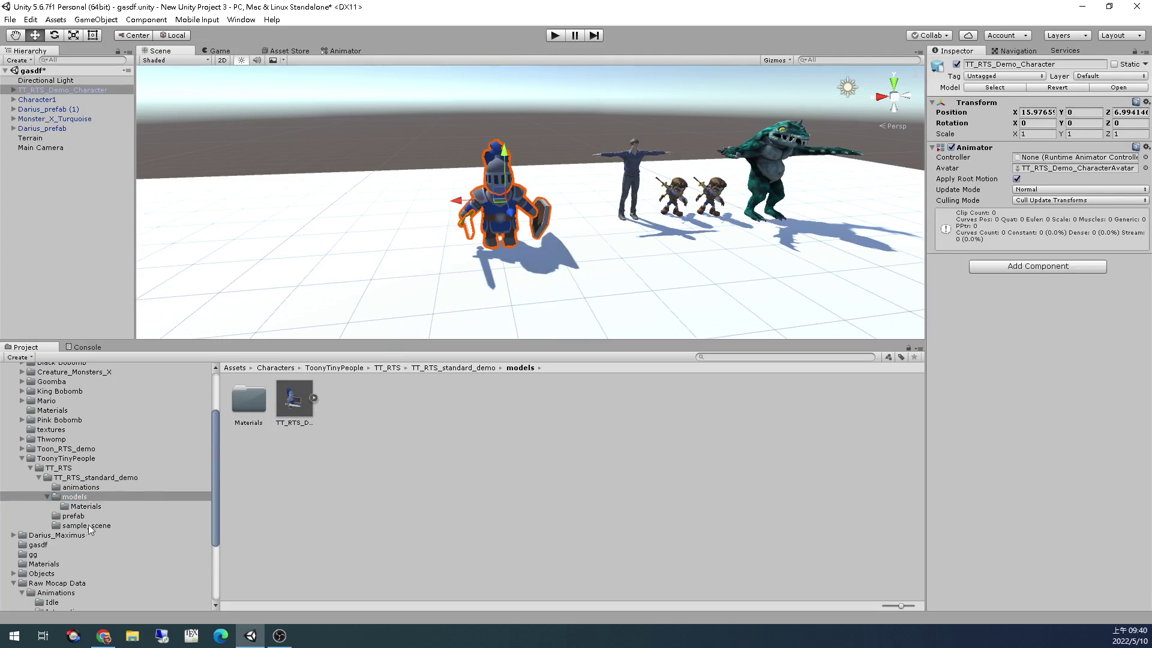
# Assign the BlueSoider controller from the TT_RTS_standard_demo folder to the Animator of TT_RTS_Demo_Character
pyautogui.click(84, 487)
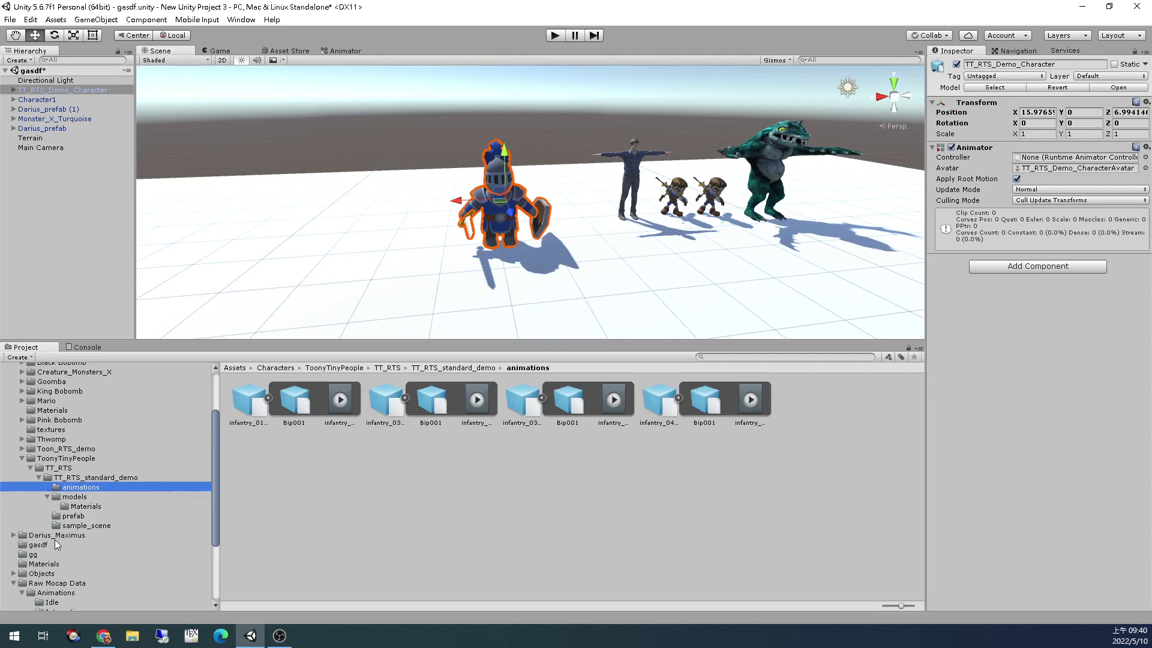
pyautogui.click(73, 516)
pyautogui.click(86, 525)
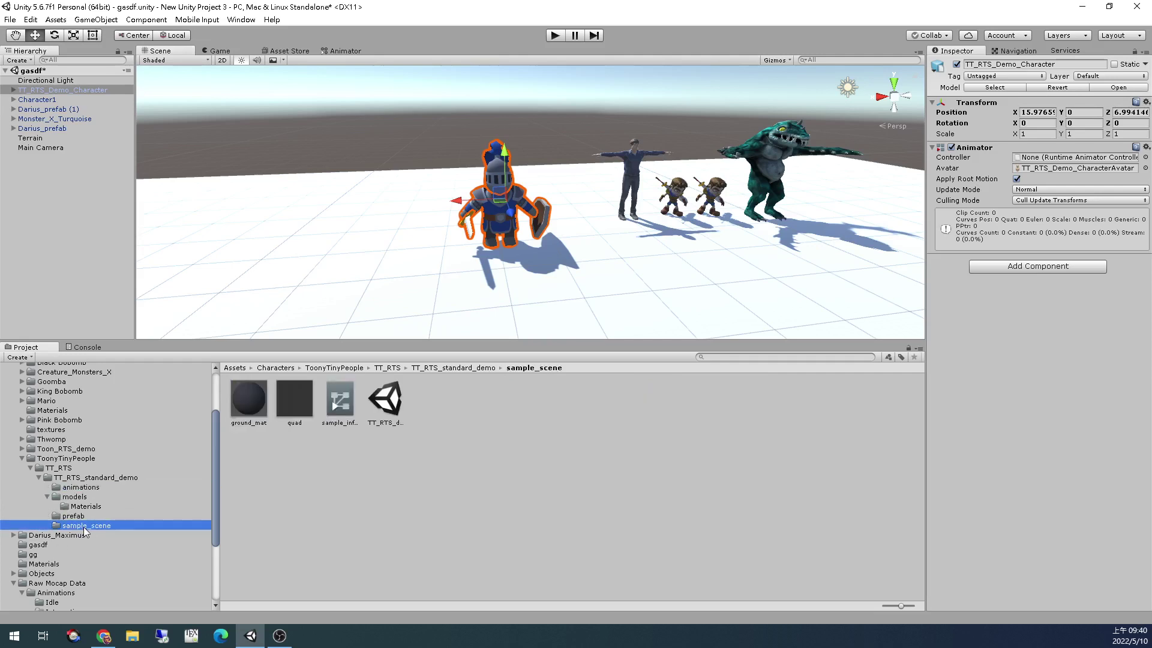
pyautogui.click(98, 478)
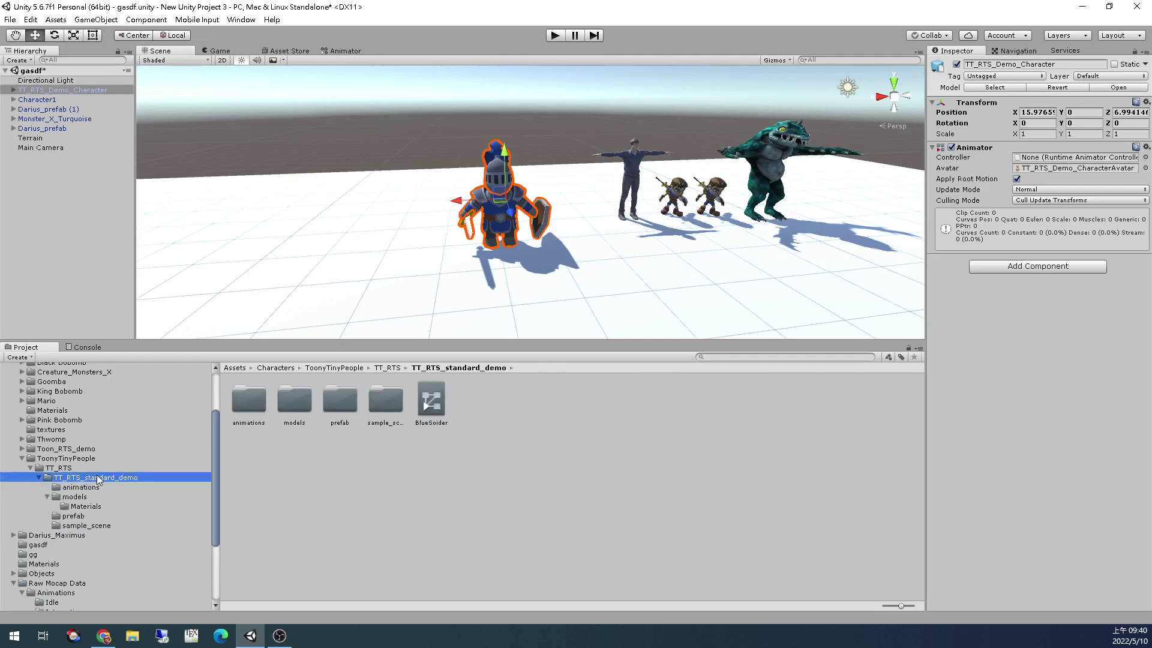
pyautogui.click(425, 400)
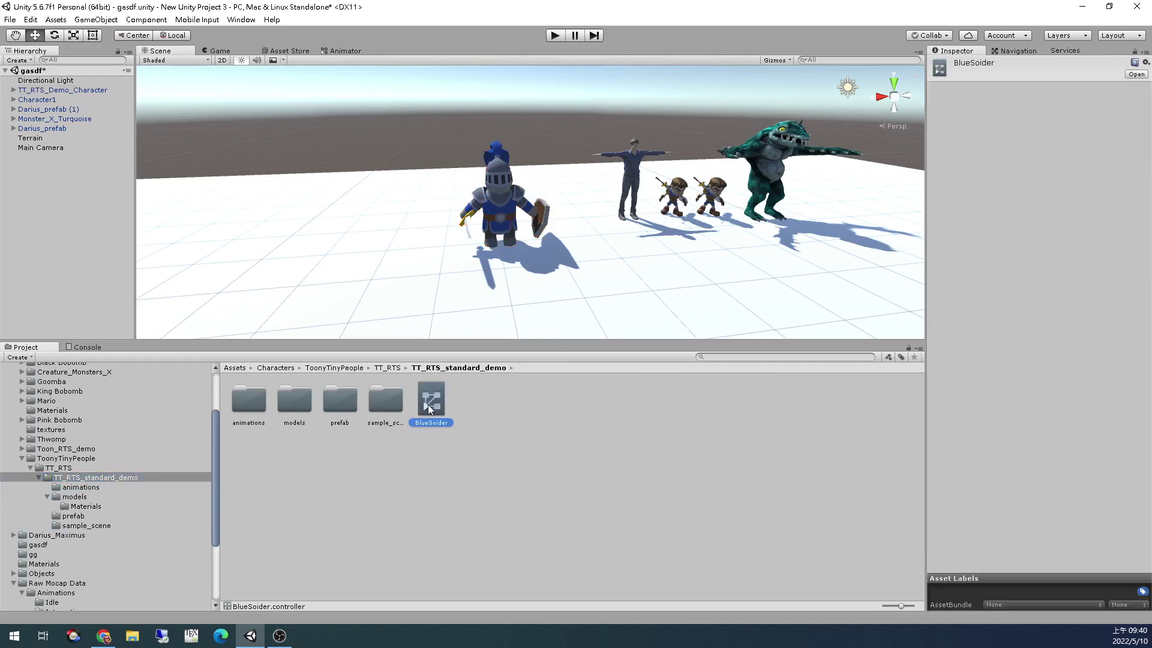
pyautogui.click(502, 247)
pyautogui.moveTo(414, 393); pyautogui.dragTo(1068, 159)
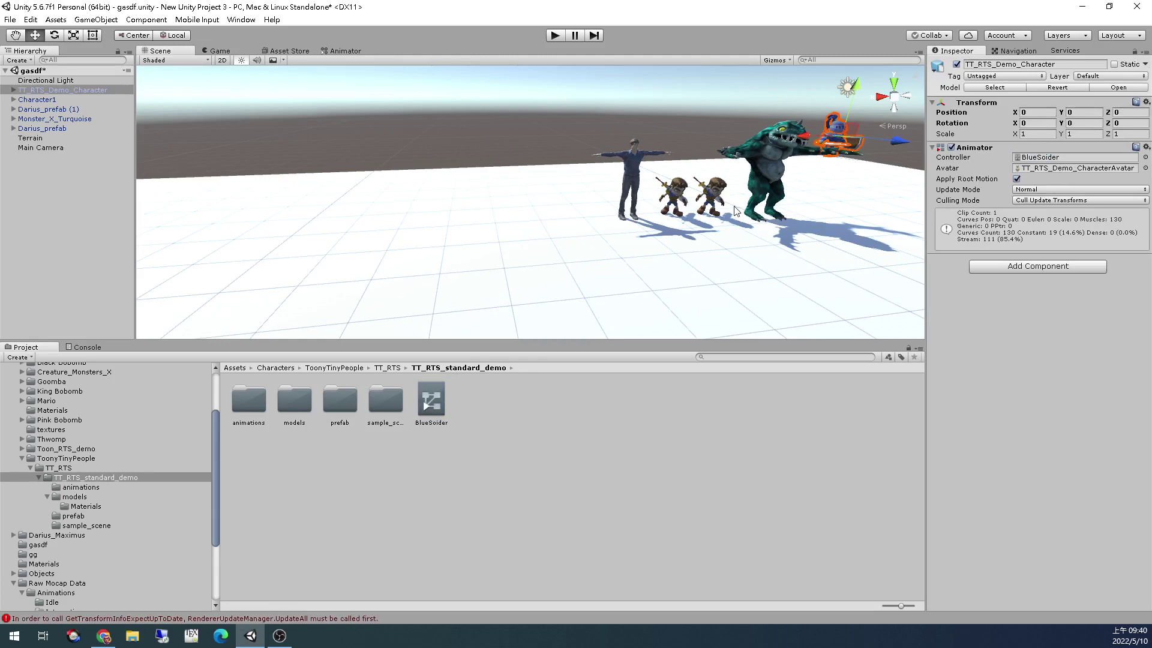
# Move TT_RTS_Demo_Character back beside the other characters, at about X 15.11, Z 5.79
pyautogui.scroll(-4, 475, 186)
pyautogui.doubleClick(40, 89)
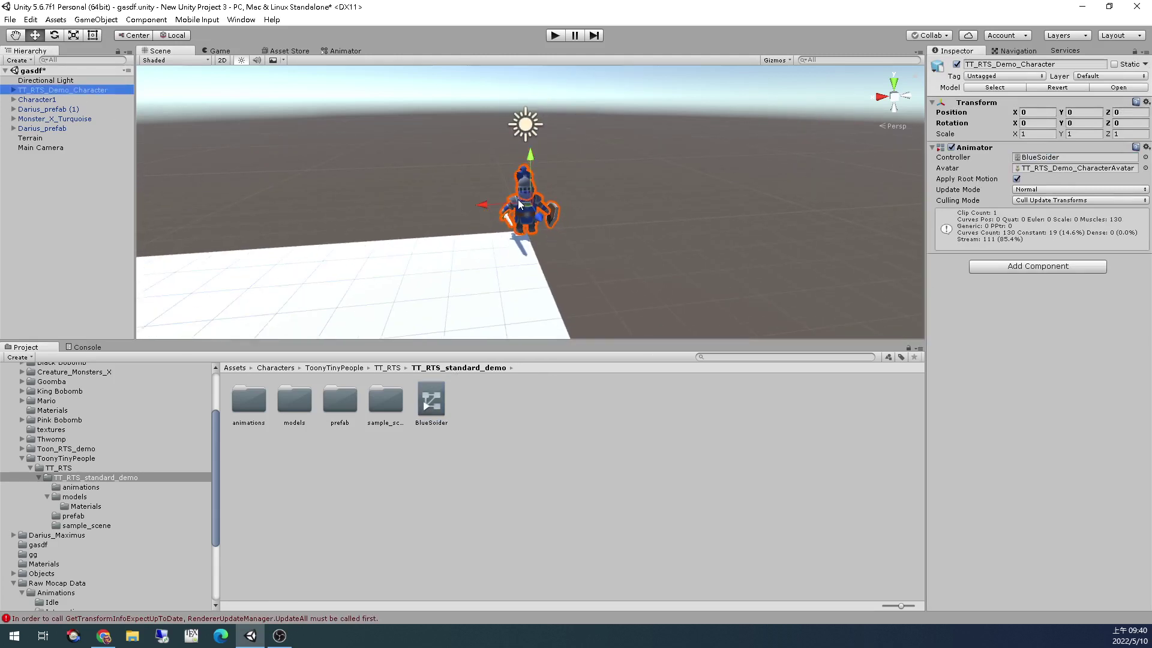
pyautogui.moveTo(517, 199); pyautogui.dragTo(243, 214)
pyautogui.moveTo(524, 214); pyautogui.dragTo(659, 207, button='middle')
pyautogui.scroll(-5, 546, 207)
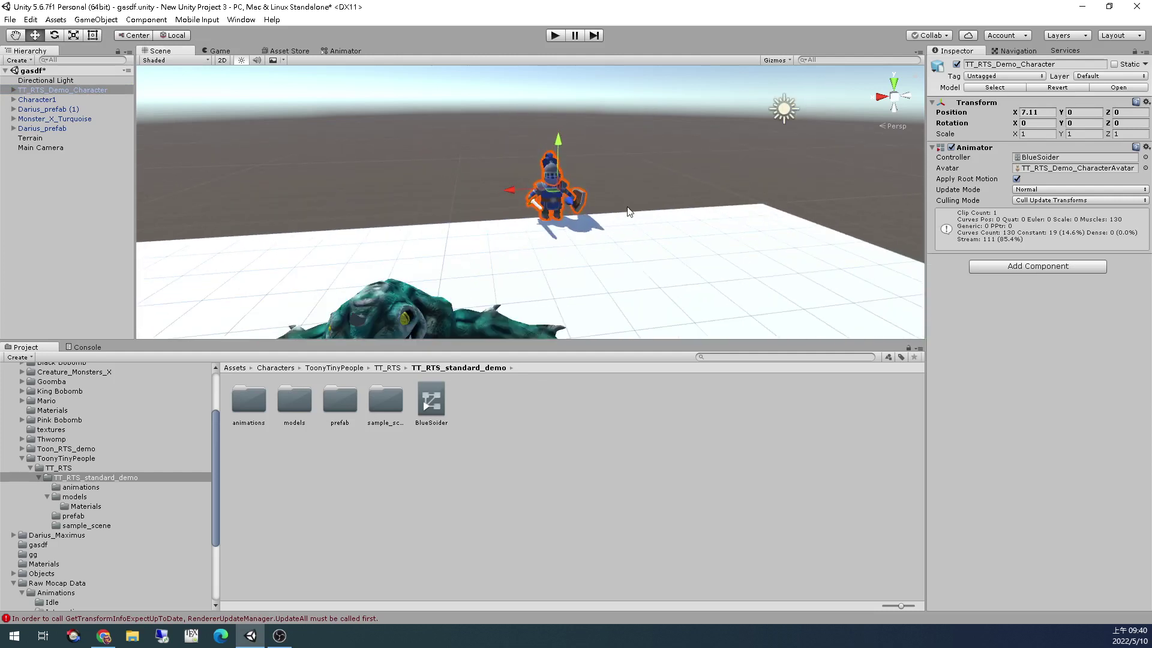
pyautogui.moveTo(553, 211); pyautogui.dragTo(282, 291)
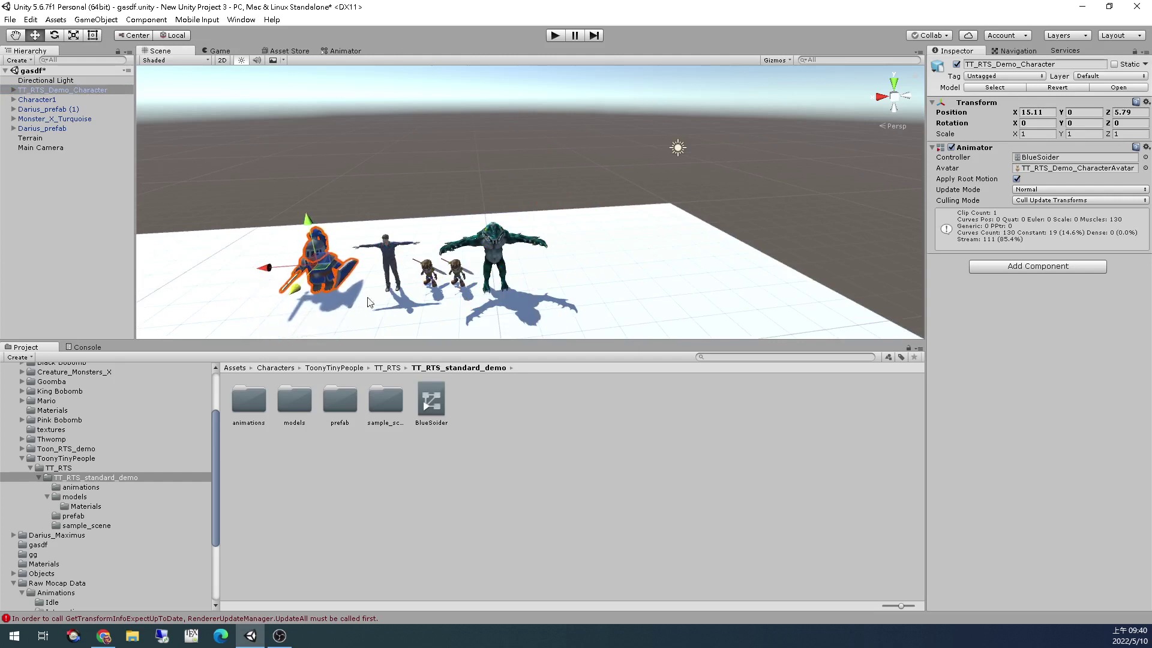
pyautogui.moveTo(282, 291); pyautogui.dragTo(508, 179, button='middle')
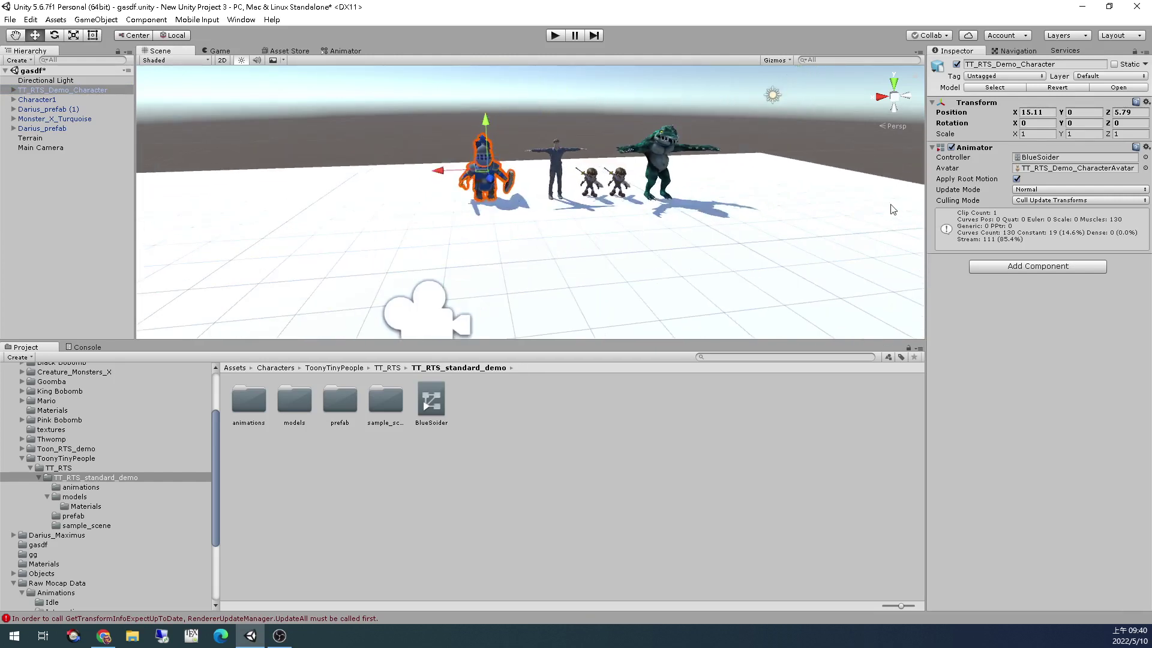
# Locate the knight's avatar asset and review the Rig, Animations and Model import settings of TT_RTS_Demo_Character
pyautogui.click(1061, 168)
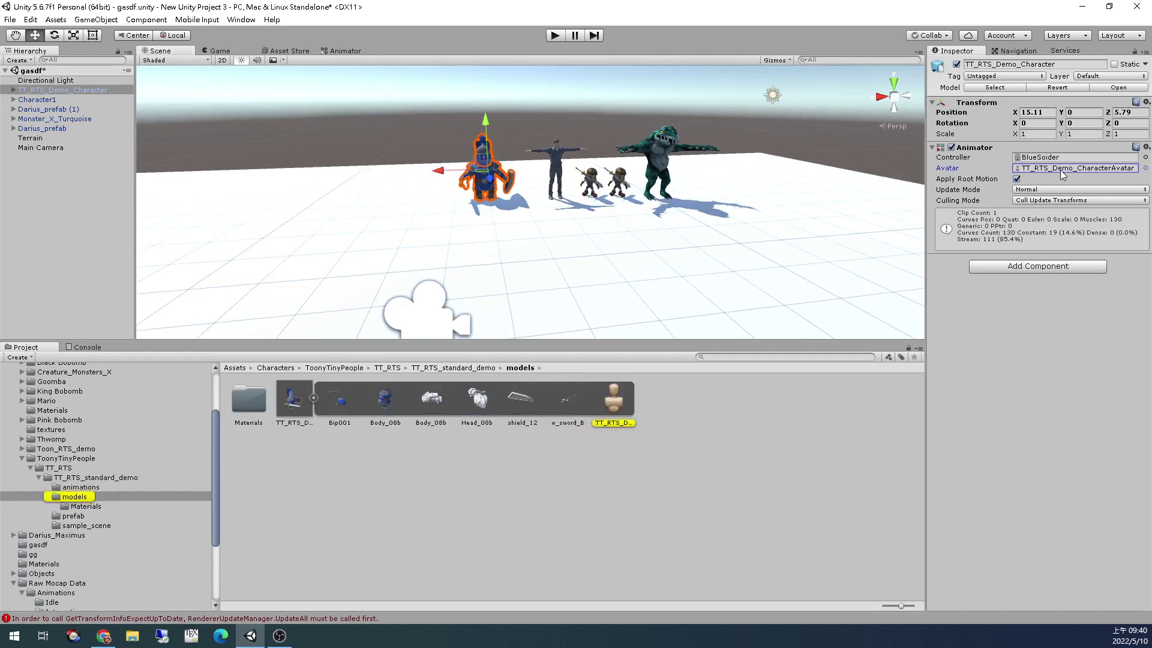
pyautogui.click(607, 404)
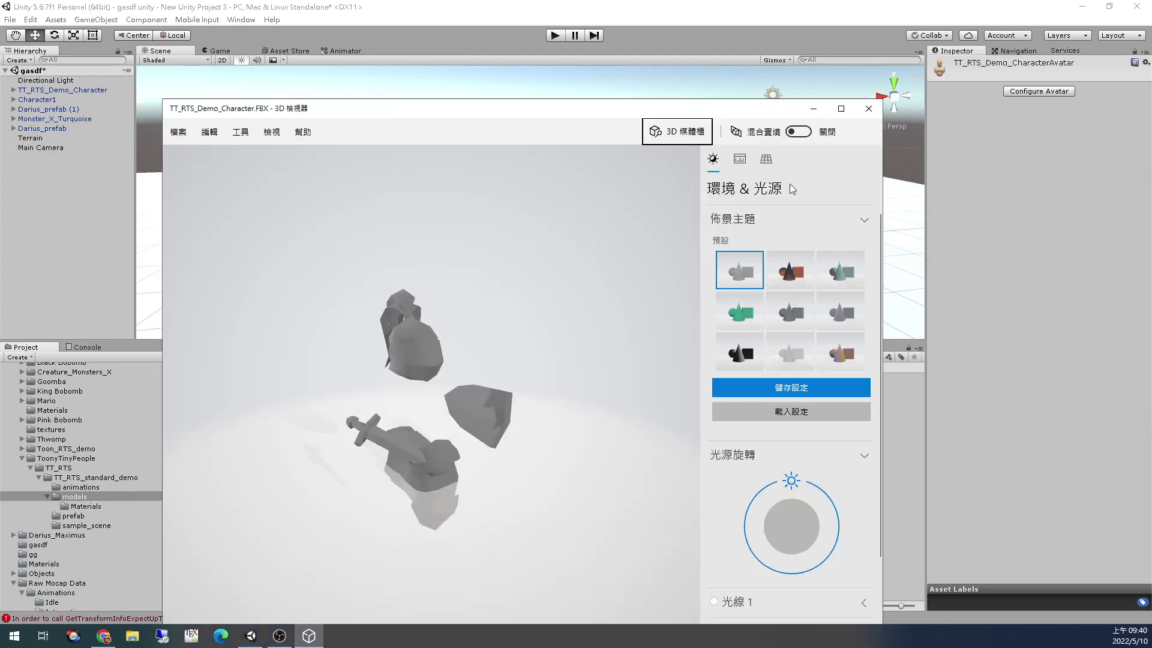
pyautogui.click(869, 108)
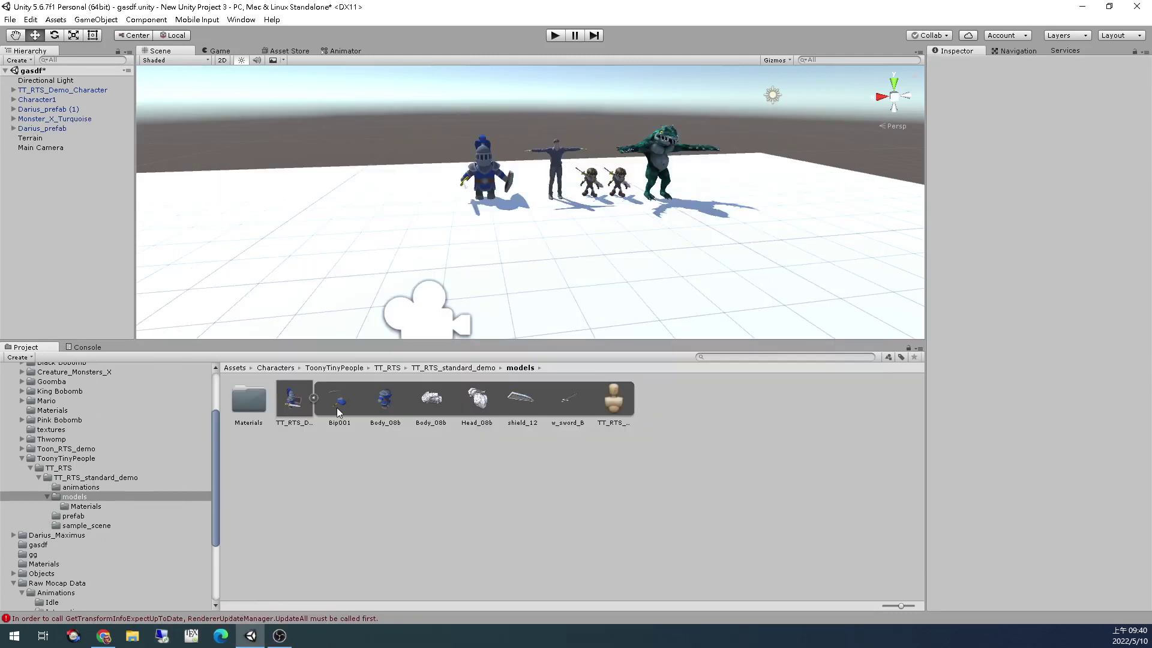
pyautogui.click(300, 400)
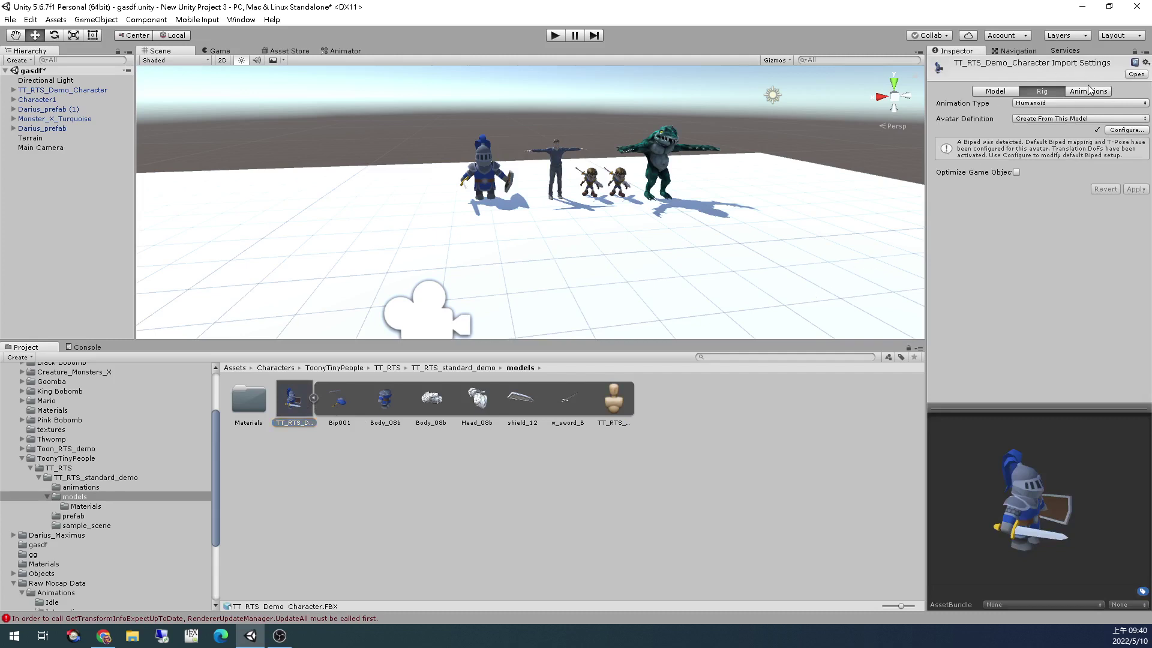
pyautogui.click(1089, 91)
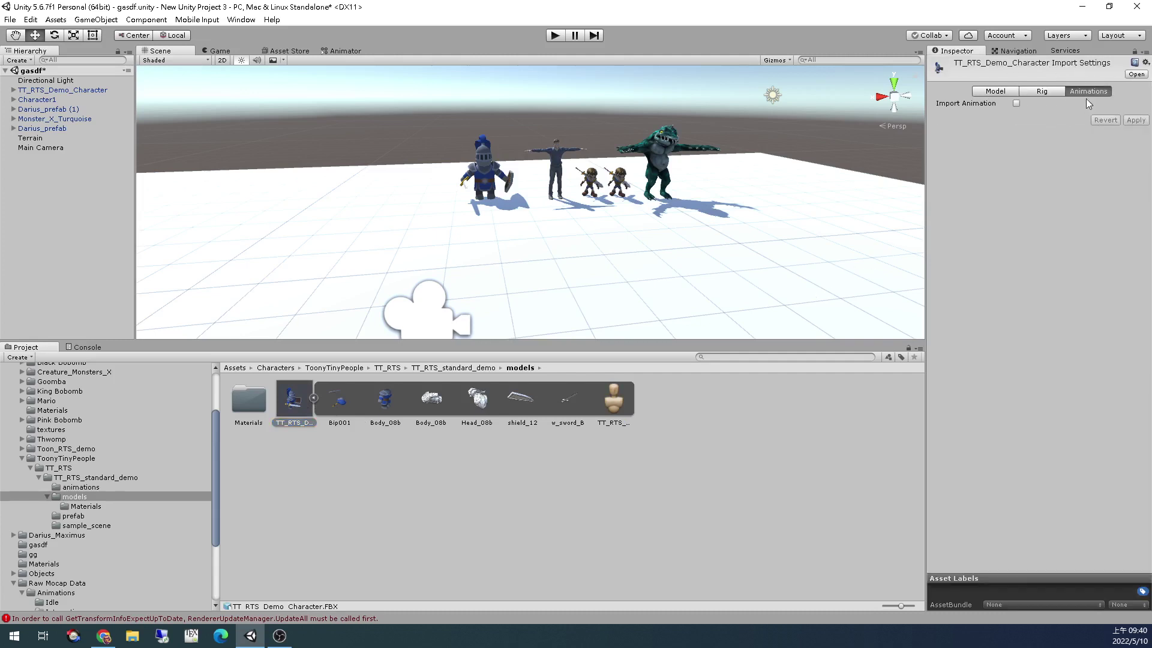
pyautogui.click(993, 93)
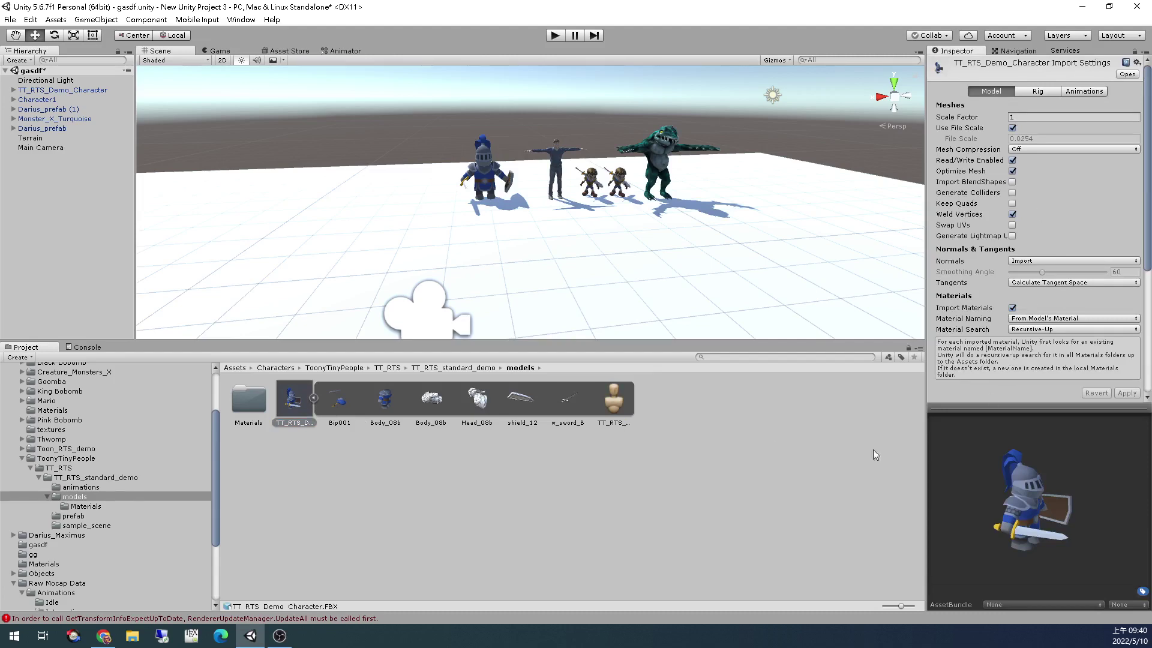
# Run the gasdf scene to check the knight in the Game view, and stop it
pyautogui.hotkey('ctrl', 'p')
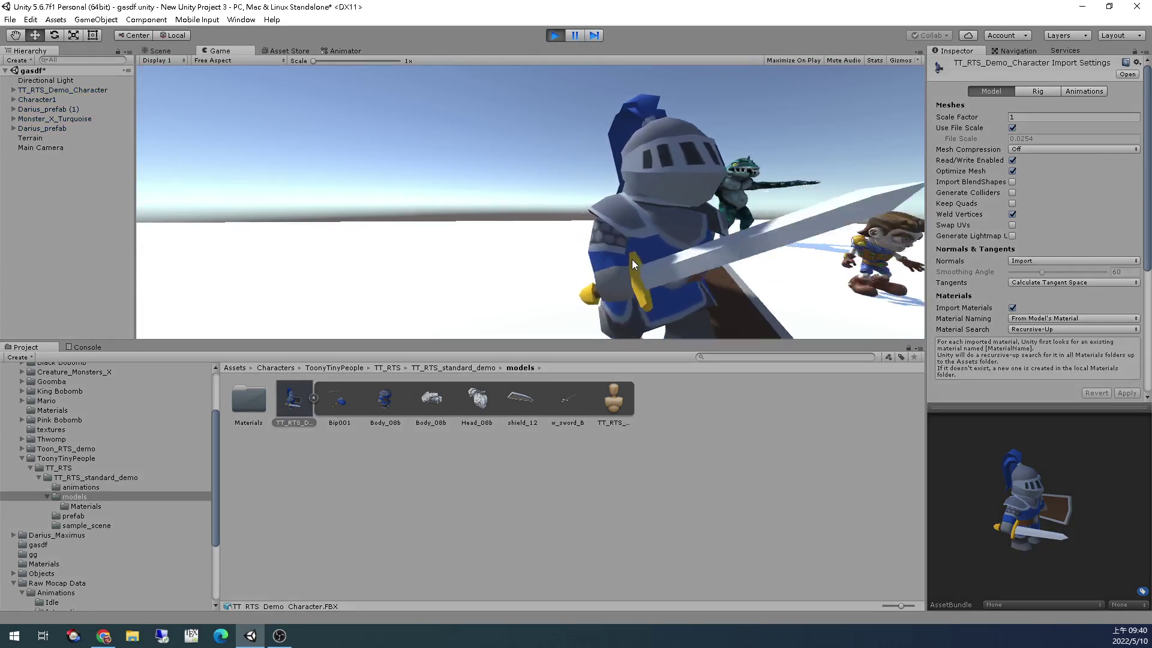
pyautogui.hotkey('ctrl', 'p')
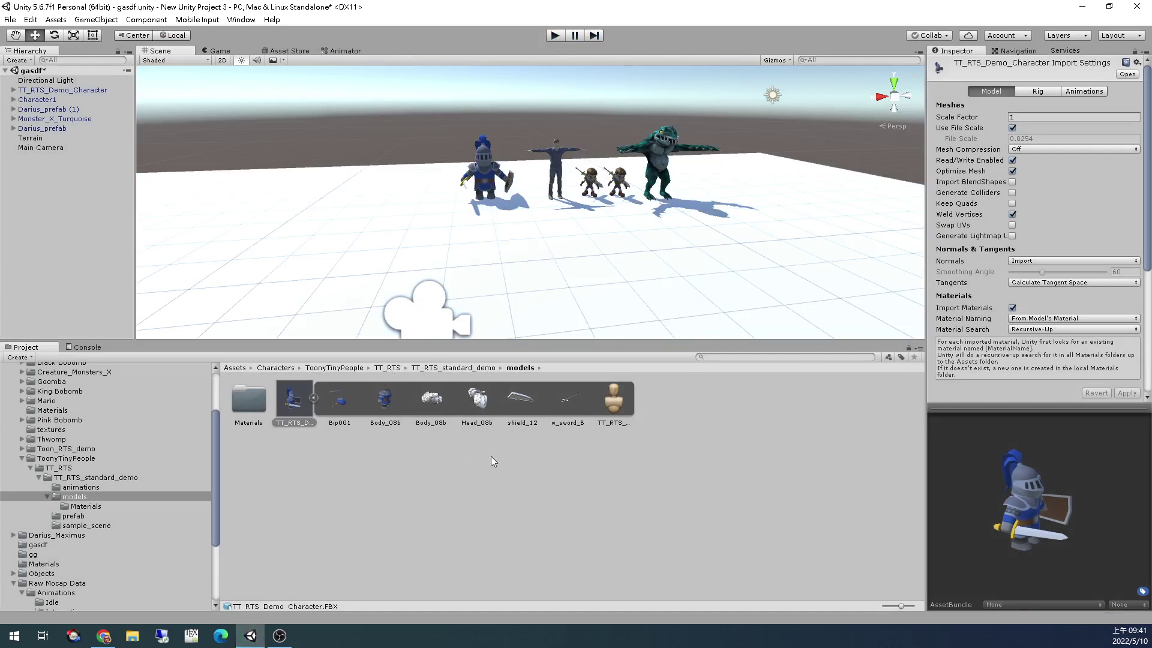
# Open TT_RTS_Demo_CharacterAvatar for configuration, saving the changes to the gasdf scene
pyautogui.click(620, 398)
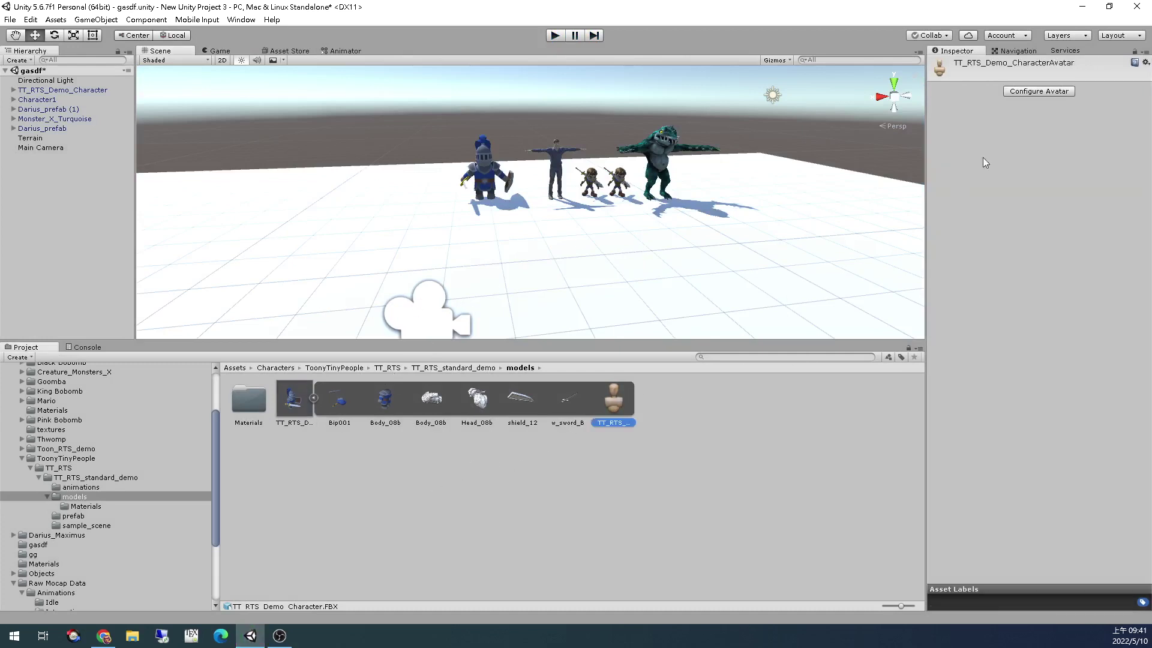
pyautogui.click(1032, 92)
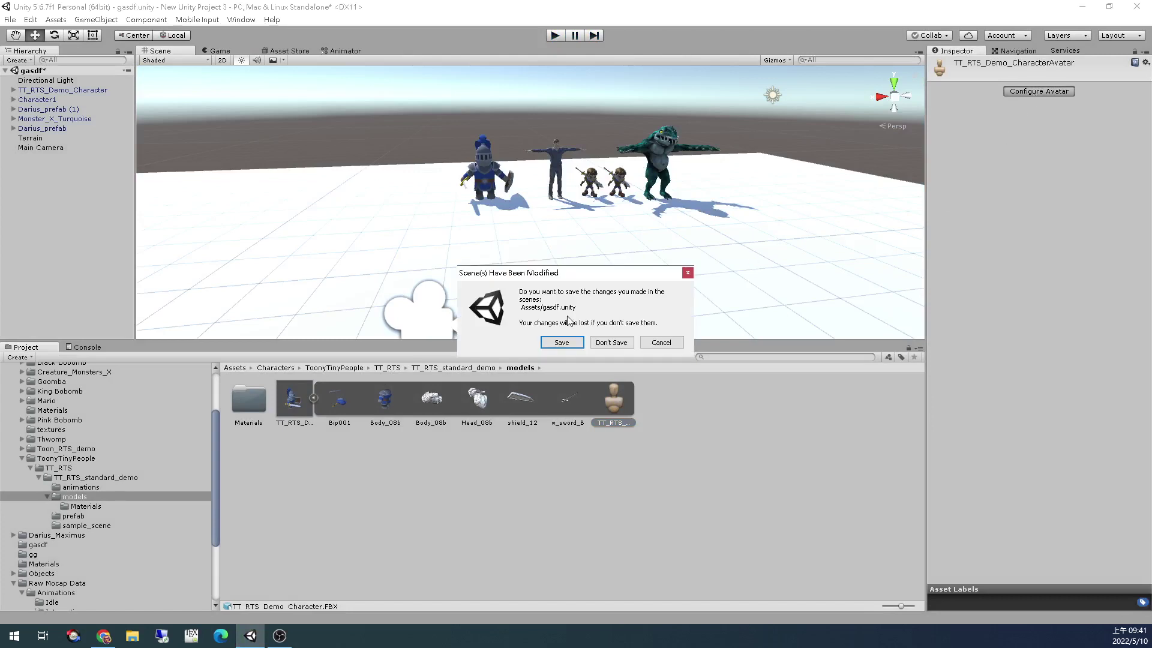
pyautogui.click(570, 349)
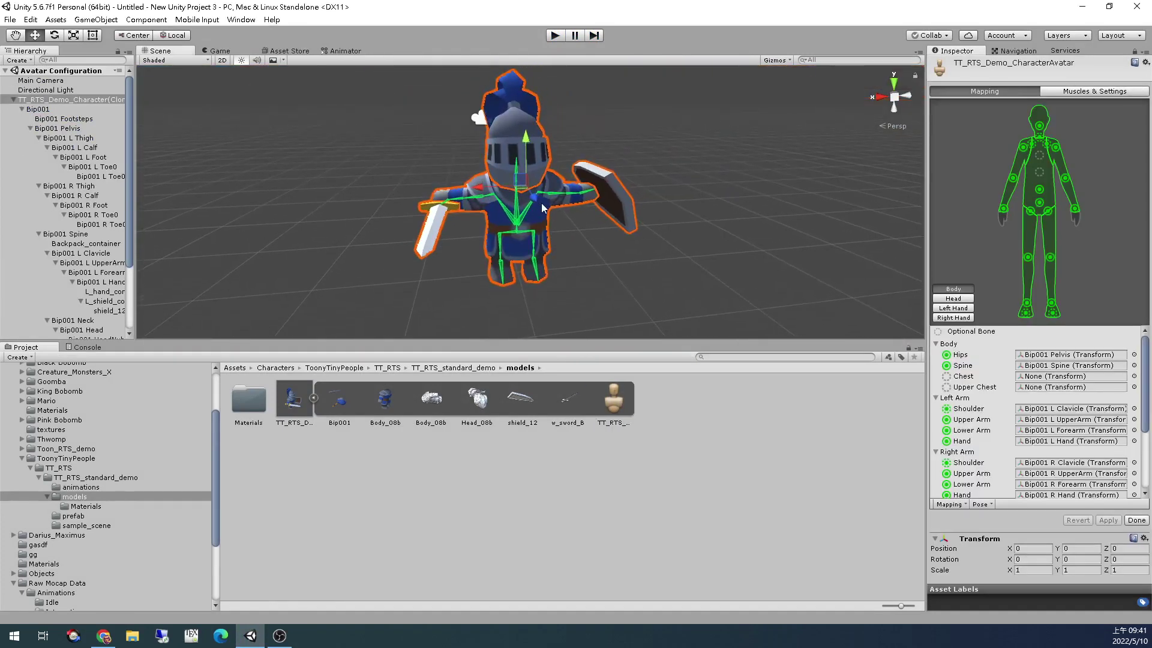
# Rotate the avatar's Bip001 R Hand bone to a Z rotation of about -75.44
pyautogui.click(1008, 213)
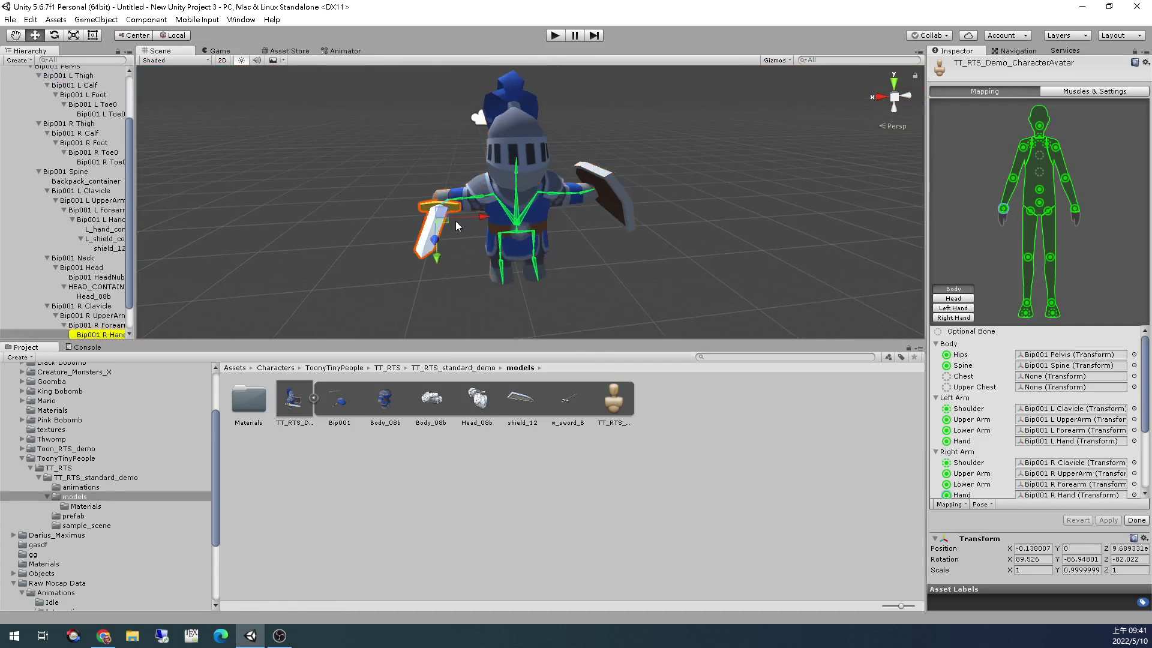
pyautogui.press('e')
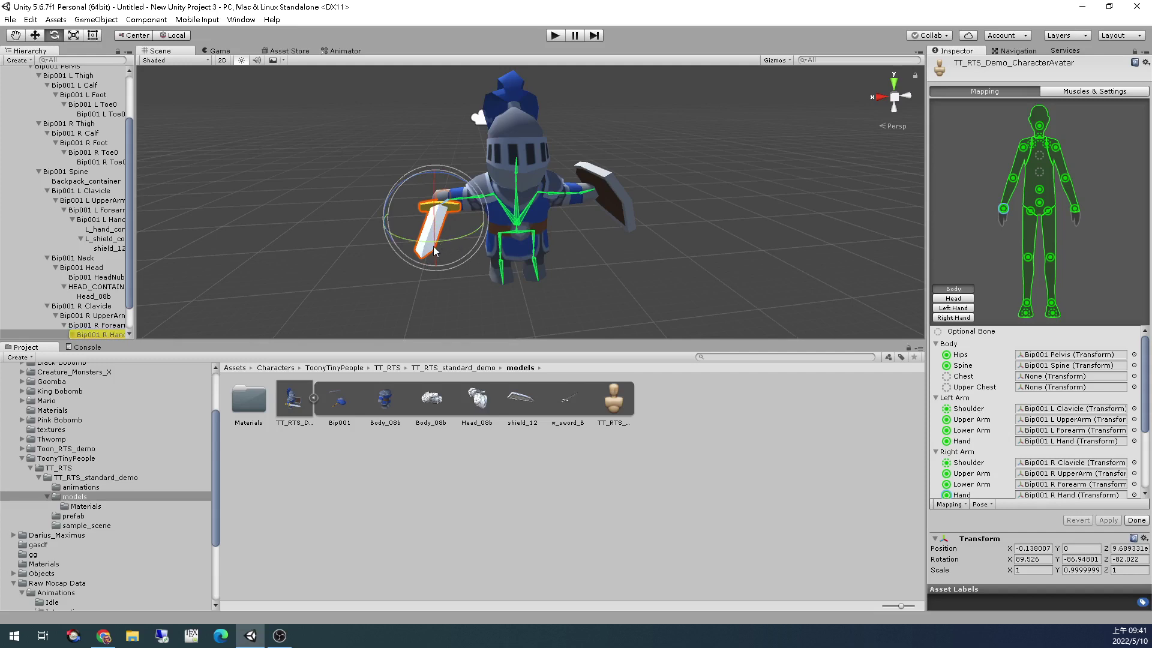
pyautogui.moveTo(433, 246)
pyautogui.mouseDown()
pyautogui.moveTo(438, 267)
pyautogui.moveTo(435, 255)
pyautogui.mouseUp()
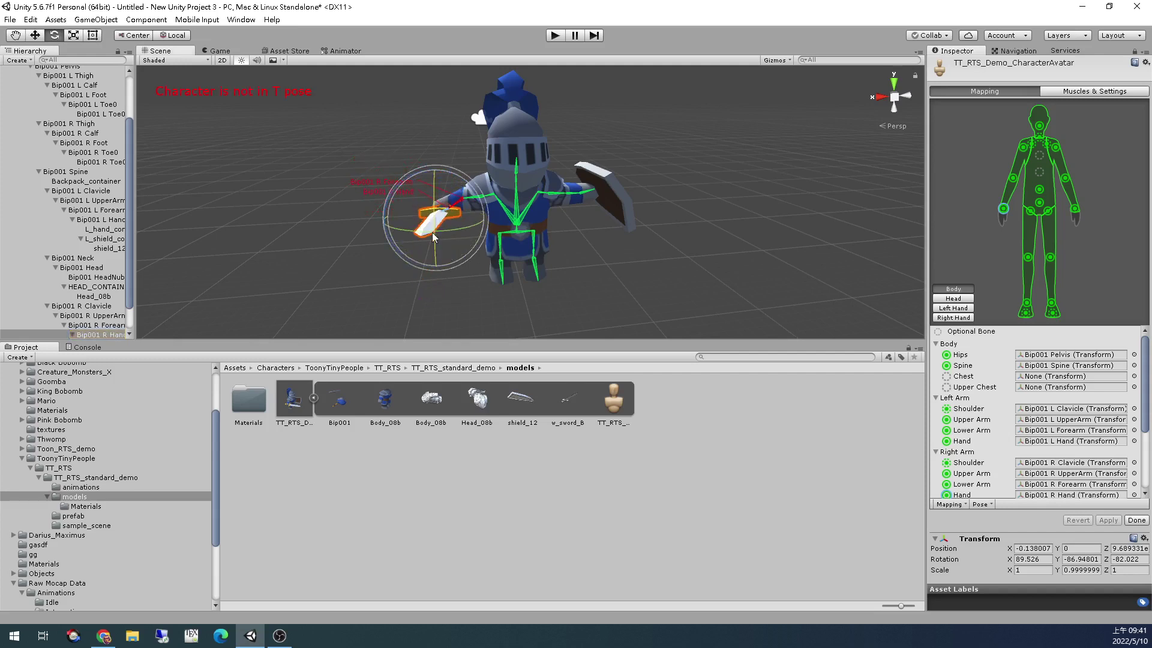
pyautogui.hotkey('ctrl', 'z')
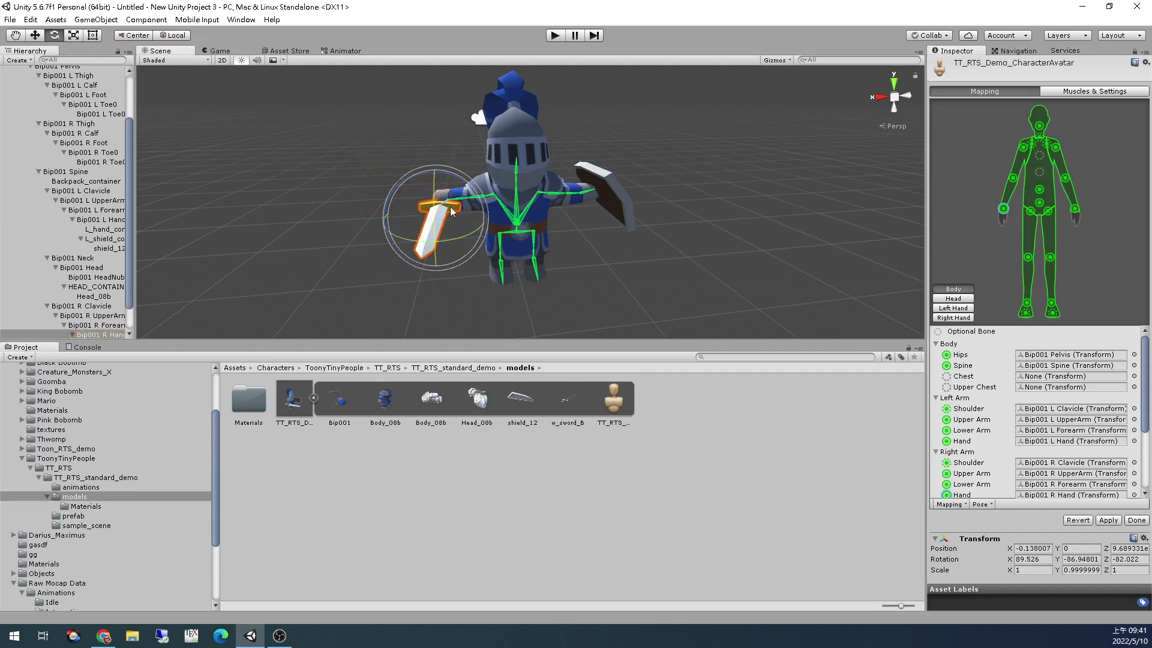
pyautogui.moveTo(398, 189); pyautogui.dragTo(390, 201)
# Rotate the avatar's Bip001 Head bone to a Z rotation of about 2.418
pyautogui.click(509, 219)
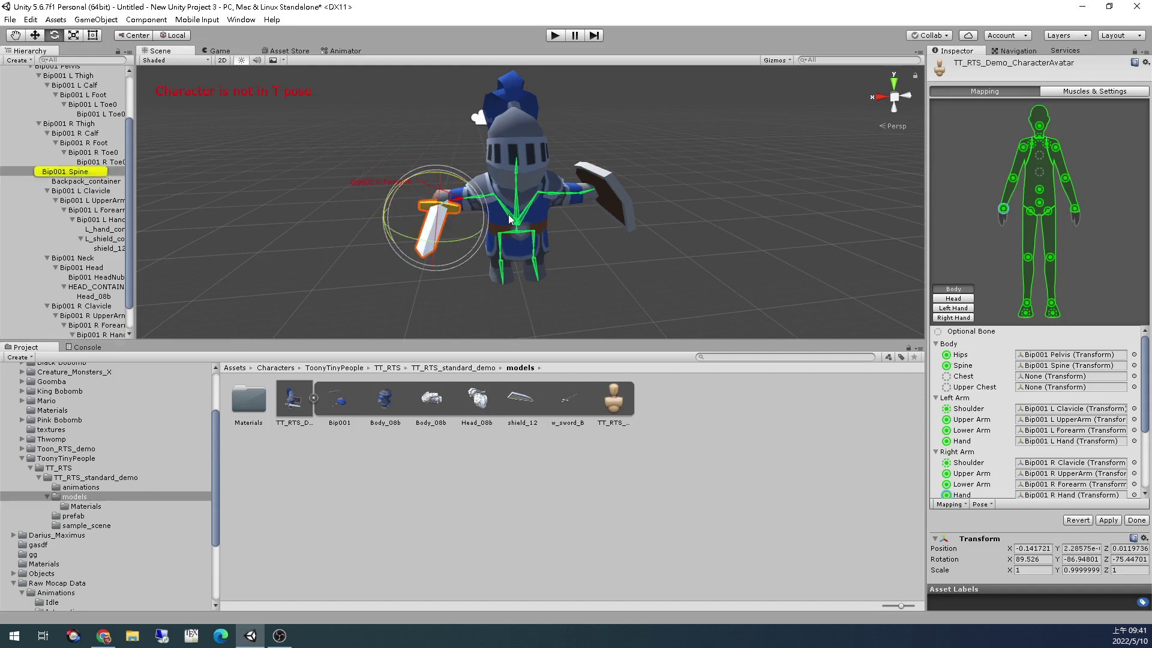
pyautogui.click(1039, 125)
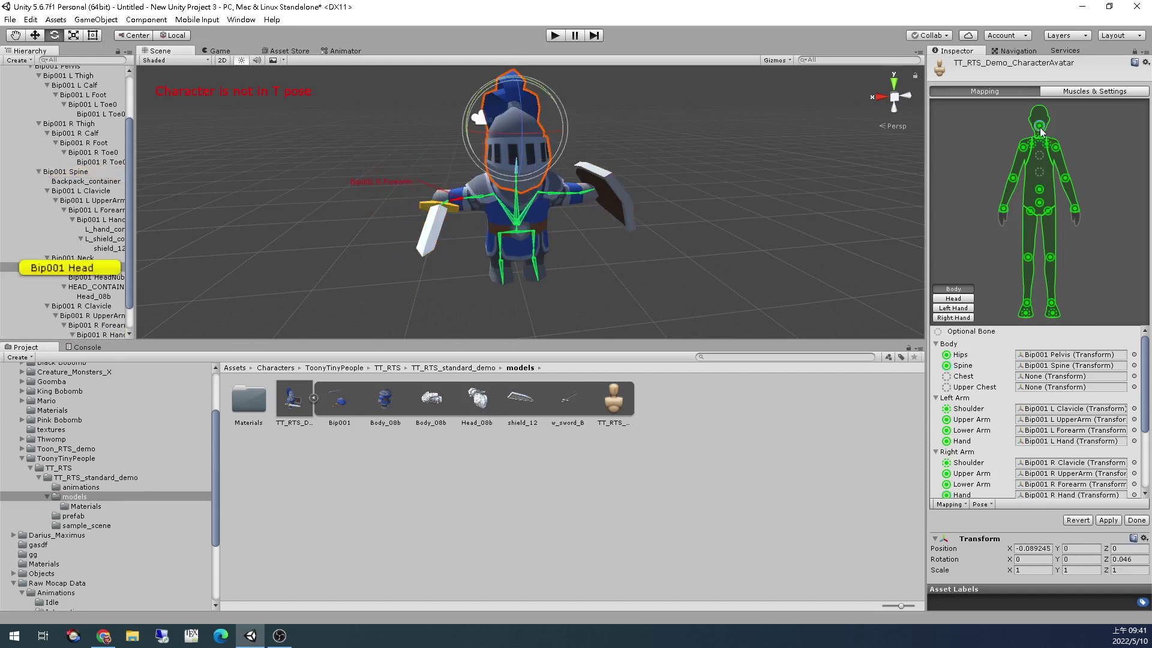
pyautogui.keyDown('alt'); pyautogui.moveTo(467, 254); pyautogui.dragTo(625, 234); pyautogui.keyUp('alt')
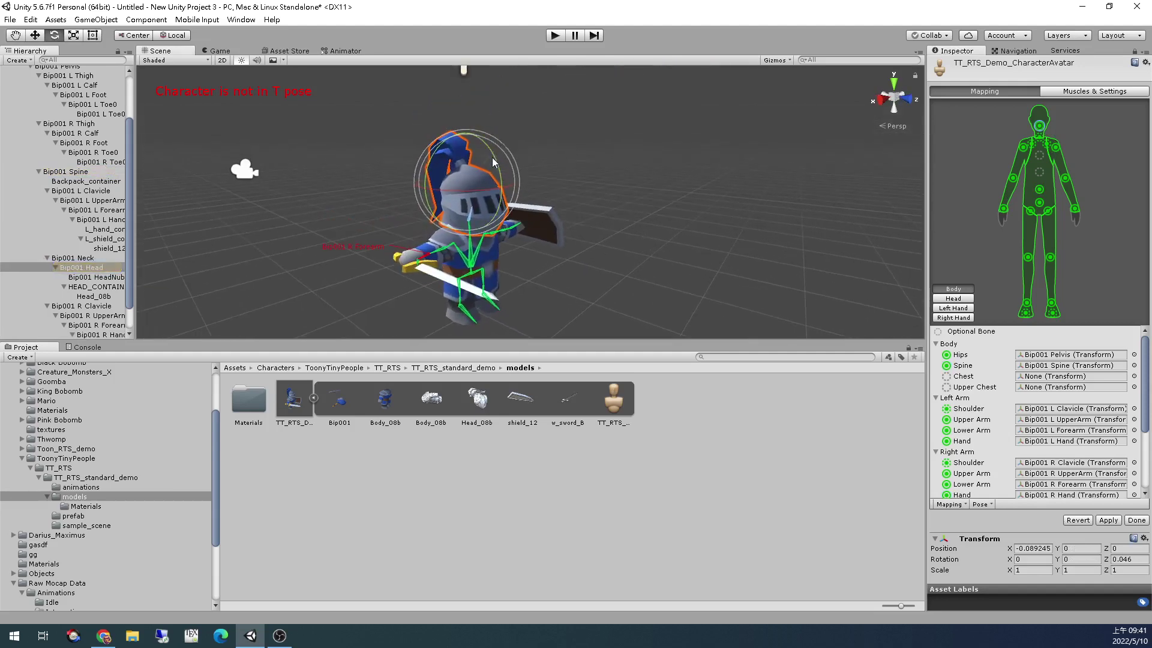
pyautogui.moveTo(498, 186); pyautogui.dragTo(517, 134)
pyautogui.scroll(10, 473, 215)
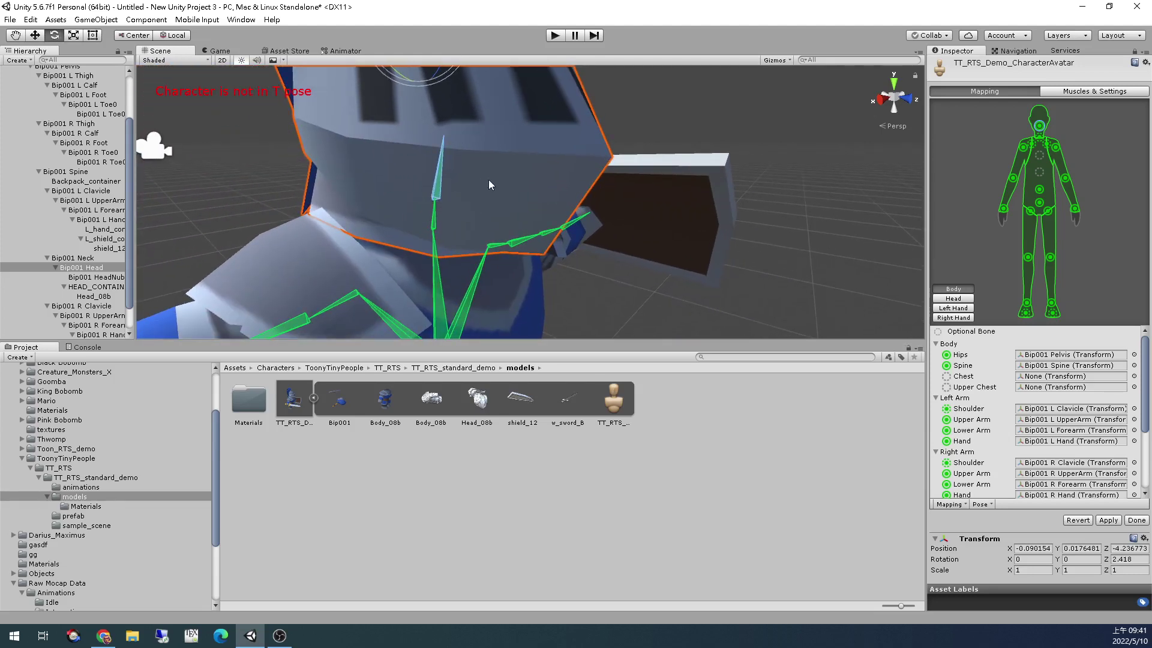
pyautogui.scroll(-6, 489, 179)
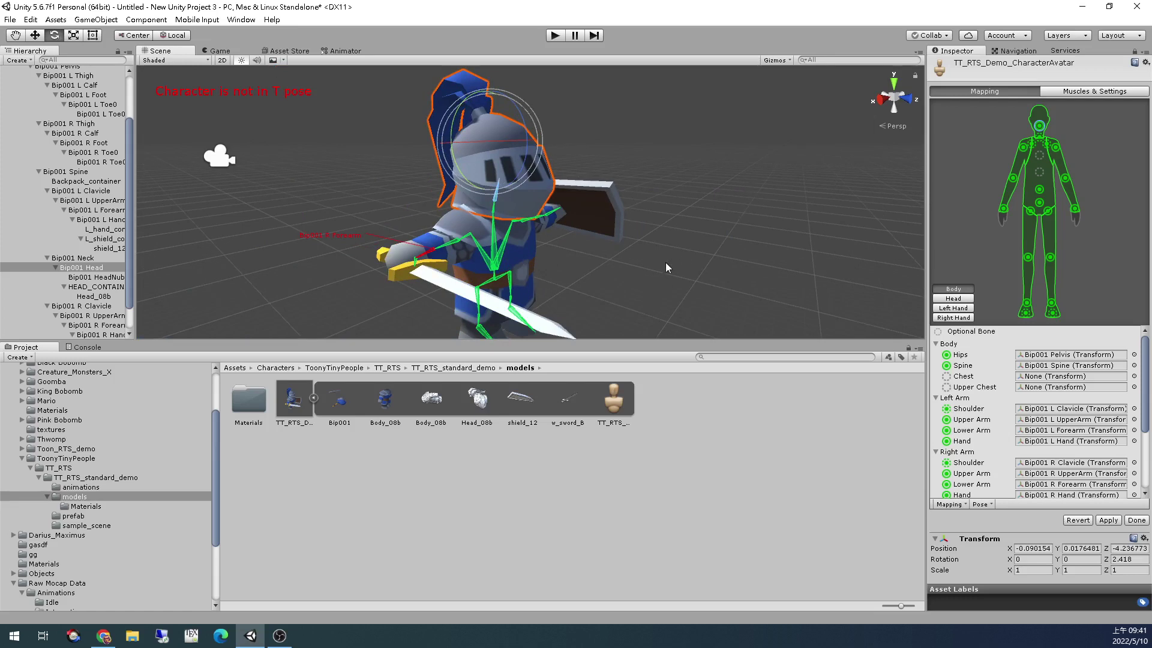
pyautogui.keyDown('alt'); pyautogui.moveTo(669, 268); pyautogui.dragTo(313, 190); pyautogui.keyUp('alt')
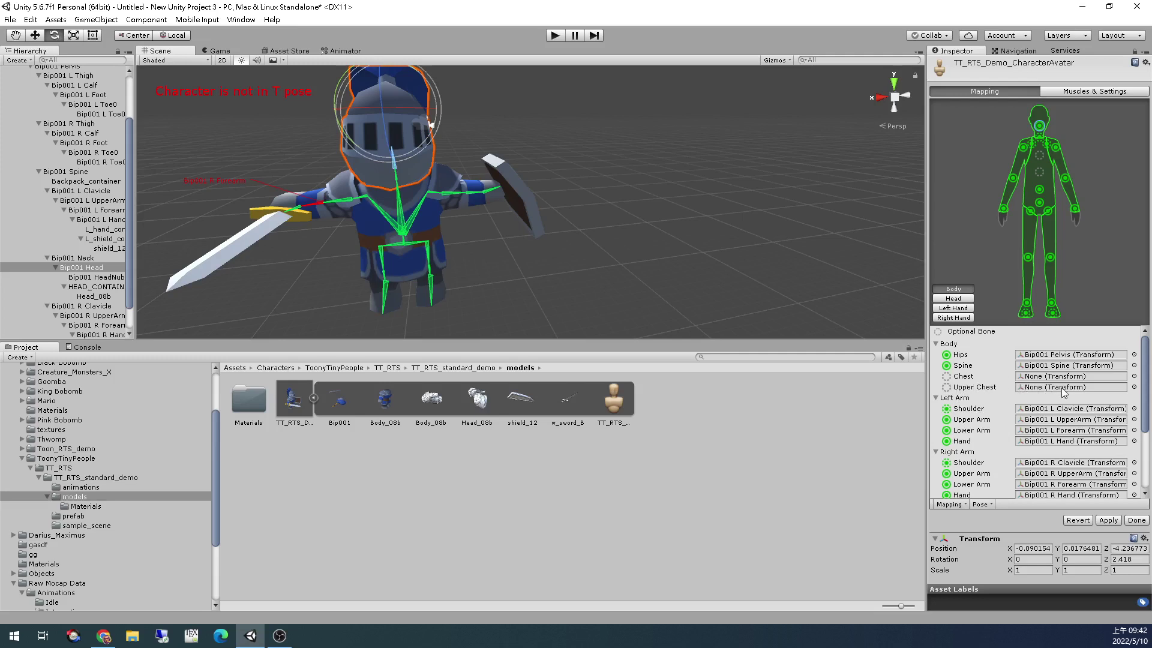
# Examine the avatar's body, arm and leg bone mappings, including the optional Chest slot, against the knight's skeleton
pyautogui.scroll(-3, 1110, 387)
pyautogui.scroll(3, 1109, 387)
pyautogui.scroll(-2, 1085, 378)
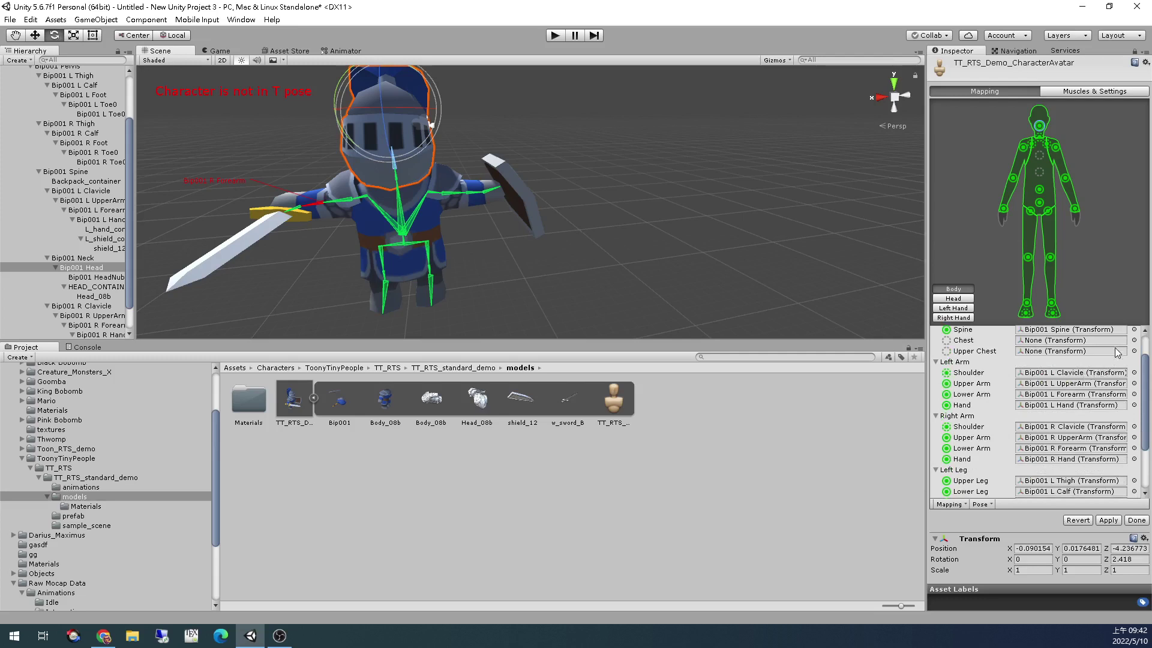
pyautogui.click(1062, 340)
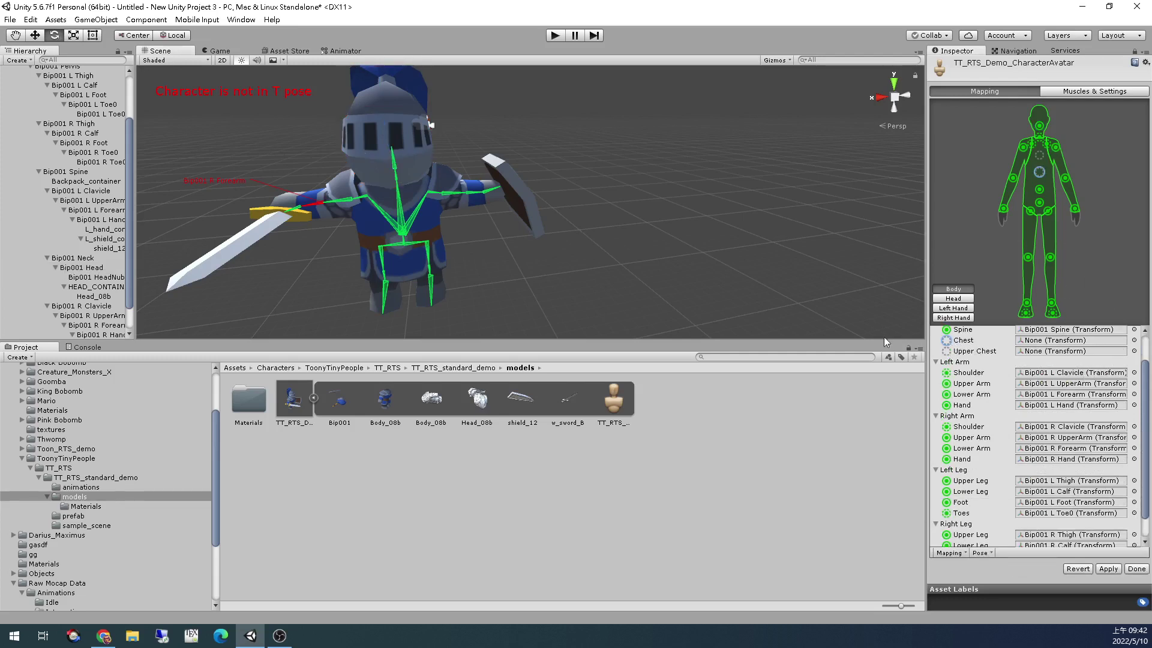
pyautogui.moveTo(436, 243); pyautogui.dragTo(507, 205, button='middle')
pyautogui.scroll(5, 507, 205)
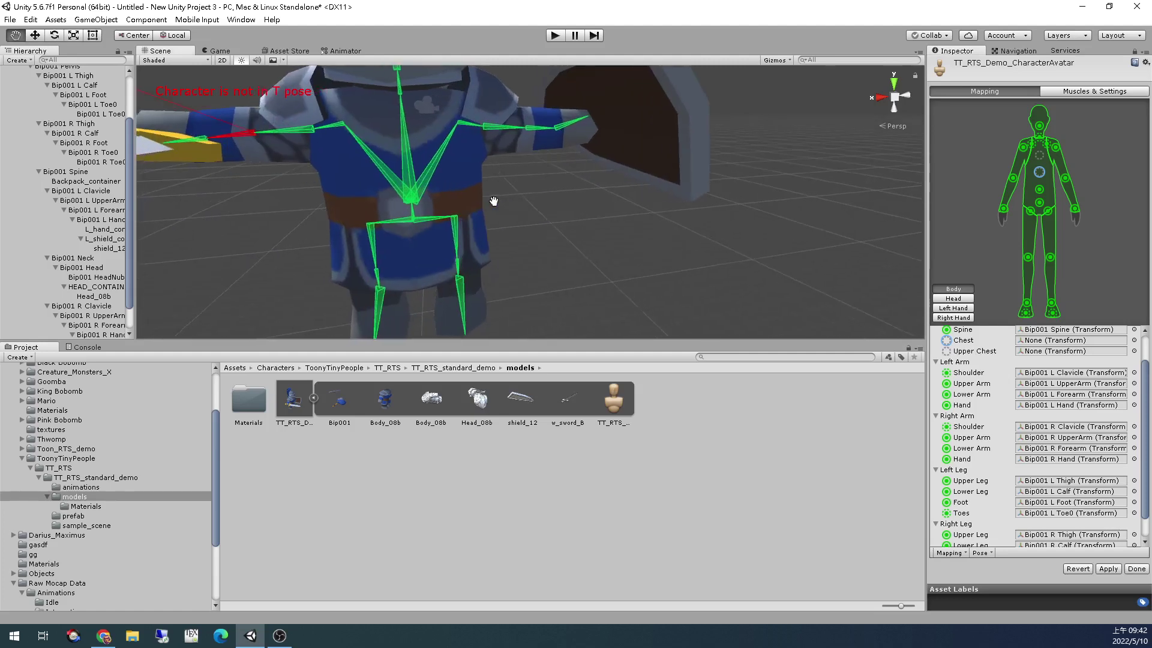
pyautogui.moveTo(480, 200); pyautogui.dragTo(460, 187)
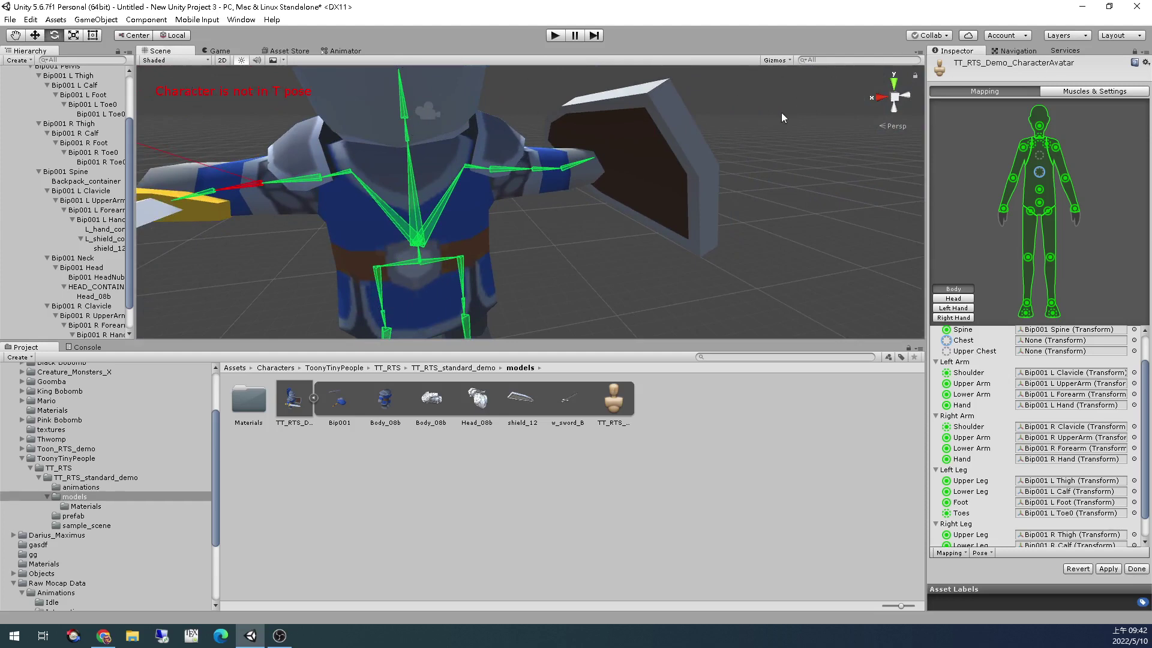
pyautogui.scroll(-5, 513, 312)
pyautogui.scroll(-2, 569, 279)
pyautogui.scroll(-2, 1074, 480)
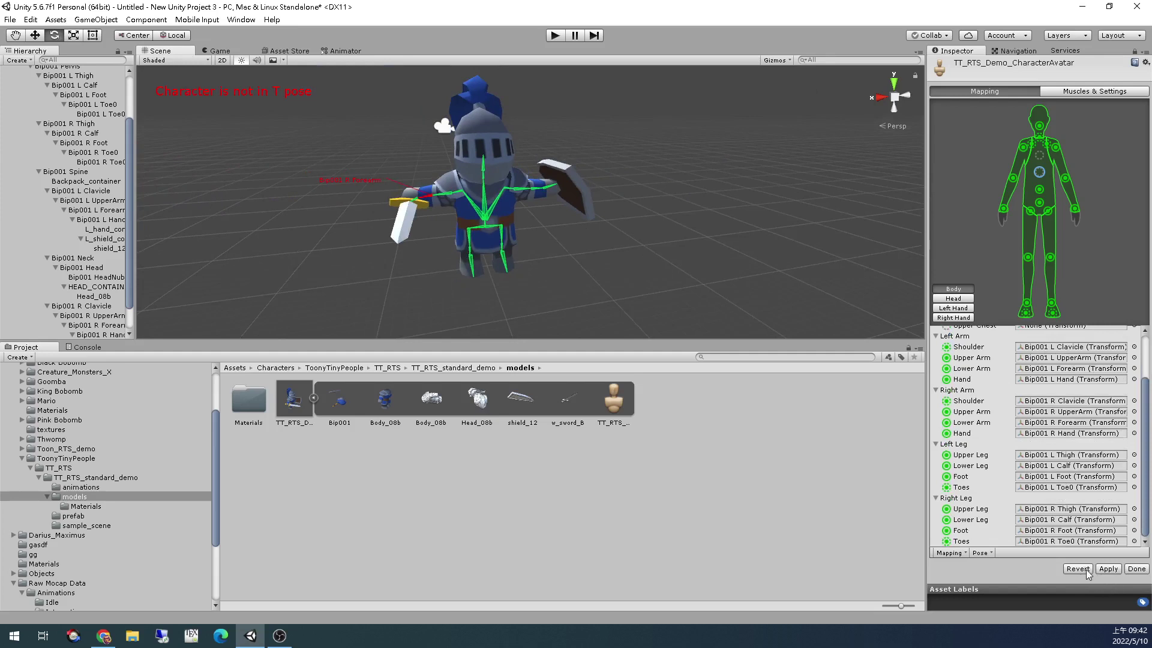
# Finish configuring the avatar and select the knight in the gasdf scene
pyautogui.click(1136, 569)
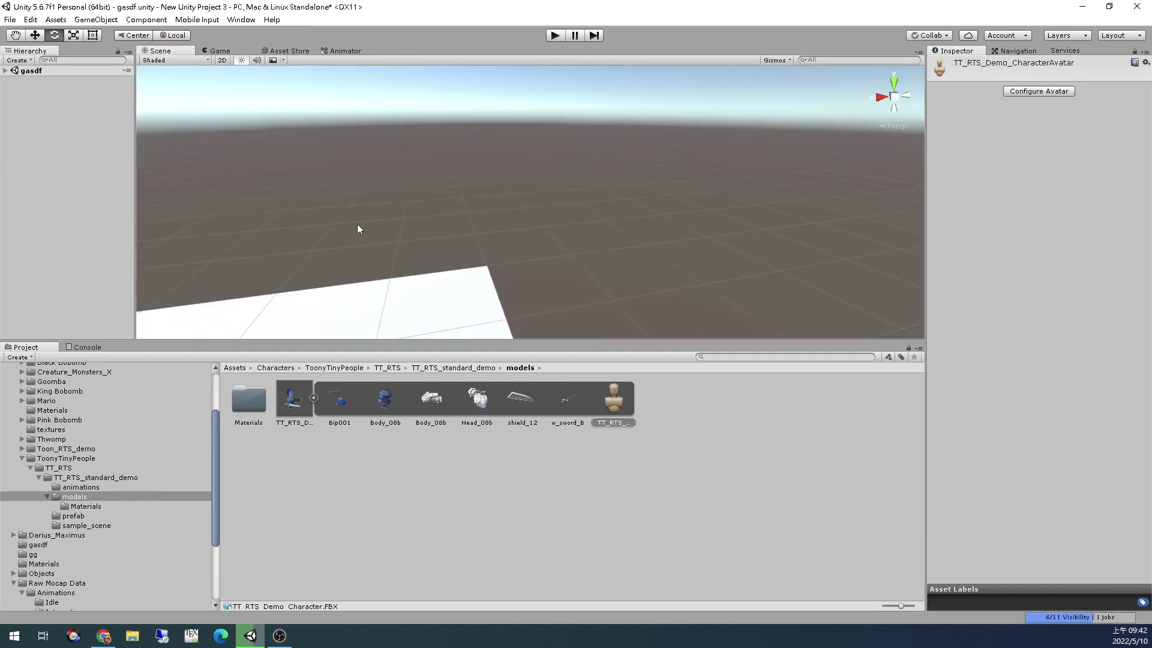
pyautogui.moveTo(358, 228); pyautogui.dragTo(492, 234, button='right')
pyautogui.click(486, 234)
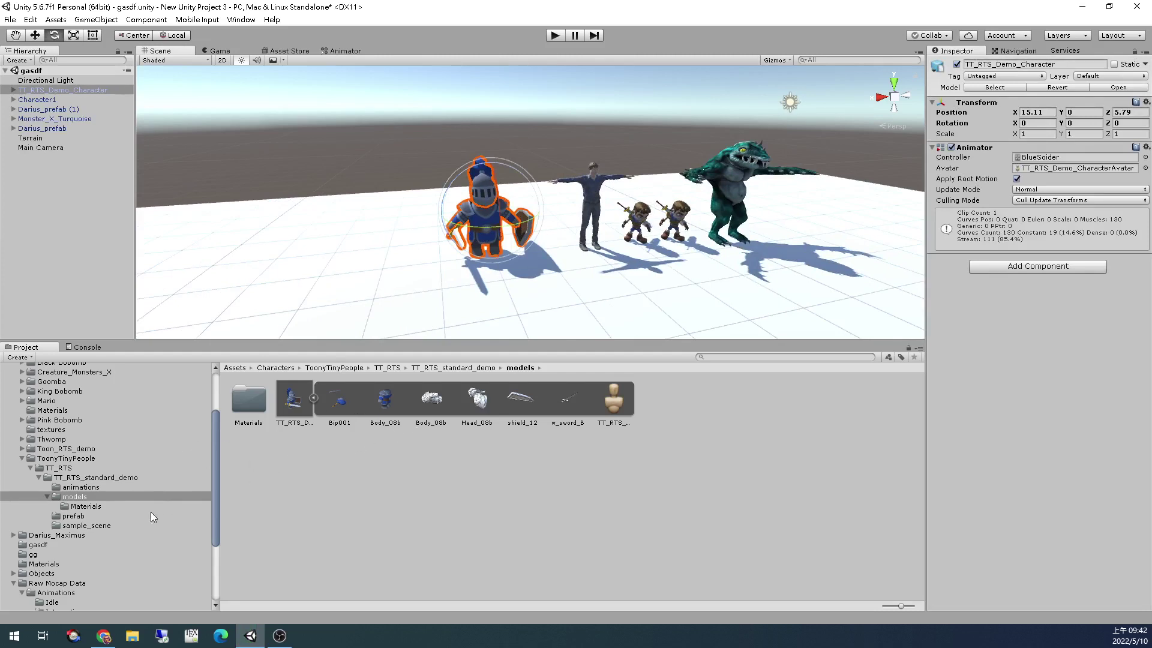
# Look through the prefab, animations and sample_scene folders of TT_RTS_standard_demo, inspecting the sample_infantry controller
pyautogui.click(81, 516)
pyautogui.click(78, 487)
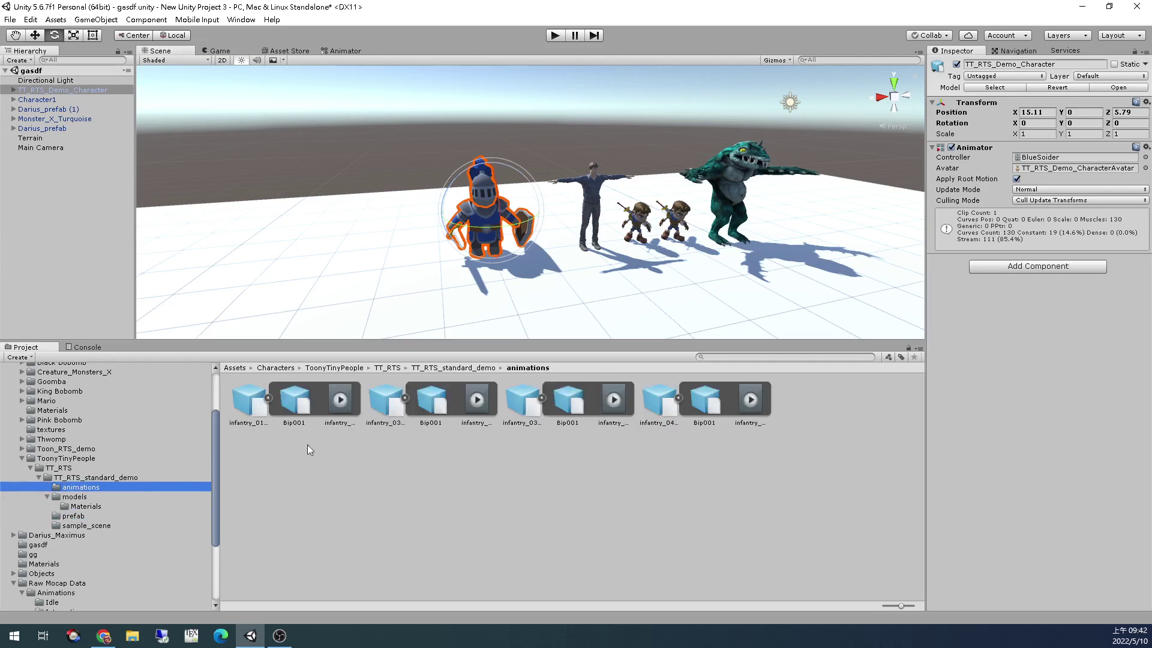
pyautogui.click(110, 525)
pyautogui.click(351, 395)
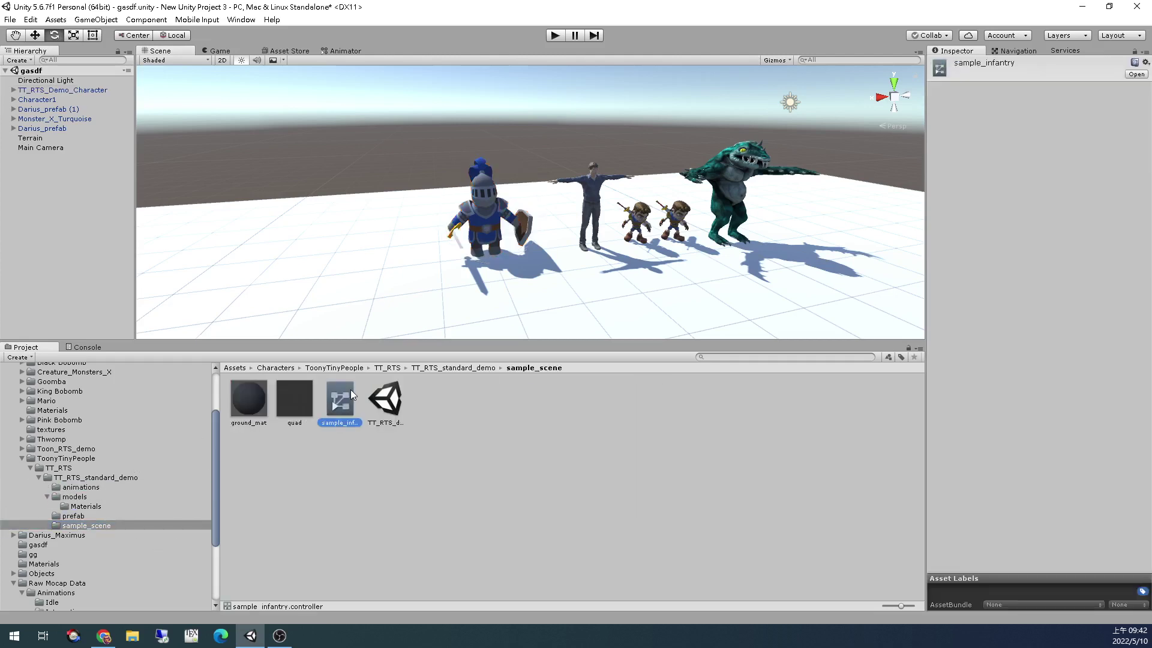
# Open the BlueSoider controller from TT_RTS_standard_demo and preview the motion clip of its WalkFWD state
pyautogui.click(82, 466)
pyautogui.click(127, 477)
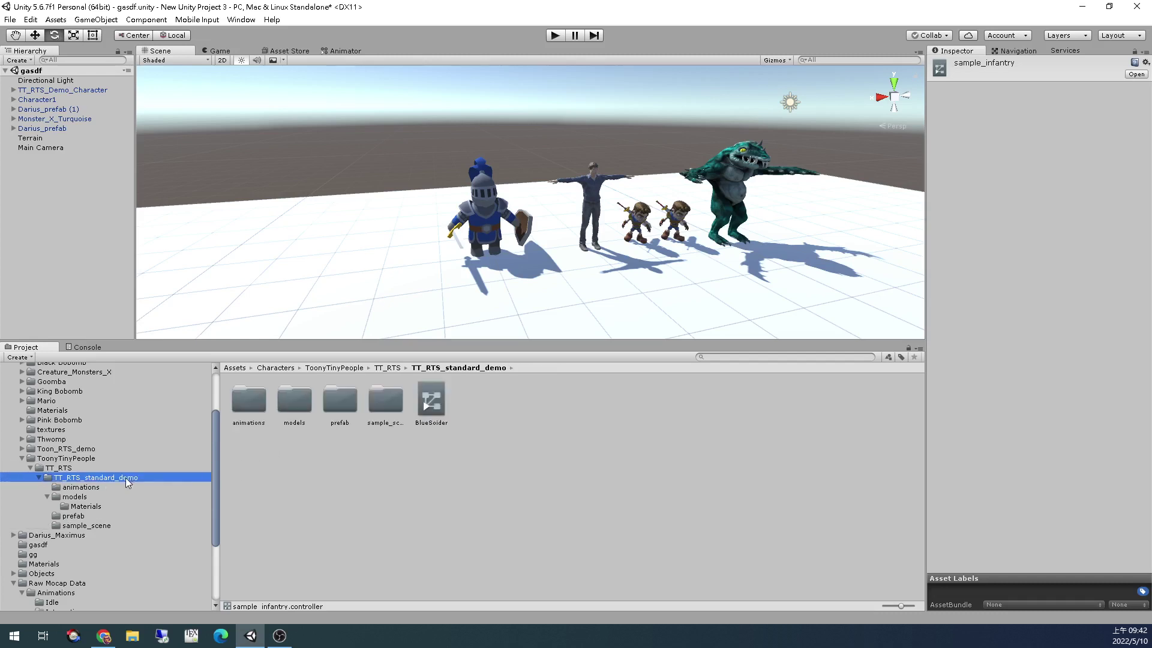
pyautogui.doubleClick(426, 396)
pyautogui.click(606, 213)
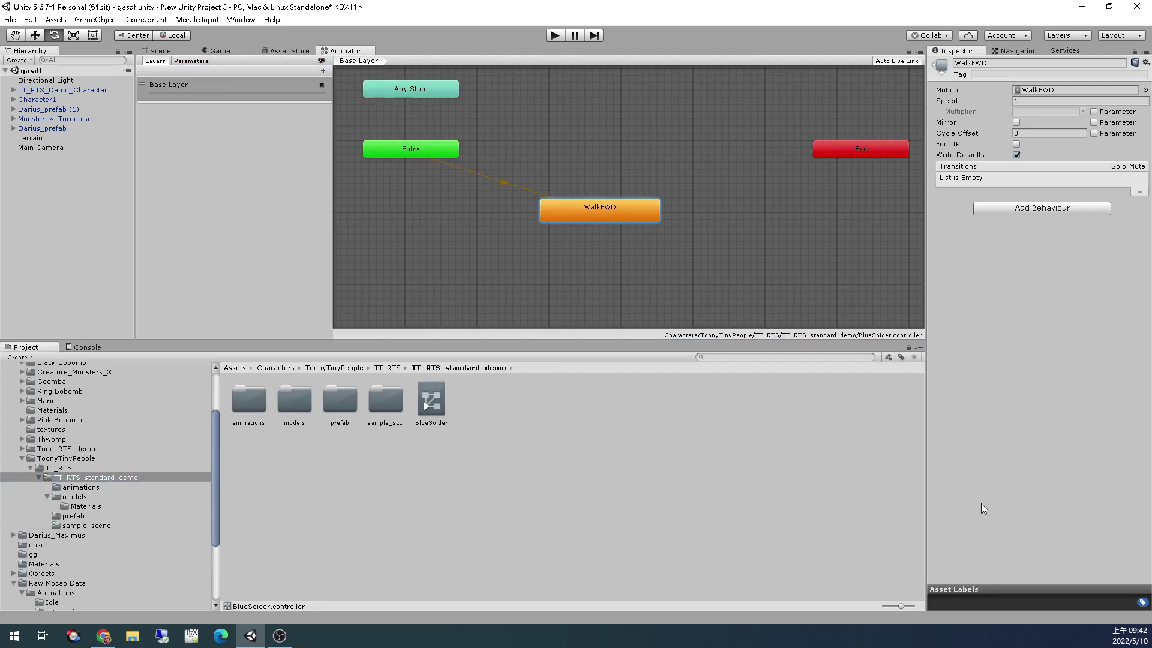
pyautogui.doubleClick(591, 211)
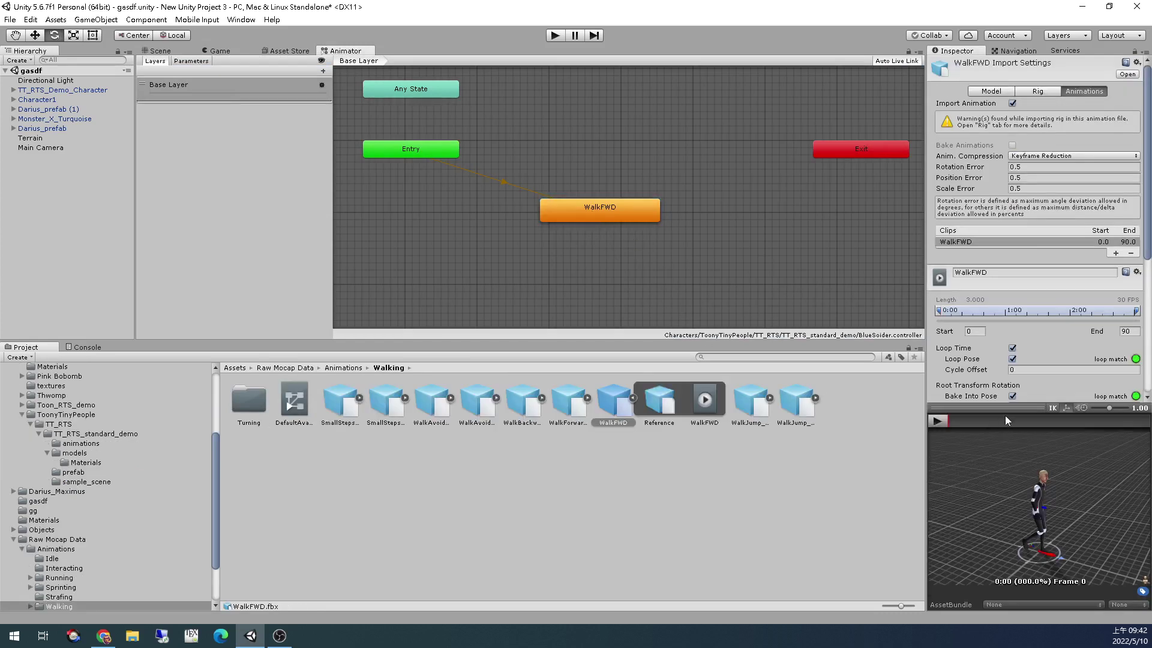
pyautogui.click(940, 420)
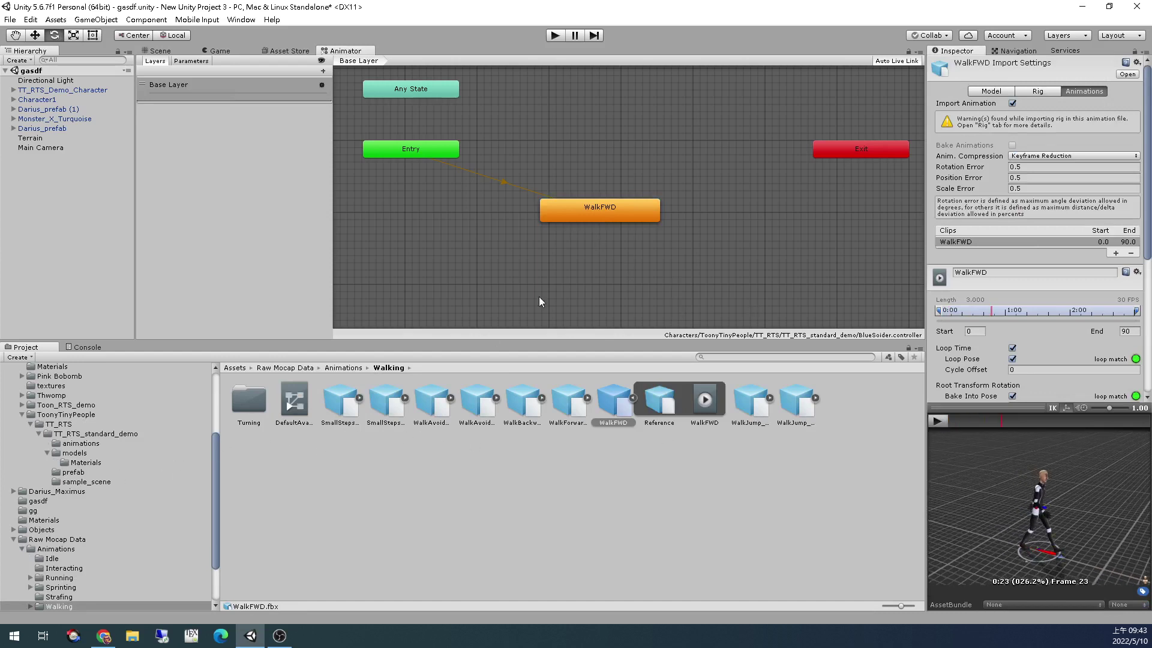
# Delete the WalkFWD state from the BlueSoider controller
pyautogui.click(630, 209)
pyautogui.press('Delete')
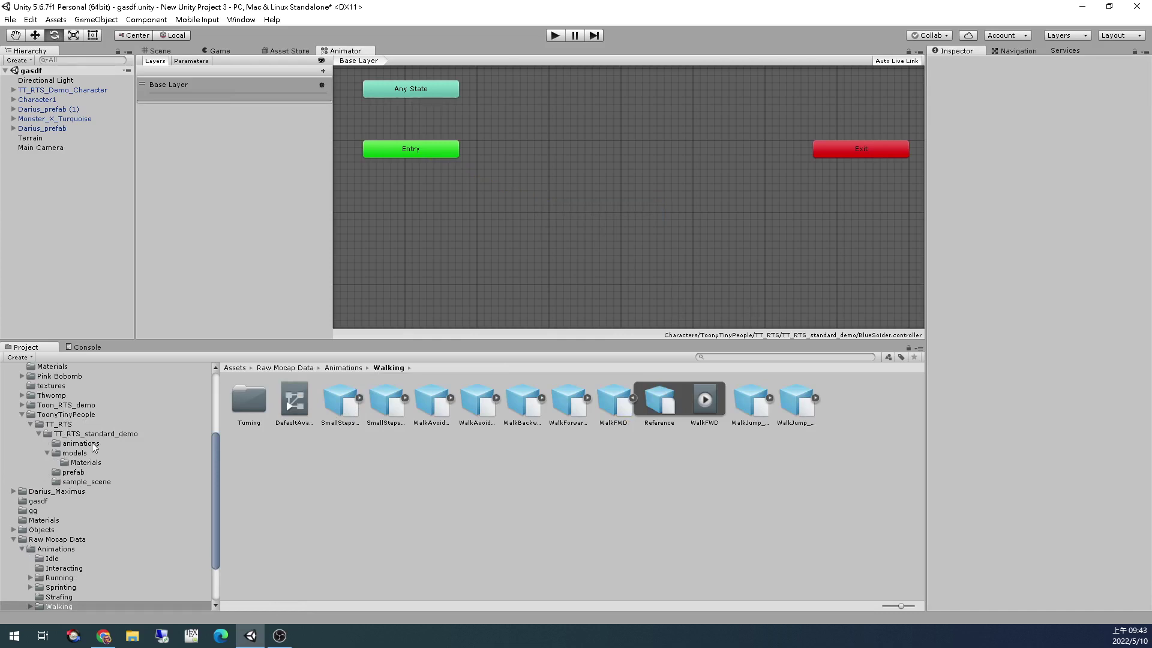
# Preview the infantry_01_idle, infantry_03_run and infantry_03_run_rm clips from the knight's animations folder
pyautogui.click(89, 443)
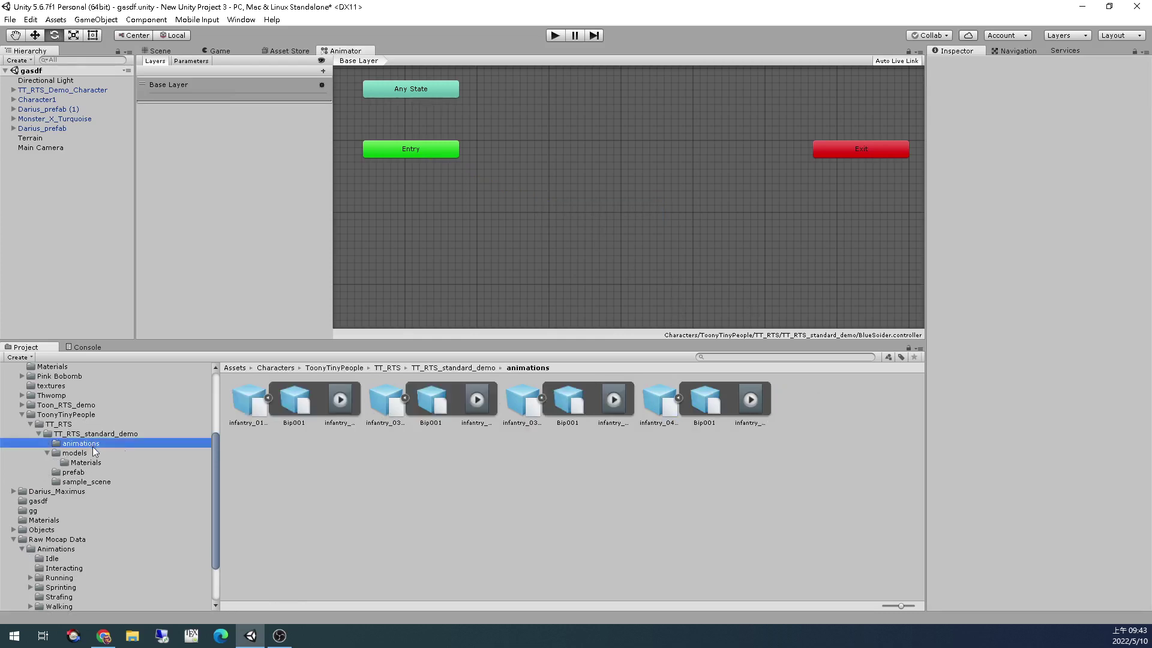
pyautogui.click(341, 399)
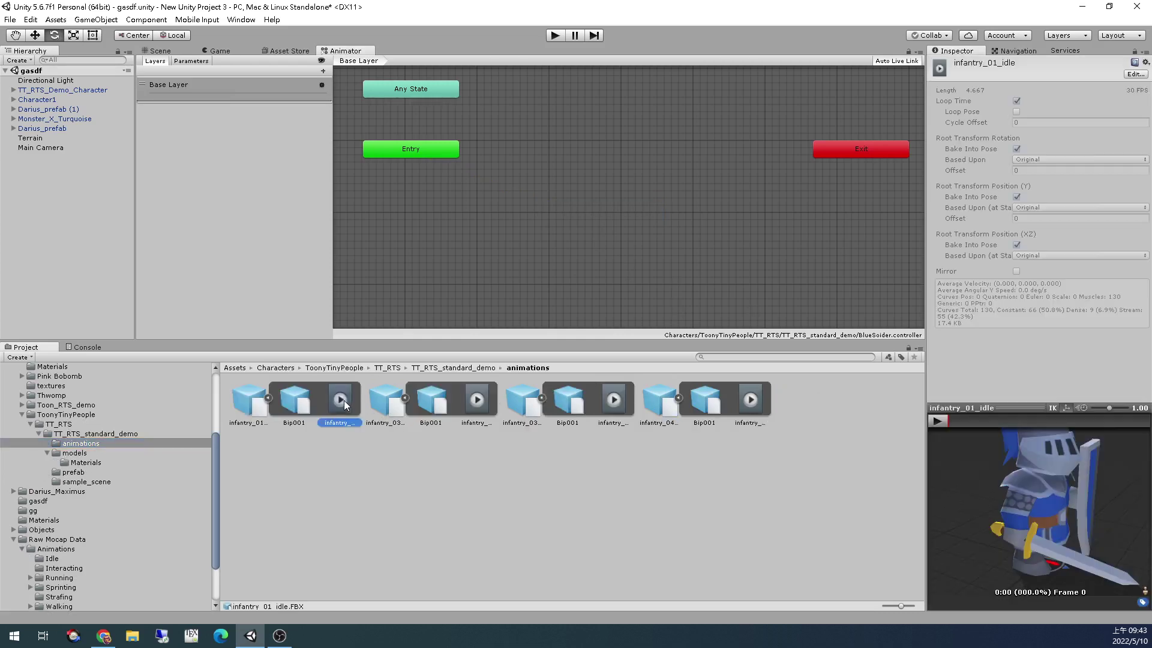
pyautogui.click(944, 423)
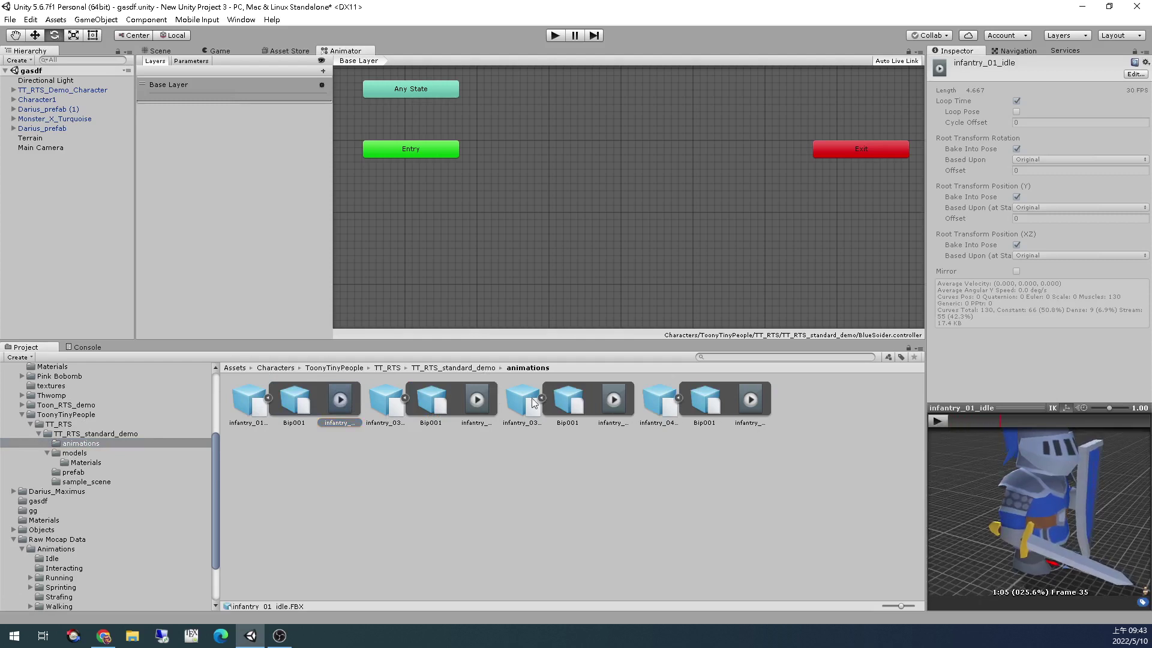
pyautogui.click(477, 399)
pyautogui.click(935, 422)
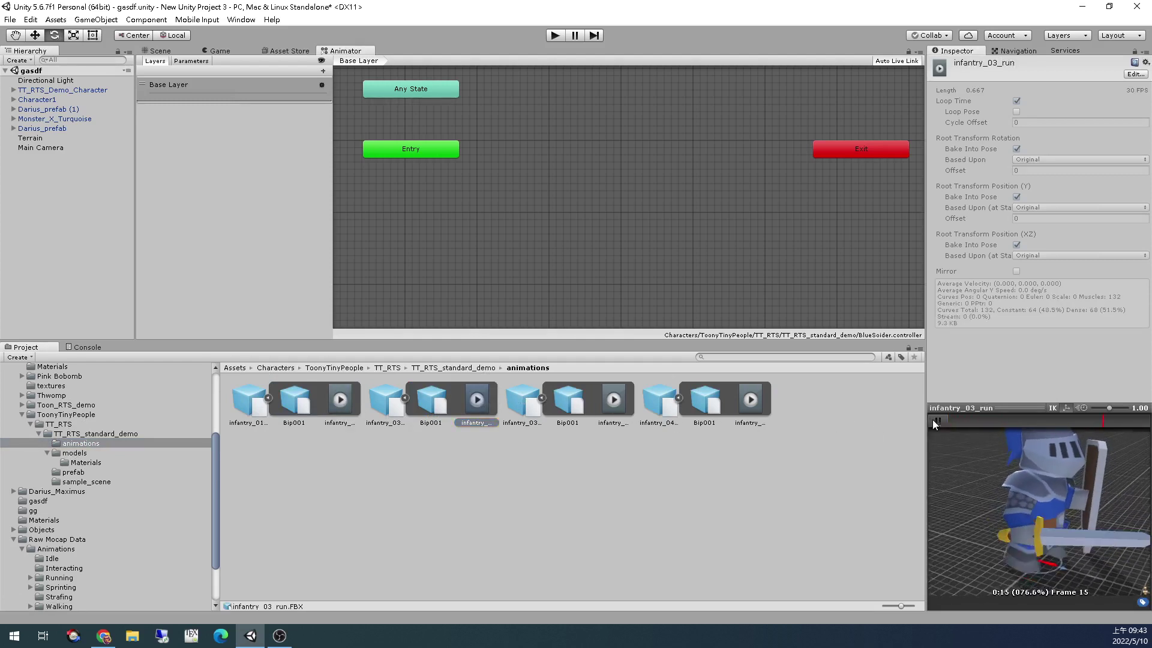
pyautogui.click(614, 399)
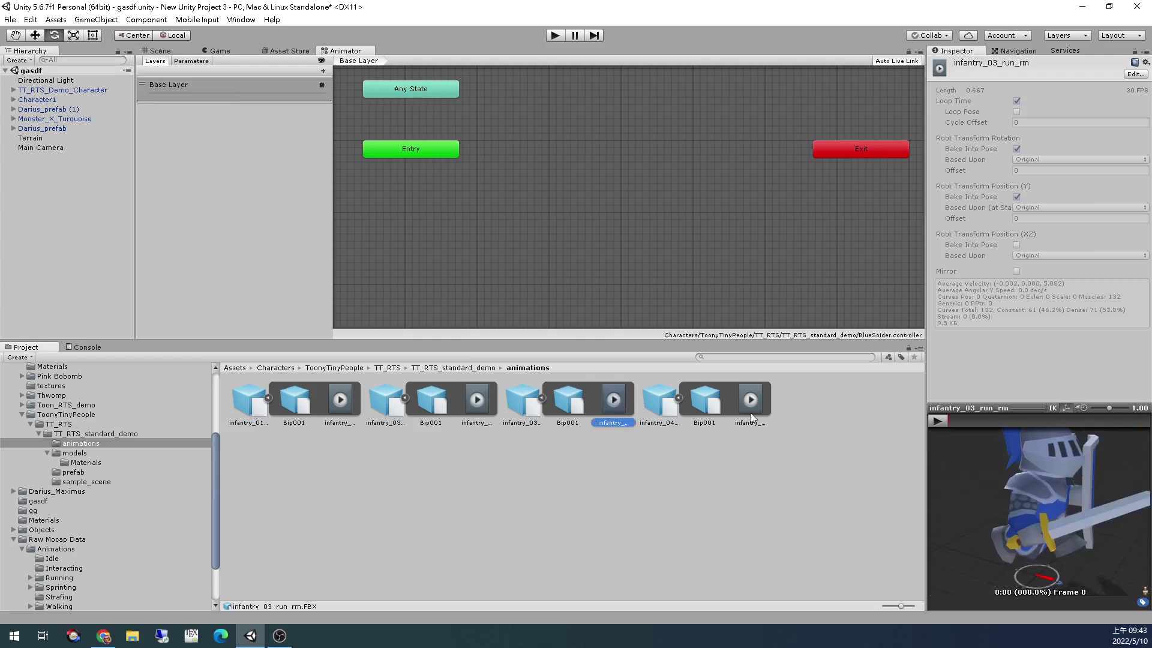
pyautogui.click(937, 422)
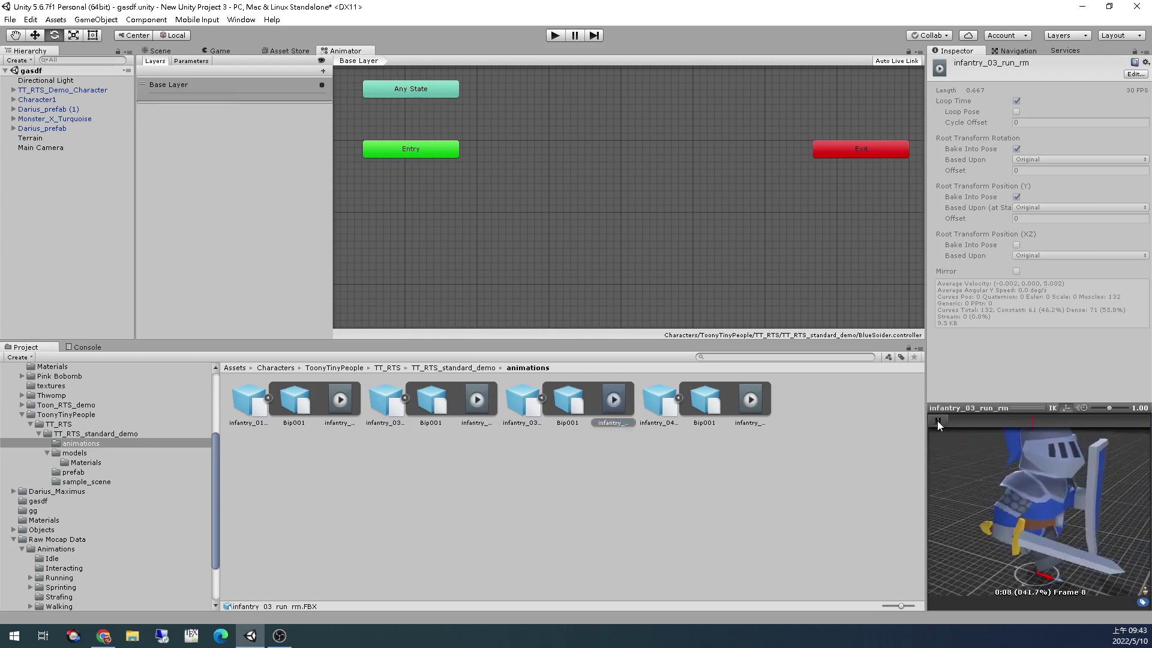
# Add the infantry_03_run clip as the default state of the BlueSoider controller, and delete the trial infantry_03_run_rm state
pyautogui.click(937, 421)
pyautogui.click(485, 398)
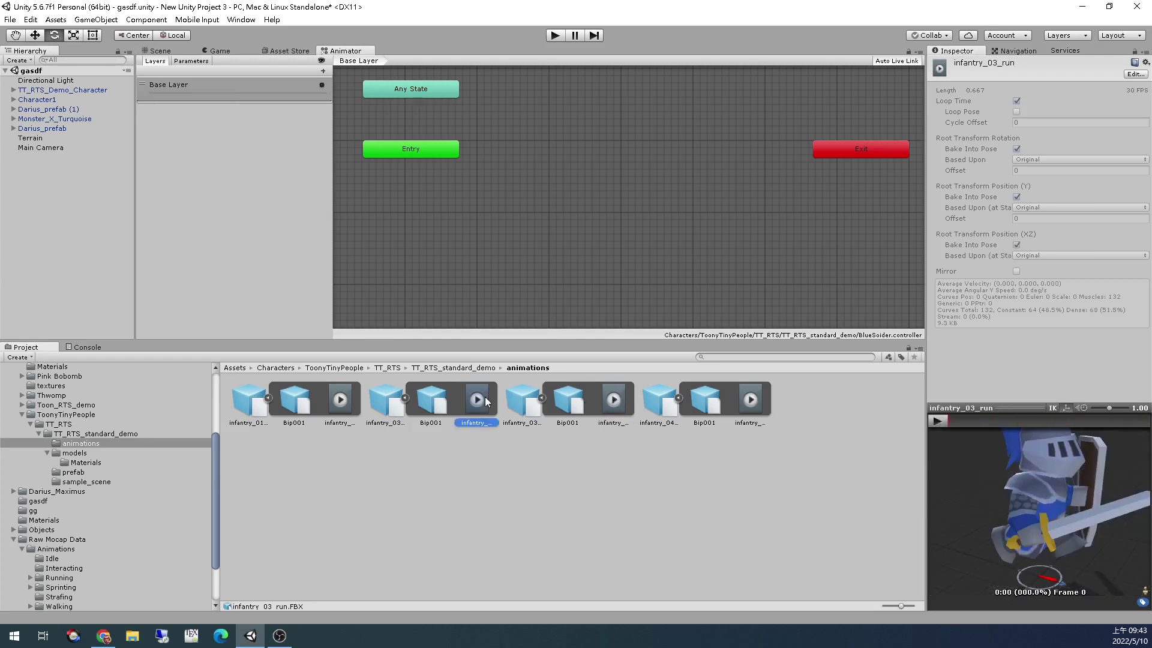
pyautogui.moveTo(486, 395); pyautogui.dragTo(514, 179)
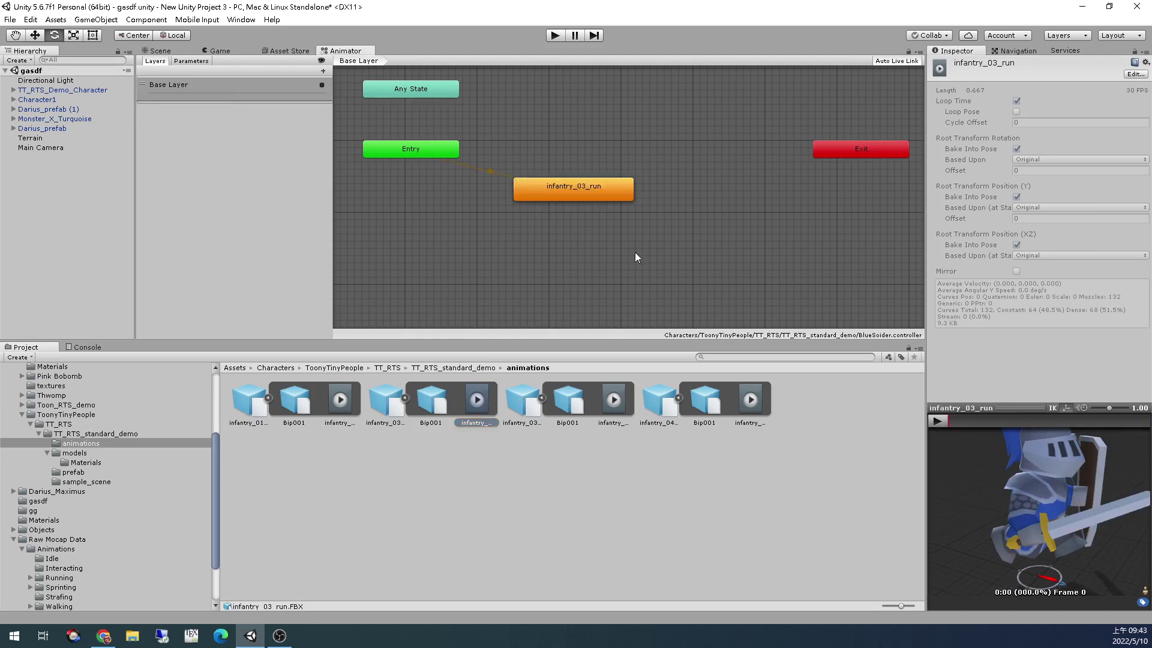
pyautogui.moveTo(624, 404); pyautogui.dragTo(591, 279)
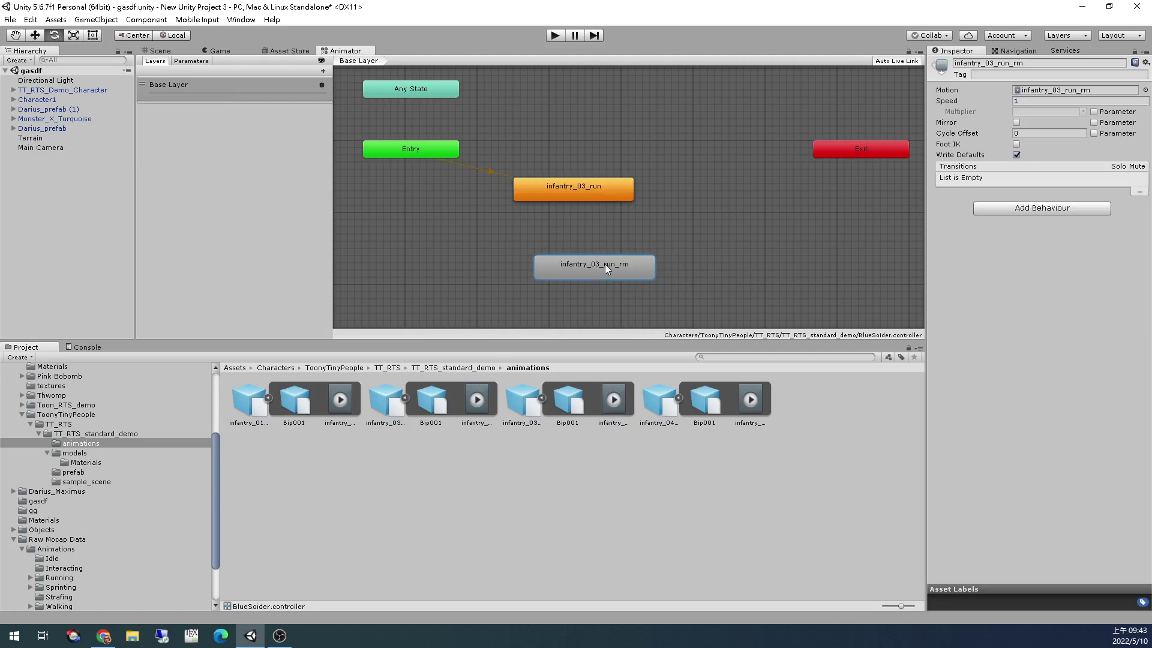
pyautogui.press('Delete')
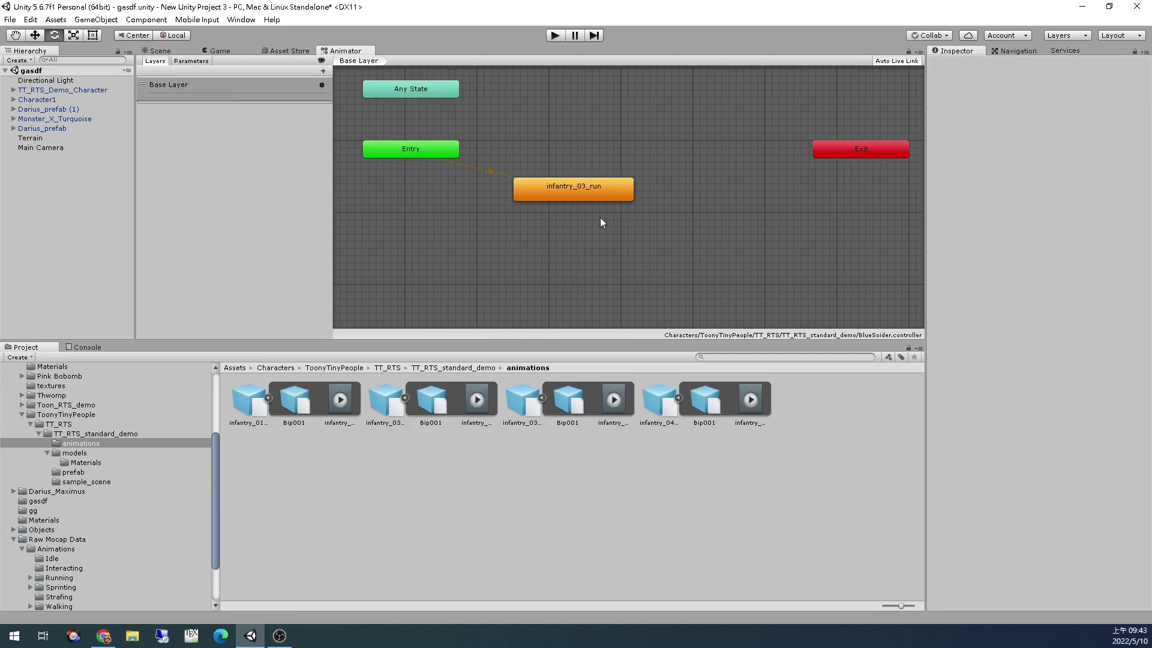
pyautogui.moveTo(600, 193)
pyautogui.mouseDown()
pyautogui.moveTo(537, 210)
pyautogui.moveTo(534, 223)
pyautogui.moveTo(617, 186)
pyautogui.mouseUp()
# Review the rig and animation import settings of the infantry_03_run state's source model
pyautogui.doubleClick(616, 185)
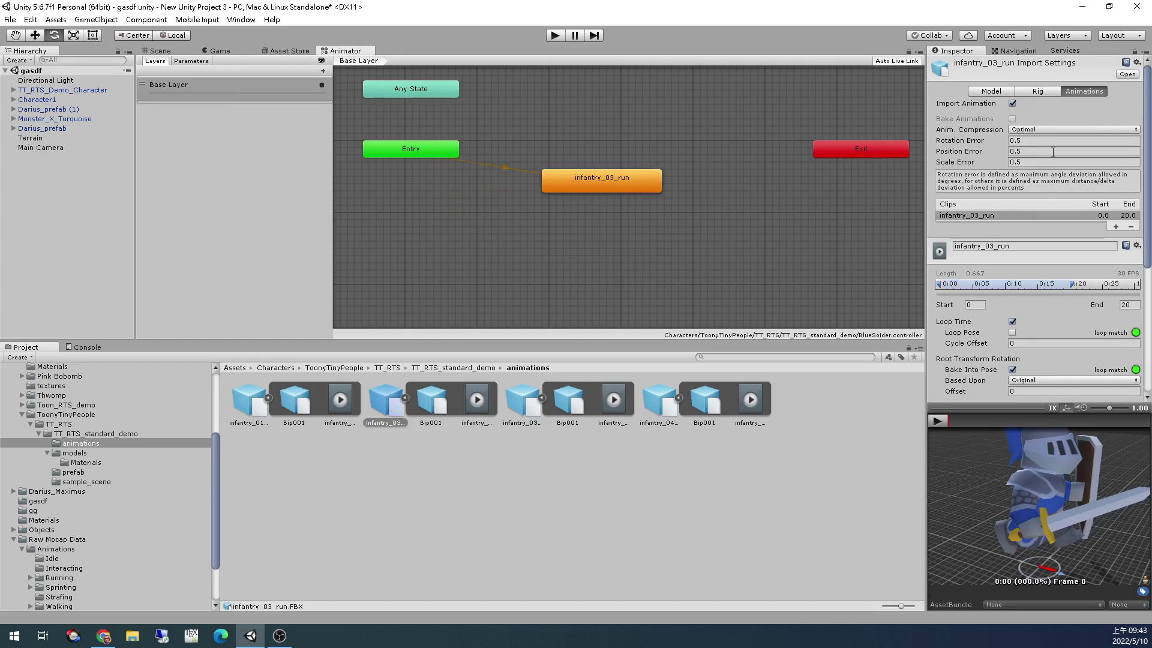
pyautogui.click(1003, 91)
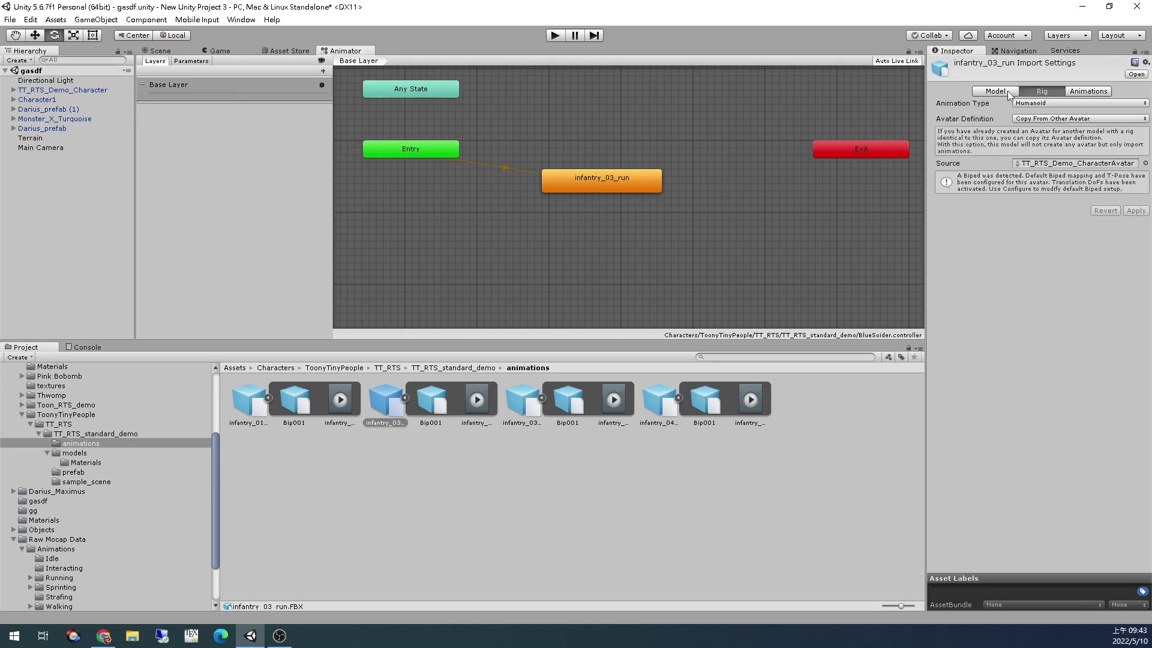
pyautogui.click(1089, 93)
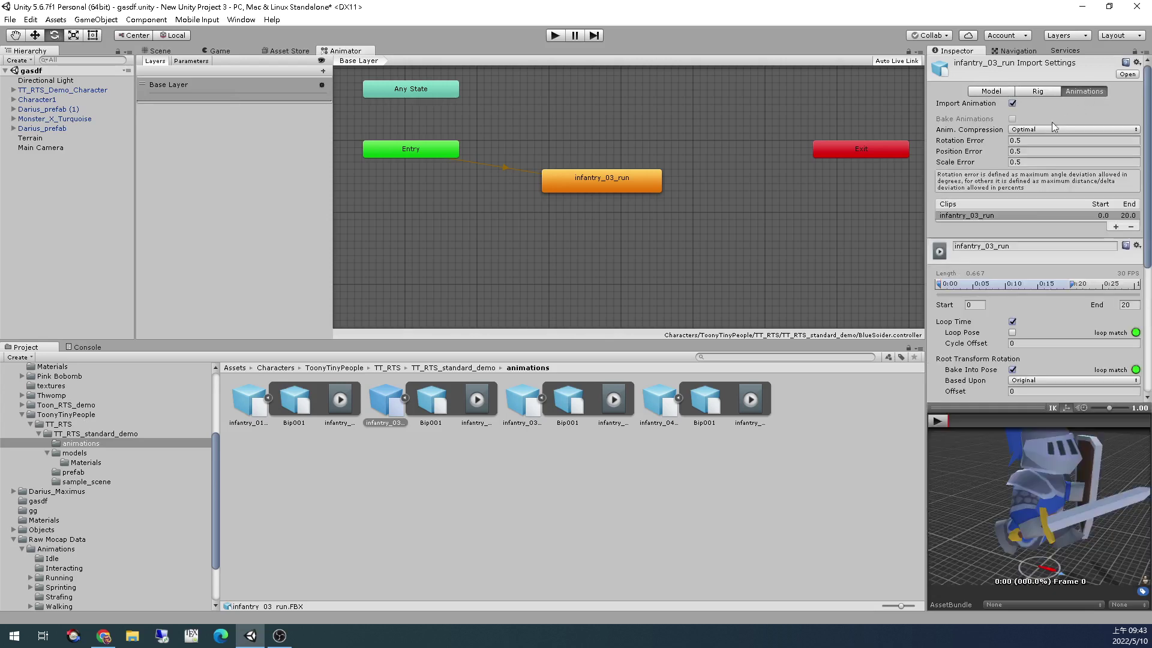
# Set the speed of the infantry_03_run state to 0.5
pyautogui.click(635, 180)
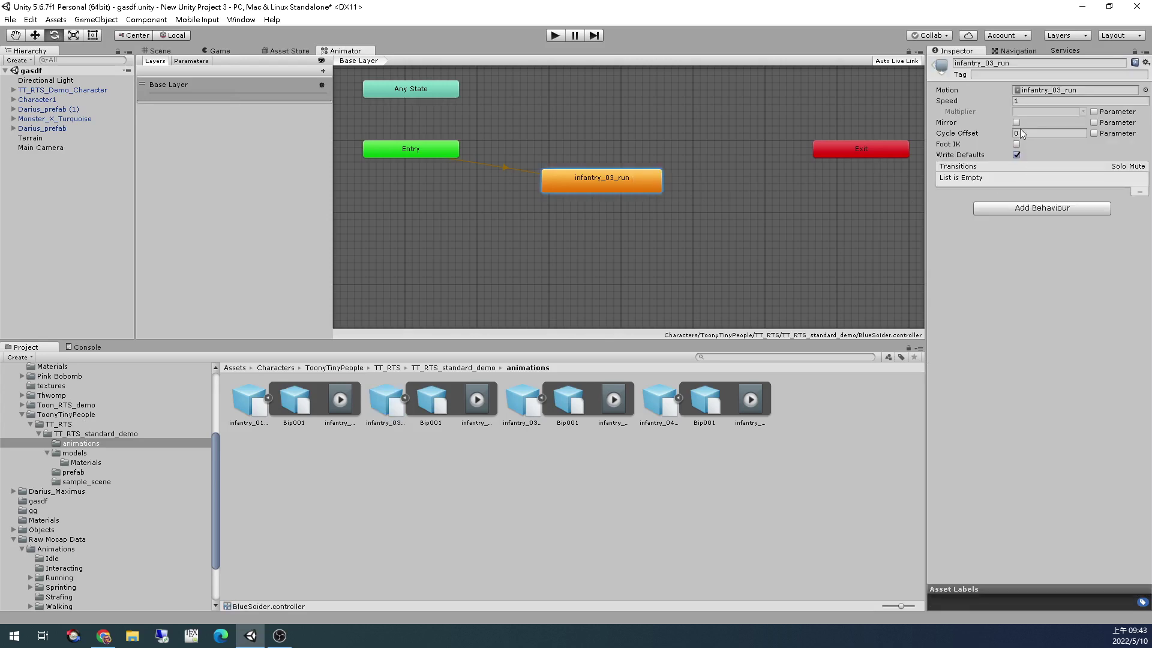
pyautogui.click(1025, 103)
pyautogui.click(593, 180)
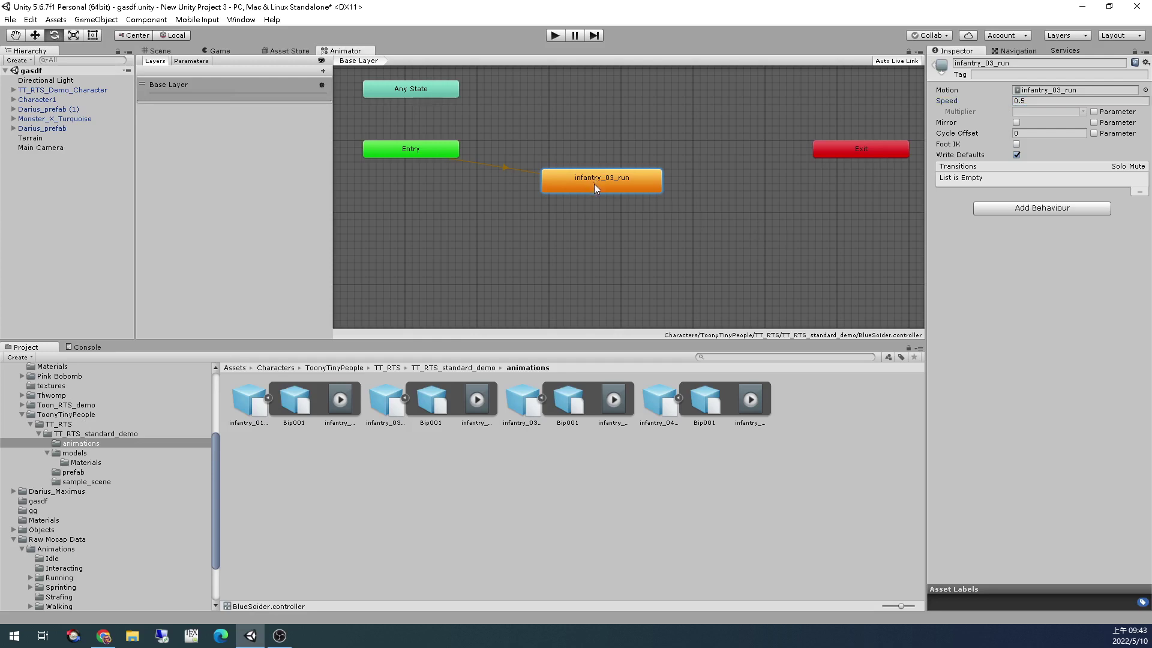
# Select the knight in the scene and run play mode to check its animation, then stop it
pyautogui.click(161, 51)
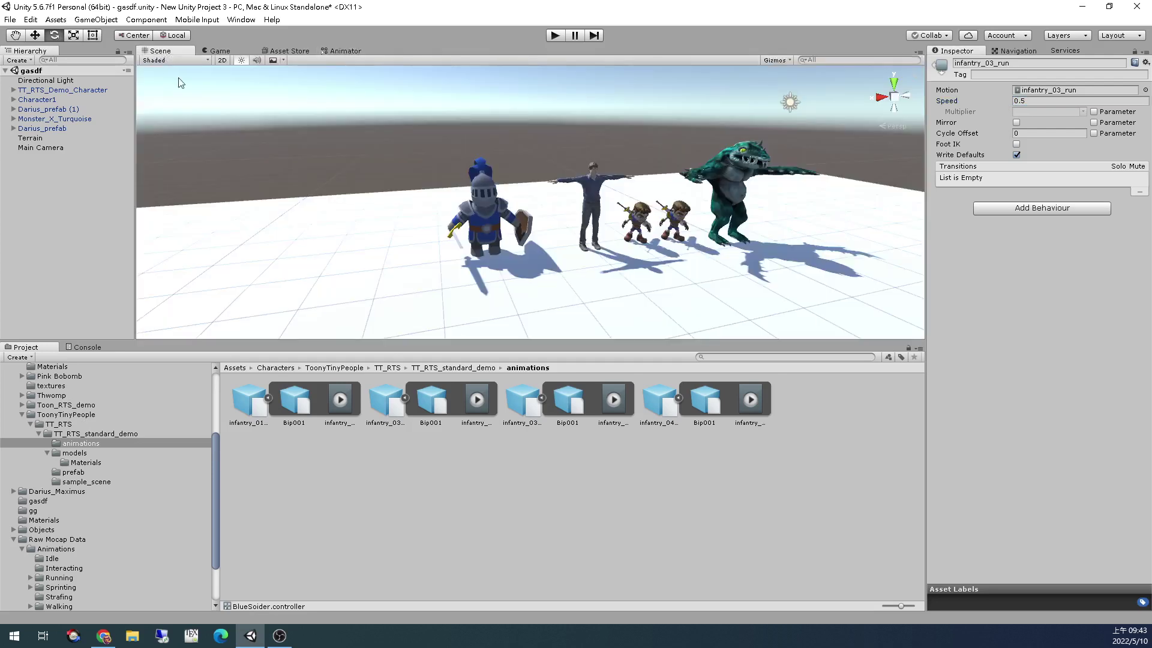
pyautogui.click(487, 235)
pyautogui.hotkey('ctrl', 'p')
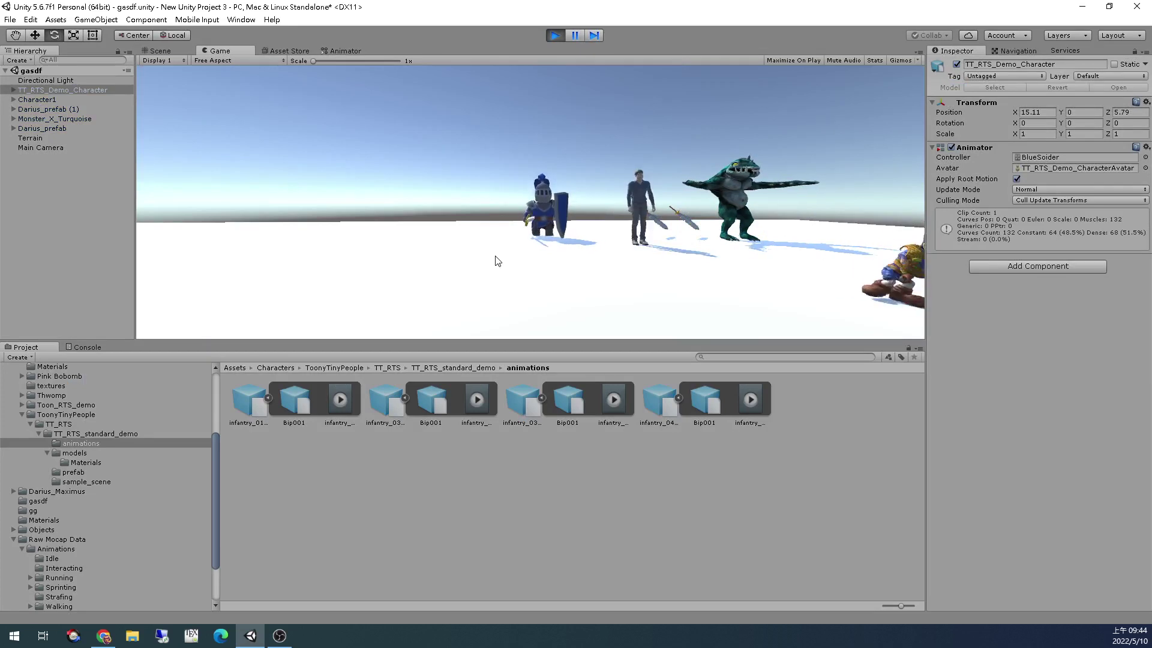
pyautogui.hotkey('ctrl', 'p')
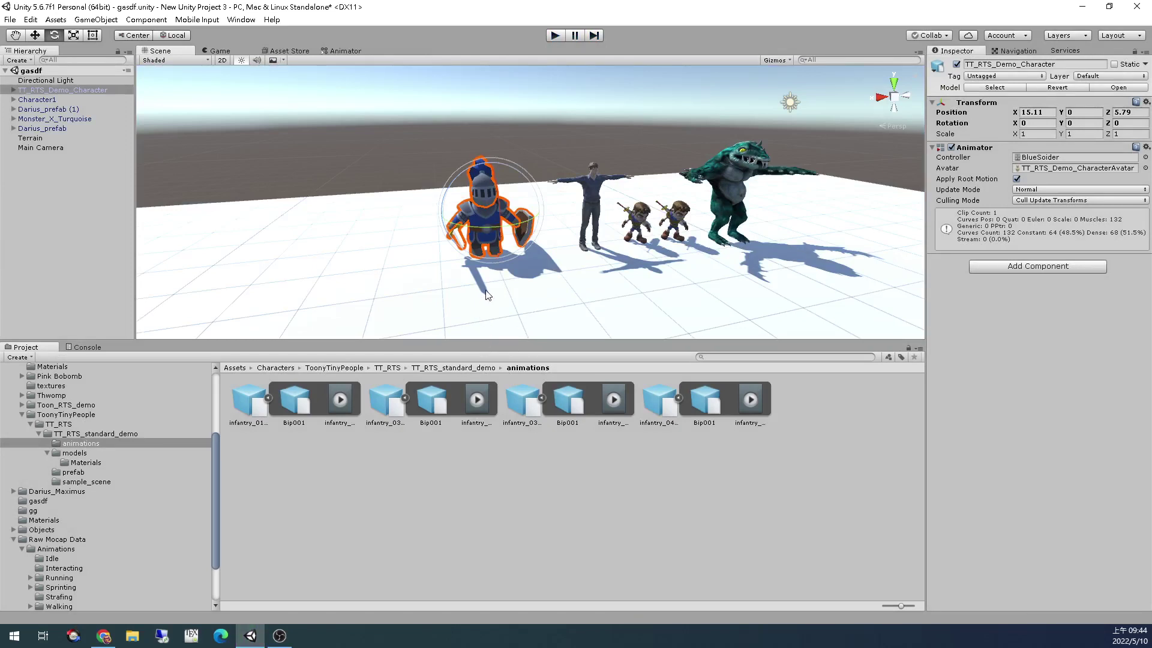
# Assign the sample_infantry controller from the sample_scene folder to the knight's Animator and test it in play mode
pyautogui.click(105, 435)
pyautogui.click(432, 411)
pyautogui.click(480, 220)
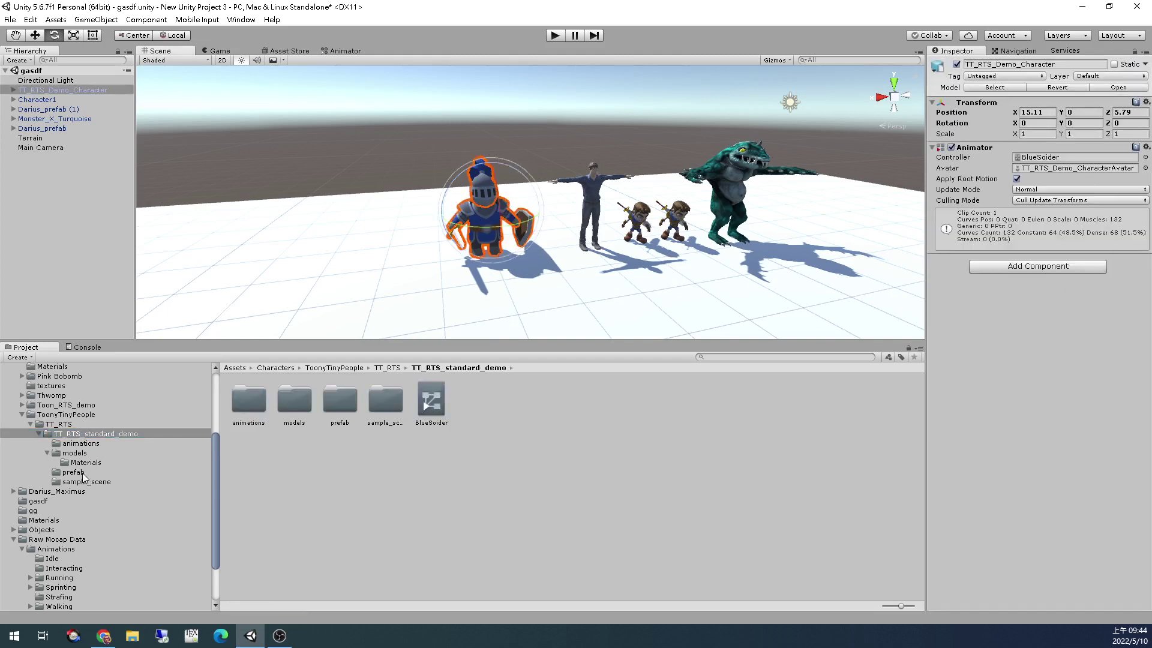
pyautogui.click(73, 472)
pyautogui.click(84, 482)
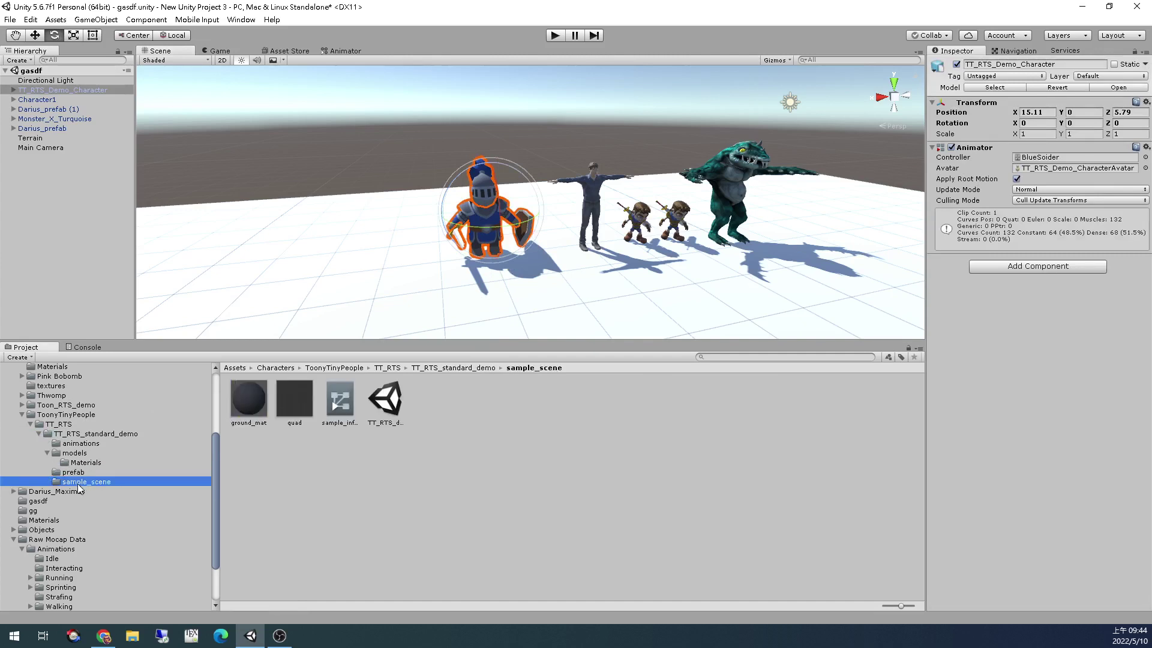
pyautogui.moveTo(339, 399); pyautogui.dragTo(1076, 159)
pyautogui.hotkey('ctrl', 'p')
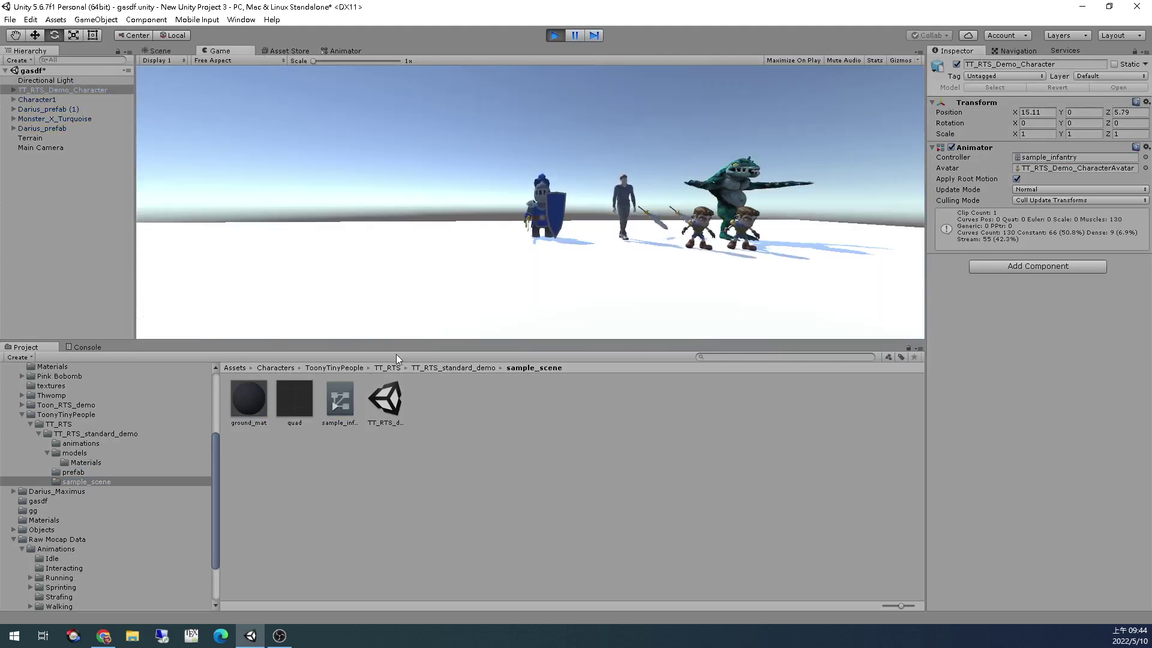
pyautogui.hotkey('ctrl', 'p')
# Open the sample_infantry controller, reposition its infantry_01_idle state and add the infantry_03_run_rm clip as a new state
pyautogui.doubleClick(342, 416)
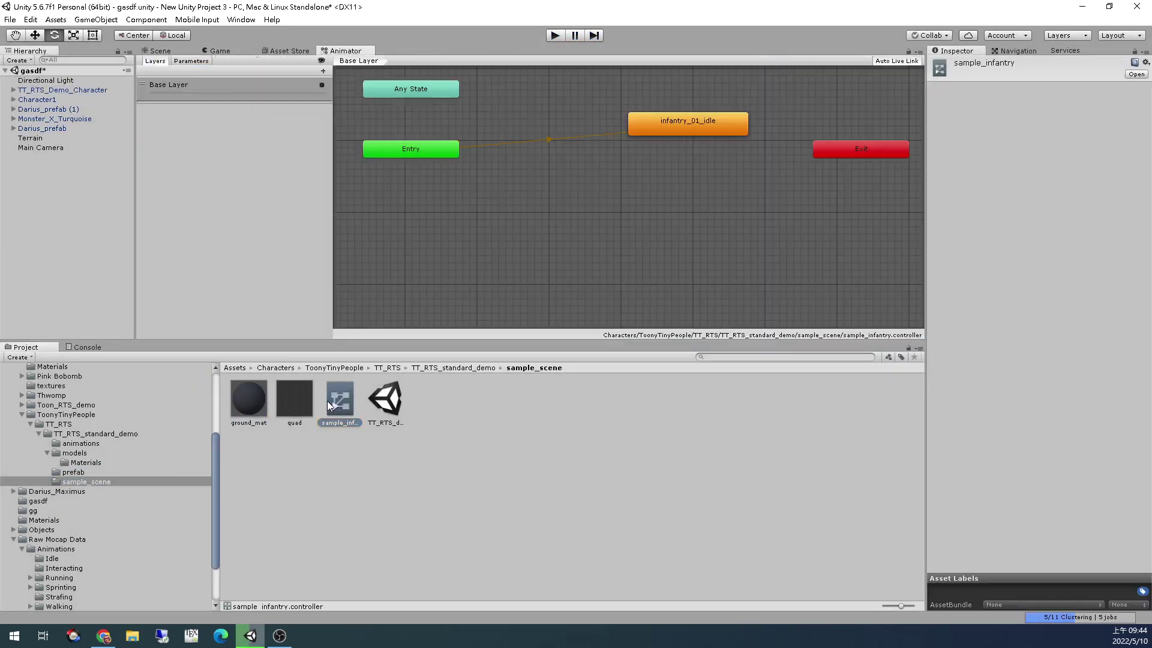
pyautogui.click(618, 160)
pyautogui.moveTo(618, 160); pyautogui.dragTo(610, 167)
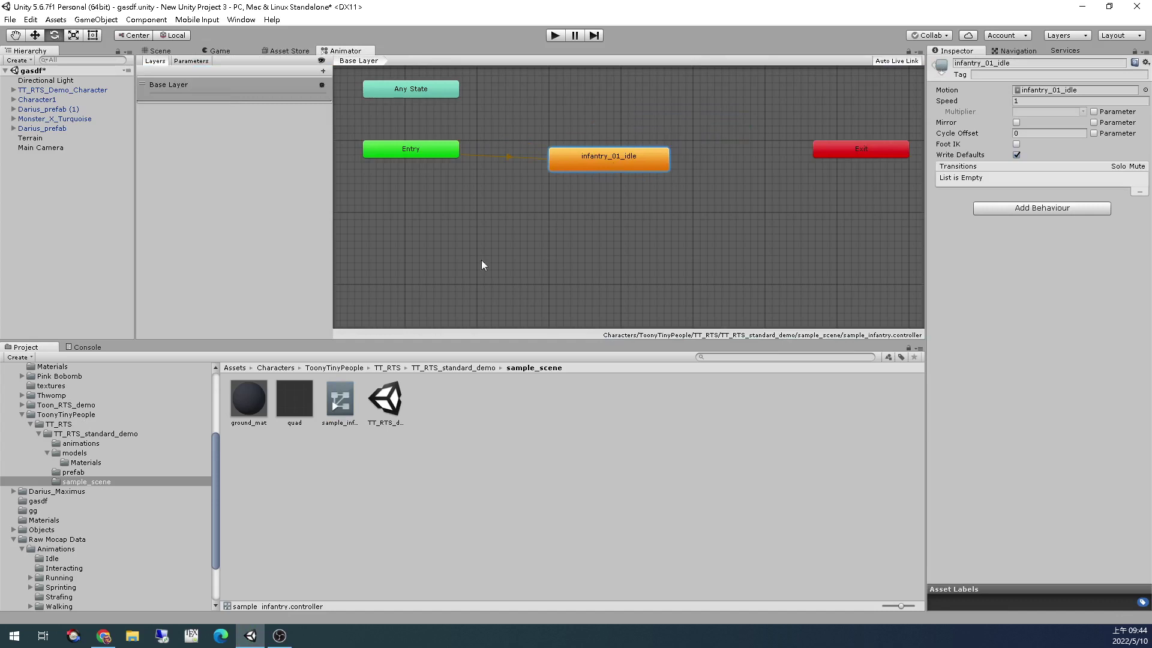
pyautogui.click(78, 453)
pyautogui.click(79, 444)
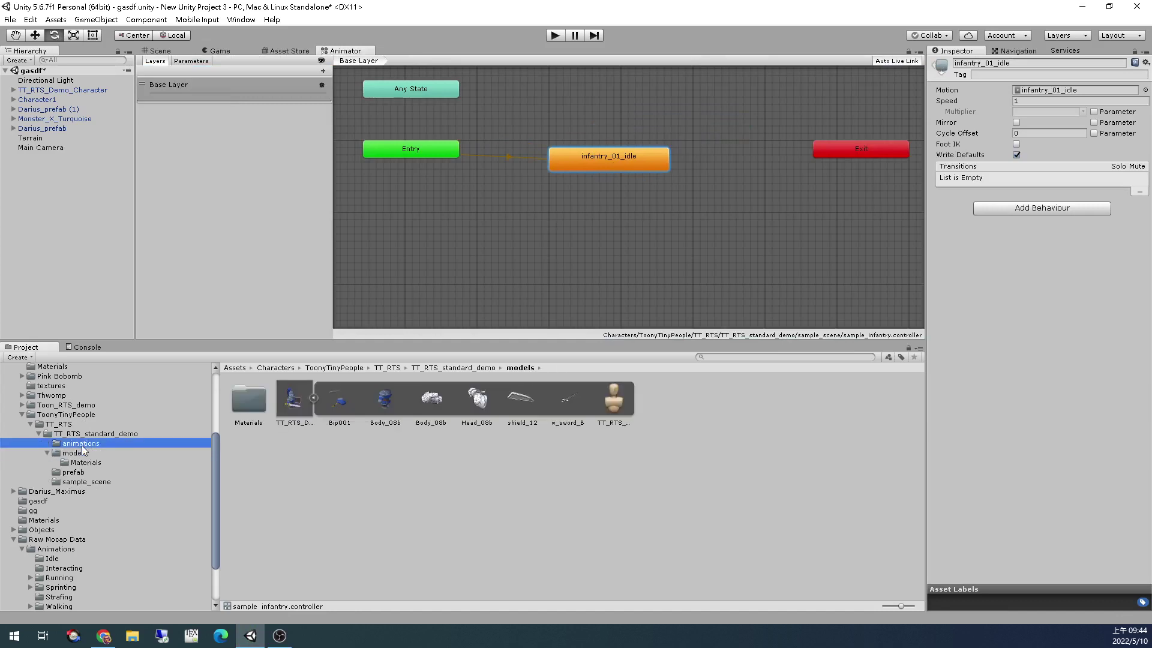
pyautogui.moveTo(614, 405); pyautogui.dragTo(597, 231)
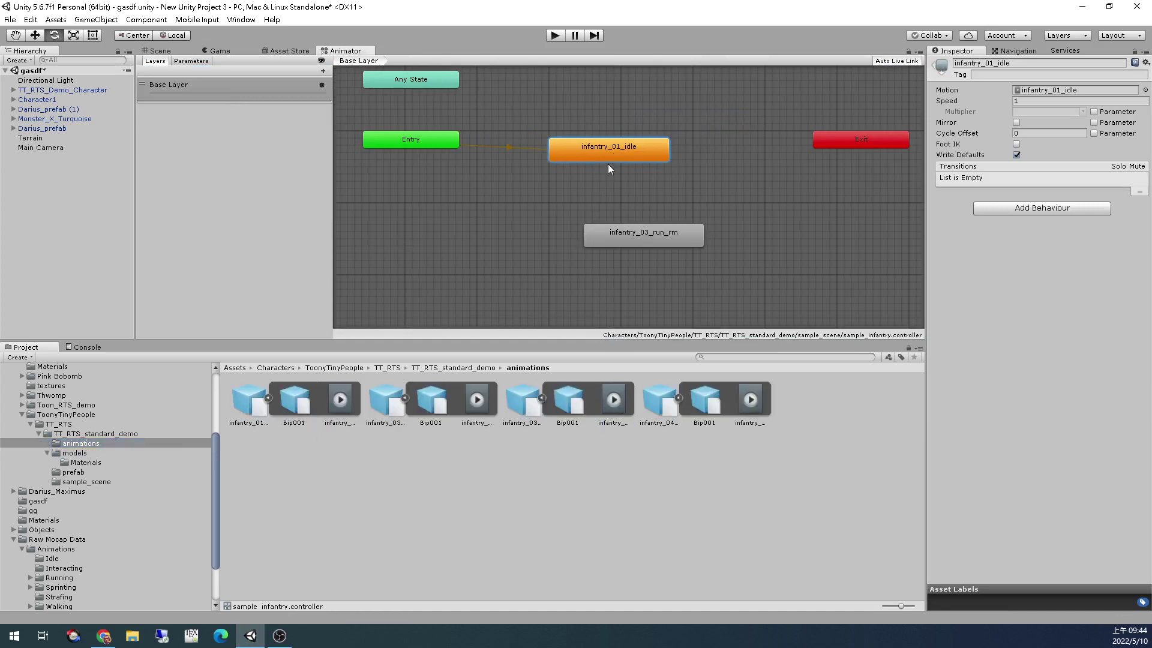
# Create transitions in both directions between the infantry_01_idle and infantry_03_run_rm states
pyautogui.rightClick(613, 153)
pyautogui.click(621, 159)
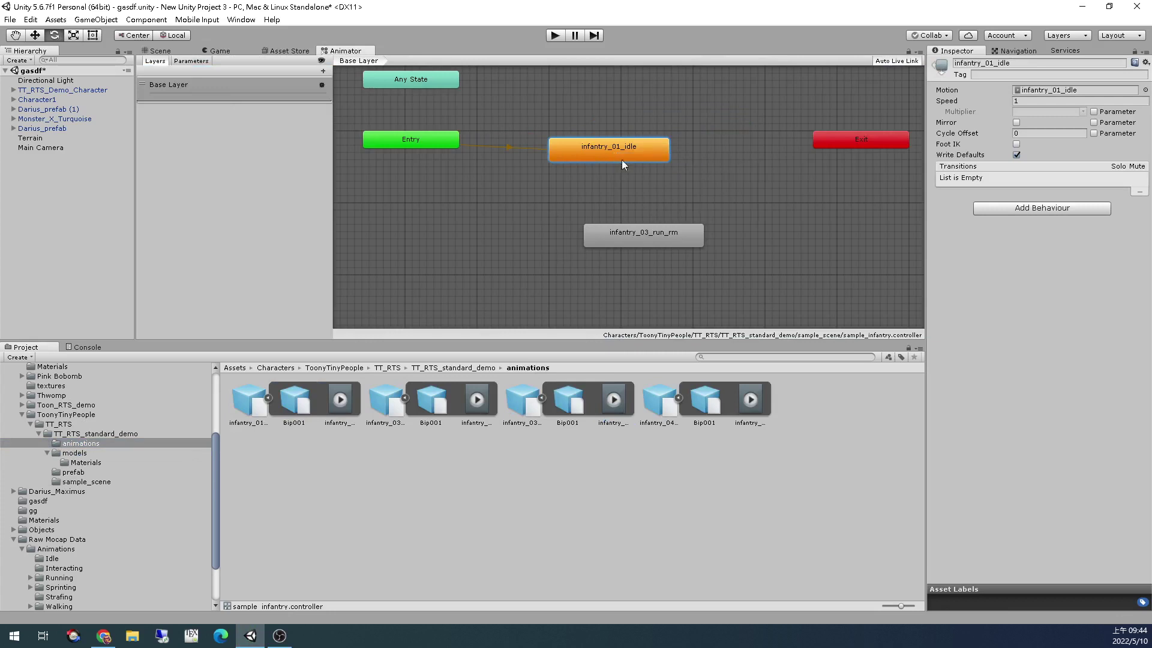
pyautogui.click(631, 235)
pyautogui.rightClick(618, 240)
pyautogui.click(637, 248)
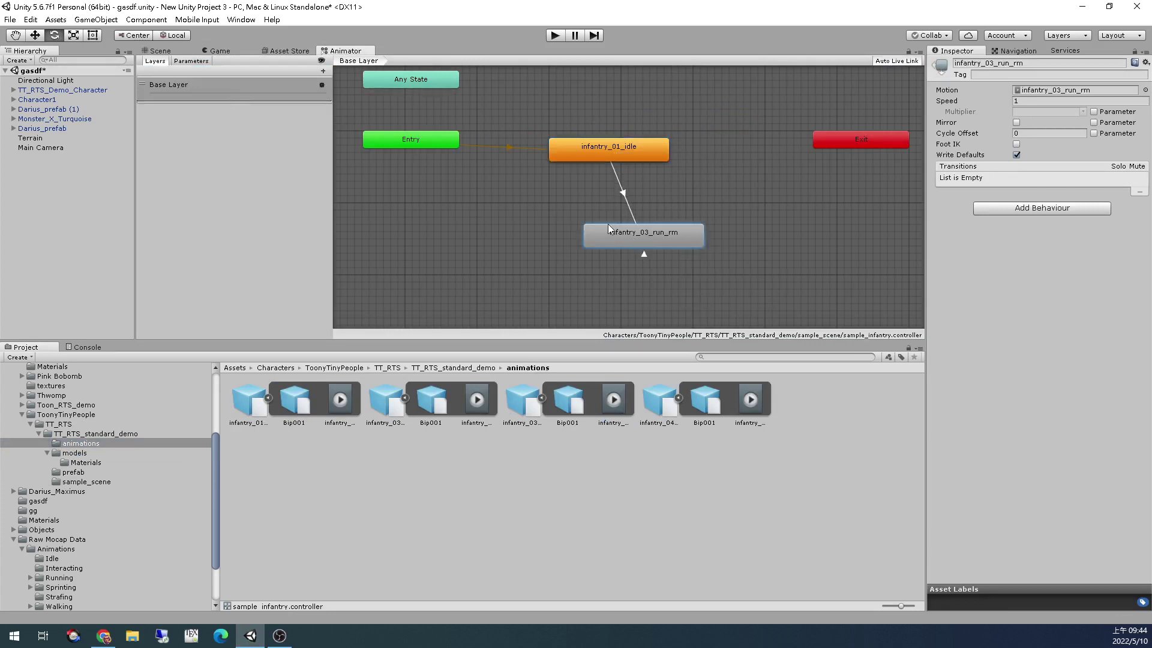
pyautogui.click(592, 152)
# Run play mode to check the knight switching between idle and run, and return to the scene view
pyautogui.hotkey('ctrl', 'p')
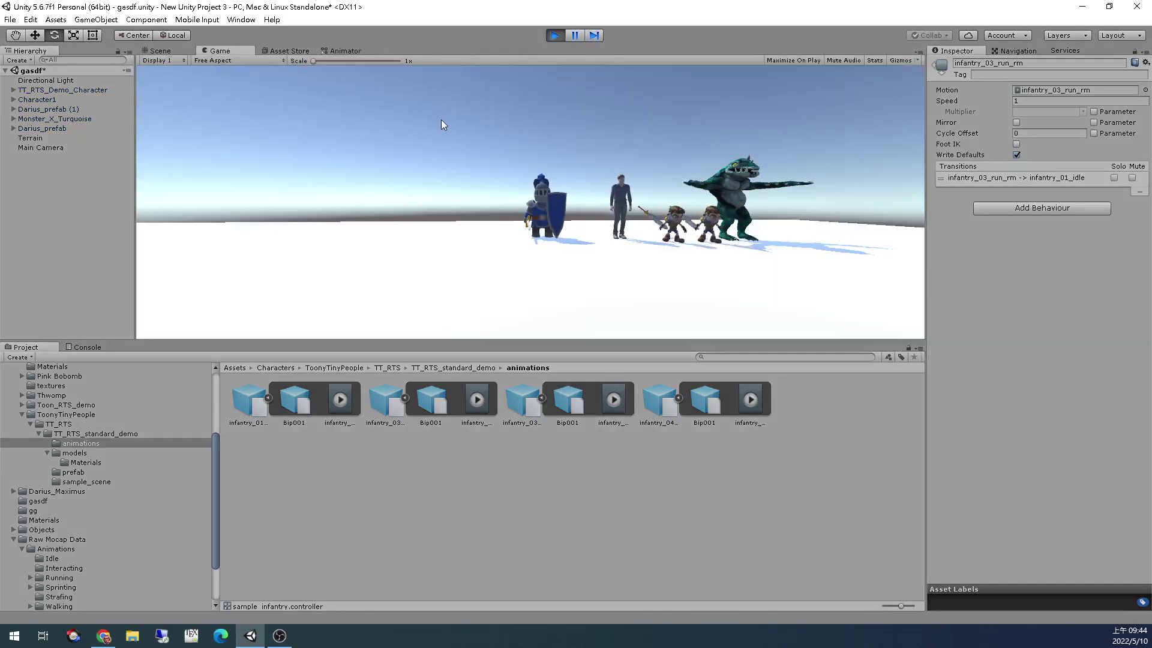
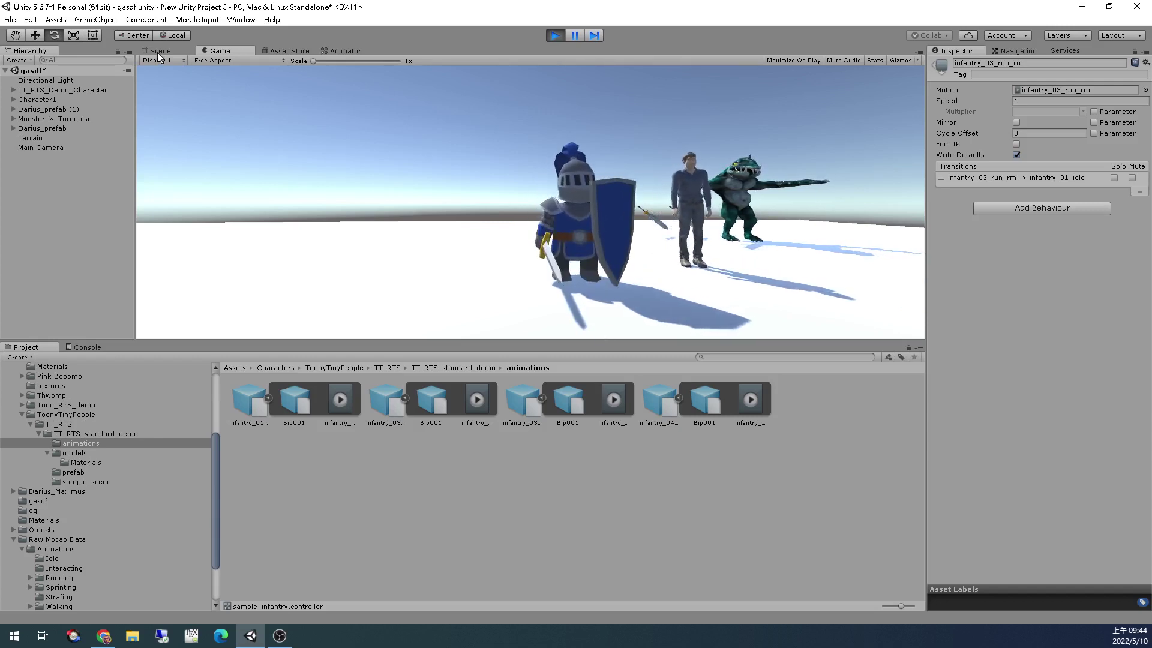
pyautogui.hotkey('ctrl', 'p')
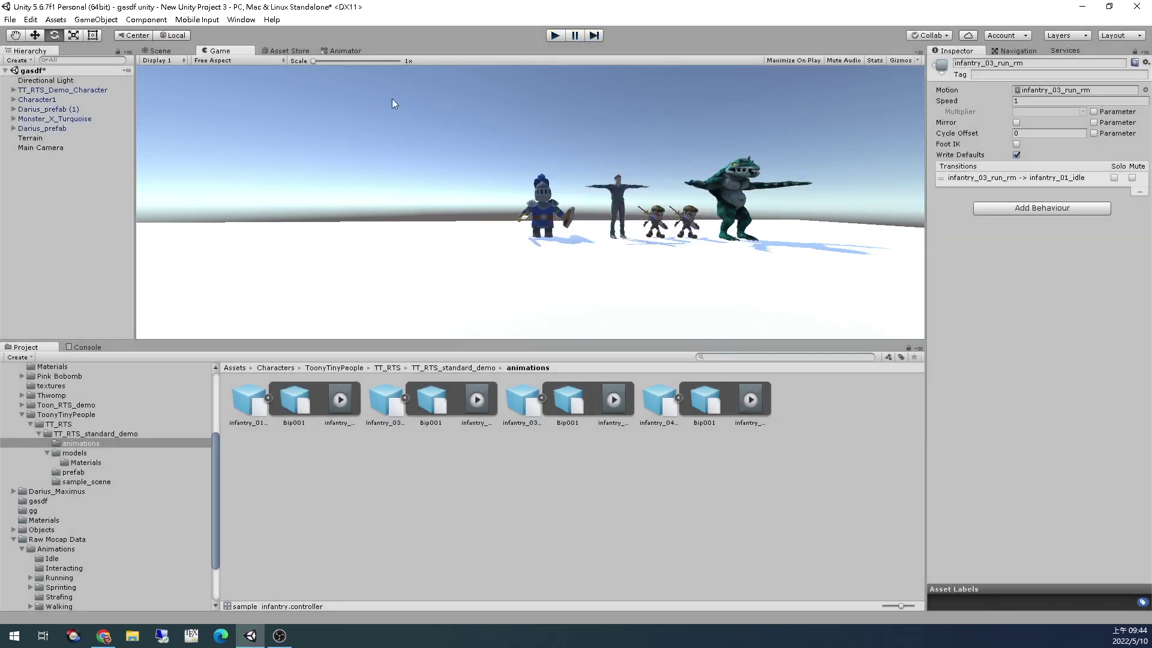
pyautogui.click(159, 51)
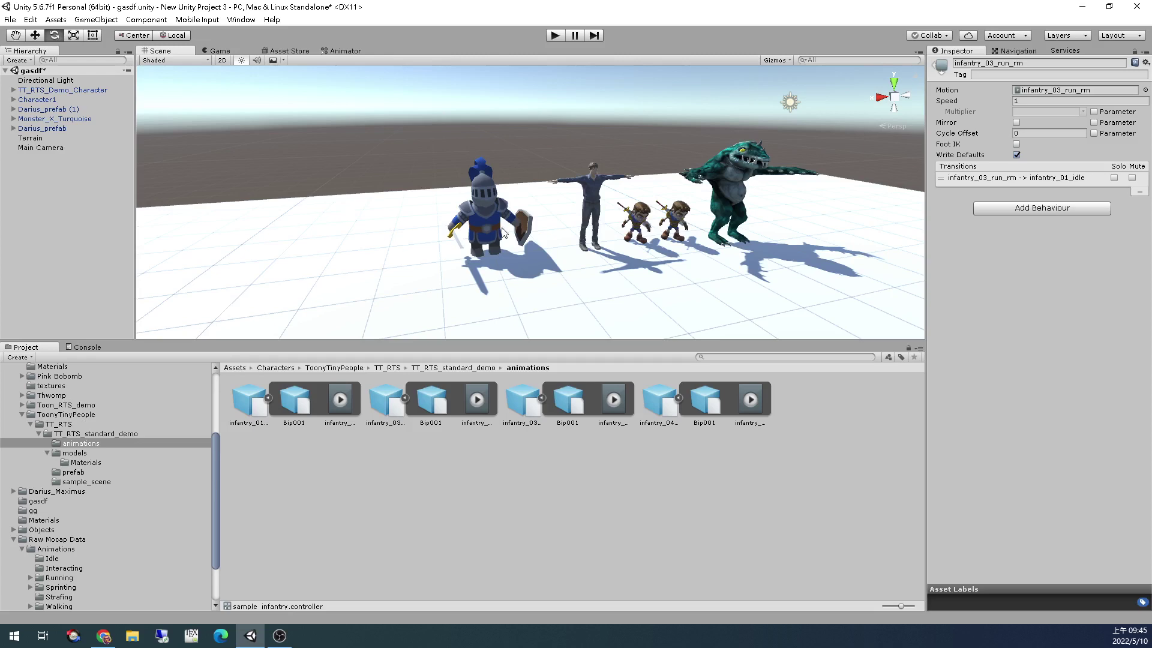
# Look through the TT_RTS_standard_demo subfolders and compare where the BlueSoider and sample_infantry controllers are stored
pyautogui.click(73, 464)
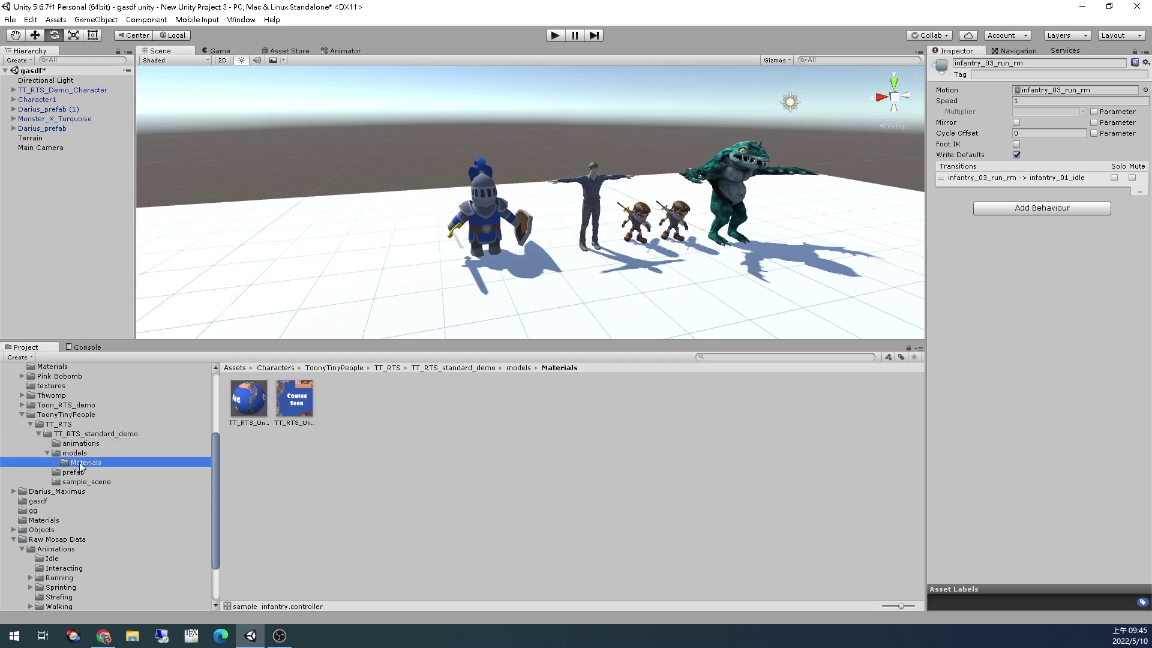
pyautogui.click(82, 443)
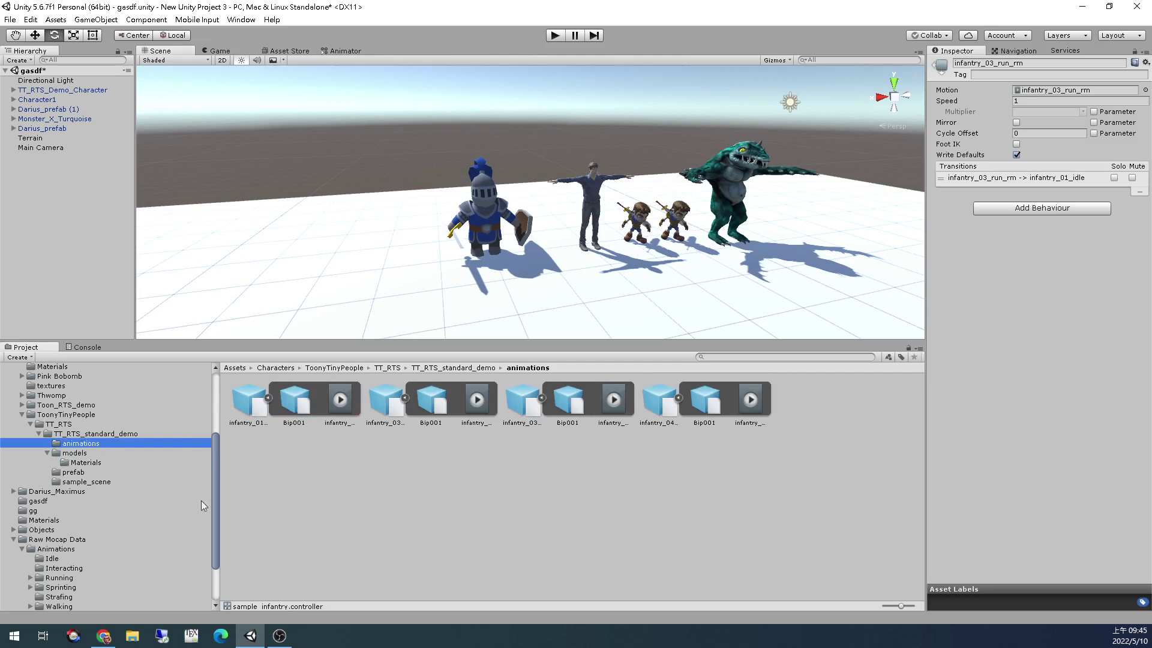
pyautogui.click(71, 473)
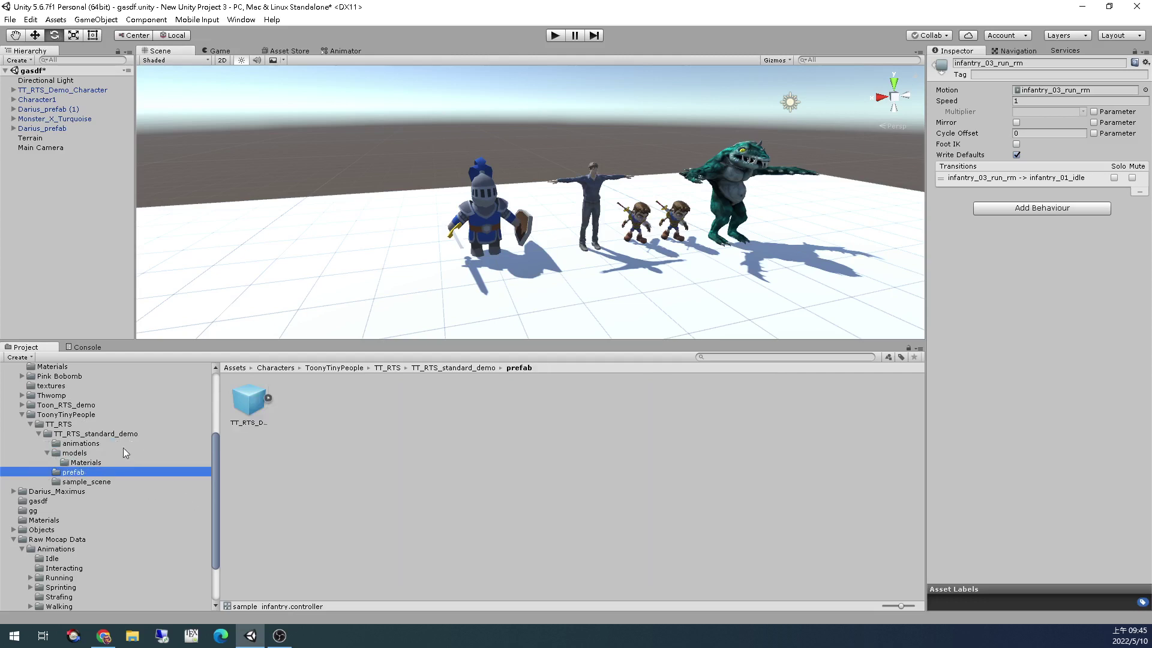
pyautogui.click(78, 444)
pyautogui.click(100, 439)
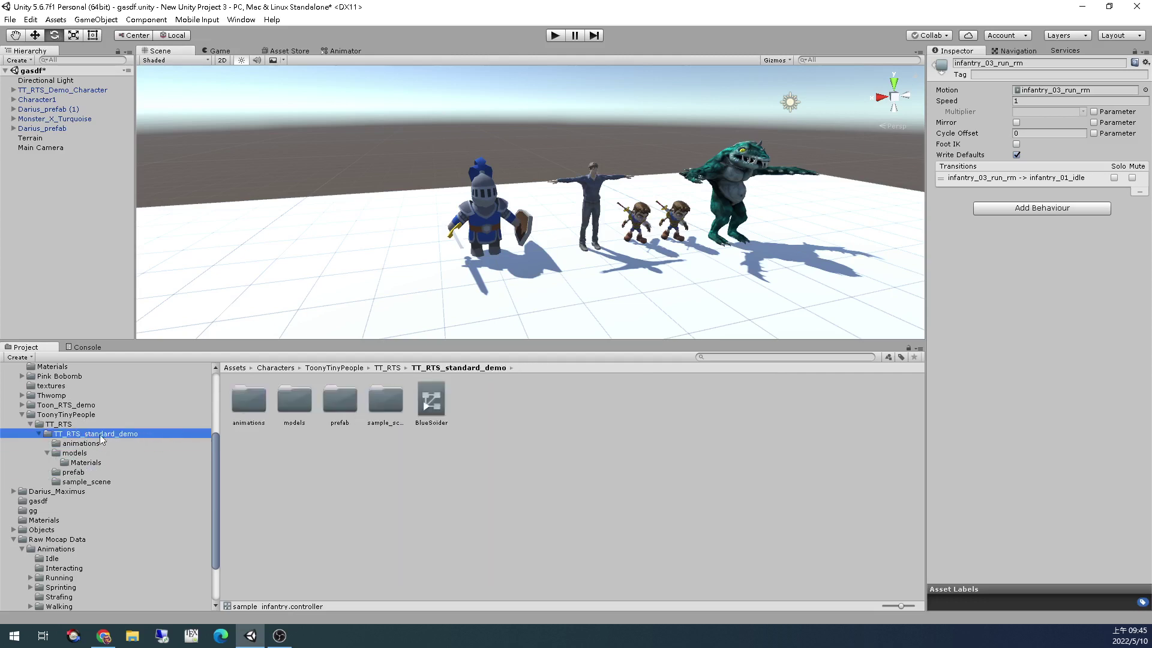
pyautogui.click(432, 400)
pyautogui.click(70, 481)
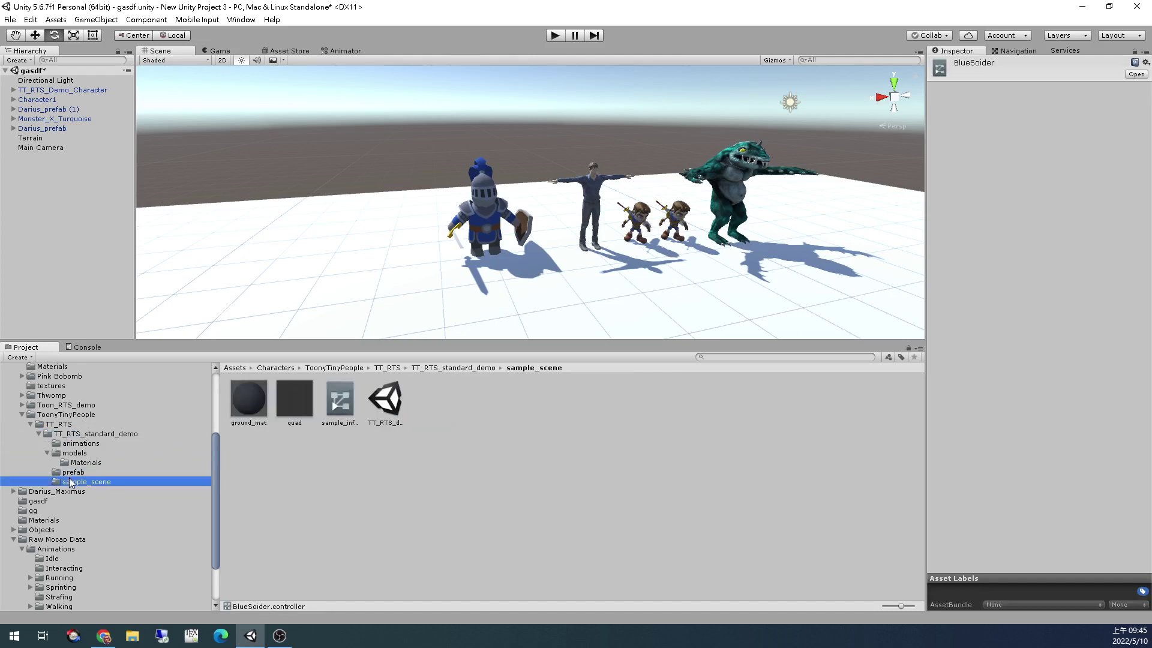
pyautogui.click(342, 397)
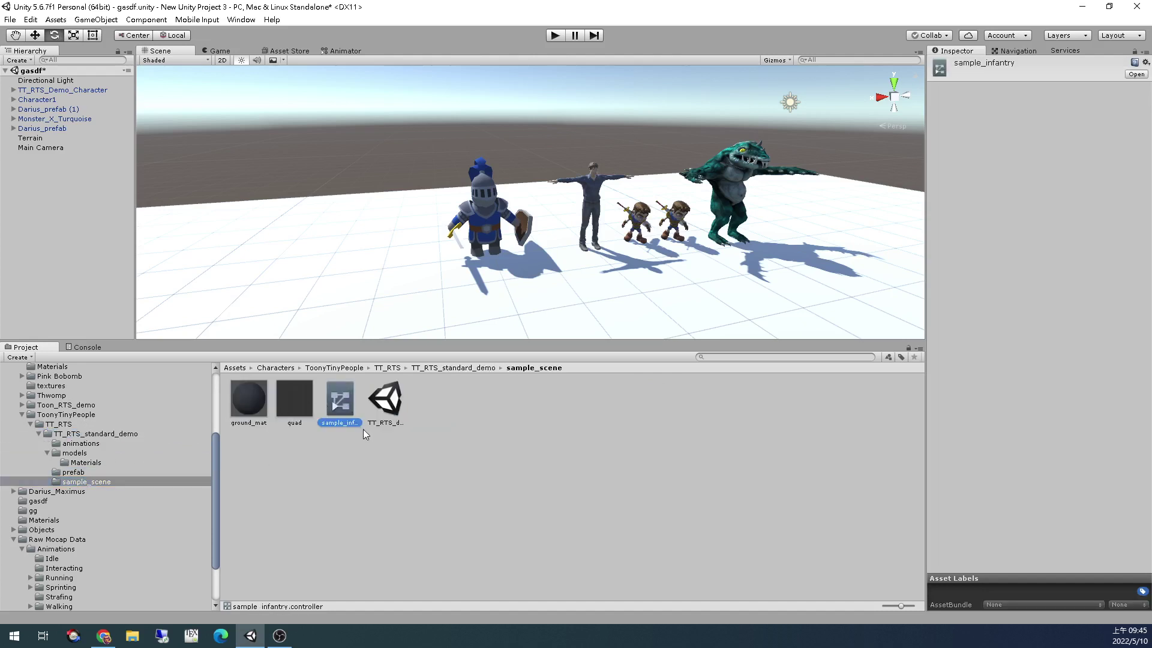
pyautogui.click(116, 434)
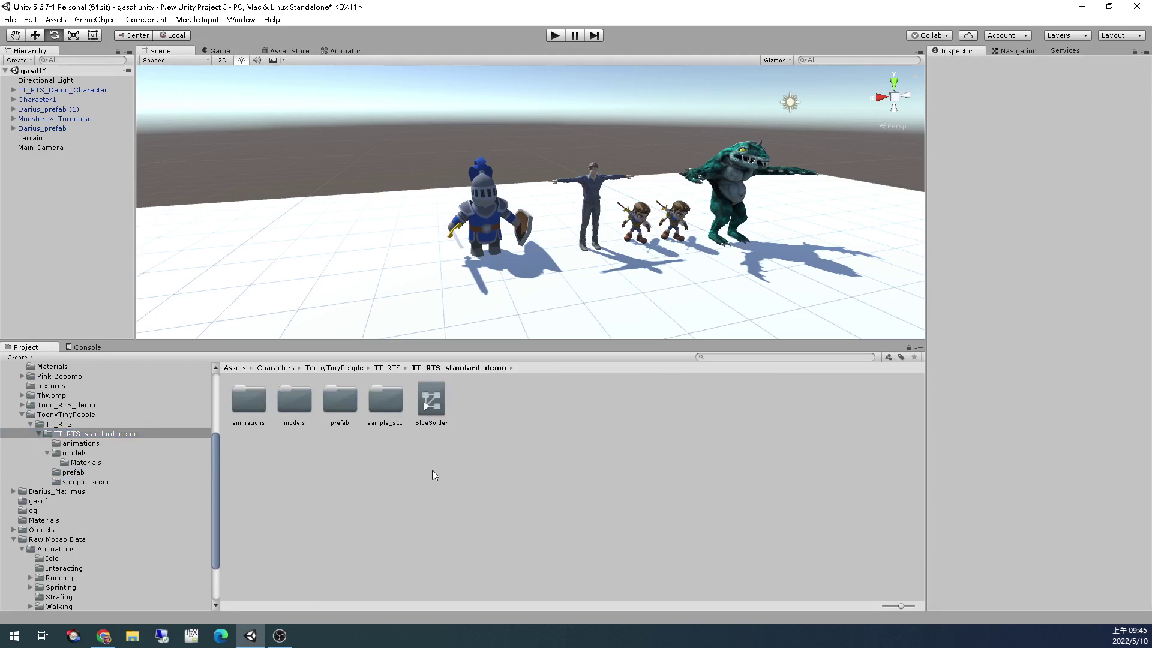
# Duplicate the sample_infantry controller and move the copy from sample_scene into the TT_RTS_standard_demo folder
pyautogui.click(73, 482)
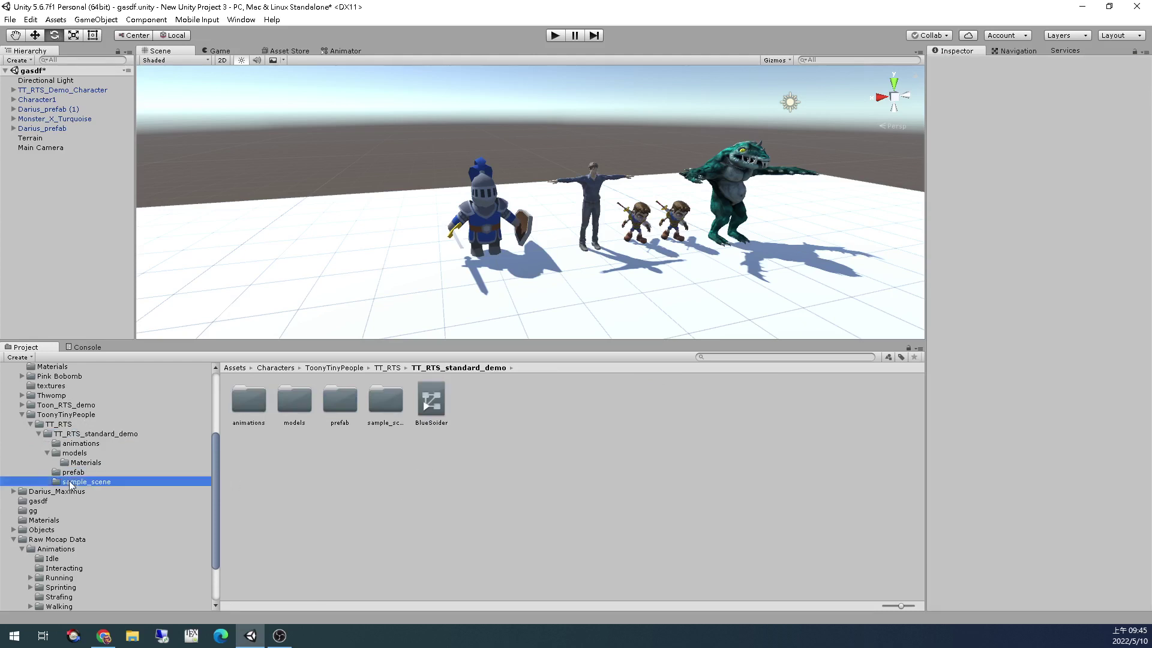
pyautogui.click(341, 405)
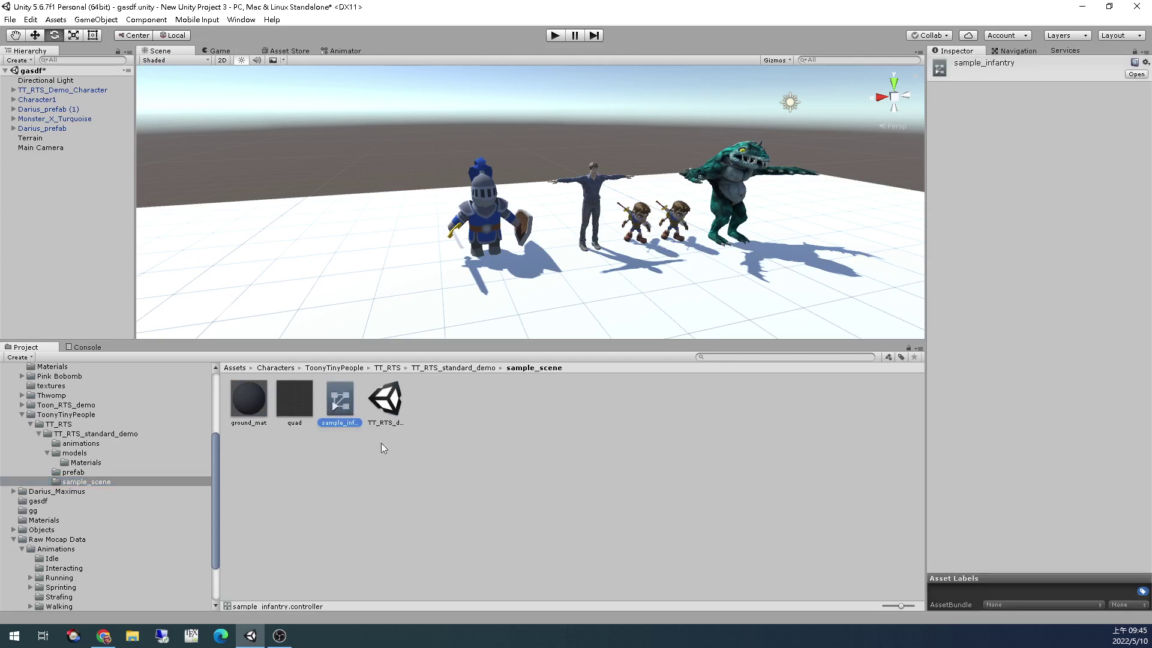
pyautogui.hotkey('ctrl', 'd')
pyautogui.moveTo(170, 447); pyautogui.dragTo(160, 441)
pyautogui.click(121, 433)
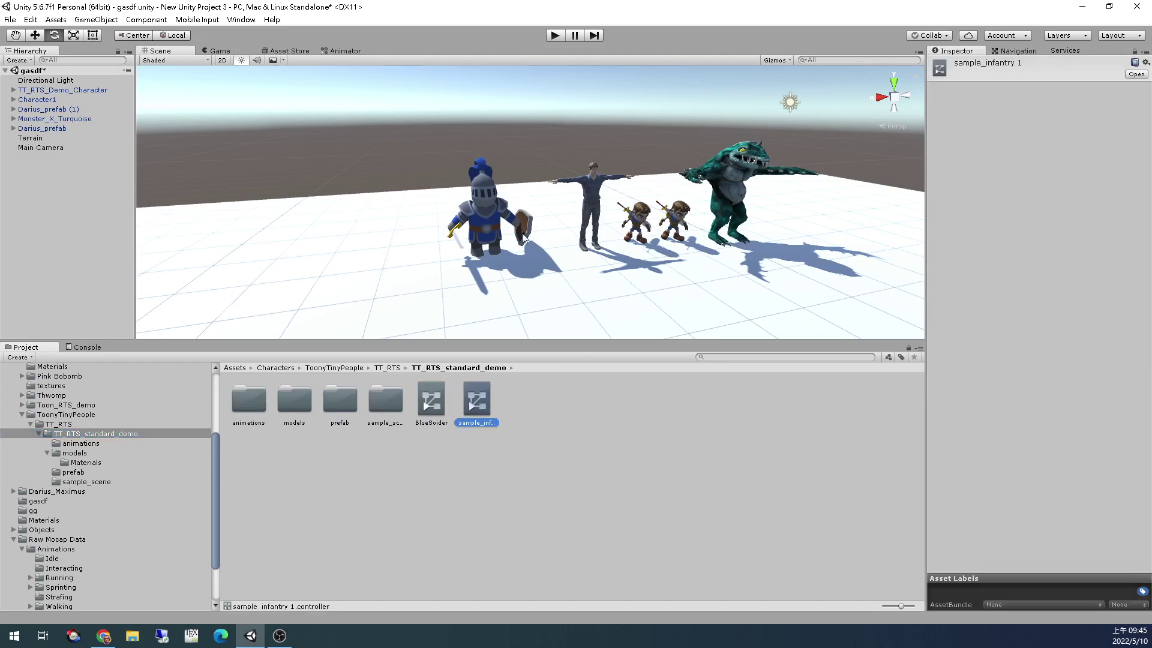
# Rename the copied infantry controller in TT_RTS_standard_demo as ModAn
pyautogui.click(487, 219)
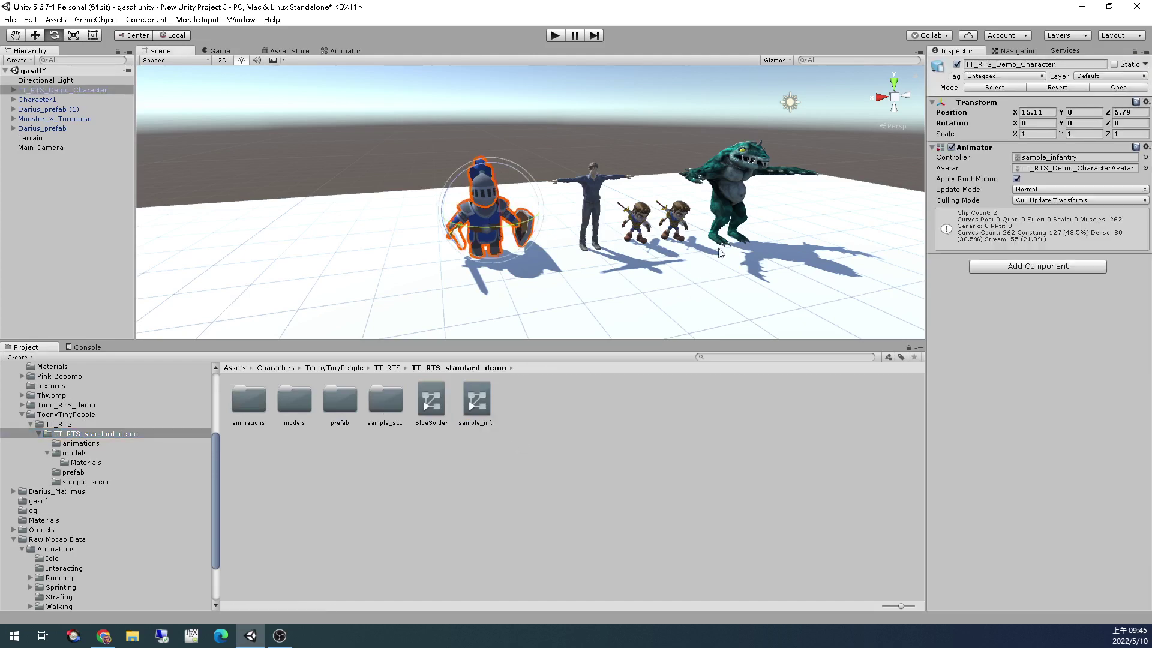
pyautogui.click(479, 405)
pyautogui.press('F2')
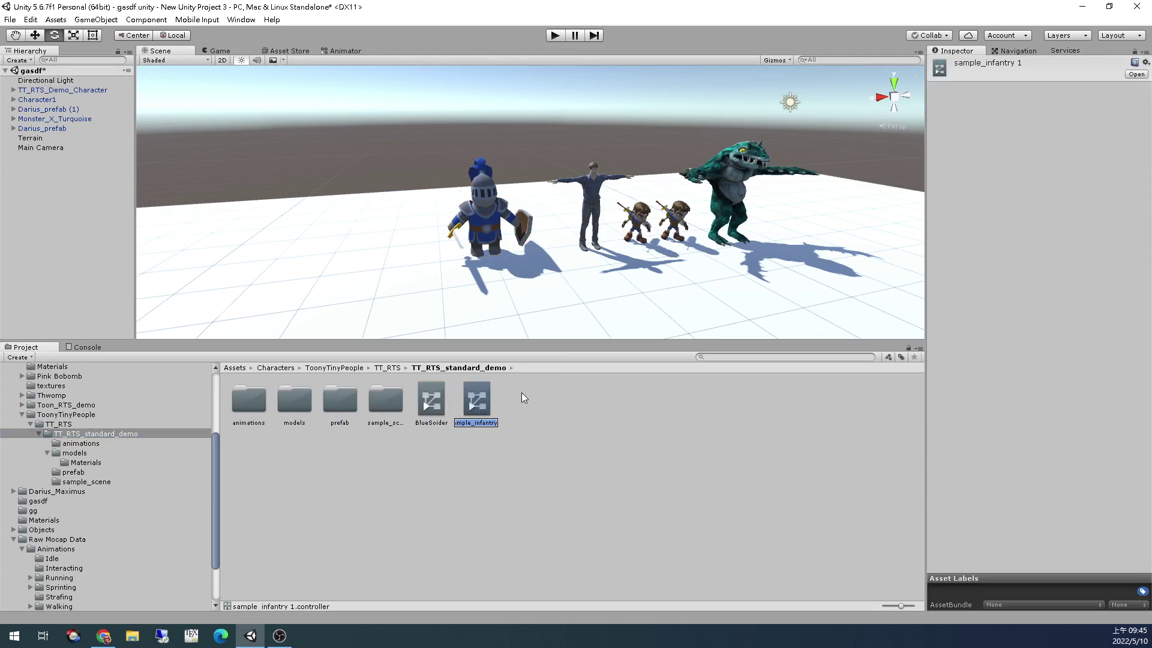
pyautogui.write('ModAn')
pyautogui.press('Return')
# Assign ModAn as the knight's Animator controller and open its state graph
pyautogui.click(477, 219)
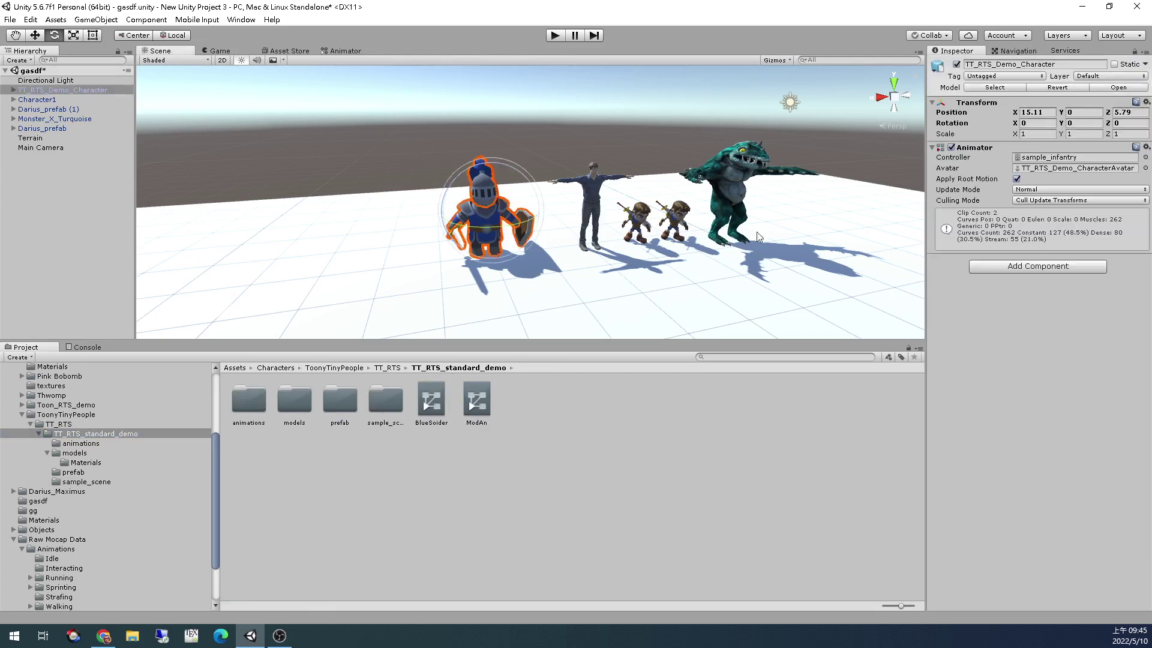
pyautogui.moveTo(477, 399); pyautogui.dragTo(1056, 158)
pyautogui.doubleClick(477, 397)
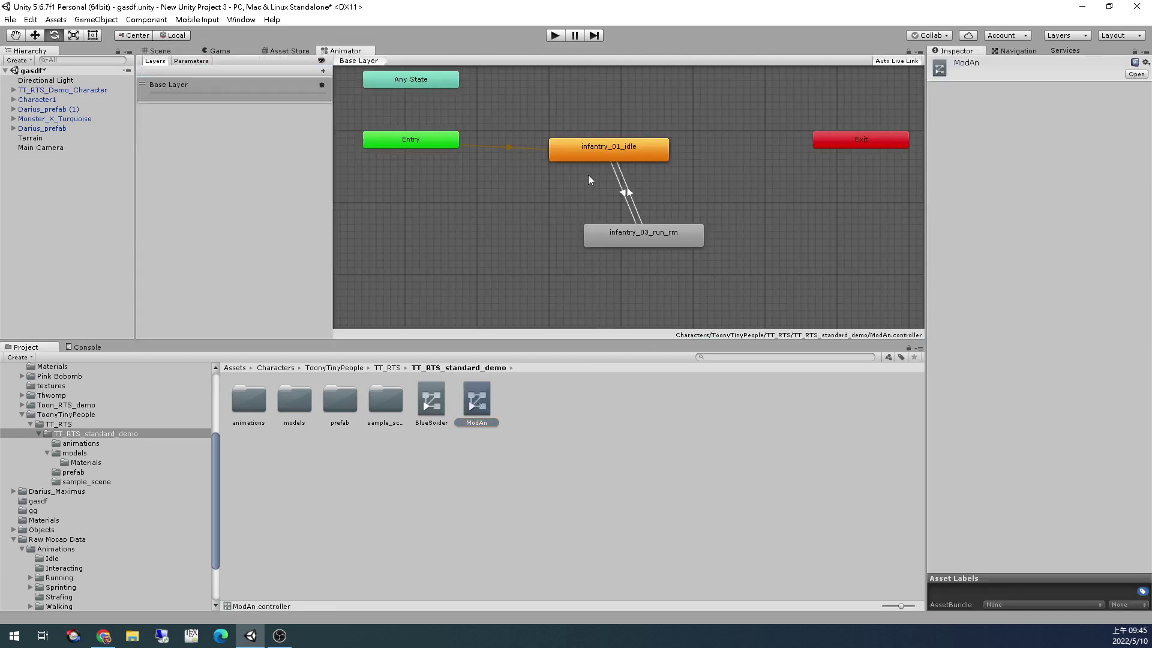
# Move the infantry_03_run_rm state aside and delete the transitions between it and infantry_01_idle
pyautogui.moveTo(647, 235); pyautogui.dragTo(562, 243)
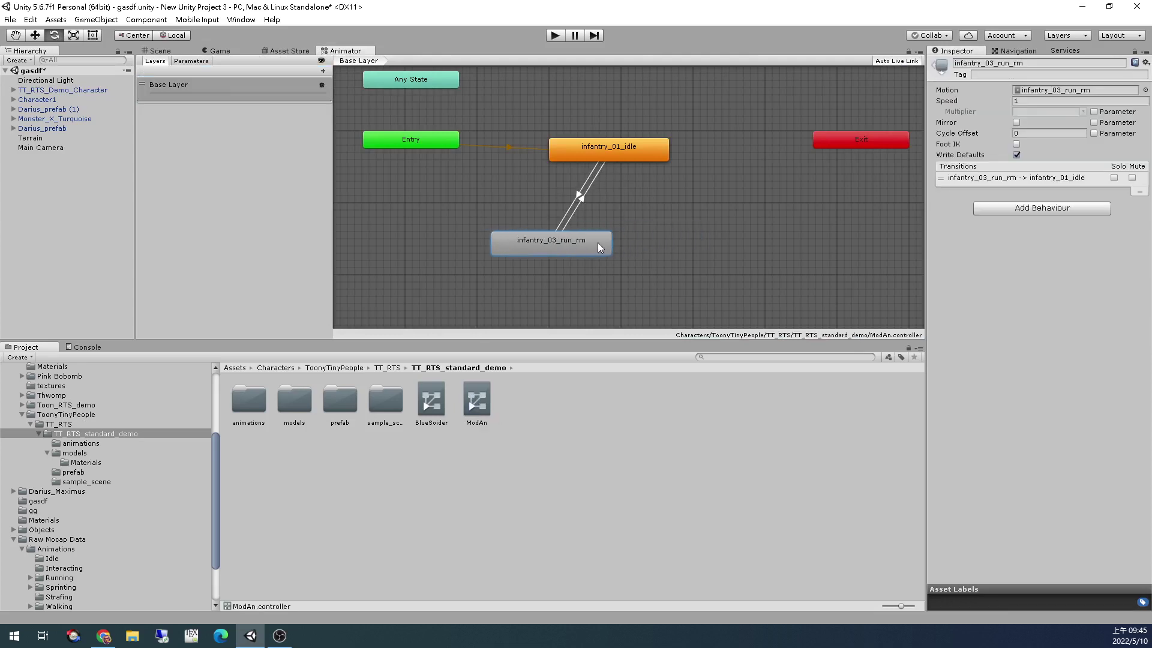
pyautogui.click(581, 199)
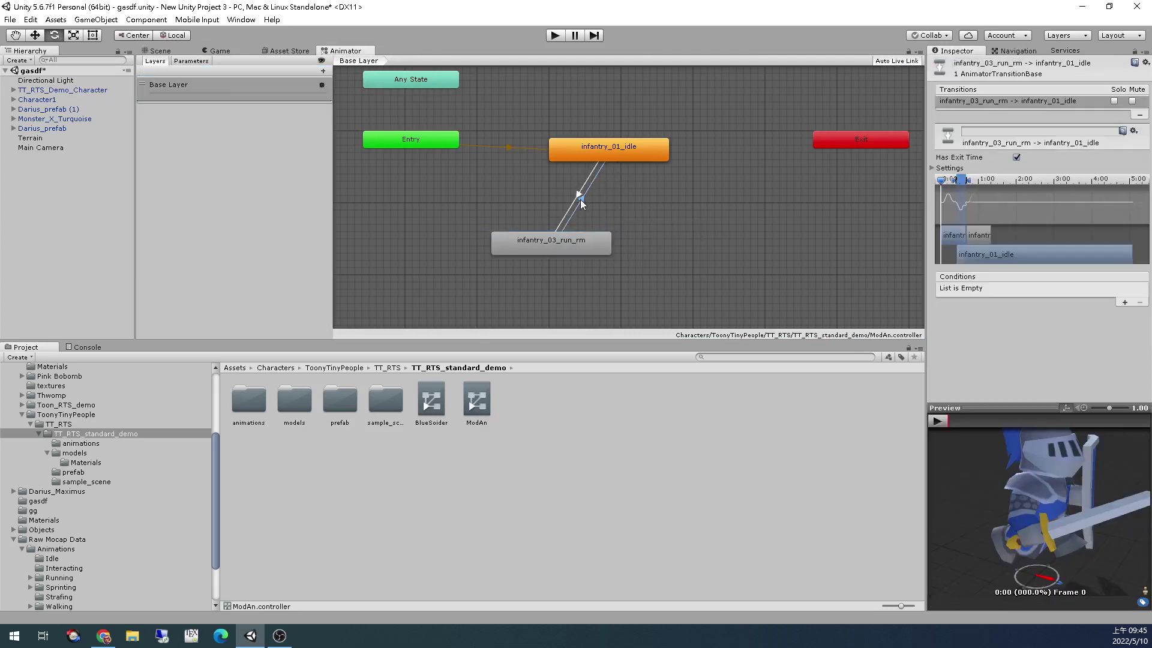
pyautogui.press('Delete')
# Add a transition from Entry to the infantry_03_run_rm state
pyautogui.click(632, 157)
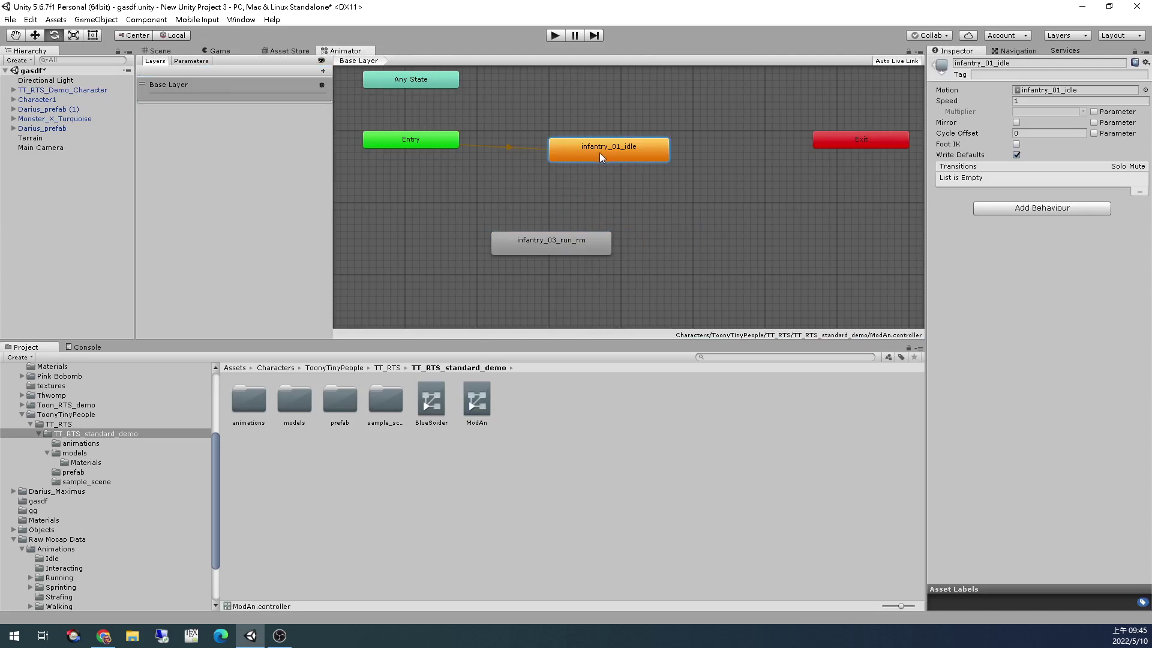
pyautogui.click(505, 145)
pyautogui.click(506, 147)
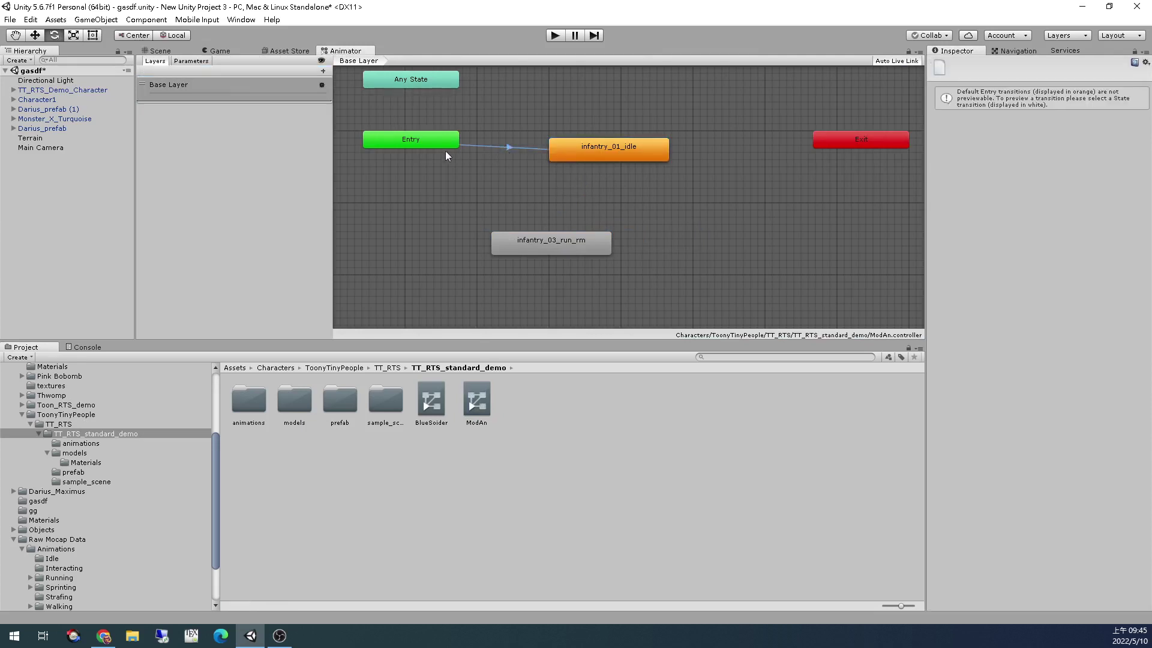
pyautogui.click(438, 143)
pyautogui.rightClick(443, 148)
pyautogui.click(474, 149)
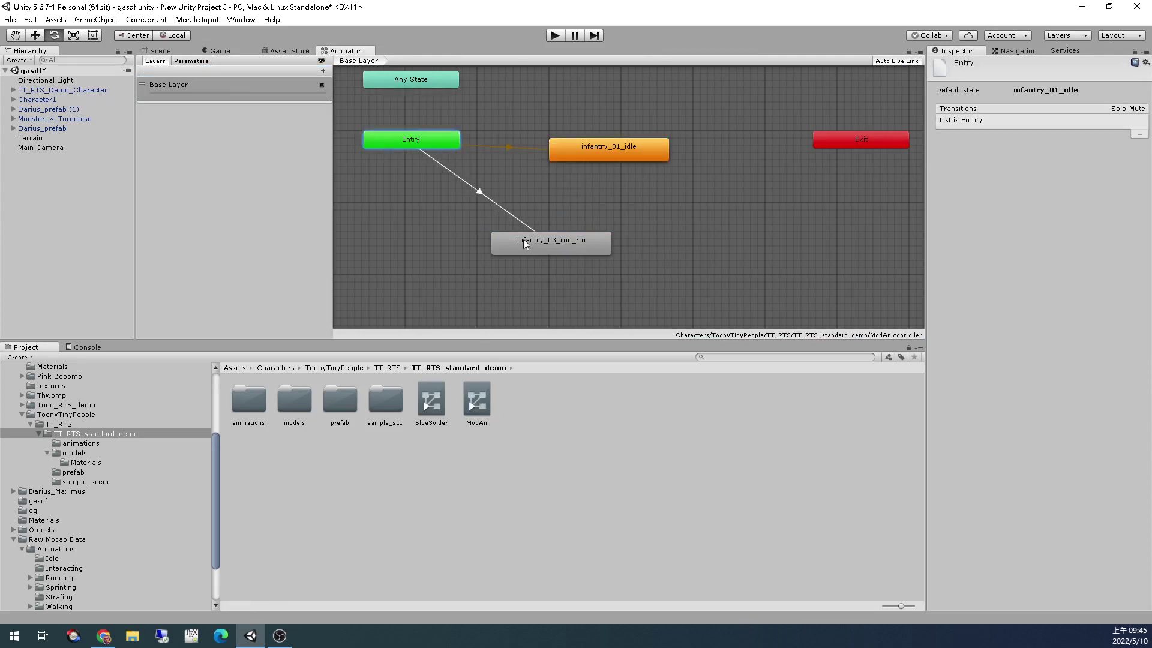
pyautogui.click(523, 239)
# Delete the infantry_01_idle and infantry_03_run_rm states from ModAn
pyautogui.click(524, 149)
pyautogui.click(586, 152)
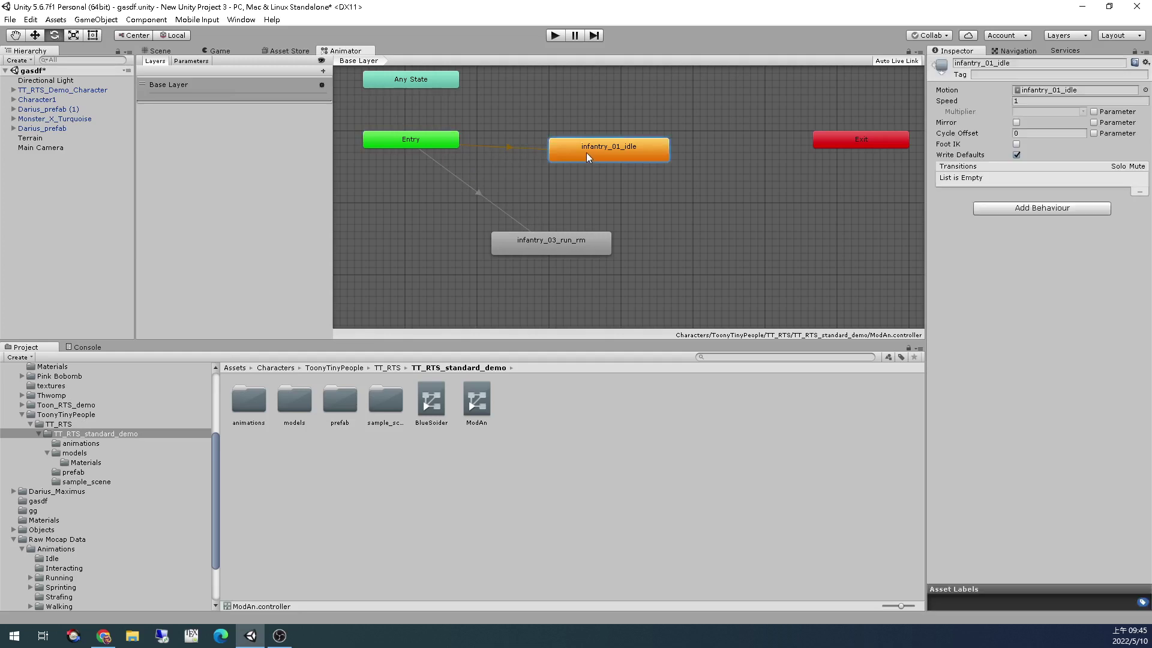
pyautogui.press('Delete')
pyautogui.moveTo(579, 246); pyautogui.dragTo(480, 222)
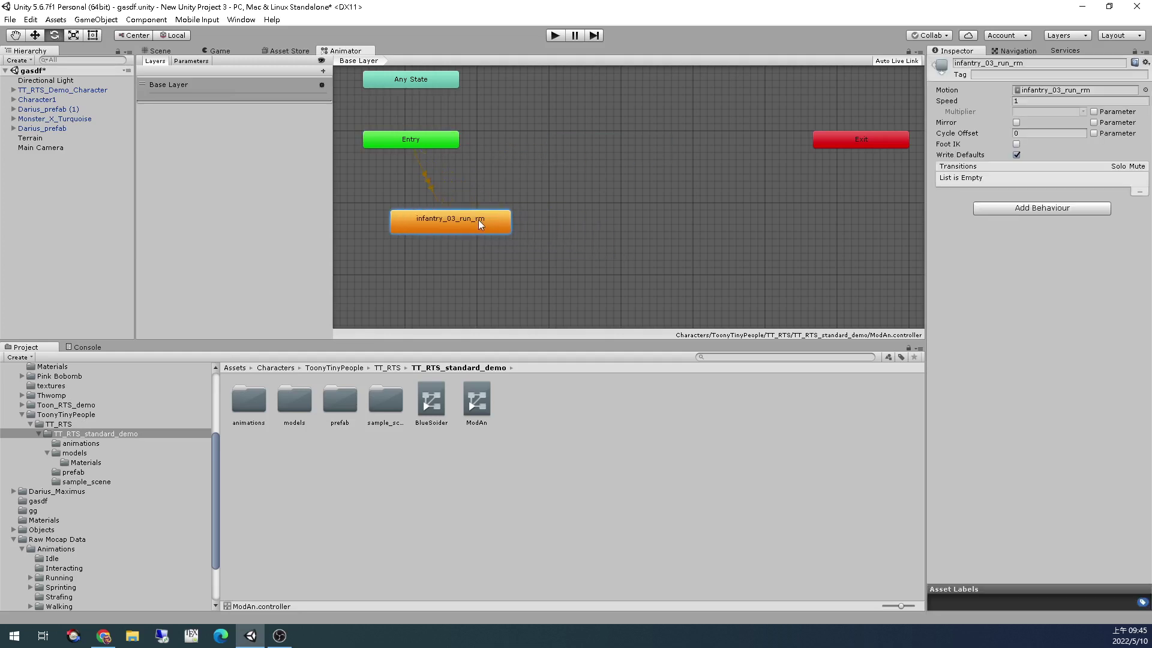
pyautogui.press('Delete')
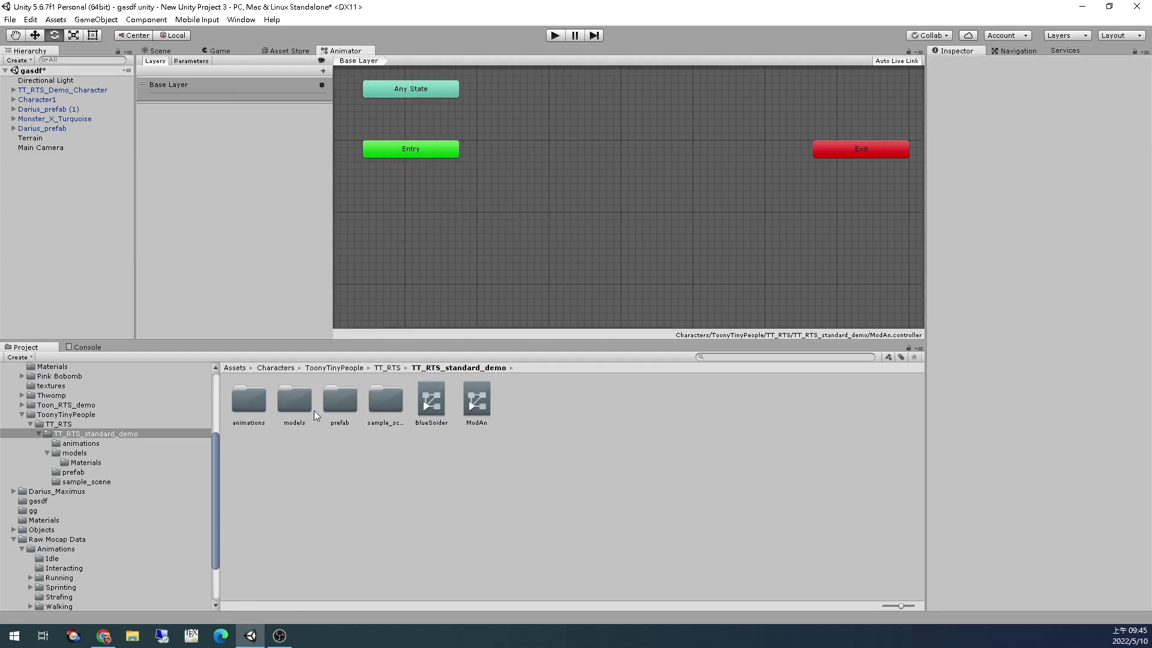
# Add the infantry_03_run, infantry_03_run_rm, infantry_04_attack_A and infantry_01_idle clips from the animations folder as states in ModAn
pyautogui.doubleClick(248, 400)
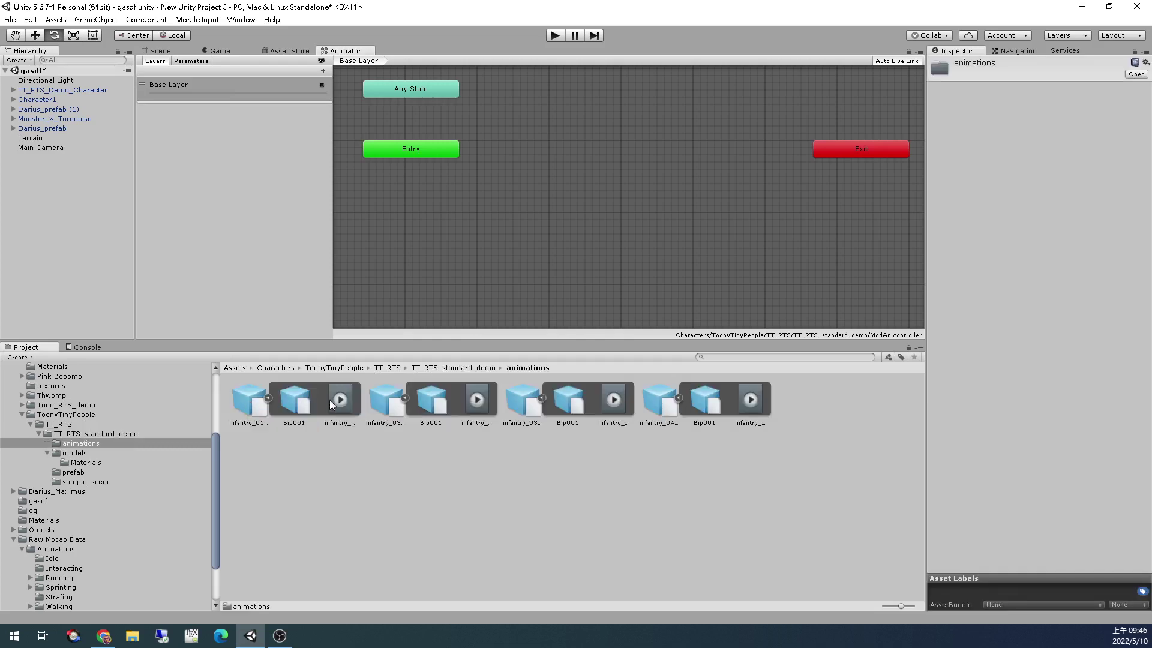
pyautogui.moveTo(368, 400); pyautogui.dragTo(466, 236)
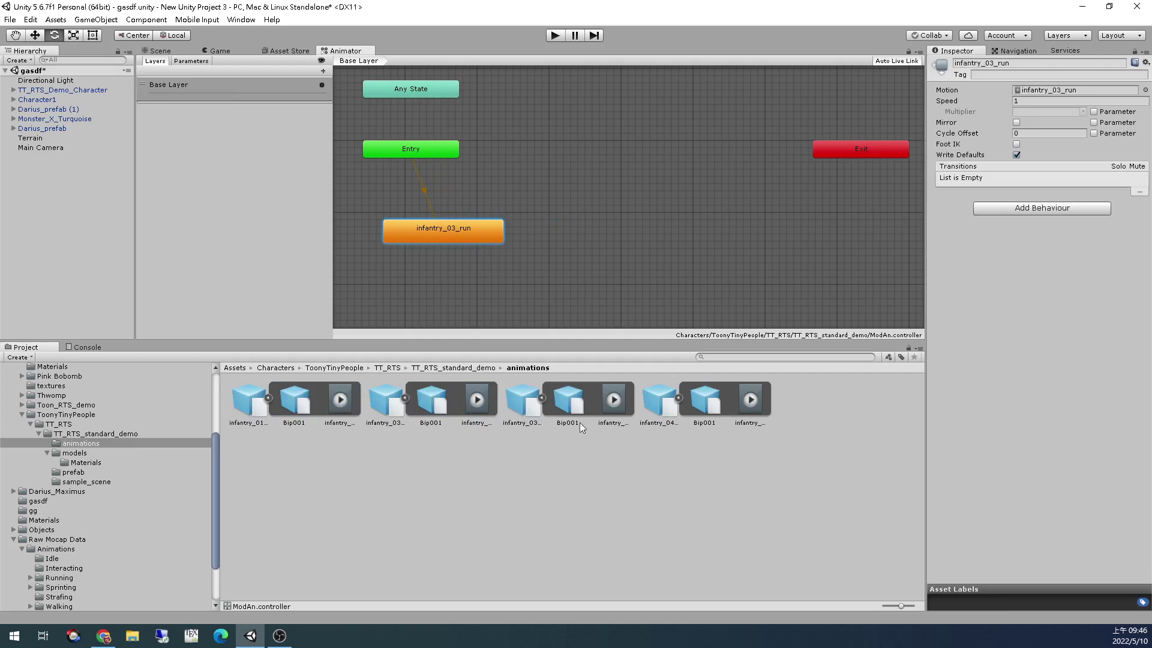
pyautogui.moveTo(600, 231)
pyautogui.mouseDown()
pyautogui.moveTo(613, 248)
pyautogui.moveTo(635, 236)
pyautogui.moveTo(589, 240)
pyautogui.mouseUp()
pyautogui.click(750, 401)
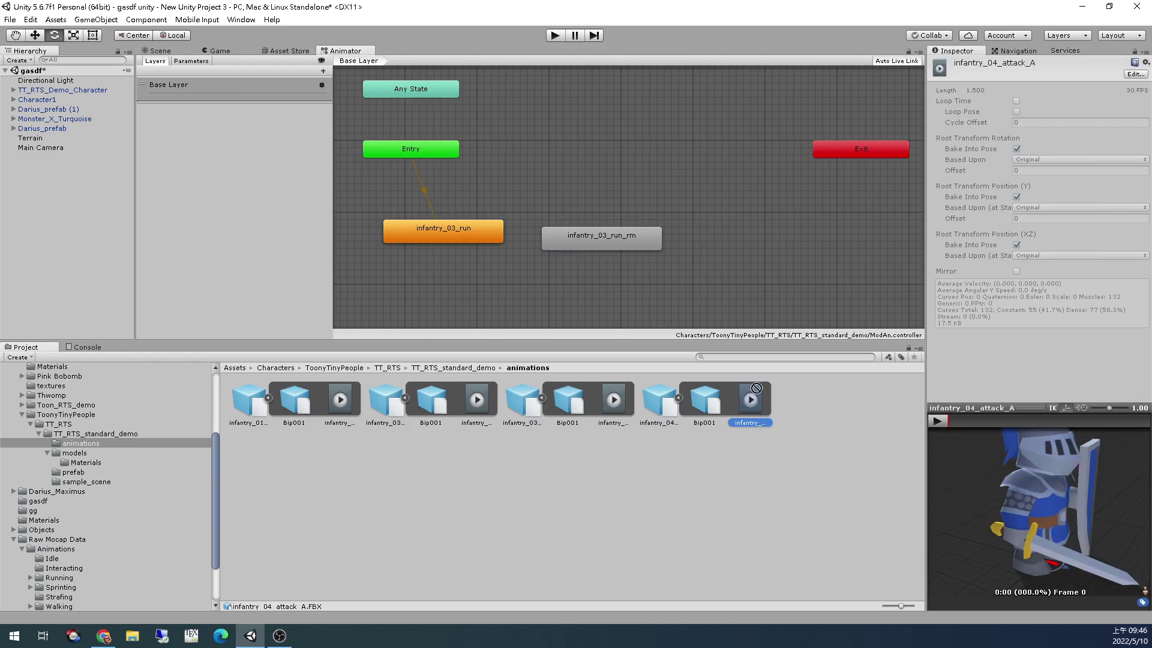
pyautogui.moveTo(756, 412); pyautogui.dragTo(715, 233)
pyautogui.moveTo(339, 401); pyautogui.dragTo(597, 247)
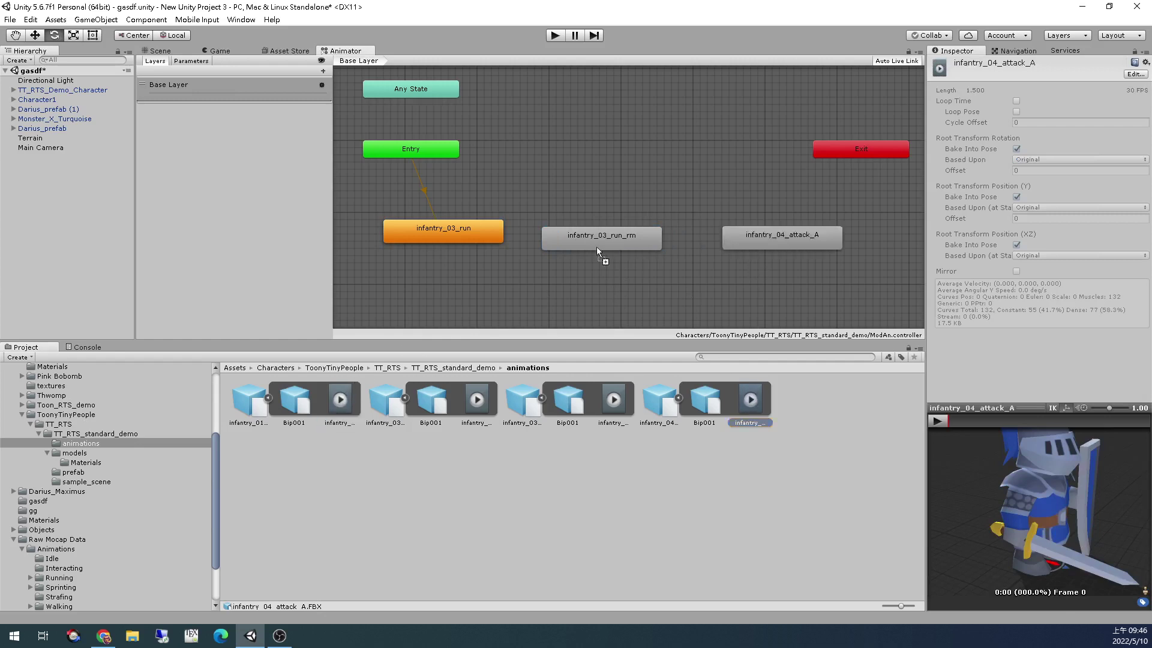
pyautogui.moveTo(684, 153); pyautogui.dragTo(685, 154)
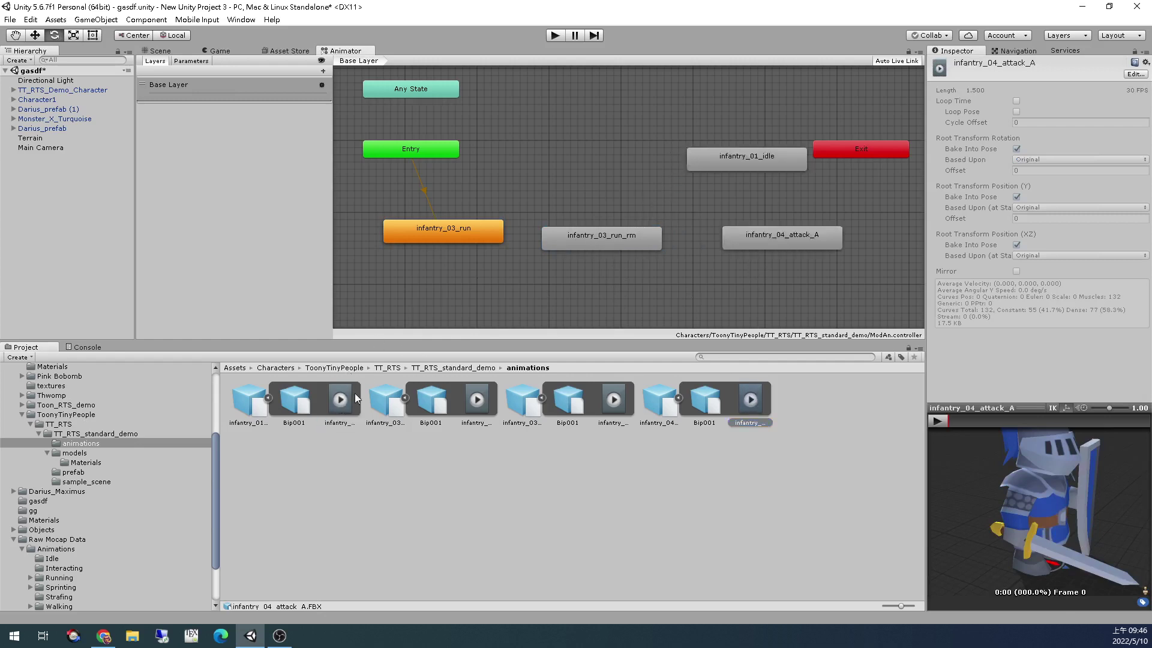
# Create transitions from infantry_03_run to infantry_03_run_rm and from infantry_03_run_rm to infantry_04_attack_A
pyautogui.click(484, 235)
pyautogui.rightClick(484, 235)
pyautogui.click(507, 245)
pyautogui.click(594, 243)
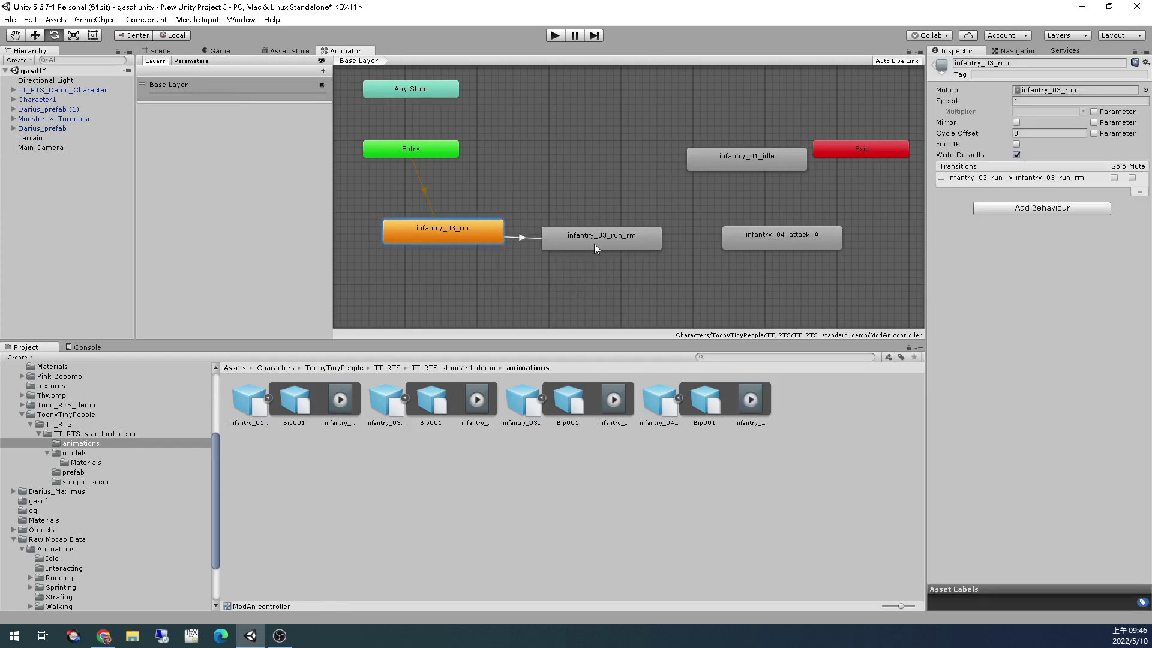
pyautogui.click(645, 244)
pyautogui.rightClick(645, 242)
pyautogui.click(666, 247)
pyautogui.click(815, 237)
# Link infantry_04_attack_A to infantry_01_idle and infantry_01_idle back to infantry_03_run, and move the idle and Exit nodes apart
pyautogui.click(805, 240)
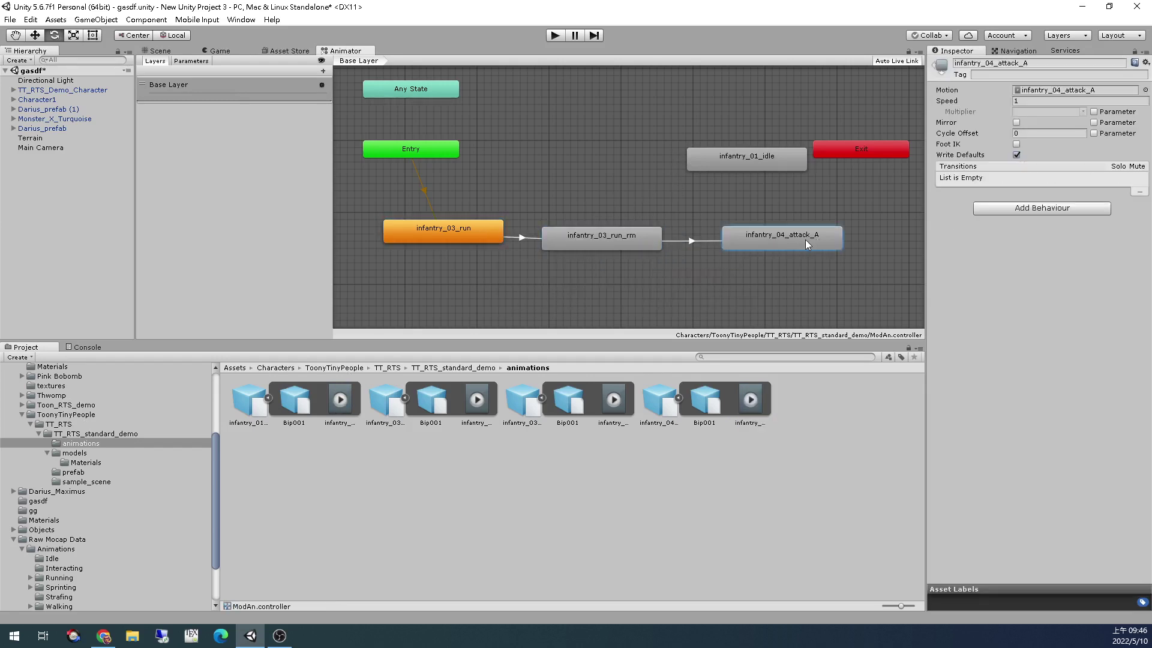
pyautogui.rightClick(805, 239)
pyautogui.click(846, 247)
pyautogui.click(754, 159)
pyautogui.rightClick(758, 166)
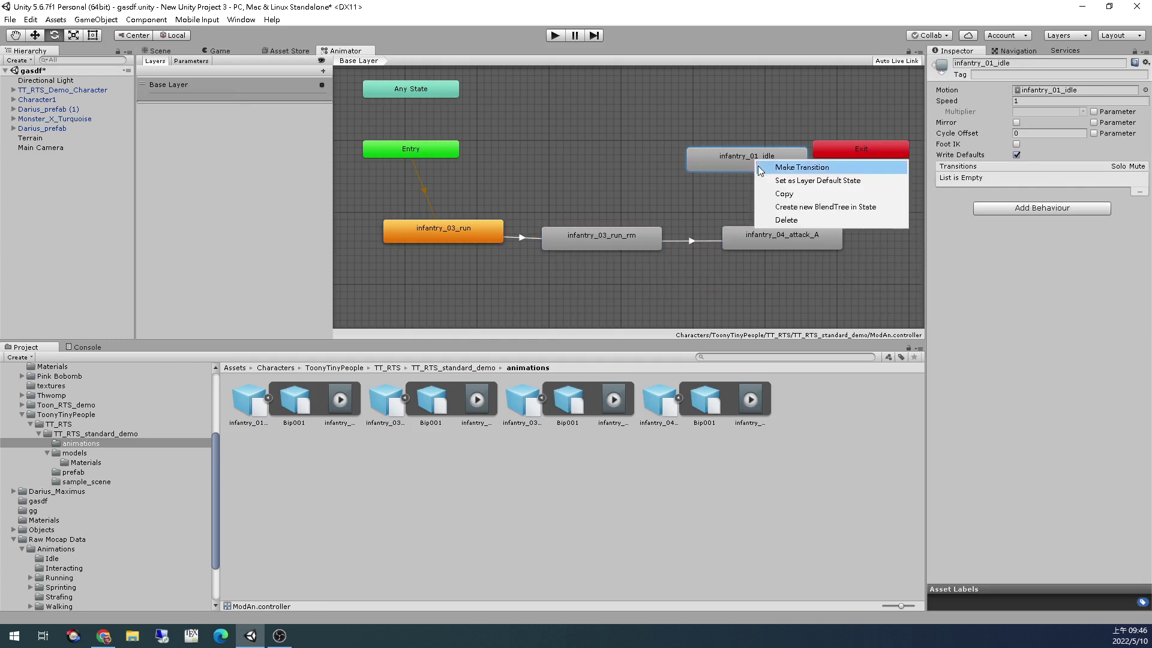
pyautogui.click(774, 166)
pyautogui.click(499, 225)
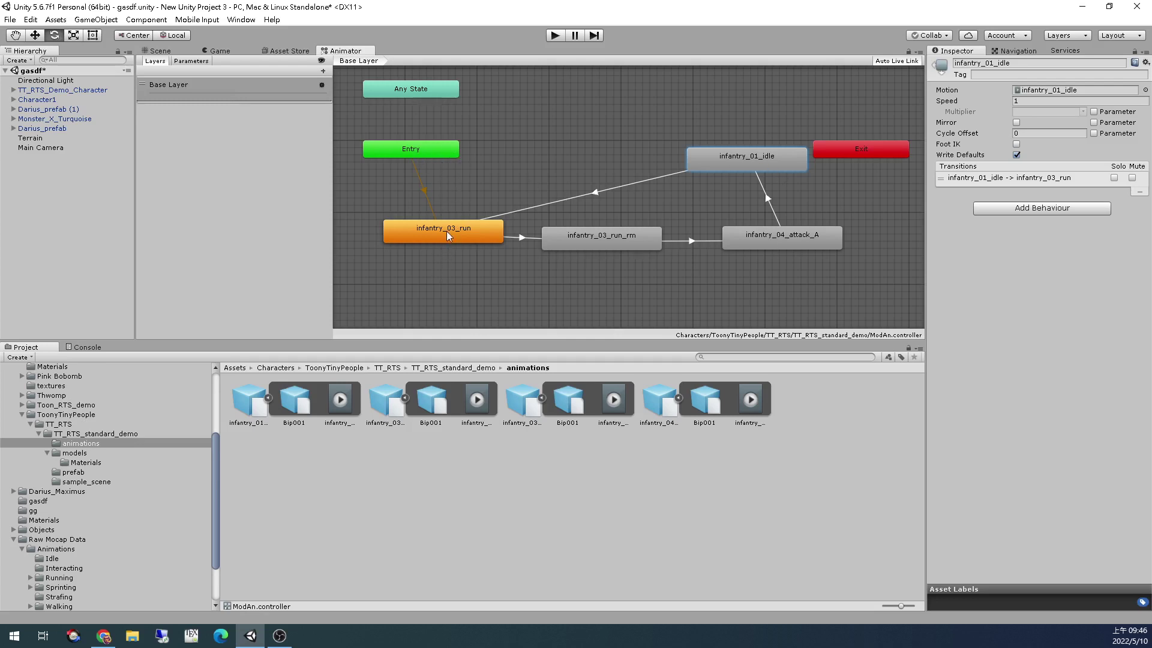
pyautogui.moveTo(711, 161); pyautogui.dragTo(637, 161)
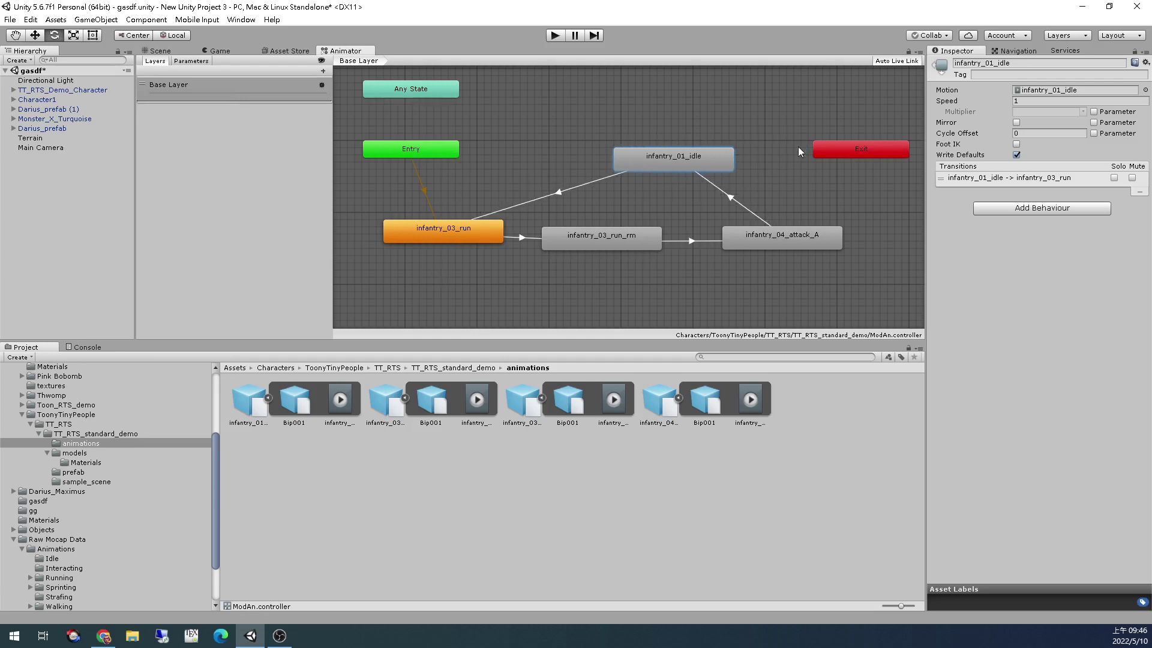
pyautogui.moveTo(837, 147); pyautogui.dragTo(784, 103)
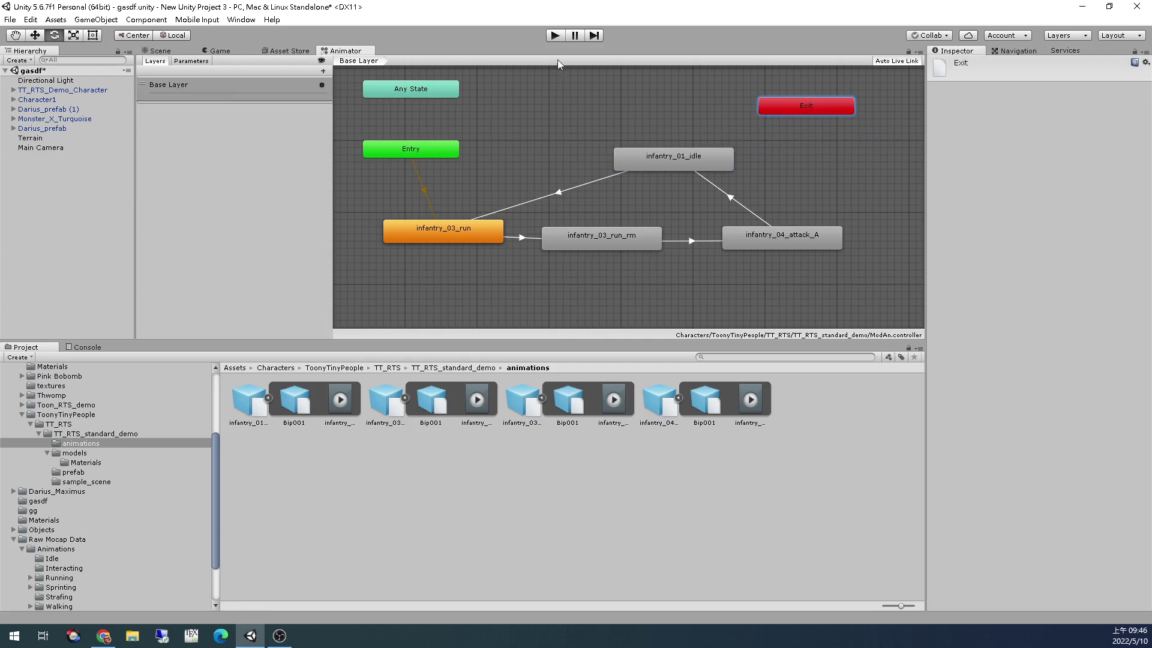
# Run play mode to check the knight's looping animation sequence, and return to the scene view
pyautogui.click(554, 35)
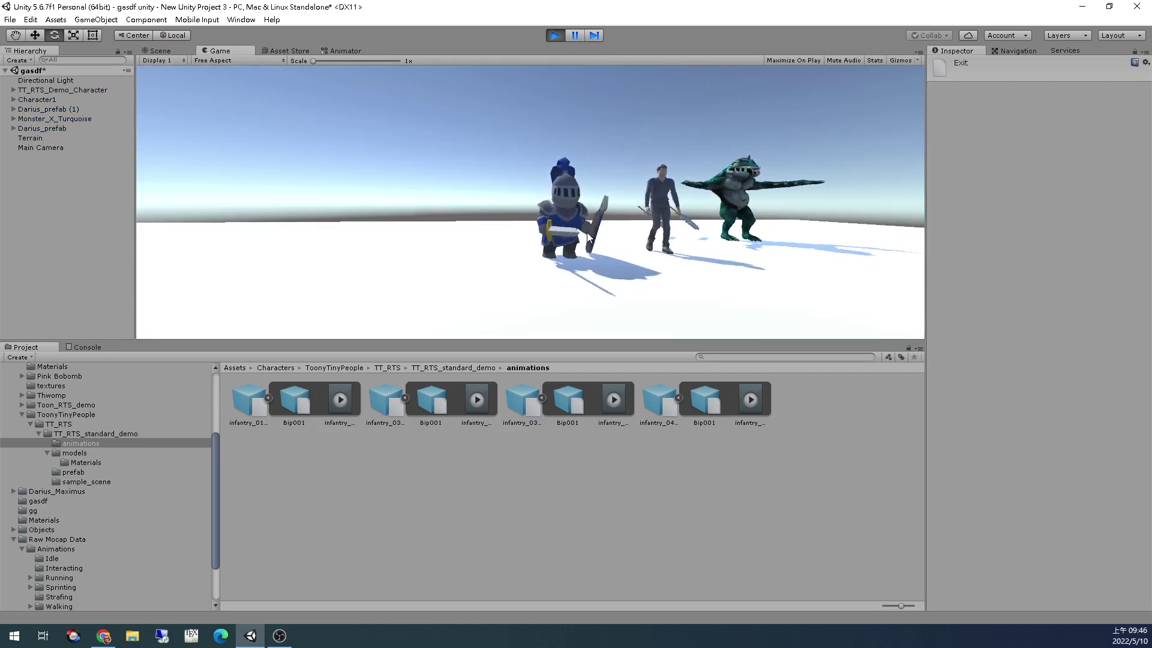
pyautogui.hotkey('ctrl', 'p')
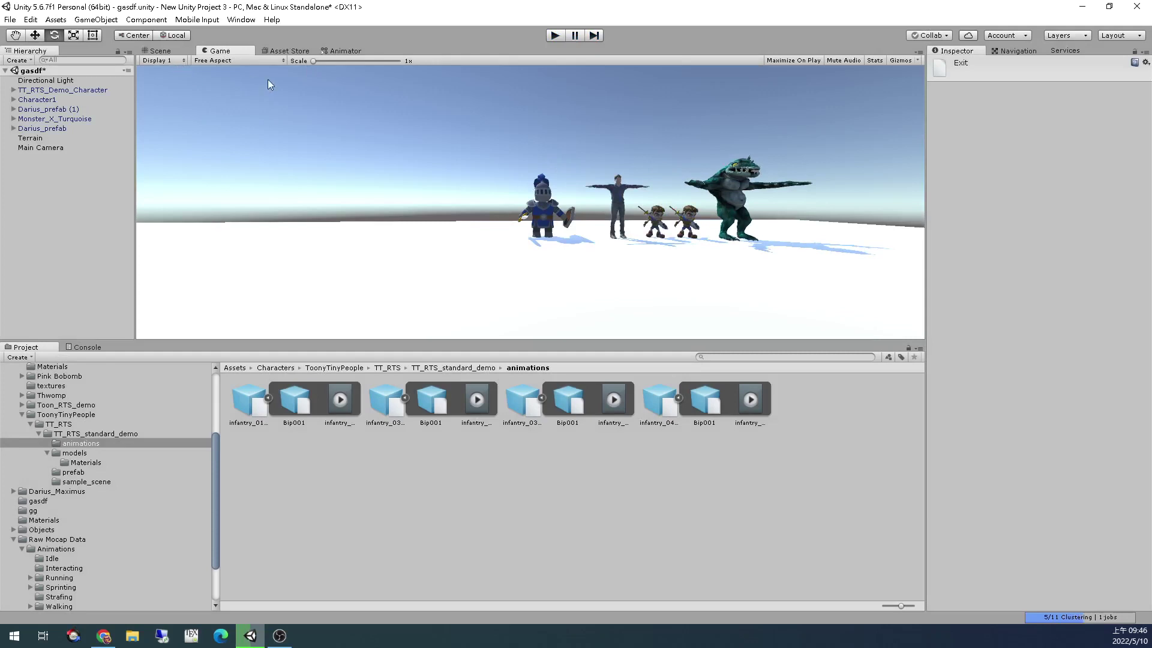
pyautogui.click(163, 51)
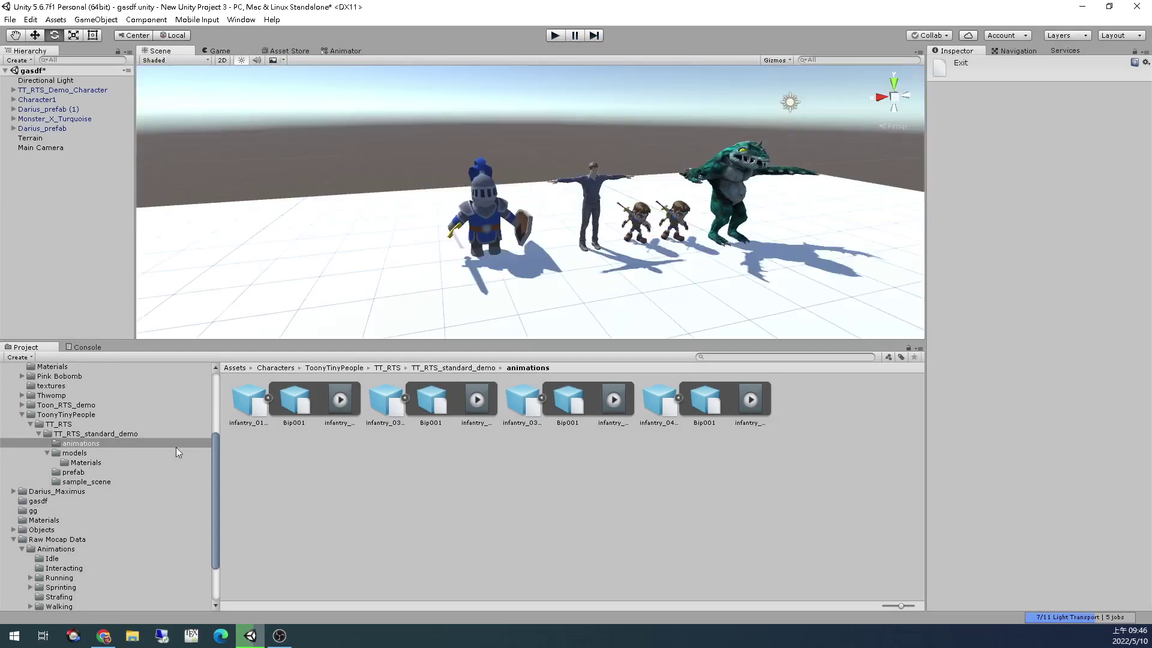
# Reopen the knight's ModAn controller and delete the infantry_04_attack_A, infantry_01_idle and infantry_03_run states
pyautogui.click(484, 216)
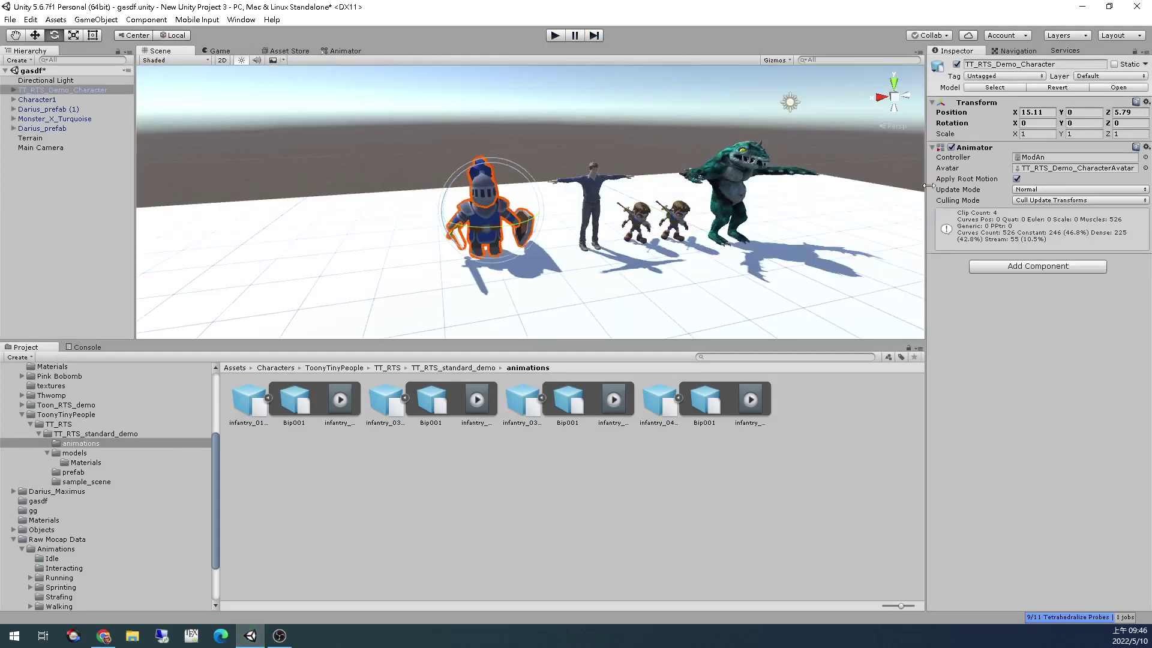
pyautogui.doubleClick(1061, 157)
pyautogui.click(774, 241)
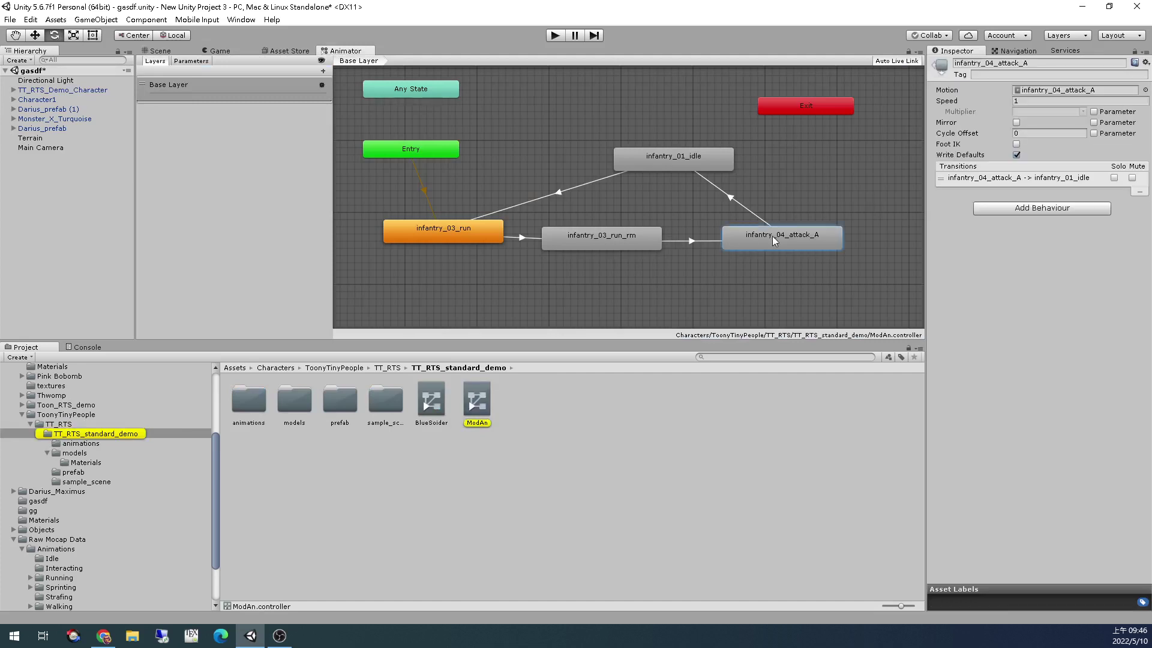
pyautogui.press('Delete')
pyautogui.click(690, 156)
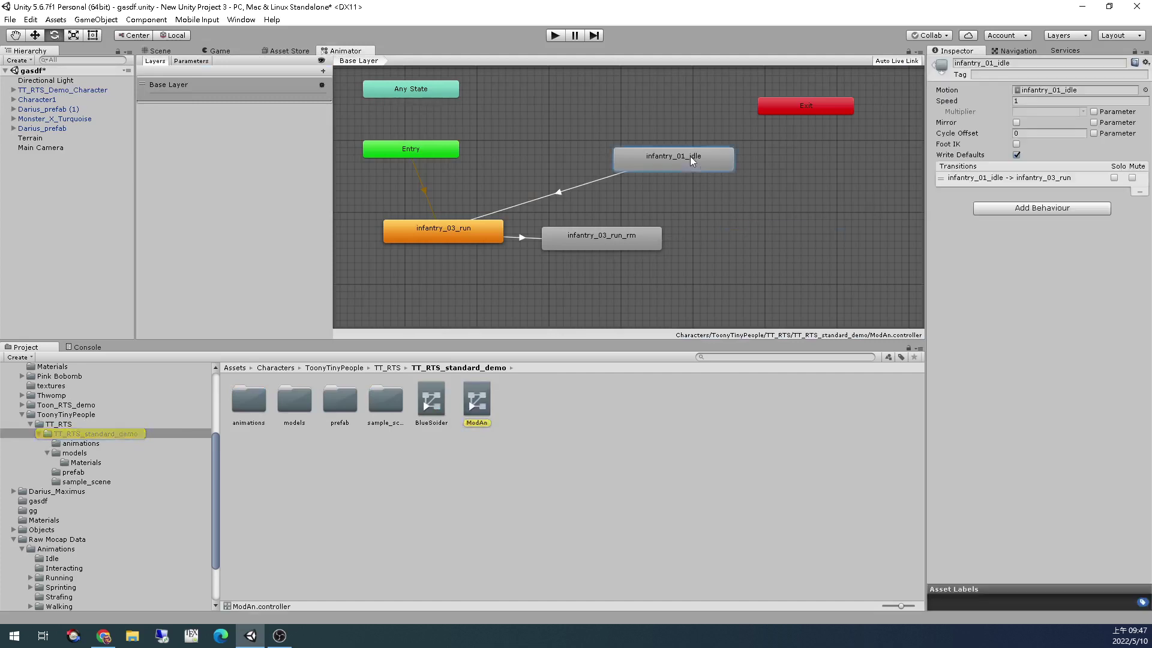
pyautogui.press('Delete')
pyautogui.click(455, 233)
pyautogui.press('Delete')
# Place the infantry_03_run_rm state below Entry and set its speed to 0.5
pyautogui.moveTo(603, 239); pyautogui.dragTo(439, 231)
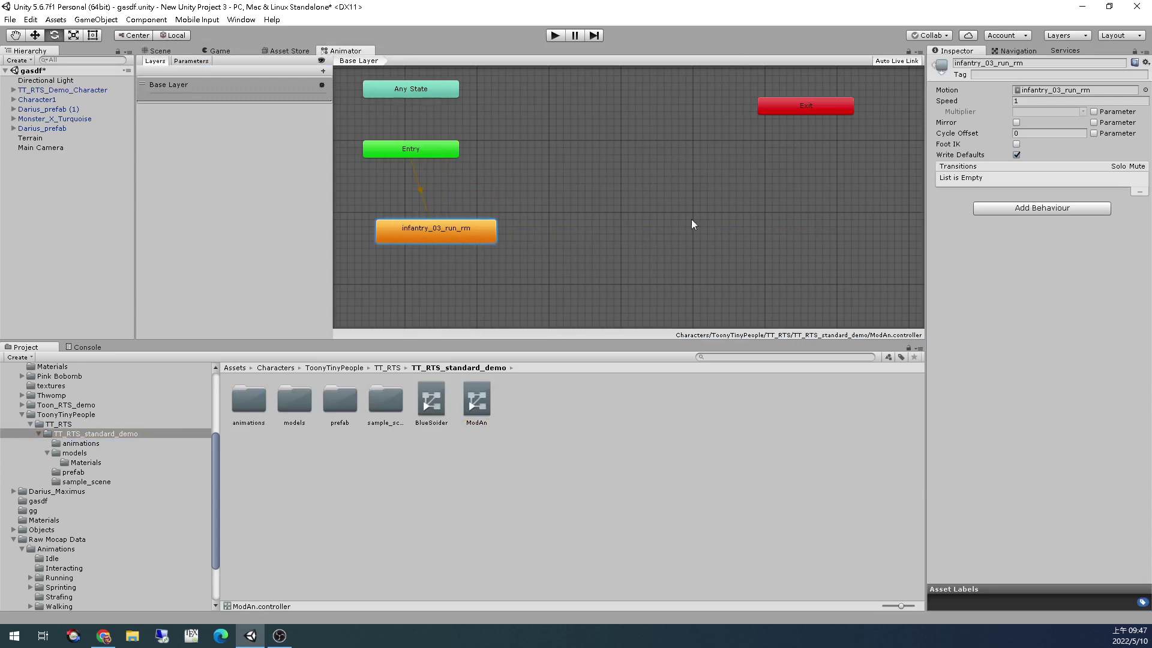
pyautogui.click(1026, 102)
pyautogui.write('0.5')
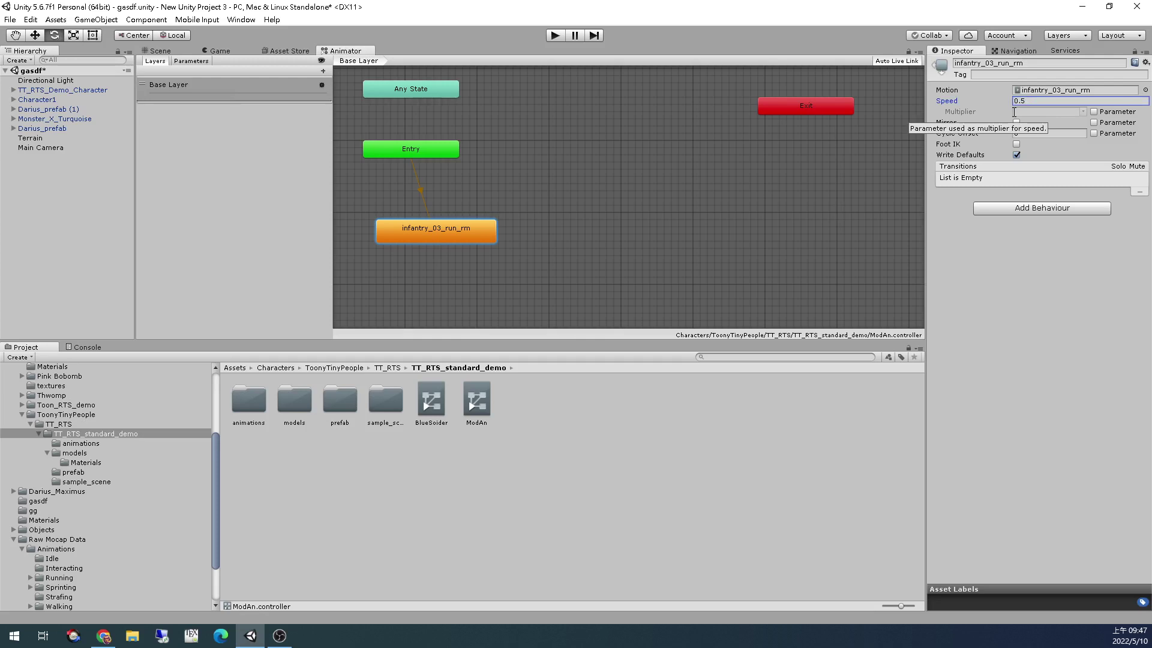
pyautogui.press('Return')
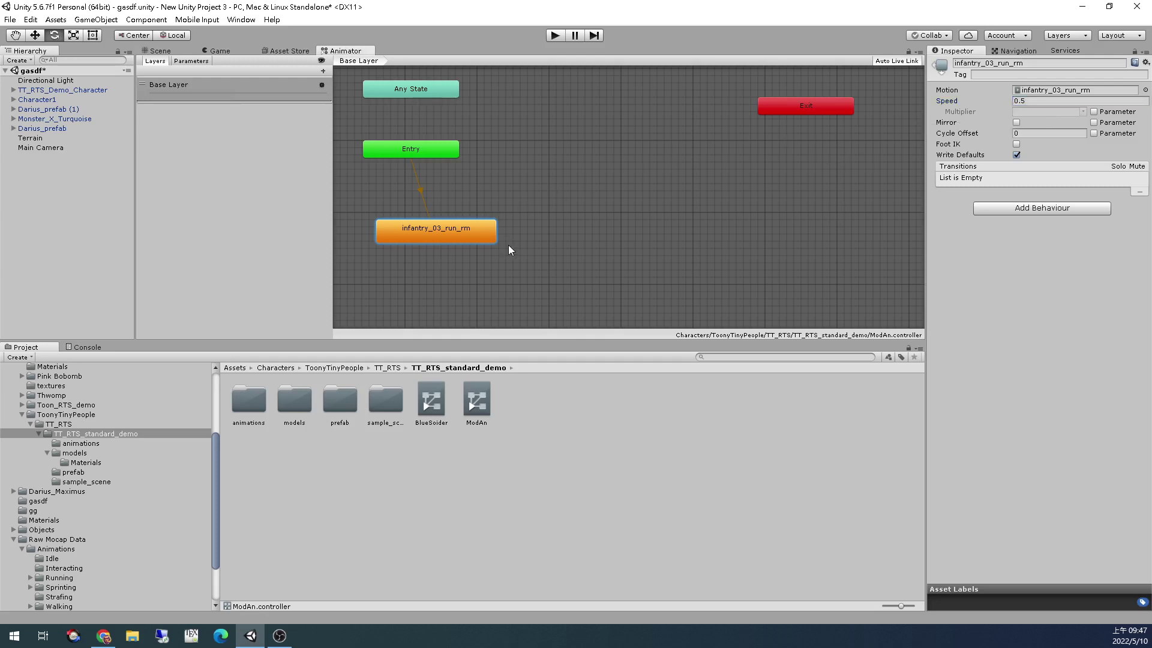
# Duplicate the infantry_03_run_rm state, place the copy beside it, and begin a transition from the original state
pyautogui.hotkey('ctrl', 'd')
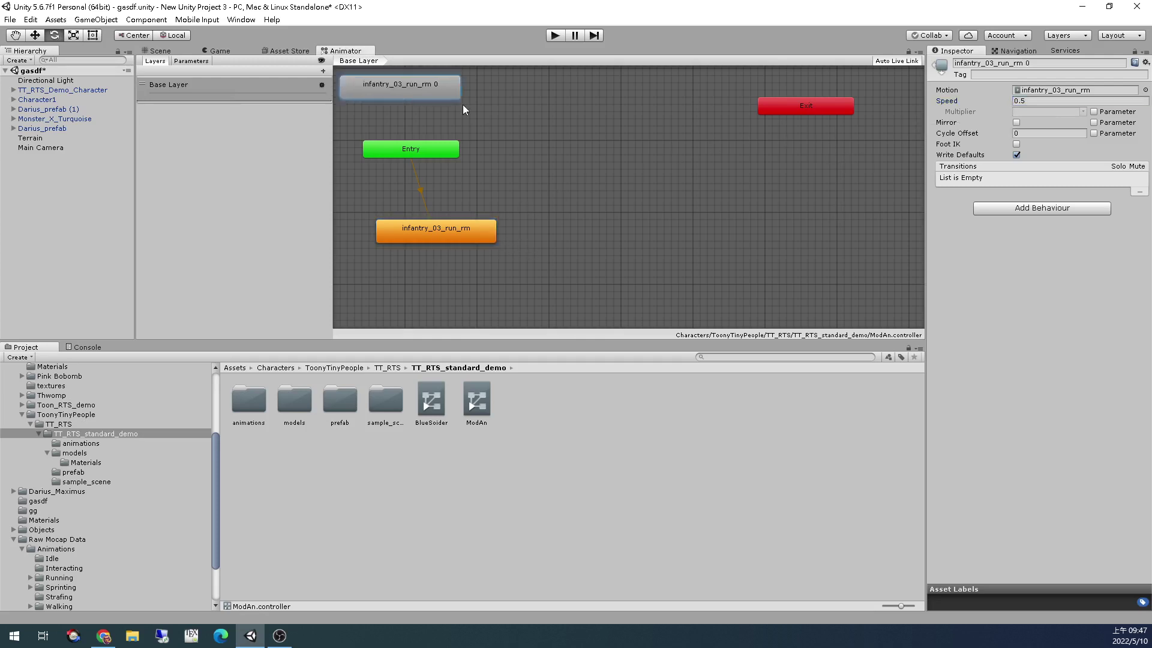
pyautogui.moveTo(432, 86); pyautogui.dragTo(634, 242)
pyautogui.rightClick(479, 229)
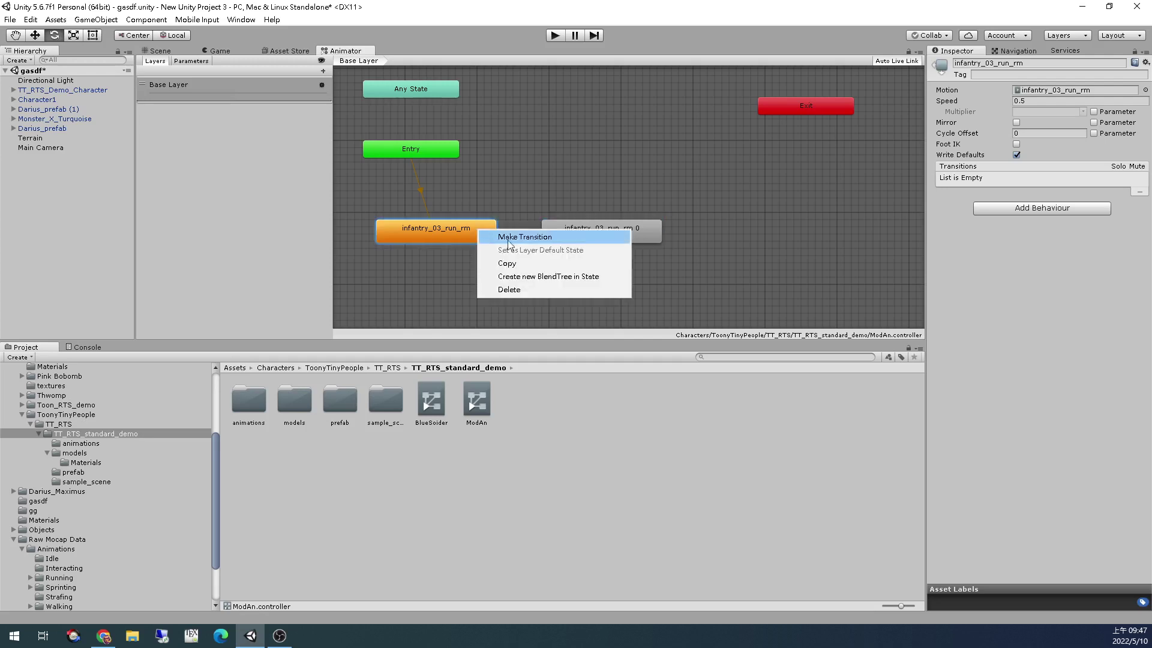
# Create a transition from the infantry_03_run_rm state to infantry_03_run_rm 0, and duplicate the latter state
pyautogui.click(527, 238)
pyautogui.click(633, 231)
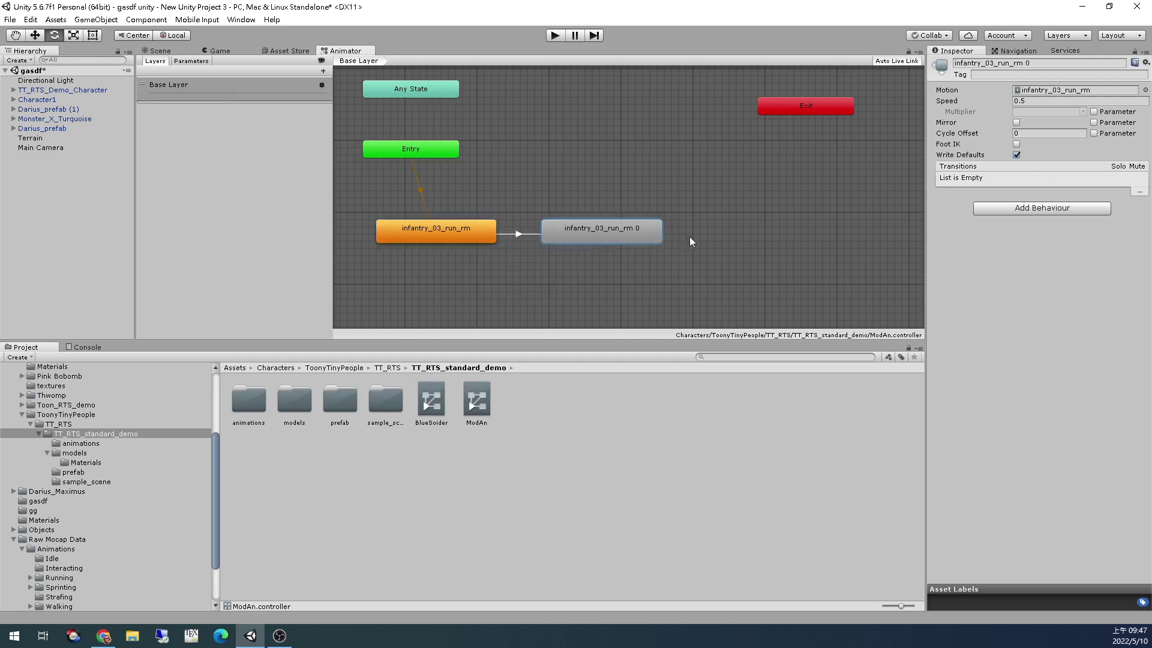
pyautogui.hotkey('ctrl', 'd')
pyautogui.moveTo(426, 89); pyautogui.dragTo(789, 238)
# Create a transition from infantry_03_run_rm 0 to infantry_03_run_rm 0 0, and rearrange both states to make room for a loop
pyautogui.rightClick(605, 240)
pyautogui.click(630, 247)
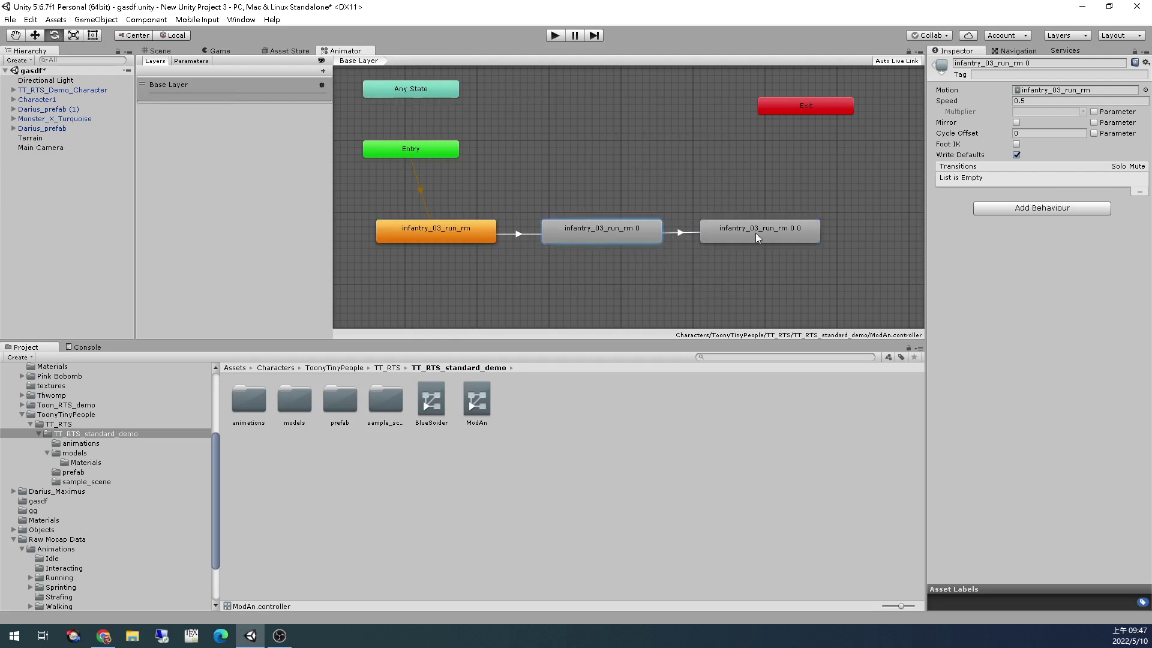
pyautogui.click(765, 234)
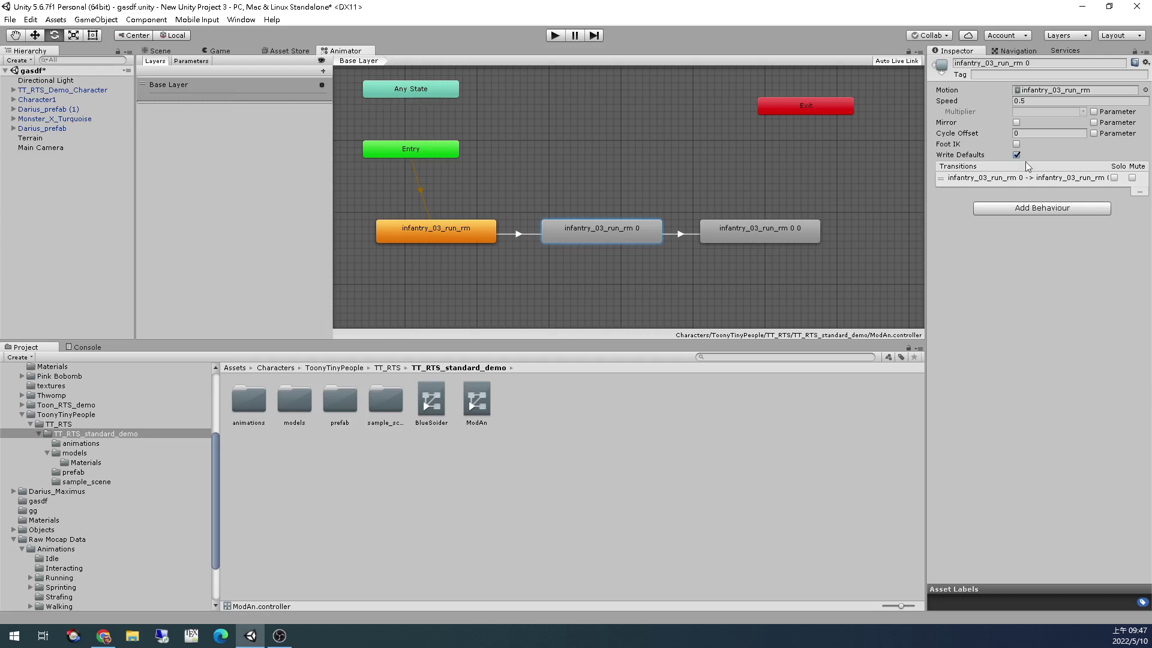
pyautogui.click(764, 238)
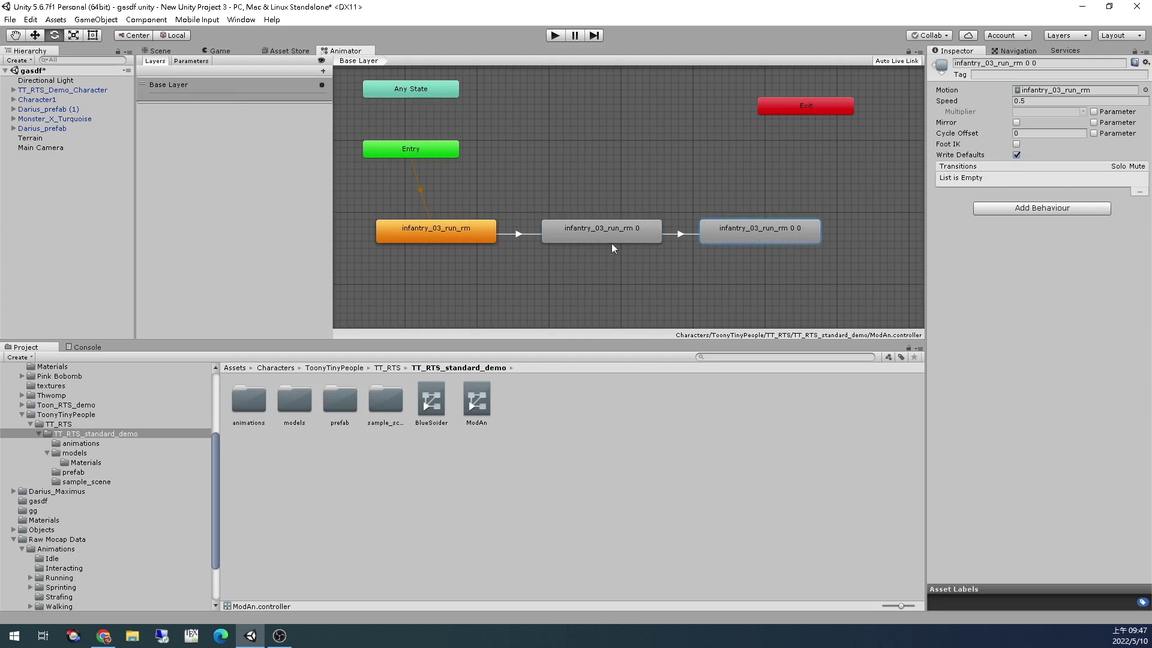
pyautogui.moveTo(603, 240); pyautogui.dragTo(545, 292)
pyautogui.moveTo(757, 230); pyautogui.dragTo(678, 209)
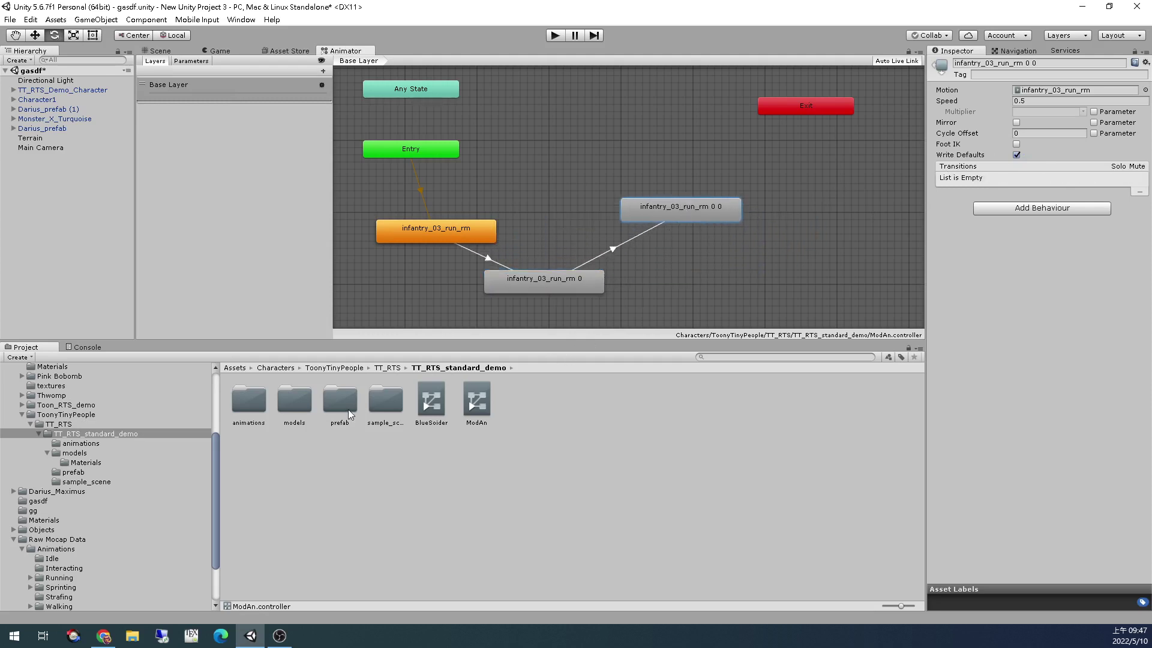
# Add the infantry_04_attack_A clip from the animations folder as a state and create a transition to it from infantry_03_run_rm 0 0
pyautogui.doubleClick(254, 408)
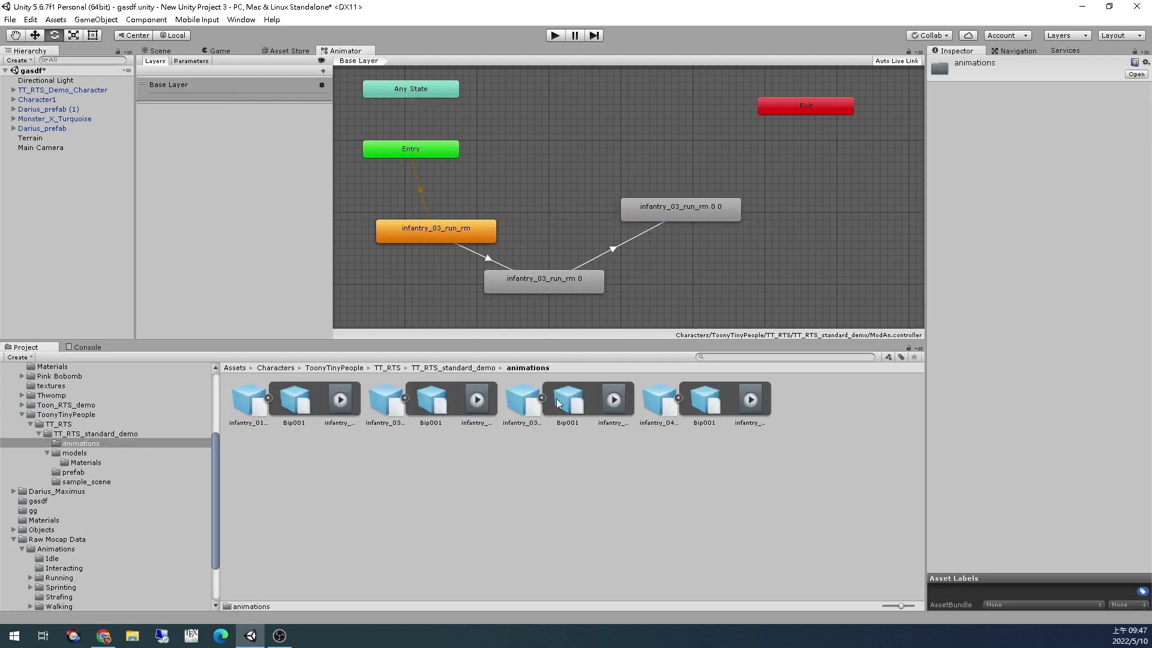
pyautogui.click(762, 391)
pyautogui.moveTo(762, 391); pyautogui.dragTo(616, 138)
pyautogui.click(690, 206)
pyautogui.rightClick(690, 206)
pyautogui.click(714, 214)
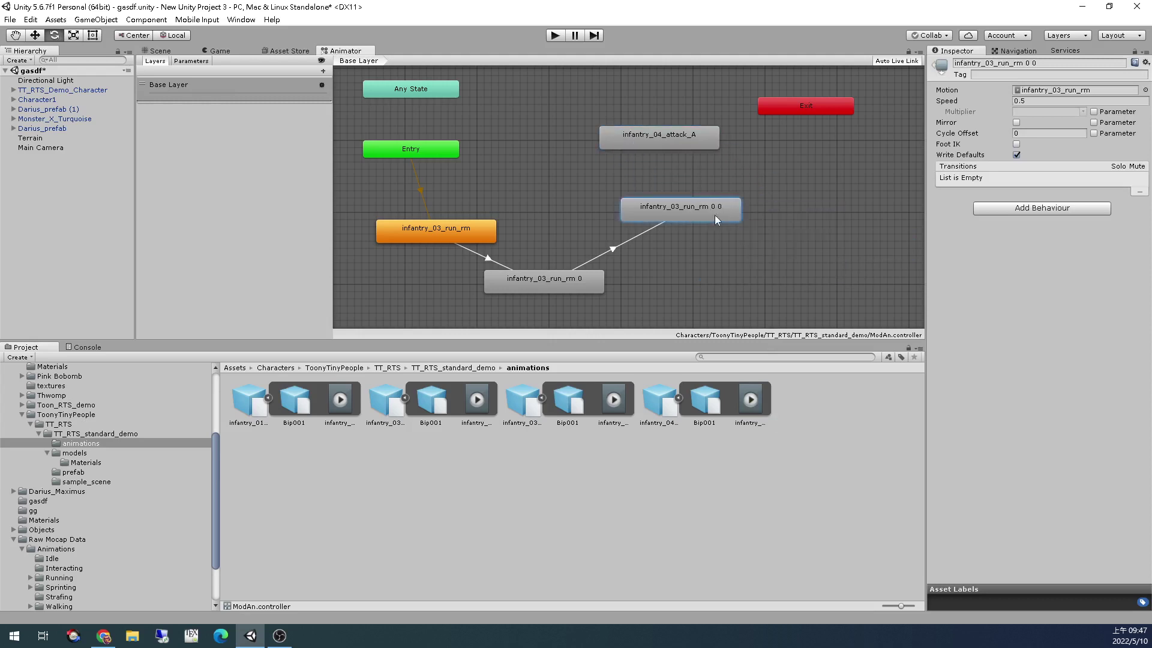
pyautogui.click(662, 139)
# Add the infantry_01_idle clip as a state and create a transition to it from infantry_04_attack_A
pyautogui.moveTo(342, 399); pyautogui.dragTo(508, 153)
pyautogui.moveTo(621, 156); pyautogui.dragTo(577, 167)
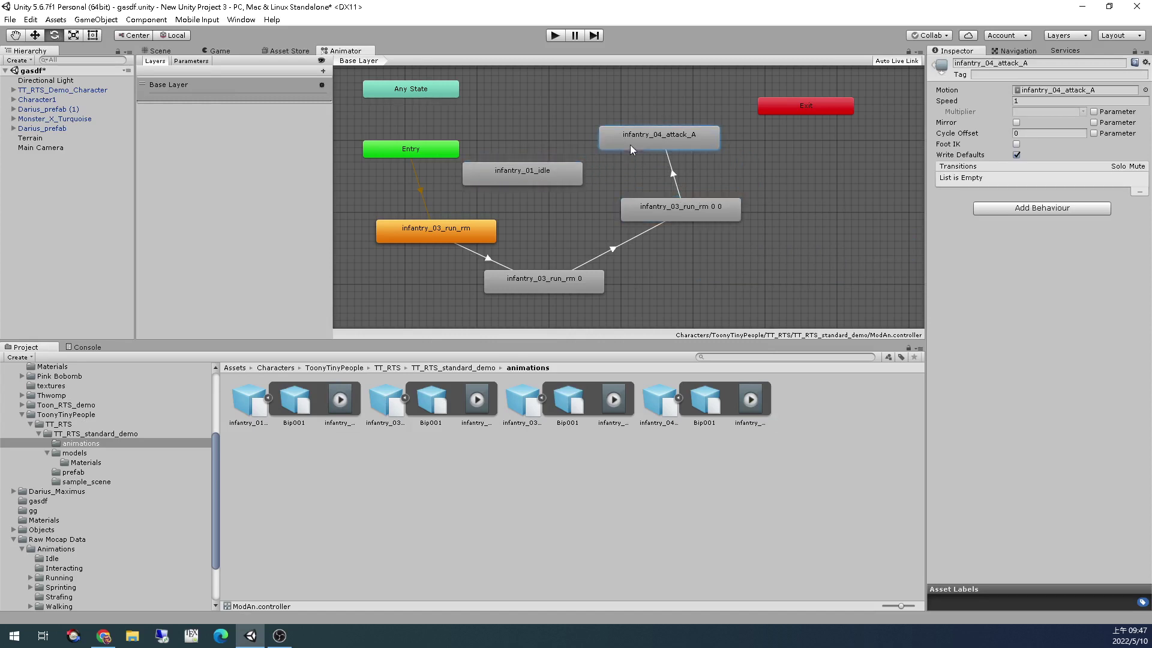
pyautogui.rightClick(630, 146)
pyautogui.click(651, 151)
pyautogui.click(561, 176)
# Close the state loop with a transition from infantry_01_idle to infantry_03_run_rm
pyautogui.rightClick(520, 175)
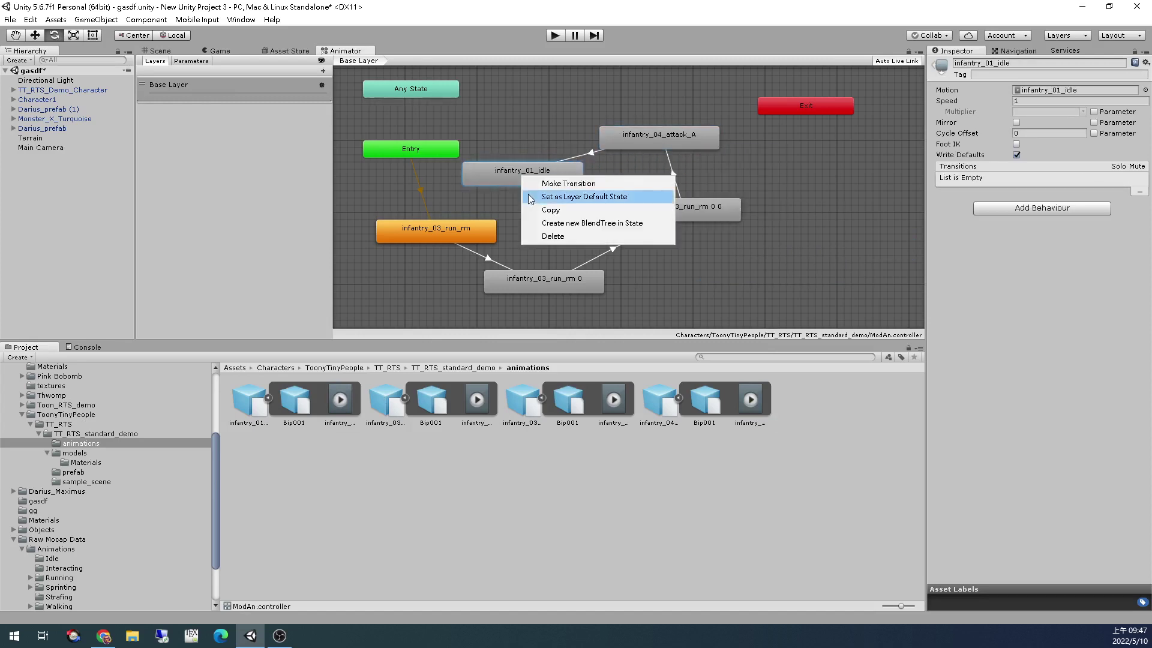
pyautogui.click(533, 181)
pyautogui.click(454, 227)
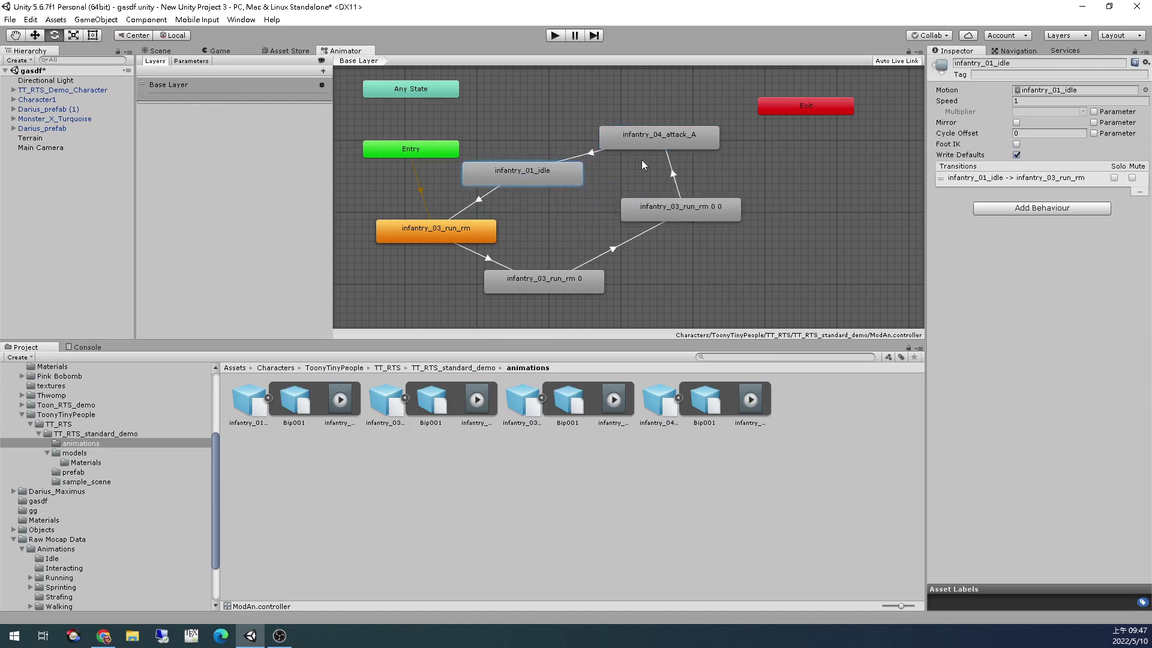
# Set the infantry_01_idle state's speed to 2 and play-test the scene
pyautogui.click(1029, 101)
pyautogui.hotkey('ctrl', 'p')
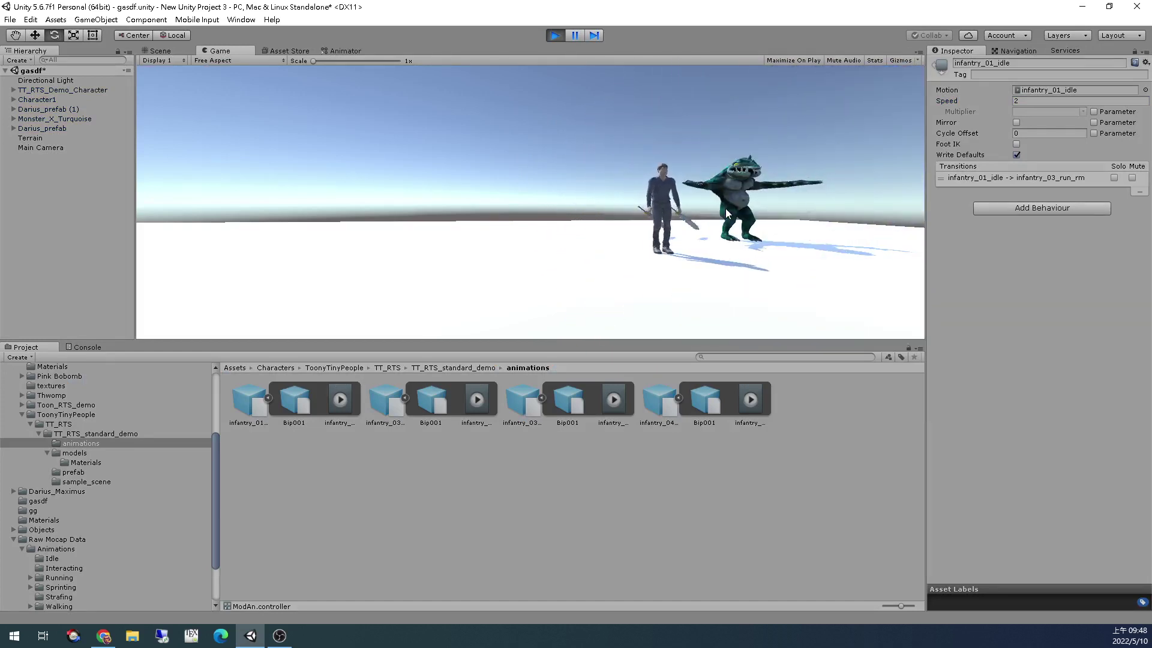
pyautogui.hotkey('ctrl', 'p')
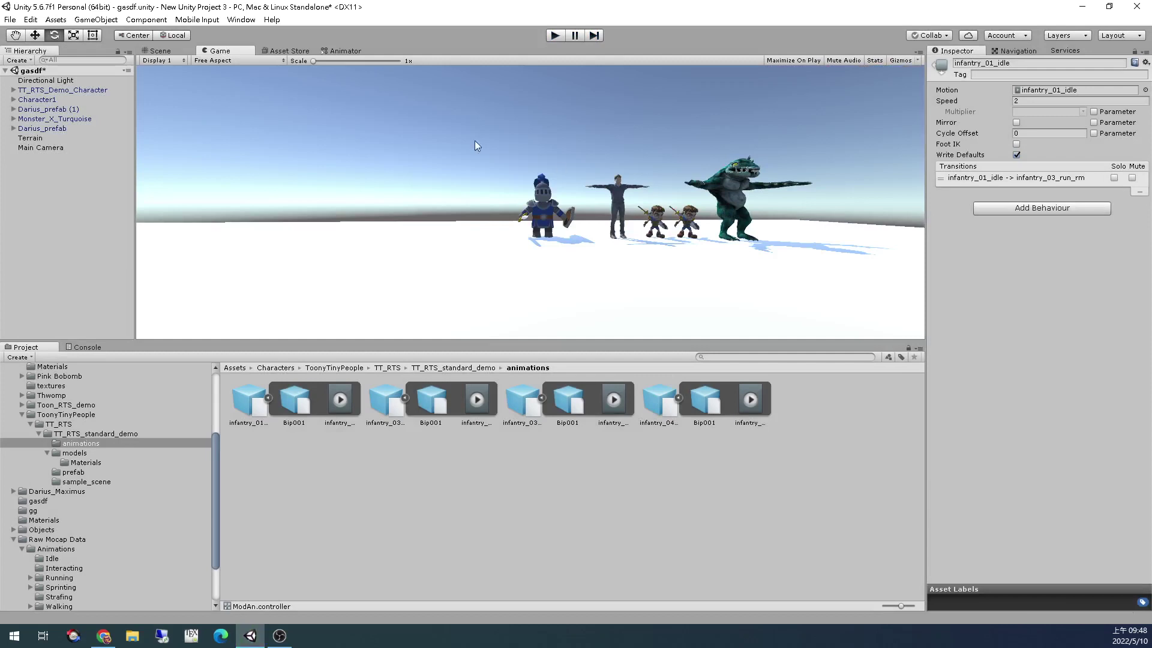
# Examine the infantry_03_run_rm animation's import settings in a widened Inspector and play its preview
pyautogui.click(337, 51)
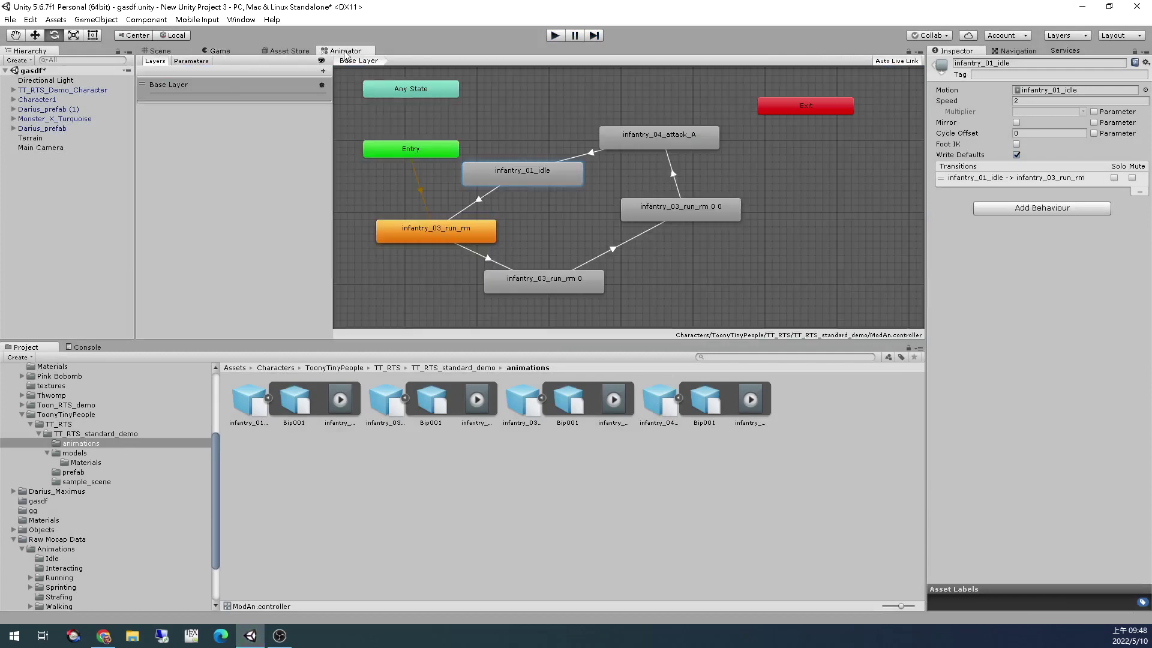
pyautogui.click(548, 279)
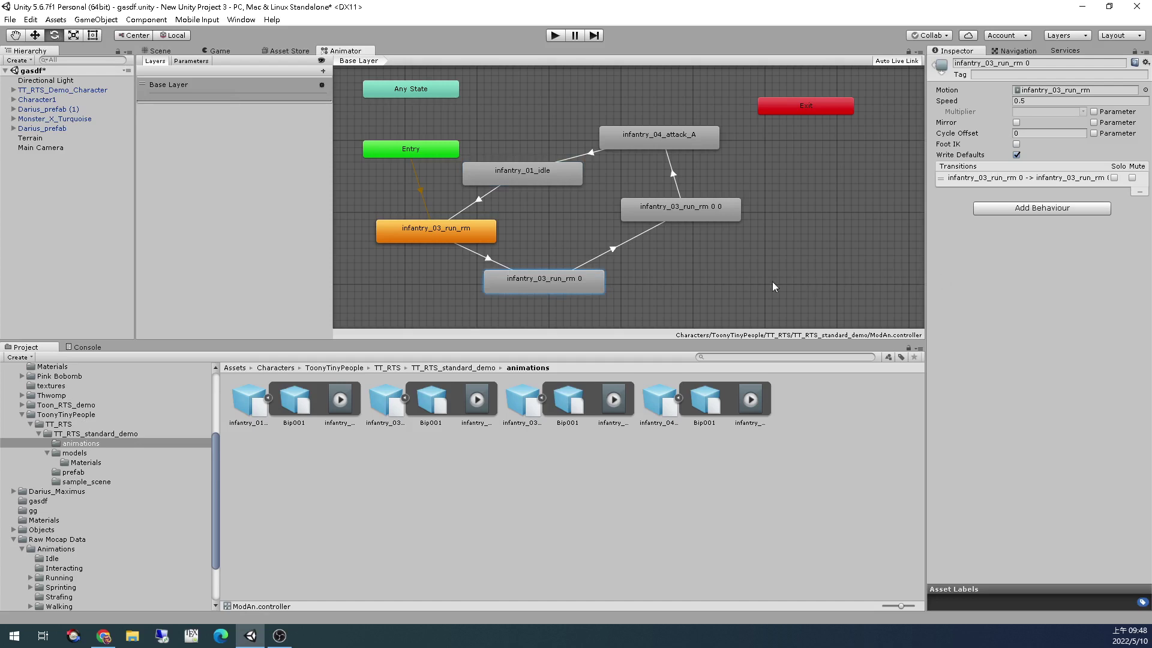
pyautogui.click(522, 400)
pyautogui.click(1012, 369)
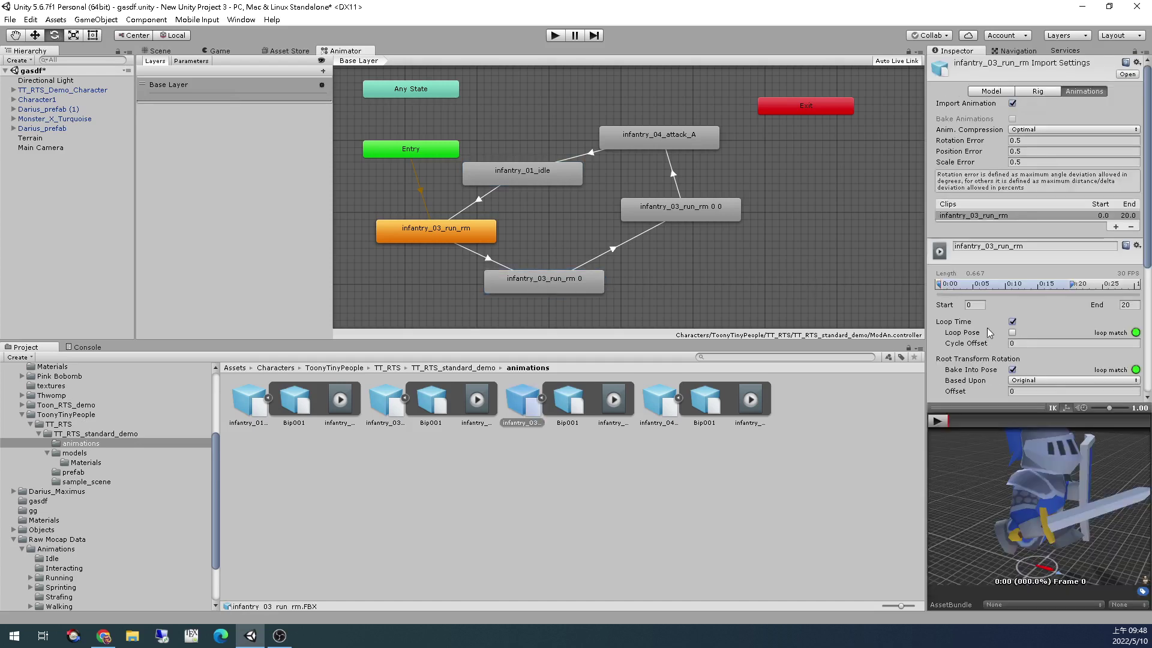
pyautogui.moveTo(927, 300); pyautogui.dragTo(668, 275)
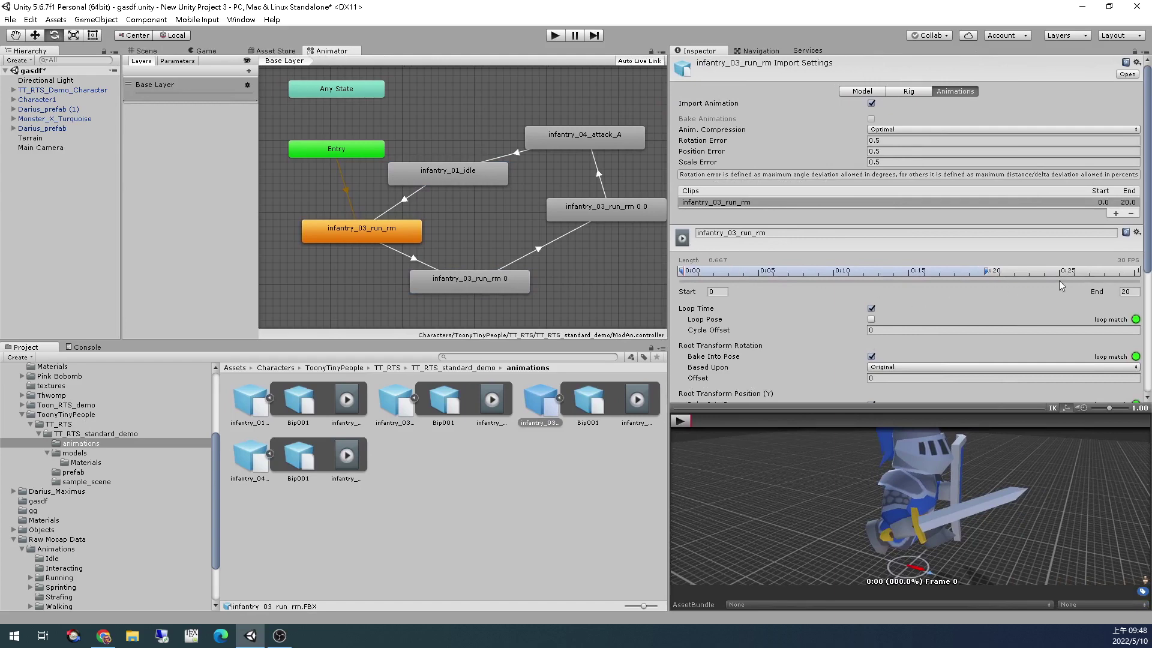
pyautogui.click(682, 420)
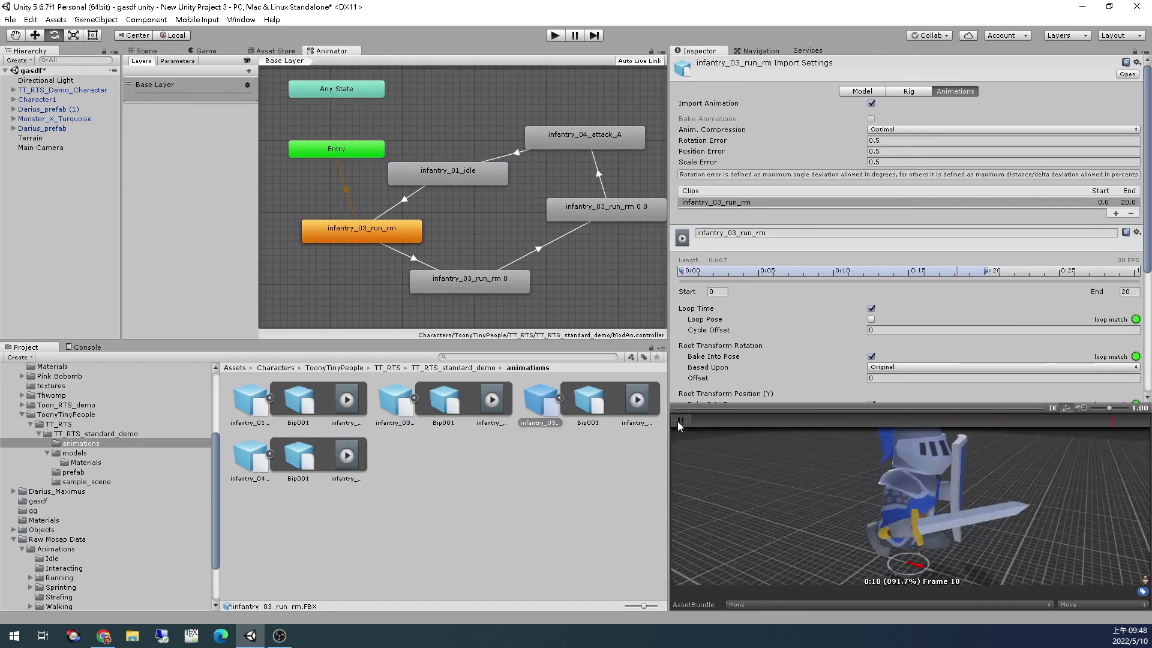
pyautogui.click(679, 421)
# Compare the infantry_03_run_rm and infantry_03_run_rm 0 states, and review the import settings of the latter's motion clip
pyautogui.click(459, 285)
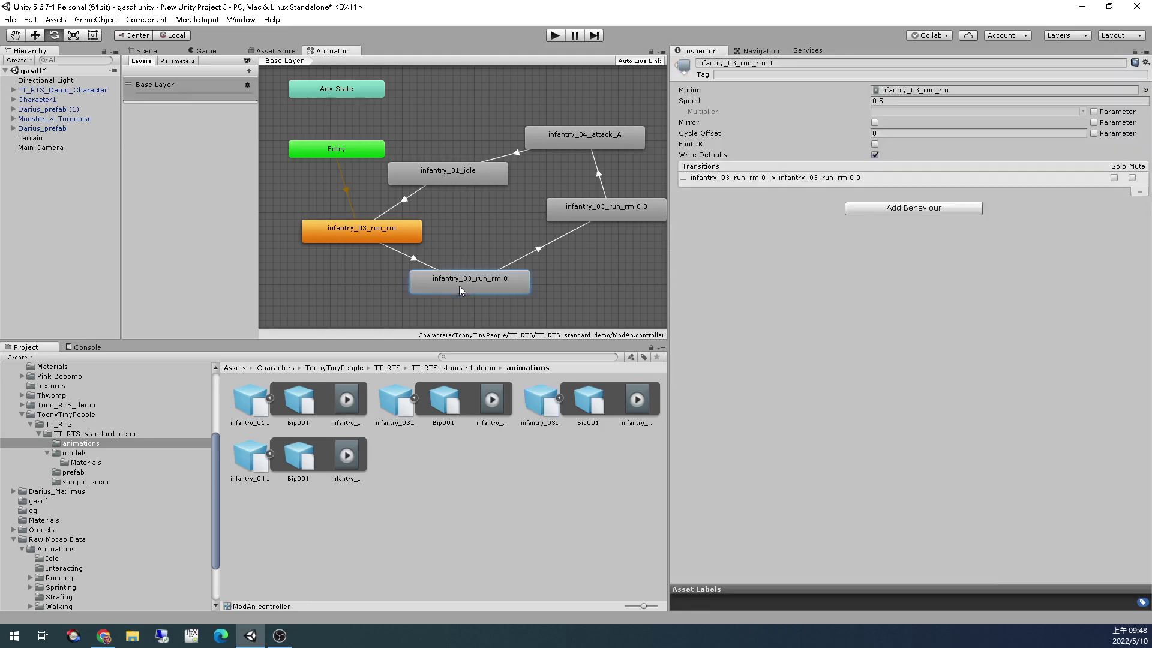
pyautogui.click(391, 226)
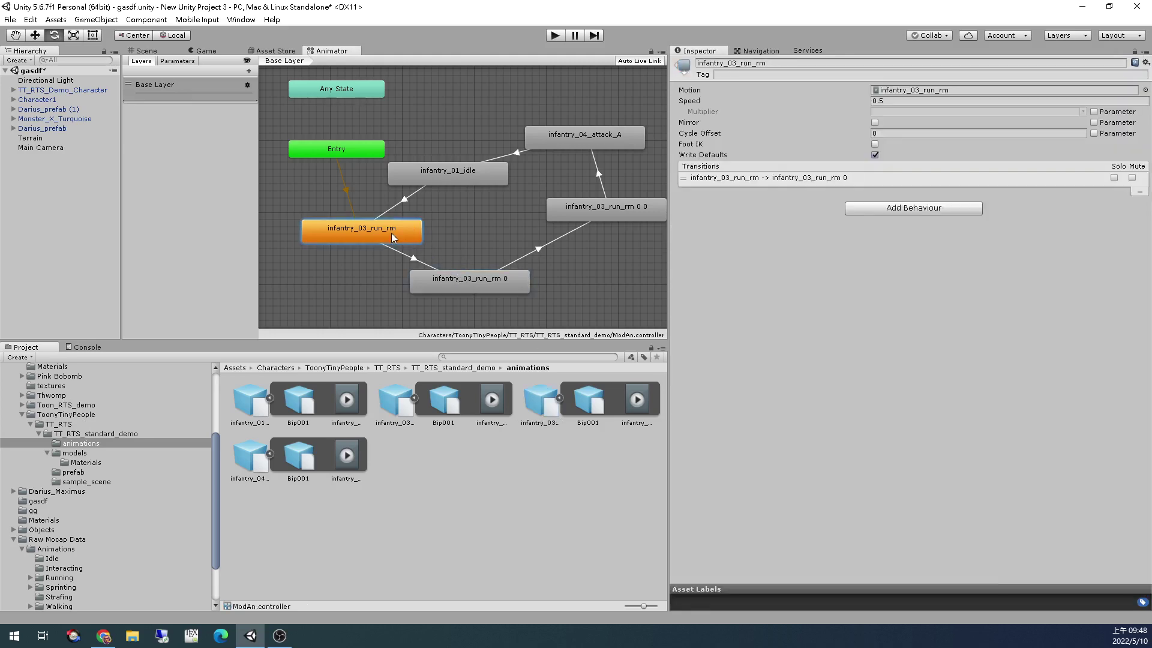
pyautogui.click(456, 291)
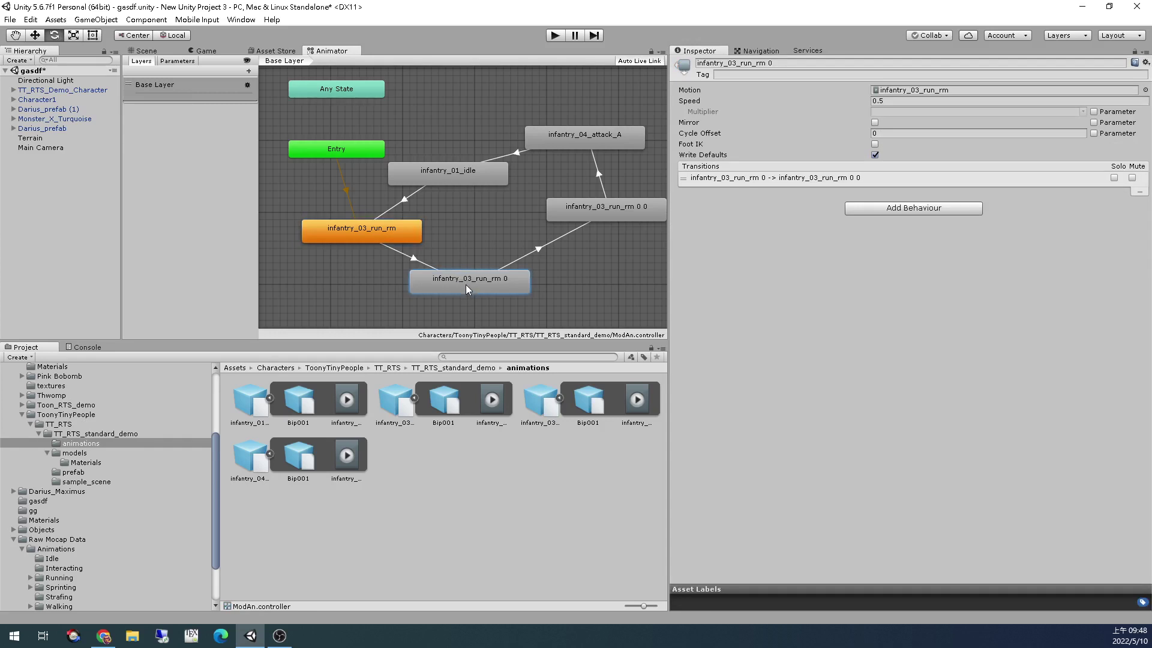
pyautogui.doubleClick(465, 285)
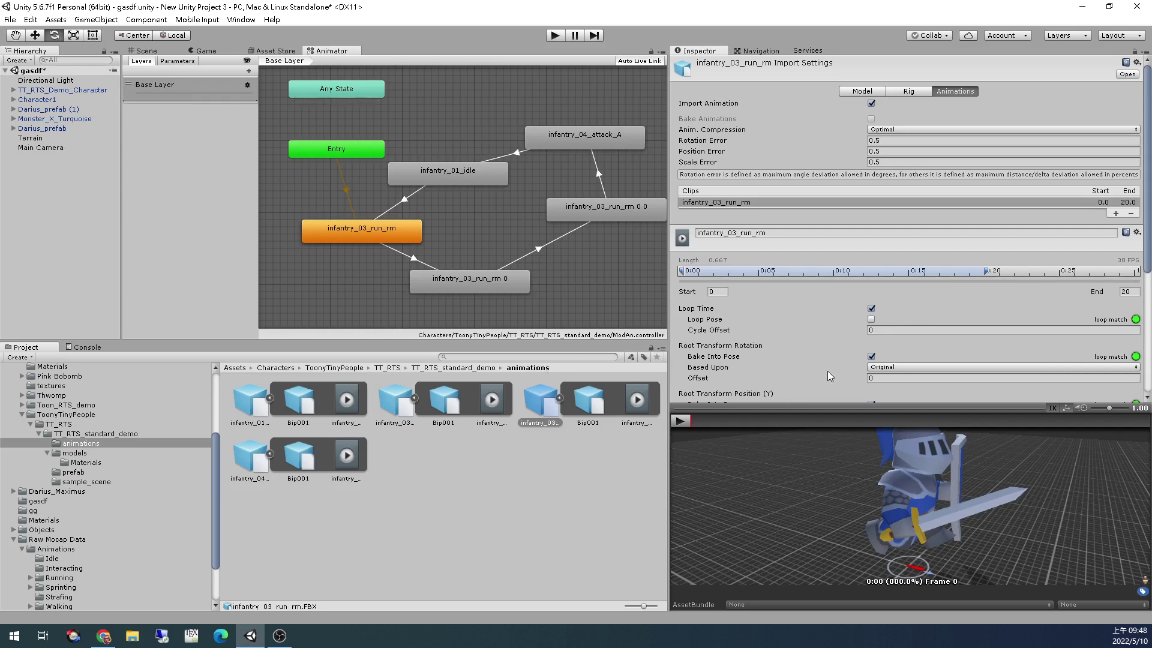
pyautogui.scroll(-5, 827, 371)
pyautogui.scroll(5, 862, 296)
# Try extending the infantry_03_run_rm clip's end to frame 25.7, preview it, and revert the import settings
pyautogui.moveTo(985, 271); pyautogui.dragTo(1072, 274)
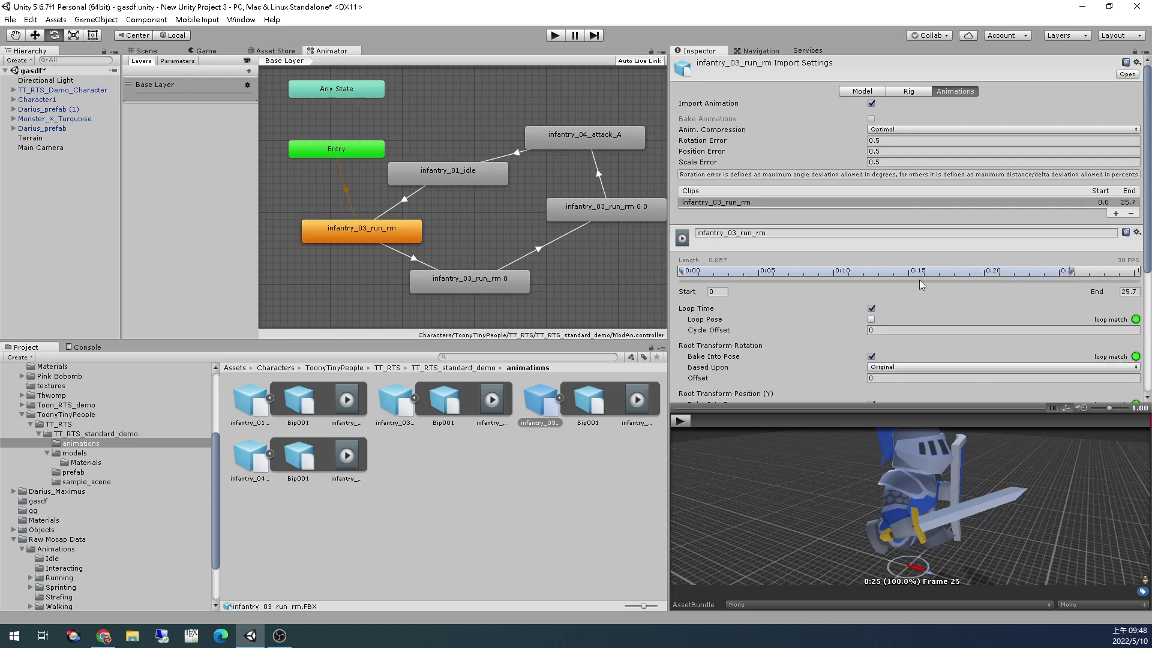
pyautogui.click(681, 422)
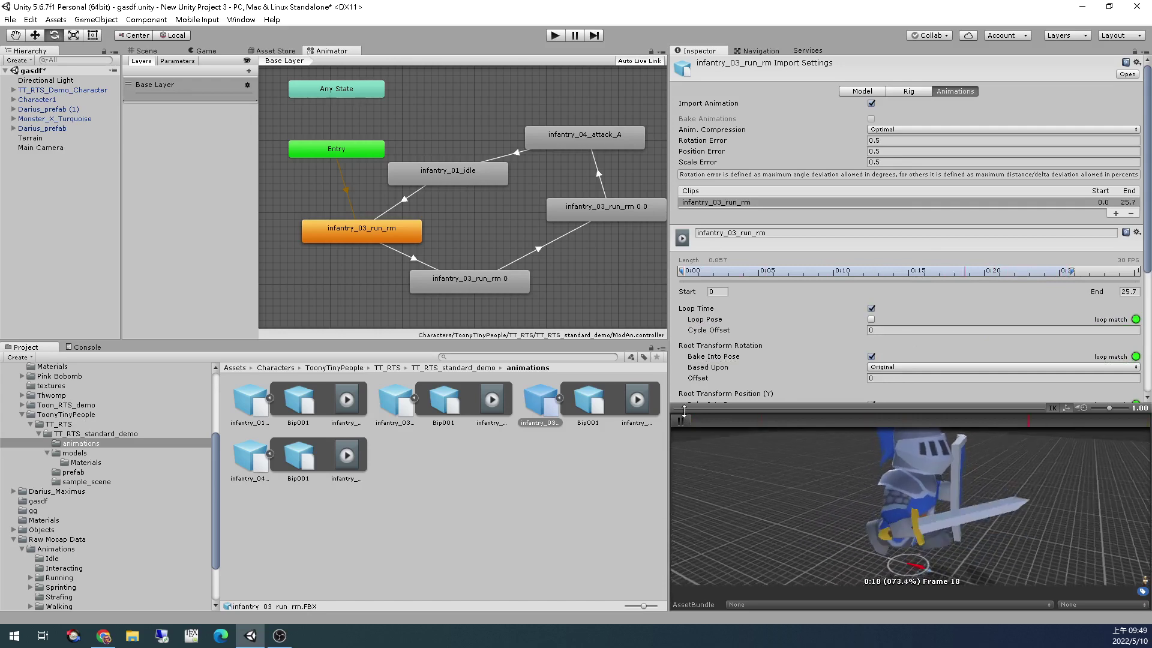
pyautogui.click(684, 408)
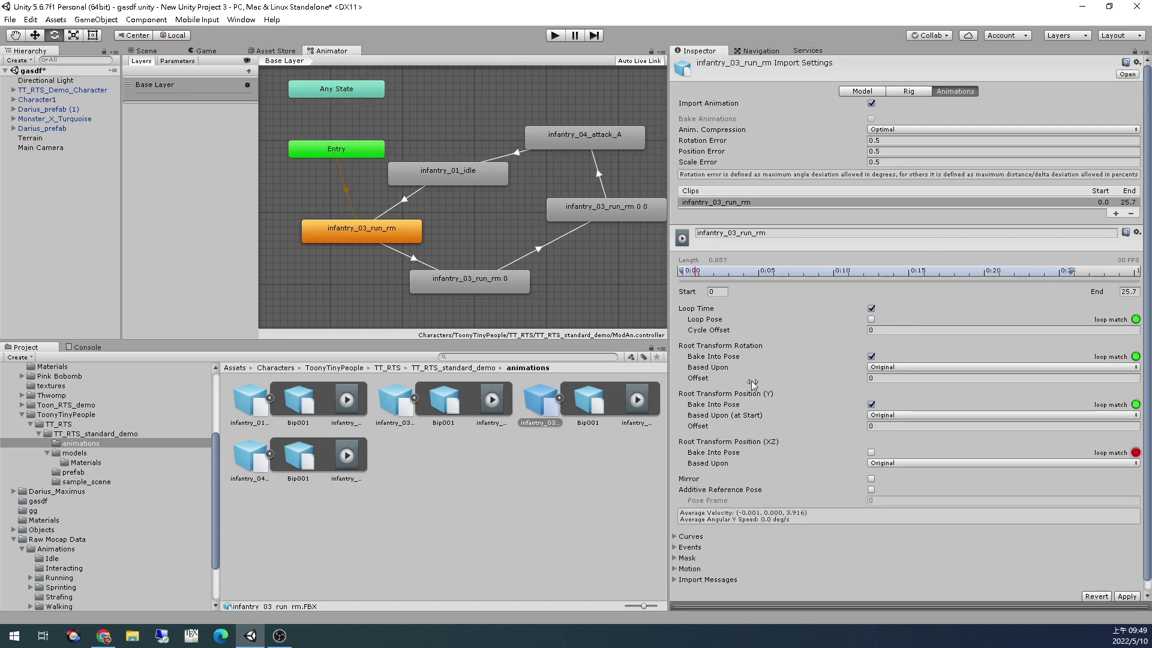
pyautogui.click(1093, 596)
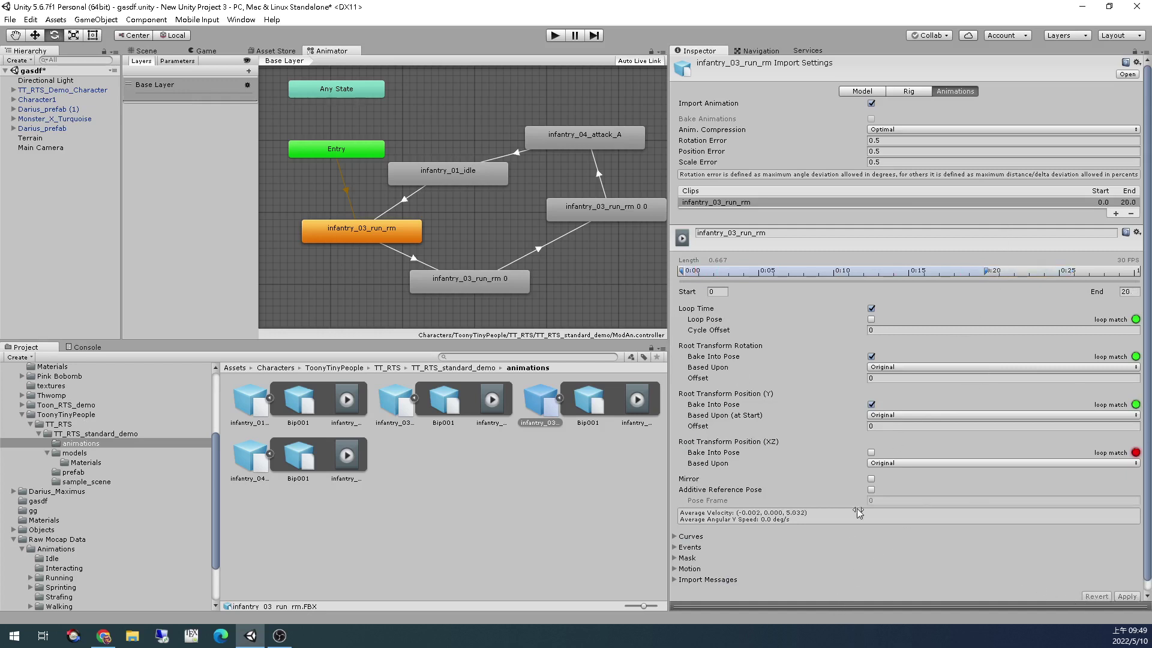
# Shorten the infantry_03_run_rm clip's end to frame 19.8, preview it, and return to the infantry_03_run_rm 0 state
pyautogui.moveTo(811, 607); pyautogui.dragTo(832, 423)
pyautogui.moveTo(986, 274); pyautogui.dragTo(983, 275)
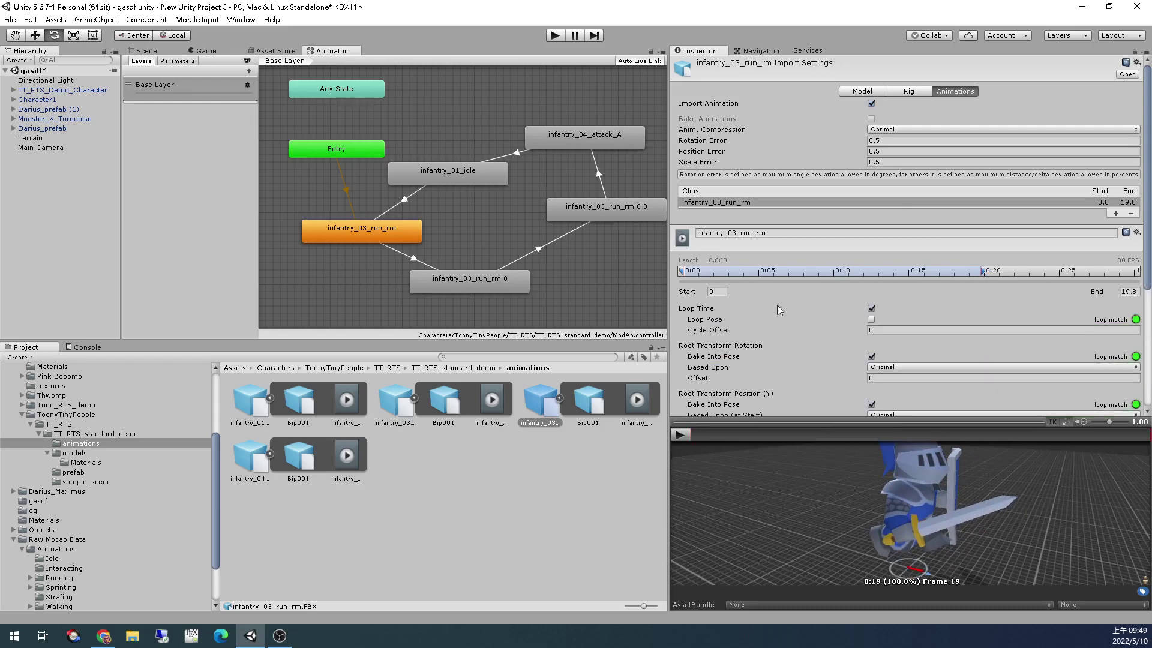
pyautogui.click(679, 434)
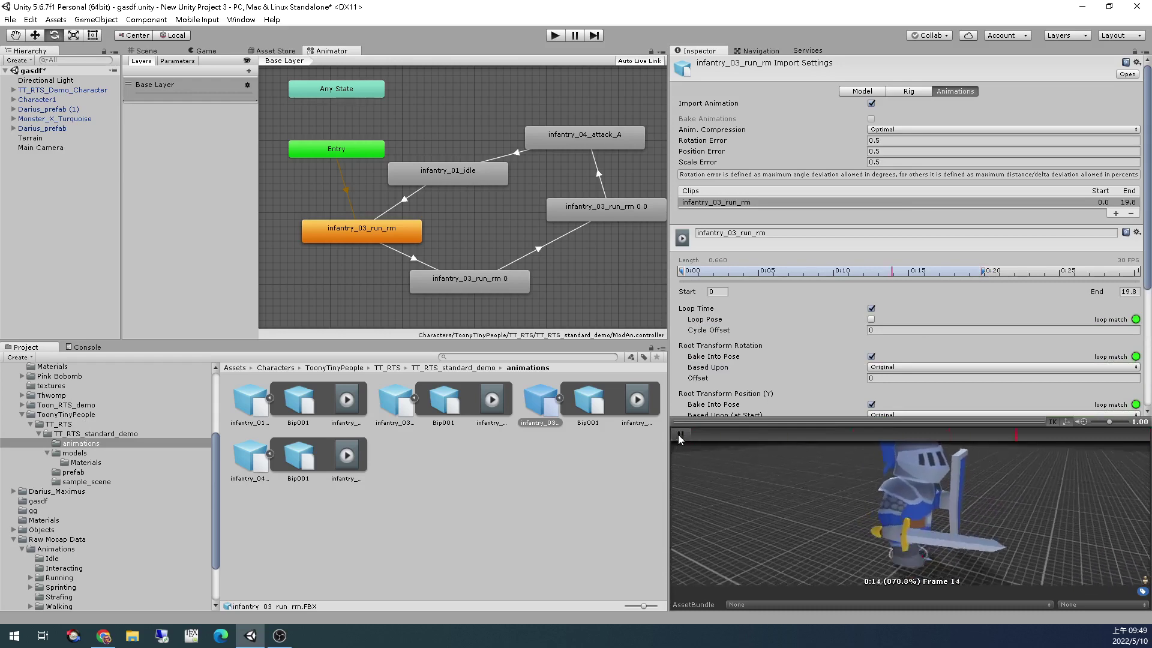
pyautogui.click(679, 434)
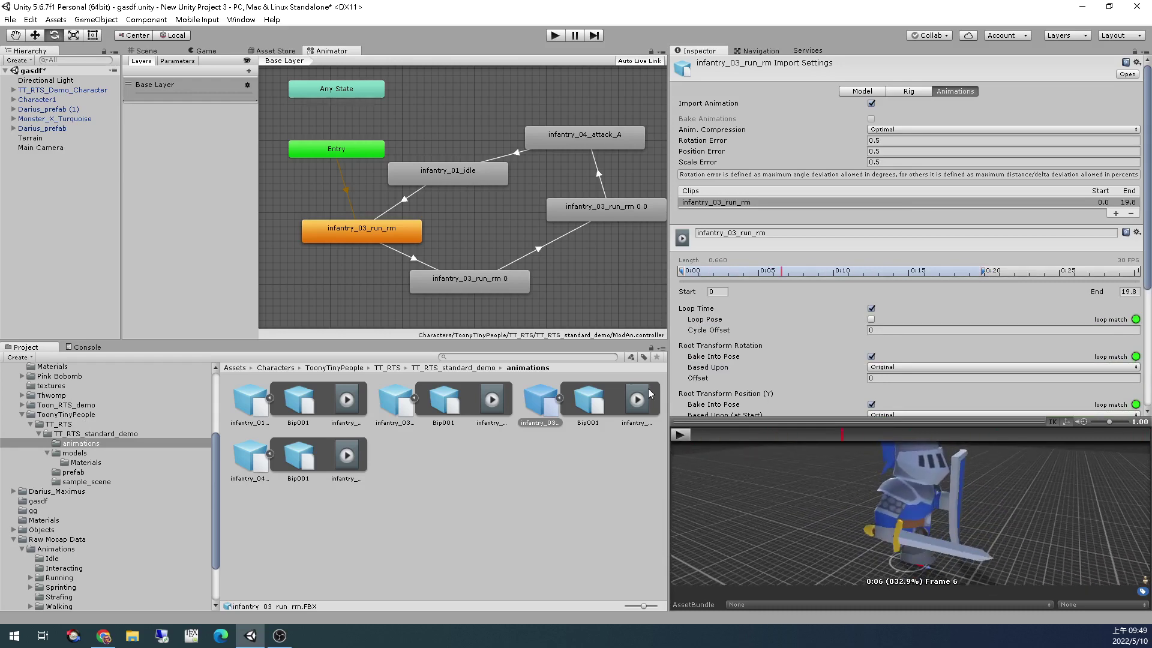
pyautogui.click(513, 280)
pyautogui.click(683, 339)
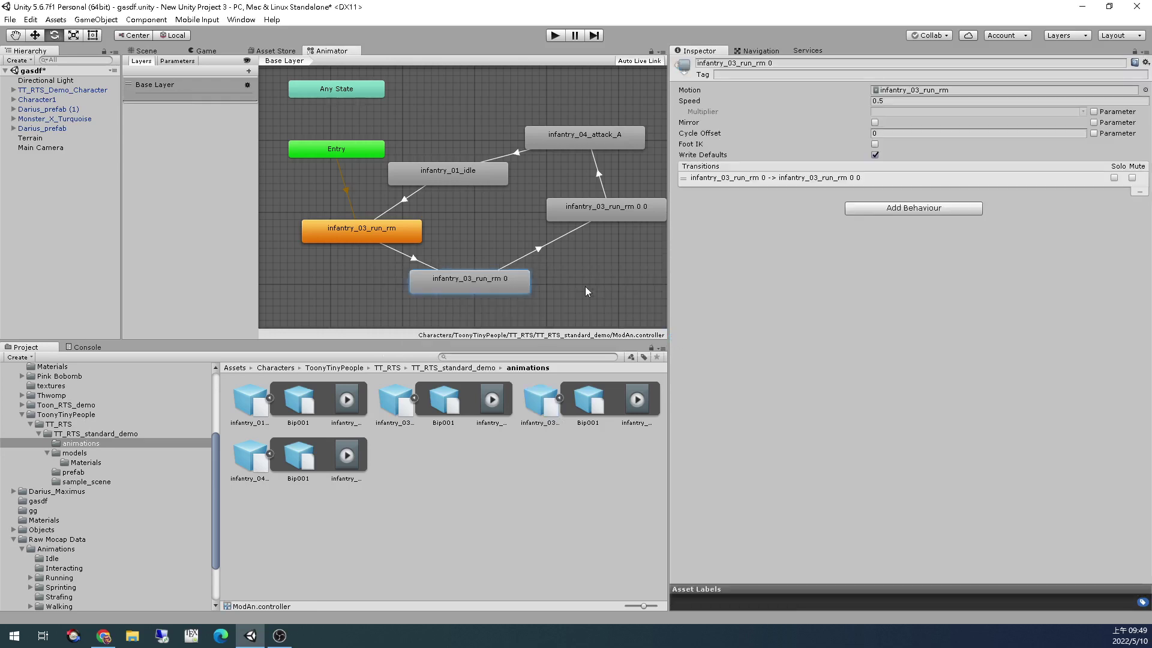
# Play-test the scene to check the knight's animation sequence, and stop playback
pyautogui.hotkey('ctrl', 'p')
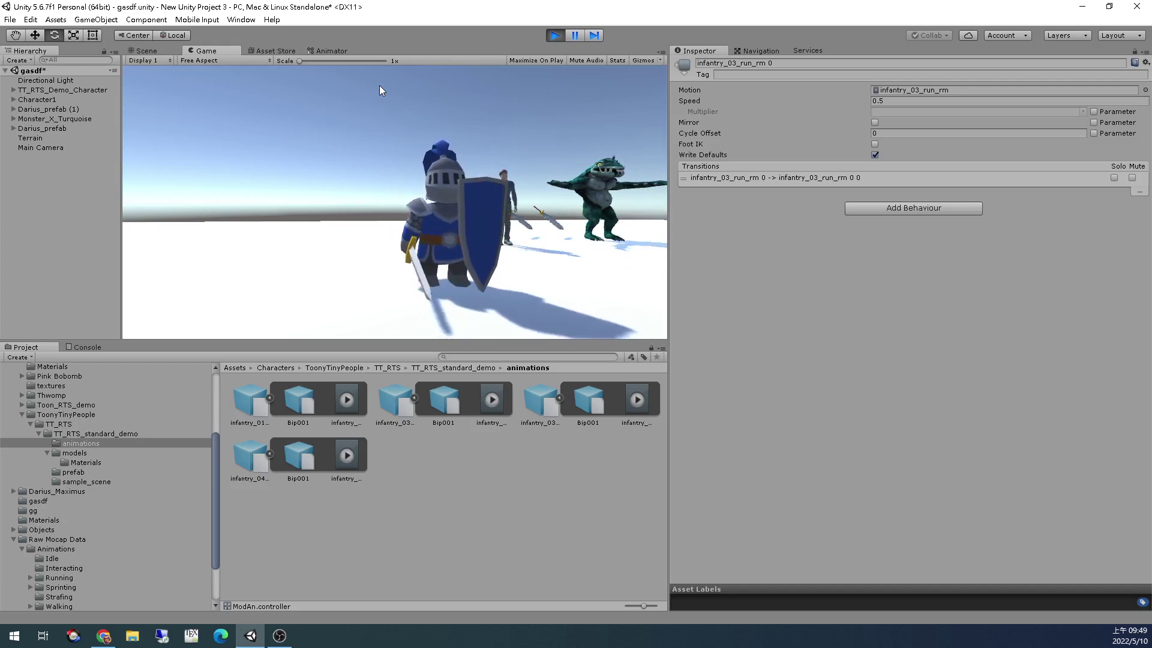
pyautogui.hotkey('ctrl', 'p')
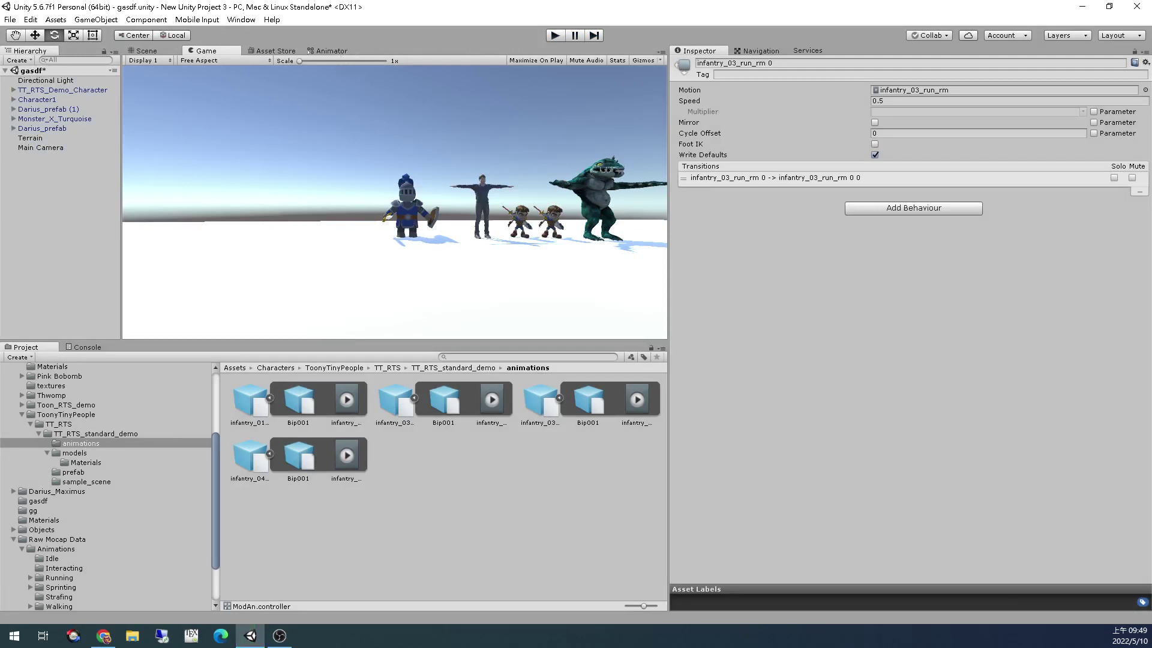
# Select the knight TT_RTS_Demo_Character in the scene and open its ModAn controller from the TT_RTS_standard_demo folder
pyautogui.click(327, 368)
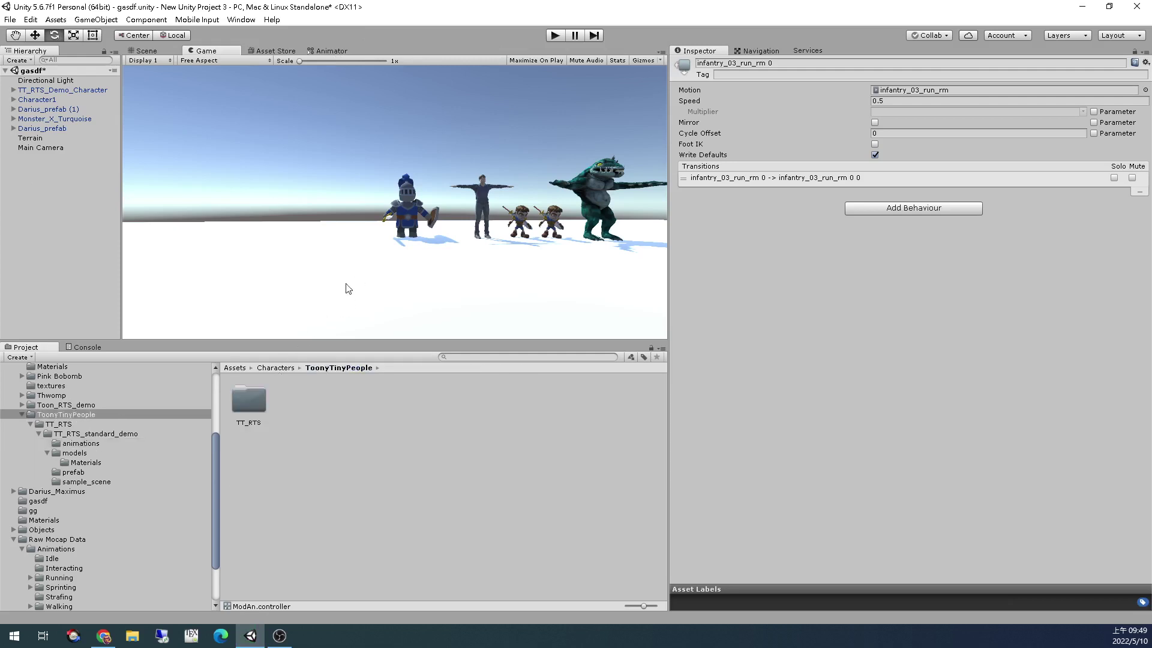
pyautogui.click(145, 51)
pyautogui.click(357, 197)
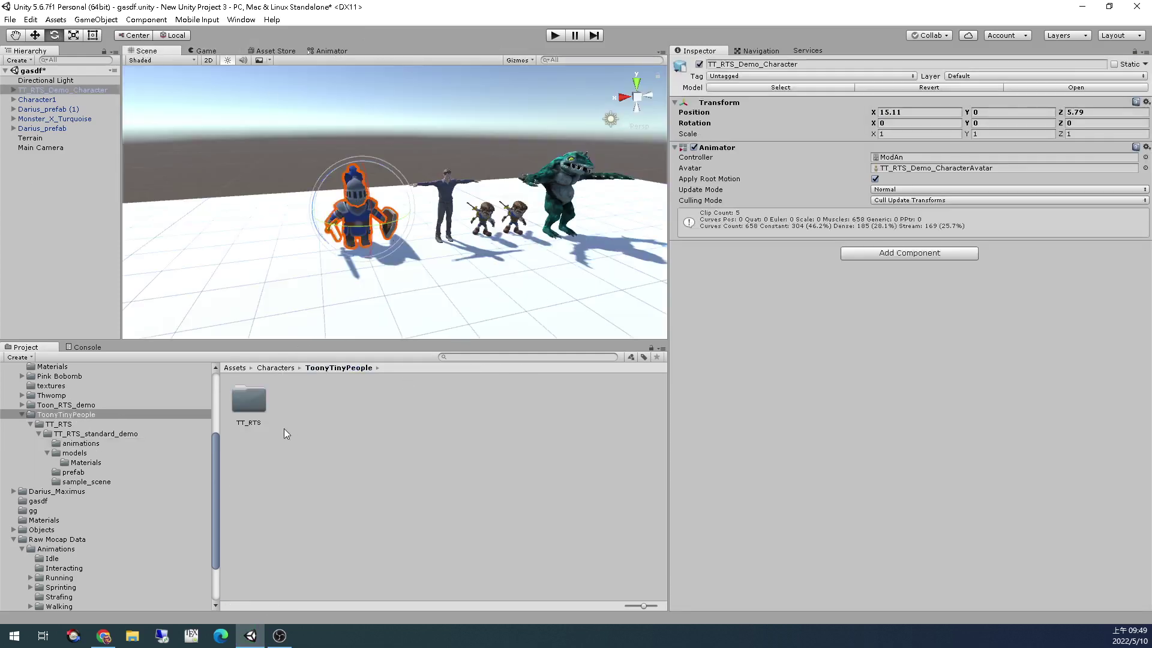
pyautogui.click(93, 433)
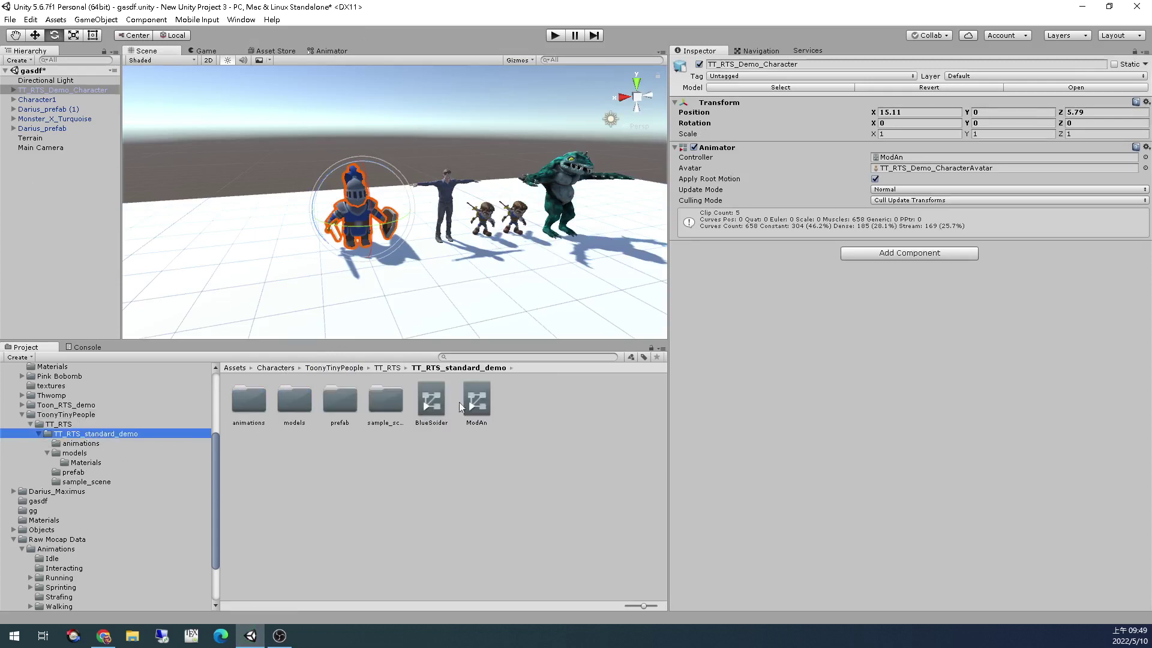
pyautogui.click(476, 396)
pyautogui.doubleClick(471, 399)
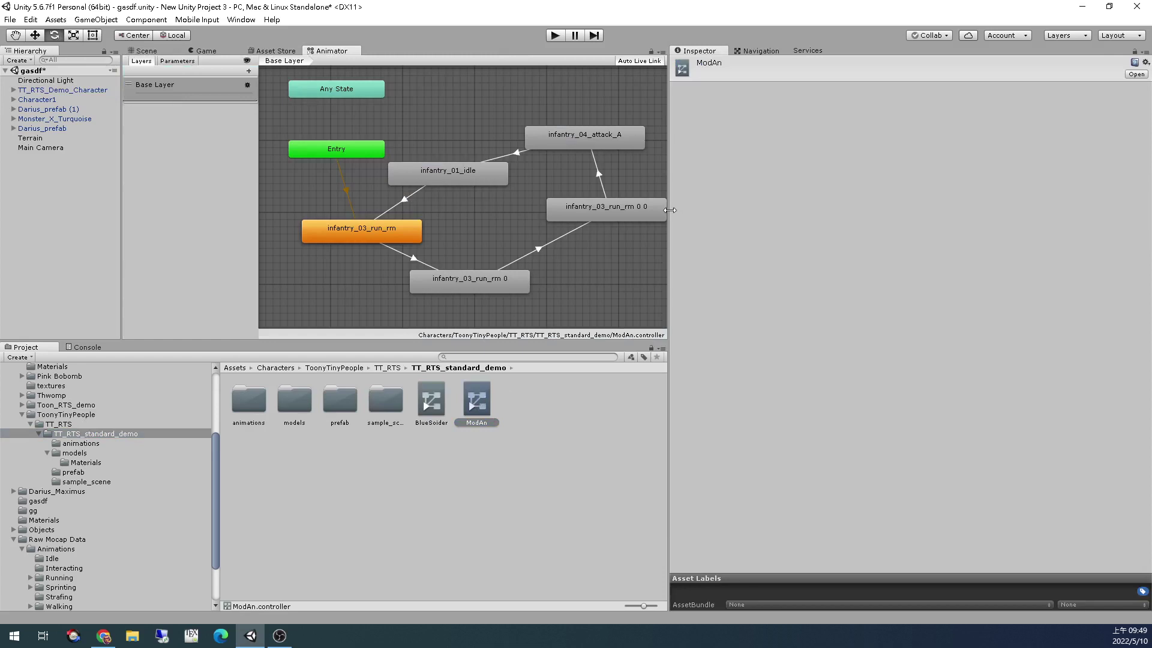
# Enlarge the Animator graph area and spread the run_rm 0, run_rm 0 0, attack_A and idle states into a wider loop
pyautogui.moveTo(669, 204); pyautogui.dragTo(987, 204)
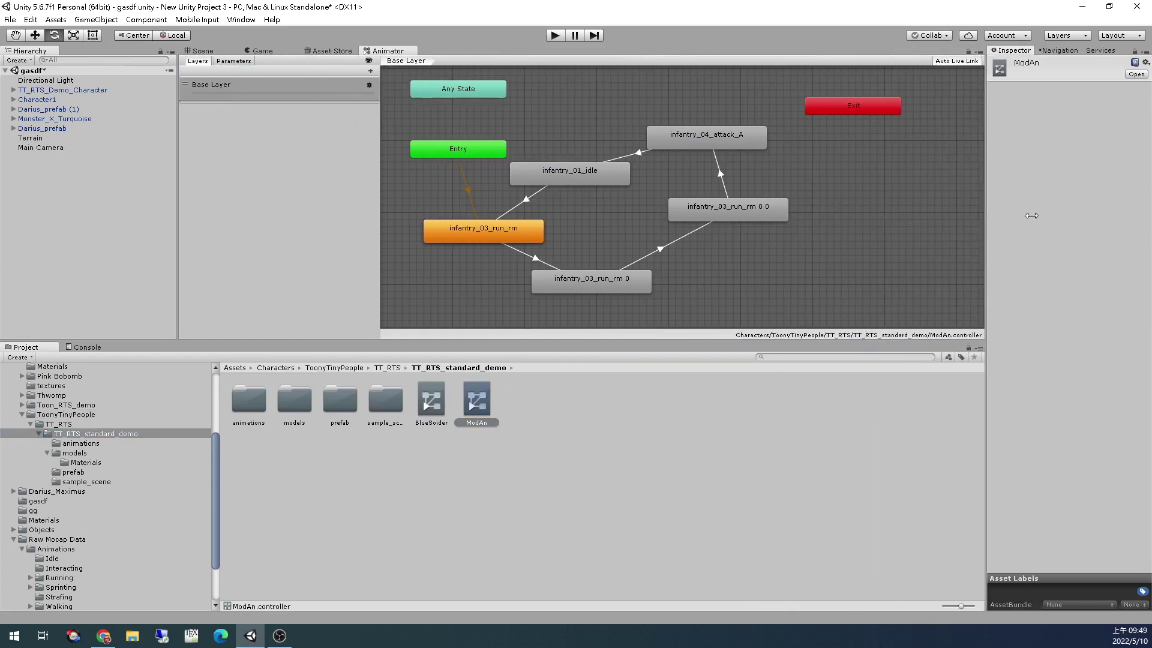
pyautogui.click(580, 336)
pyautogui.moveTo(587, 342); pyautogui.dragTo(596, 451)
pyautogui.moveTo(744, 224); pyautogui.dragTo(736, 353)
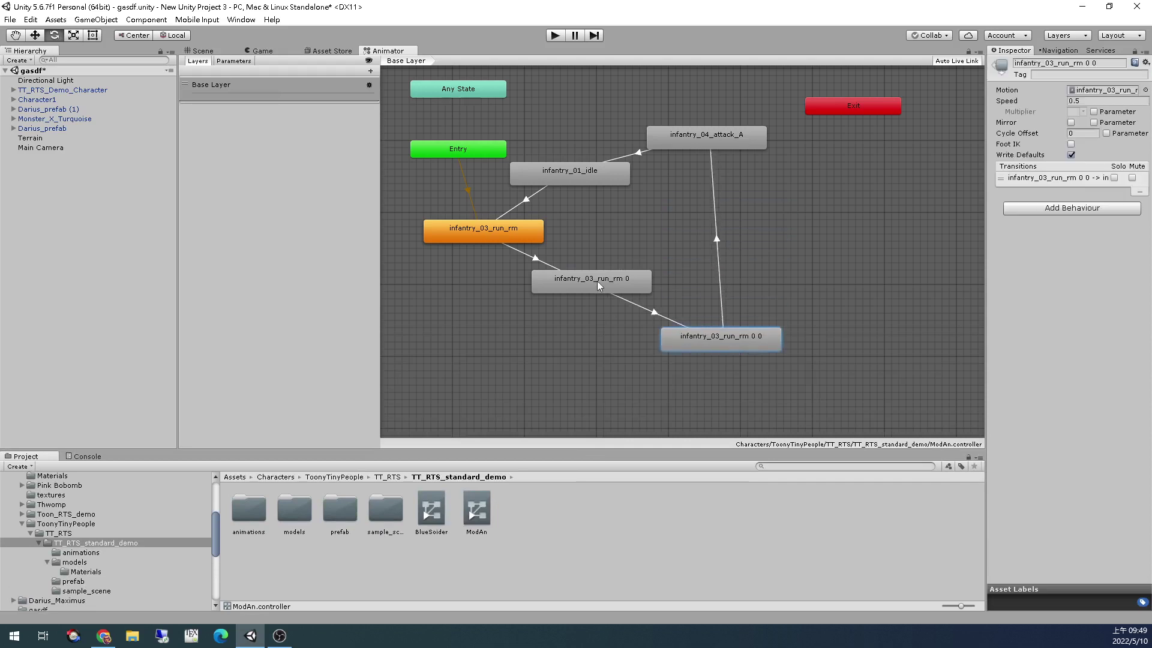
pyautogui.moveTo(597, 284); pyautogui.dragTo(482, 335)
pyautogui.moveTo(691, 149); pyautogui.dragTo(848, 270)
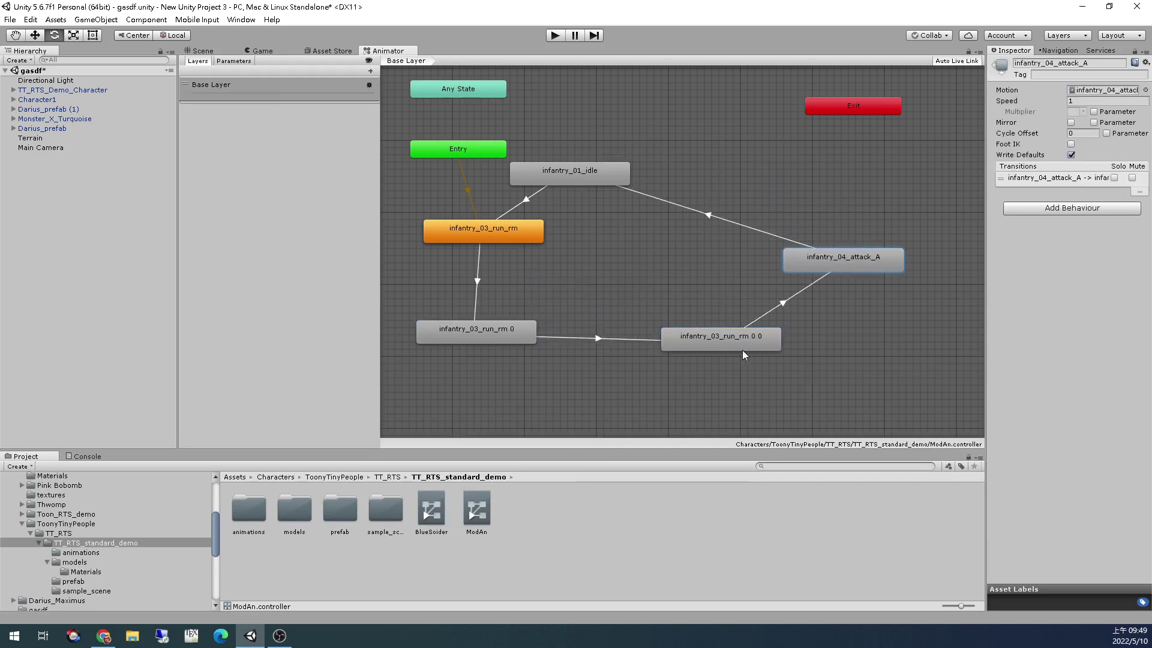
pyautogui.moveTo(743, 351); pyautogui.dragTo(632, 374)
pyautogui.moveTo(847, 263); pyautogui.dragTo(777, 352)
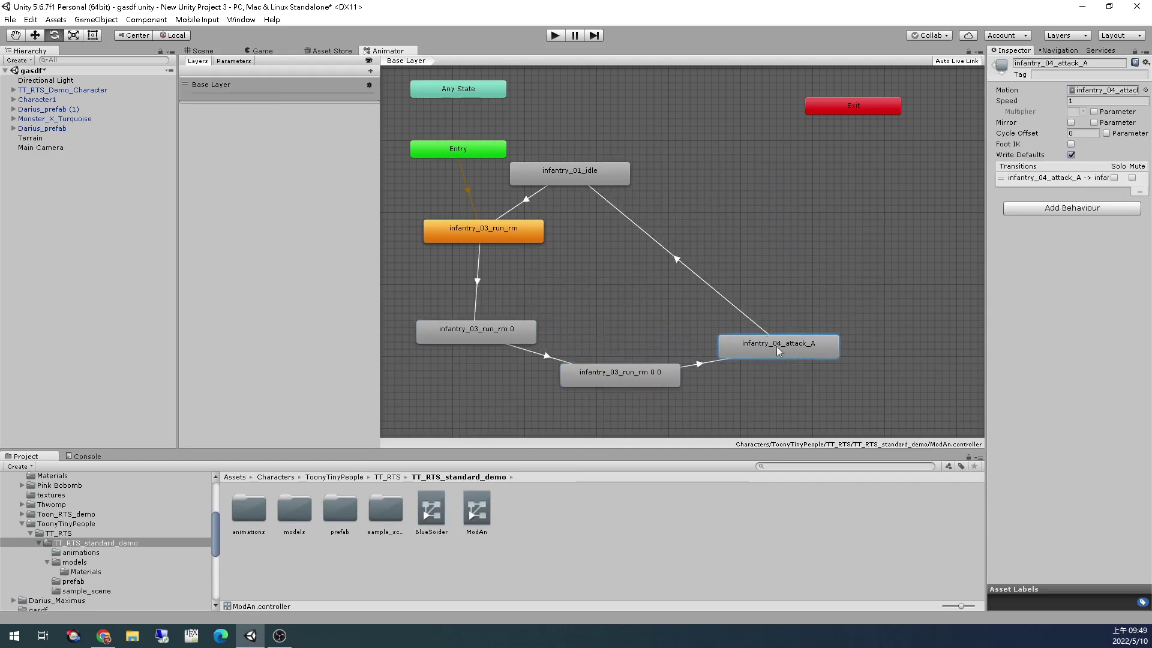
pyautogui.moveTo(623, 178); pyautogui.dragTo(715, 171)
# Duplicate the infantry_03_run_rm 0 0 state twice, place the copies beside it, and move infantry_04_attack_A above them
pyautogui.click(613, 384)
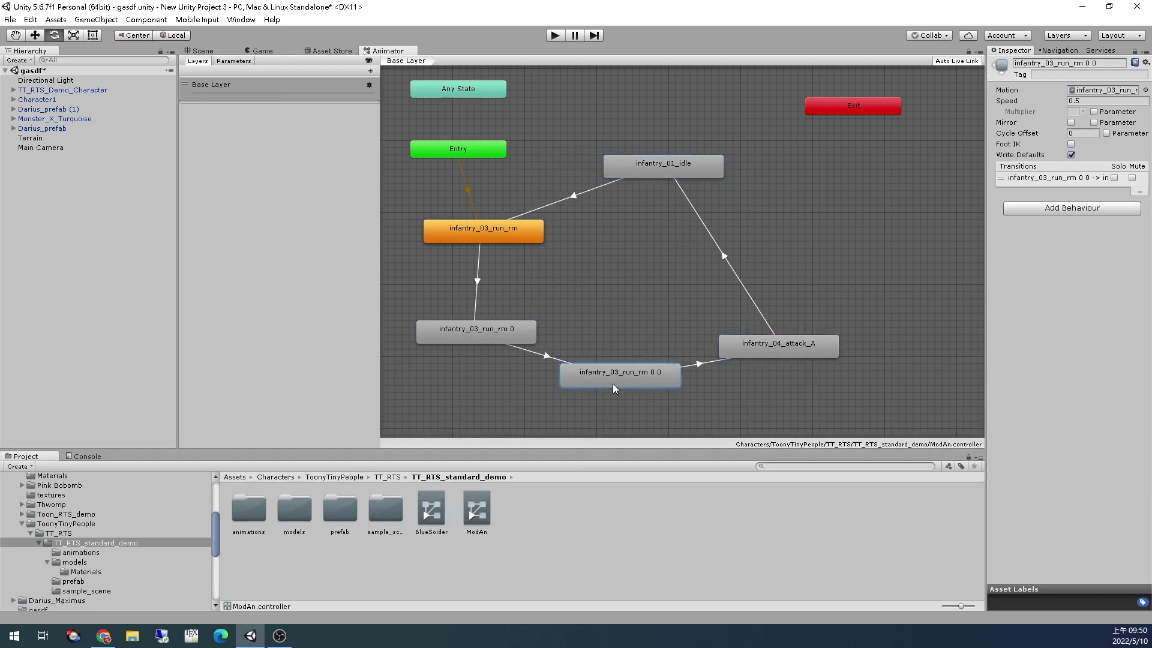
pyautogui.hotkey('ctrl', 'd')
pyautogui.moveTo(478, 90); pyautogui.dragTo(794, 406)
pyautogui.hotkey('ctrl', 'd')
pyautogui.moveTo(468, 70); pyautogui.dragTo(926, 389)
pyautogui.moveTo(809, 360); pyautogui.dragTo(845, 270)
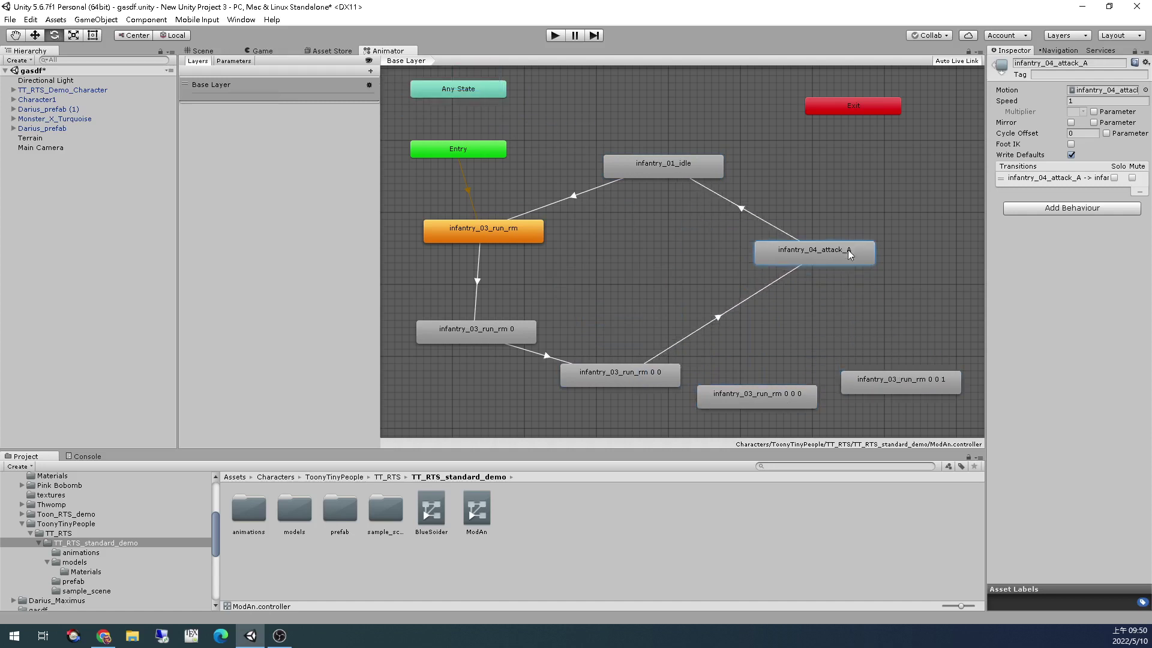
# Add a transition from infantry_03_run_rm 0 0 to infantry_03_run_rm 0 0 0 and delete its direct transition to infantry_04_attack_A
pyautogui.rightClick(661, 374)
pyautogui.click(681, 381)
pyautogui.click(712, 392)
pyautogui.click(763, 403)
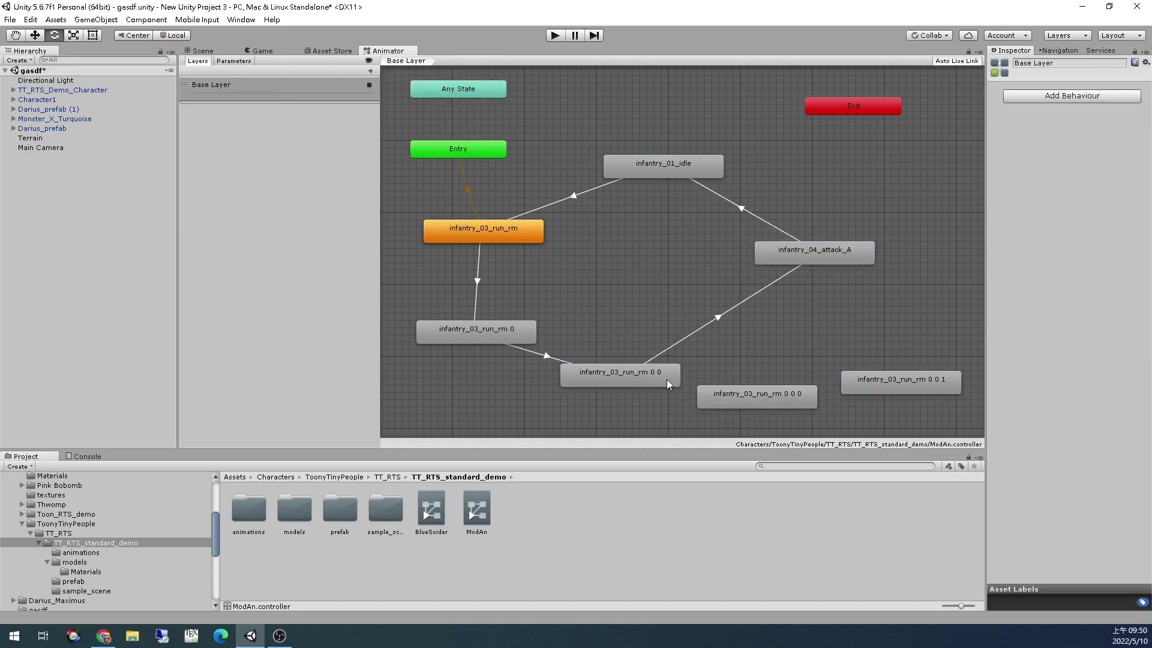
pyautogui.rightClick(667, 383)
pyautogui.click(687, 386)
pyautogui.click(739, 391)
pyautogui.click(723, 319)
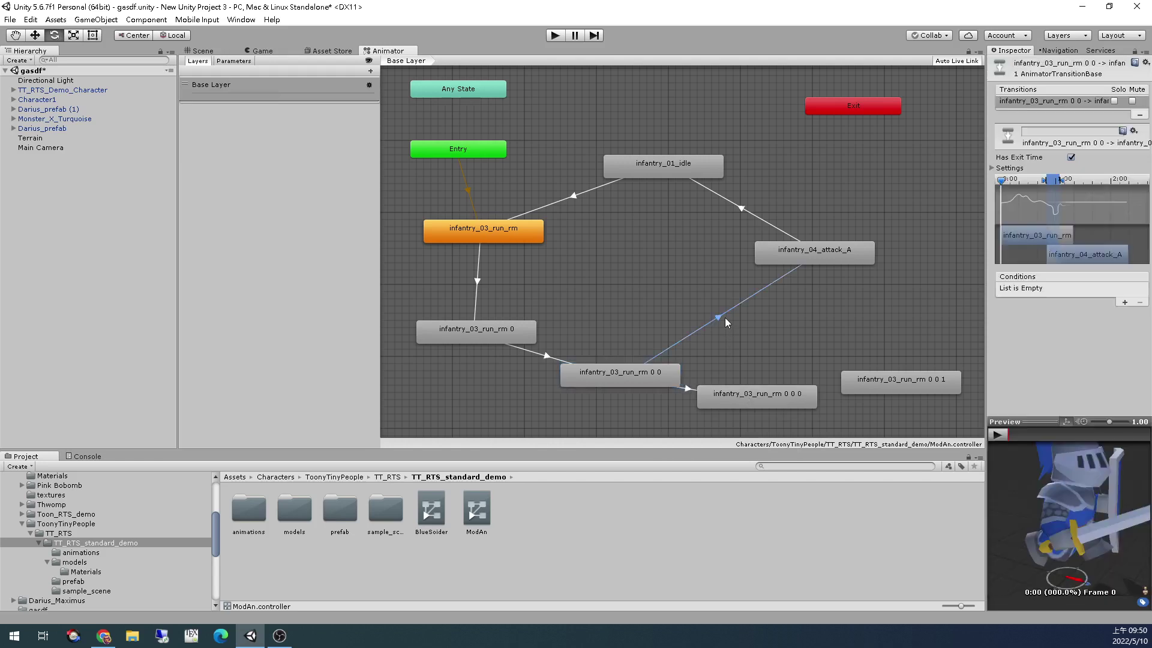
pyautogui.press('Delete')
# Link infantry_03_run_rm 0 0 0 to infantry_03_run_rm 0 0 1, and that state to infantry_04_attack_A
pyautogui.click(755, 394)
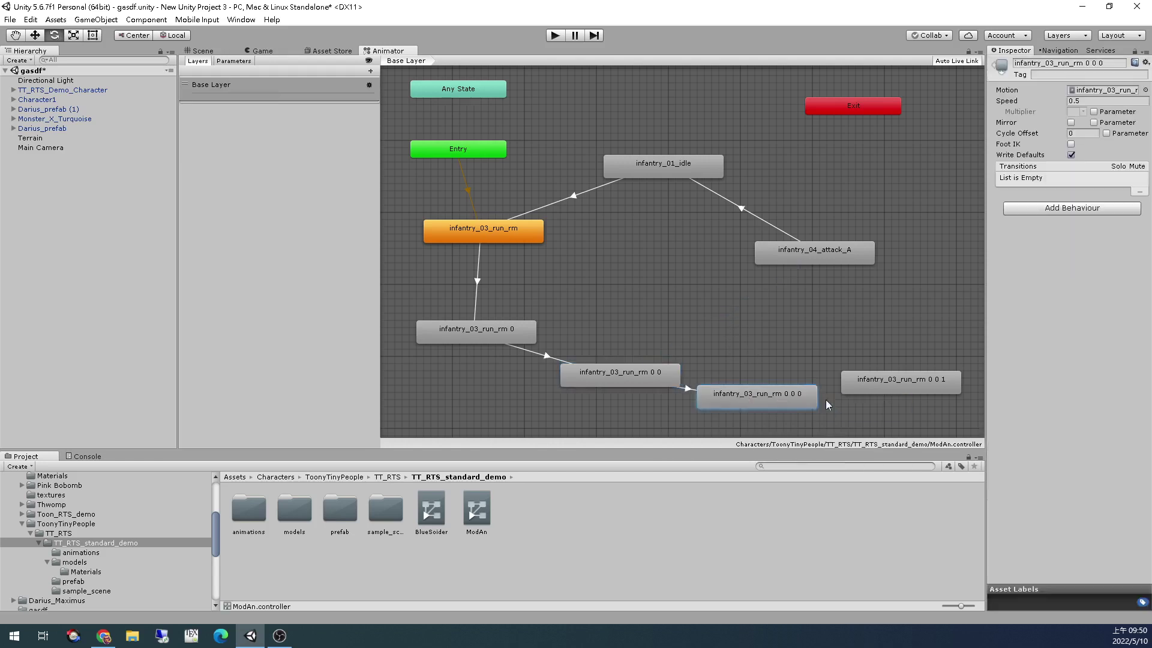
pyautogui.click(901, 382)
pyautogui.rightClick(903, 382)
pyautogui.click(931, 387)
pyautogui.click(809, 254)
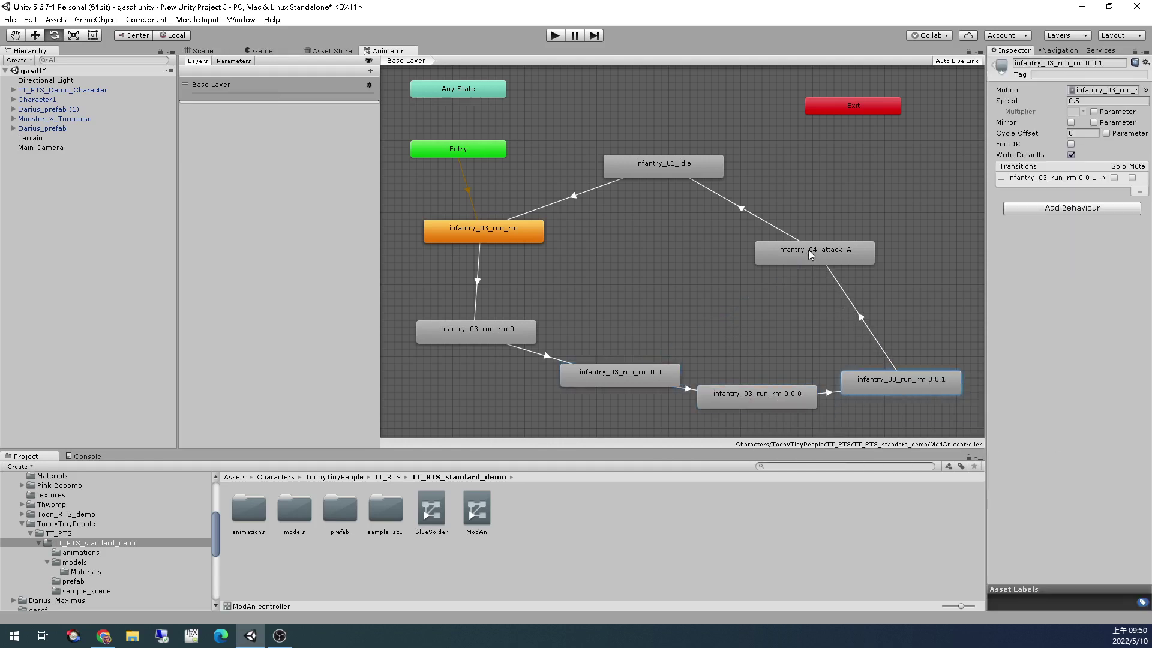
# Tidy the loop by shifting the run_rm 0 0, attack_A and idle states, checking each run state in order
pyautogui.moveTo(617, 384); pyautogui.dragTo(552, 405)
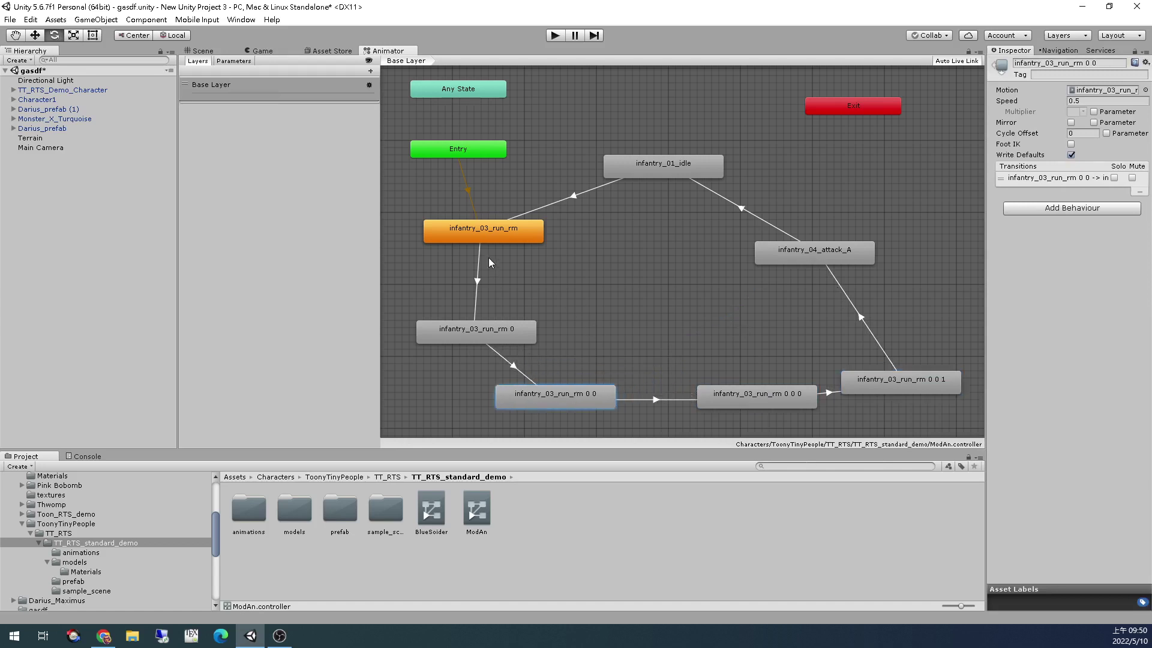
pyautogui.click(483, 228)
pyautogui.click(501, 330)
pyautogui.click(559, 401)
pyautogui.click(768, 394)
pyautogui.click(860, 382)
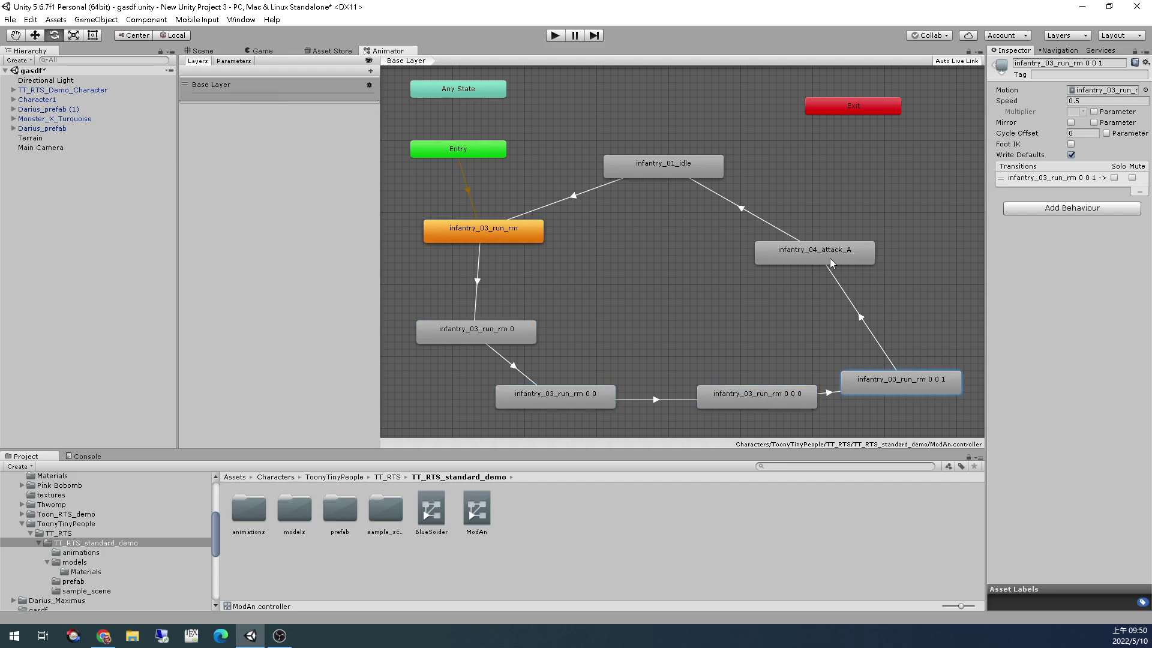
pyautogui.moveTo(830, 258); pyautogui.dragTo(862, 257)
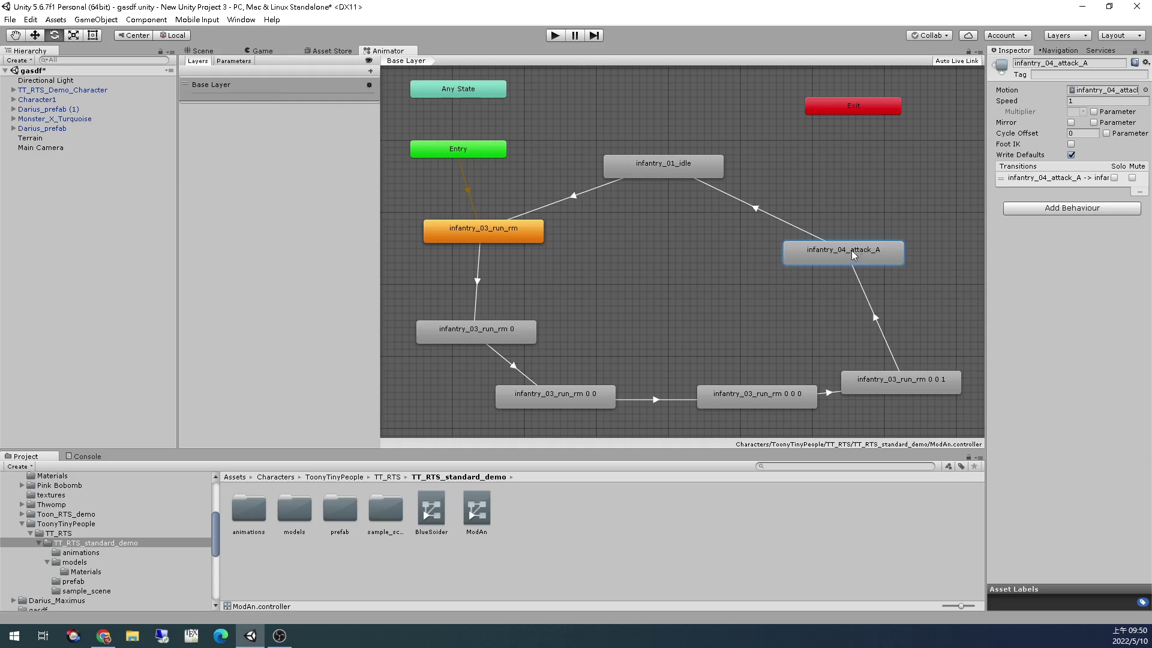
pyautogui.moveTo(661, 167)
pyautogui.mouseDown()
pyautogui.moveTo(660, 179)
pyautogui.moveTo(668, 160)
pyautogui.mouseUp()
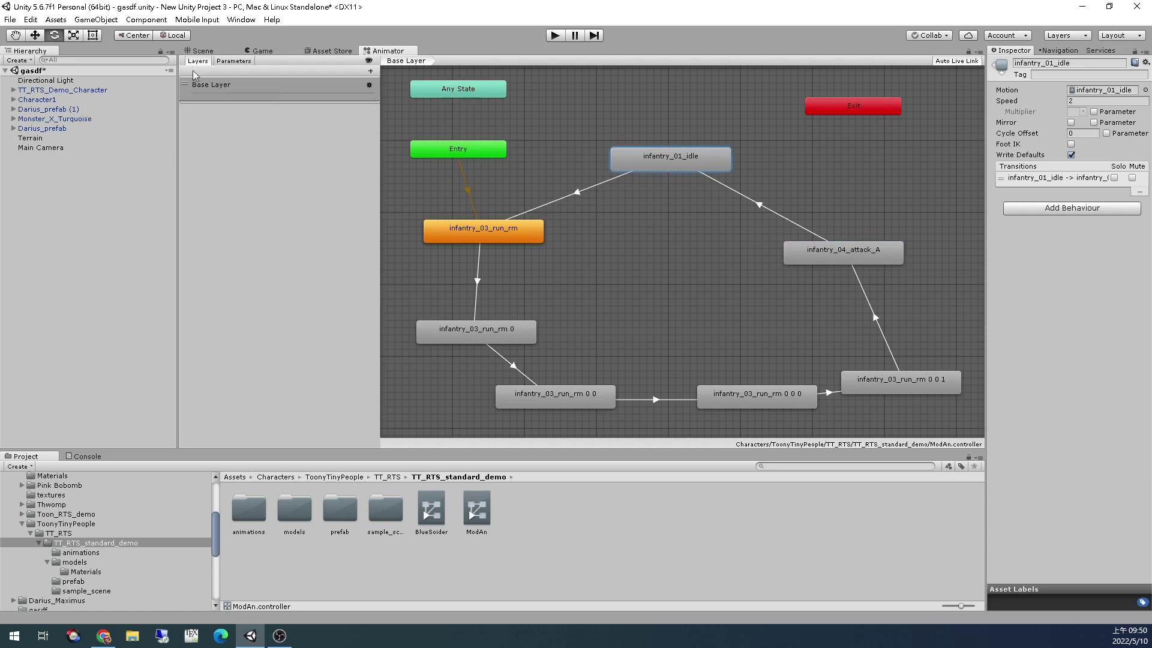
# Make Main Camera a child of TT_RTS_Demo_Character, play-test the scene, and stop playback
pyautogui.click(199, 51)
pyautogui.scroll(-5, 488, 215)
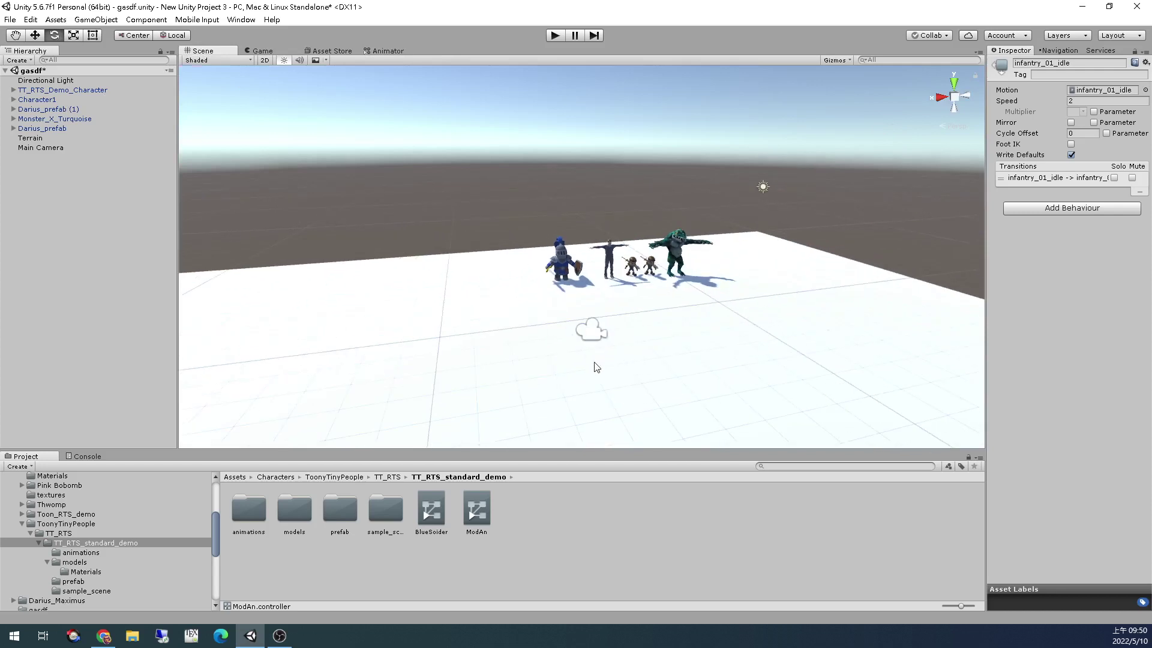
pyautogui.click(20, 148)
pyautogui.moveTo(19, 147); pyautogui.dragTo(64, 95)
pyautogui.hotkey('ctrl', 'p')
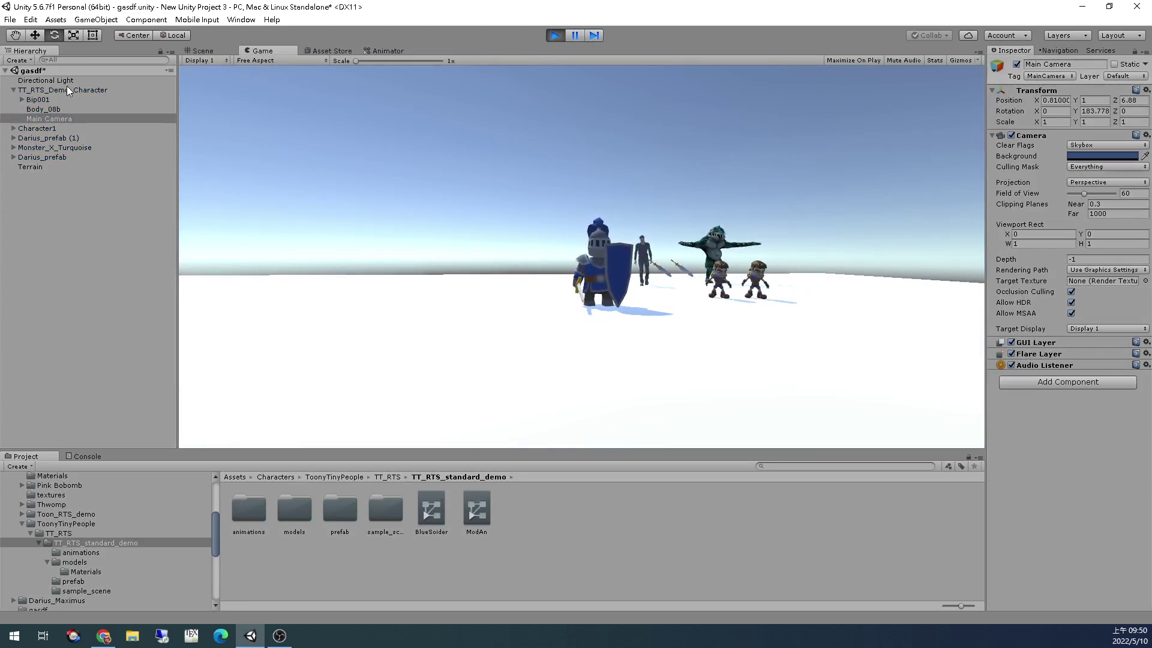
pyautogui.hotkey('ctrl', 'p')
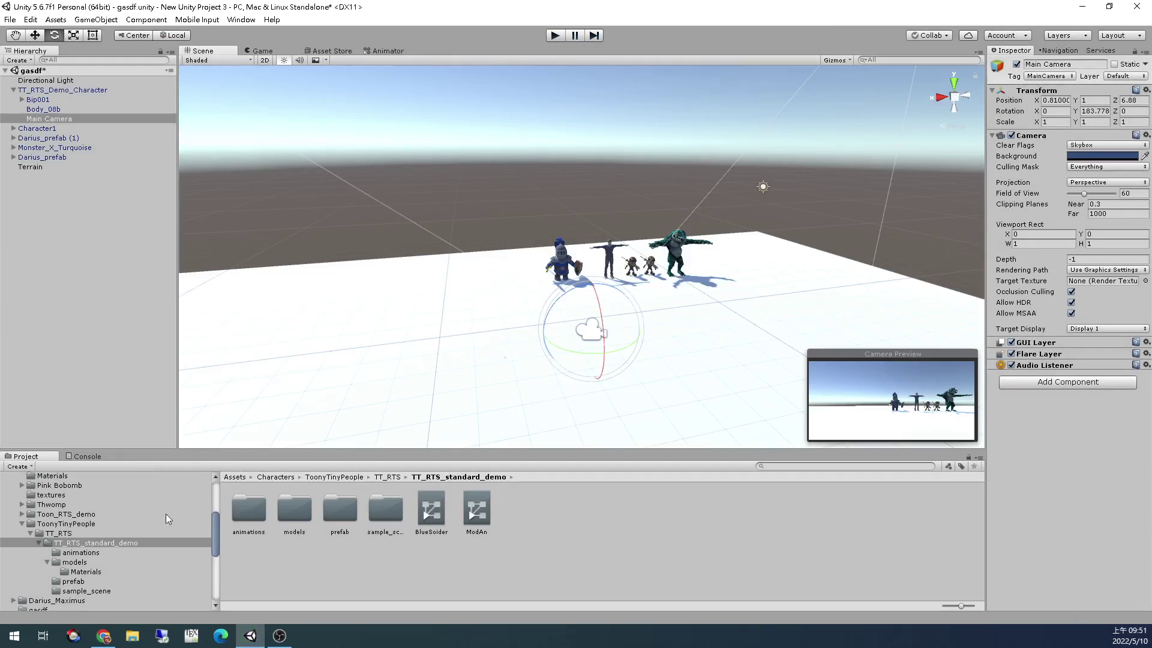
# Open the import settings of the ToonRTS_demo_Knight model in the Toon_RTS_demo models folder
pyautogui.moveTo(178, 450); pyautogui.dragTo(178, 366)
pyautogui.click(66, 430)
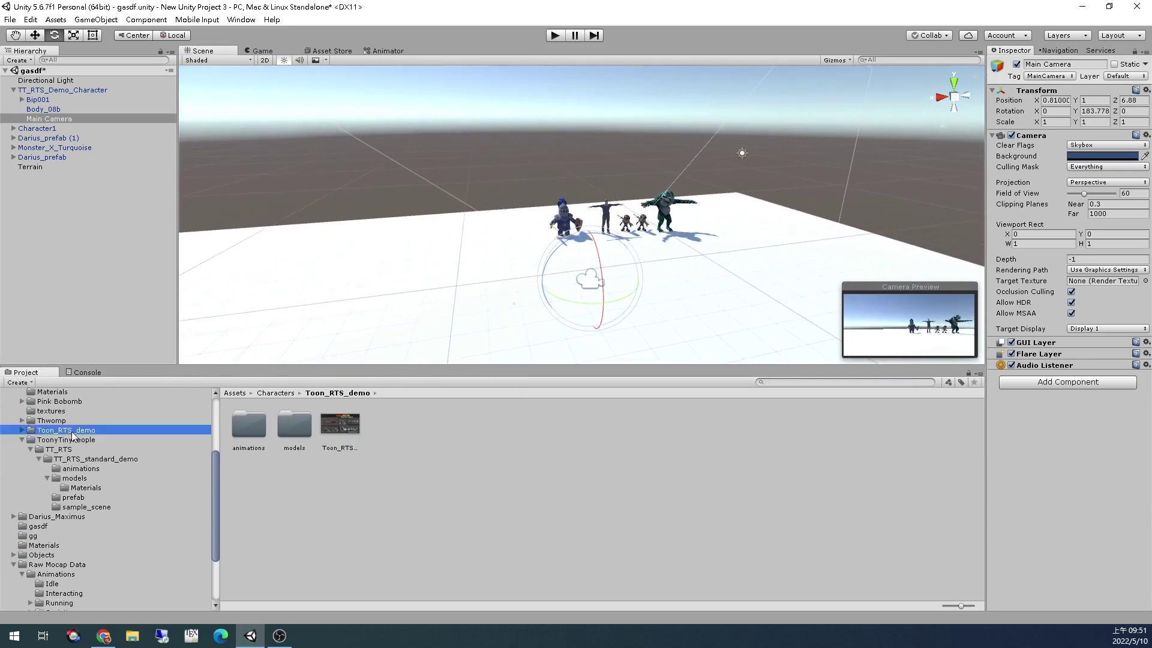
pyautogui.doubleClick(285, 422)
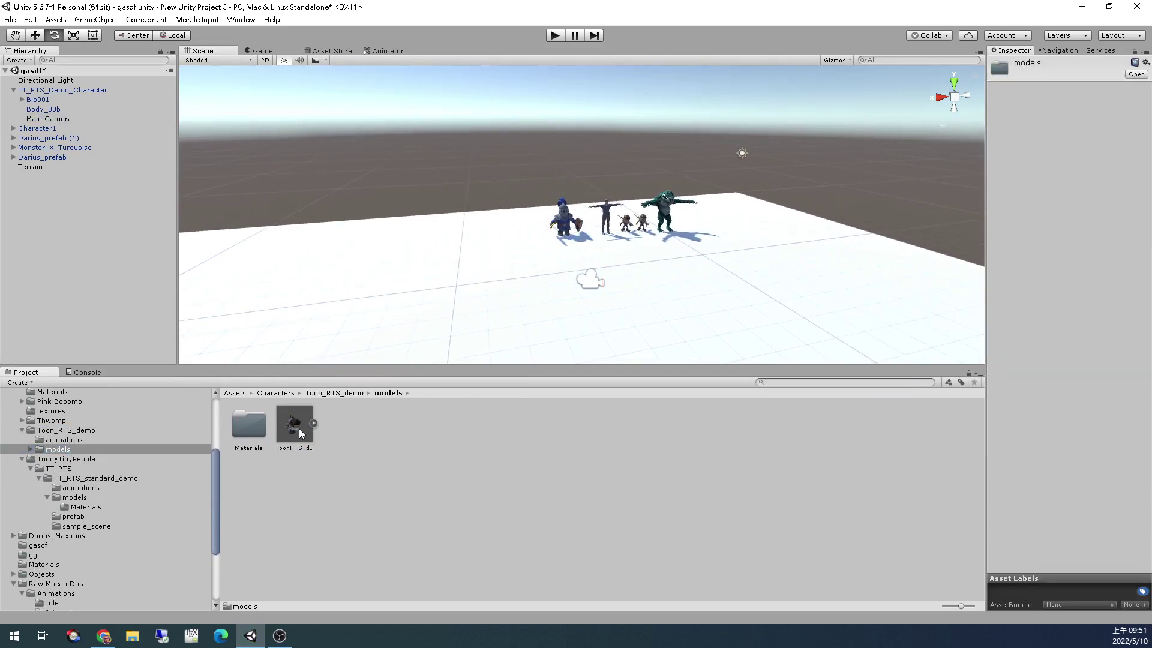
pyautogui.click(298, 428)
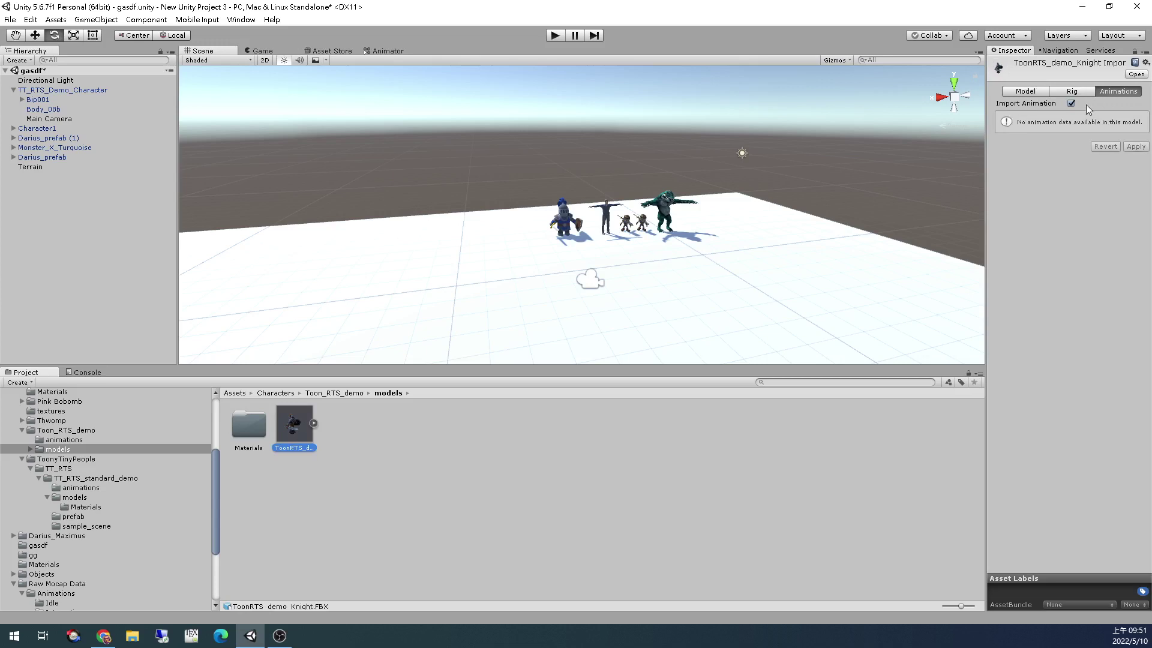
pyautogui.moveTo(986, 163); pyautogui.dragTo(880, 158)
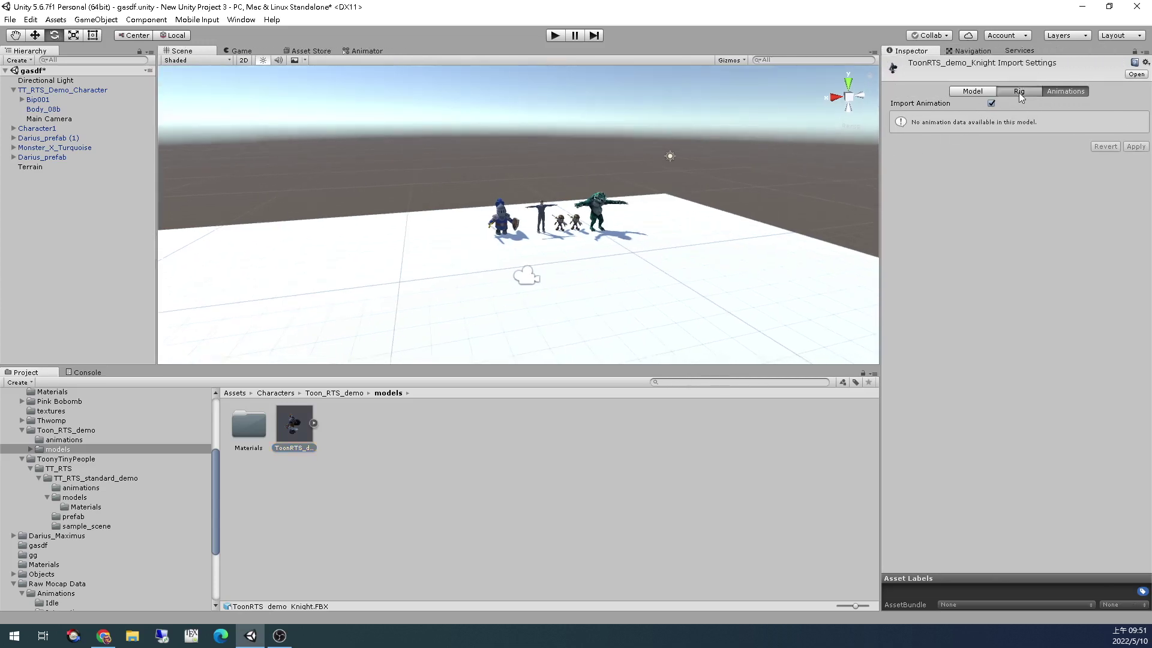
# Set the ToonRTS_demo_Knight rig's animation type to Humanoid and apply the change
pyautogui.click(1019, 91)
pyautogui.click(1057, 102)
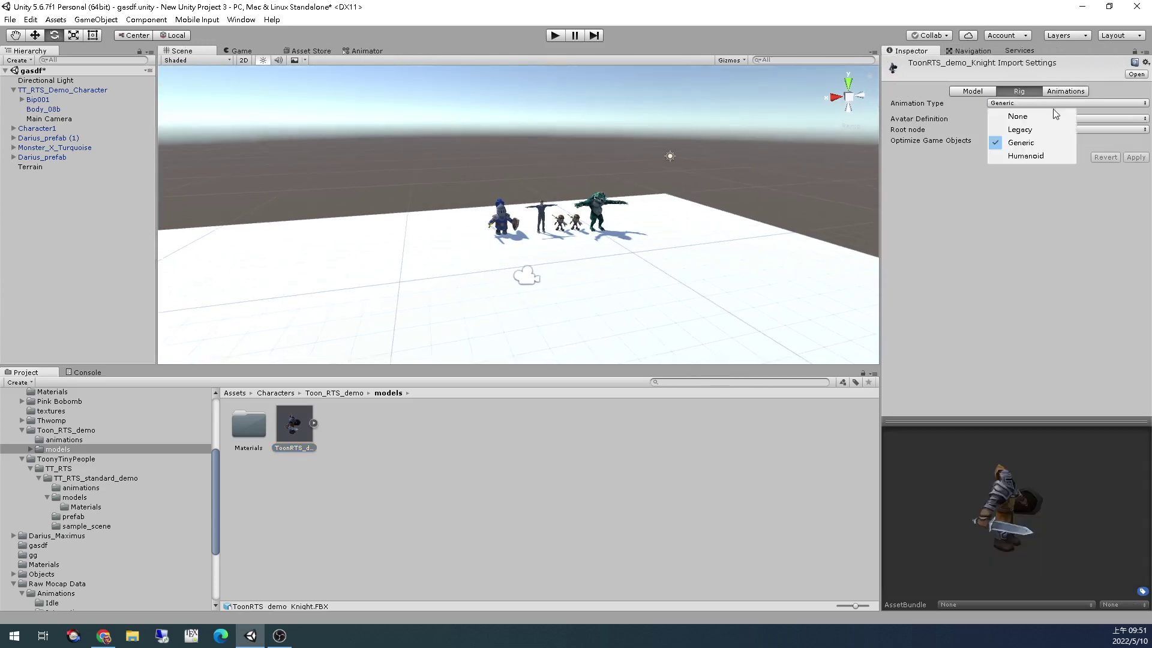
pyautogui.click(1050, 156)
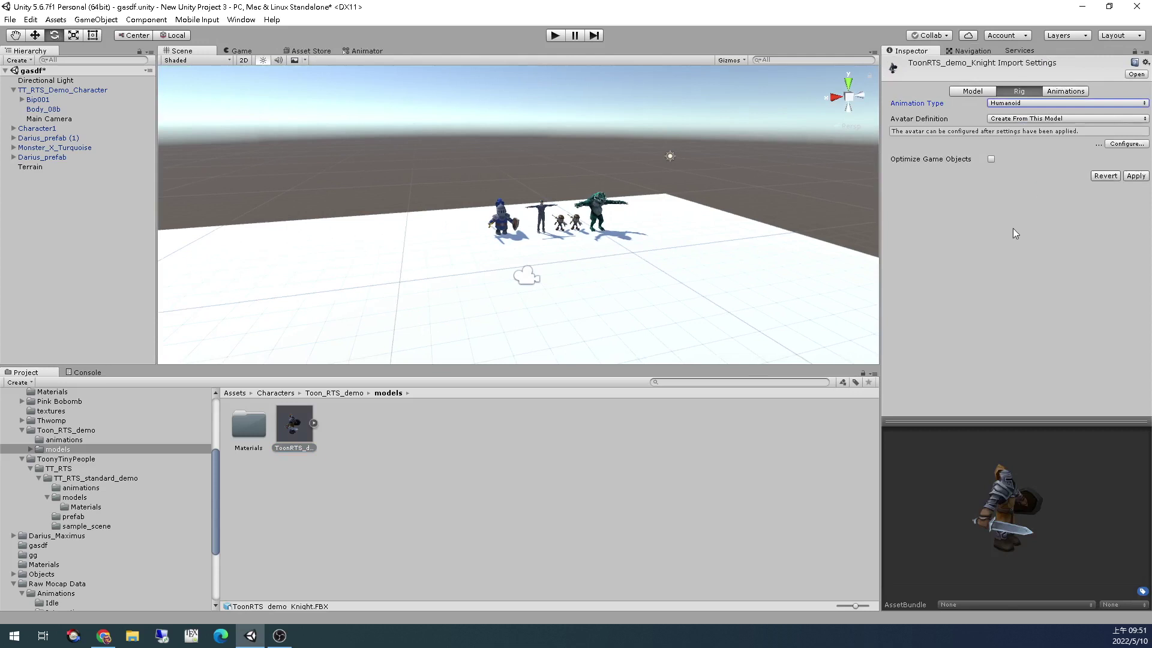
pyautogui.click(1135, 176)
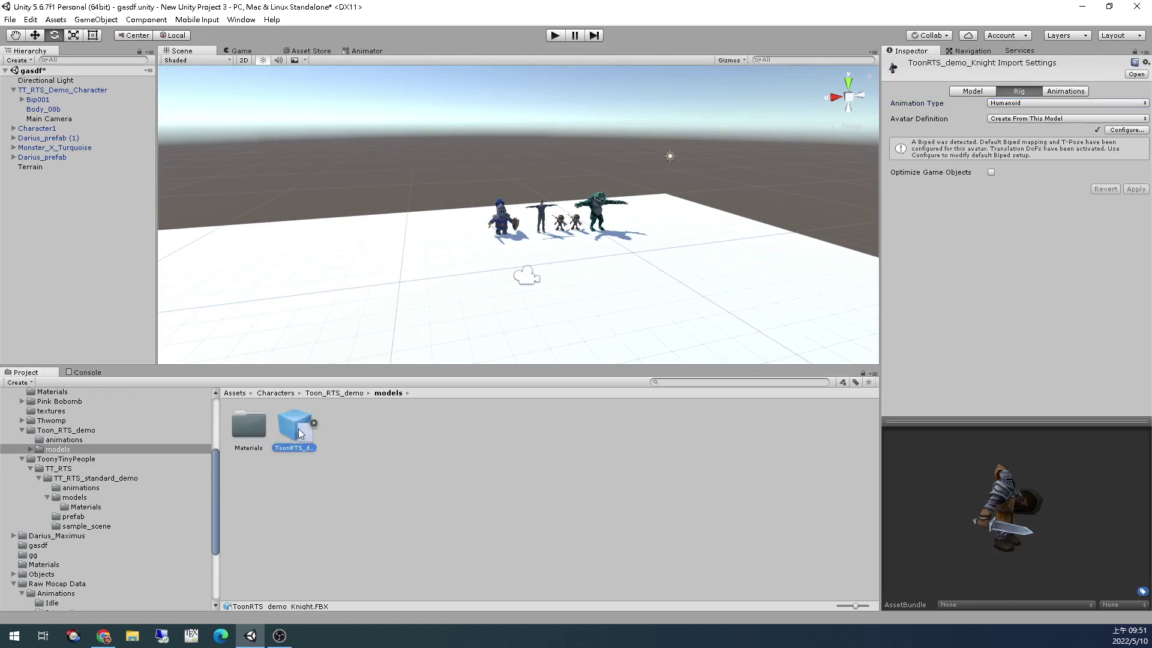
# Place the ToonRTS_demo_Knight model in the scene beside the blue knight, at the outer end of the character row
pyautogui.moveTo(298, 428); pyautogui.dragTo(412, 270)
pyautogui.scroll(4, 386, 270)
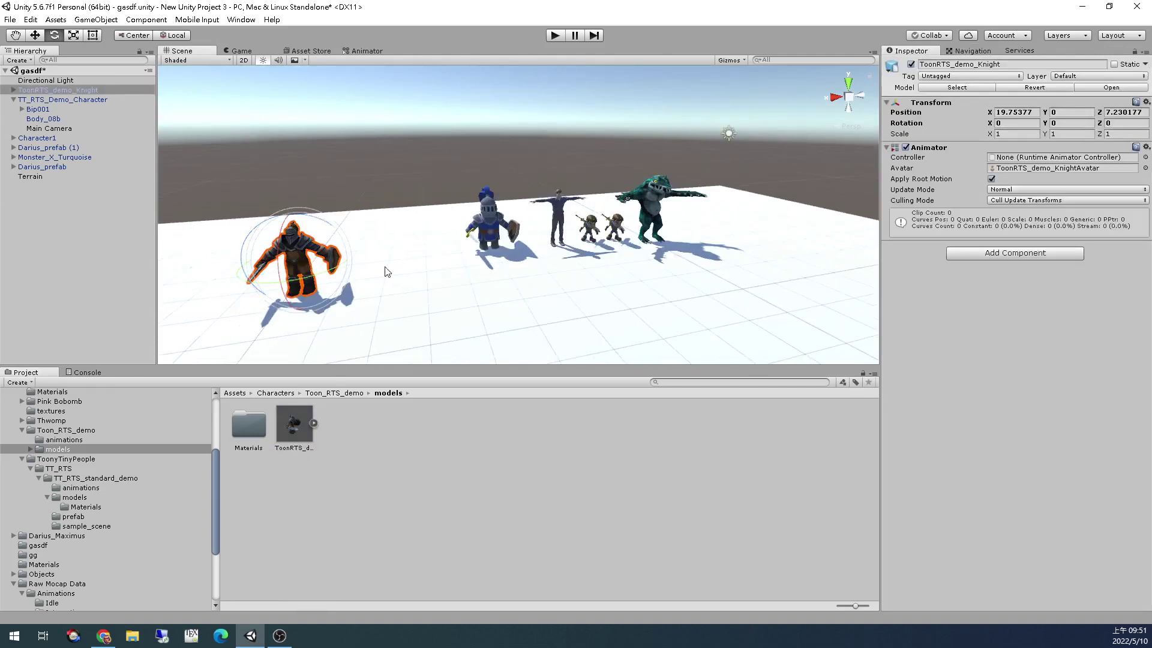
pyautogui.moveTo(394, 270); pyautogui.dragTo(430, 251, button='middle')
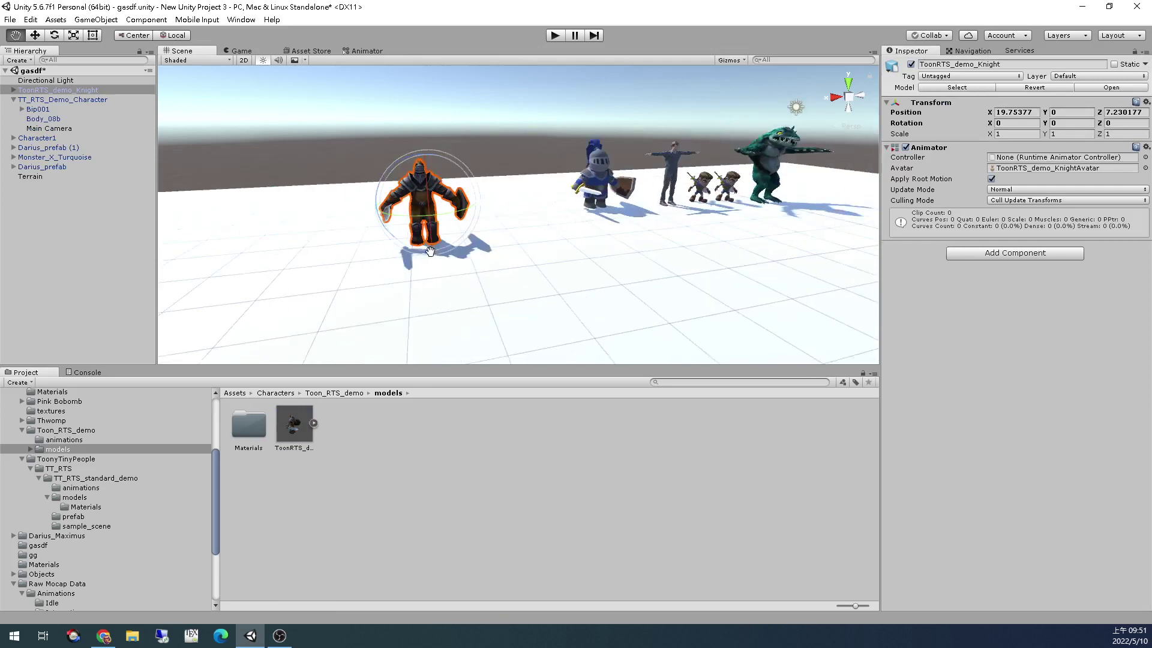
pyautogui.scroll(-2, 430, 251)
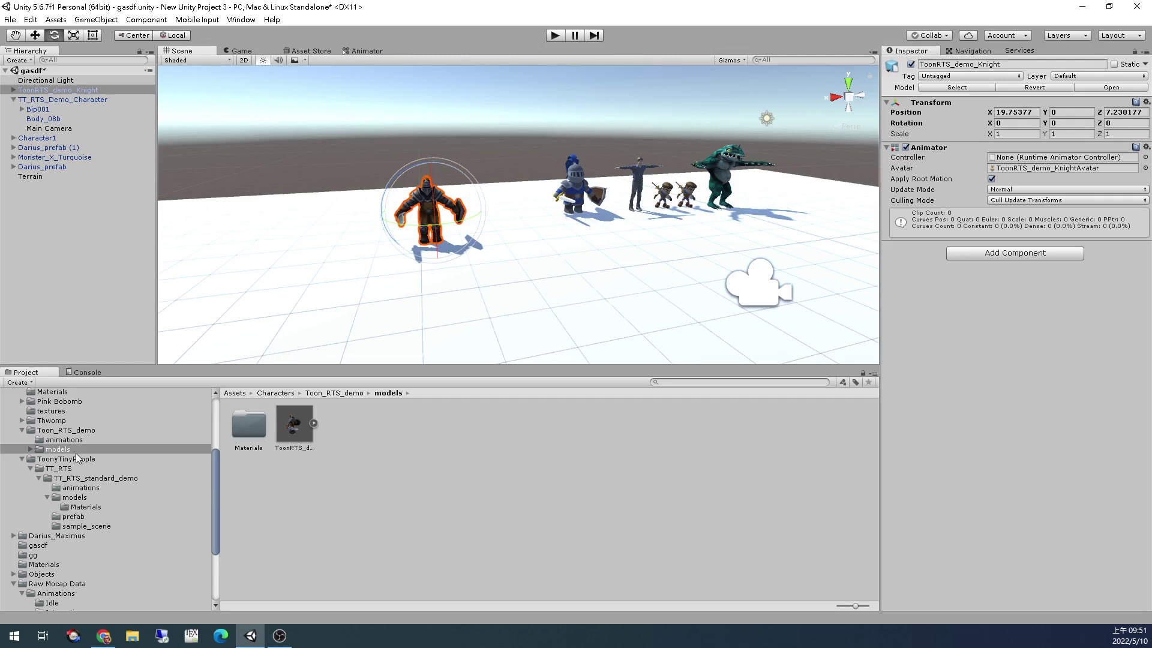
# Assign the BlueSoider controller from the TT_RTS_standard_demo folder to the ToonRTS_demo_Knight's Animator
pyautogui.click(98, 461)
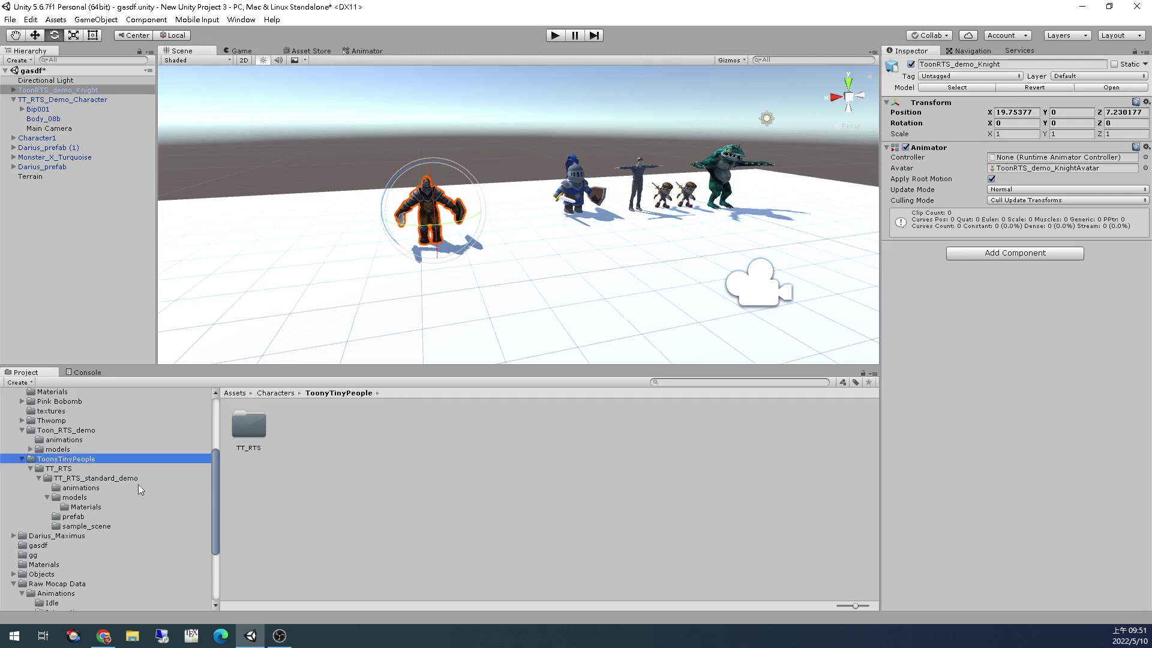
pyautogui.click(104, 478)
pyautogui.click(430, 426)
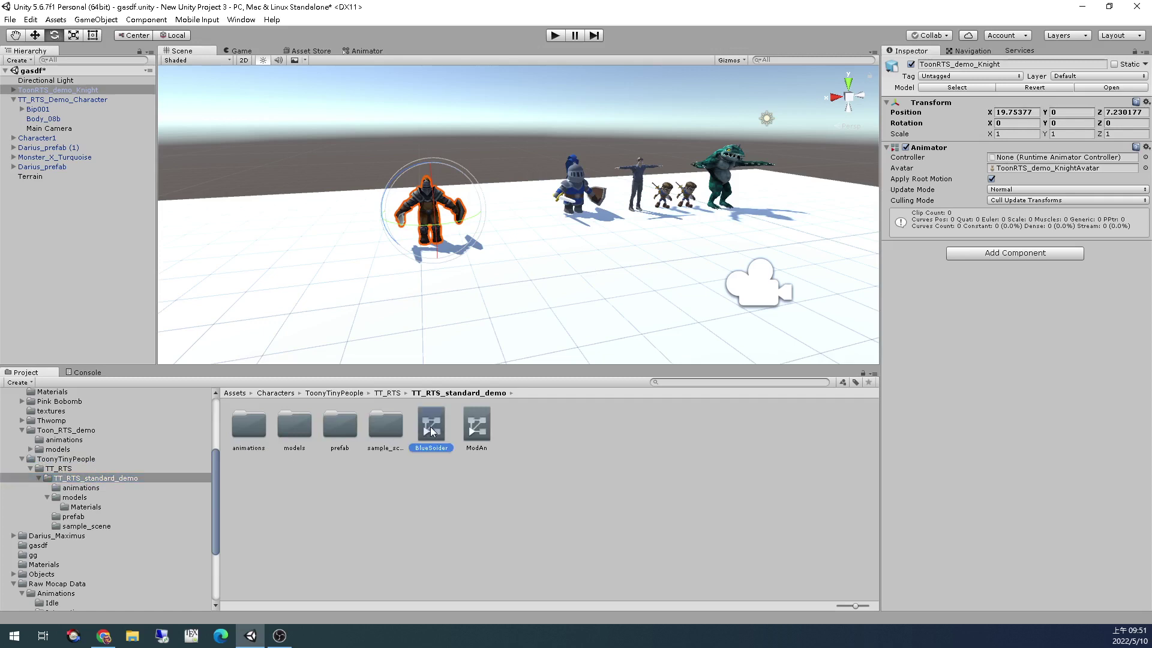
pyautogui.click(436, 210)
pyautogui.moveTo(421, 422); pyautogui.dragTo(1029, 158)
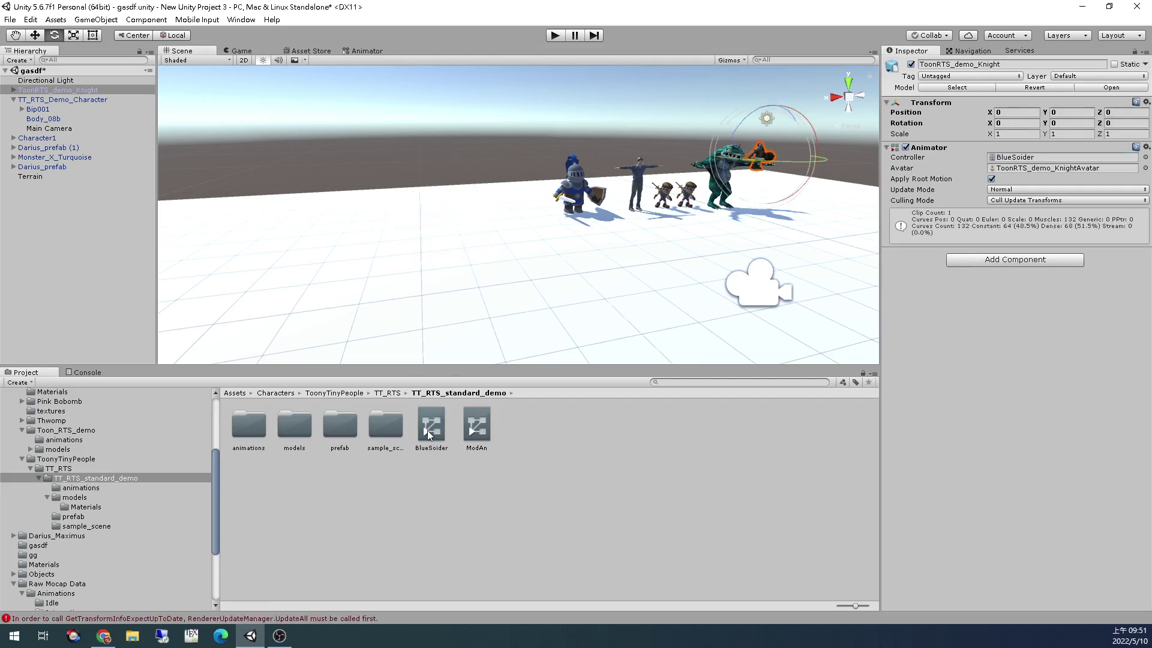
# Open the BlueSoider controller and move its infantry_03_run state below Entry
pyautogui.doubleClick(430, 429)
pyautogui.moveTo(637, 189); pyautogui.dragTo(500, 247)
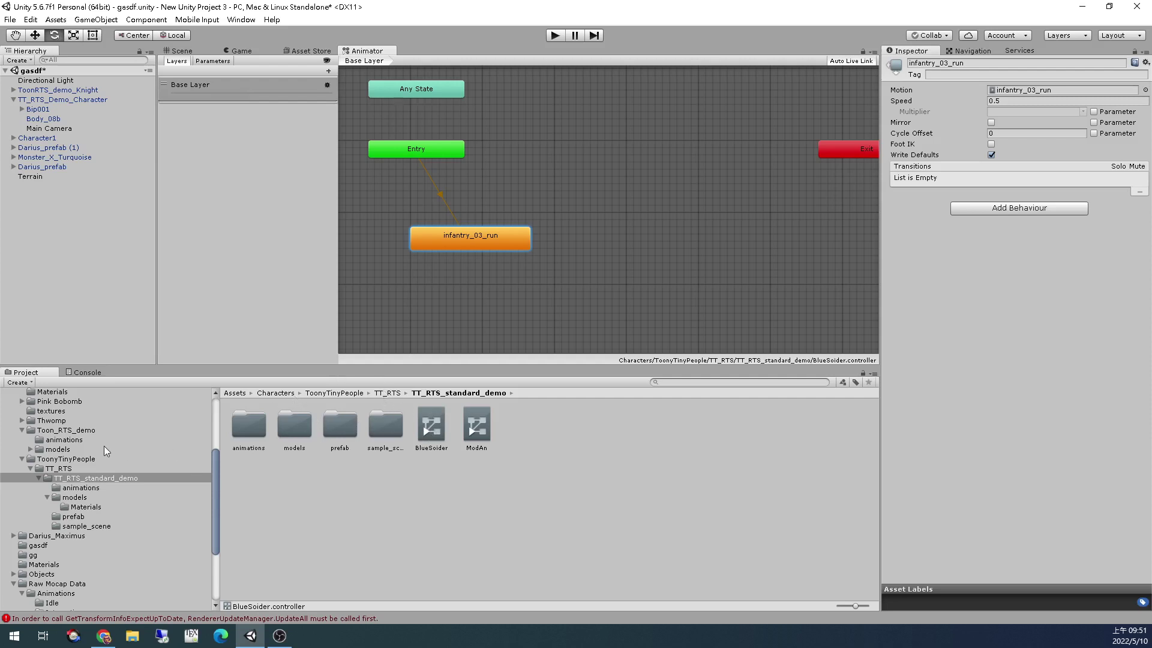
# Return to the scene and move ToonRTS_demo_Knight next to the blue knight, at about X 17.36, Z 6.43
pyautogui.click(182, 51)
pyautogui.click(767, 155)
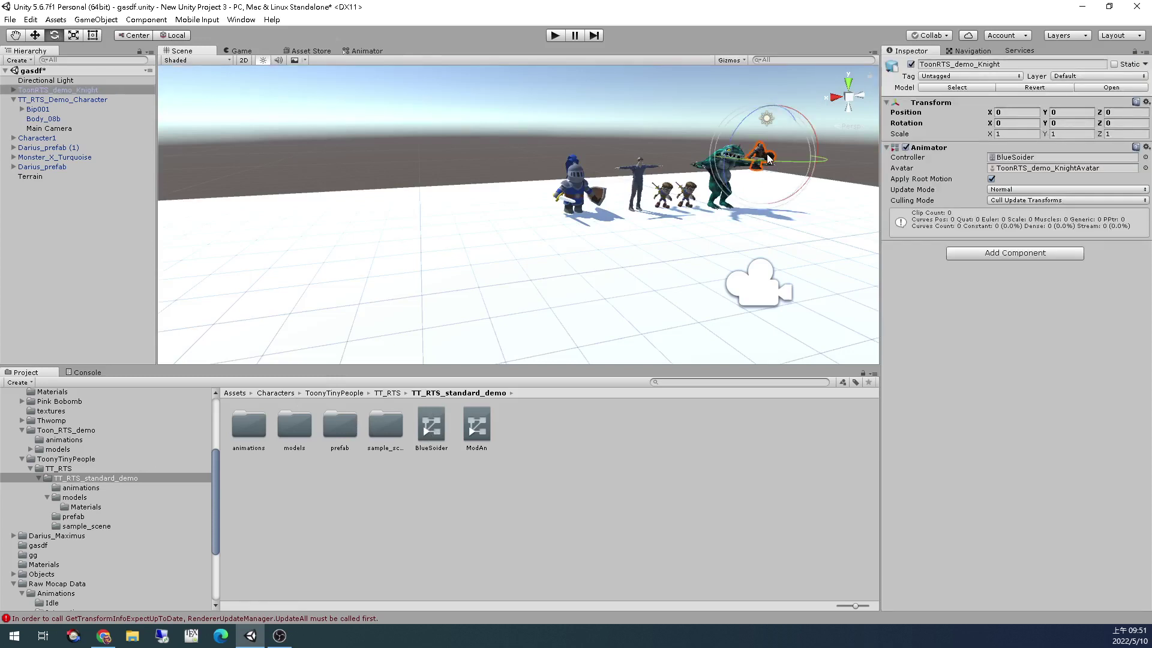
pyautogui.moveTo(770, 158); pyautogui.dragTo(459, 207)
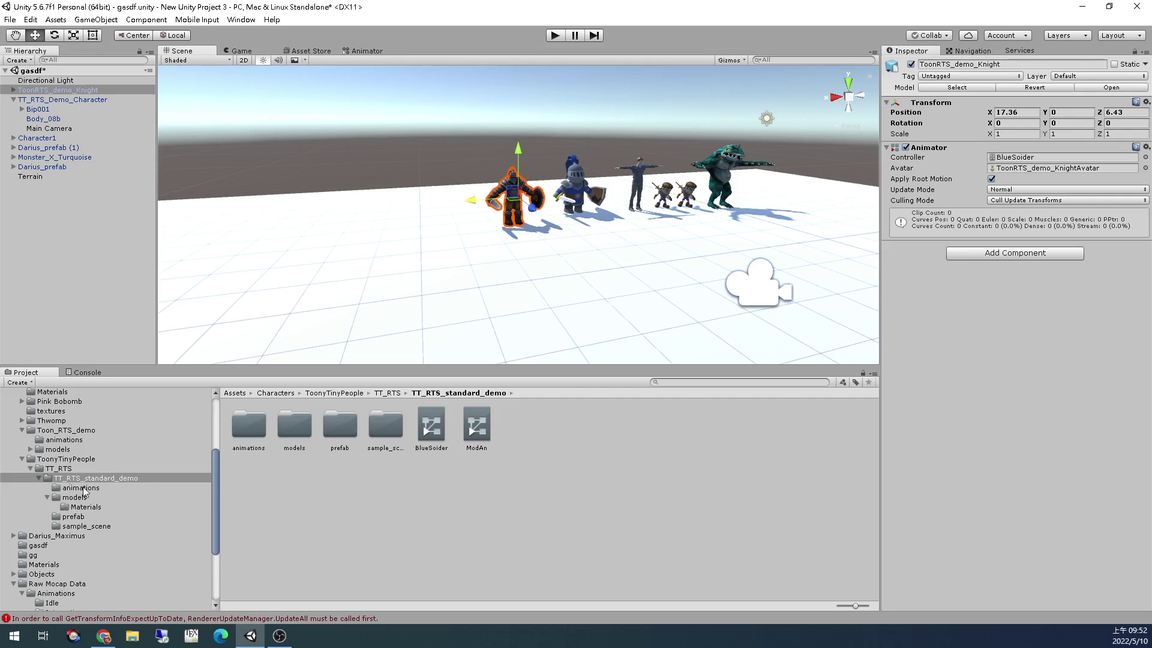
# Check the Toon_RTS_demo animations folder and review the ToonRTS_demo_Knight model's rig settings in the models folder
pyautogui.click(78, 442)
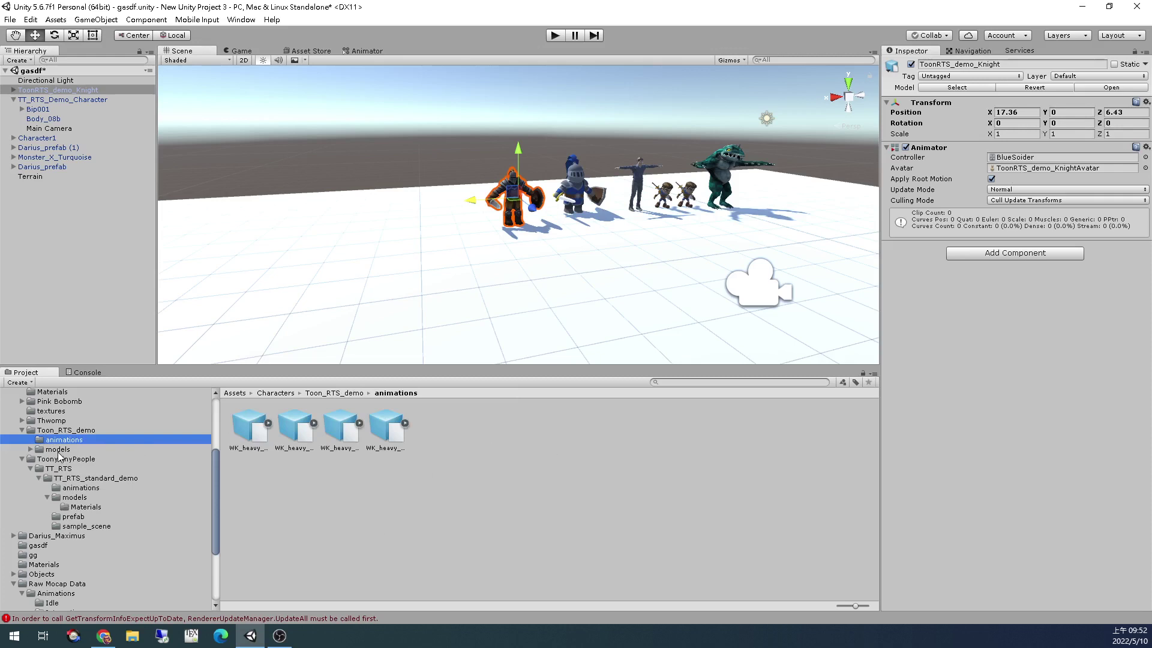
pyautogui.click(58, 450)
pyautogui.click(304, 429)
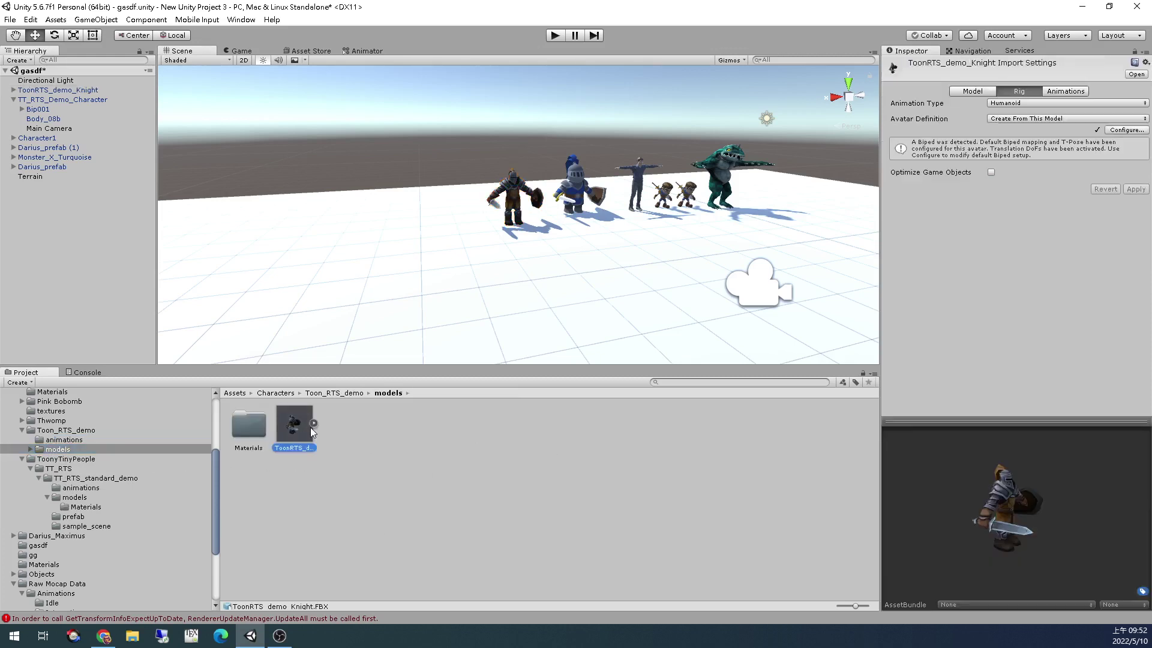
# Inspect the ToonRTS_demo_Knight model's avatar and the WK_heavy_infantry_04_charge clip in the Toon_RTS_demo folders
pyautogui.click(312, 423)
pyautogui.click(478, 427)
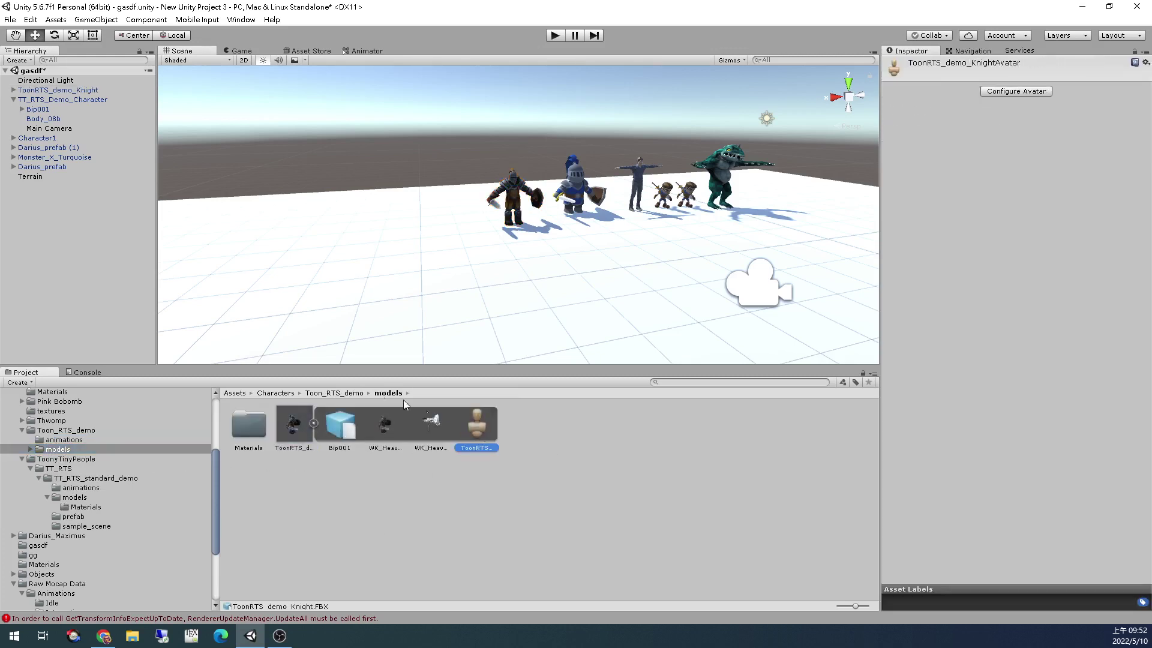
pyautogui.click(64, 440)
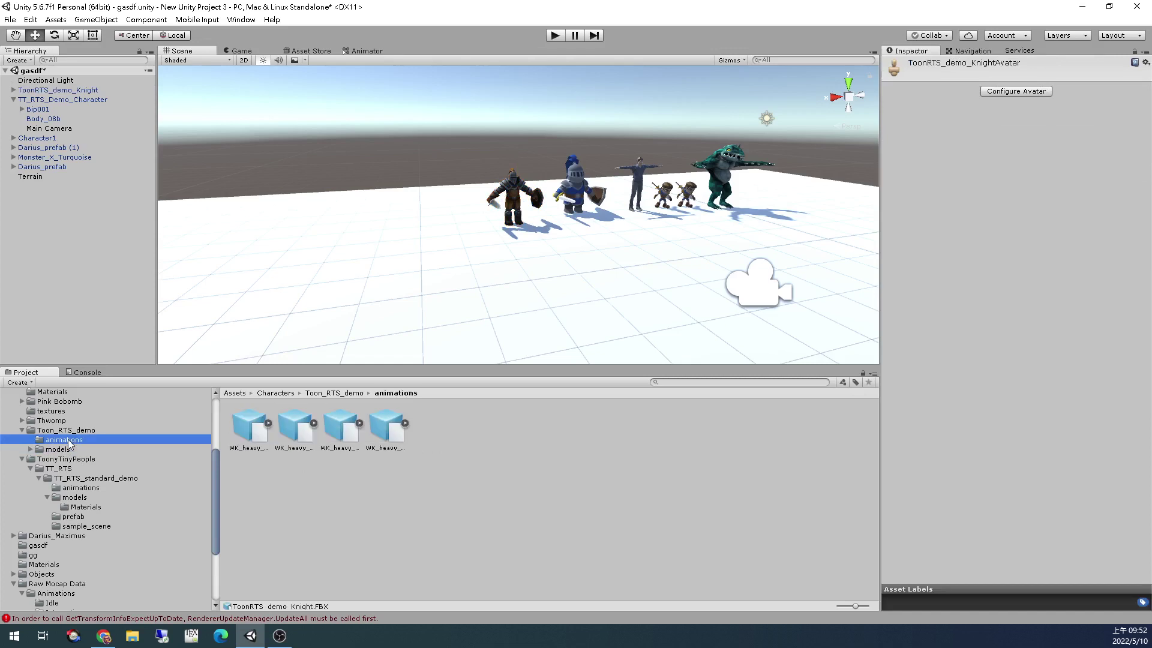
pyautogui.click(269, 423)
pyautogui.click(333, 431)
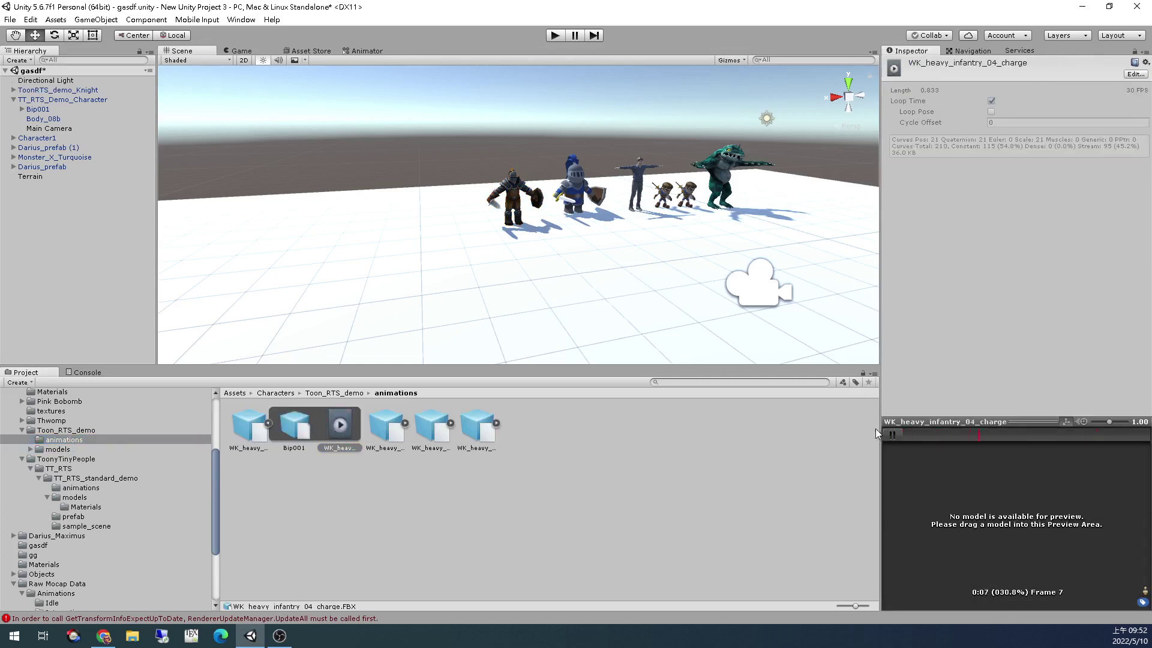
# Play-test the scene to check the knights' movement, and stop it
pyautogui.hotkey('ctrl', 'p')
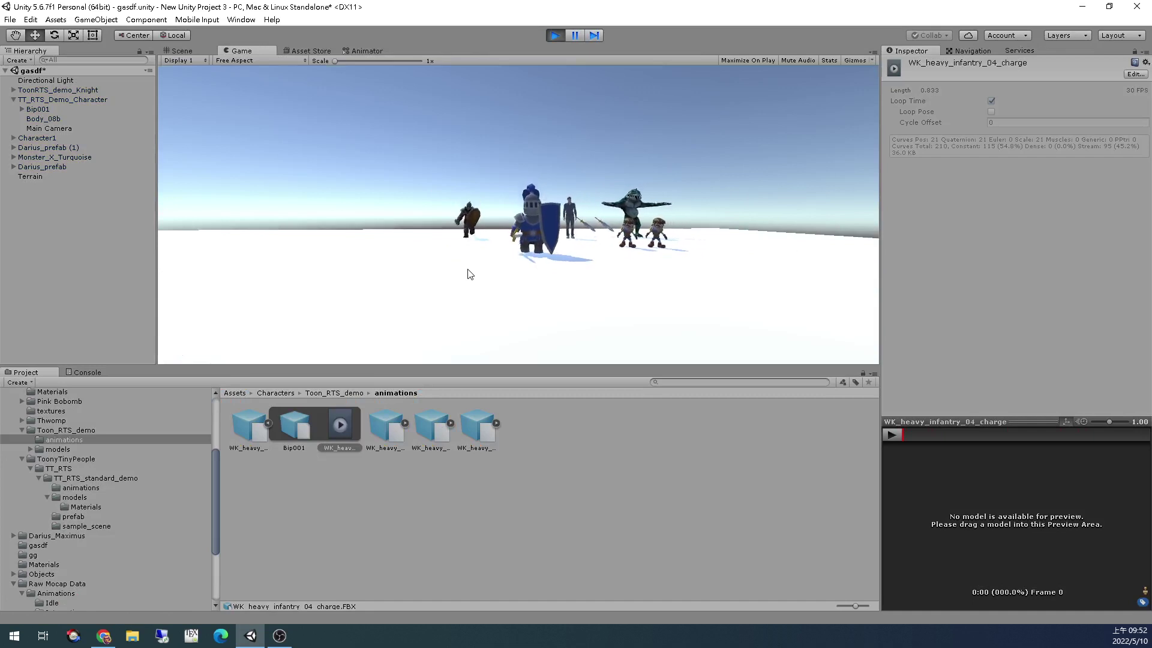
pyautogui.hotkey('ctrl', 'p')
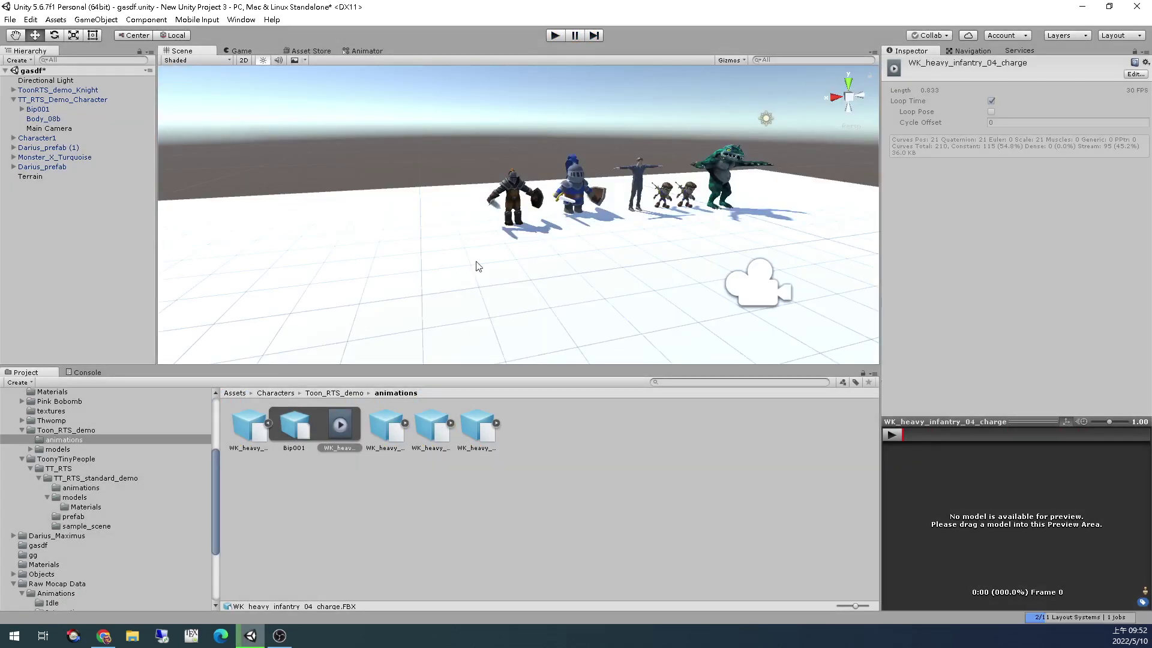
# Select ToonRTS_demo_Knight, open the Navigation bake settings and bake the scene's NavMesh
pyautogui.click(525, 222)
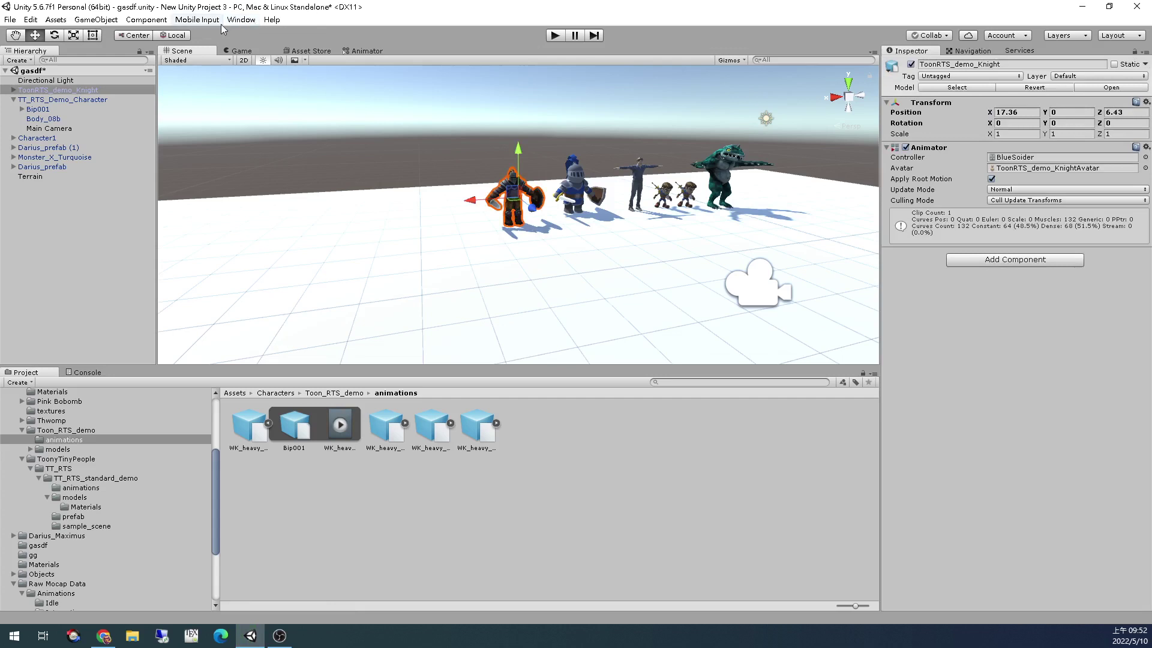
pyautogui.click(241, 20)
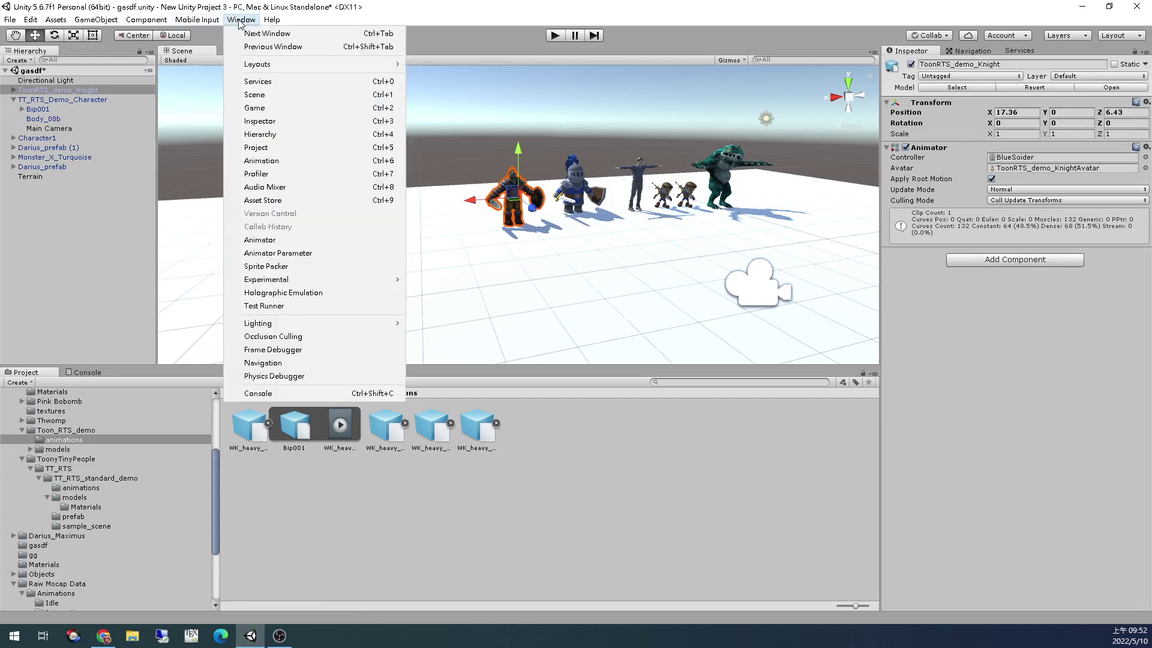
pyautogui.moveTo(296, 328)
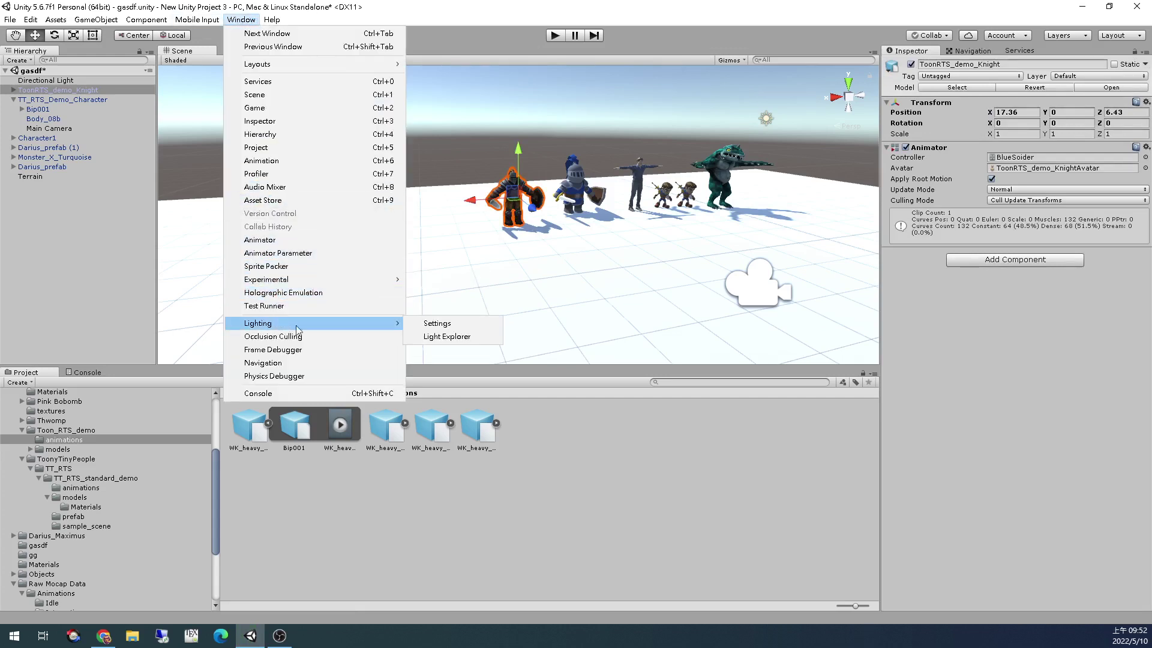
pyautogui.click(318, 365)
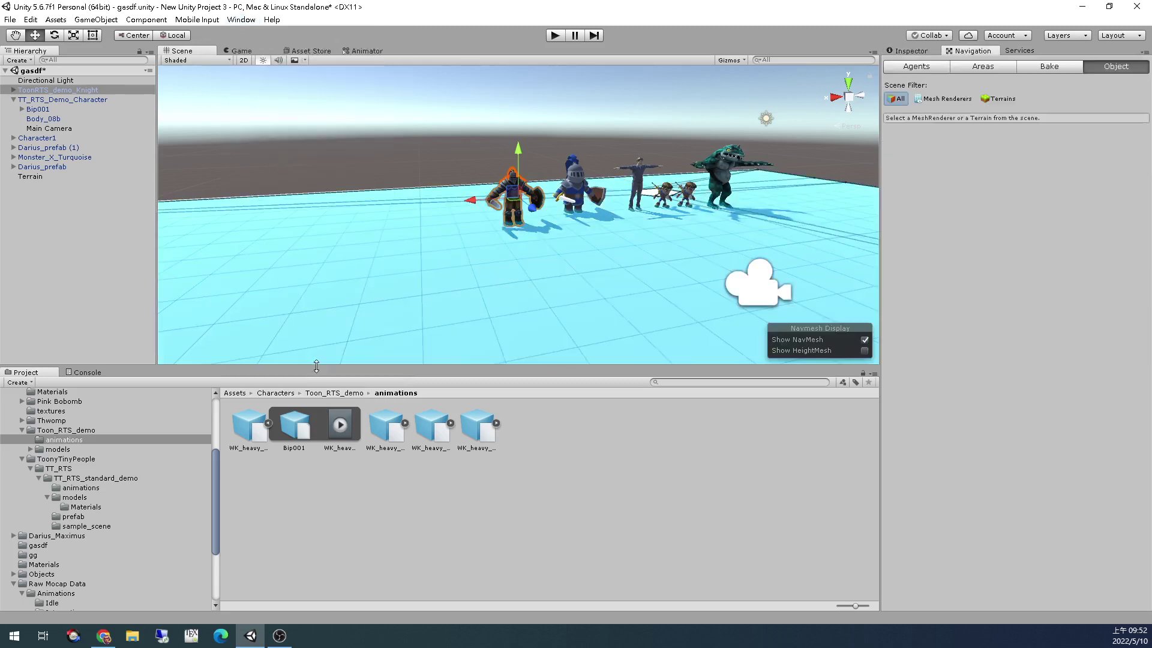
pyautogui.click(1043, 67)
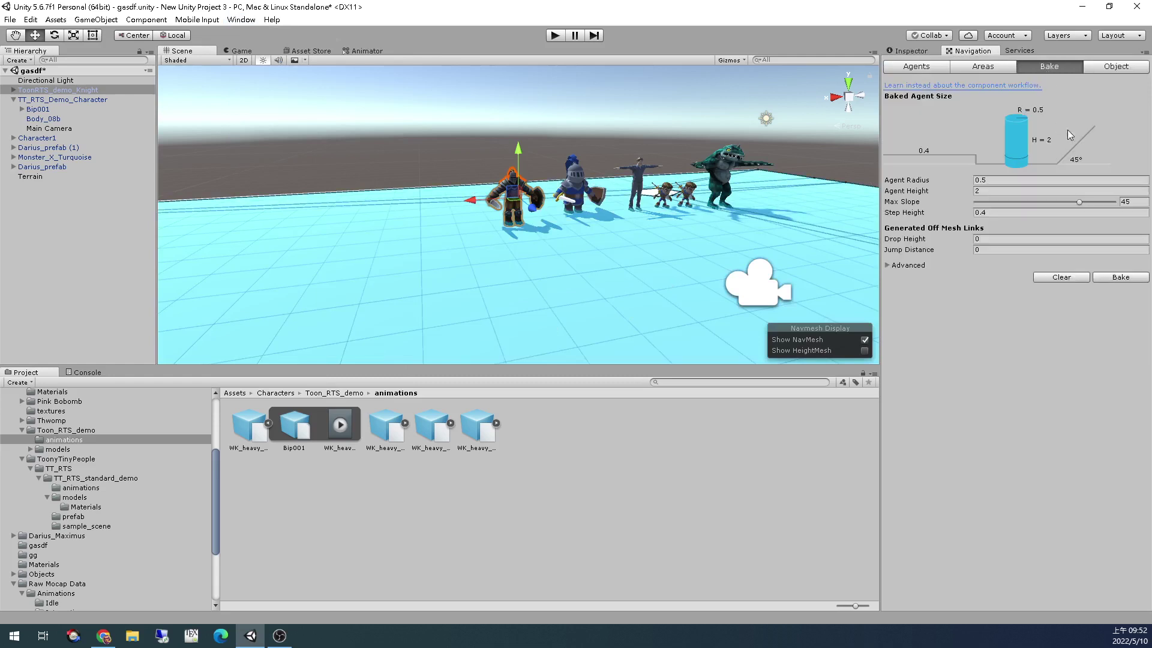
pyautogui.click(1120, 279)
pyautogui.scroll(-4, 488, 271)
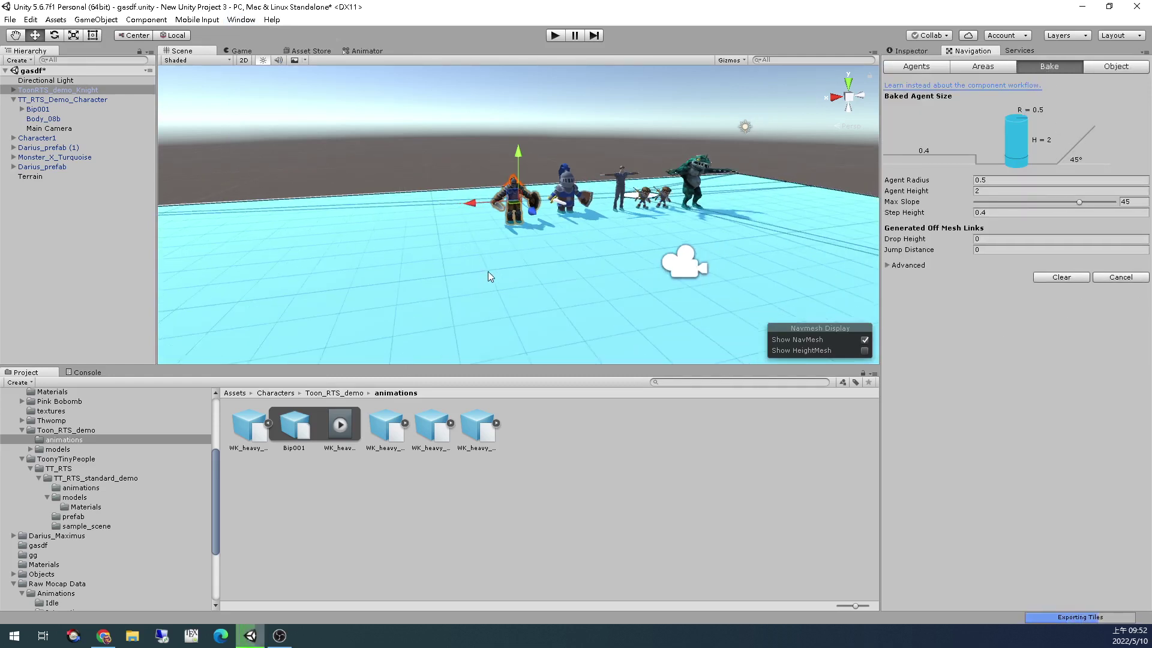
pyautogui.scroll(-2, 492, 282)
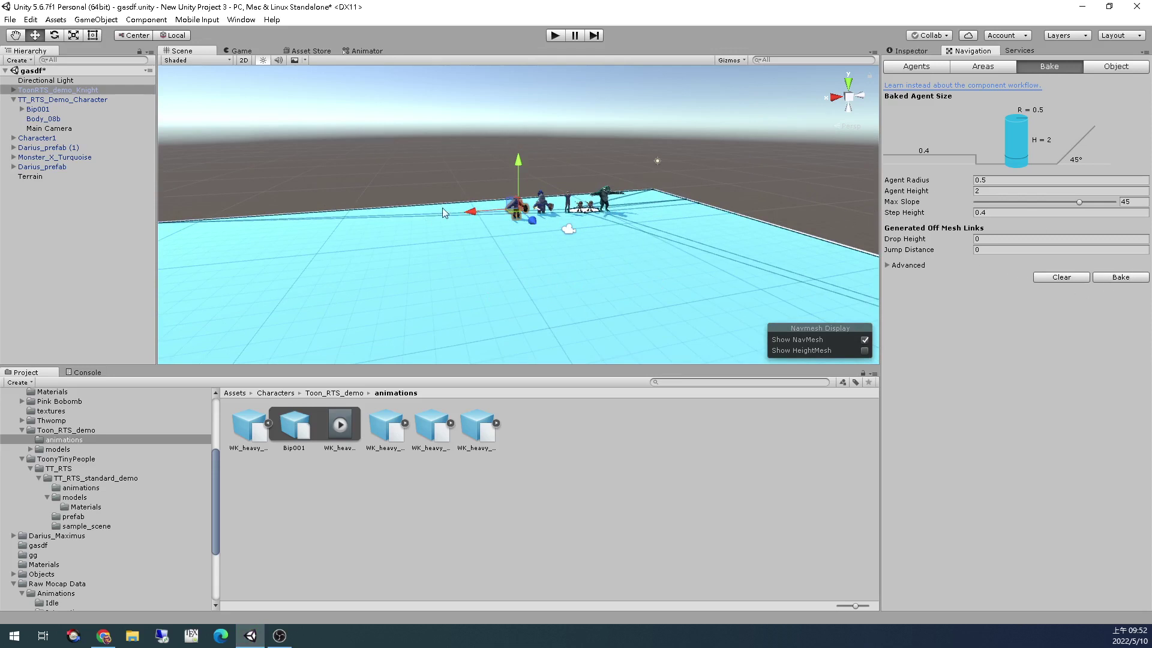
pyautogui.scroll(-2, 419, 256)
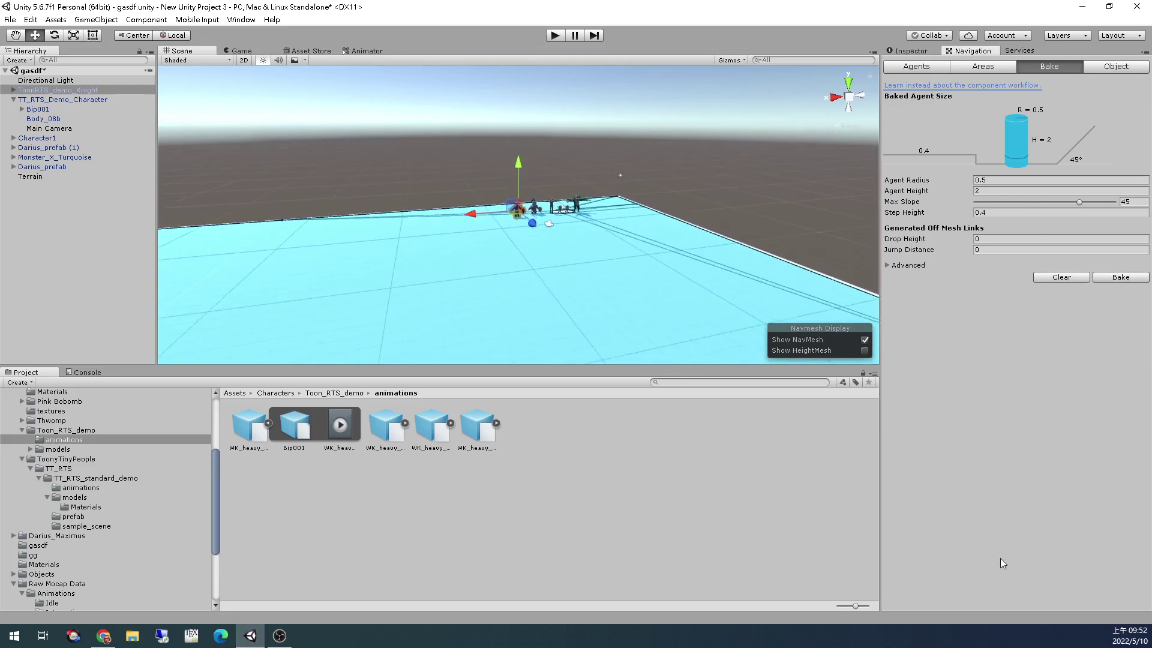
pyautogui.scroll(-1, 708, 291)
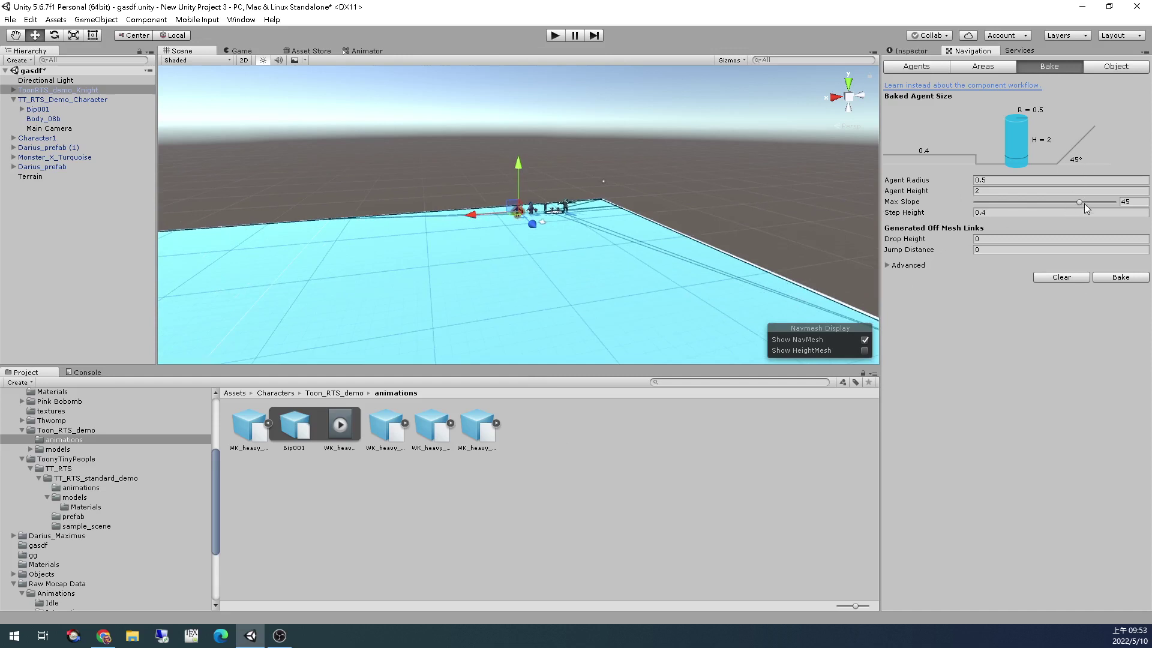
# Rebake the NavMesh with a Max Slope of 23.2 and play-test the scene
pyautogui.moveTo(1085, 203); pyautogui.dragTo(1028, 197)
pyautogui.click(1121, 278)
pyautogui.hotkey('ctrl', 'p')
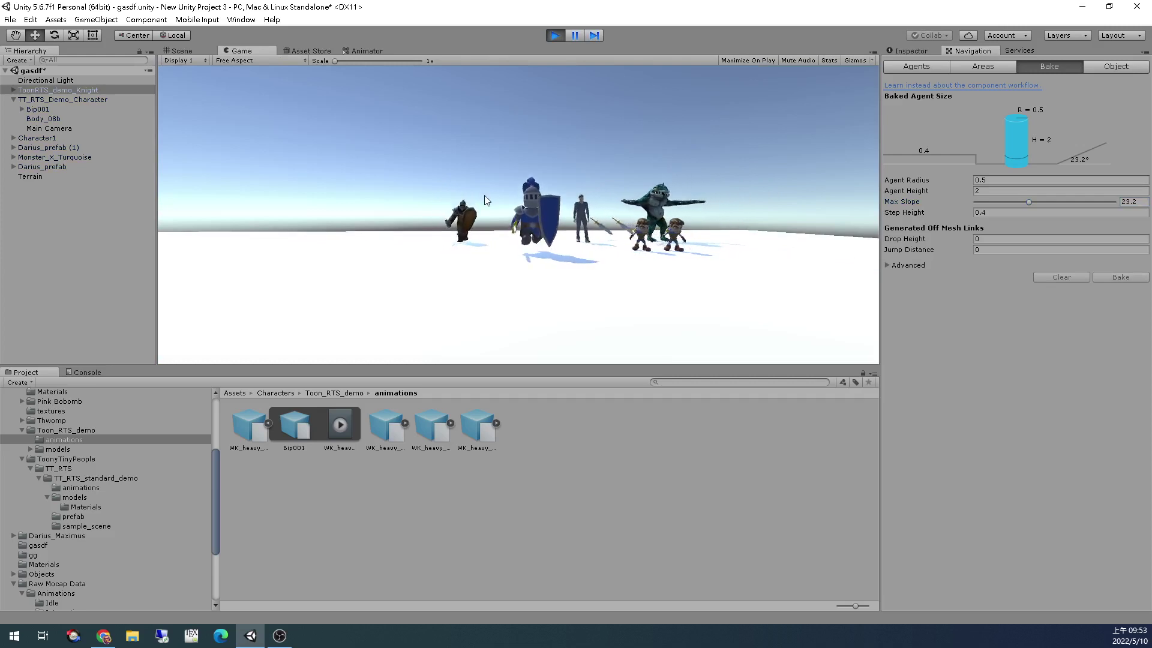
pyautogui.hotkey('ctrl', 'p')
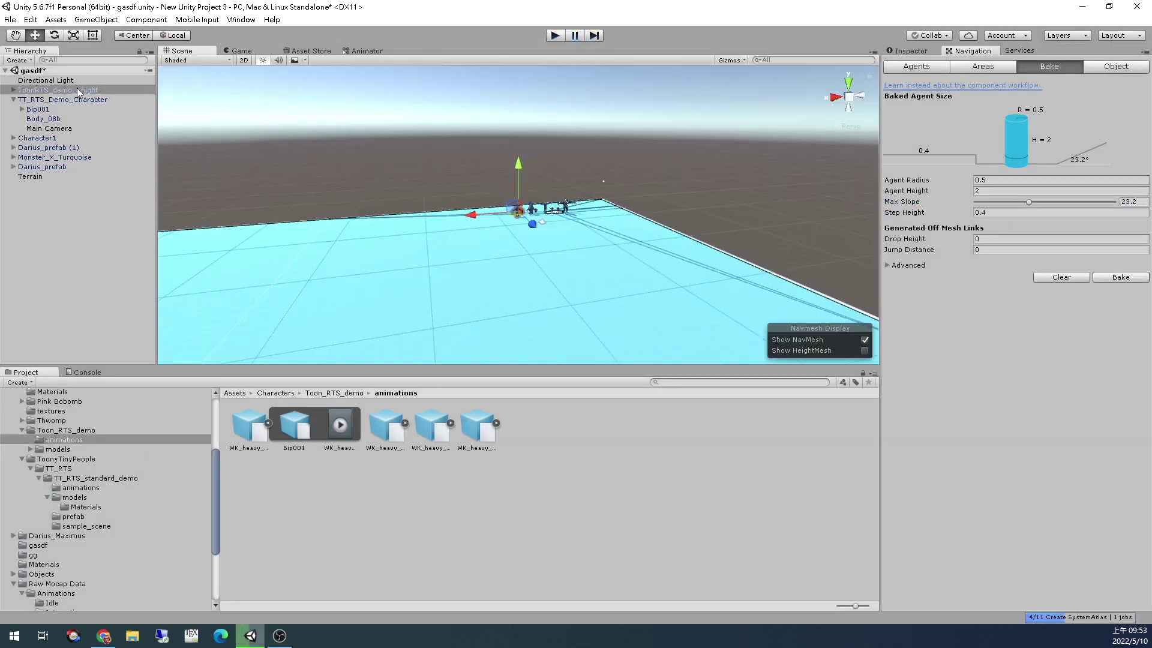
# Focus the scene on ToonRTS_demo_Knight and add a Nav Mesh Agent component to it
pyautogui.click(13, 90)
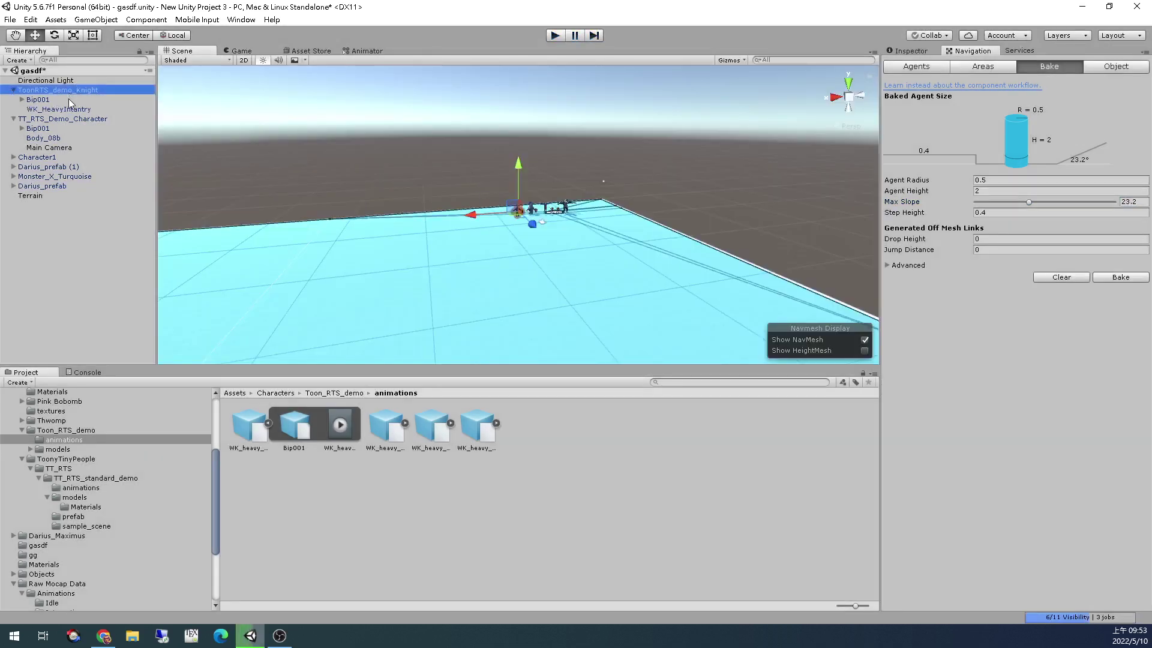
pyautogui.click(66, 120)
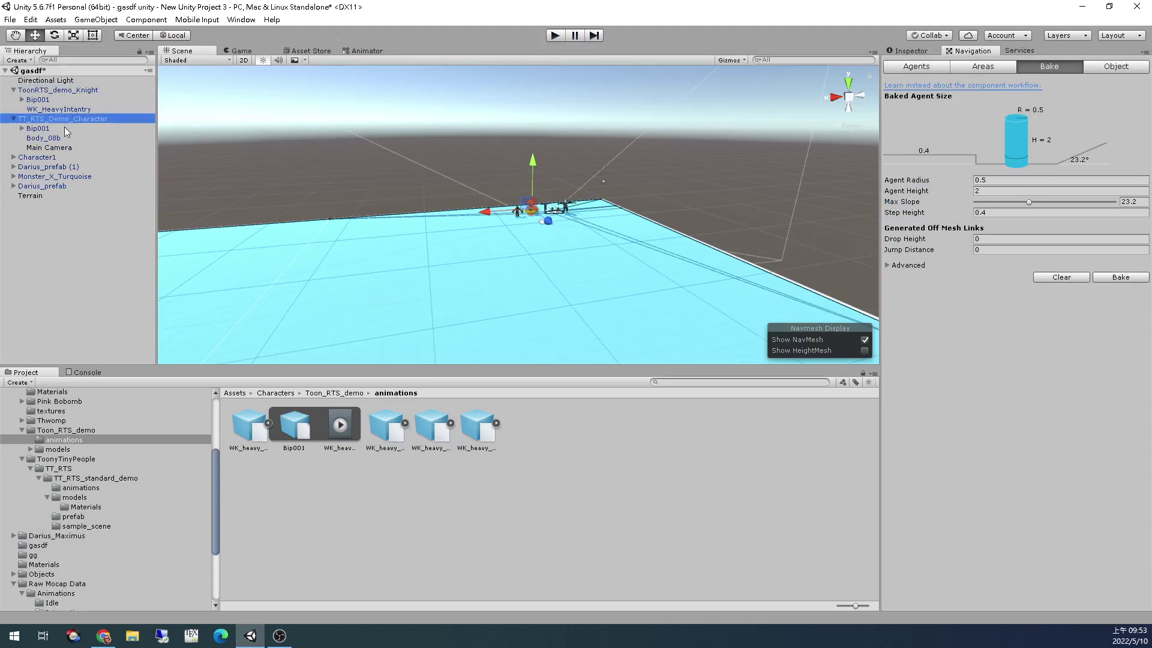
pyautogui.click(60, 141)
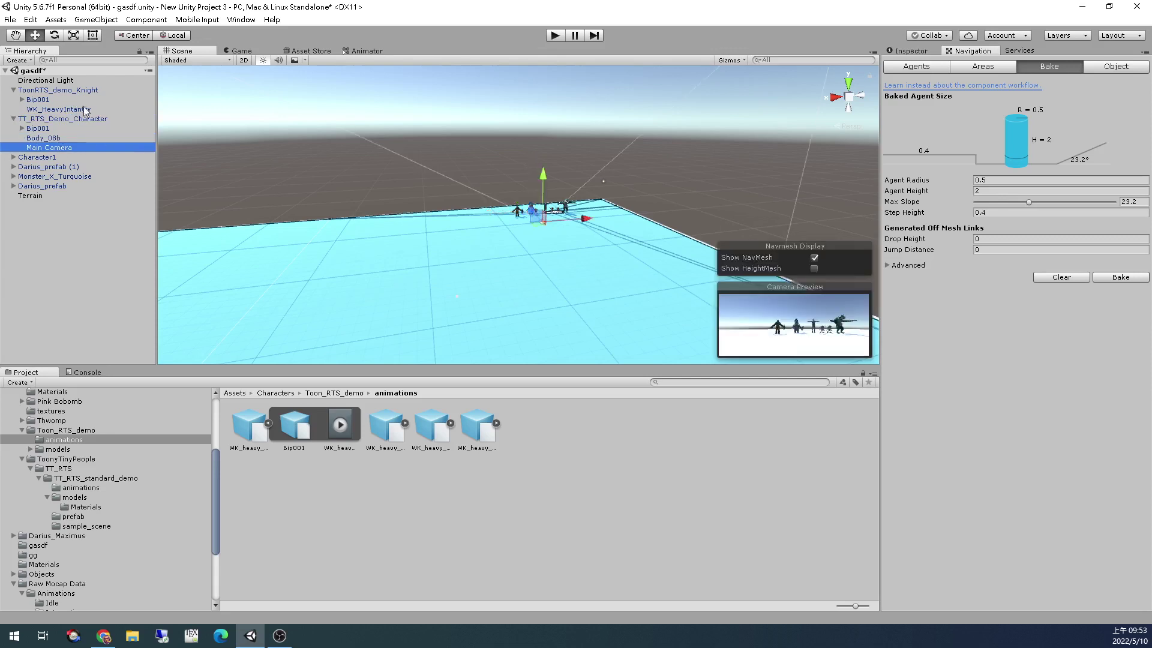
pyautogui.doubleClick(95, 91)
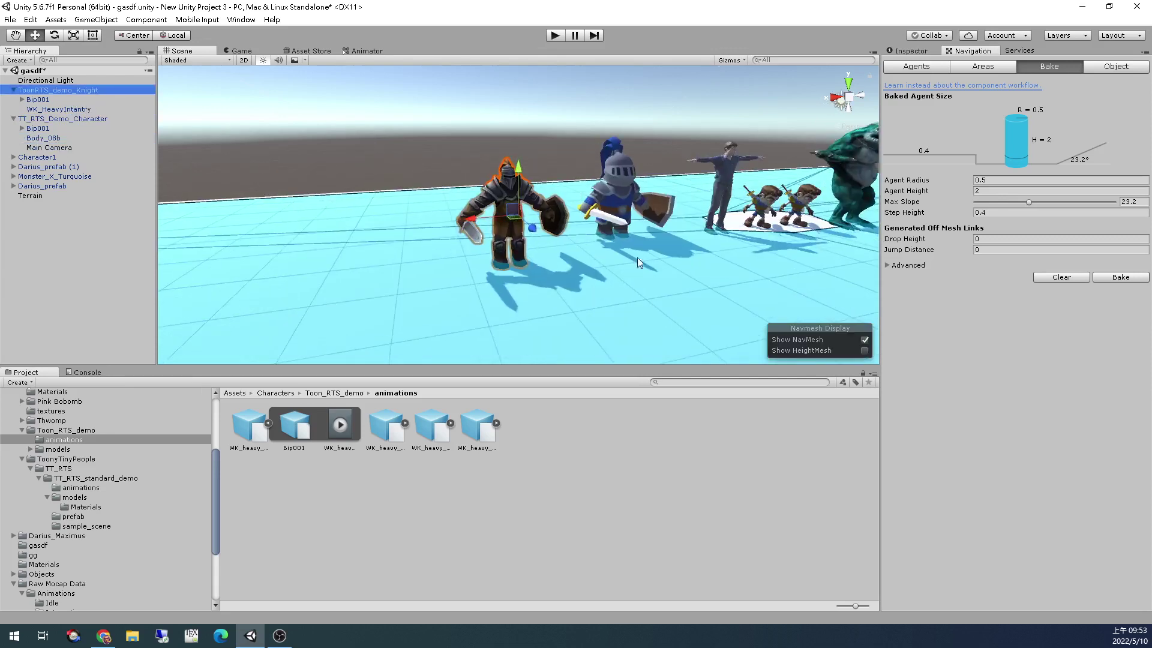
pyautogui.click(913, 66)
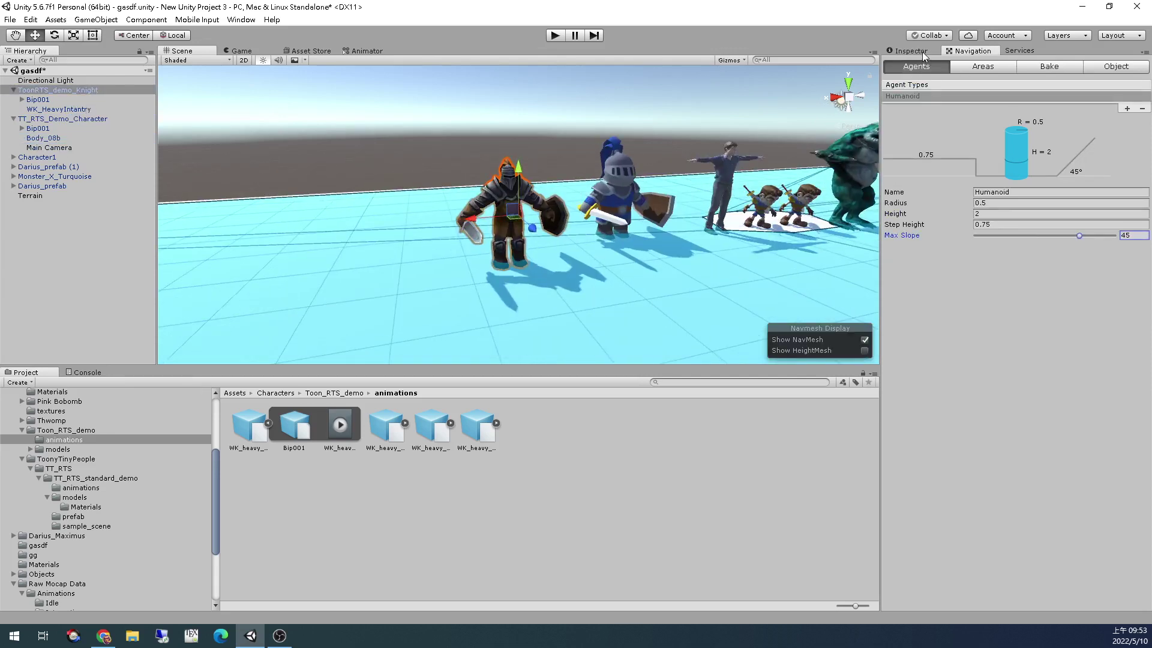
pyautogui.click(923, 51)
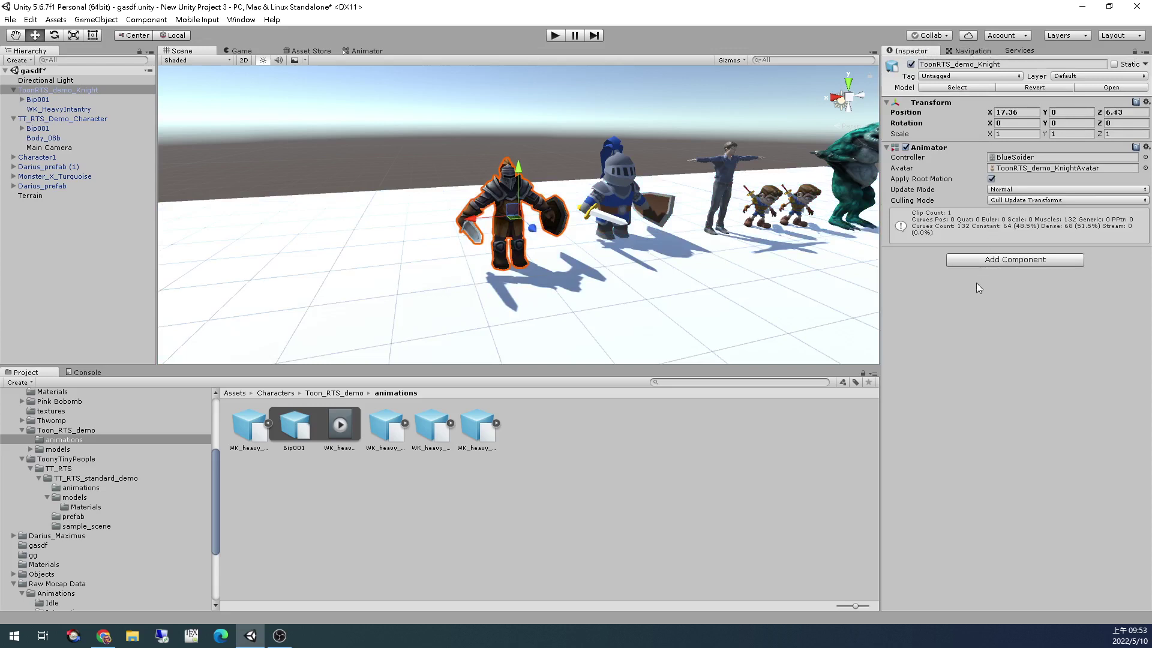
pyautogui.click(984, 260)
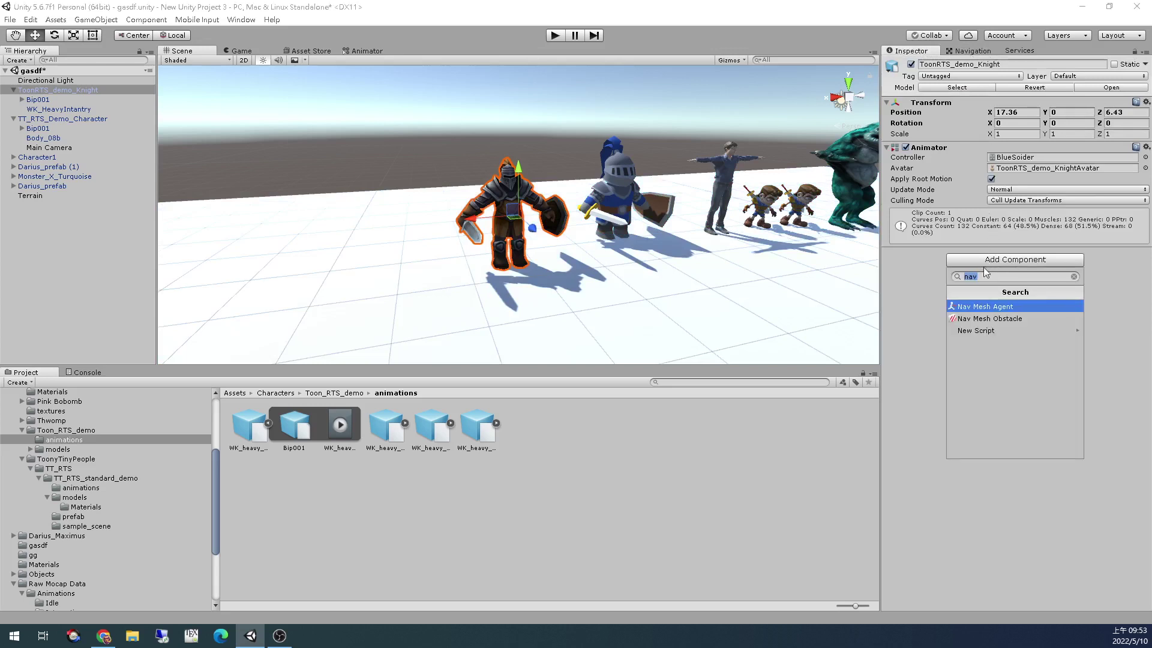
pyautogui.click(1016, 307)
# Add a Rigidbody component to ToonRTS_demo_Knight and play-test the scene
pyautogui.click(1020, 272)
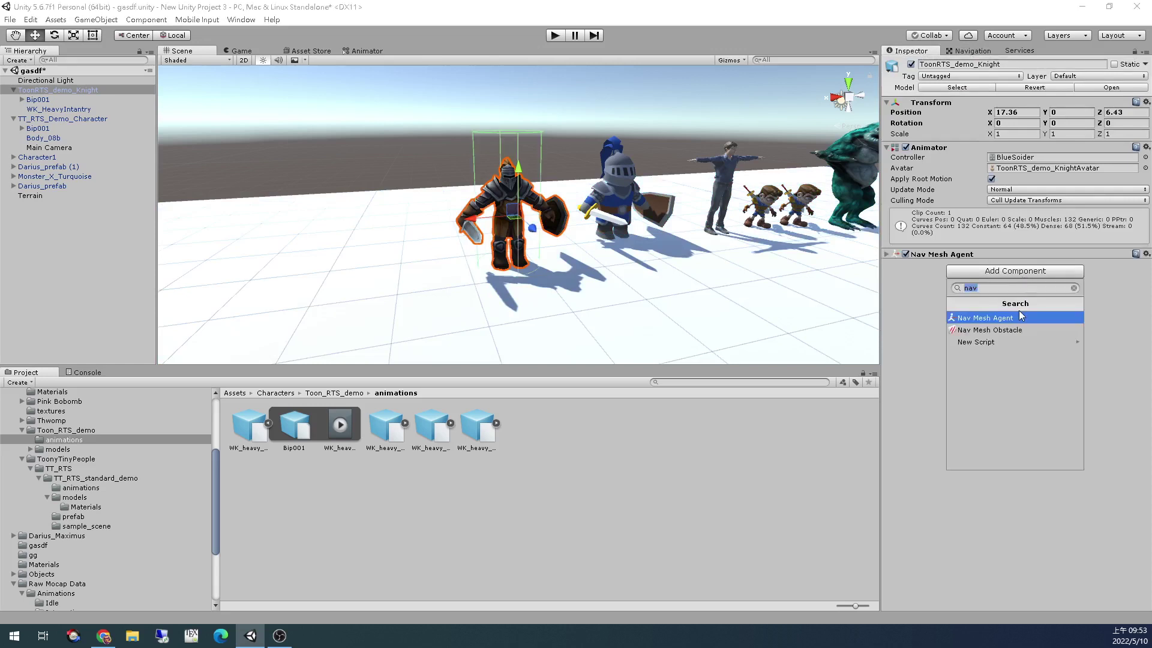
pyautogui.write('igid')
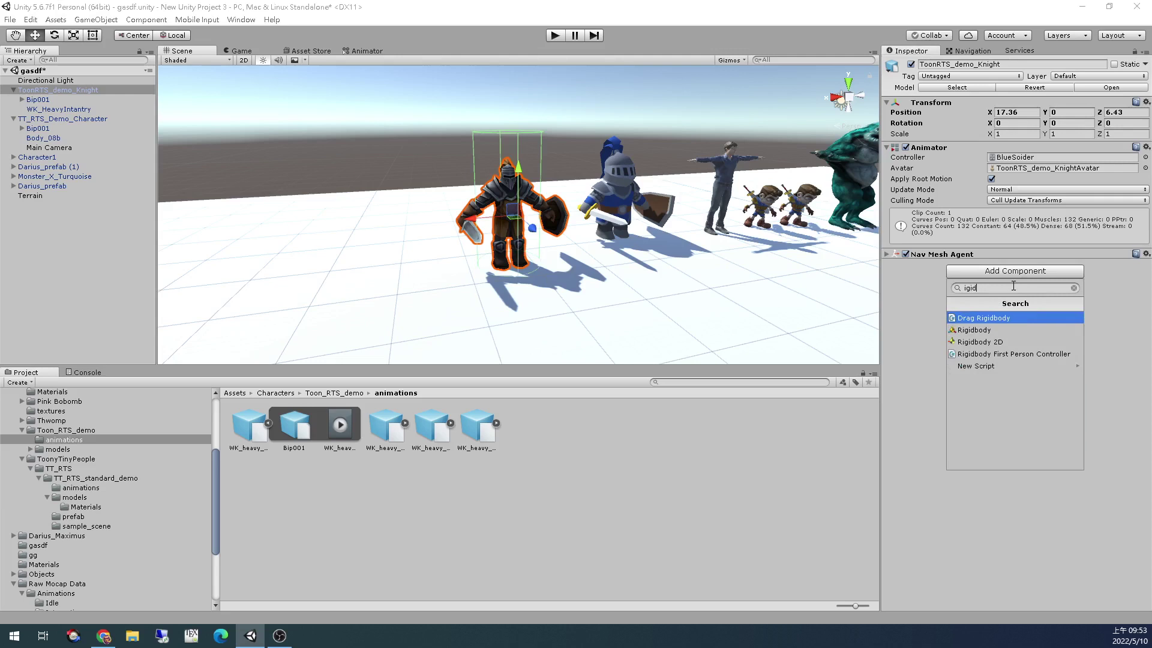
pyautogui.press('Down')
pyautogui.press('Return')
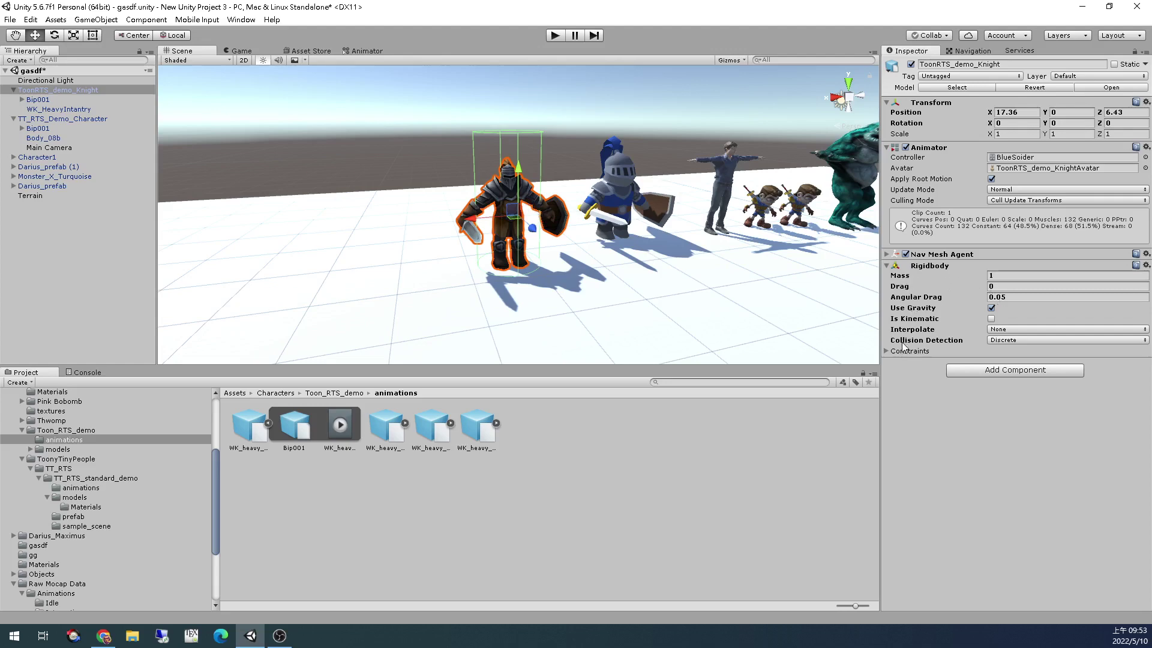
pyautogui.hotkey('ctrl', 'p')
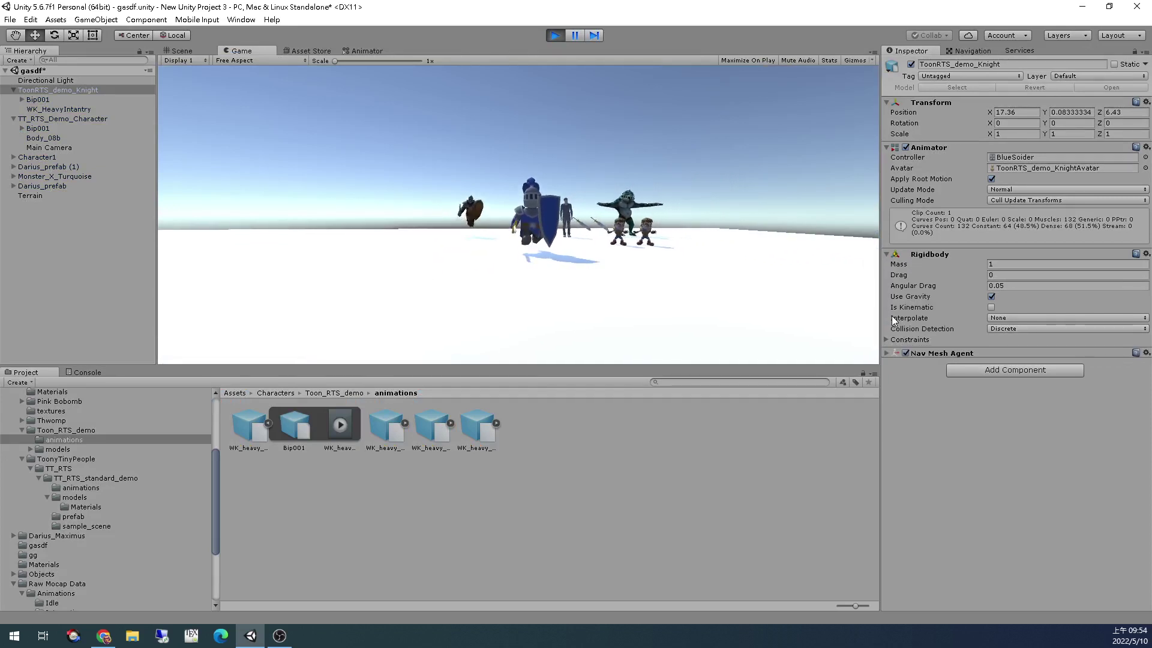
pyautogui.hotkey('ctrl', 'p')
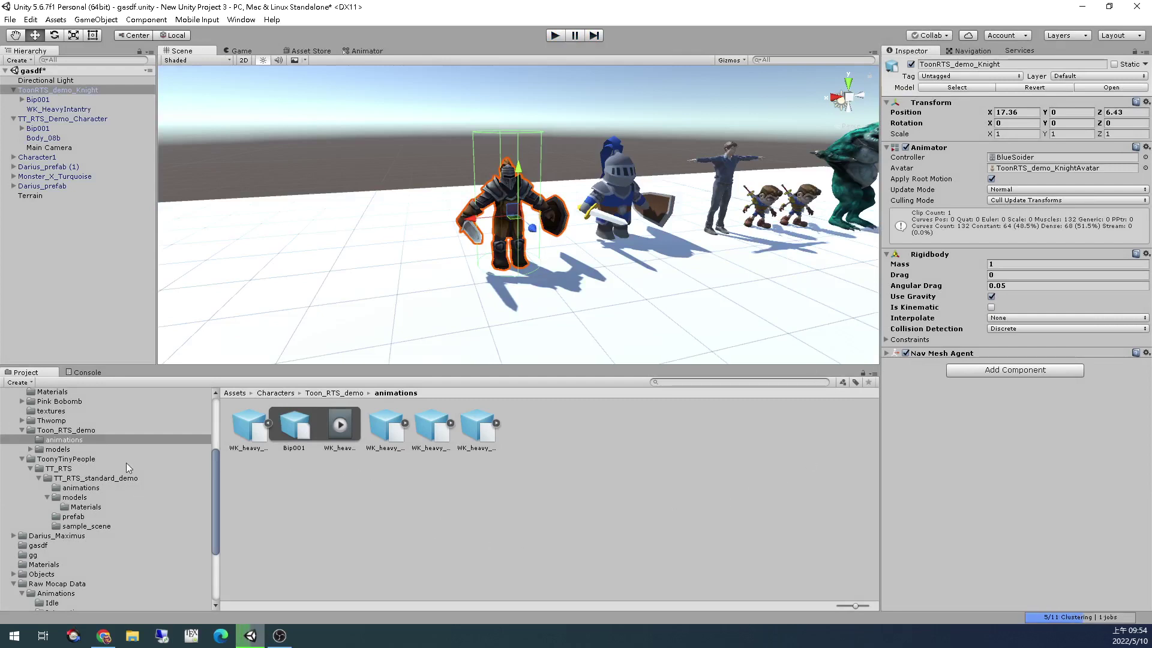
# Browse the Toon_RTS_demo folder and review the settings of its WK_heavy_infantry_04_charge animation clip
pyautogui.click(79, 432)
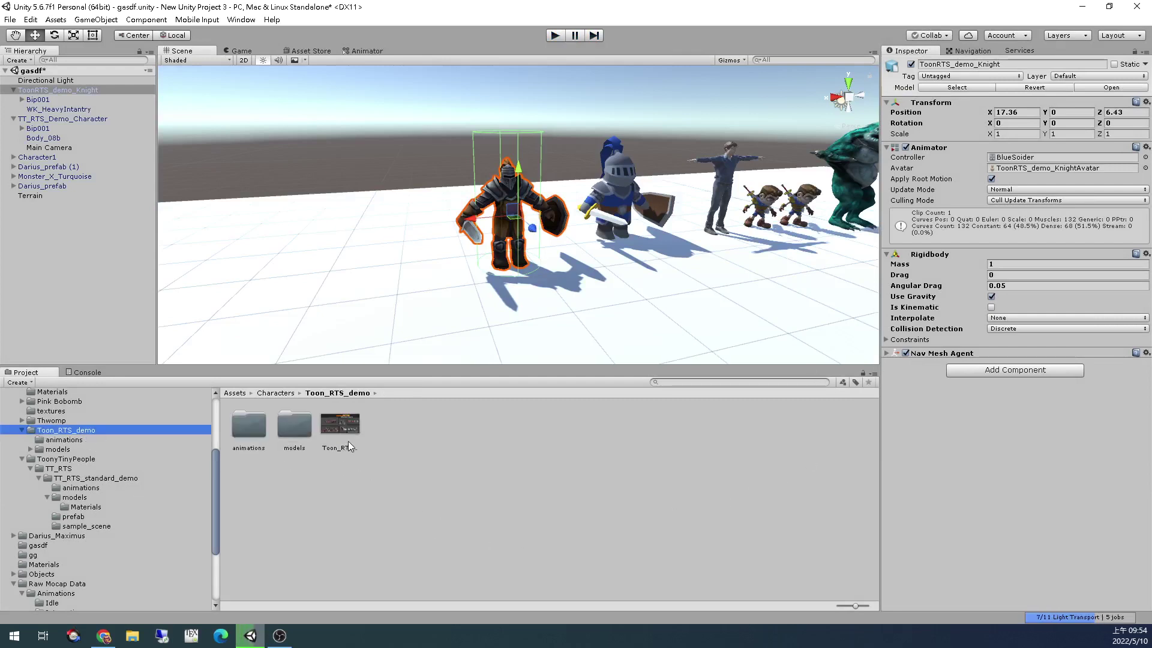
pyautogui.click(297, 427)
pyautogui.click(250, 426)
pyautogui.doubleClick(250, 426)
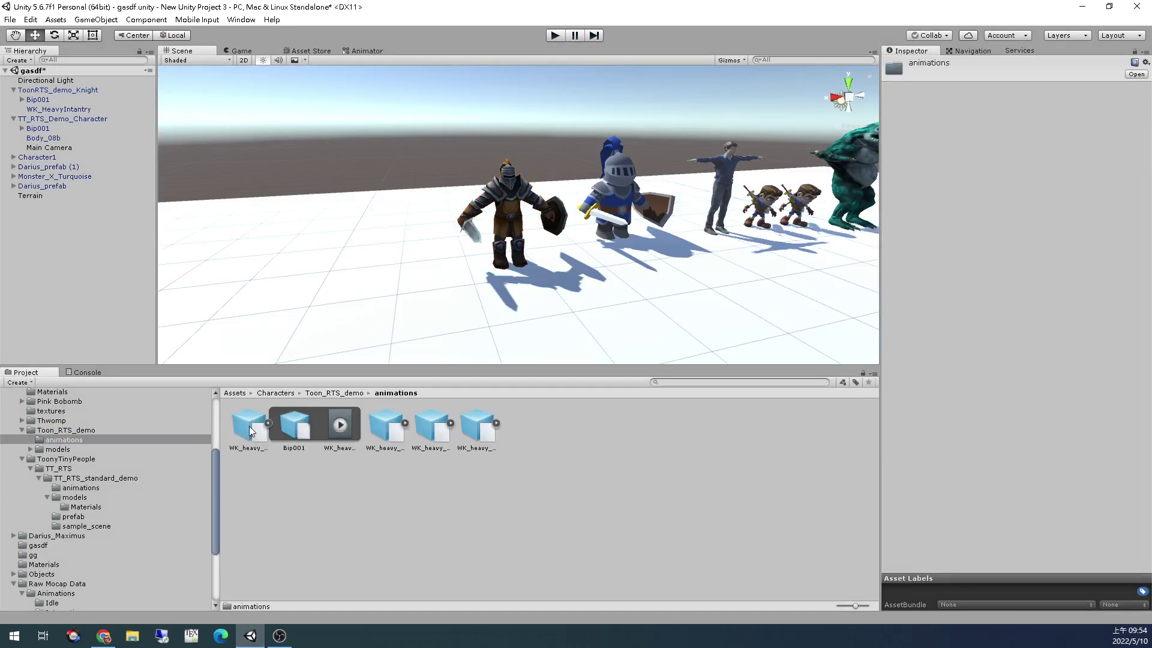
pyautogui.click(337, 429)
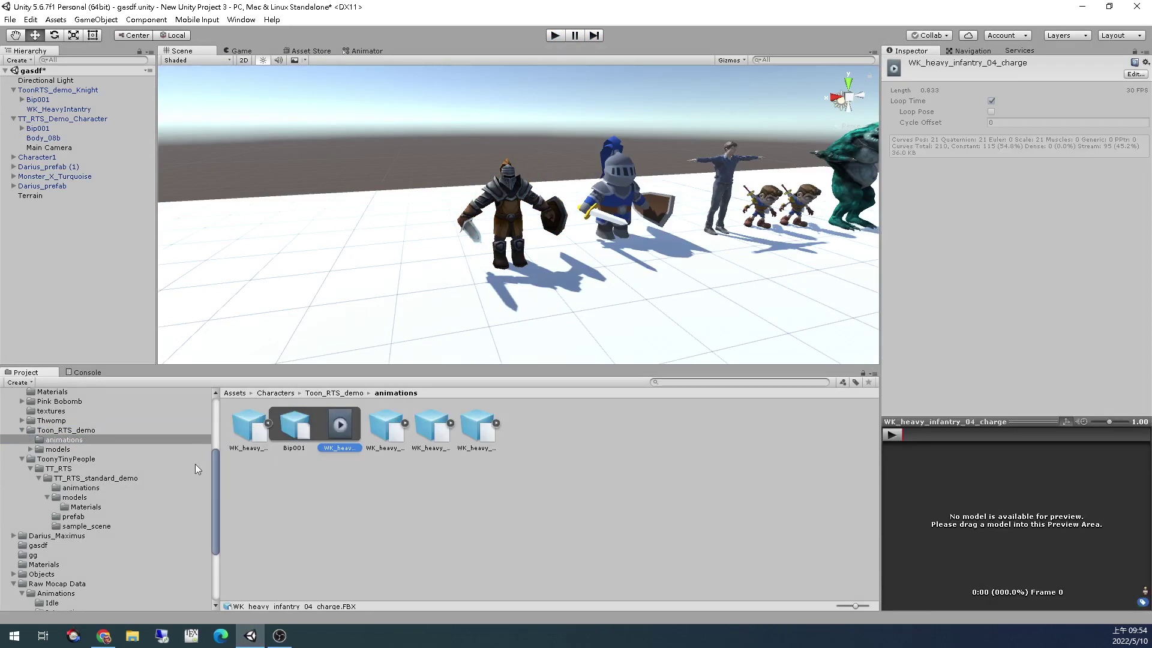
# Create an Animator Controller named ModWal in the Toon_RTS_demo folder and open it
pyautogui.click(67, 430)
pyautogui.rightClick(390, 508)
pyautogui.moveTo(487, 290)
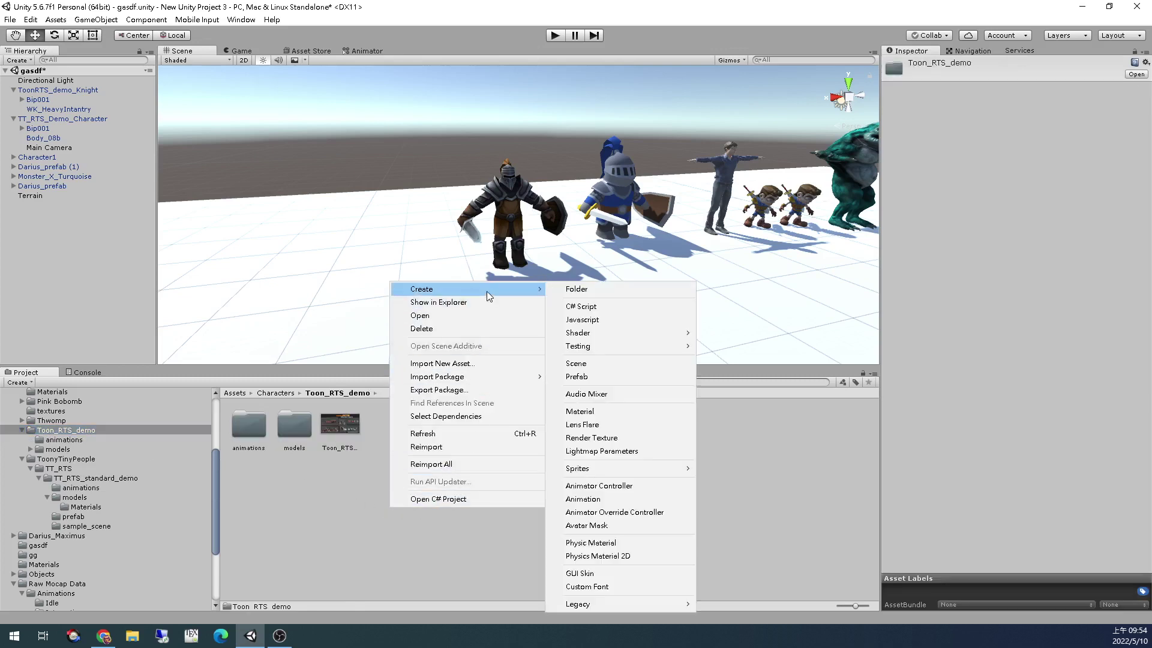
pyautogui.click(645, 487)
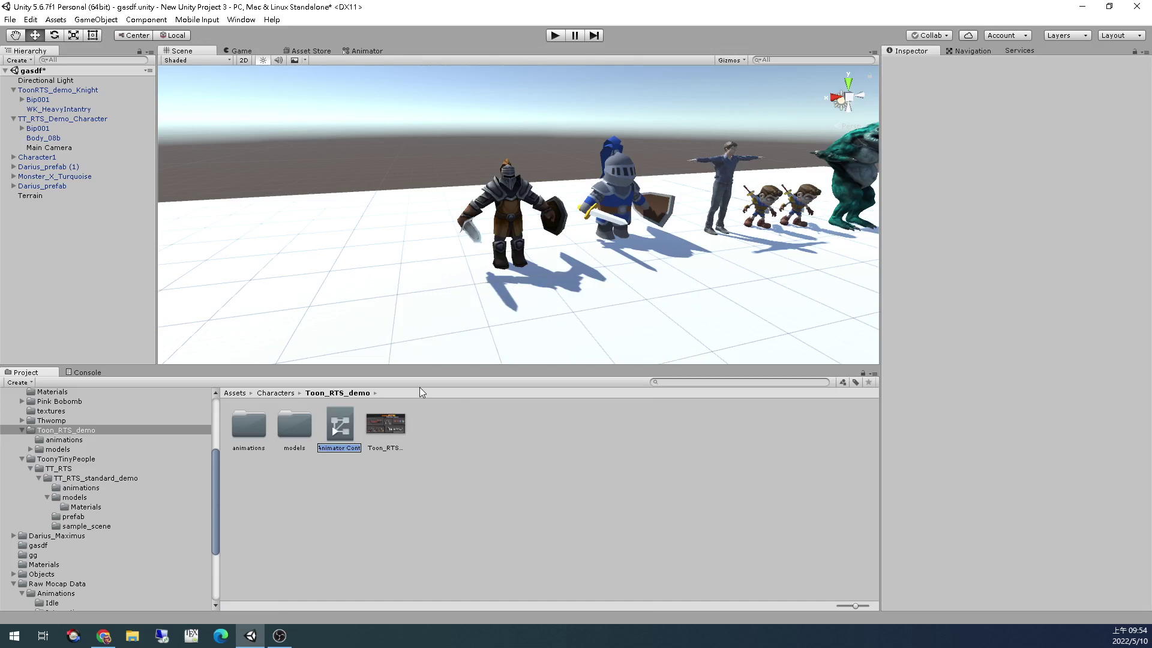
pyautogui.write('Mo')
pyautogui.write('dWalk')
pyautogui.press('Return')
pyautogui.press('Return')
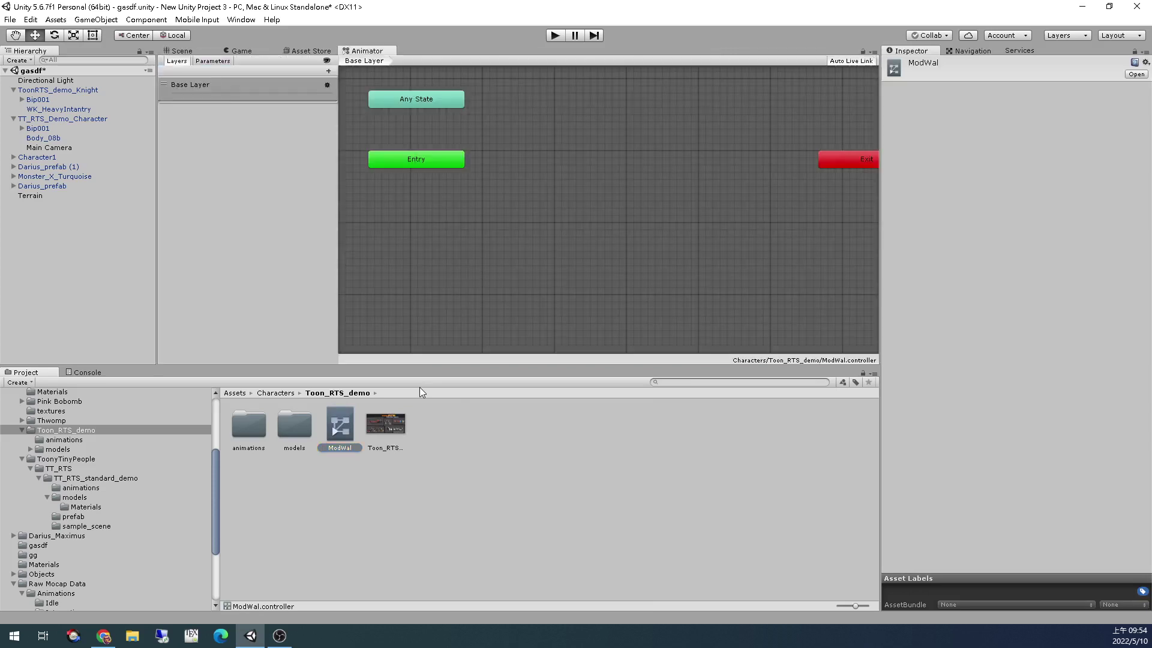
# Add the WK_heavy_infantry_04_charge clip to the ModWal controller as its default state below Entry
pyautogui.click(78, 441)
pyautogui.moveTo(339, 425); pyautogui.dragTo(448, 284)
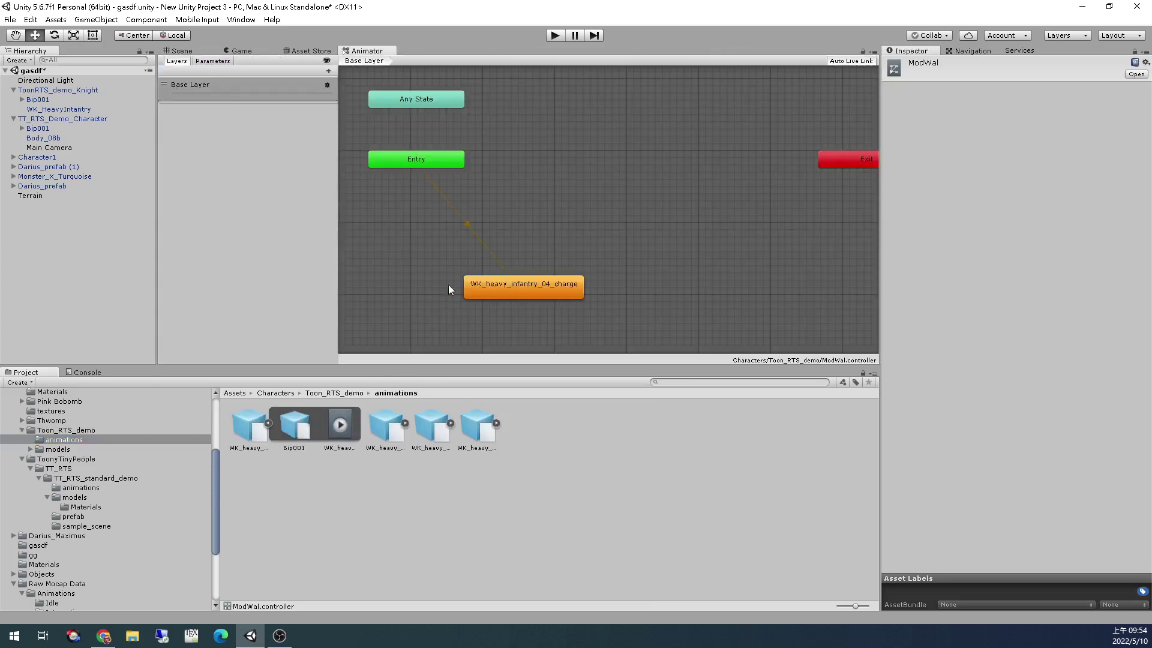
# Add the WK_heavy_infantry_05_combat_idle, 06_combat_walk and 08_attack_B clips as states around the charge state in the ModWal controller
pyautogui.moveTo(519, 286); pyautogui.dragTo(494, 270)
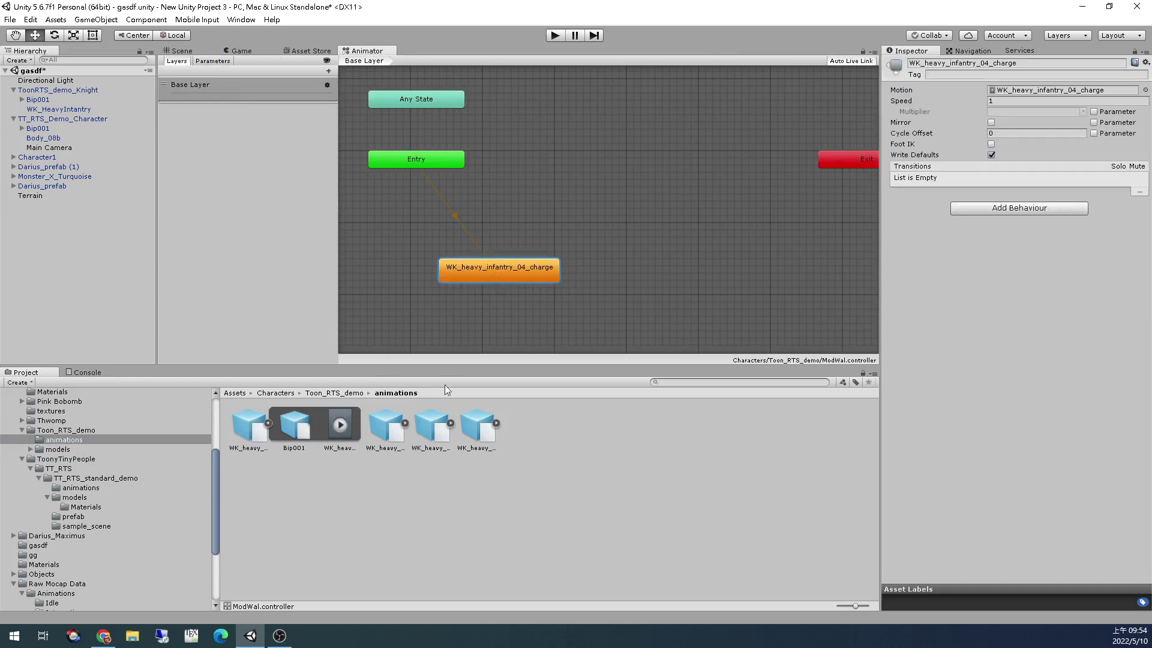
pyautogui.click(405, 424)
pyautogui.moveTo(477, 424); pyautogui.dragTo(497, 319)
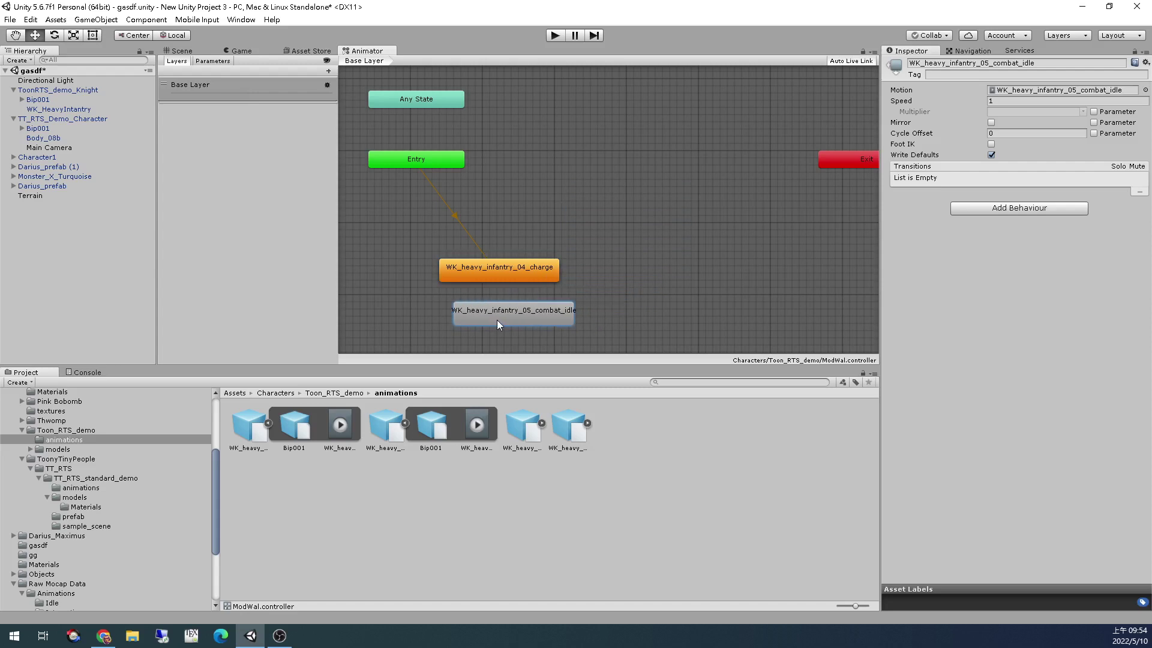
pyautogui.click(542, 424)
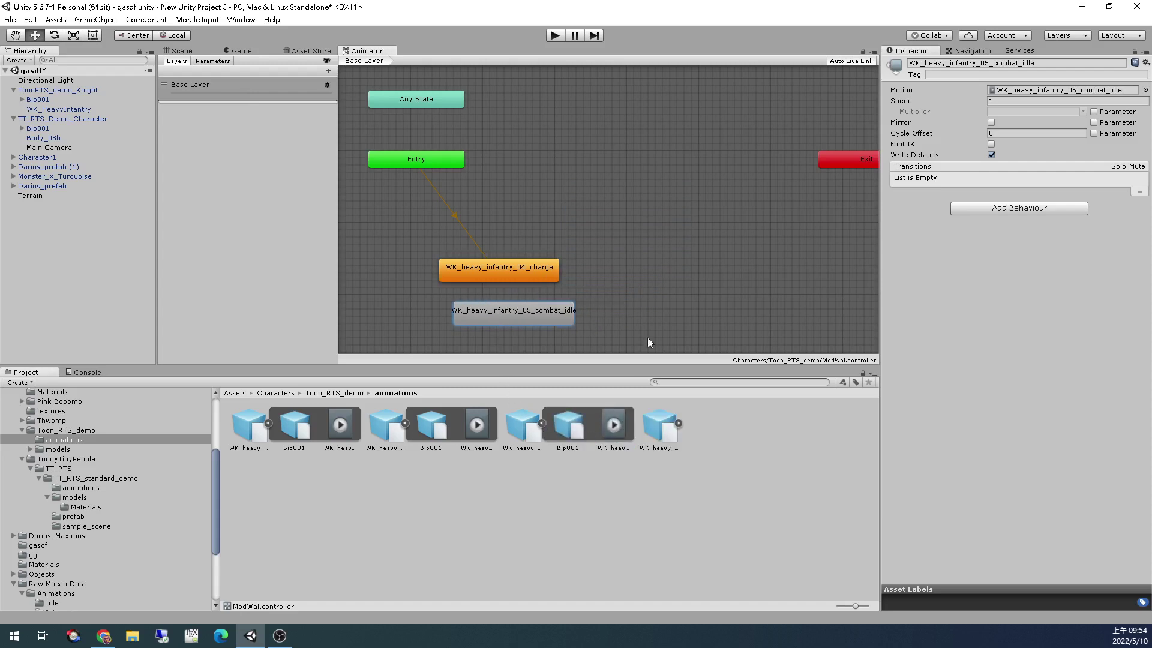
pyautogui.moveTo(646, 337); pyautogui.dragTo(652, 314)
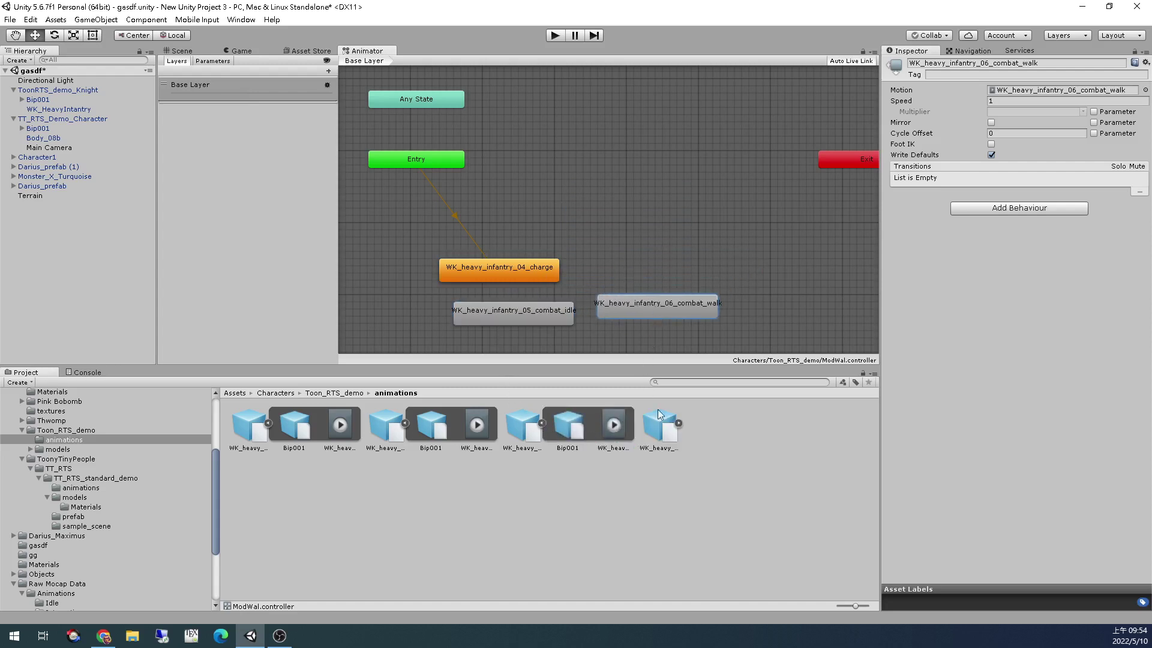
pyautogui.click(678, 422)
pyautogui.moveTo(750, 425); pyautogui.dragTo(693, 280)
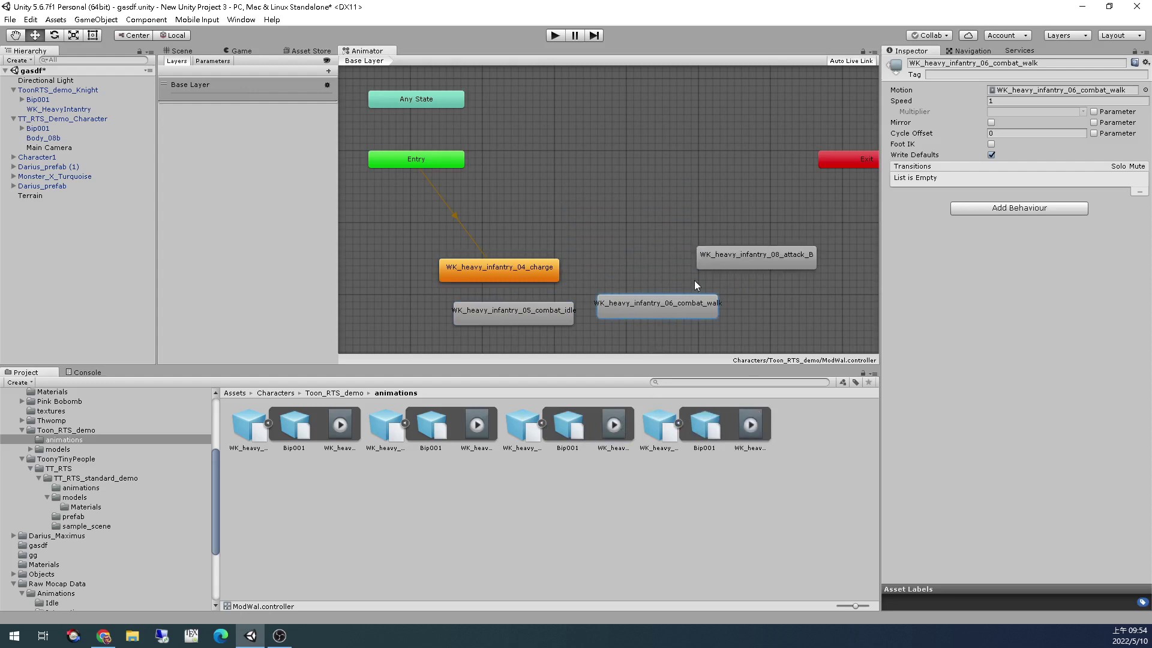
# Delete all four WK_heavy_infantry states from the ModWal controller
pyautogui.click(754, 252)
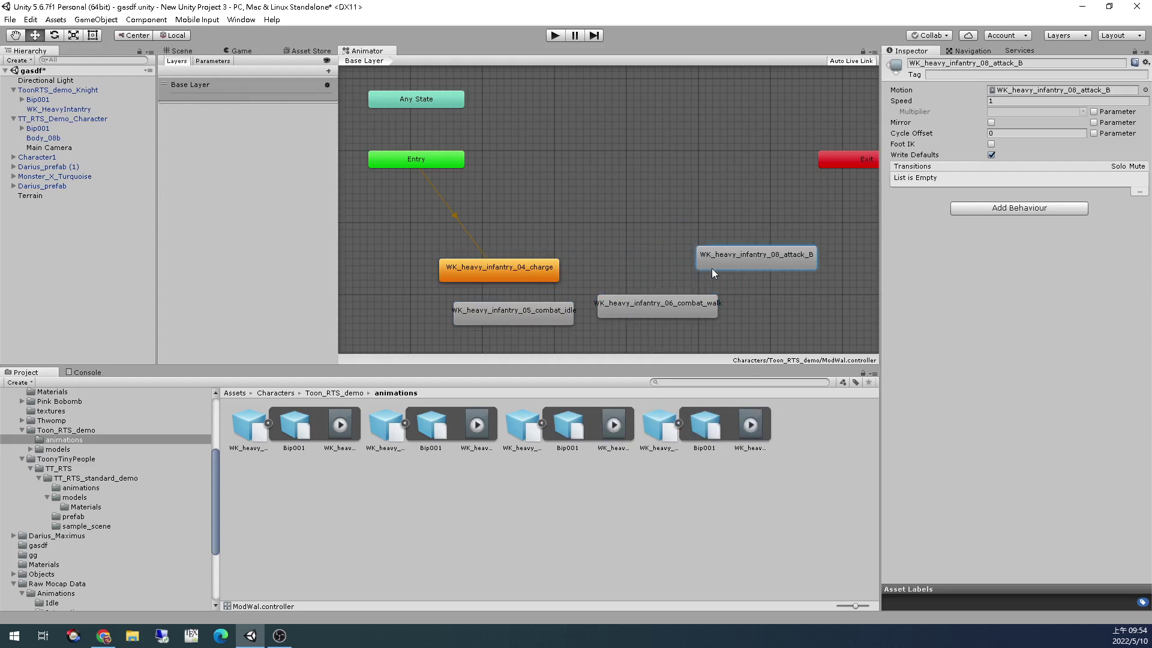
pyautogui.press('Delete')
pyautogui.click(650, 300)
pyautogui.press('Delete')
pyautogui.click(549, 307)
pyautogui.press('Delete')
pyautogui.click(539, 265)
pyautogui.press('Delete')
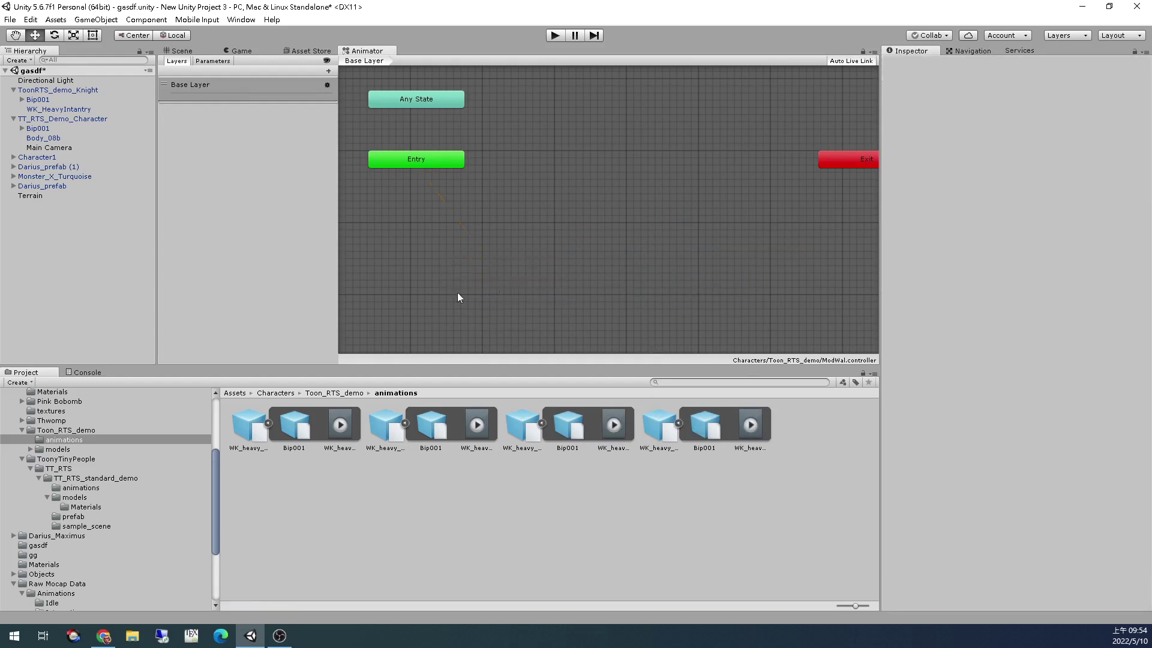
# Add the WalkFWD clip from the Raw Mocap Data Walking animations to ModWal as its default state
pyautogui.scroll(-4, 97, 455)
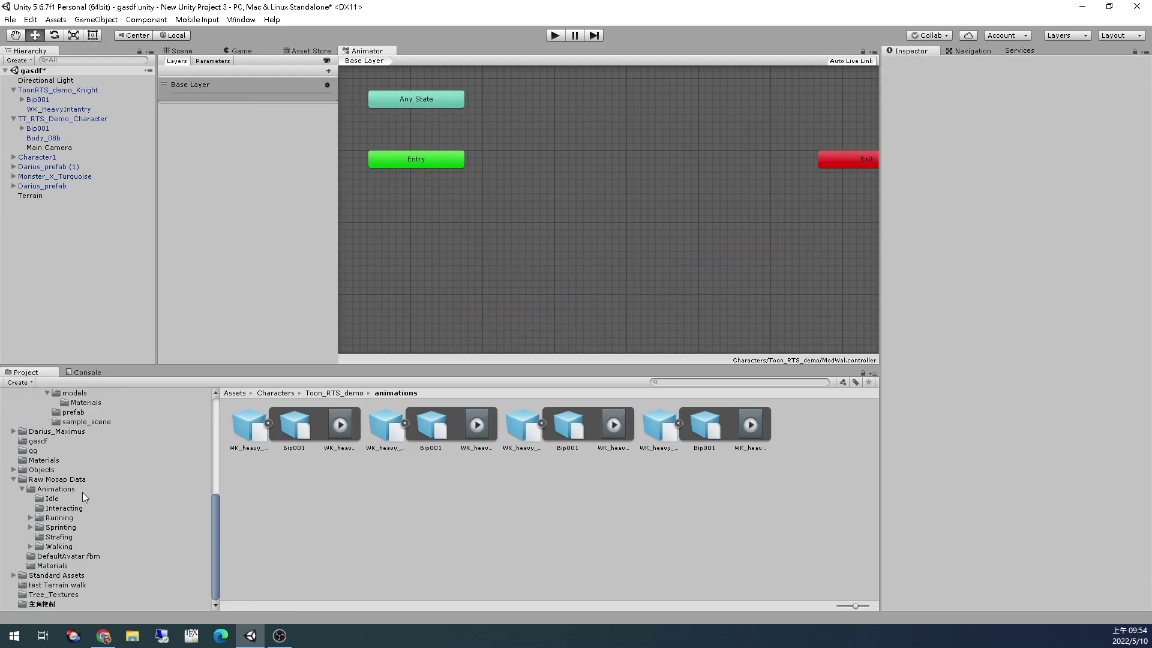
pyautogui.click(59, 546)
pyautogui.moveTo(712, 421); pyautogui.dragTo(488, 214)
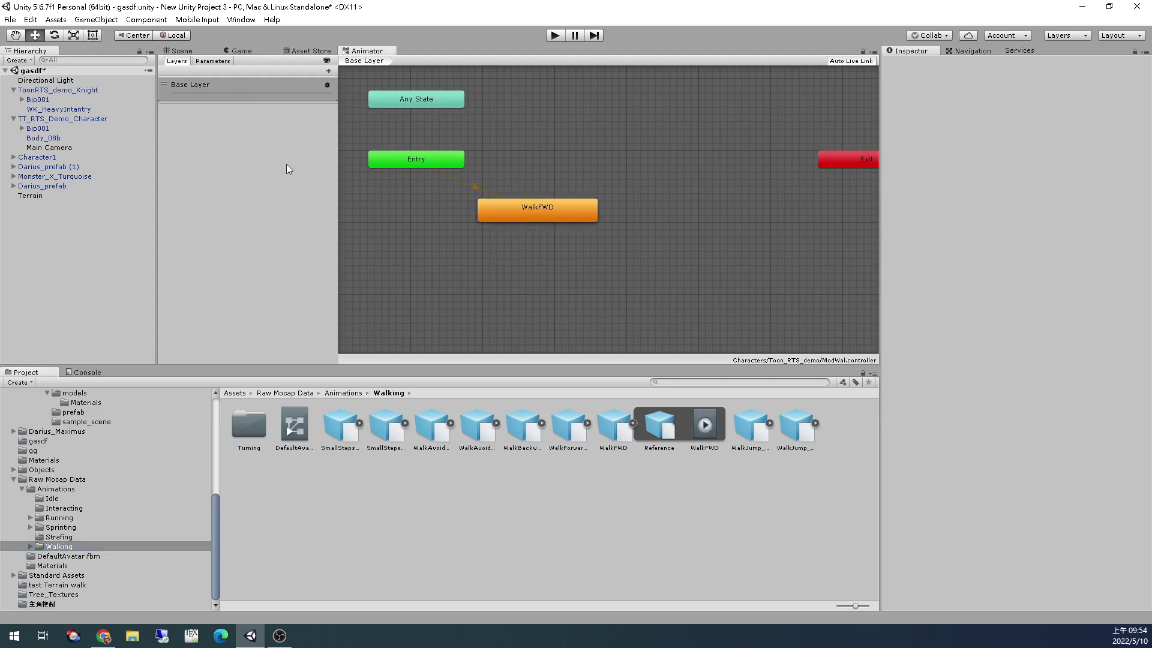
# Assign the ModWal controller from the Toon_RTS_demo folder to the Animator of ToonRTS_demo_Knight in the scene
pyautogui.click(187, 53)
pyautogui.click(508, 218)
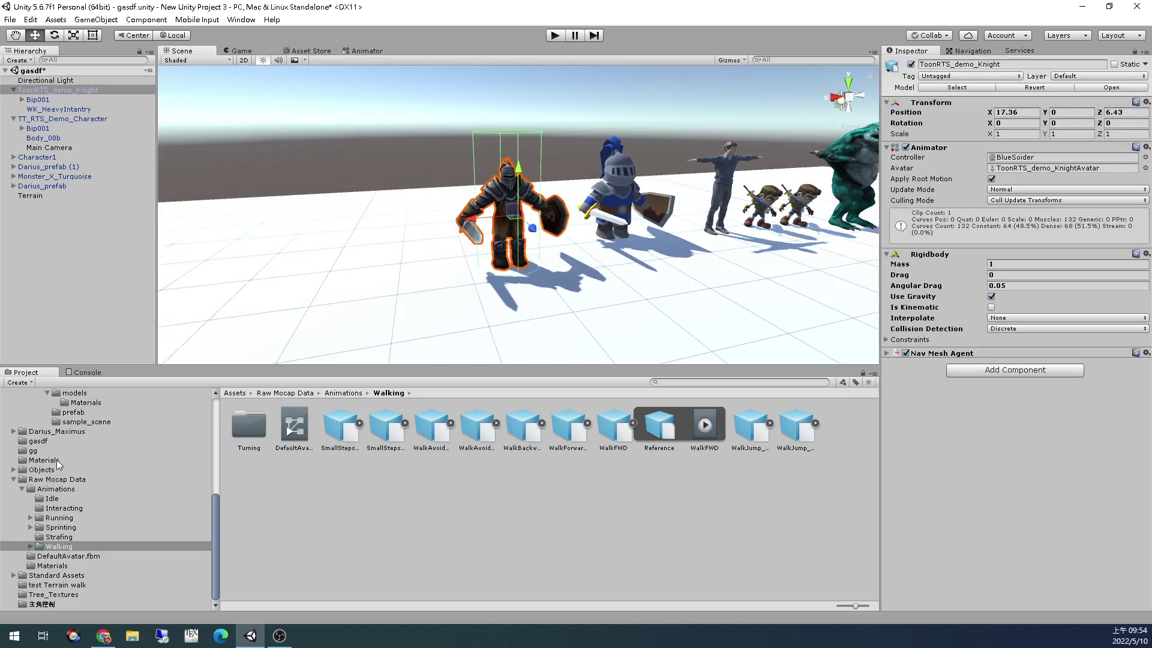
pyautogui.scroll(5, 69, 472)
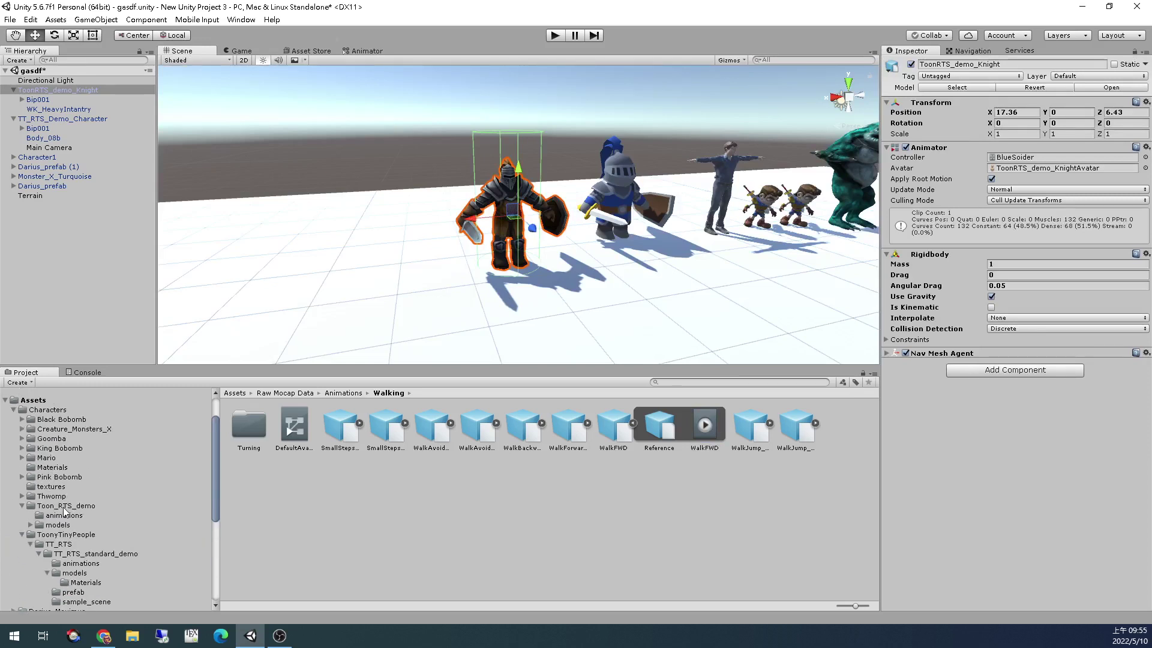
pyautogui.click(65, 506)
pyautogui.moveTo(346, 424); pyautogui.dragTo(1072, 161)
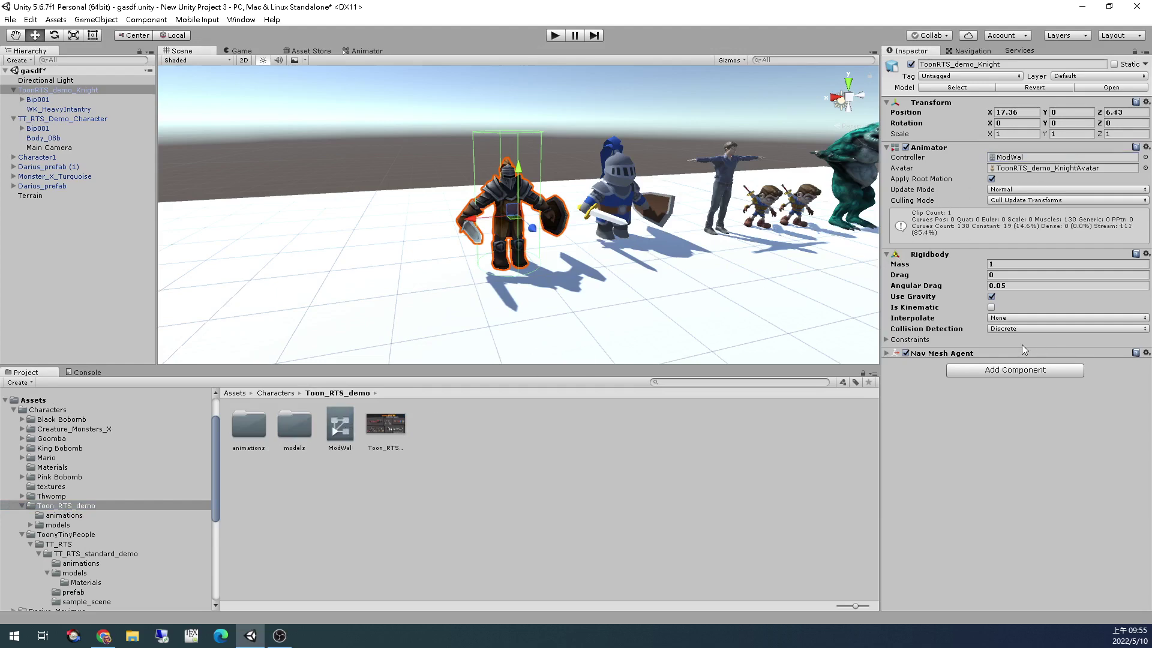
# Play-test the knight's walk in the scene, stop it, and inspect the avatar asset in the Toon_RTS_demo models folder
pyautogui.hotkey('ctrl', 'p')
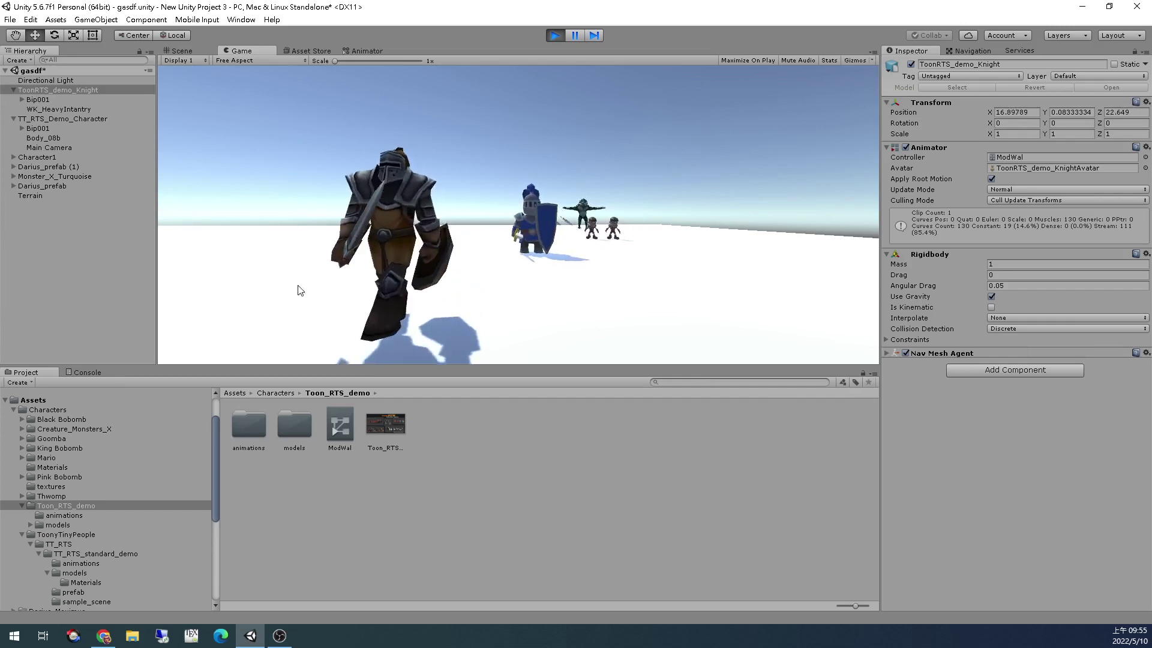
pyautogui.hotkey('ctrl', 'p')
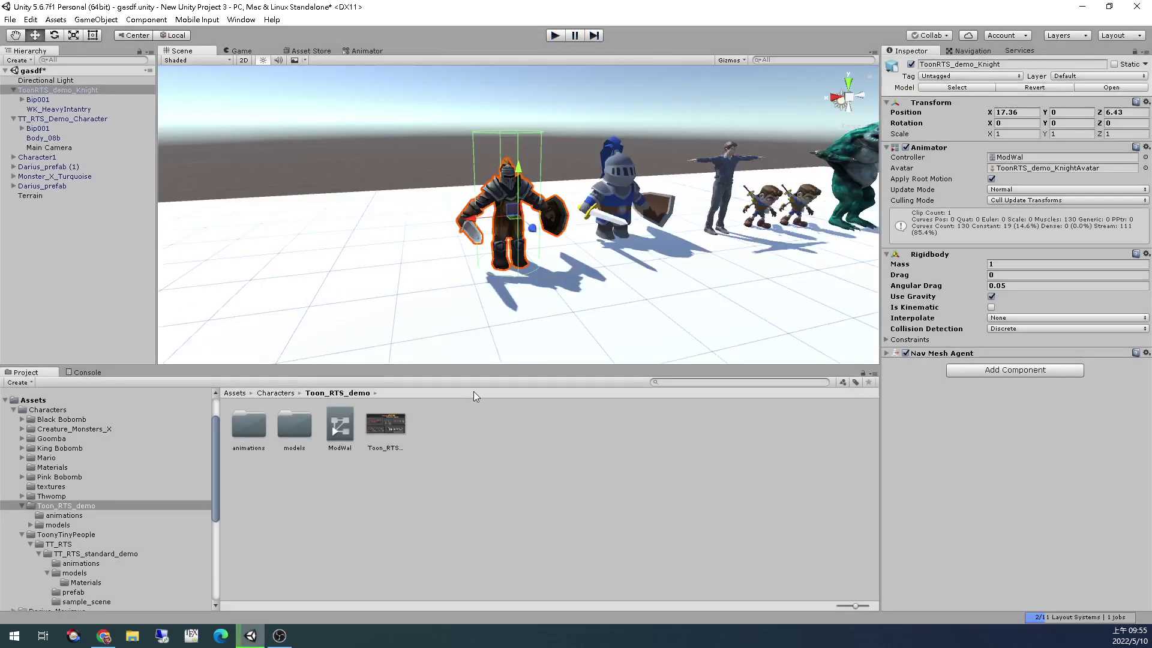
pyautogui.doubleClick(300, 436)
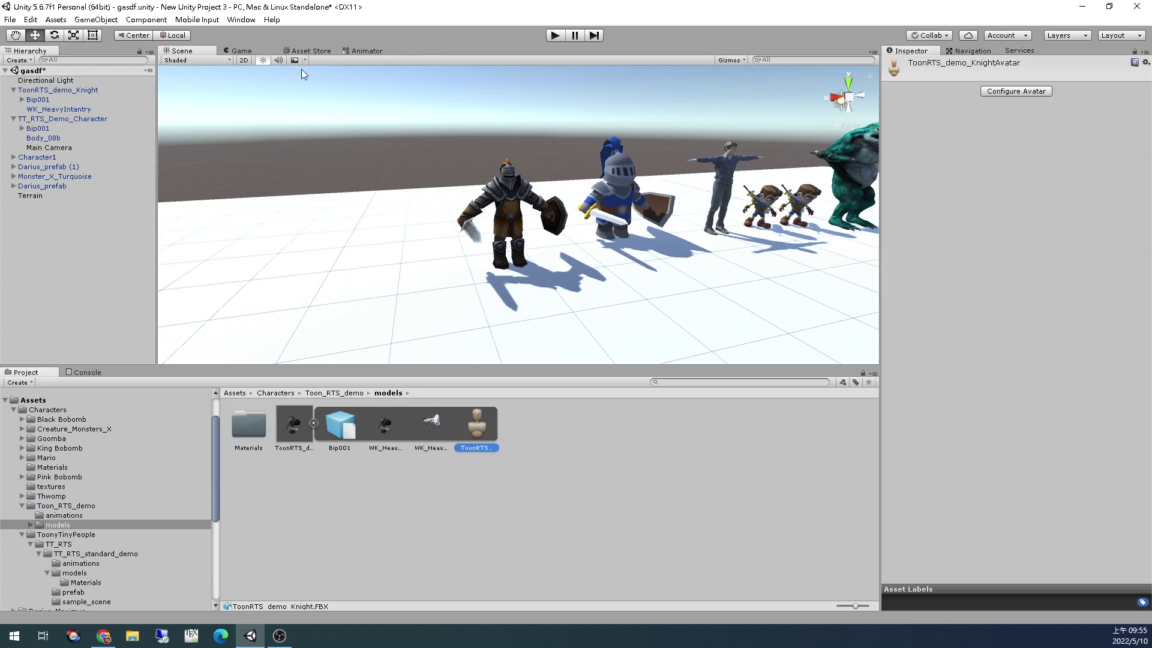
# Move ToonRTS_demo_Knight to about X 17.7 and place TT_RTS_Demo_Character beside it at about X 16.0, Z 6.6
pyautogui.click(523, 207)
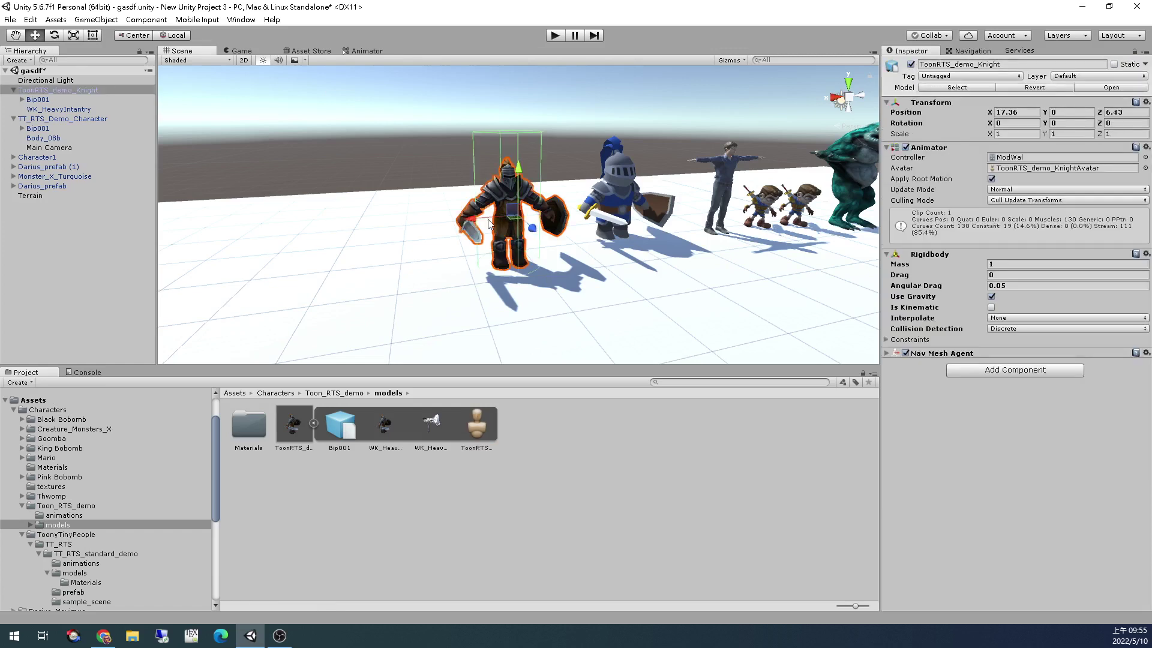
pyautogui.moveTo(487, 220); pyautogui.dragTo(464, 223)
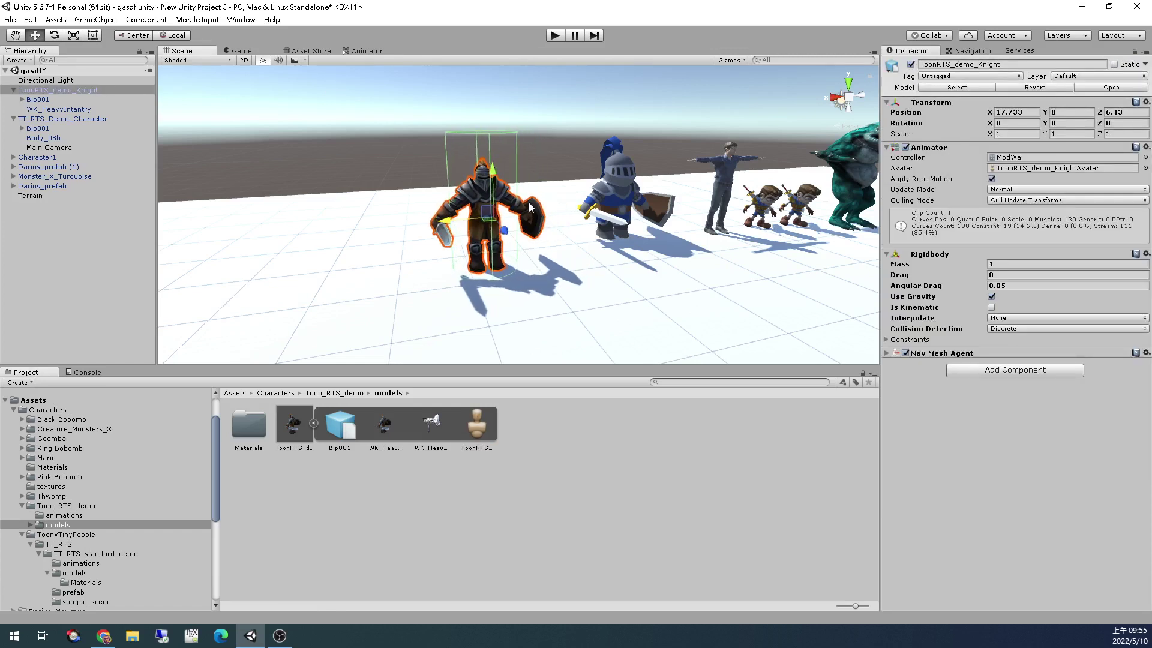
pyautogui.click(609, 200)
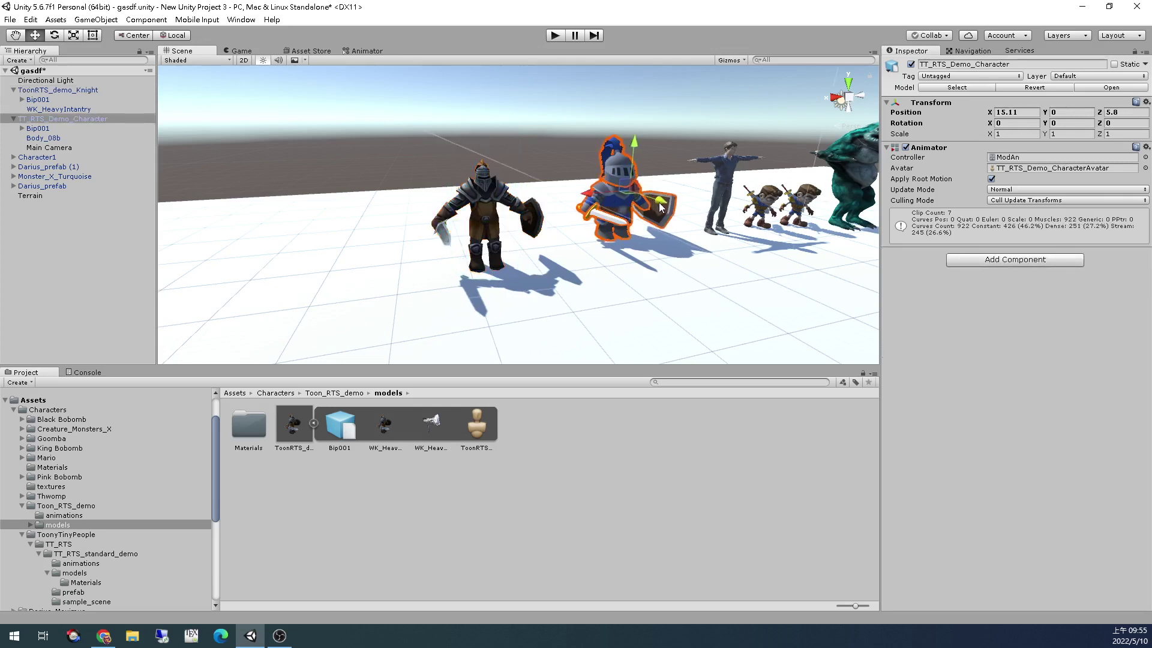
pyautogui.moveTo(658, 202); pyautogui.dragTo(680, 218)
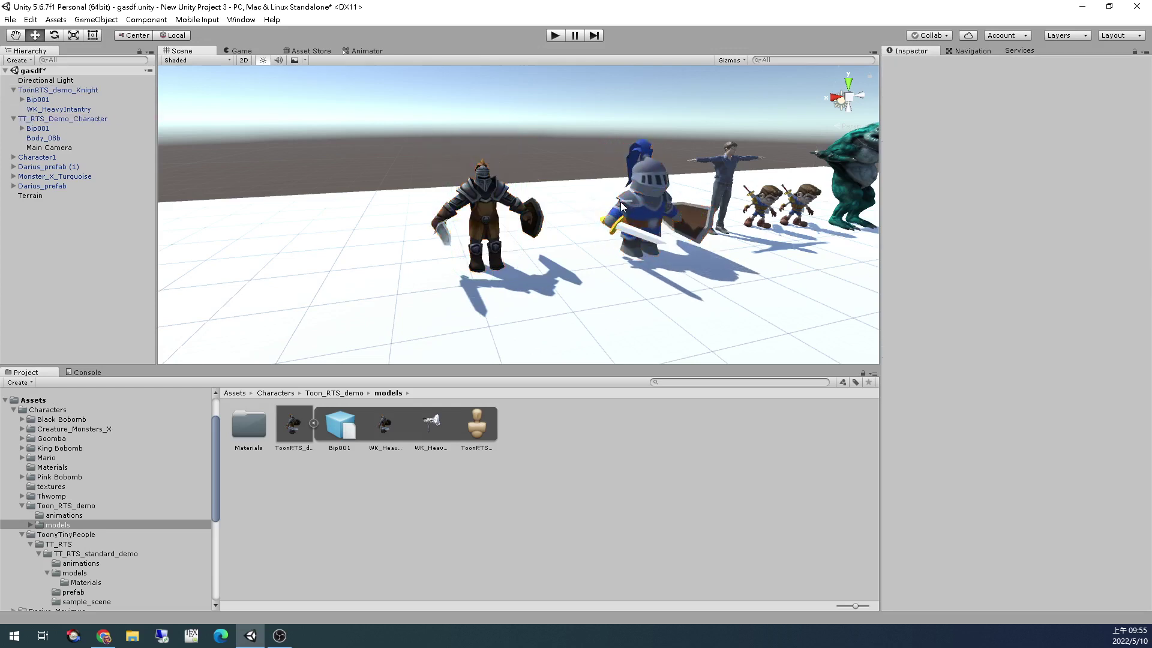
pyautogui.moveTo(619, 211); pyautogui.dragTo(576, 210)
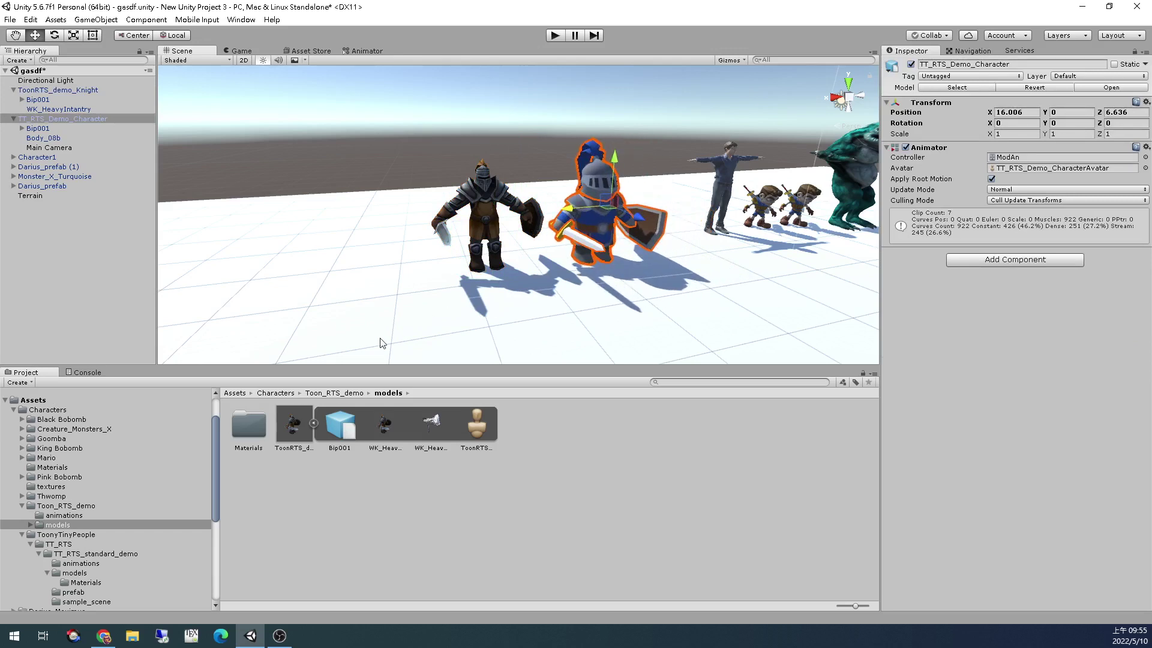
pyautogui.click(346, 466)
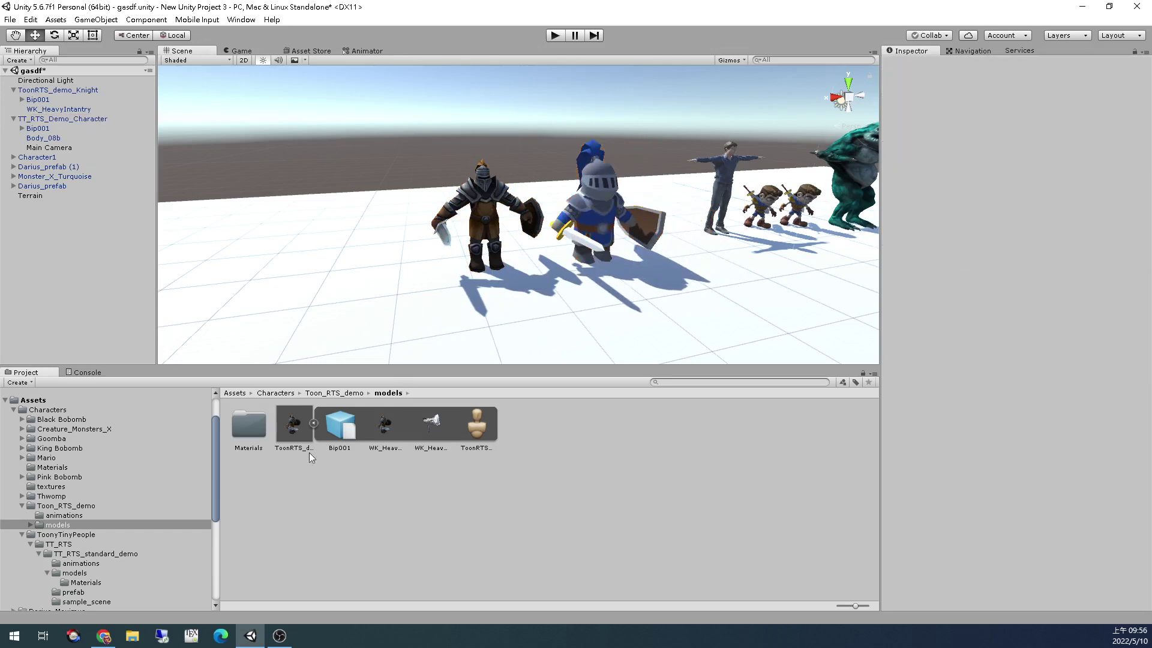
# Restore the Unity window to a smaller size, move it aside, and minimize the browser window behind it
pyautogui.doubleClick(412, 12)
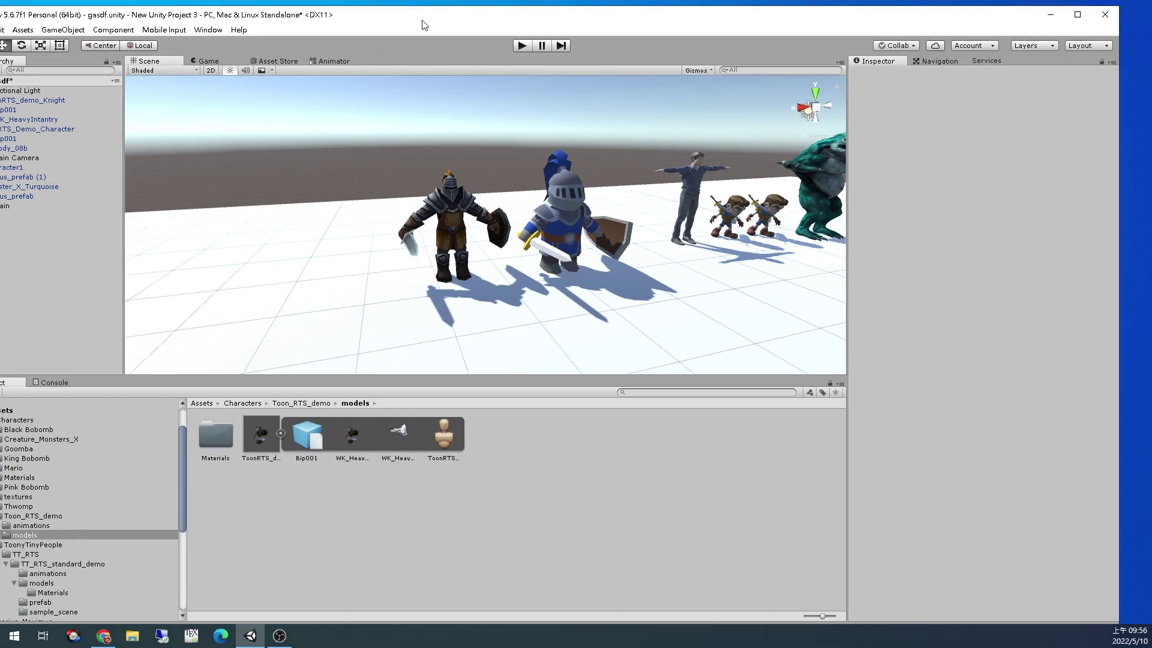
pyautogui.moveTo(424, 25); pyautogui.dragTo(604, 31)
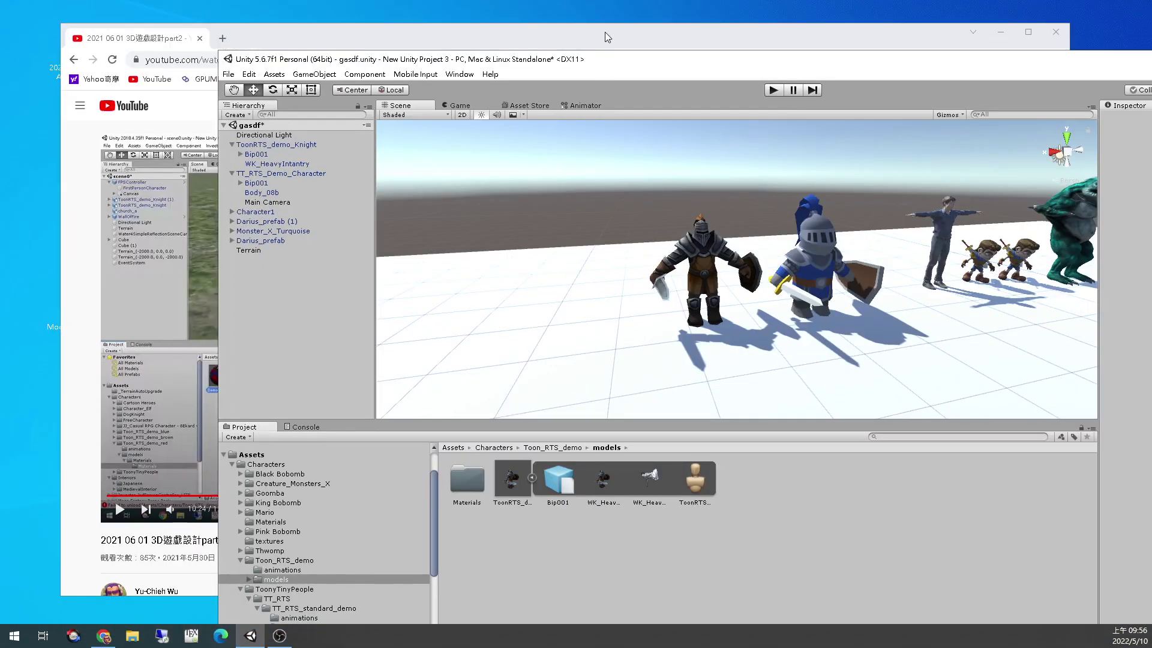
pyautogui.click(1000, 32)
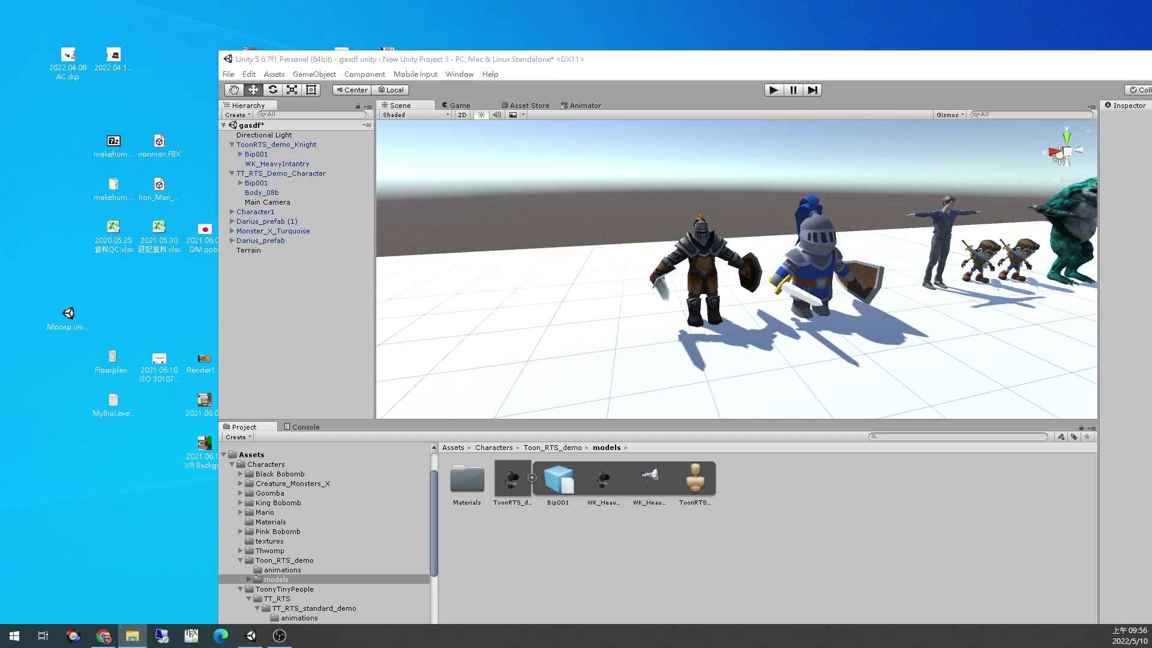
# Switch to File Explorer and open the knight's Materials folder in New Unity Project 3 under Assets, Characters, Toon_RTS_demo, models
pyautogui.click(131, 635)
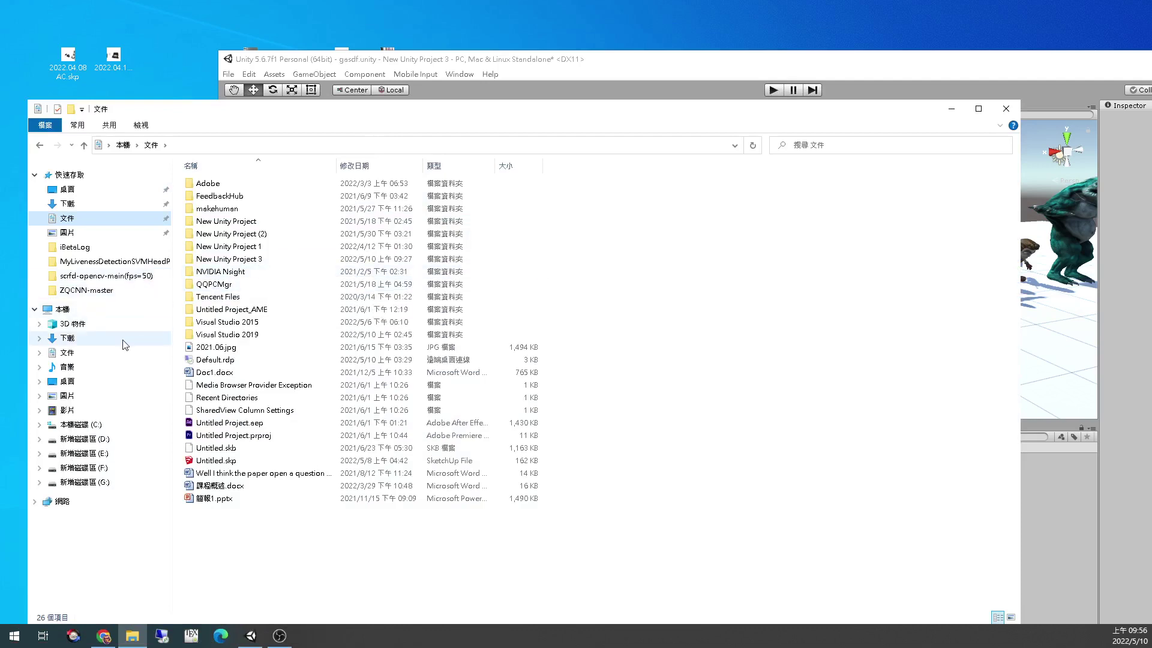
pyautogui.doubleClick(296, 262)
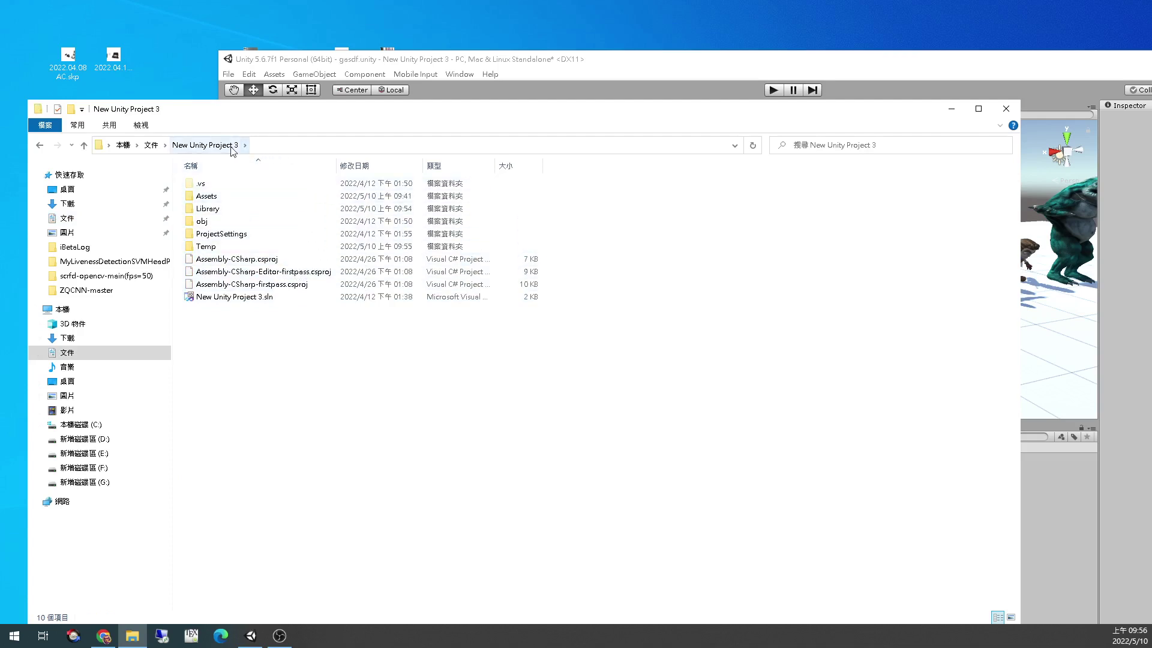
pyautogui.click(540, 72)
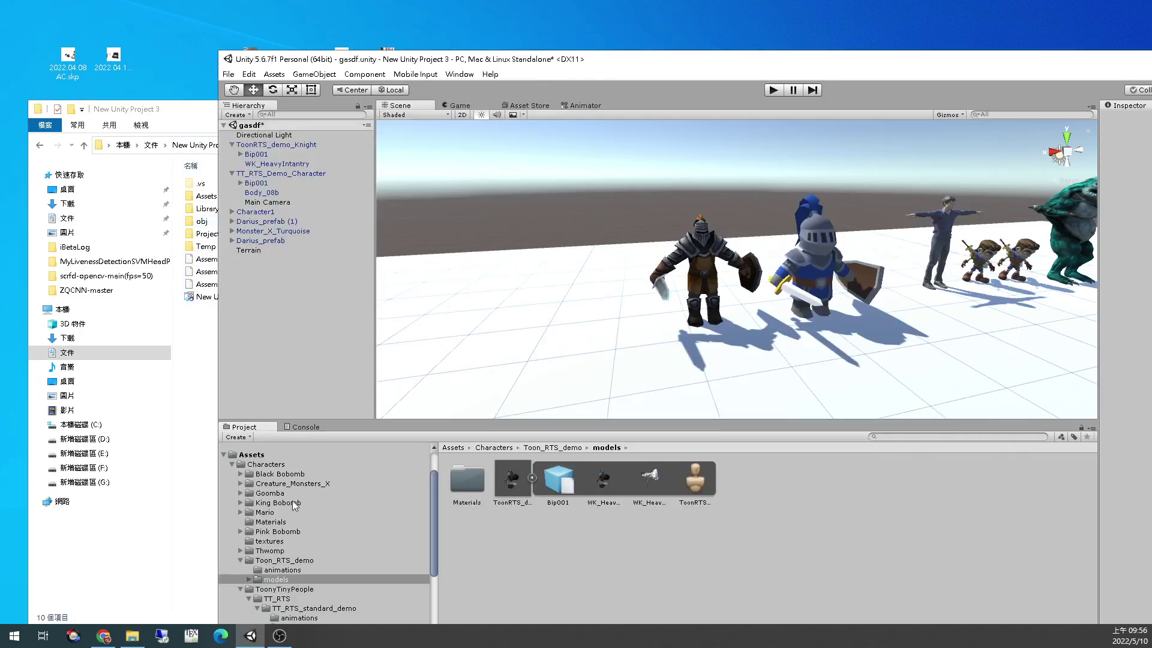
pyautogui.click(202, 343)
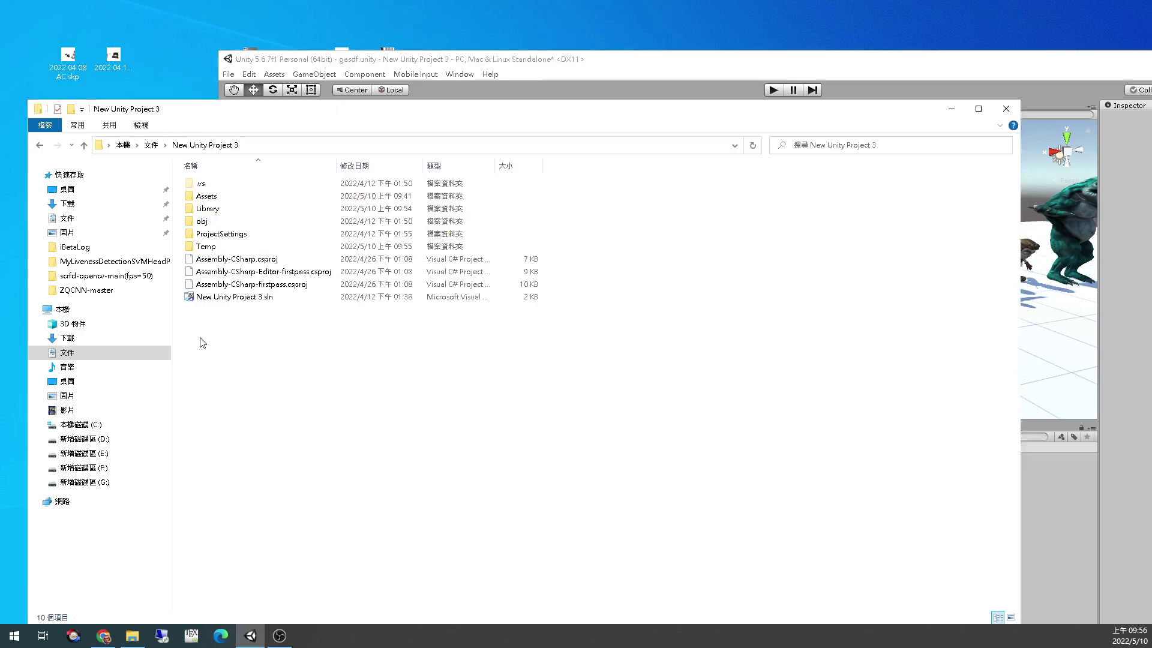
pyautogui.doubleClick(232, 196)
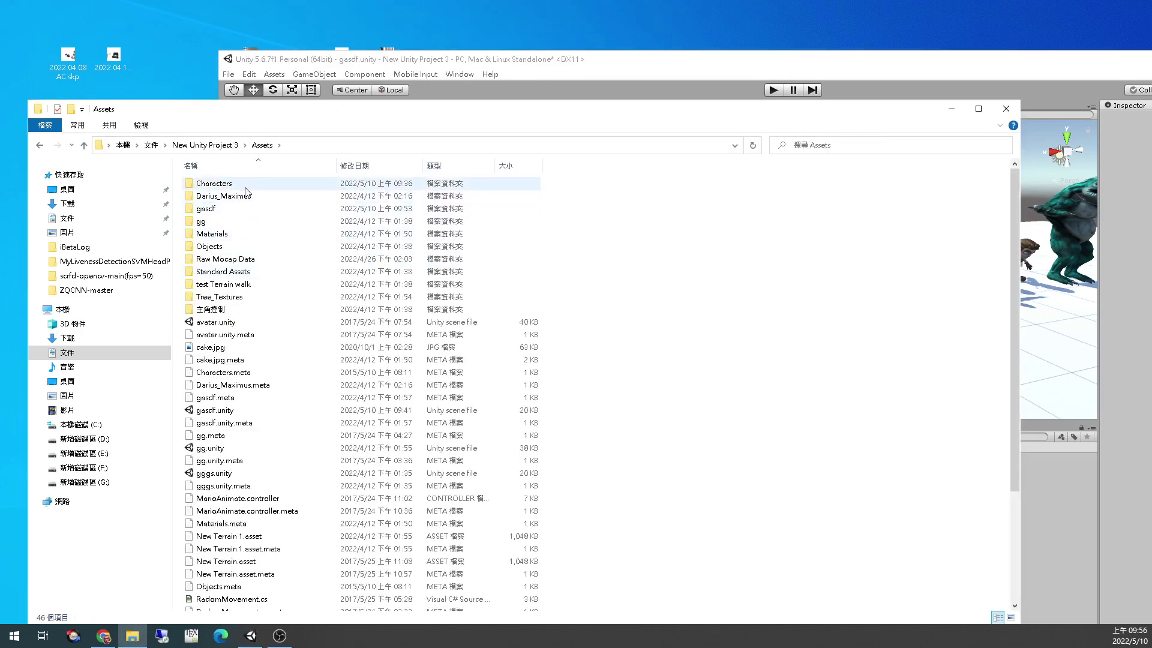
pyautogui.doubleClick(248, 185)
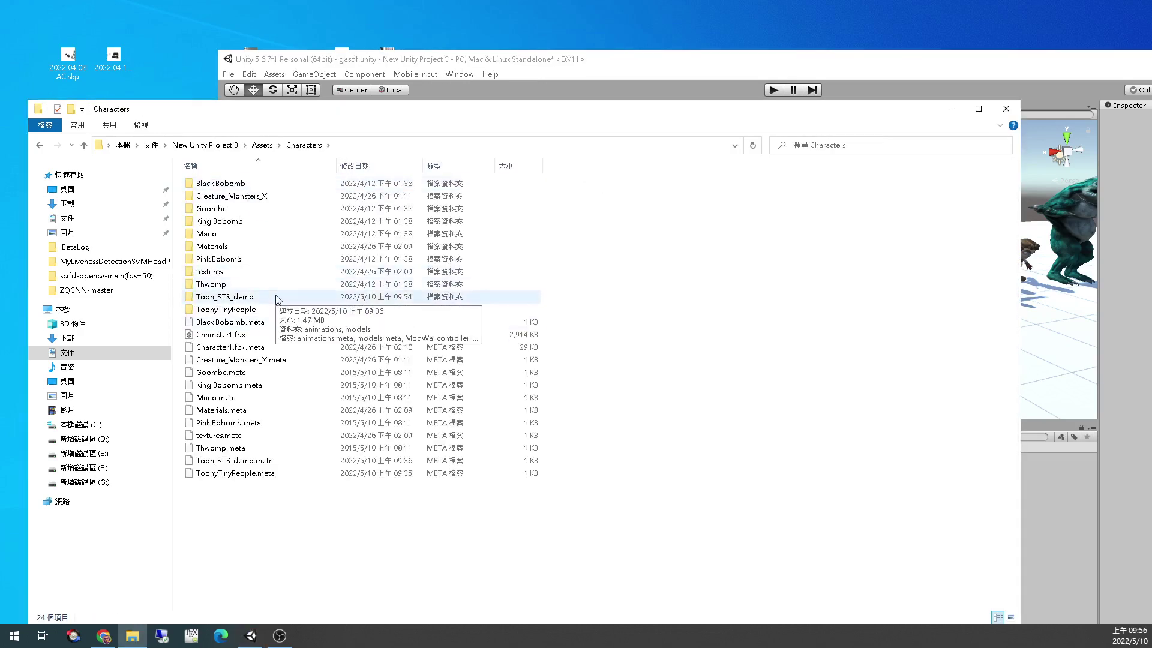
pyautogui.click(649, 69)
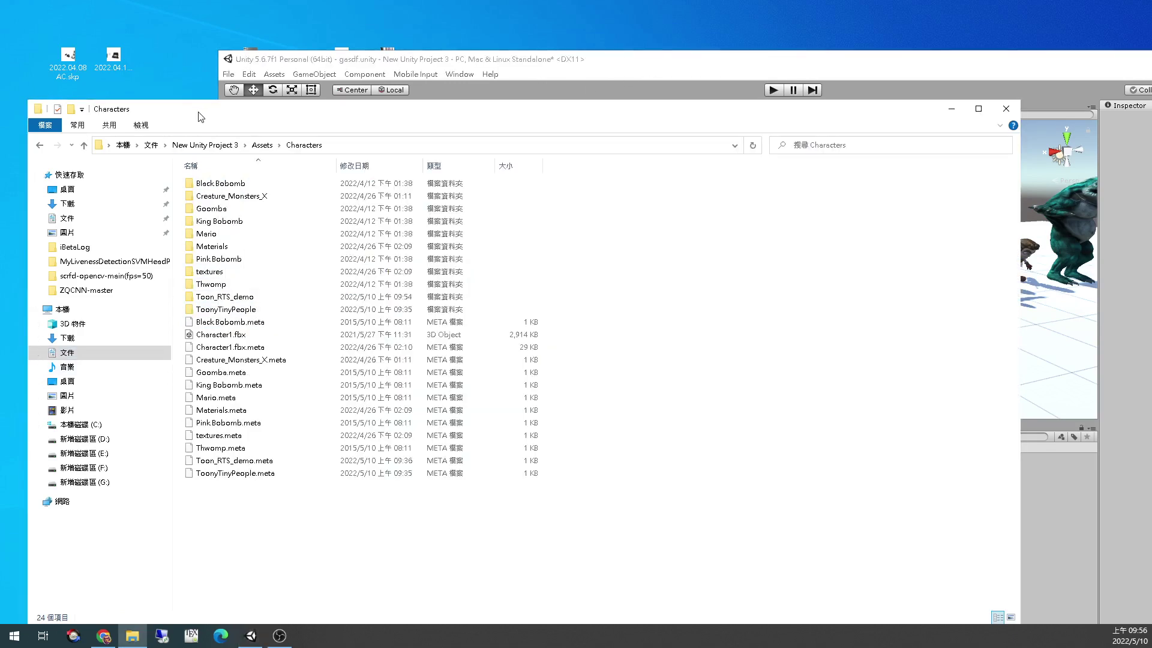
pyautogui.click(203, 111)
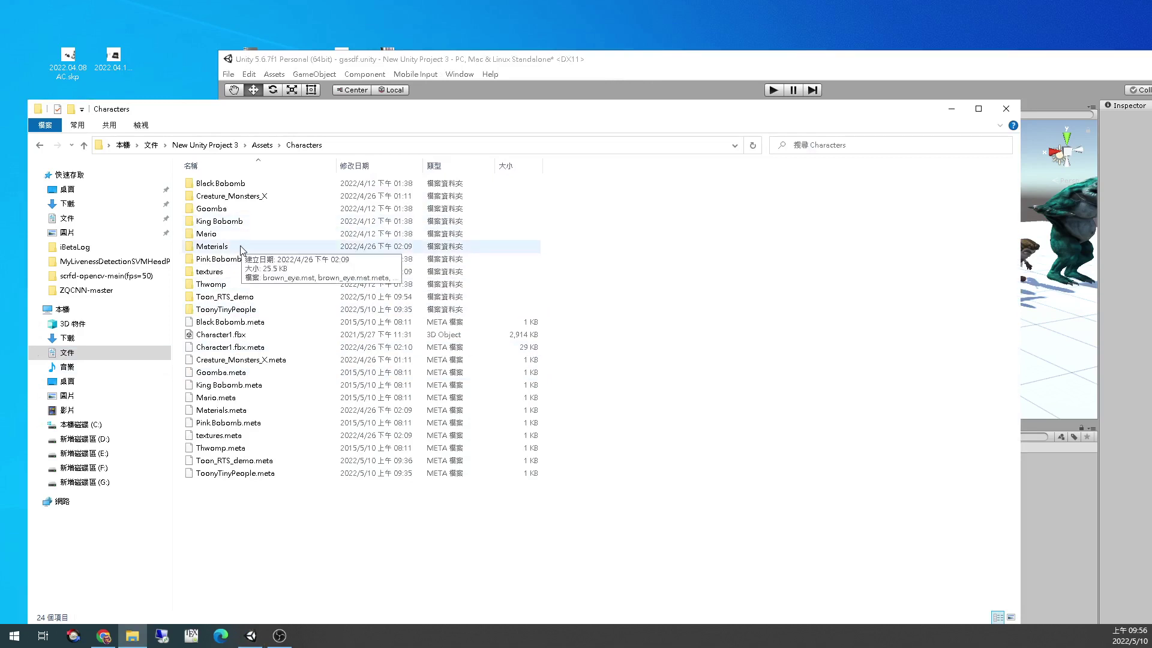
pyautogui.doubleClick(264, 296)
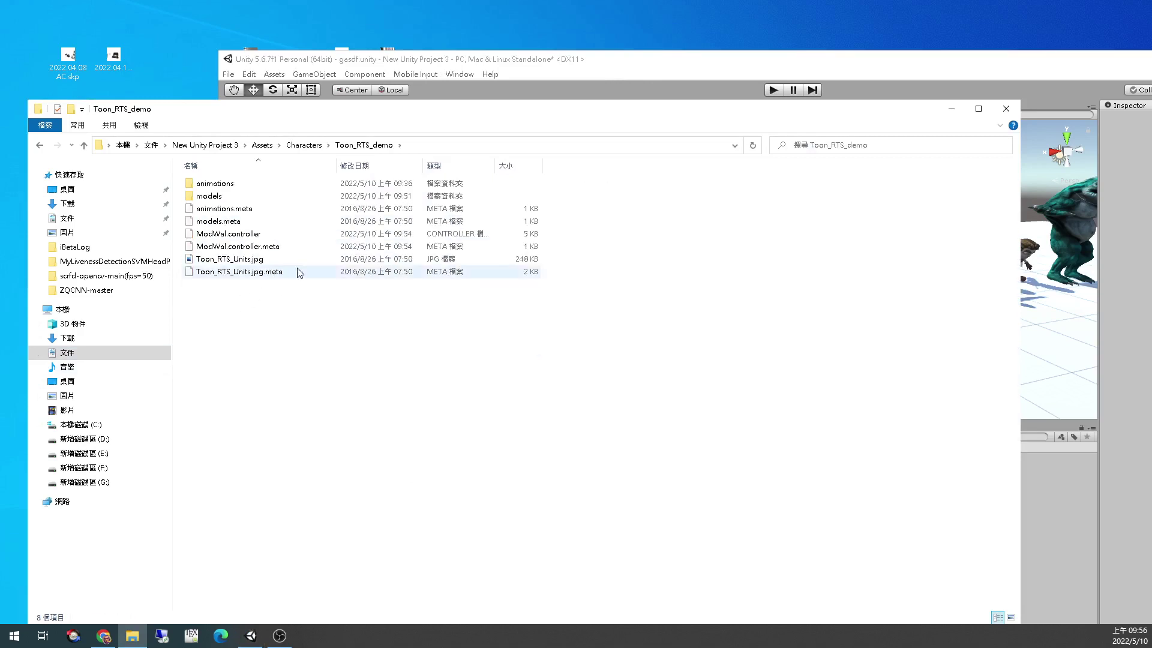
pyautogui.doubleClick(245, 196)
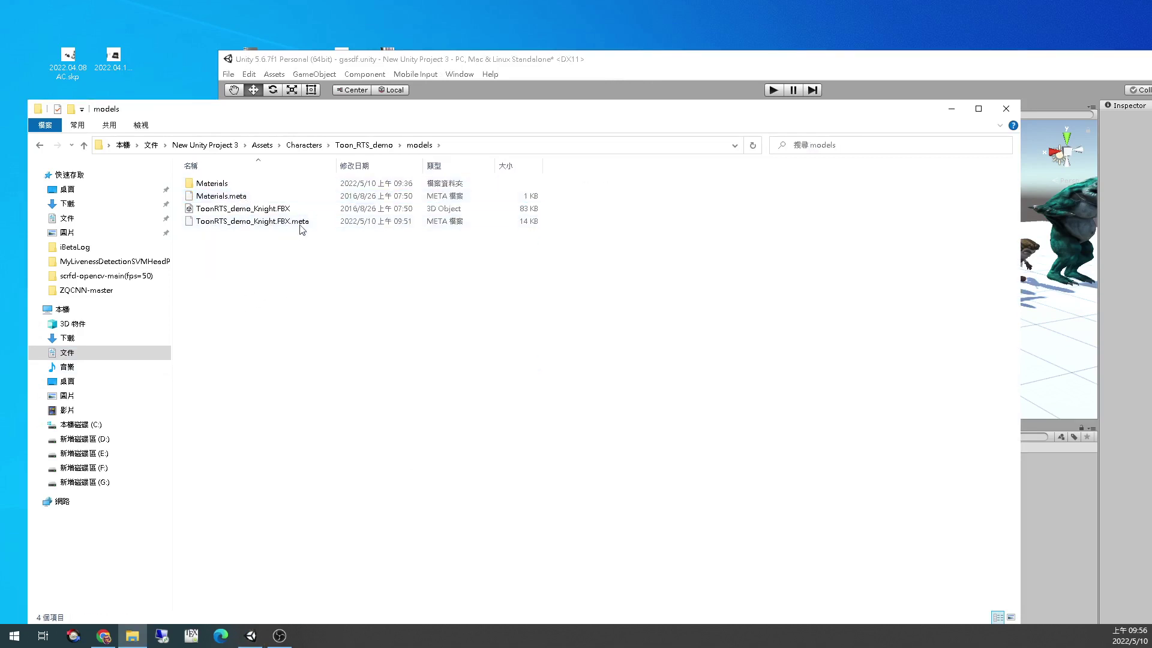
pyautogui.doubleClick(260, 185)
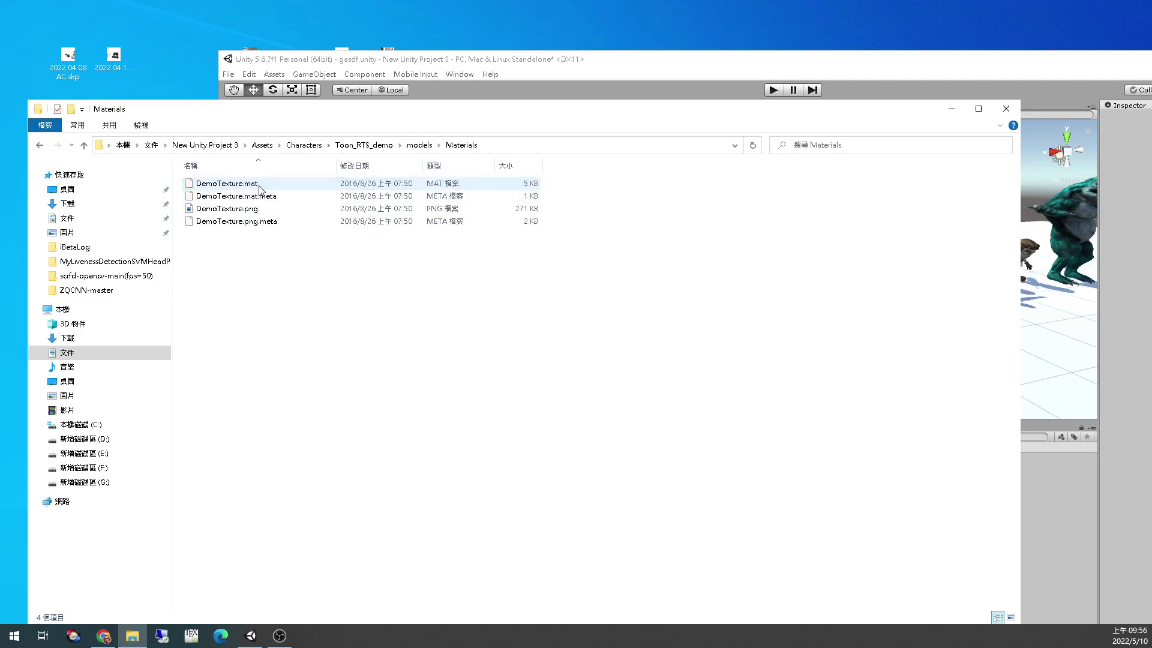
# Preview the knight's DemoTexture.png from the Materials folder, then close the preview
pyautogui.doubleClick(231, 208)
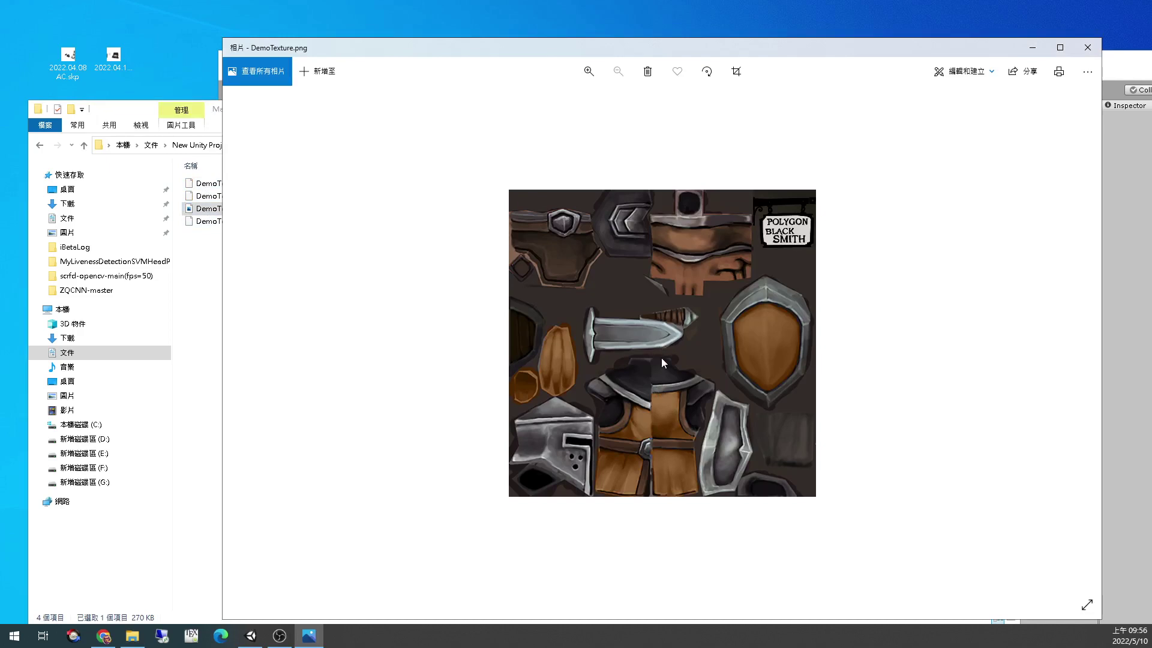
pyautogui.hotkey('alt', 'F4')
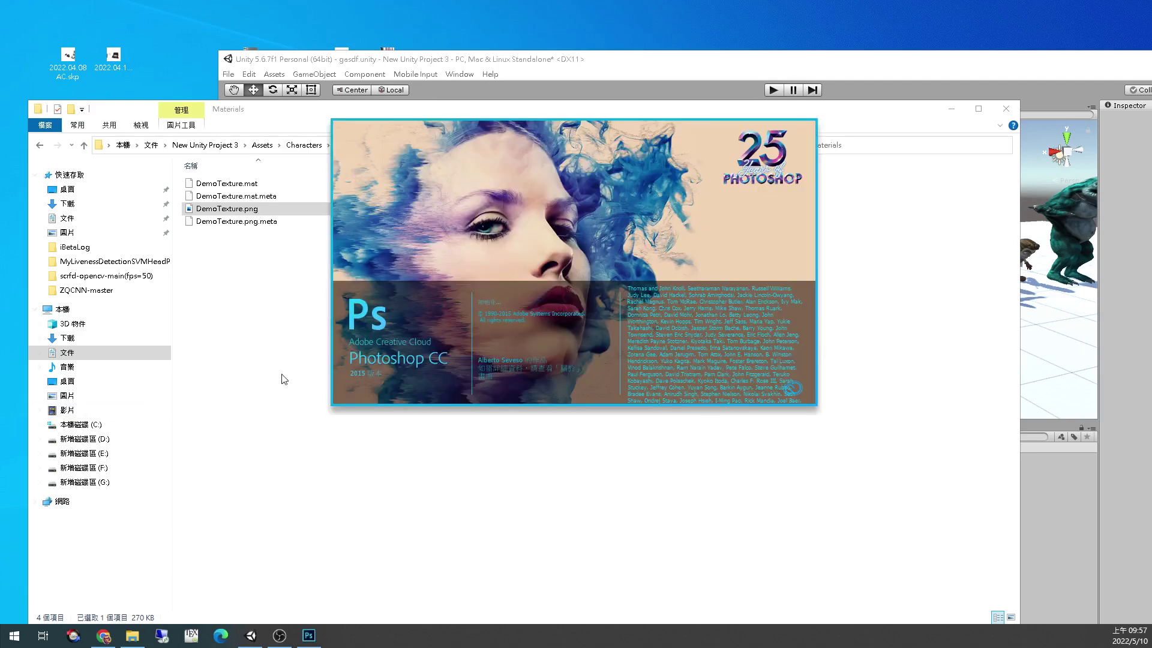
pyautogui.click(300, 319)
# Duplicate the models folder inside Toon_RTS_demo and rename the copy Ch1-Yellow
pyautogui.click(364, 146)
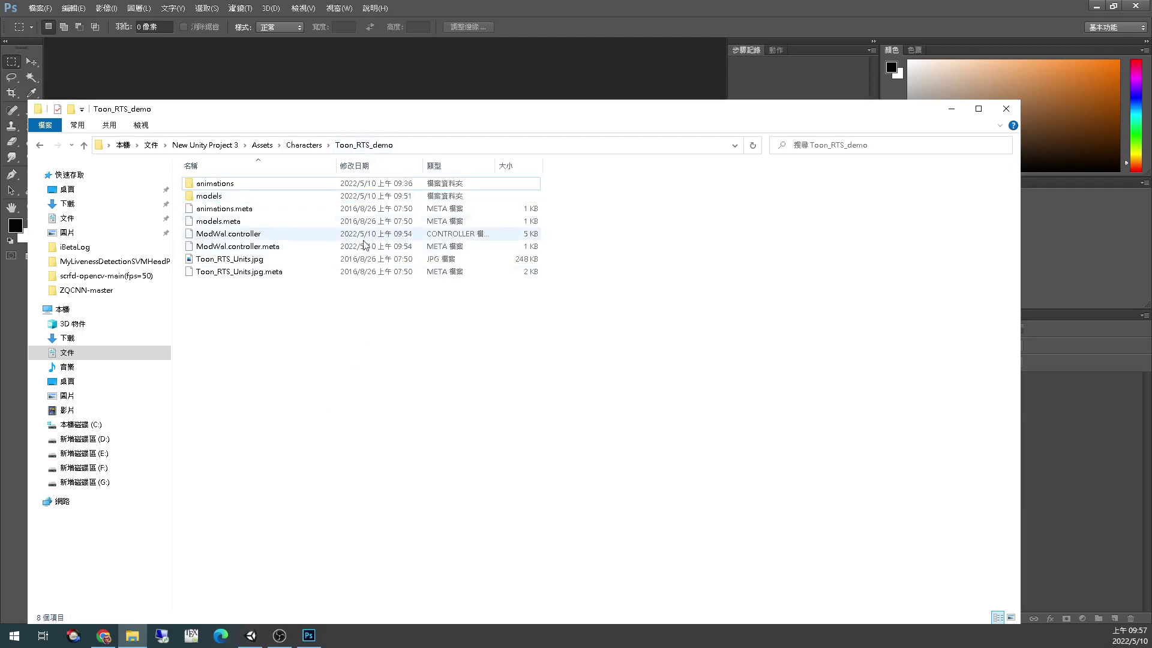
pyautogui.doubleClick(278, 196)
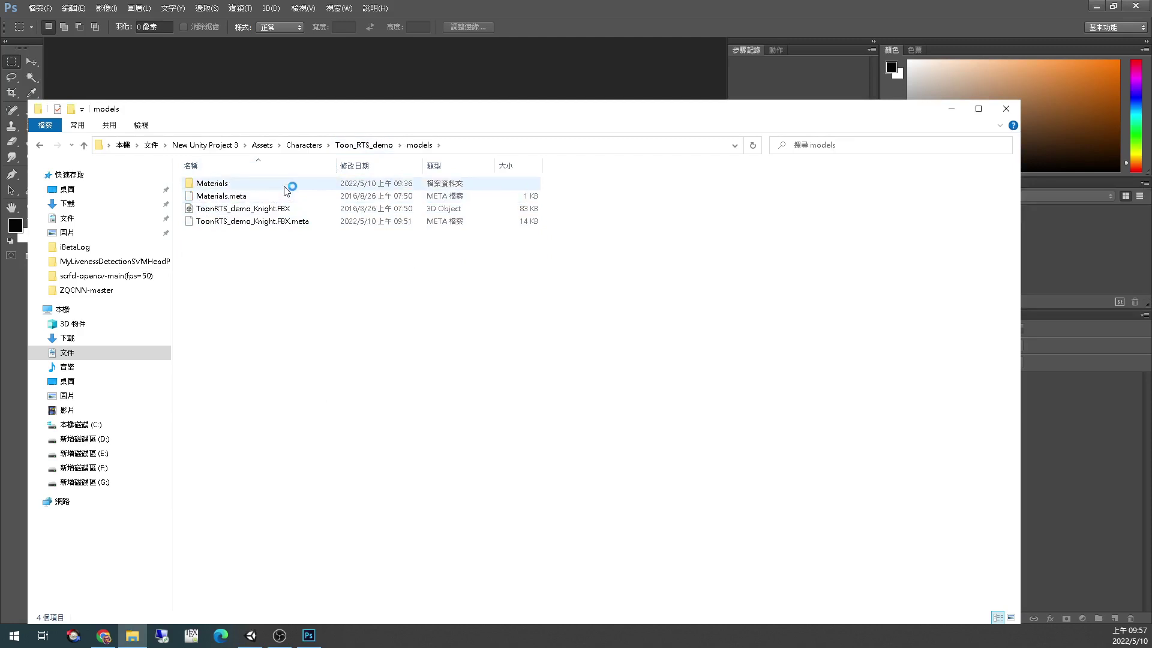
pyautogui.hotkey('alt', 'Left')
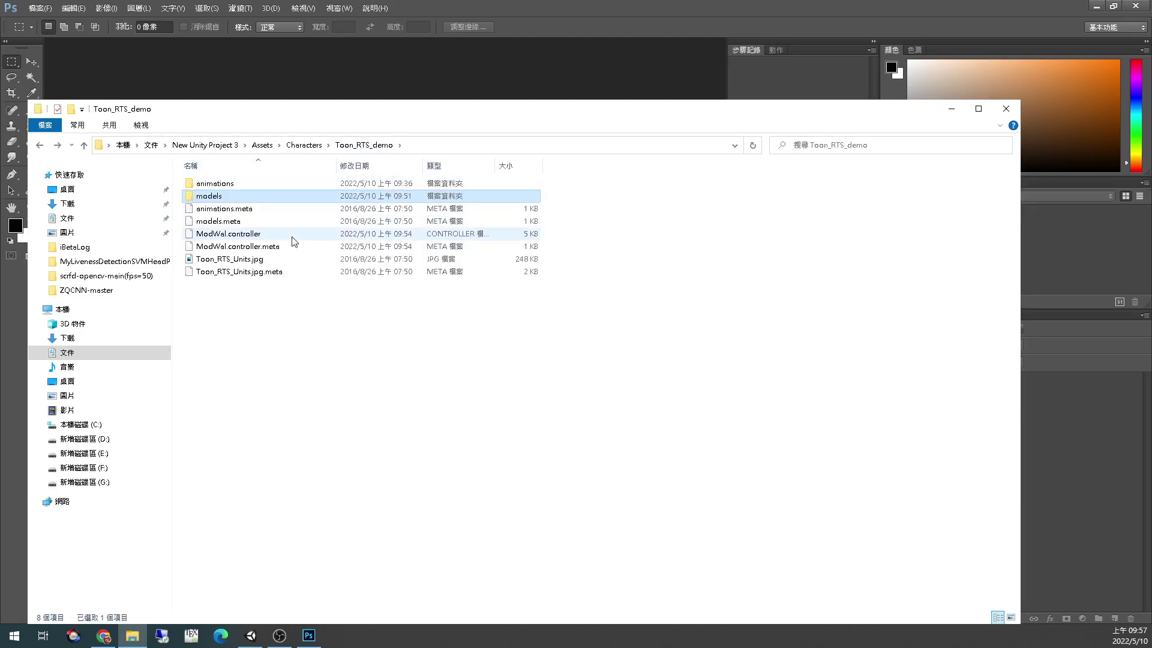
pyautogui.hotkey('ctrl', 'c')
pyautogui.hotkey('ctrl', 'v')
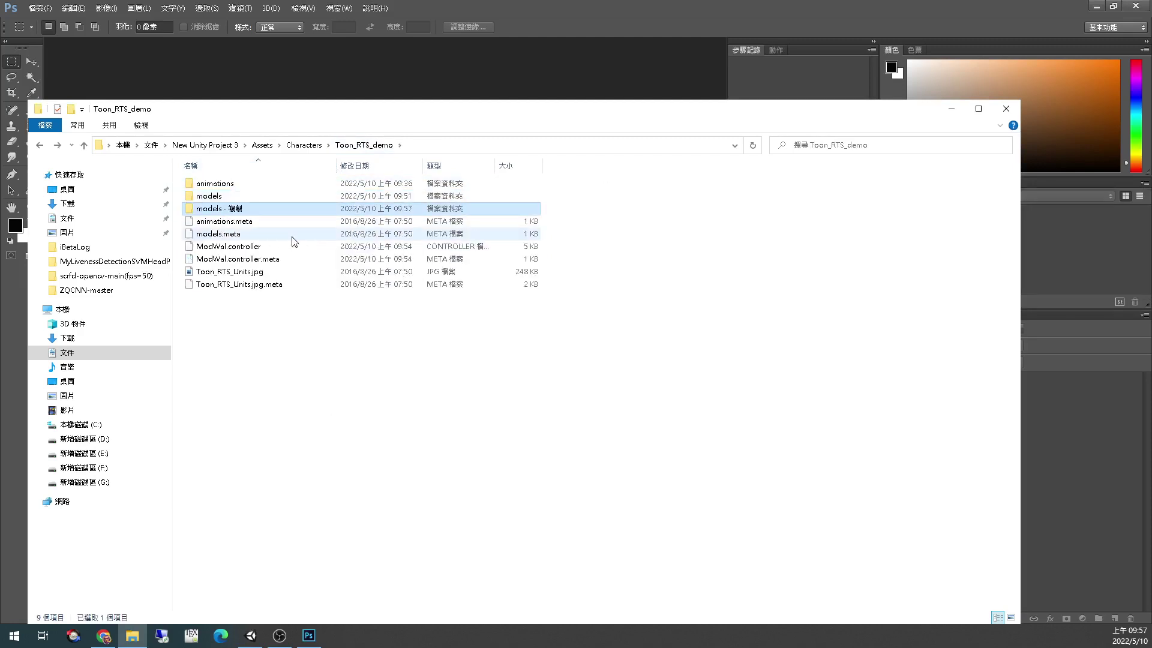
pyautogui.press('F2')
pyautogui.write('Ch1-')
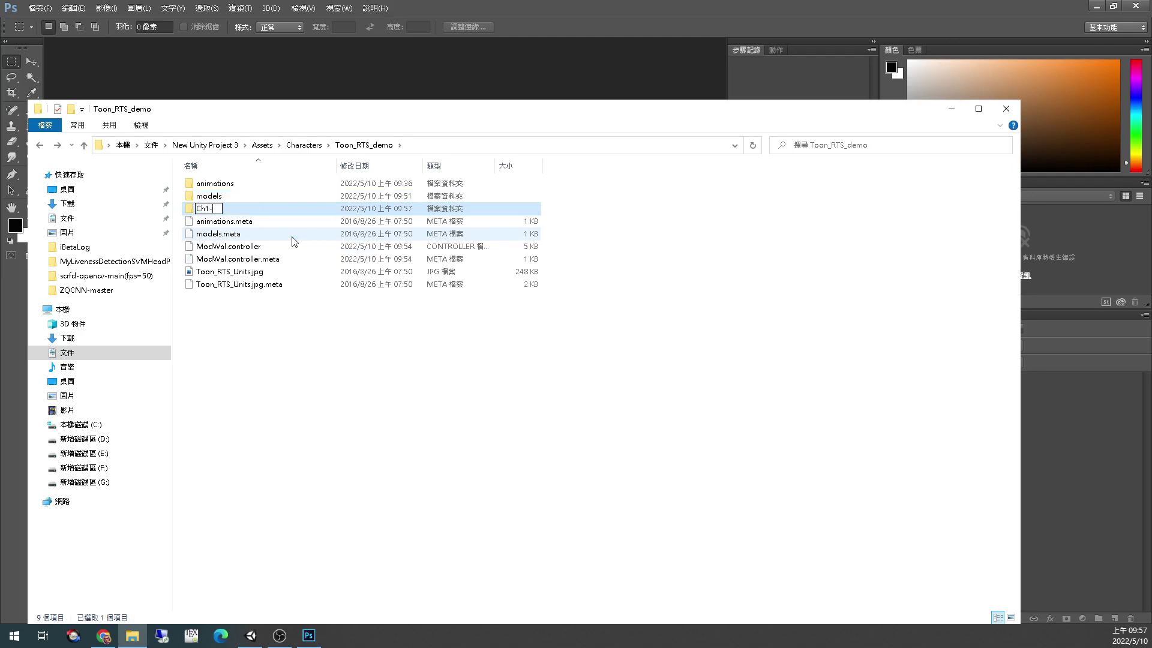
pyautogui.write('Yellow')
pyautogui.press('Return')
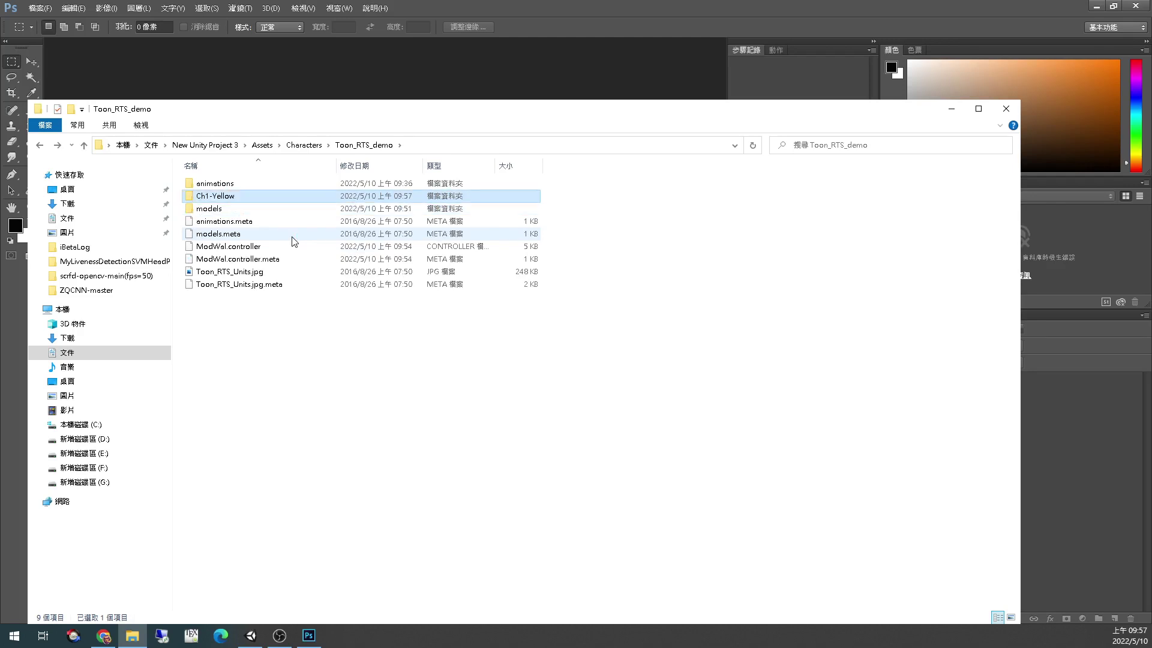
# Duplicate the Ch1-Yellow folder and rename the copy Ch1-Blue
pyautogui.hotkey('ctrl', 'c')
pyautogui.hotkey('ctrl', 'v')
pyautogui.press('F2')
pyautogui.press('End')
pyautogui.press('BackSpace')
pyautogui.press('BackSpace')
pyautogui.press('BackSpace')
pyautogui.press('BackSpace')
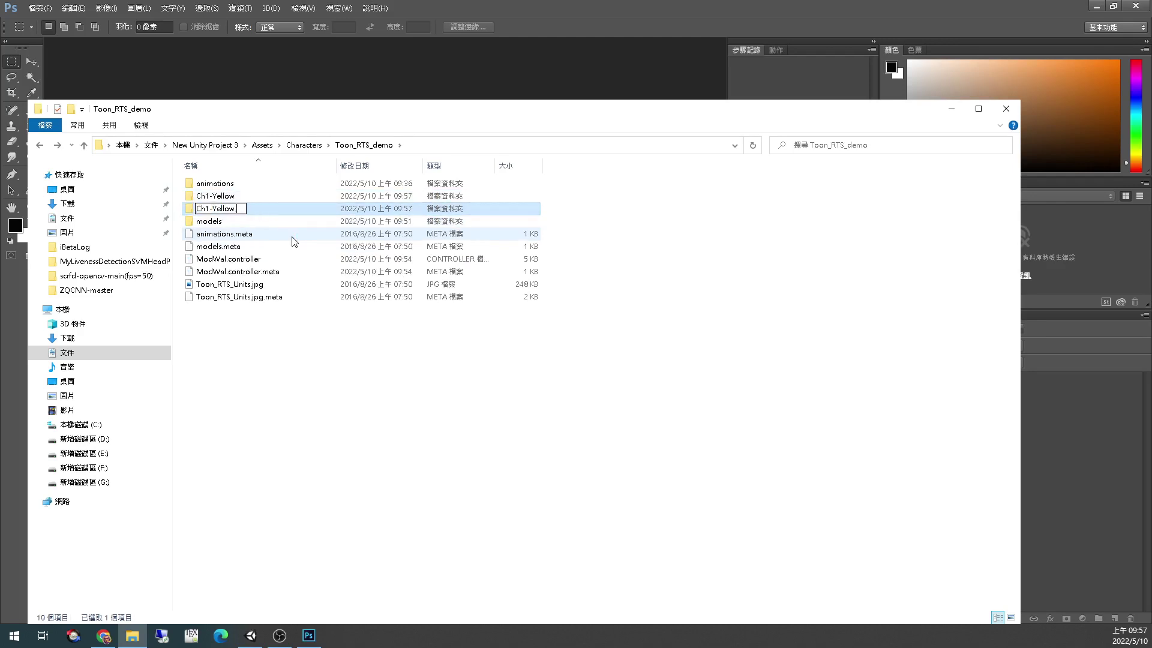
pyautogui.press('BackSpace')
pyautogui.press('BackSpace')
pyautogui.press('BackSpace')
pyautogui.press('BackSpace')
pyautogui.press('BackSpace')
pyautogui.press('BackSpace')
pyautogui.press('BackSpace')
pyautogui.write('Blue')
pyautogui.press('Return')
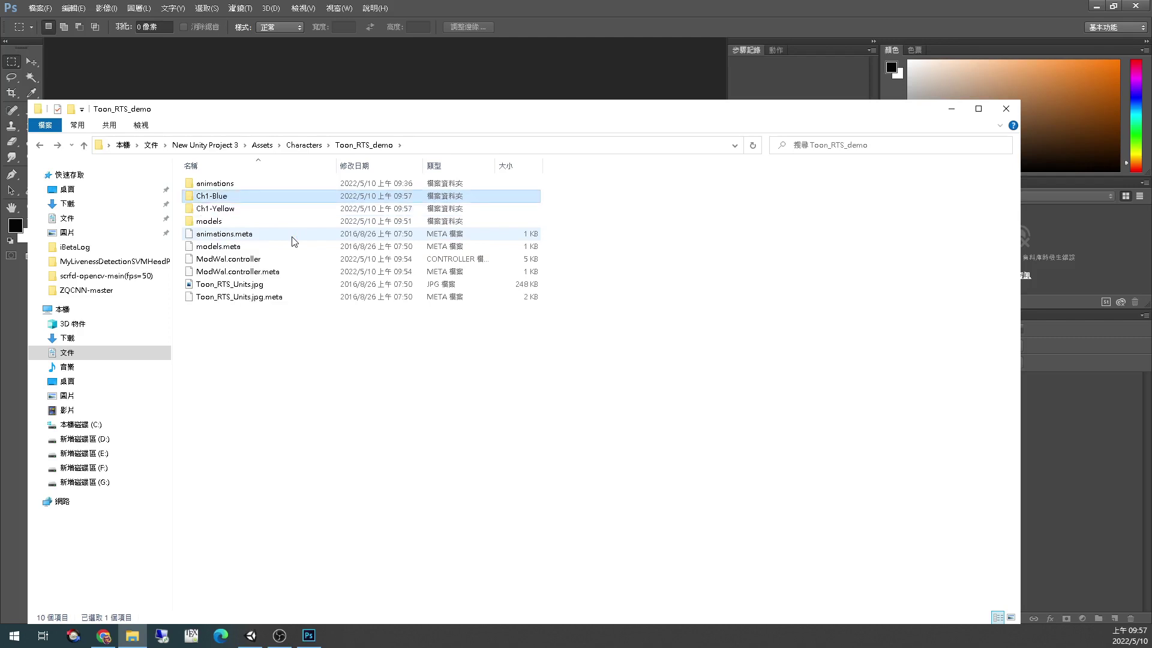
# Shorten the two duplicated folders' names to ChYellow and ChBlue
pyautogui.click(216, 209)
pyautogui.press('F2')
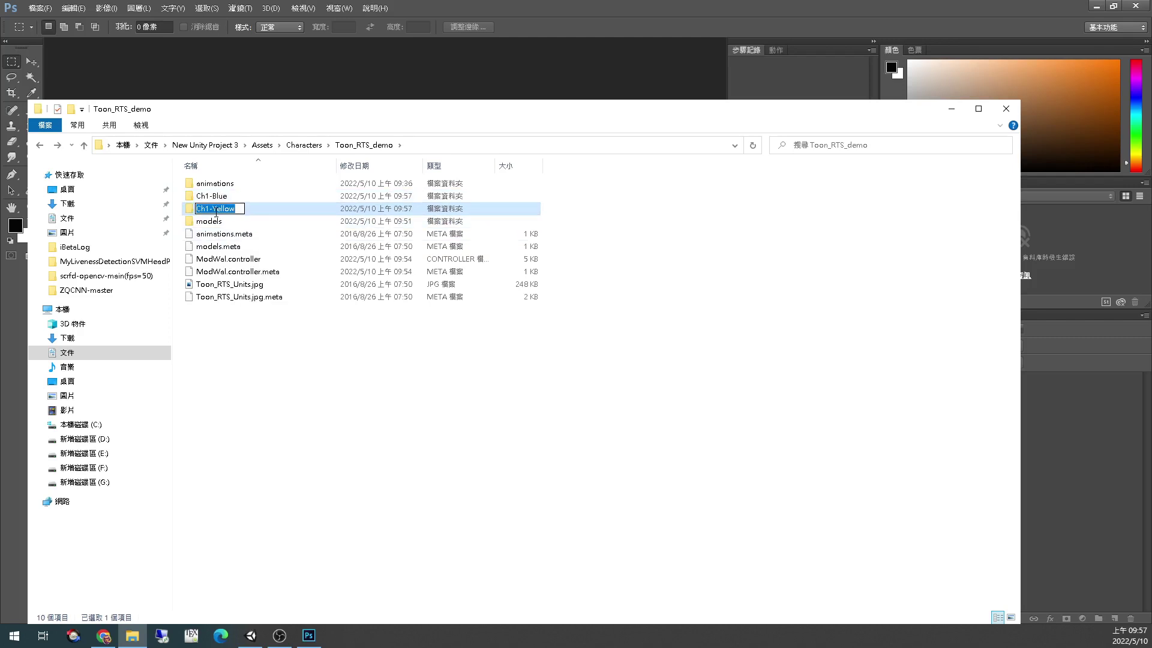
pyautogui.press('Home')
pyautogui.press('Delete')
pyautogui.press('Delete')
pyautogui.press('Delete')
pyautogui.write('Ch')
pyautogui.press('Return')
pyautogui.press('Up')
pyautogui.press('F2')
pyautogui.press('Home')
pyautogui.press('Delete')
pyautogui.press('Delete')
pyautogui.press('Delete')
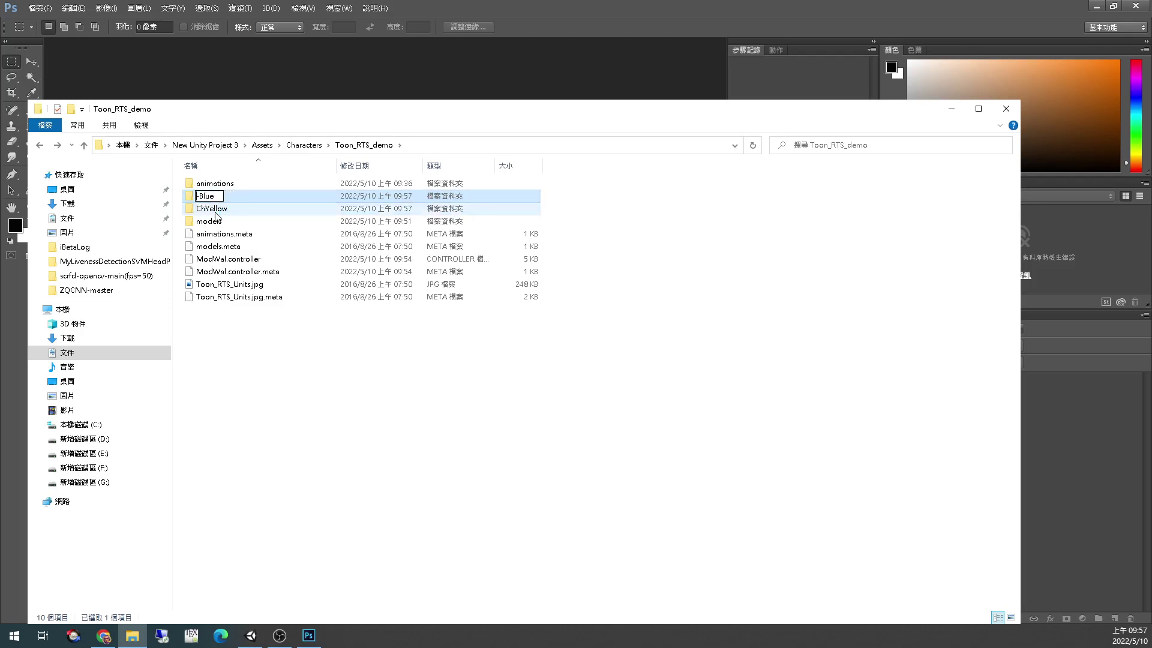
pyautogui.write('Ch')
pyautogui.press('Return')
pyautogui.click(254, 210)
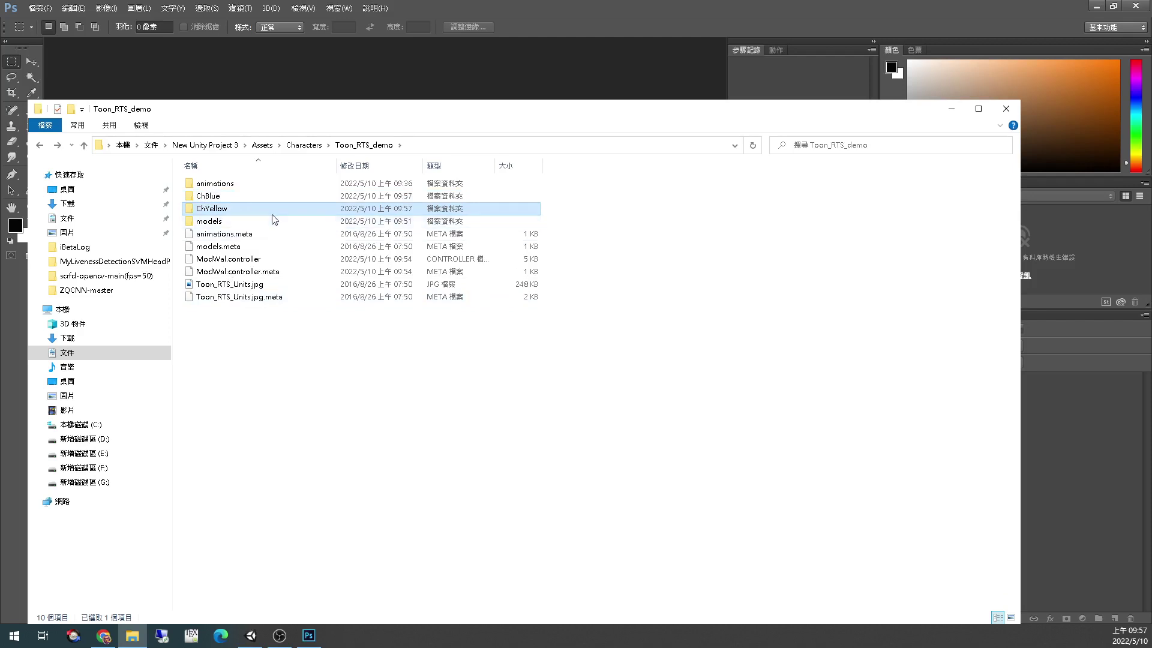
# Move the File Explorer window aside and open DemoTexture.png from ChBlue's Materials folder in Photoshop
pyautogui.moveTo(465, 117); pyautogui.dragTo(557, 257)
pyautogui.hotkey('alt', 'Tab')
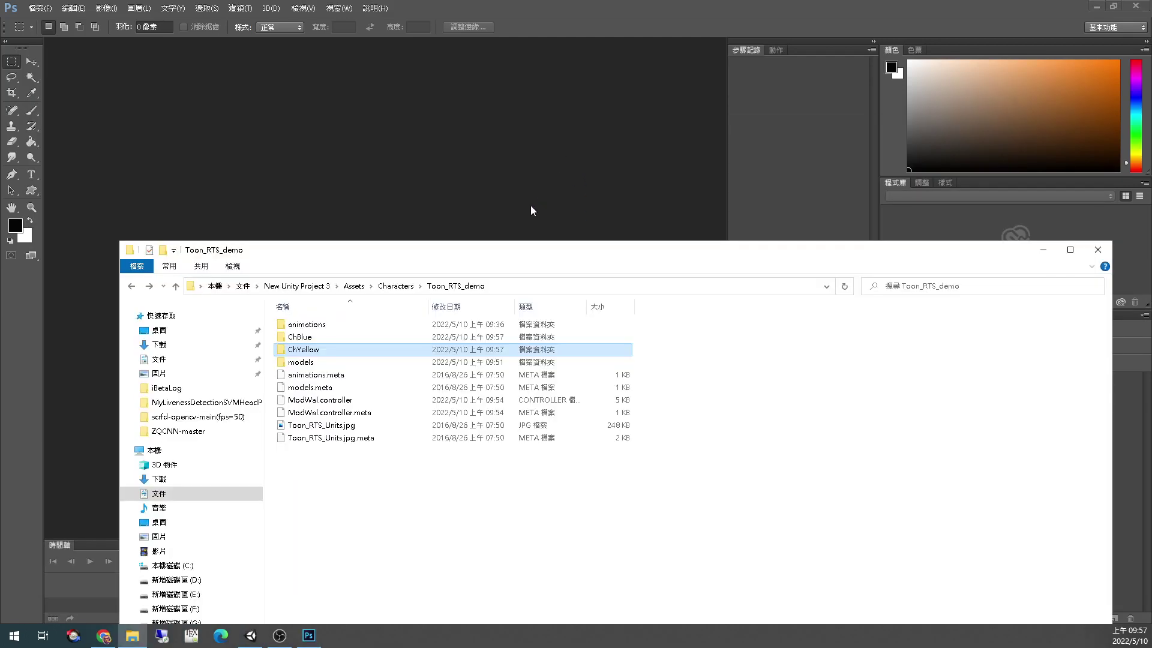
pyautogui.click(360, 340)
pyautogui.doubleClick(360, 341)
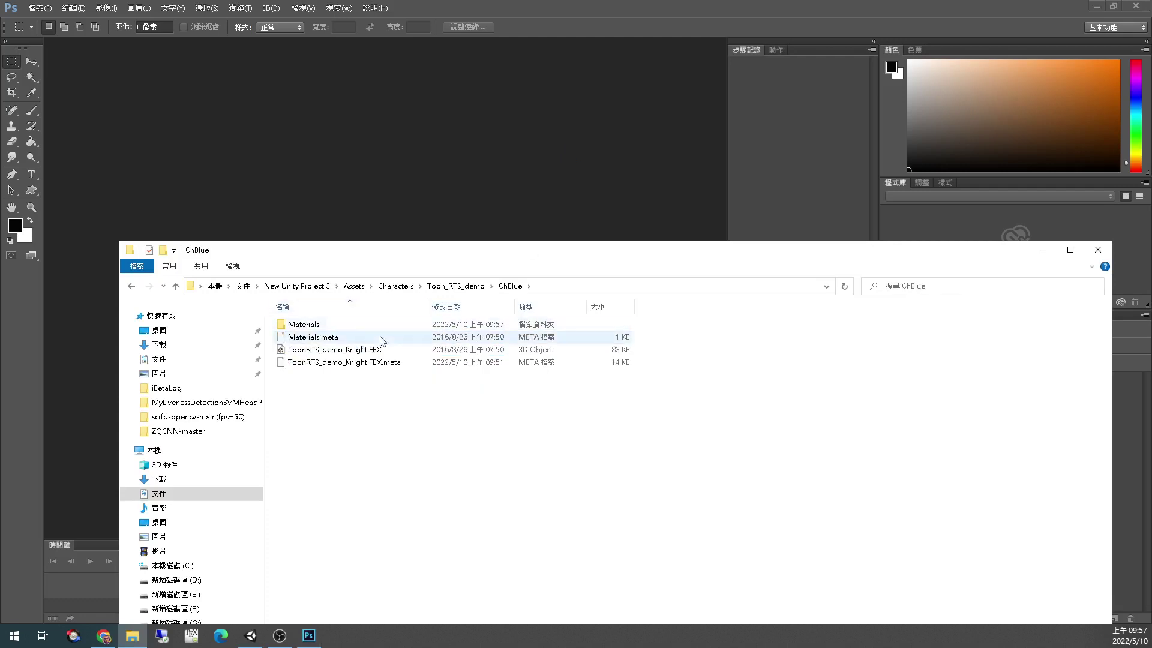
pyautogui.doubleClick(329, 325)
pyautogui.doubleClick(318, 349)
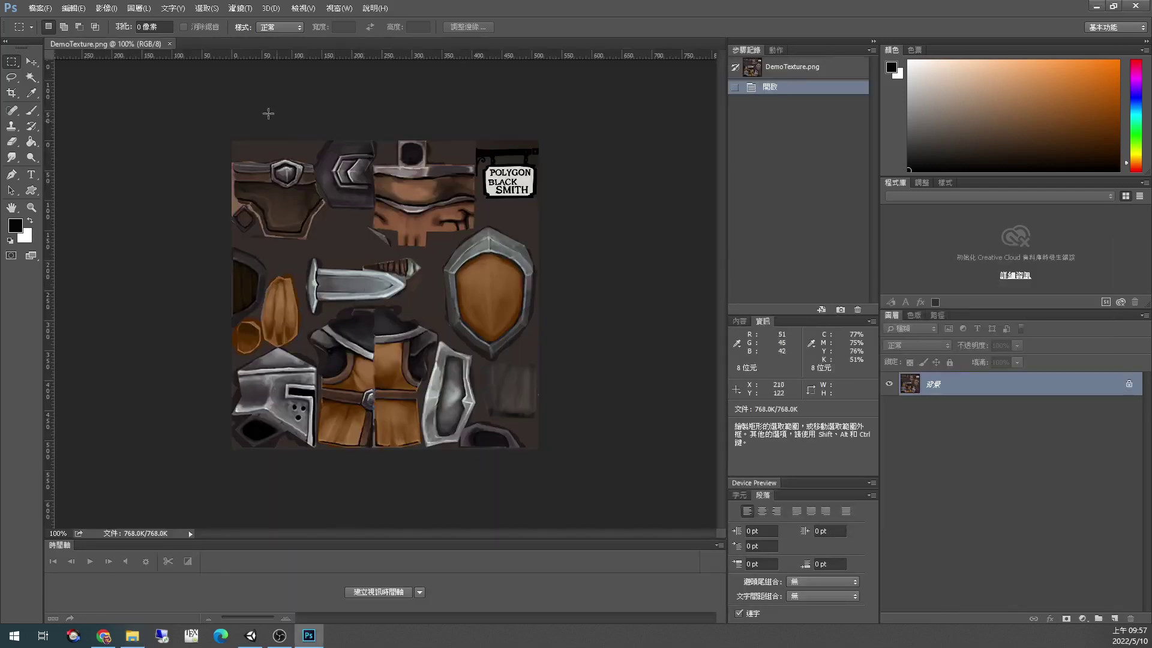
# Shift the whole texture's hue by +180 with Hue/Saturation to turn the orange cloth blue, and inspect the recoloured parts
pyautogui.click(106, 7)
pyautogui.moveTo(160, 46)
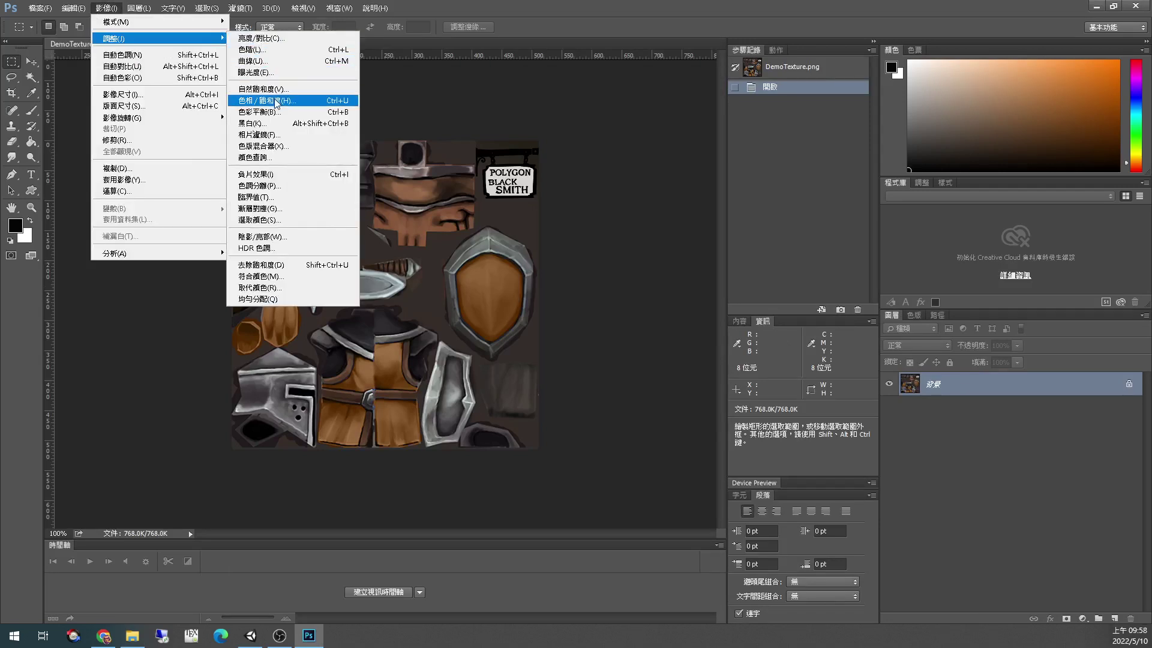
pyautogui.click(277, 101)
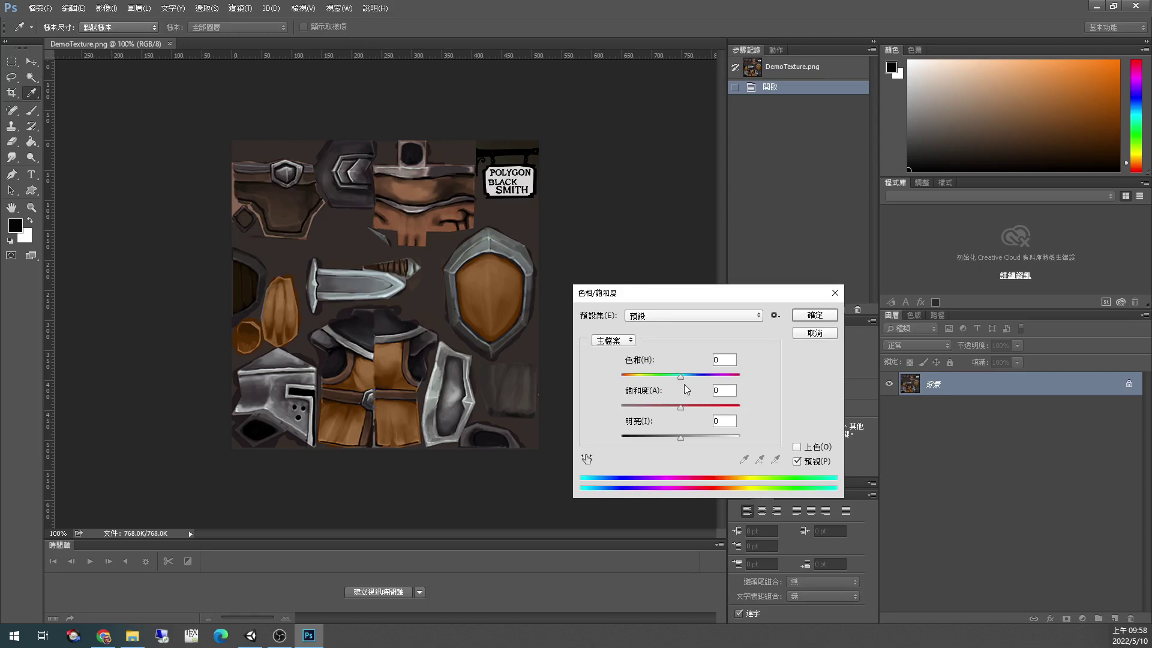
pyautogui.moveTo(680, 378); pyautogui.dragTo(747, 378)
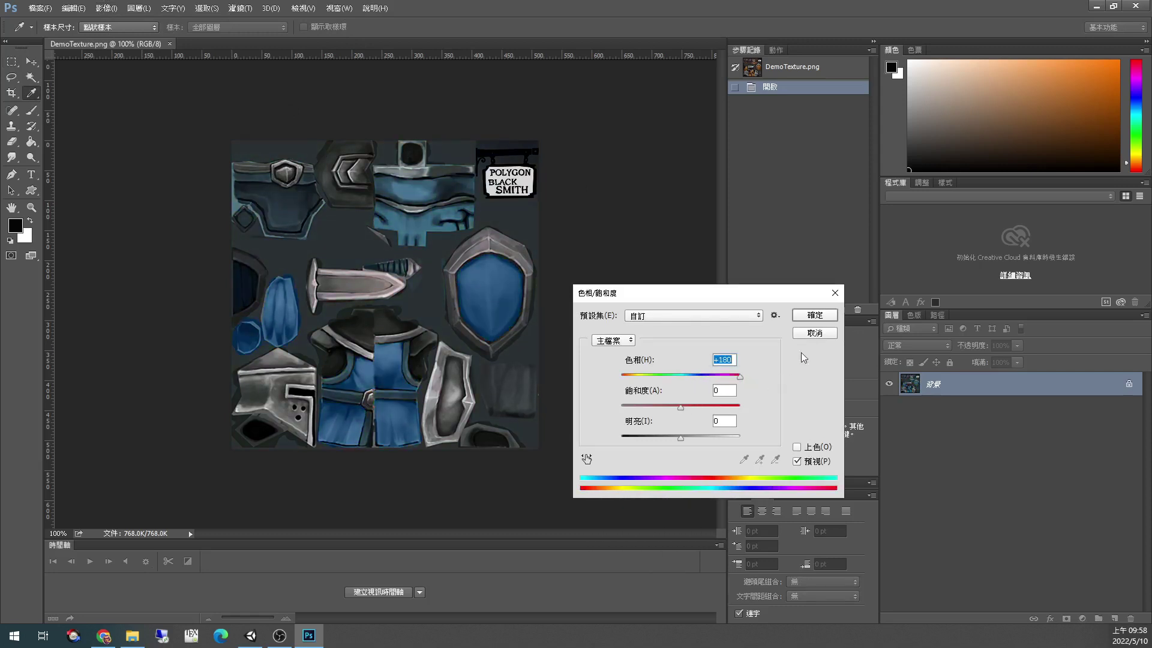
pyautogui.click(818, 317)
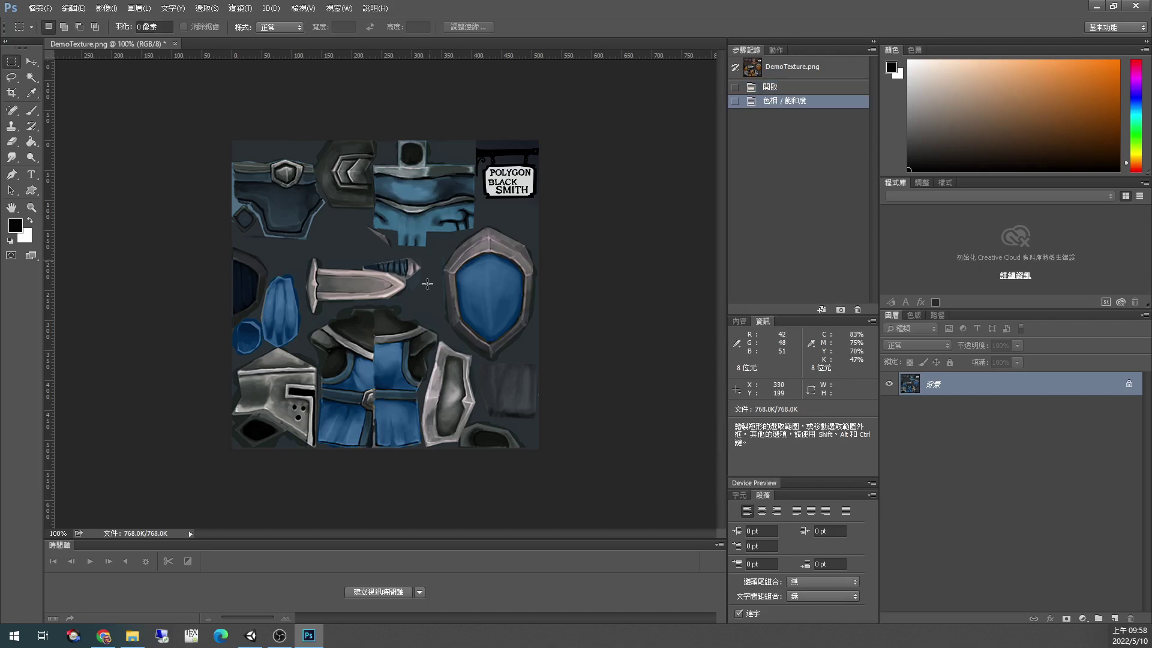
pyautogui.keyDown('alt'); pyautogui.scroll(5, 378, 291); pyautogui.keyUp('alt')
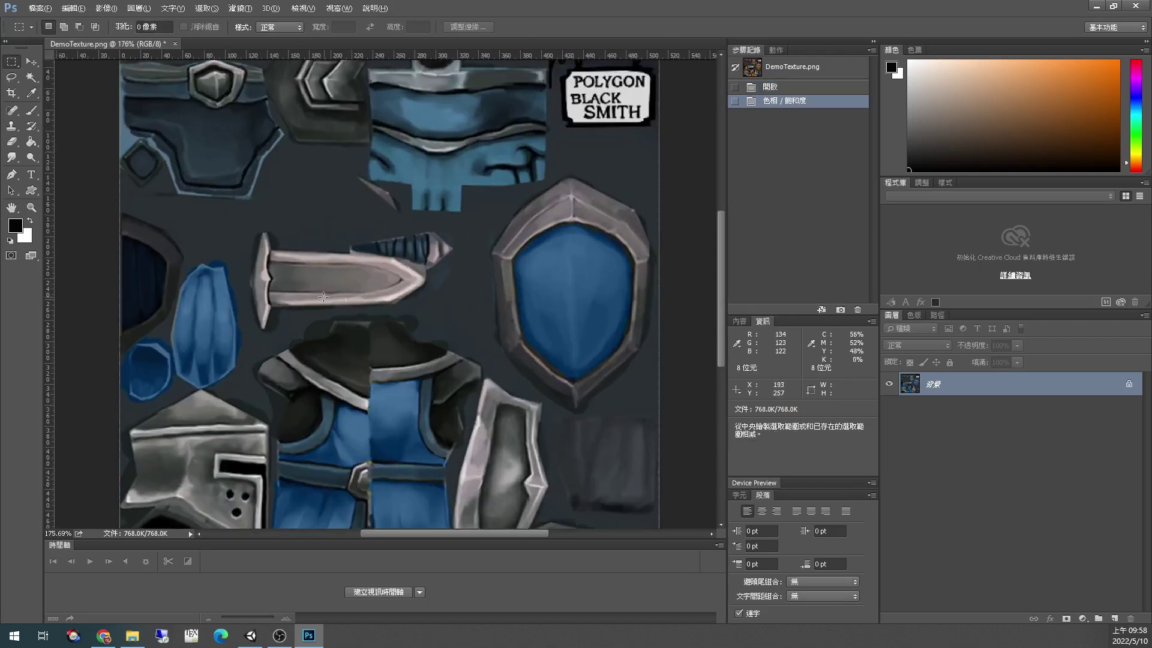
pyautogui.keyDown('alt'); pyautogui.scroll(-4, 323, 293); pyautogui.keyUp('alt')
pyautogui.keyDown('alt'); pyautogui.scroll(3, 292, 375); pyautogui.keyUp('alt')
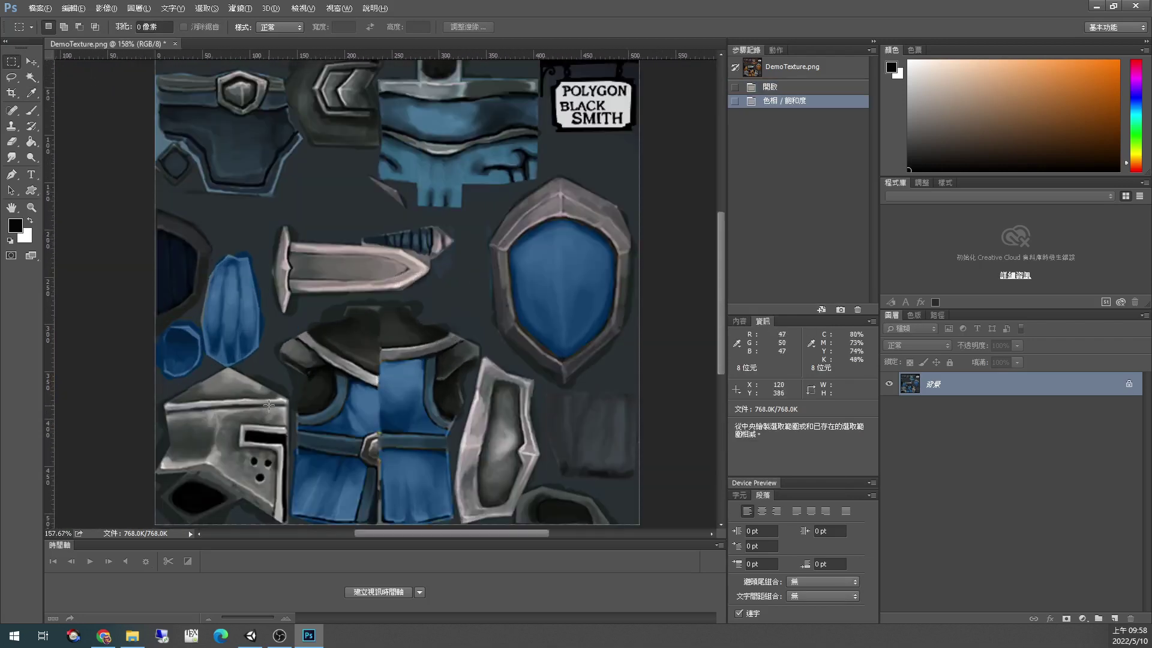
pyautogui.keyDown('alt'); pyautogui.scroll(-2, 257, 370); pyautogui.keyUp('alt')
# Switch to Unity and examine the knight's original armour, cloth and sword colours in the scene from several angles
pyautogui.hotkey('alt', 'Tab')
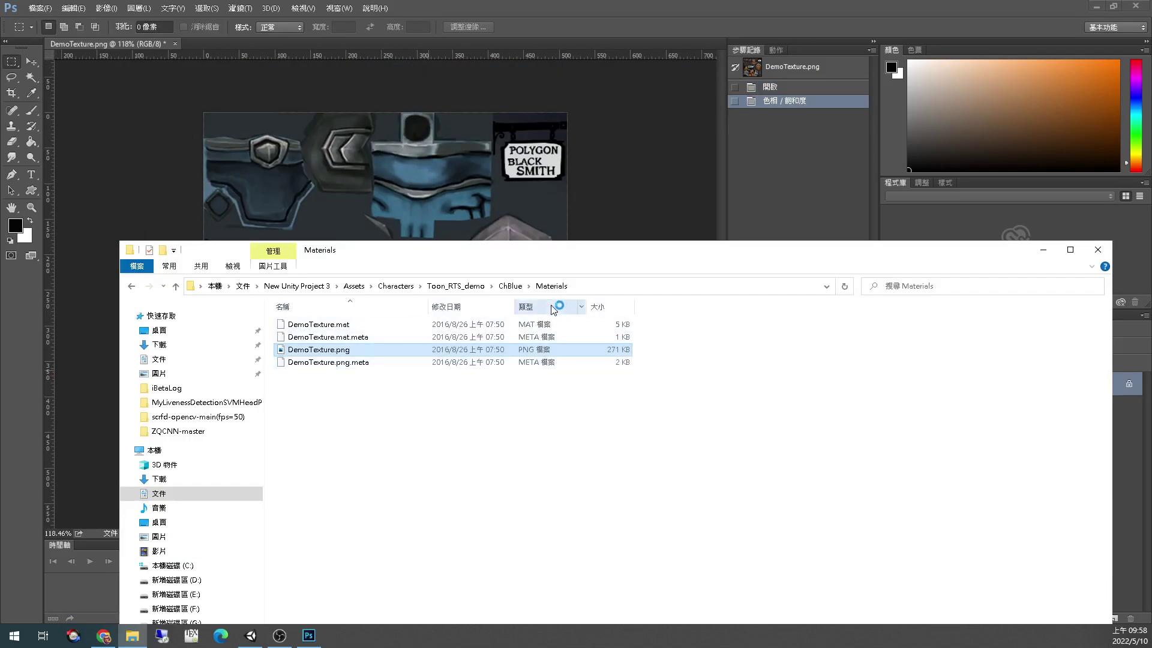
pyautogui.hotkey('alt', 'Tab')
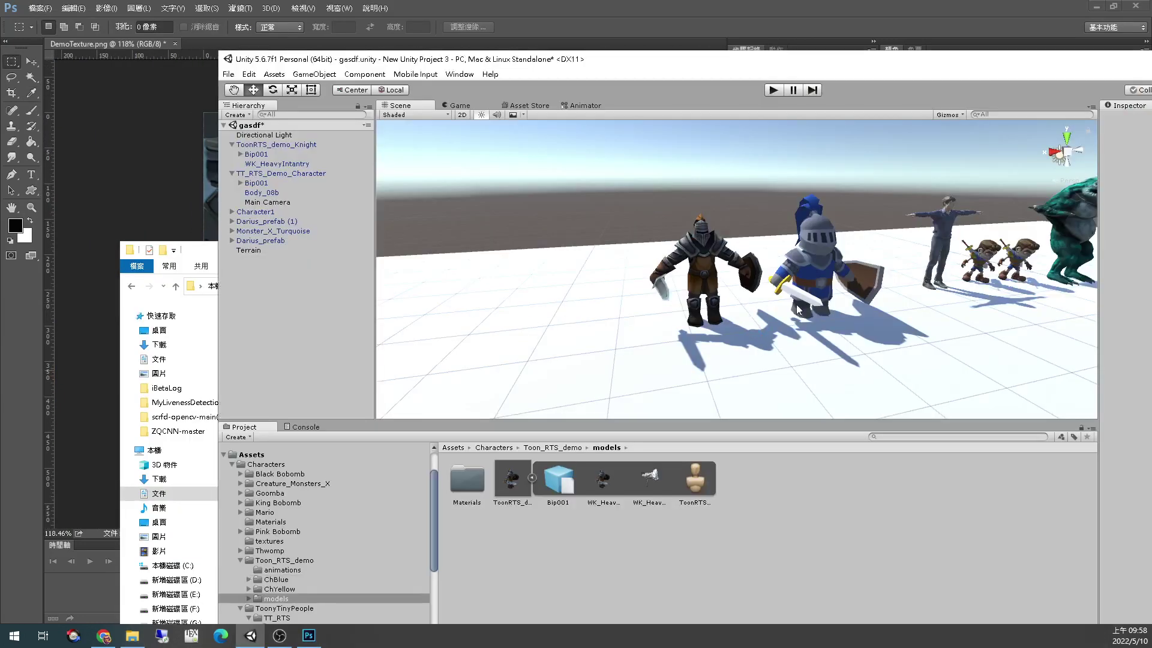
pyautogui.scroll(5, 833, 294)
pyautogui.scroll(-3, 832, 294)
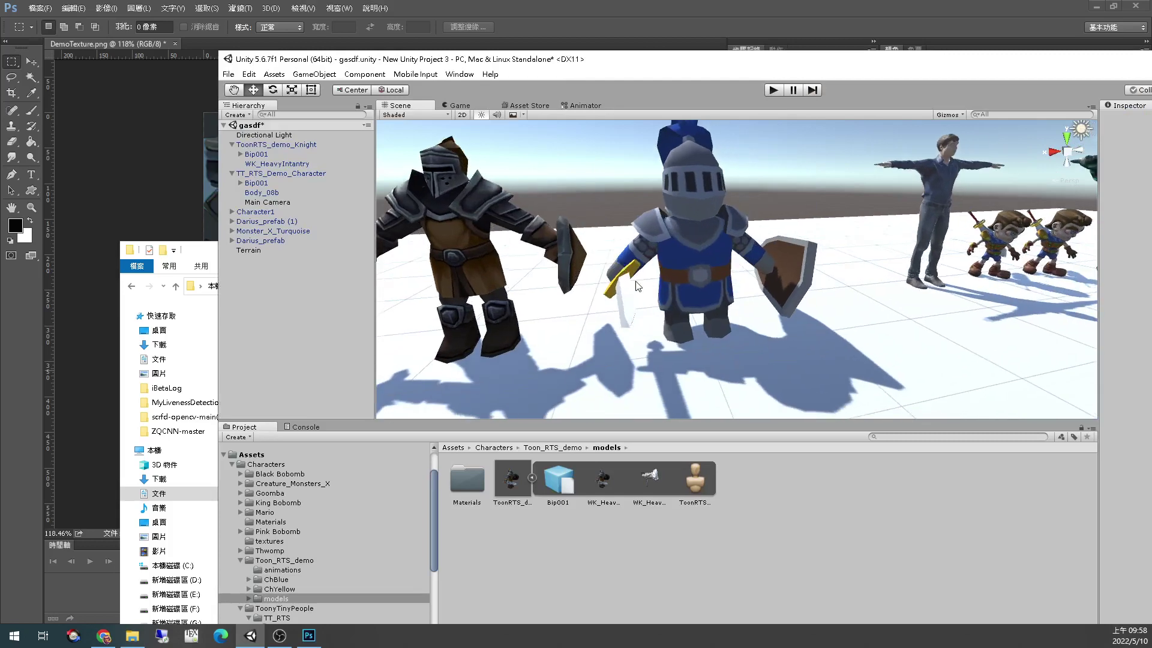
pyautogui.scroll(3, 587, 271)
pyautogui.scroll(3, 588, 271)
pyautogui.scroll(-3, 577, 259)
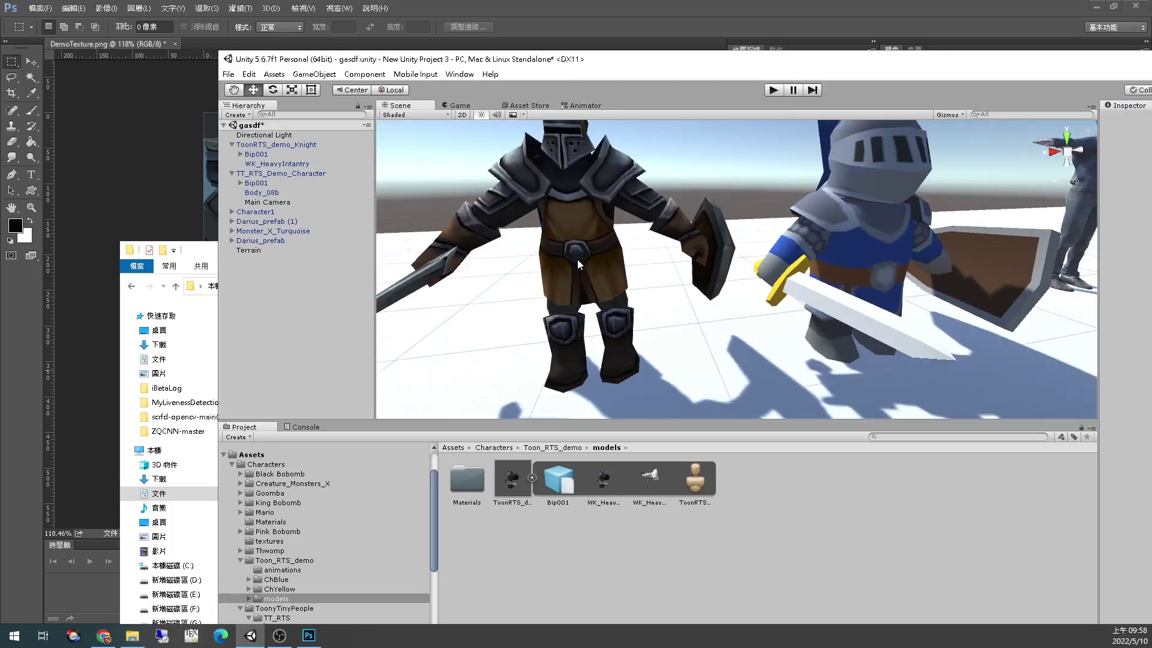
pyautogui.keyDown('alt'); pyautogui.moveTo(577, 260); pyautogui.dragTo(667, 277); pyautogui.keyUp('alt')
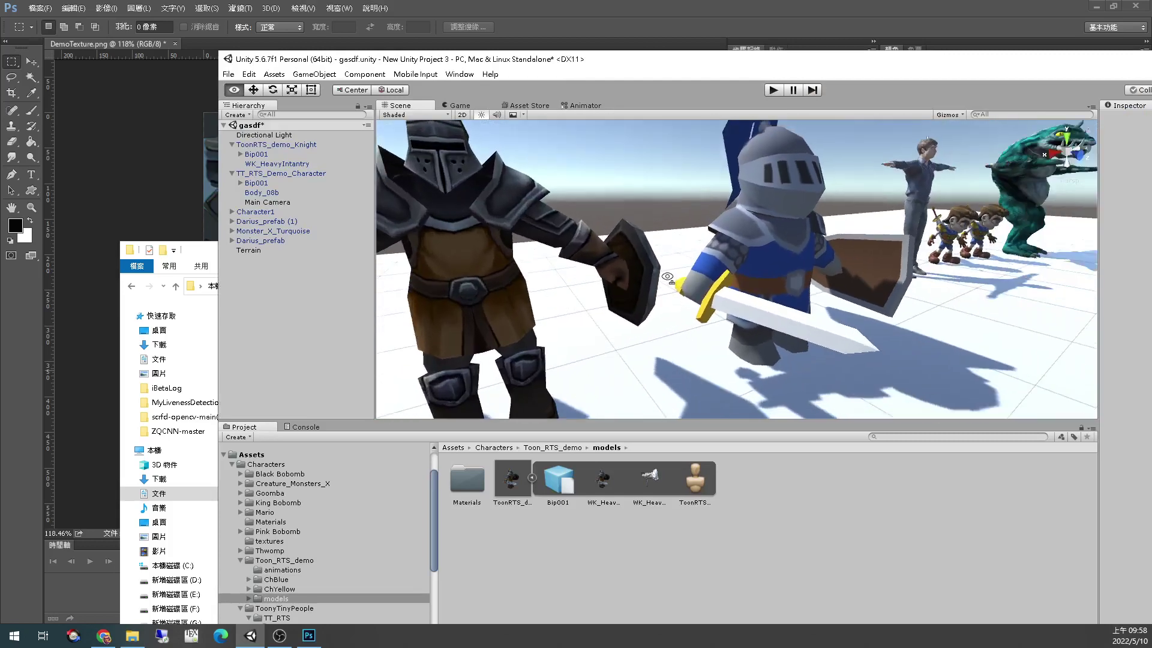
pyautogui.scroll(8, 667, 277)
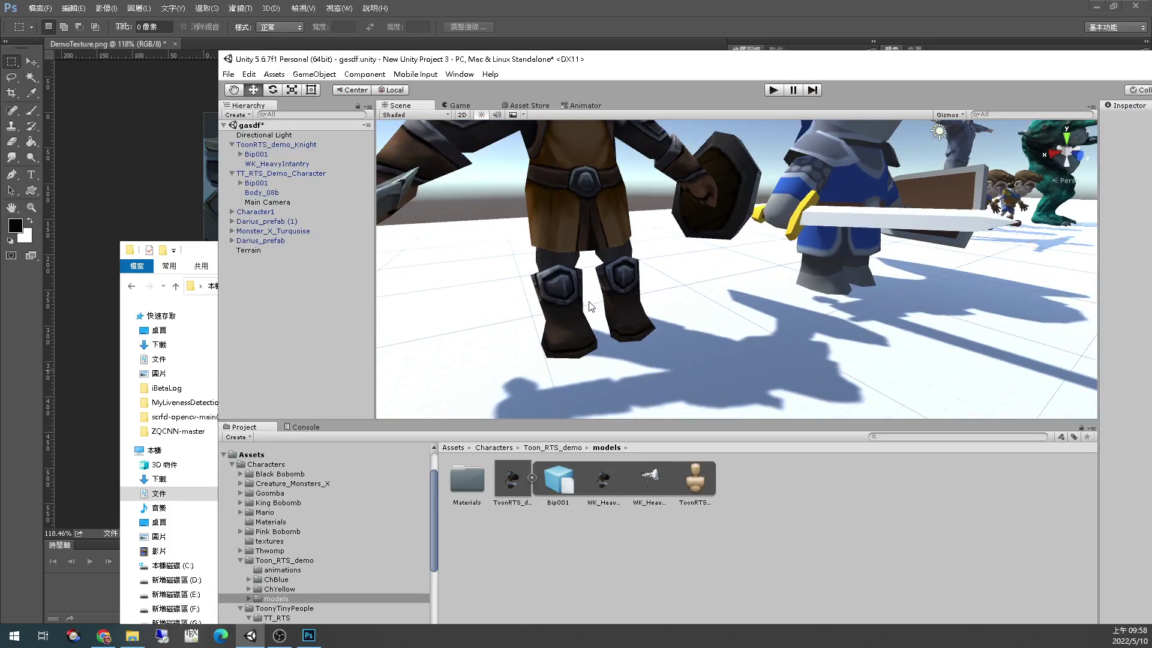
pyautogui.scroll(-3, 549, 284)
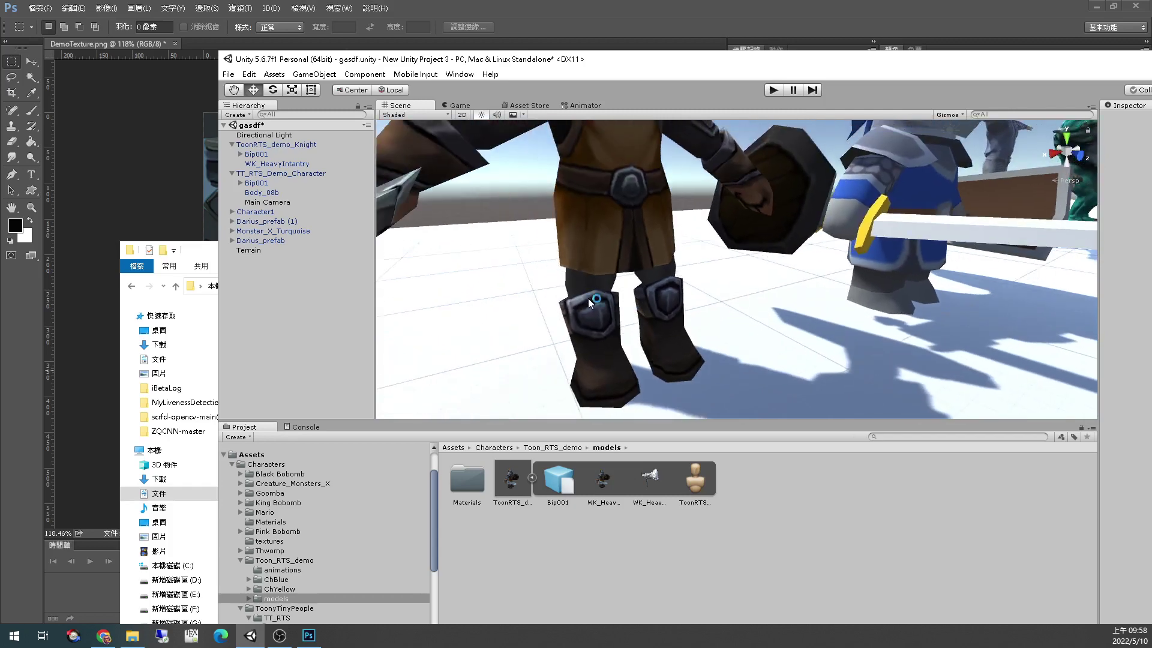
pyautogui.scroll(-5, 540, 273)
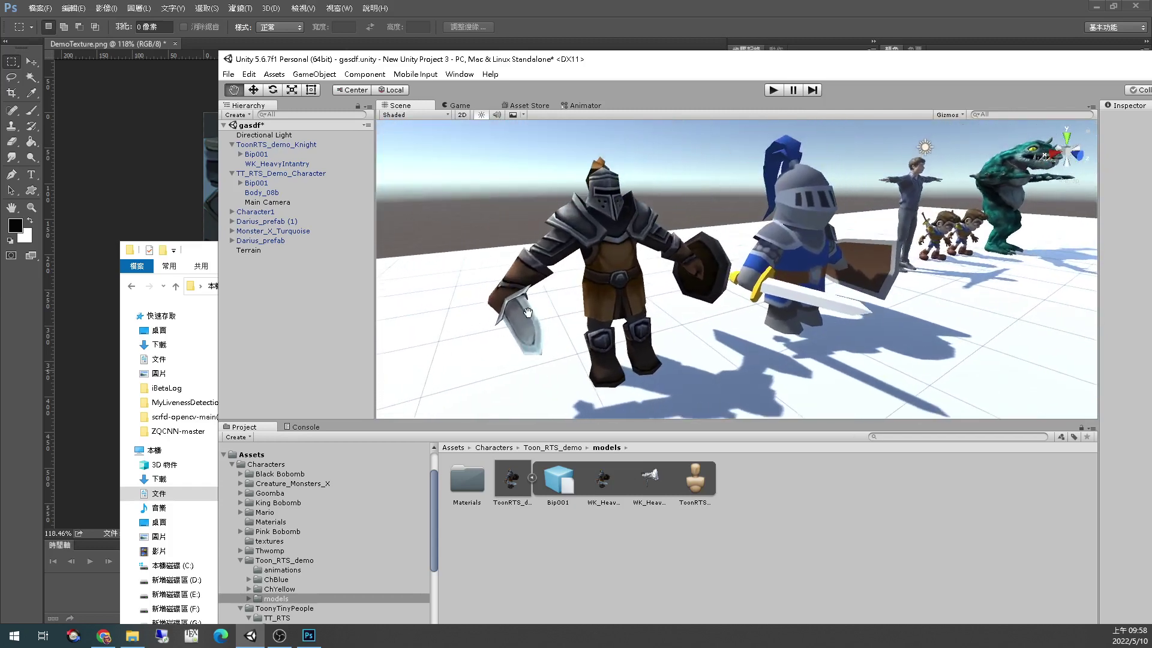
pyautogui.keyDown('alt'); pyautogui.moveTo(528, 282); pyautogui.dragTo(695, 300); pyautogui.keyUp('alt')
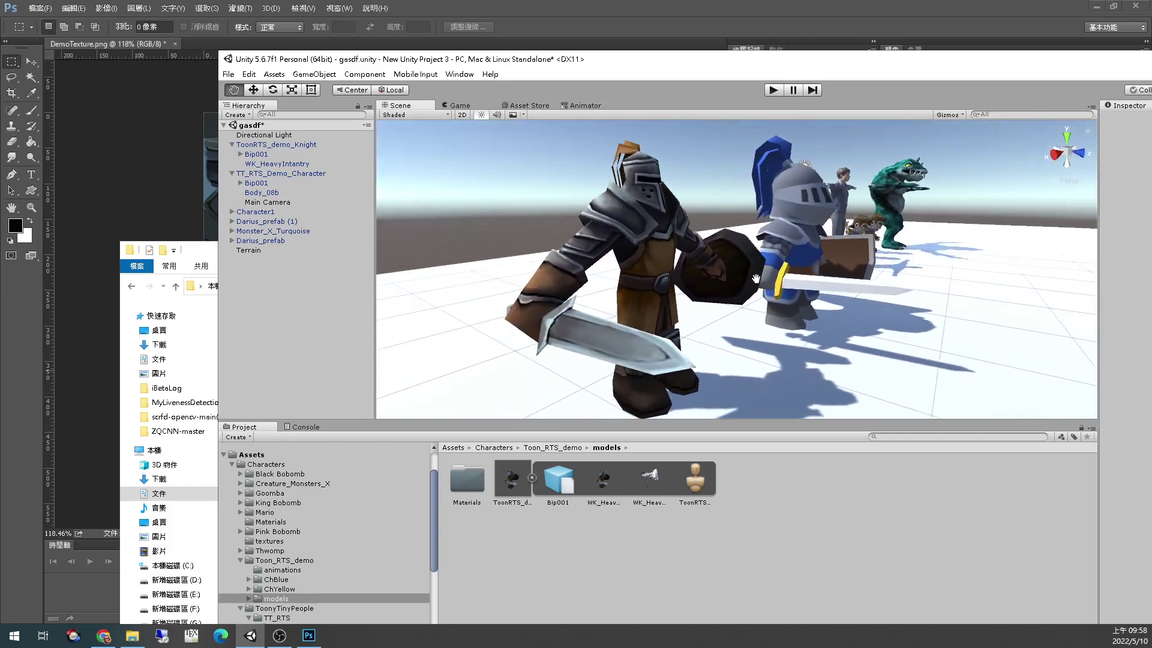
# Return to Photoshop and select the sword's blade and crossguard in the texture with the Quick Selection tool
pyautogui.click(138, 177)
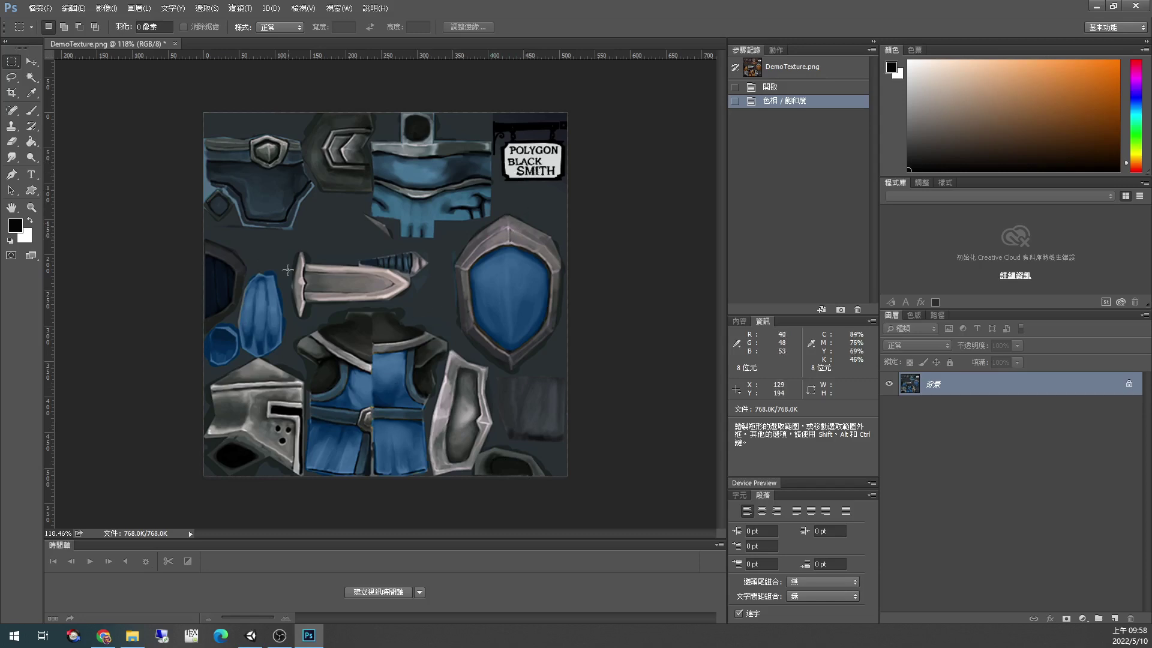
pyautogui.keyDown('alt'); pyautogui.scroll(5, 303, 300); pyautogui.keyUp('alt')
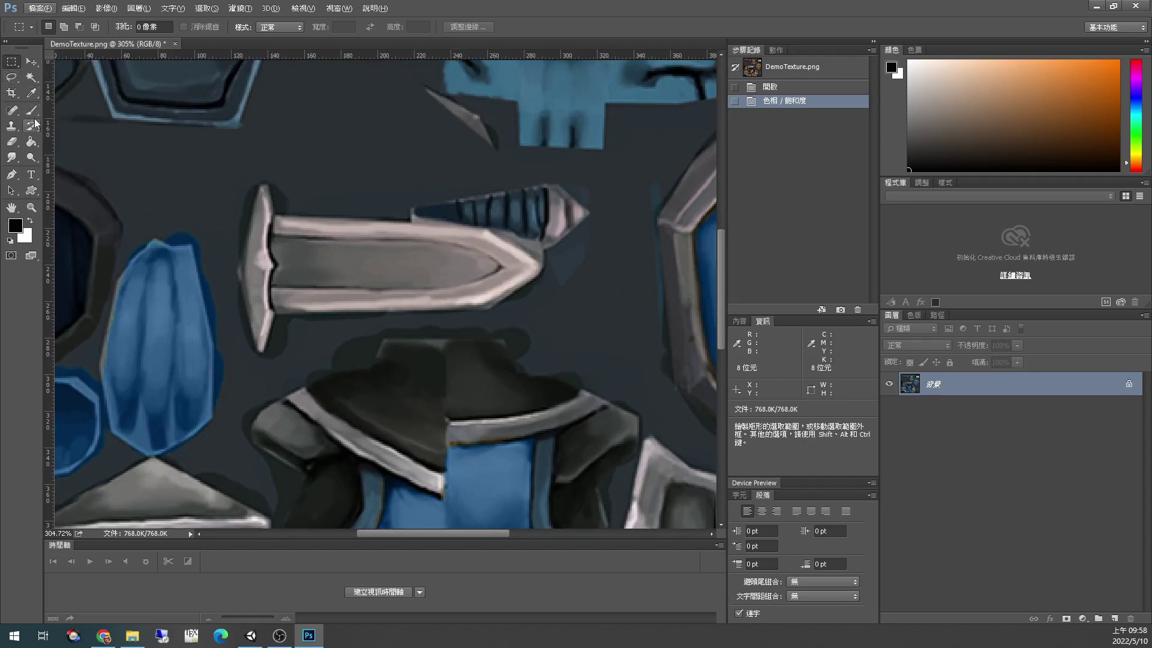
pyautogui.click(31, 77)
pyautogui.click(62, 77)
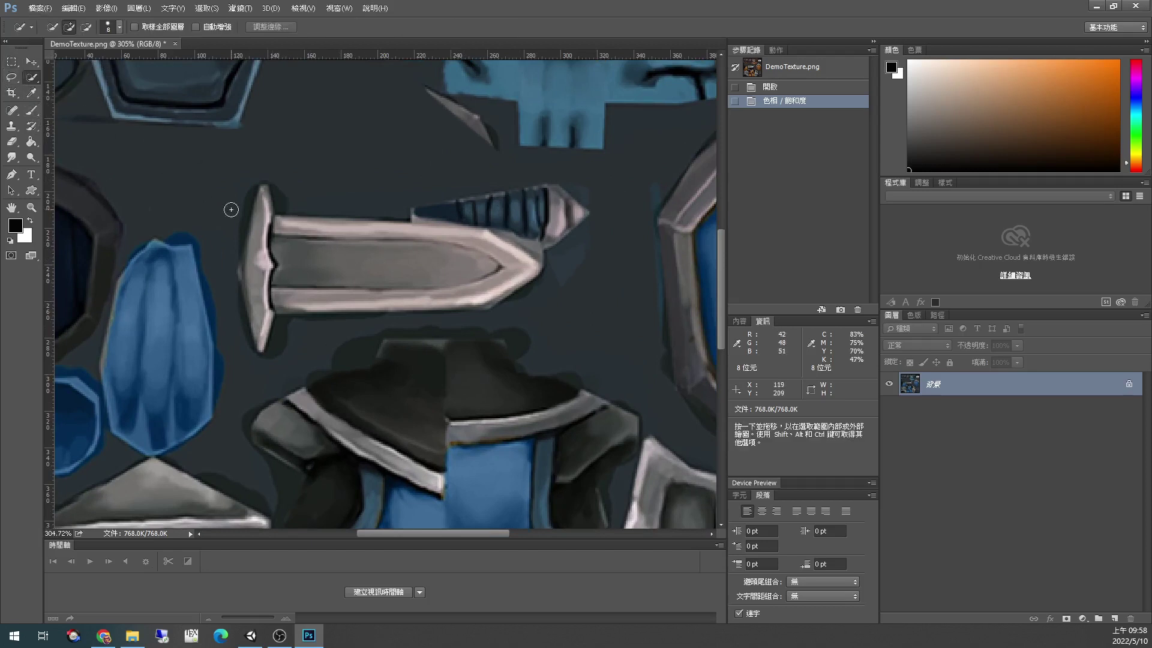
pyautogui.click(255, 239)
pyautogui.moveTo(256, 239)
pyautogui.mouseDown()
pyautogui.moveTo(256, 304)
pyautogui.moveTo(280, 274)
pyautogui.moveTo(373, 275)
pyautogui.mouseUp()
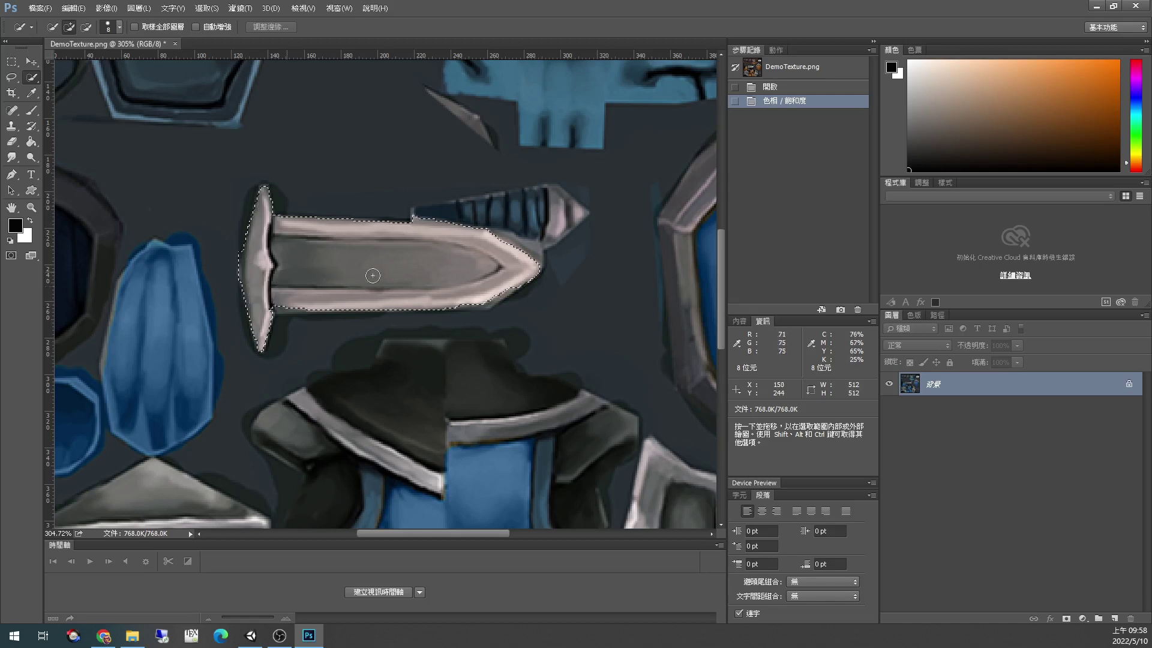
# Finish selecting the sword's blade and crossguard, set their brightness to 85 and contrast to 49, and deselect
pyautogui.moveTo(494, 270)
pyautogui.mouseDown()
pyautogui.moveTo(483, 297)
pyautogui.moveTo(506, 280)
pyautogui.moveTo(497, 285)
pyautogui.moveTo(526, 295)
pyautogui.mouseUp()
pyautogui.click(460, 312)
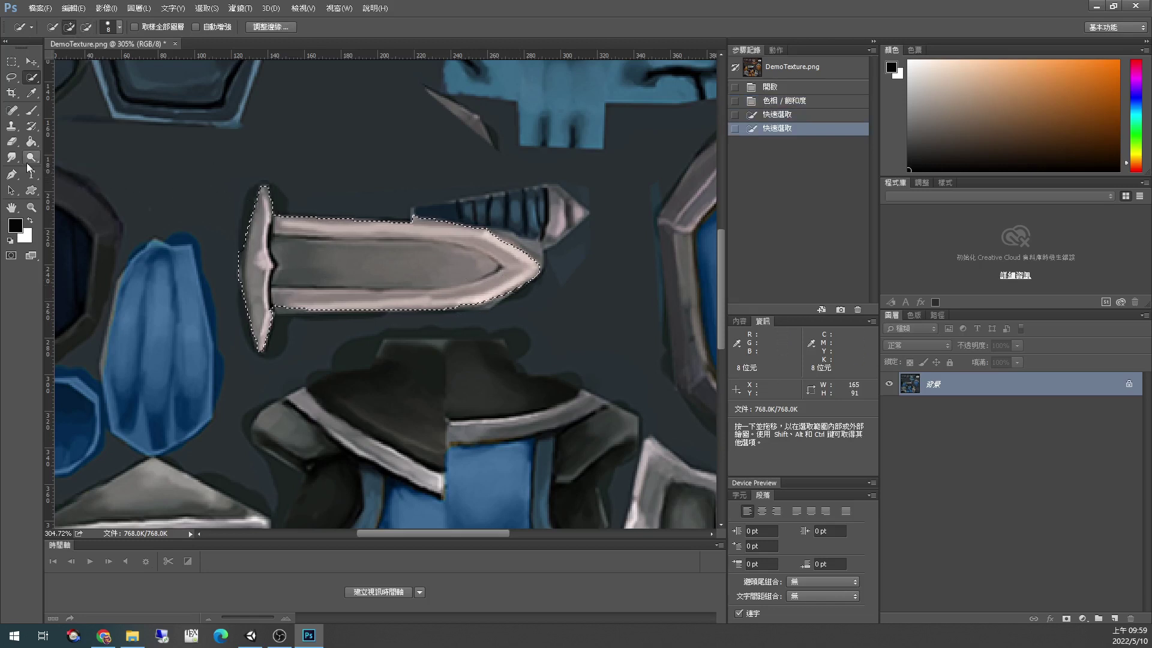
pyautogui.click(105, 8)
pyautogui.moveTo(116, 38)
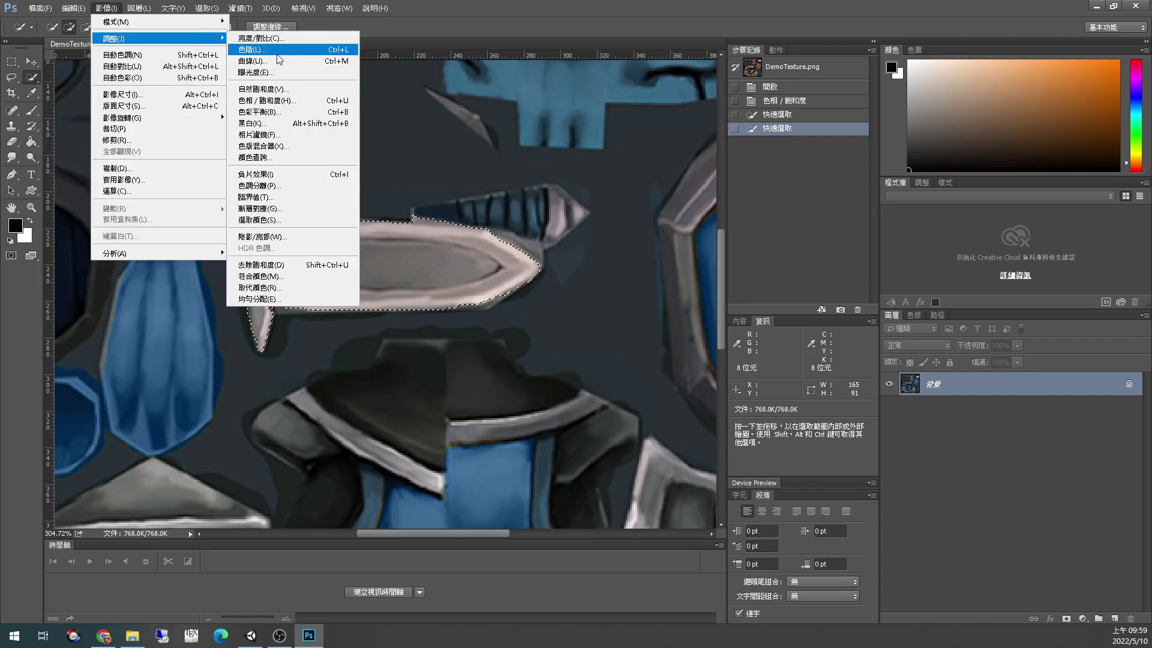
pyautogui.click(263, 38)
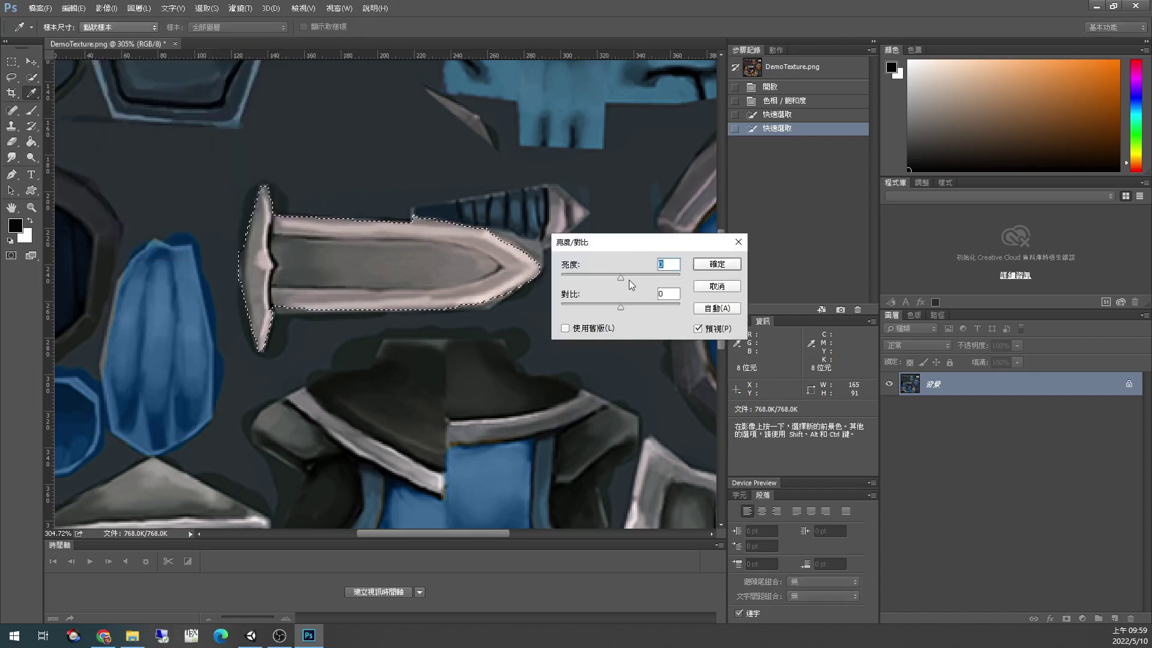
pyautogui.moveTo(616, 279); pyautogui.dragTo(654, 271)
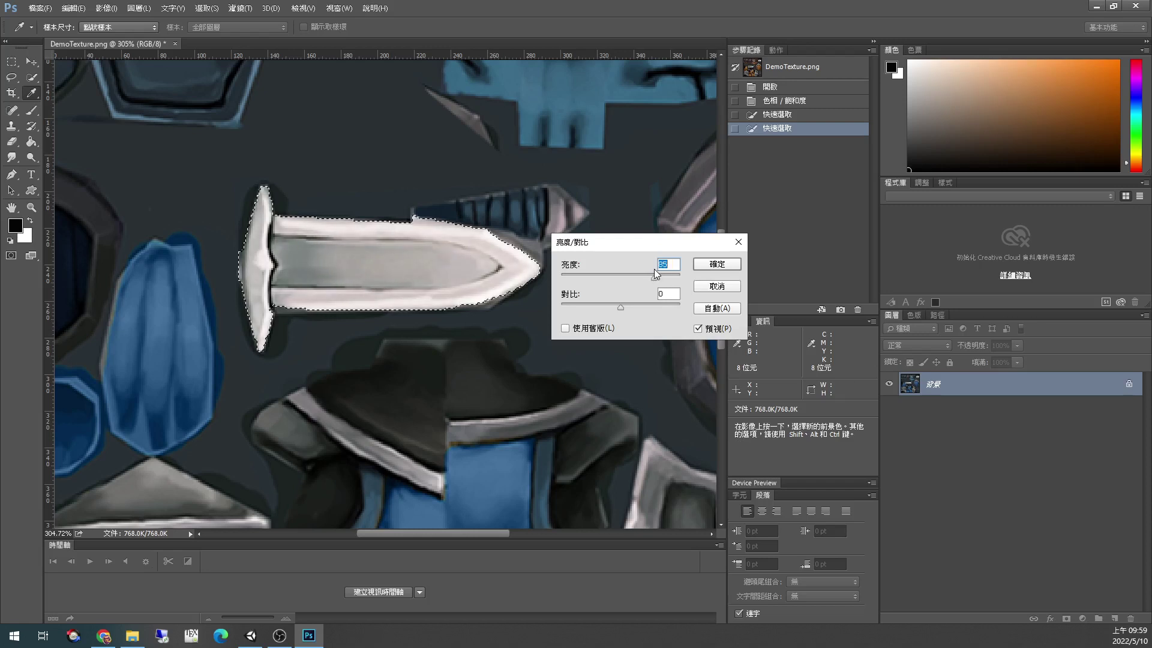
pyautogui.moveTo(621, 307); pyautogui.dragTo(650, 301)
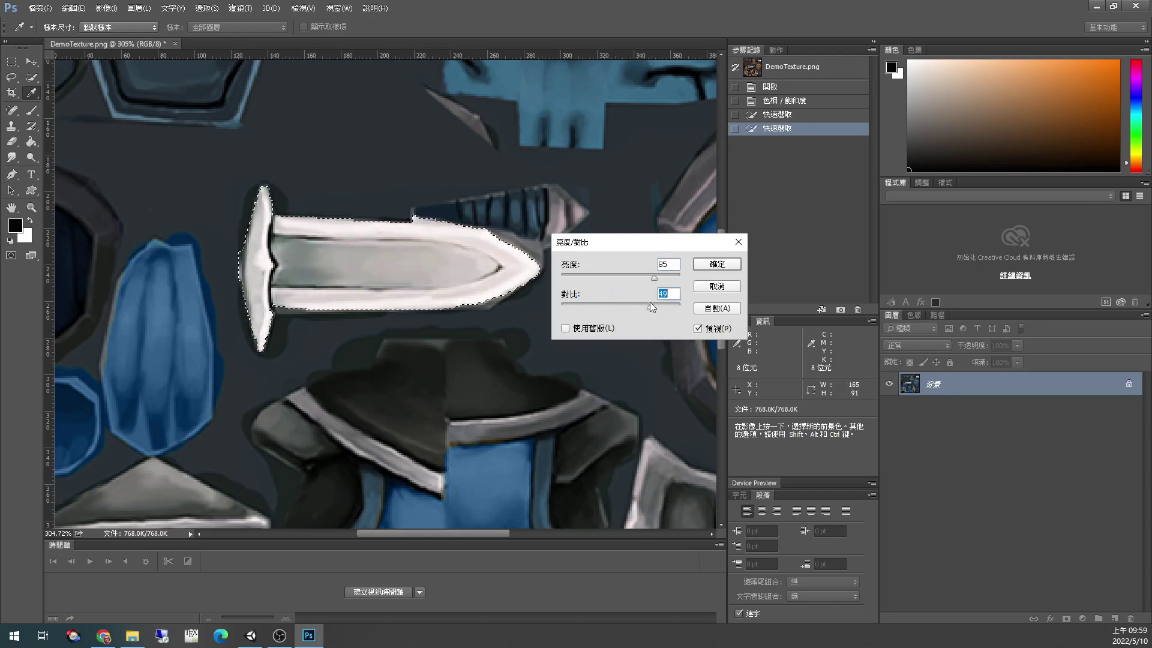
pyautogui.click(717, 264)
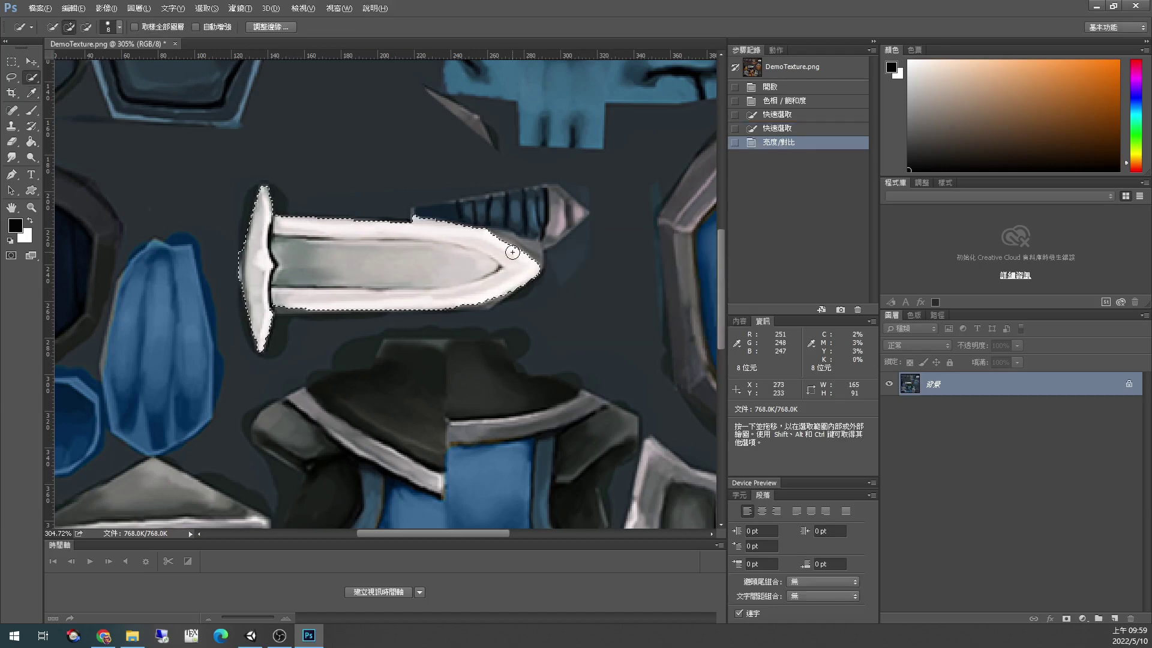
pyautogui.keyDown('alt'); pyautogui.scroll(-5, 512, 252); pyautogui.keyUp('alt')
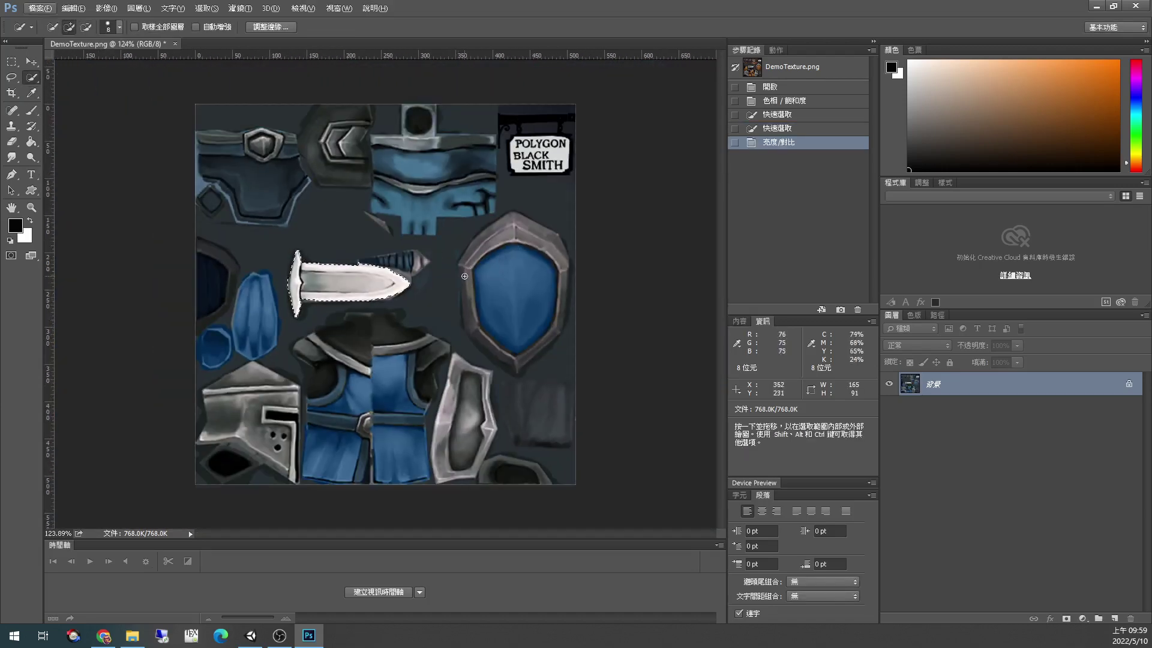
pyautogui.hotkey('ctrl', 'd')
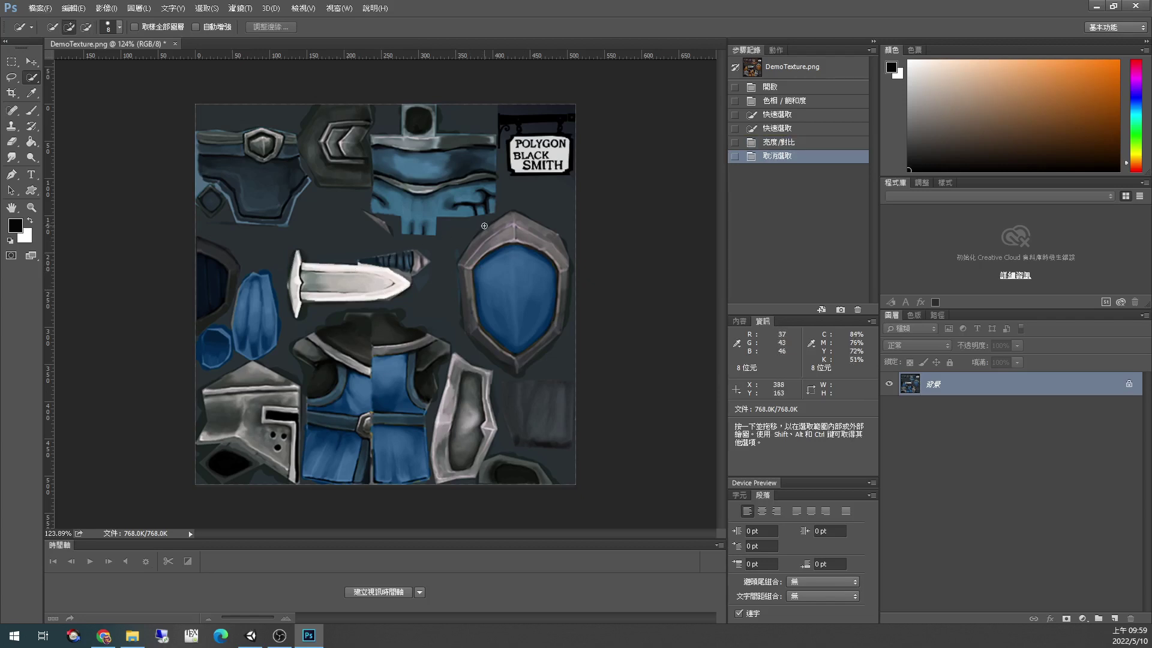
# Select the entire large shield with the Quick Selection tool, trimming background from the selection along its edge
pyautogui.moveTo(478, 251)
pyautogui.mouseDown()
pyautogui.moveTo(529, 231)
pyautogui.moveTo(565, 292)
pyautogui.moveTo(550, 328)
pyautogui.moveTo(505, 368)
pyautogui.moveTo(479, 334)
pyautogui.moveTo(465, 267)
pyautogui.moveTo(509, 264)
pyautogui.mouseUp()
pyautogui.moveTo(579, 246)
pyautogui.keyDown('alt'); pyautogui.mouseDown()
pyautogui.moveTo(576, 342)
pyautogui.moveTo(564, 336)
pyautogui.mouseUp(); pyautogui.keyUp('alt')
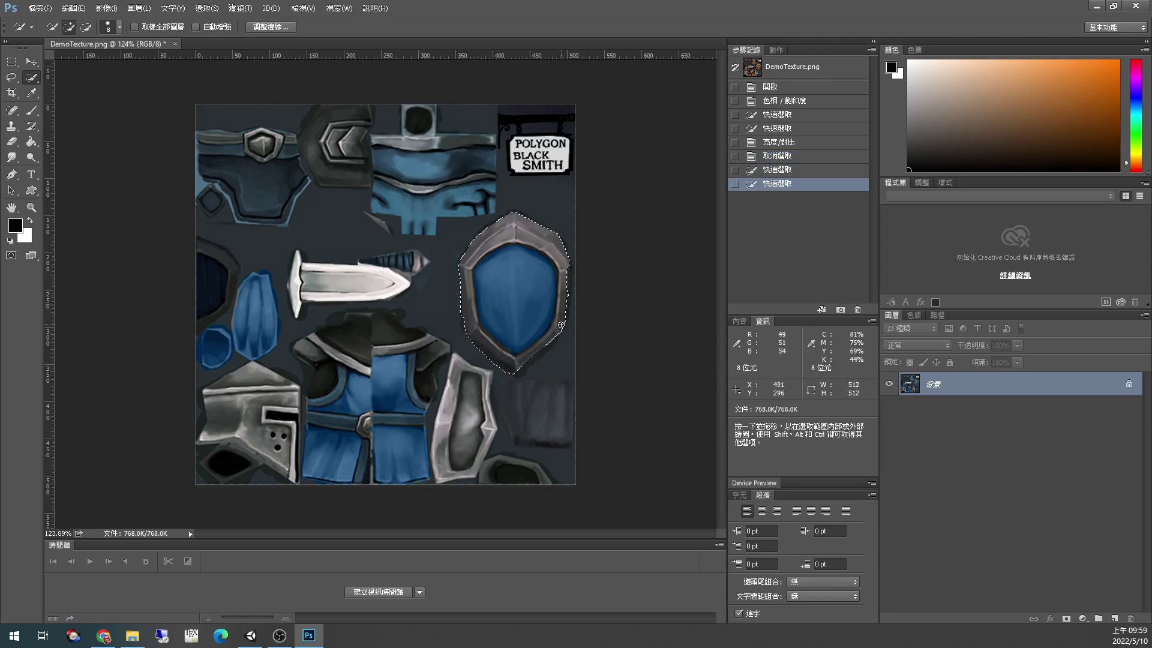
pyautogui.moveTo(529, 352)
pyautogui.keyDown('alt'); pyautogui.mouseDown()
pyautogui.moveTo(538, 349)
pyautogui.moveTo(516, 375)
pyautogui.mouseUp(); pyautogui.keyUp('alt')
pyautogui.keyDown('alt'); pyautogui.scroll(3, 455, 304); pyautogui.keyUp('alt')
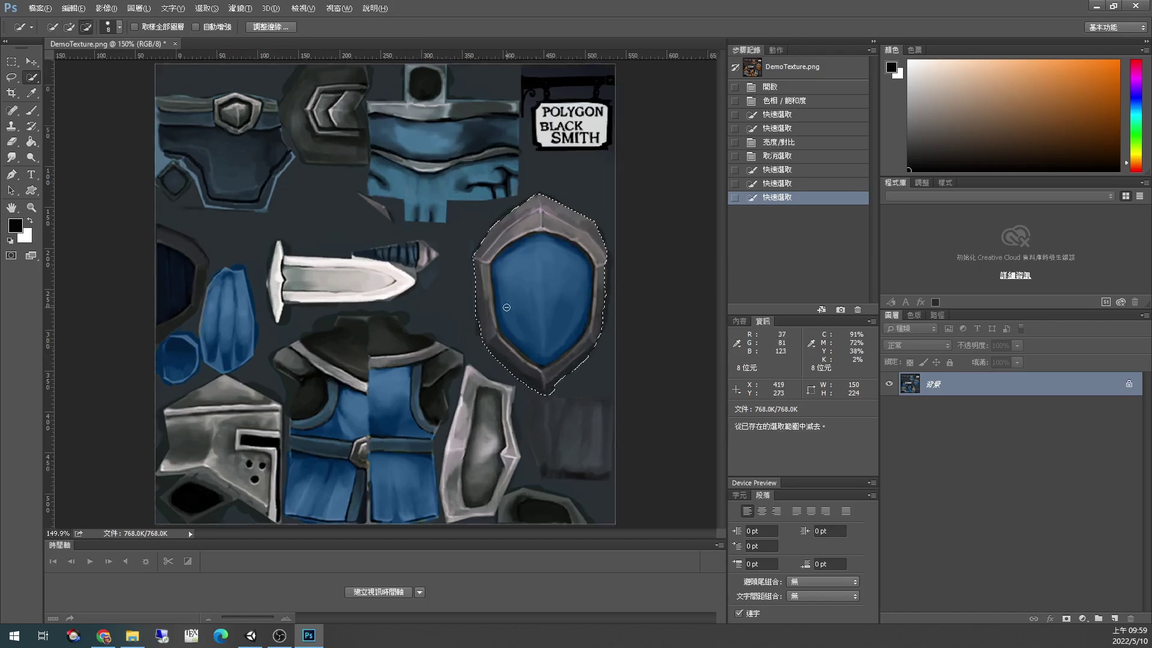
# Apply Brightness/Contrast to the selected shield with brightness 141 and contrast 6, and clear the selection
pyautogui.click(84, 8)
pyautogui.moveTo(106, 8)
pyautogui.moveTo(123, 40)
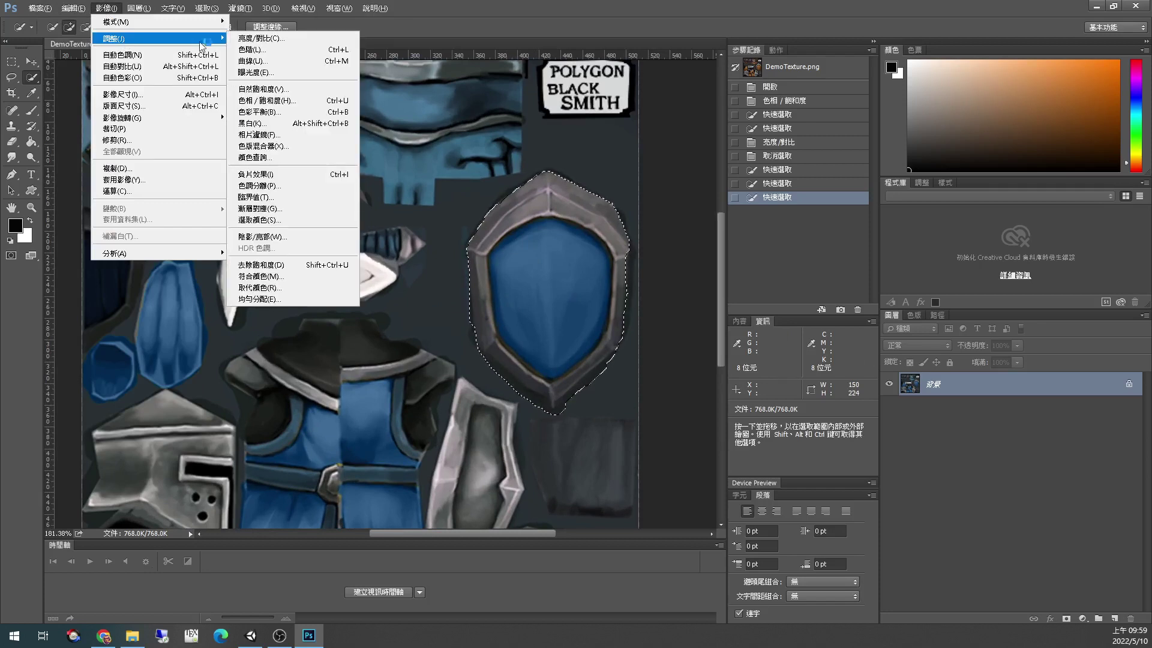
pyautogui.click(258, 37)
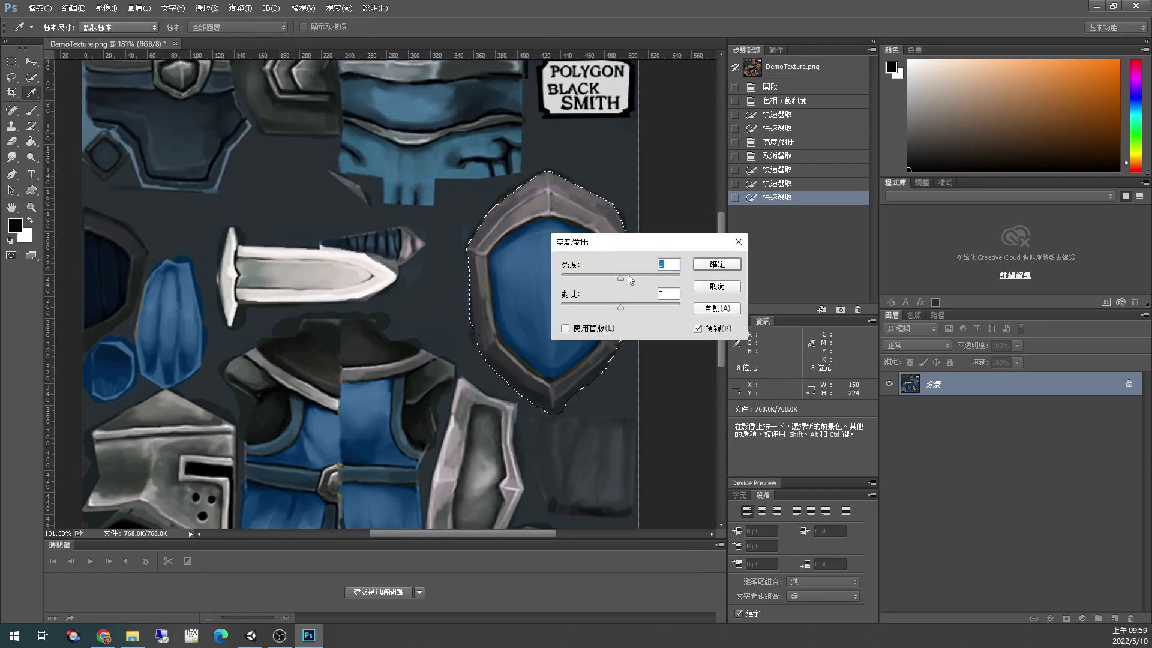
pyautogui.moveTo(621, 279); pyautogui.dragTo(670, 278)
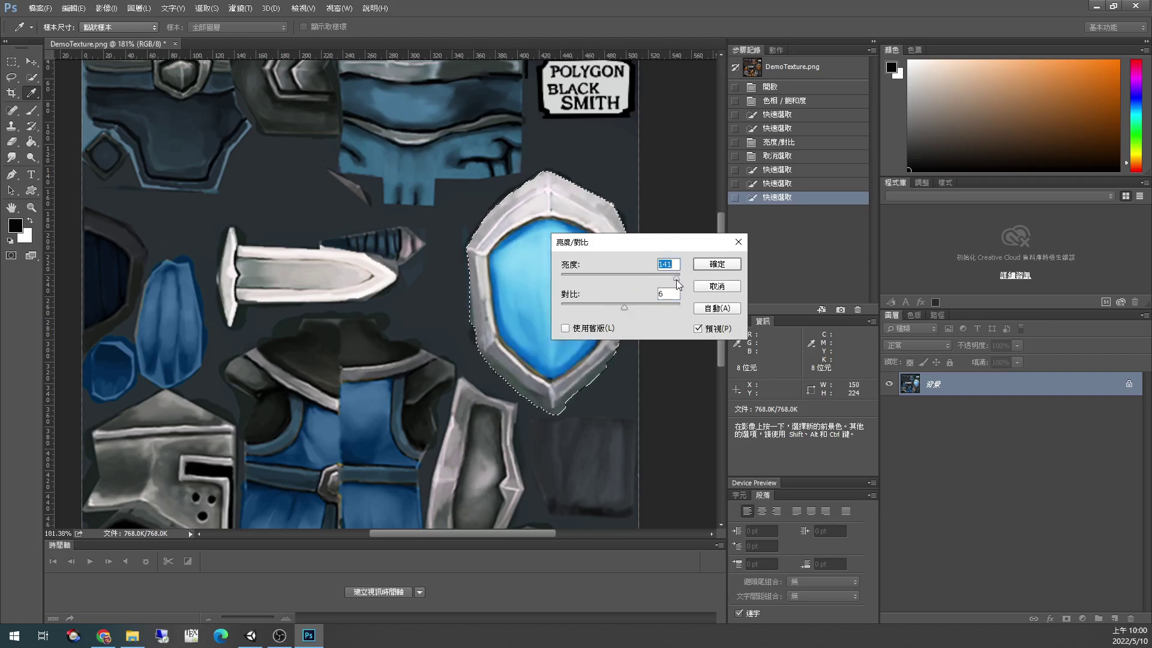
pyautogui.click(697, 268)
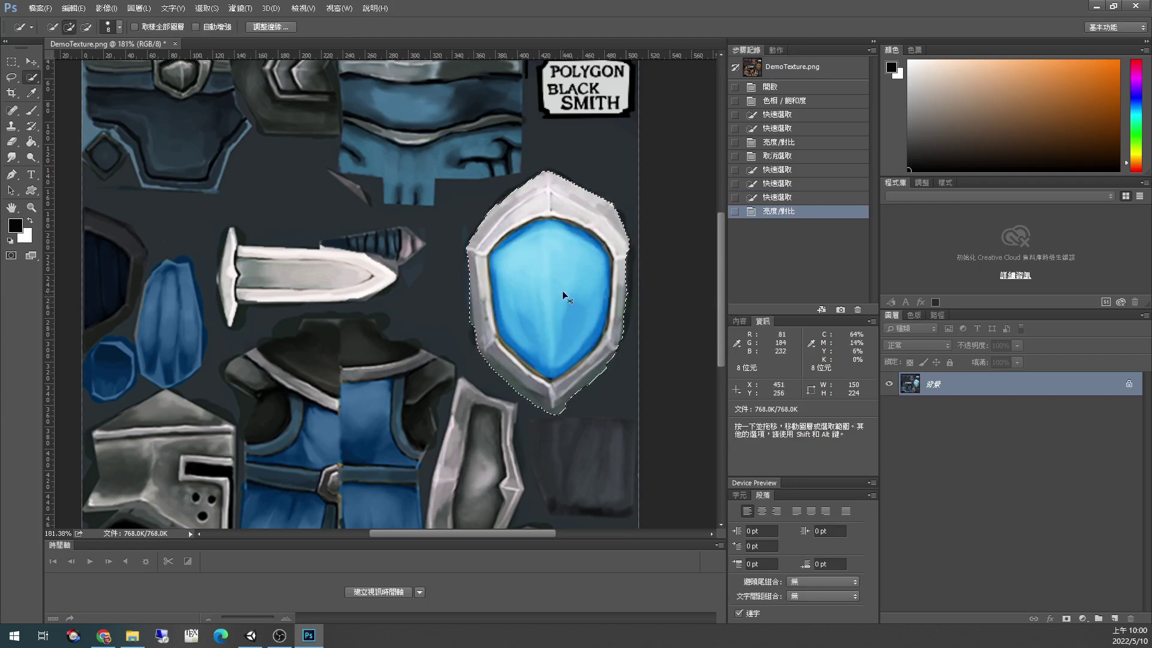
pyautogui.hotkey('ctrl', 'd')
pyautogui.keyDown('alt'); pyautogui.scroll(-4, 448, 241); pyautogui.keyUp('alt')
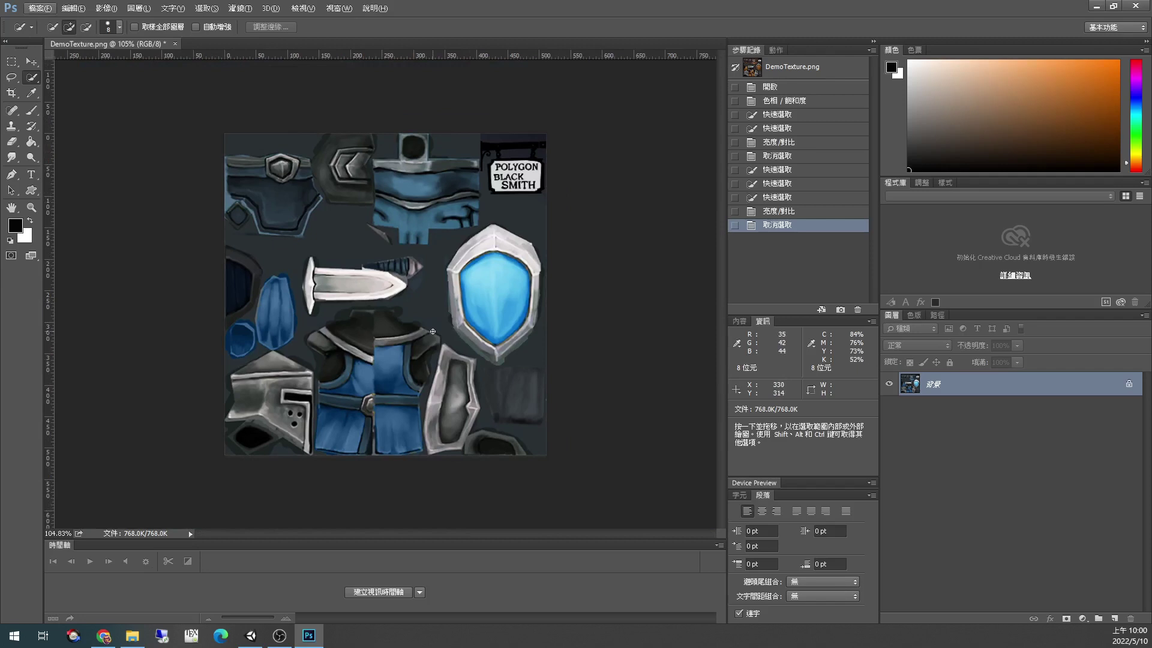
# Select the helmet in the texture with the Quick Selection tool, subtracting the background around its edges
pyautogui.moveTo(261, 387)
pyautogui.mouseDown()
pyautogui.moveTo(270, 378)
pyautogui.moveTo(258, 384)
pyautogui.moveTo(292, 403)
pyautogui.moveTo(289, 430)
pyautogui.moveTo(265, 424)
pyautogui.mouseUp()
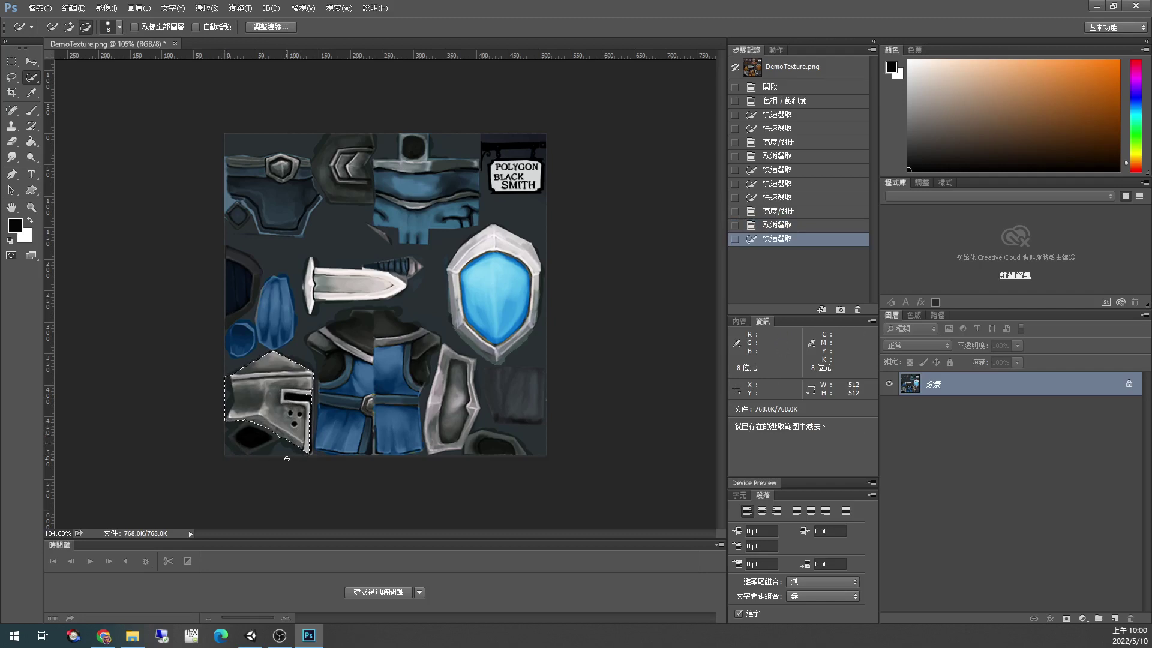
pyautogui.keyDown('alt'); pyautogui.click(233, 445); pyautogui.keyUp('alt')
pyautogui.press('alt')
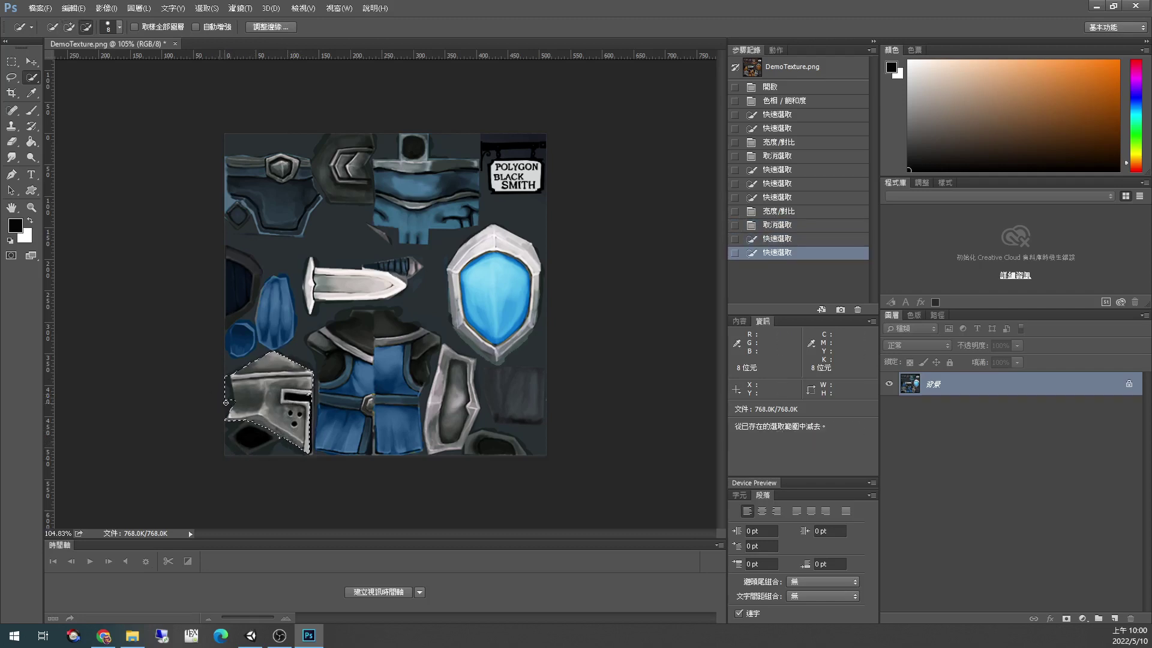
pyautogui.keyDown('alt'); pyautogui.click(225, 384); pyautogui.keyUp('alt')
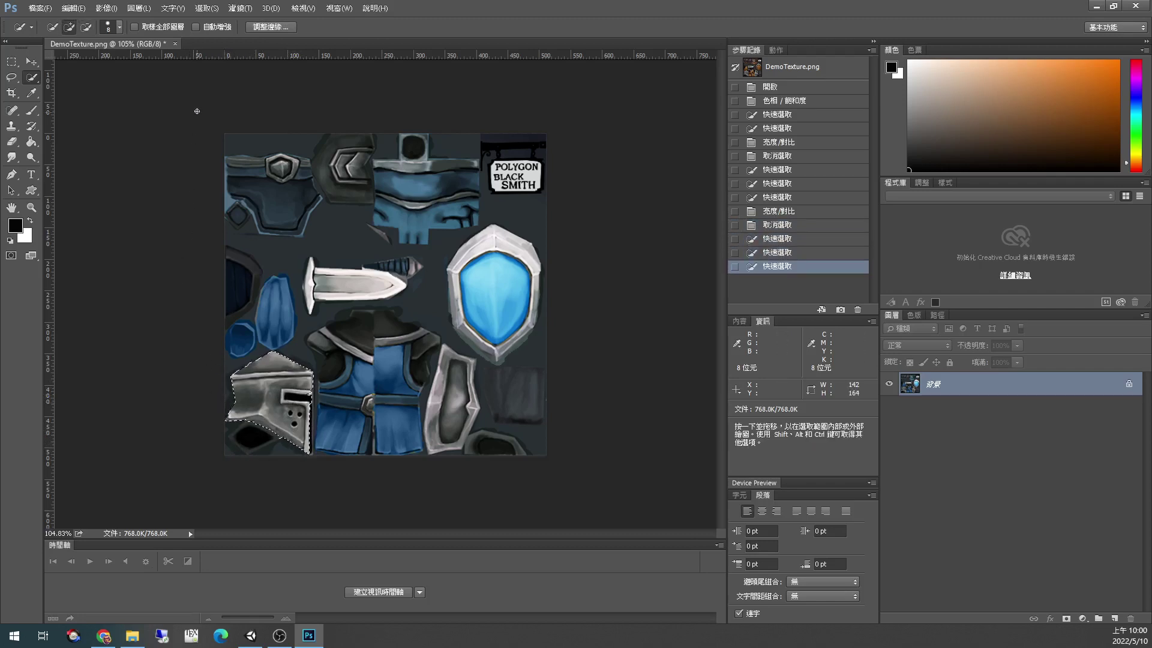
# Set the selected helmet's brightness to 71 with Brightness/Contrast and clear the selection
pyautogui.click(107, 7)
pyautogui.moveTo(111, 28)
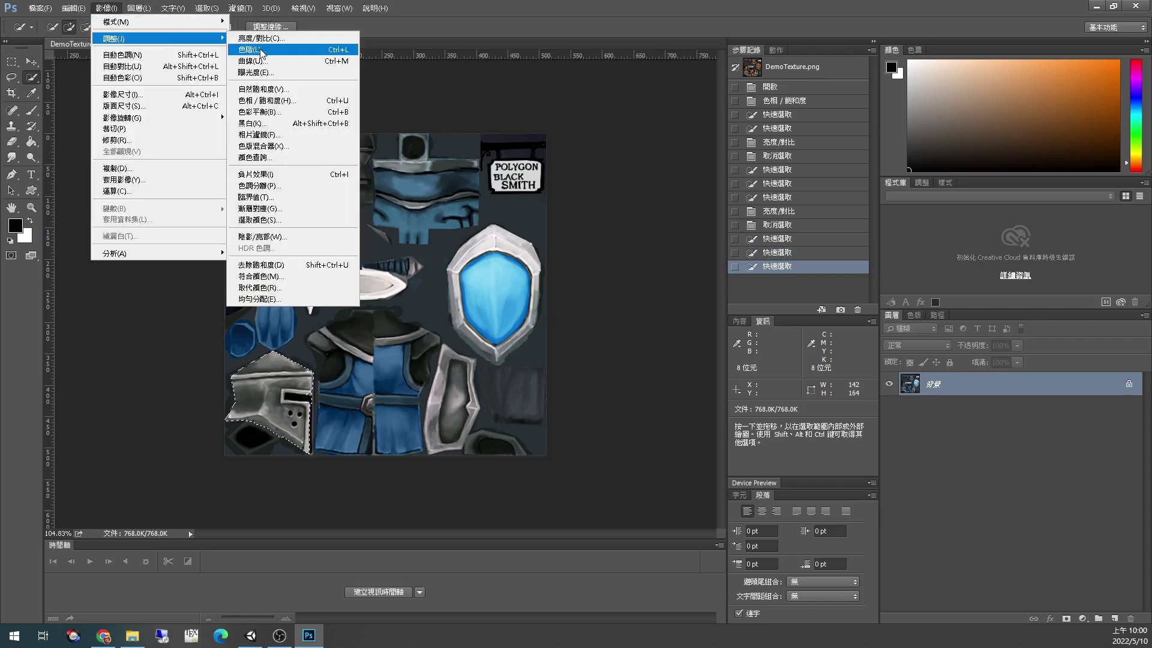
pyautogui.click(286, 44)
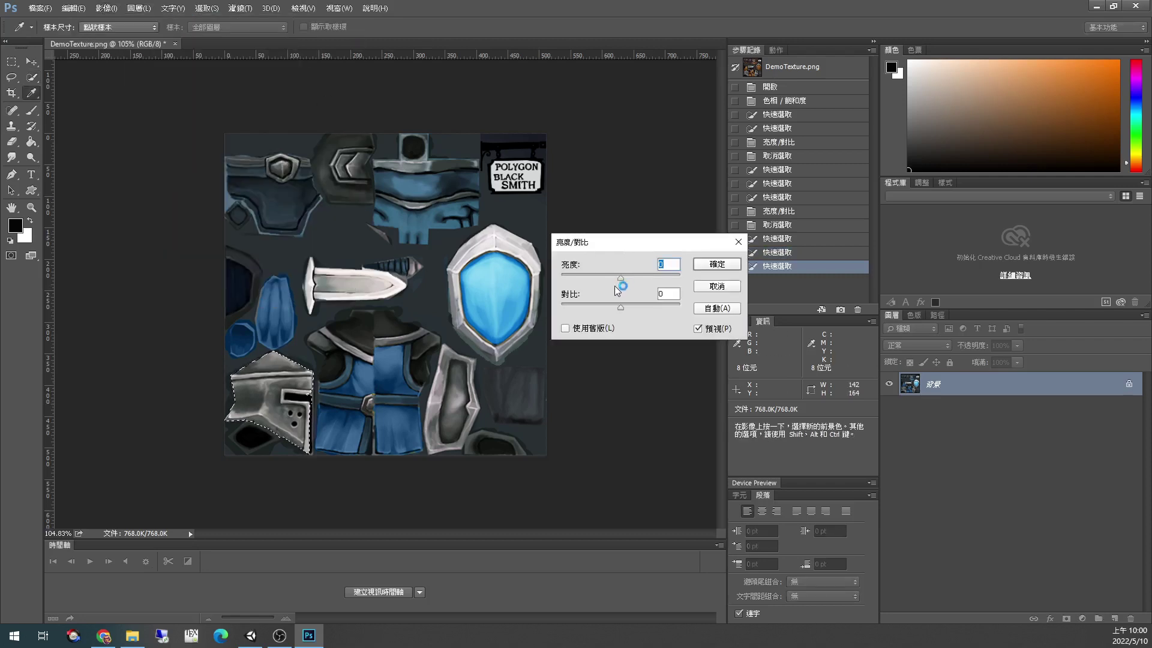
pyautogui.moveTo(623, 279); pyautogui.dragTo(646, 279)
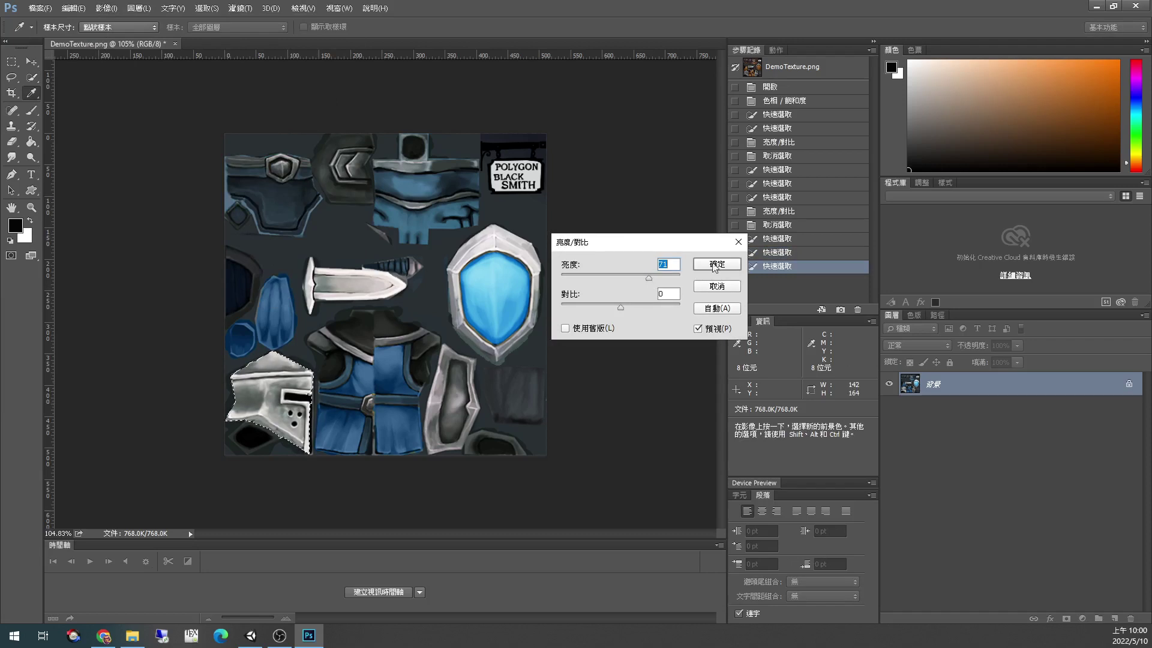
pyautogui.click(717, 264)
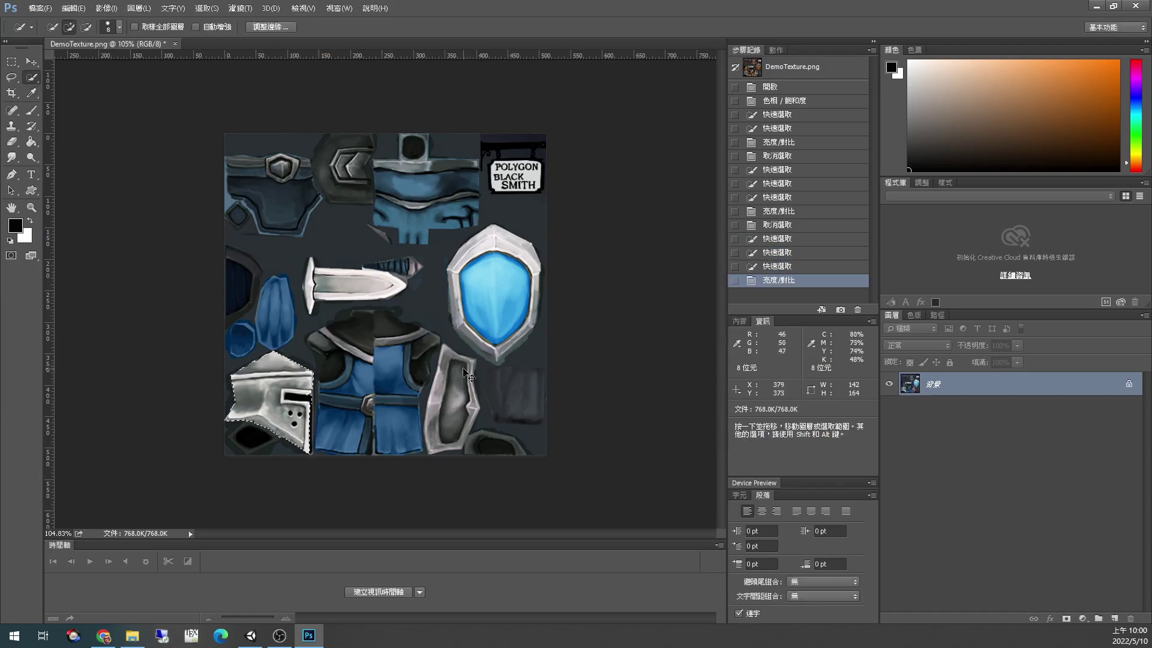
pyautogui.hotkey('ctrl', 'd')
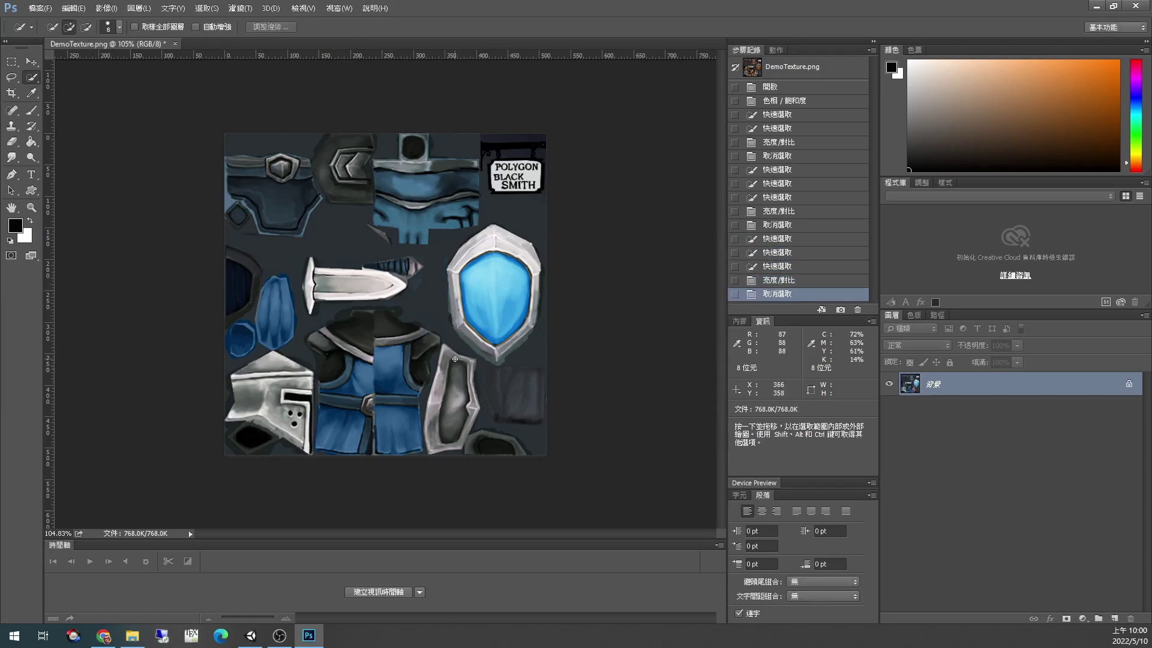
# Brighten the tall metal armour plate beside the blue tunic with a brightness of 102, and save the texture
pyautogui.moveTo(455, 359)
pyautogui.mouseDown()
pyautogui.moveTo(450, 427)
pyautogui.moveTo(454, 365)
pyautogui.moveTo(440, 395)
pyautogui.mouseUp()
pyautogui.moveTo(439, 444)
pyautogui.mouseDown()
pyautogui.moveTo(476, 404)
pyautogui.moveTo(471, 377)
pyautogui.moveTo(485, 408)
pyautogui.mouseUp()
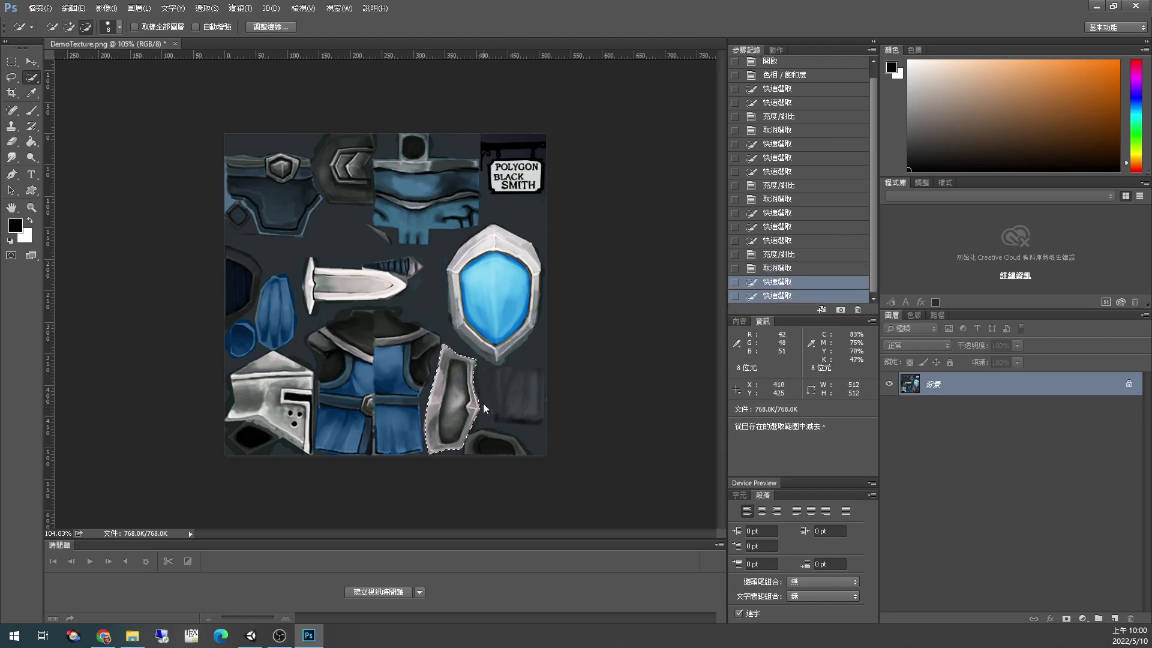
pyautogui.click(107, 9)
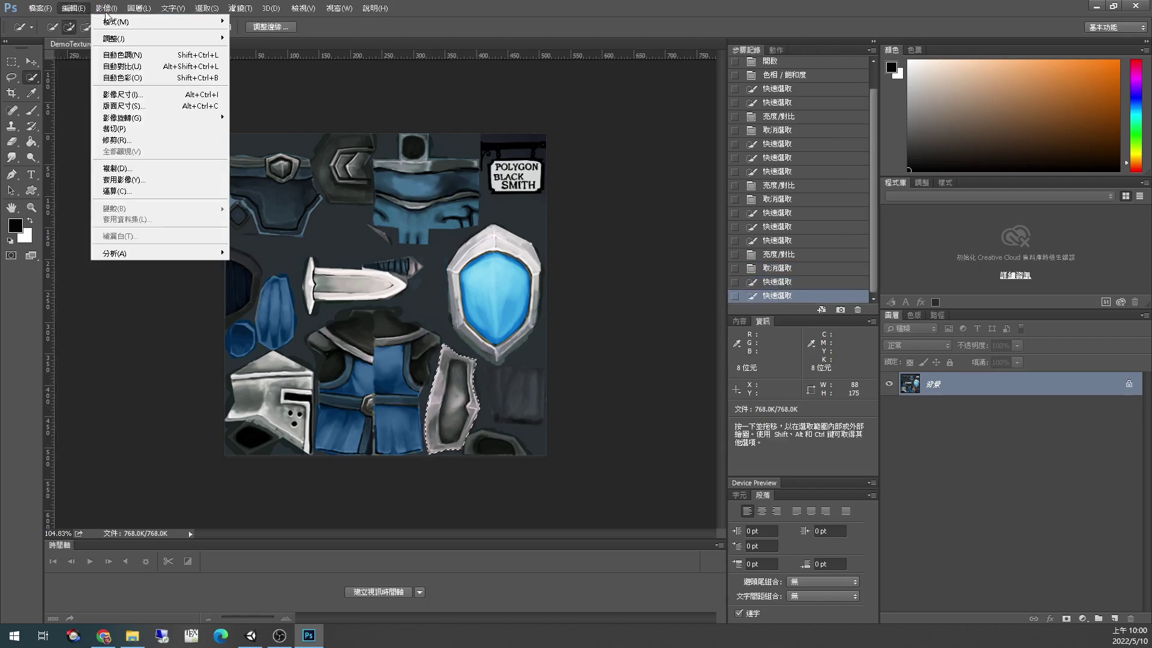
pyautogui.moveTo(114, 39)
pyautogui.click(273, 45)
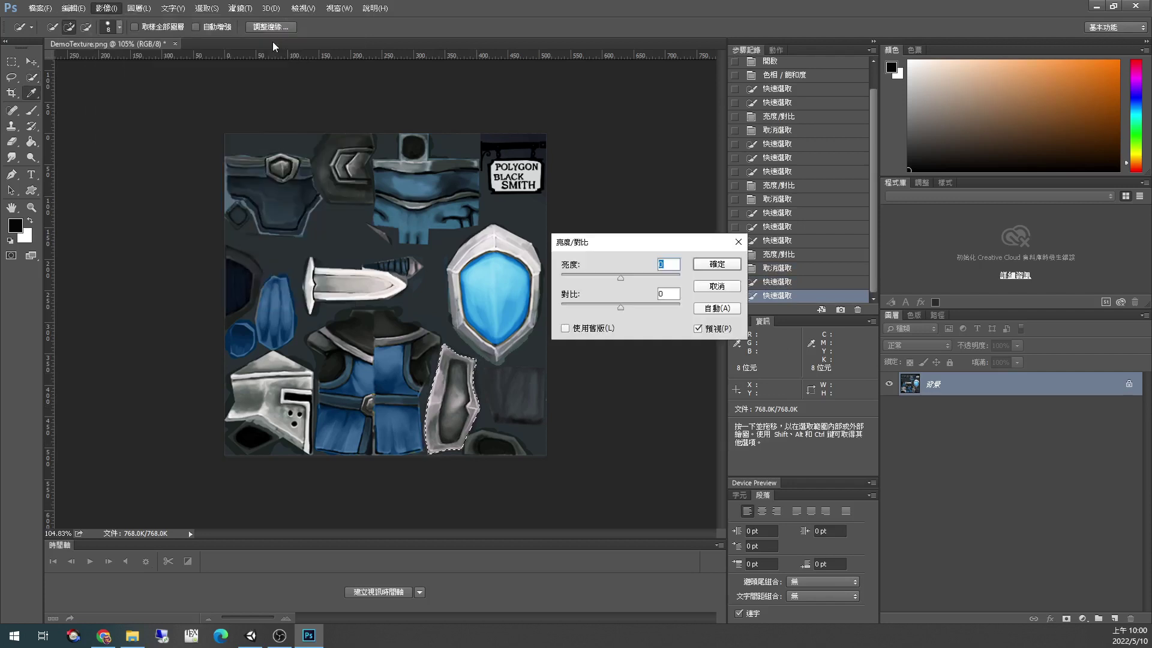
pyautogui.moveTo(629, 278); pyautogui.dragTo(661, 279)
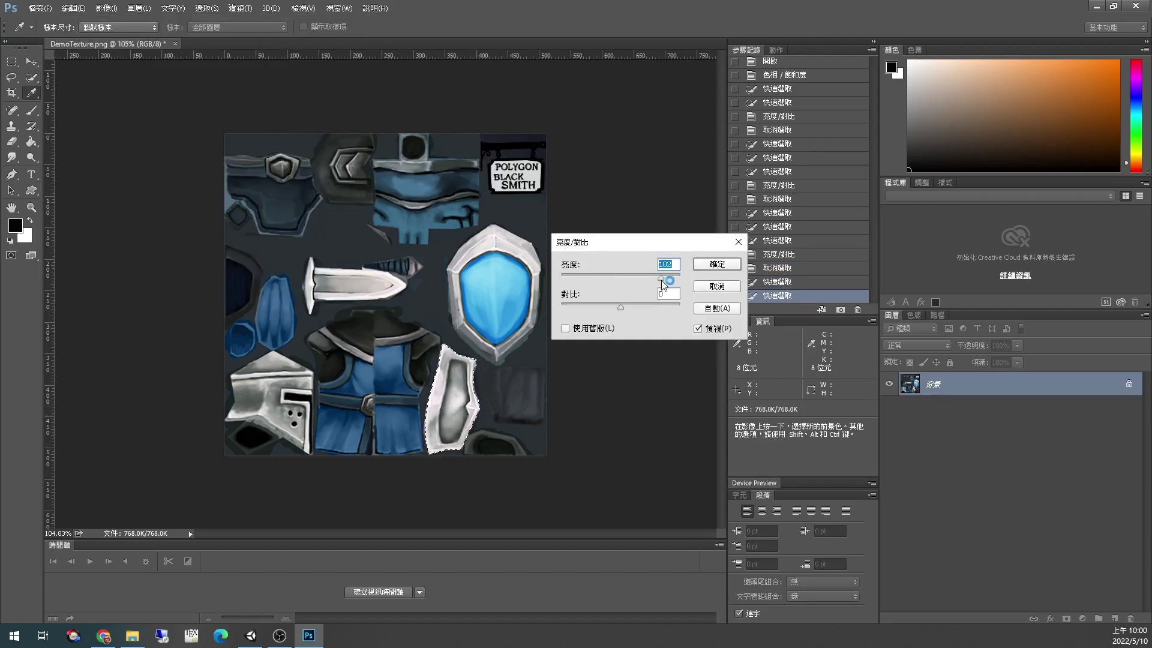
pyautogui.click(717, 264)
pyautogui.press('w')
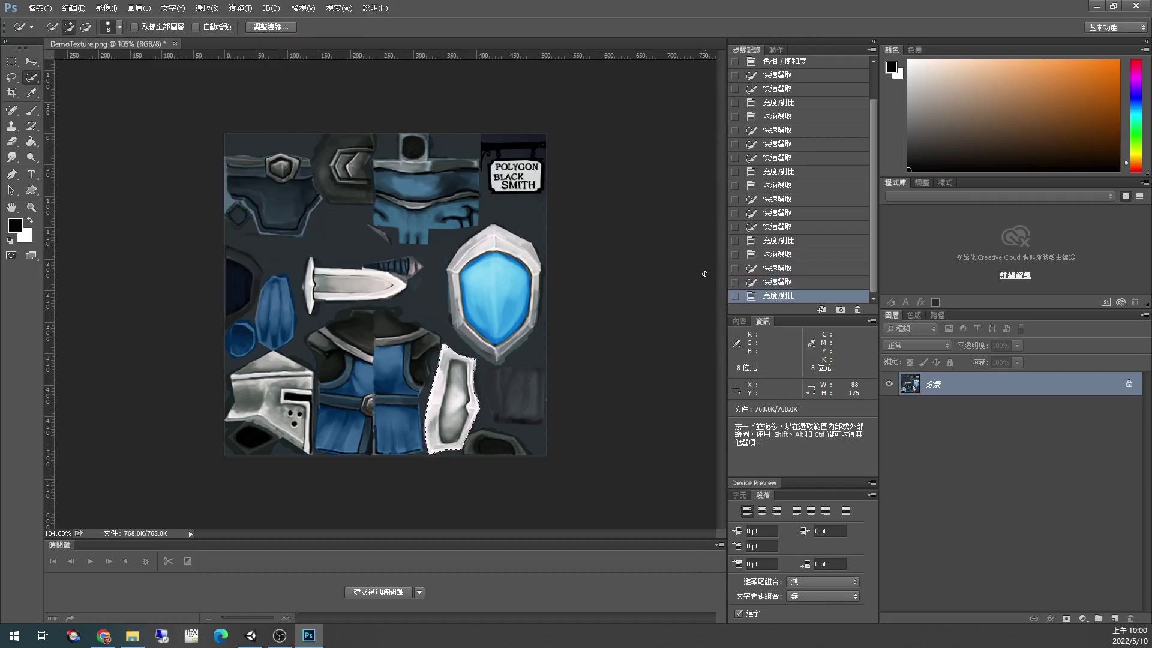
pyautogui.hotkey('ctrl', 'd')
pyautogui.hotkey('ctrl', 's')
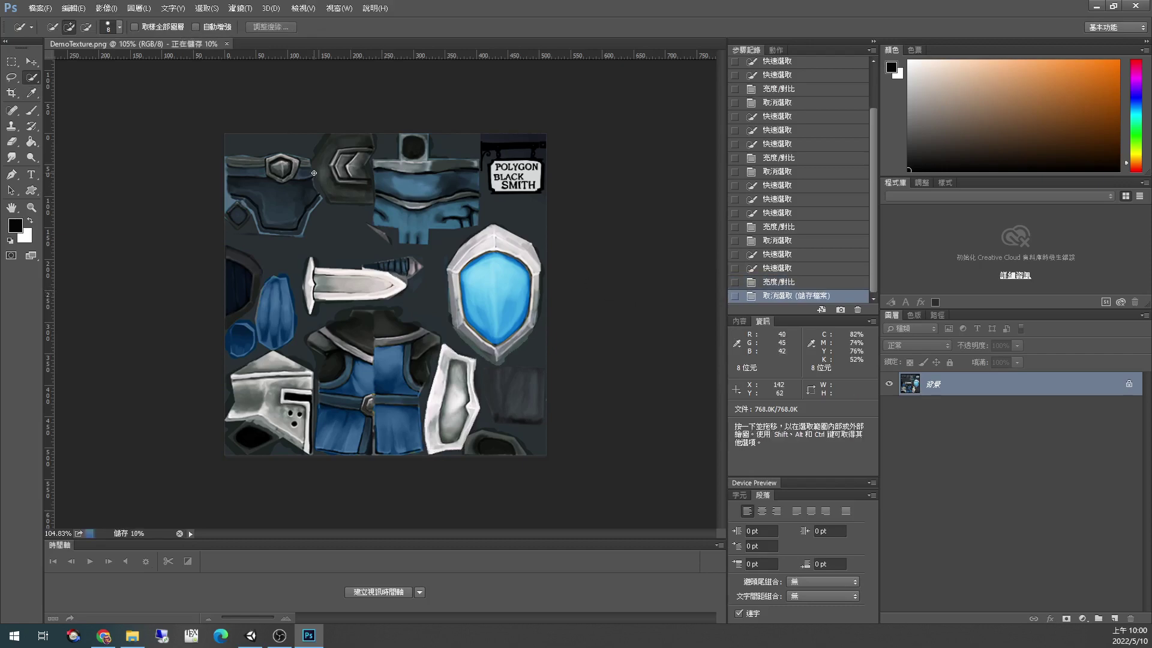
# Switch to Unity, maximize its window, and open the Model import settings of the knight model in the ChBlue folder
pyautogui.click(1095, 5)
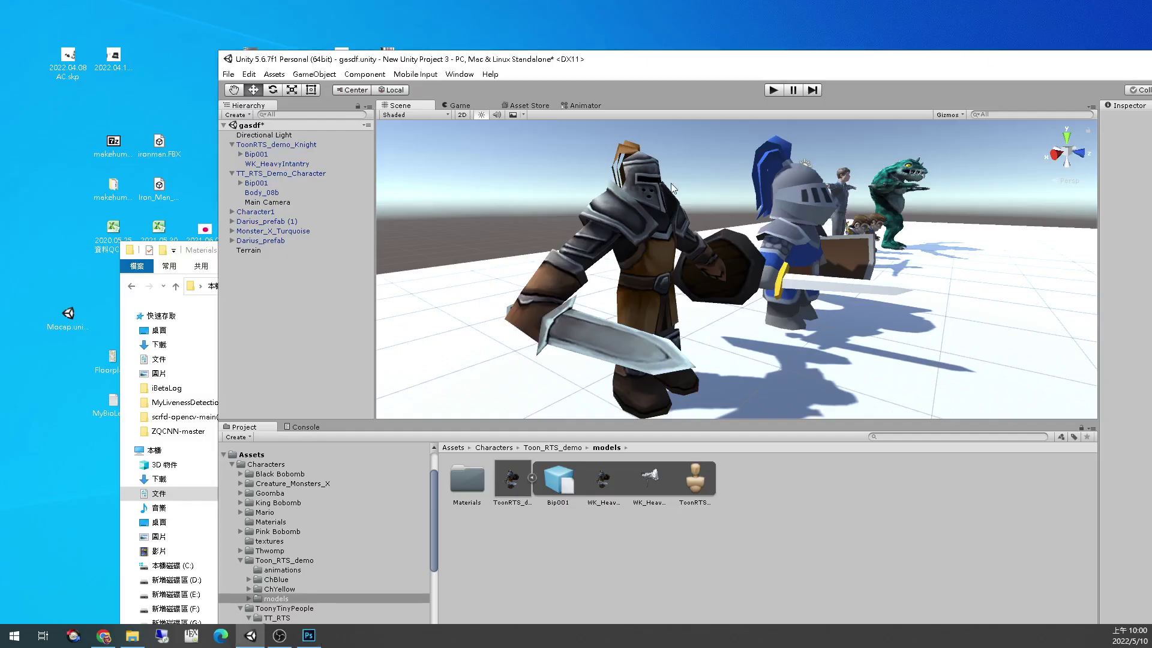
pyautogui.scroll(-5, 668, 284)
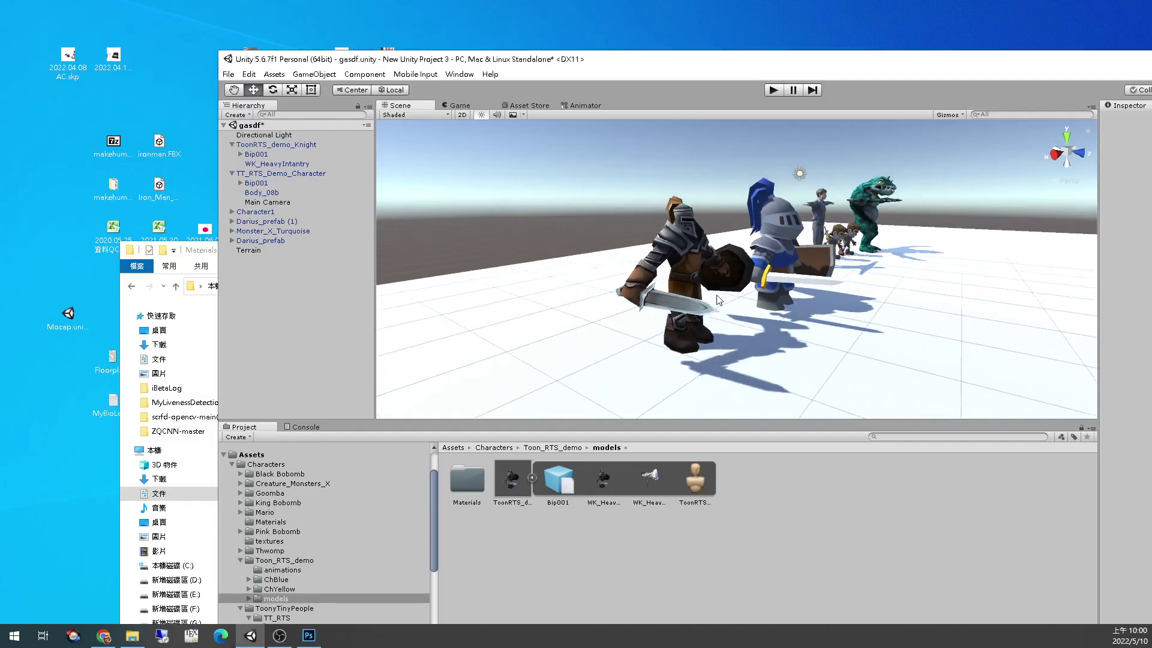
pyautogui.click(282, 580)
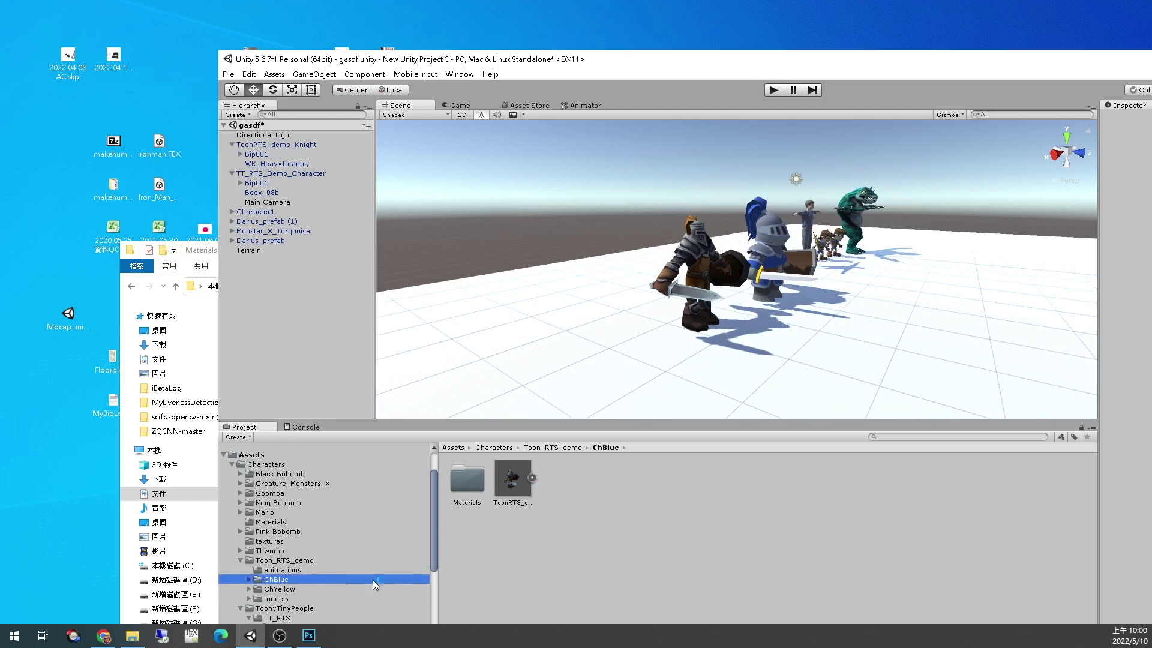
pyautogui.click(519, 486)
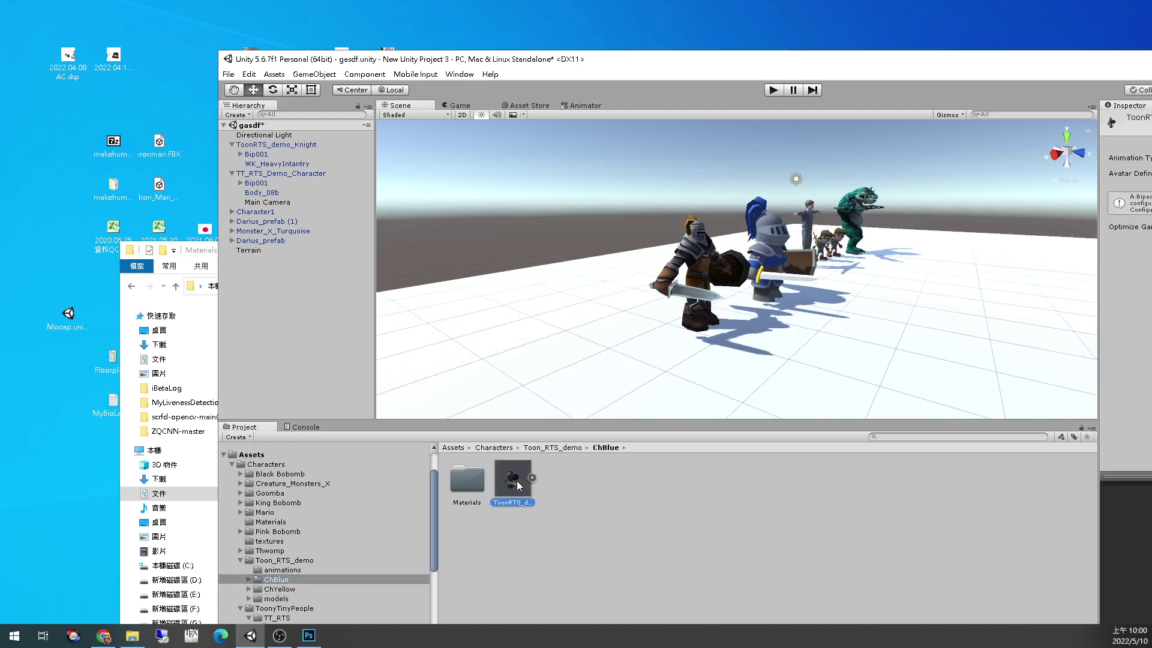
pyautogui.doubleClick(702, 63)
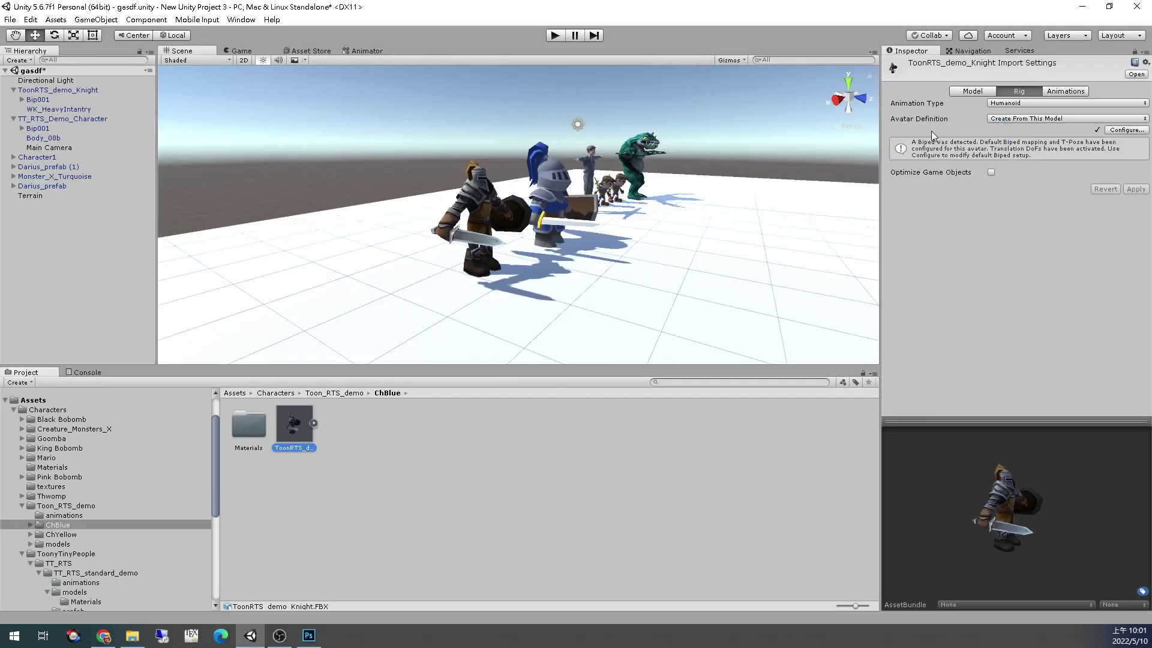
pyautogui.click(968, 94)
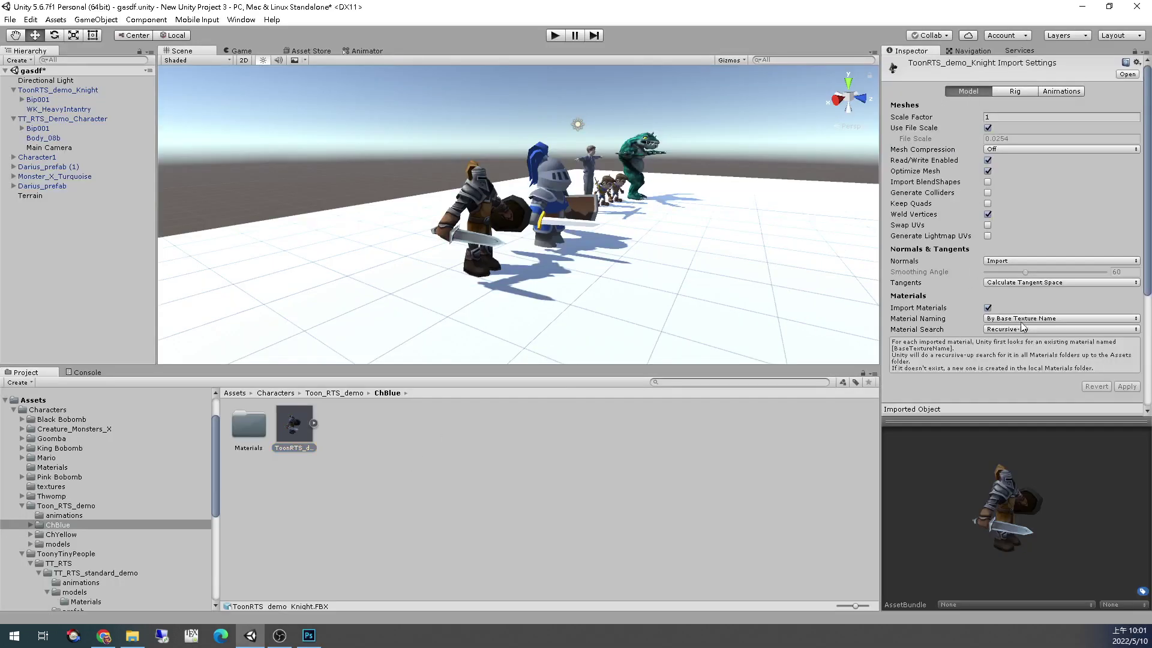
# Set the ChBlue knight's Material Naming to Model Name + Model's Material and apply the import settings
pyautogui.scroll(-5, 1021, 327)
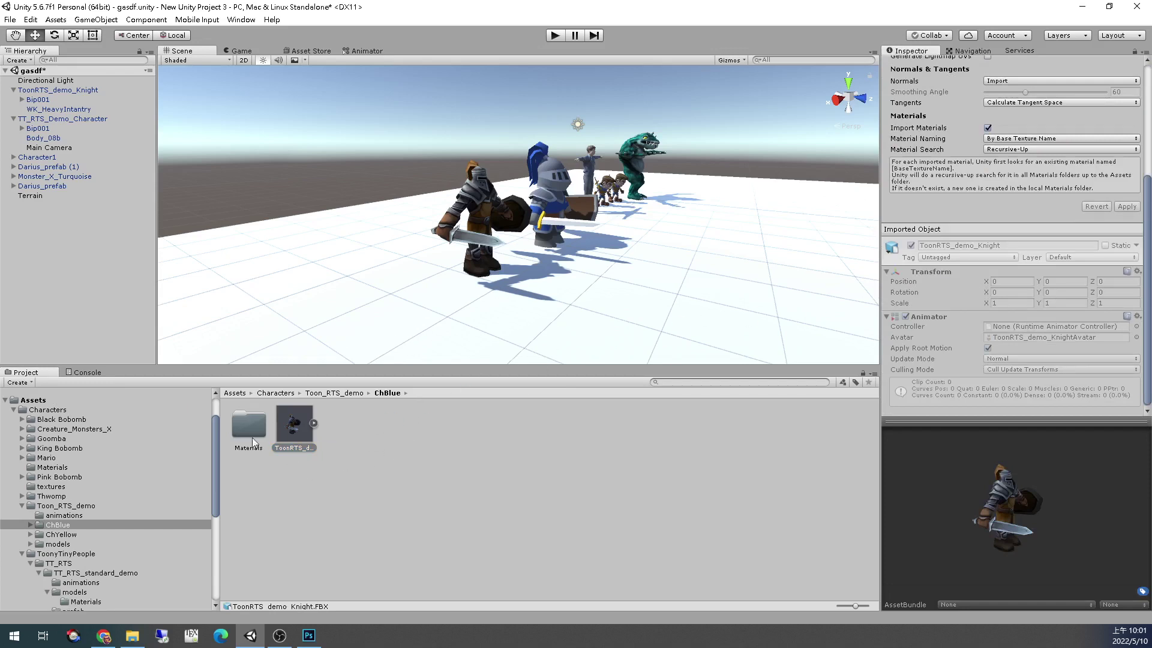
pyautogui.click(304, 433)
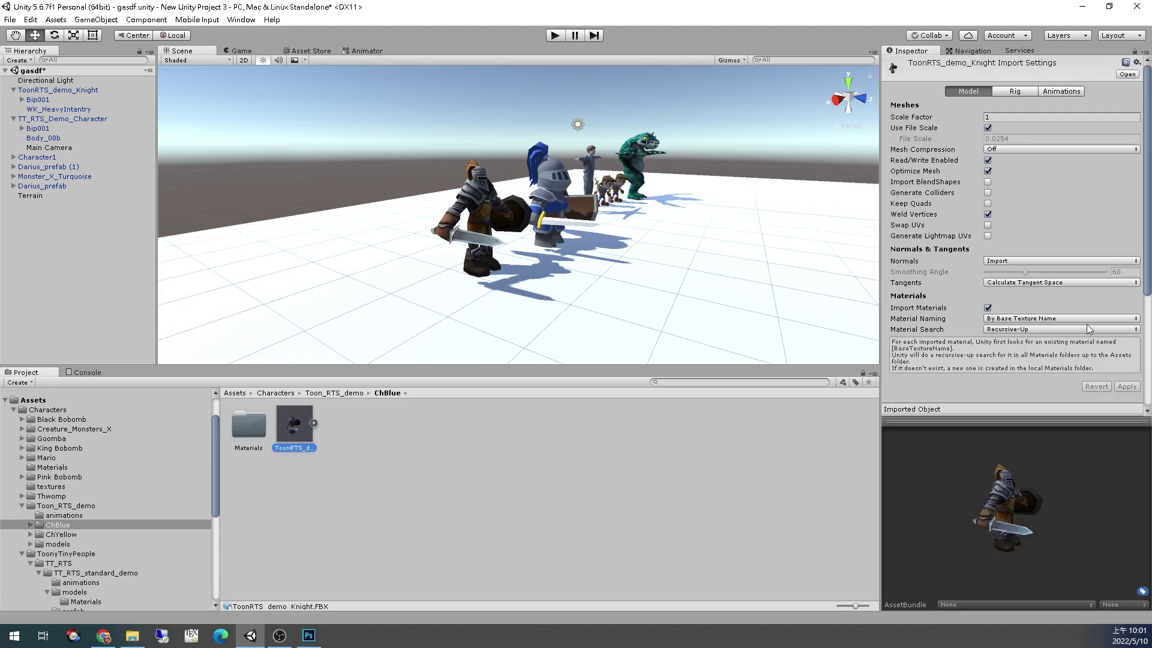
pyautogui.scroll(-3, 1055, 300)
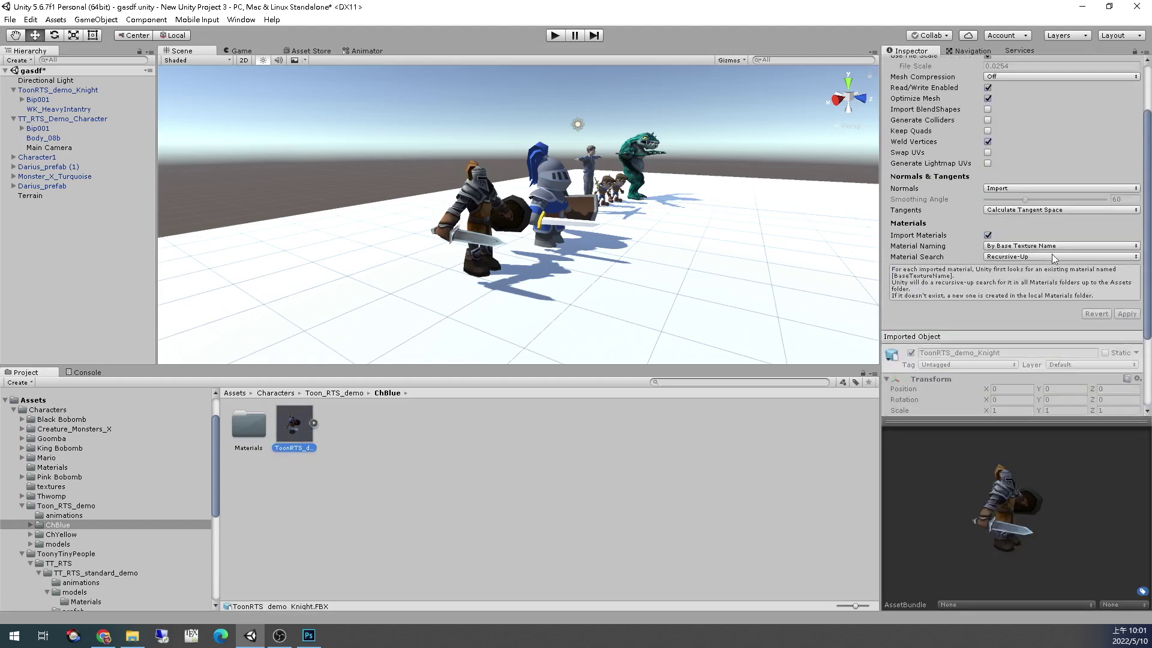
pyautogui.click(1059, 246)
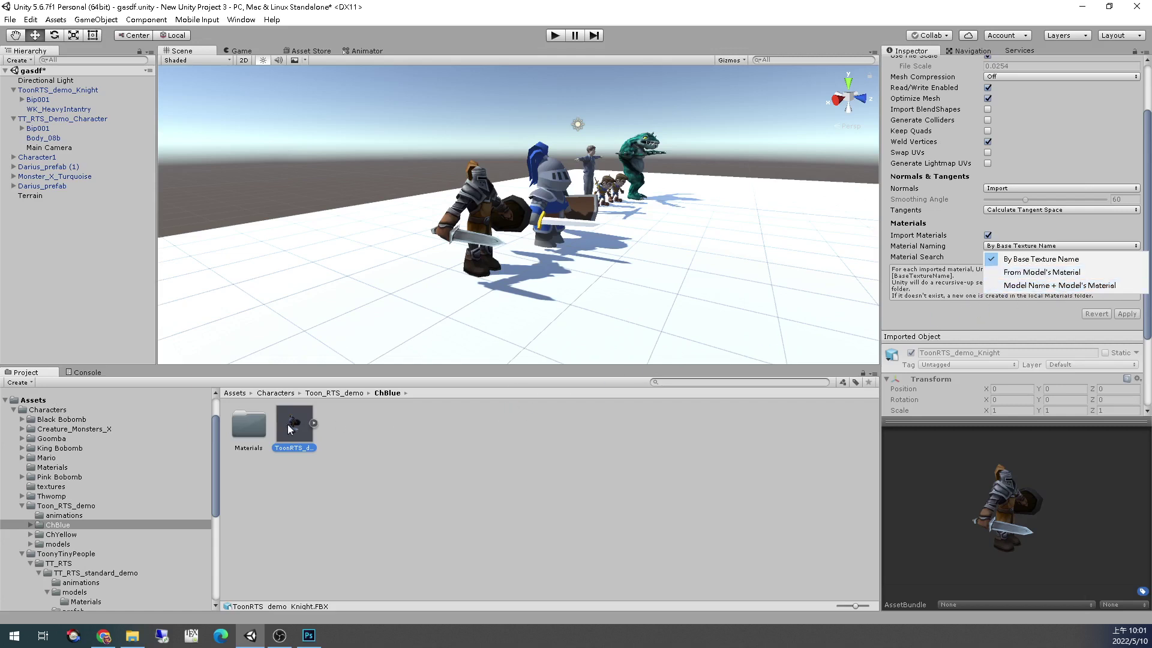
pyautogui.click(1073, 285)
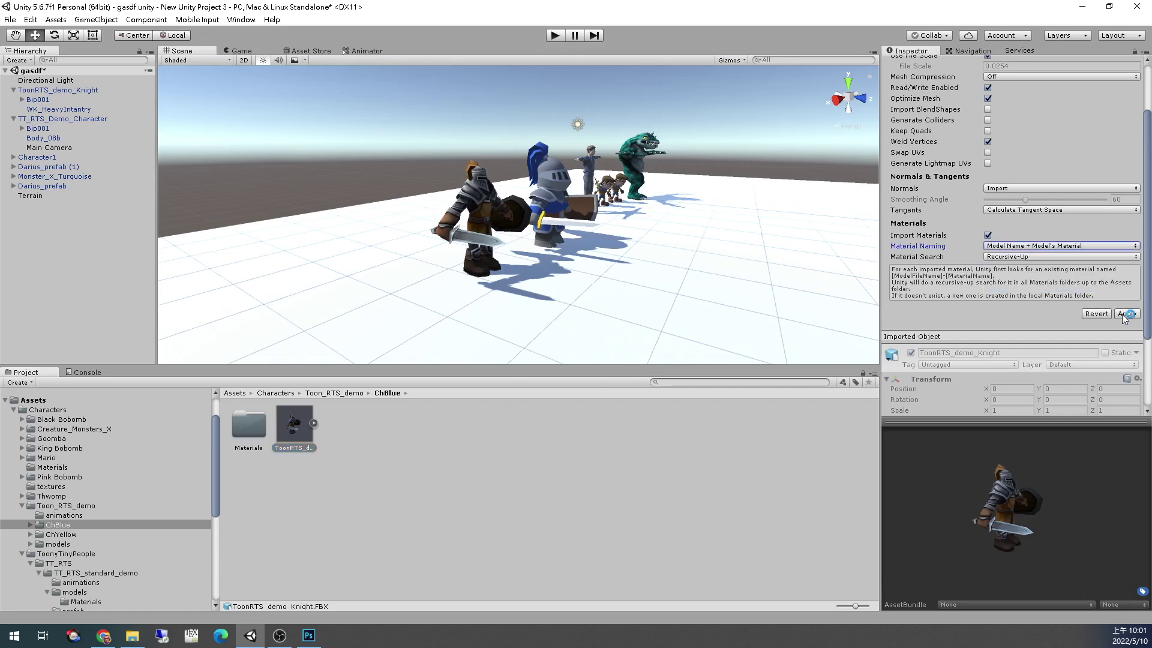
pyautogui.click(1126, 314)
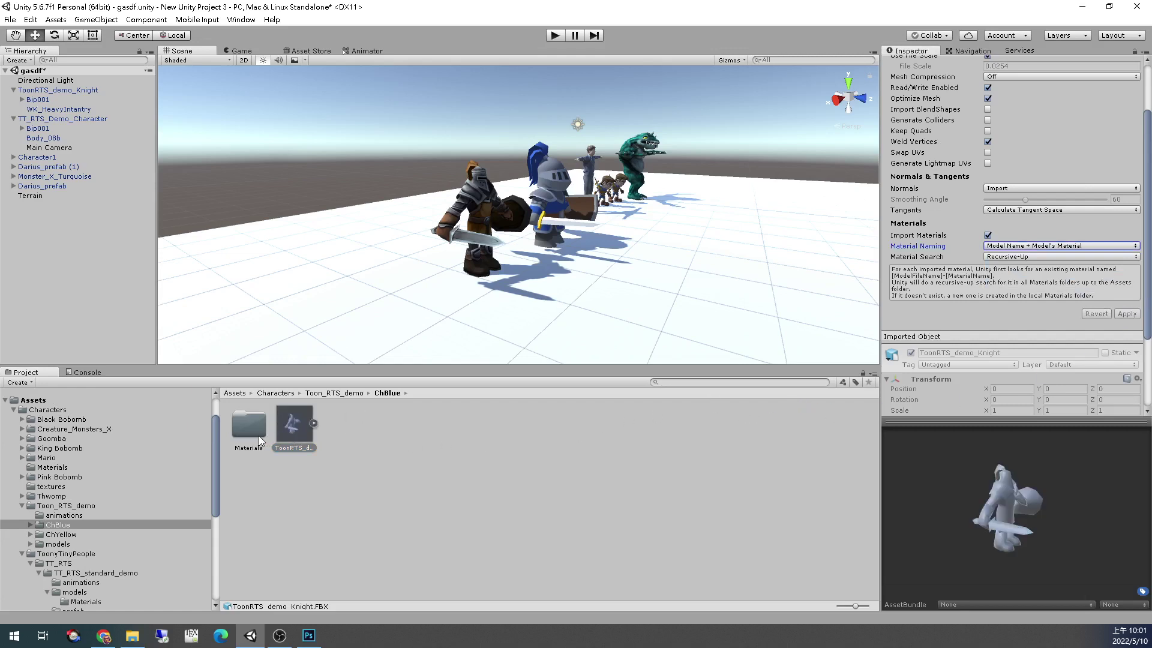
# Switch the ChBlue knight's Material Naming back to By Base Texture Name and apply the import settings
pyautogui.click(1076, 246)
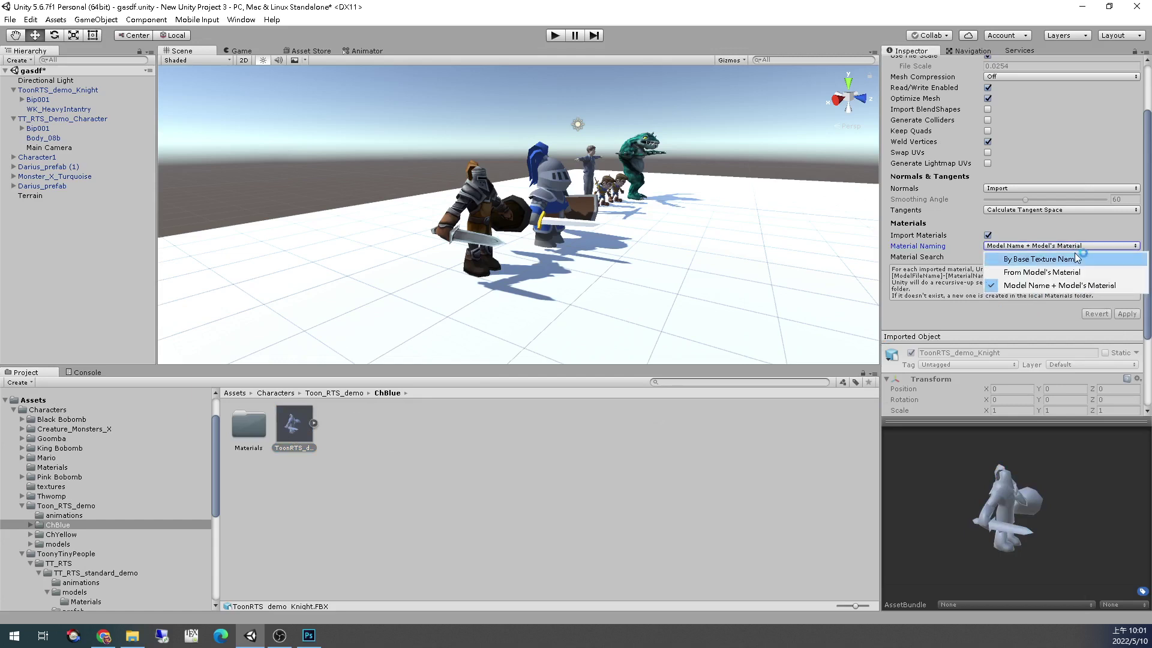
pyautogui.click(1055, 258)
pyautogui.click(1124, 313)
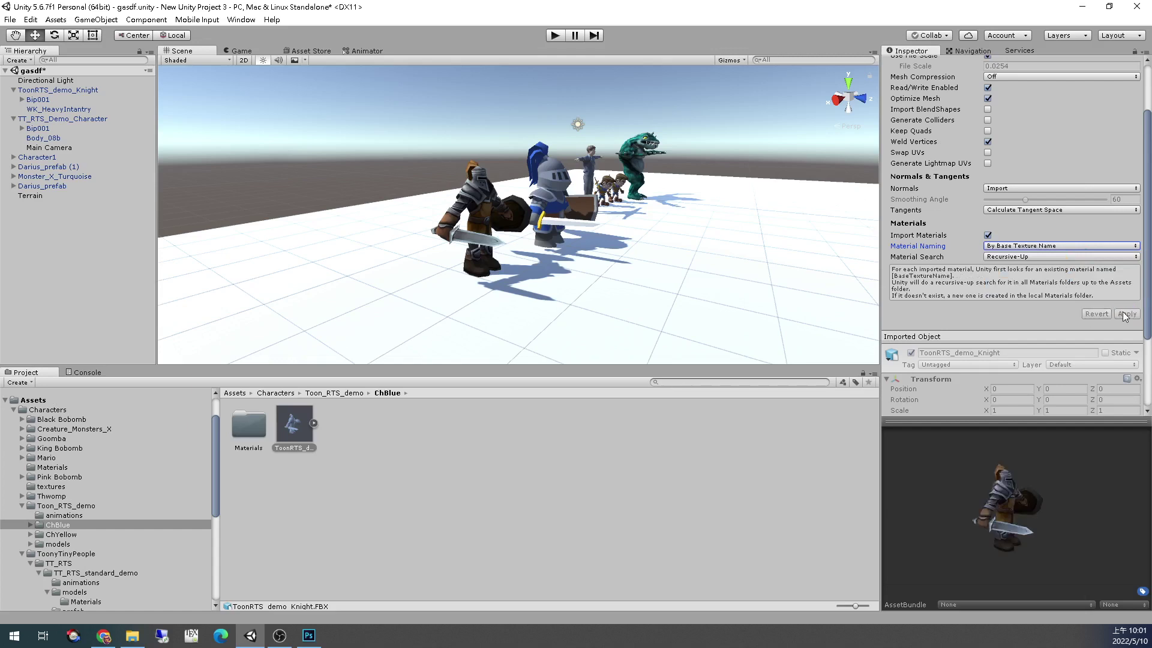
# Place the ChBlue knight in the scene and assign the blue DemoTexture image as the base texture of its DemoTexture material
pyautogui.moveTo(301, 430); pyautogui.dragTo(342, 324)
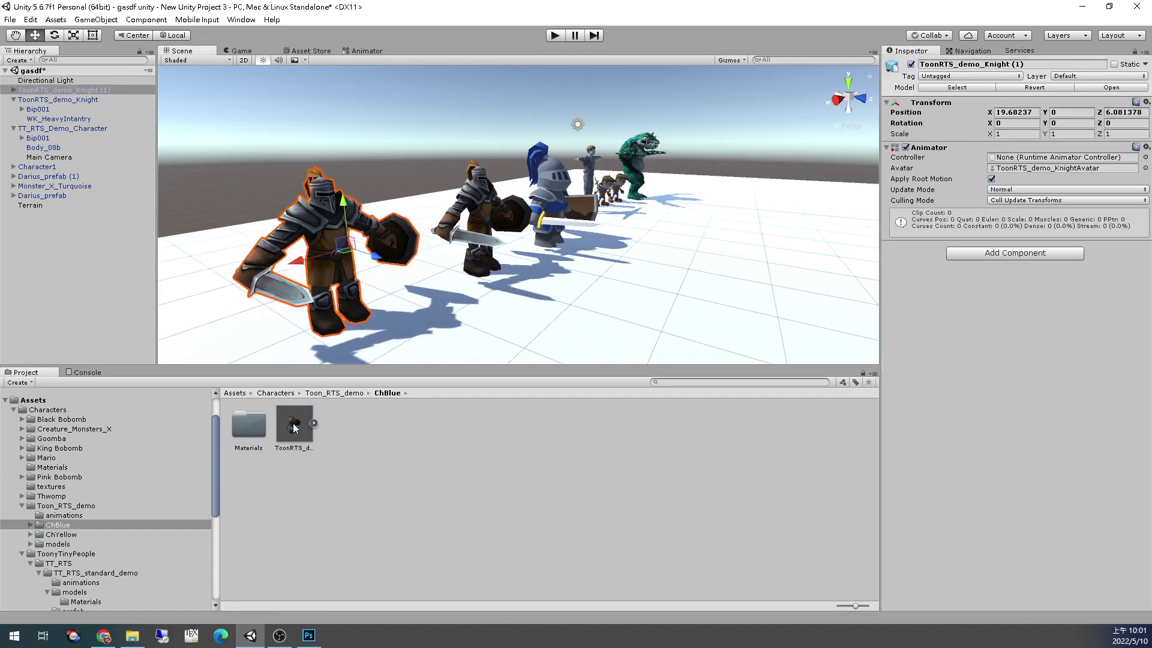
pyautogui.doubleClick(256, 429)
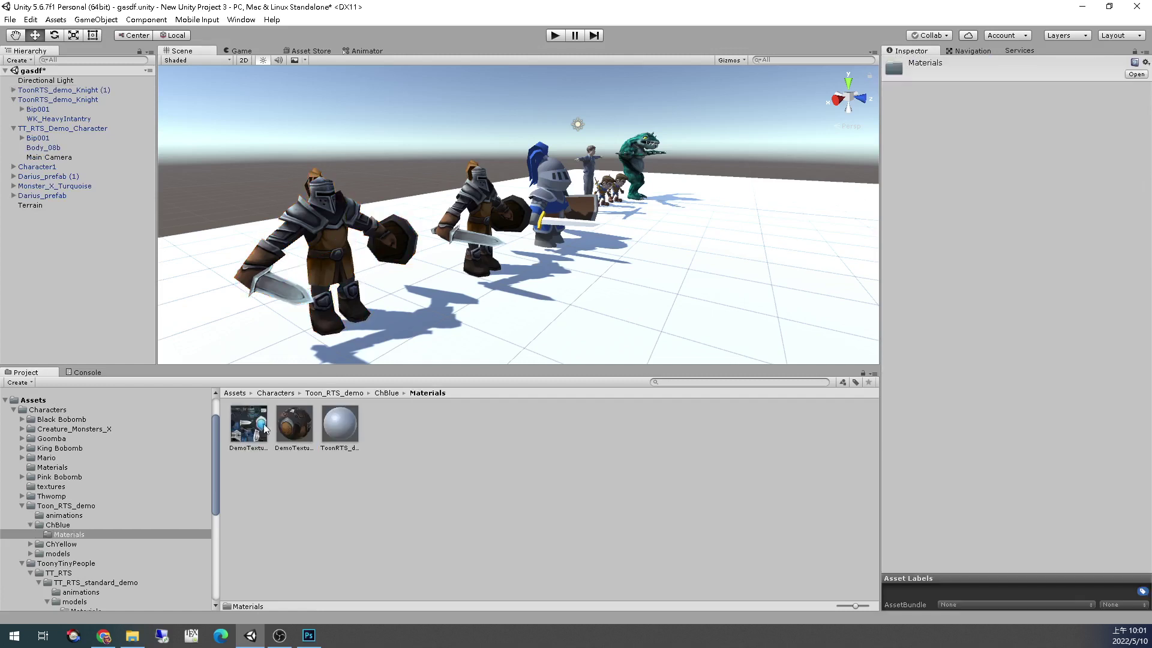
pyautogui.click(303, 429)
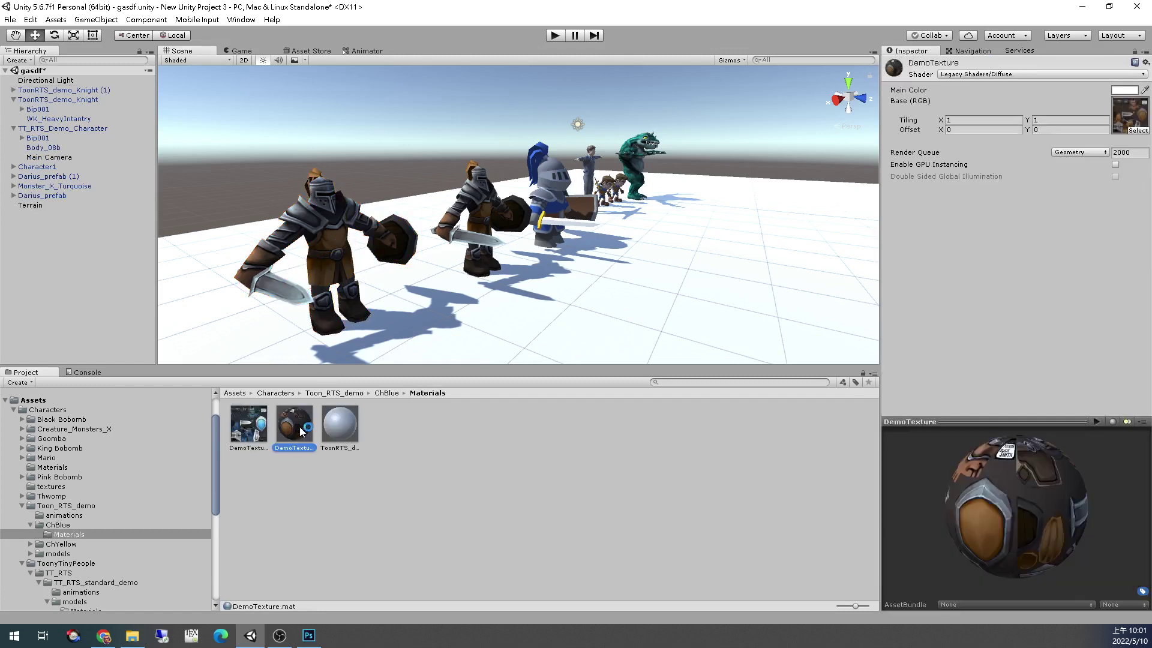
pyautogui.moveTo(258, 433); pyautogui.dragTo(340, 245)
pyautogui.moveTo(250, 437); pyautogui.dragTo(1130, 125)
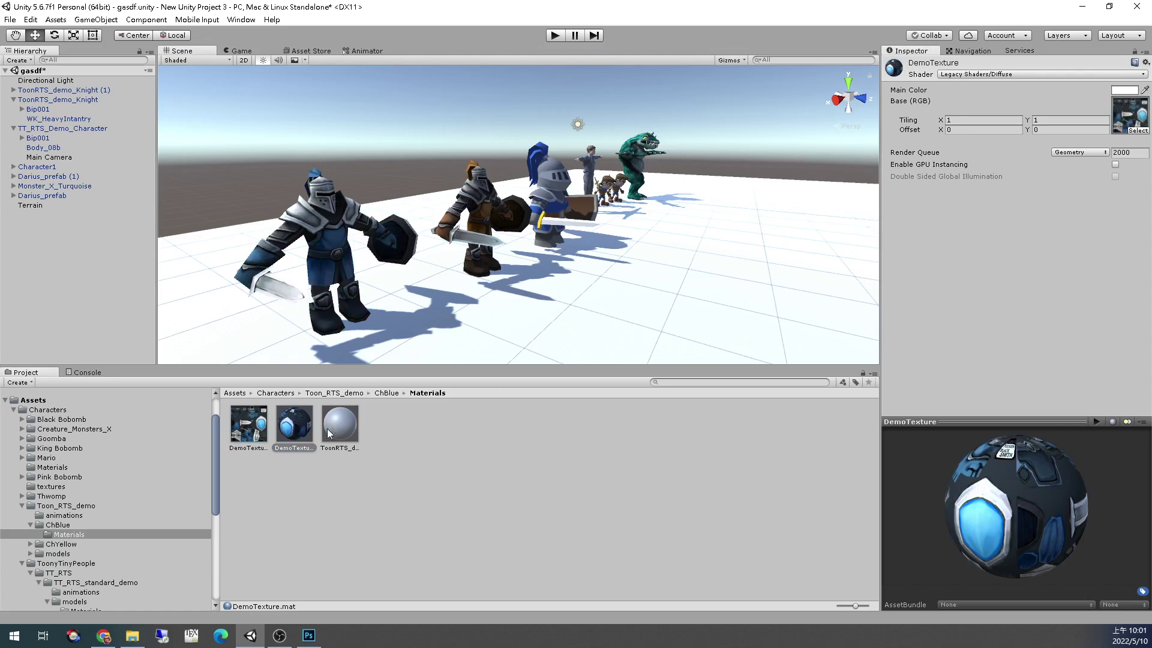
pyautogui.click(372, 466)
pyautogui.click(387, 393)
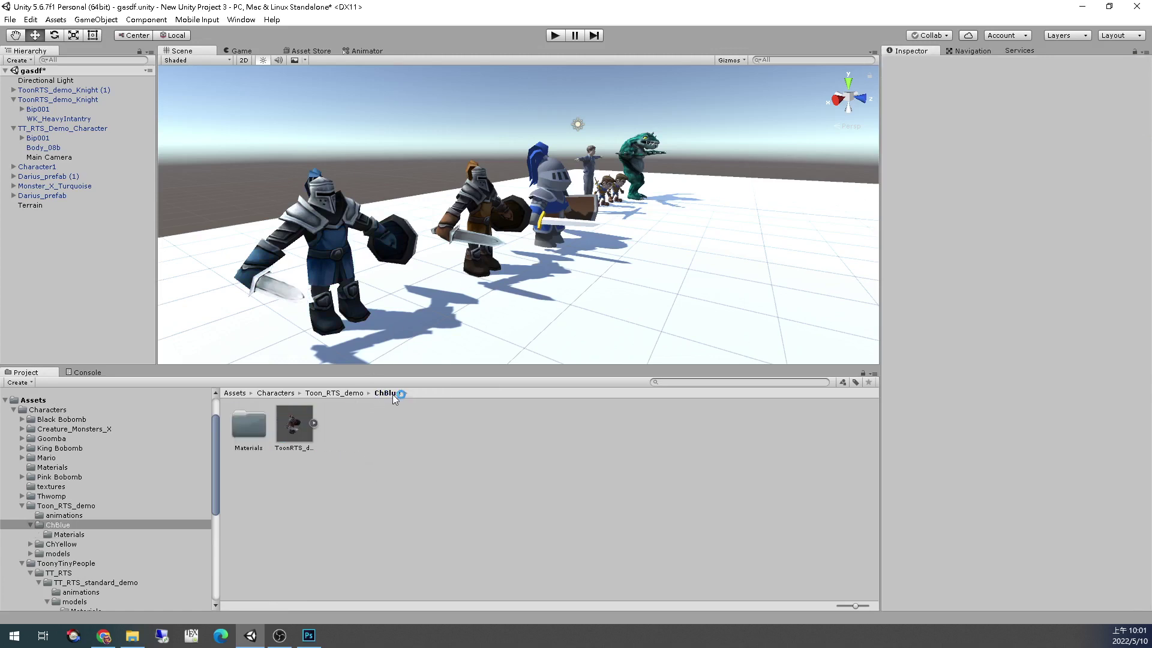
# Delete the blue knight from the scene and place a fresh copy of the ChBlue model beside the brown knight
pyautogui.click(293, 425)
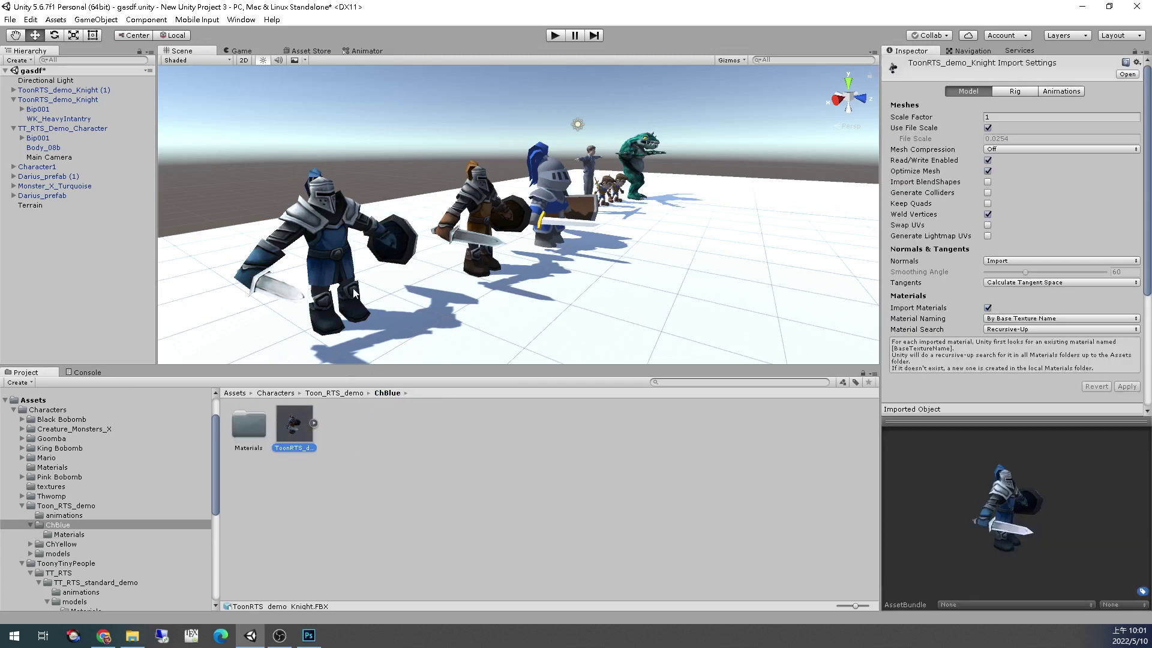
pyautogui.click(342, 273)
pyautogui.press('Delete')
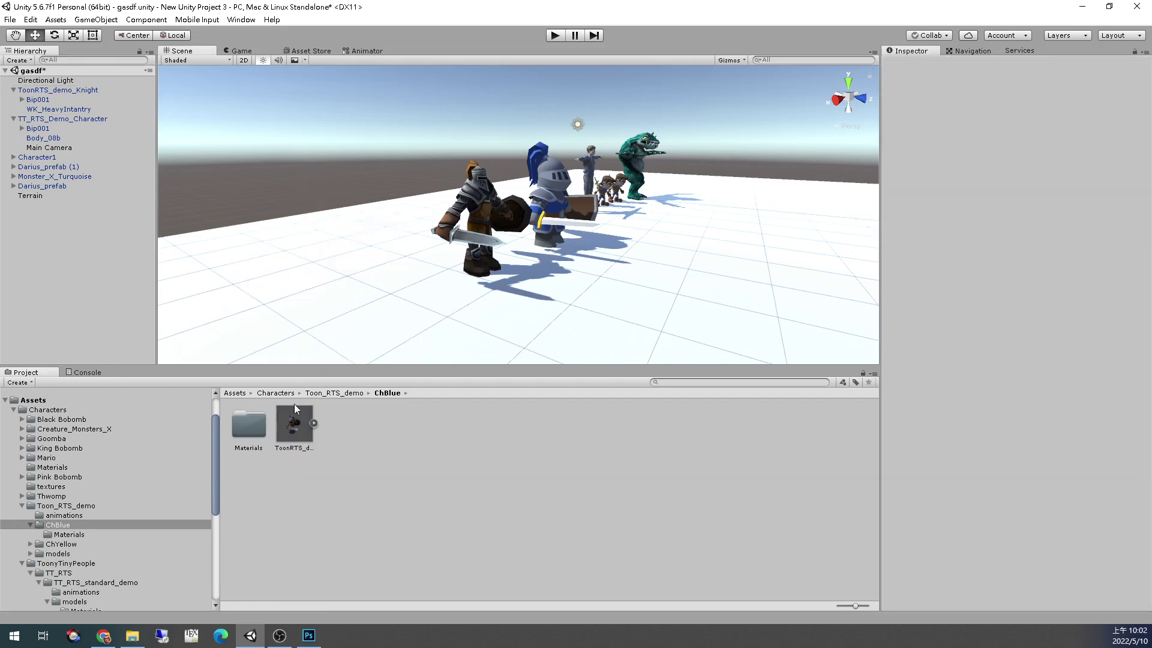
pyautogui.hotkey('ctrl', 'z')
pyautogui.click(408, 270)
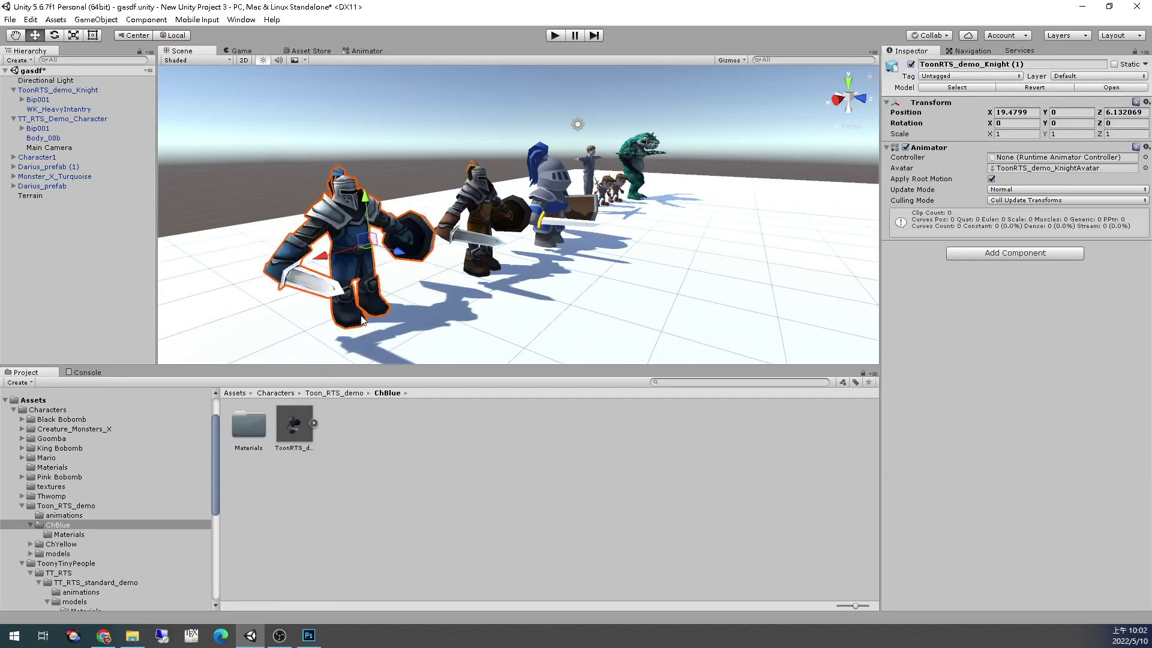
# Move the blue knight along the Z axis away from the brown knight, to a Z position of about 5.68
pyautogui.scroll(2, 408, 270)
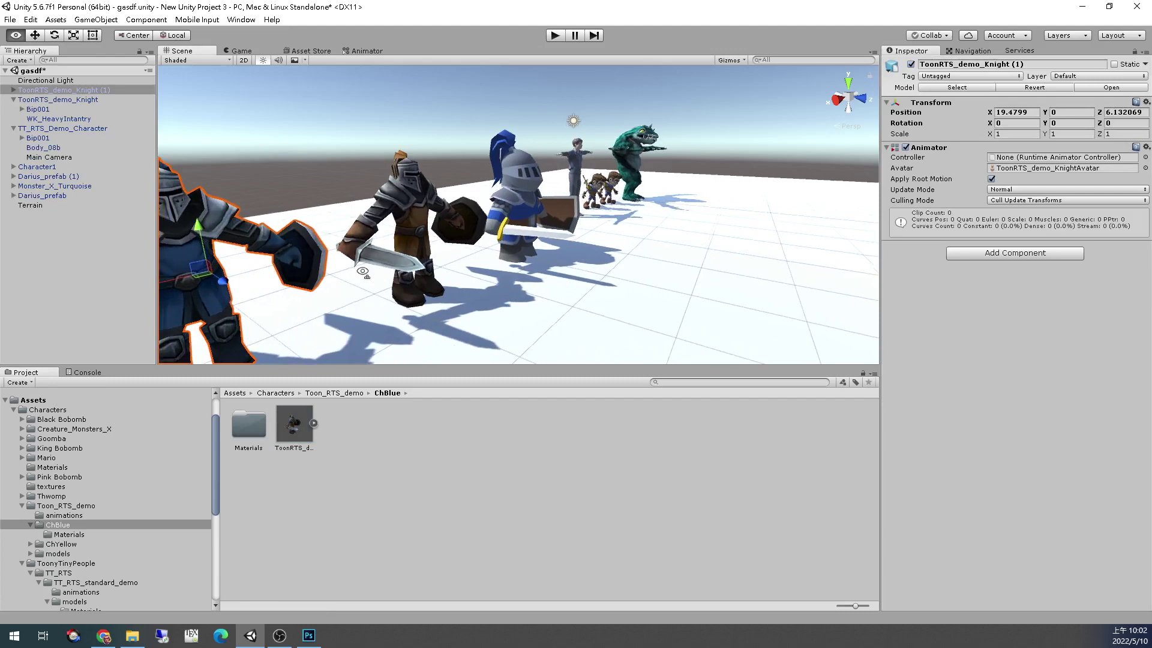
pyautogui.scroll(6, 362, 271)
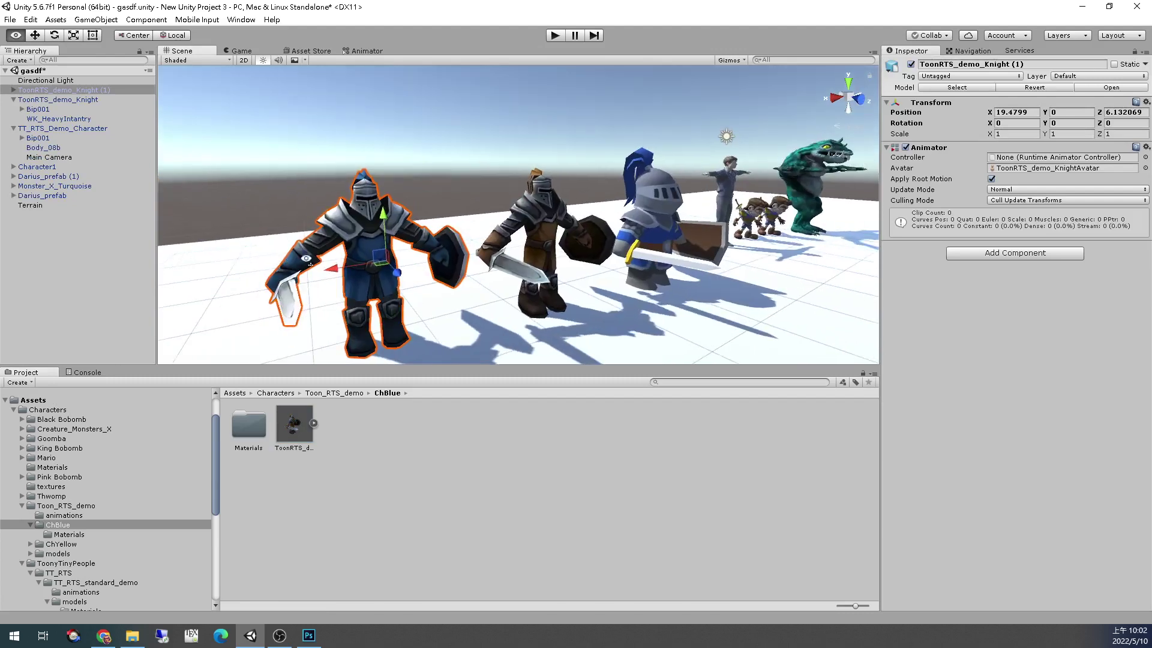
pyautogui.keyDown('alt'); pyautogui.moveTo(341, 250); pyautogui.dragTo(456, 264); pyautogui.keyUp('alt')
pyautogui.scroll(-2, 545, 252)
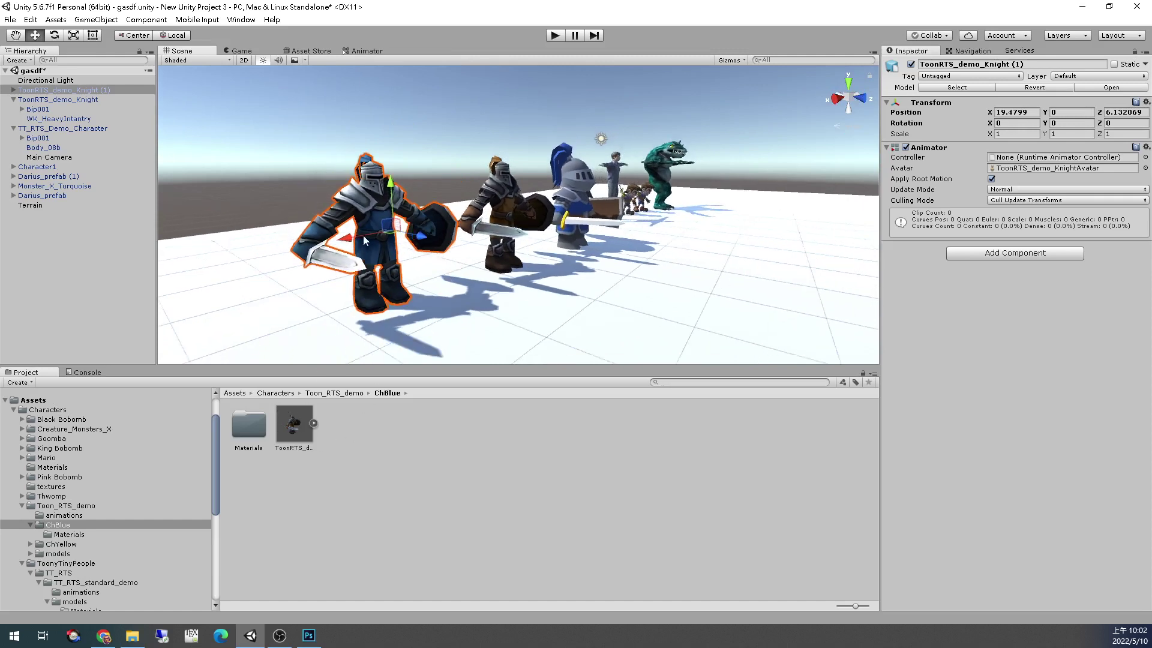
pyautogui.moveTo(406, 239); pyautogui.dragTo(387, 240)
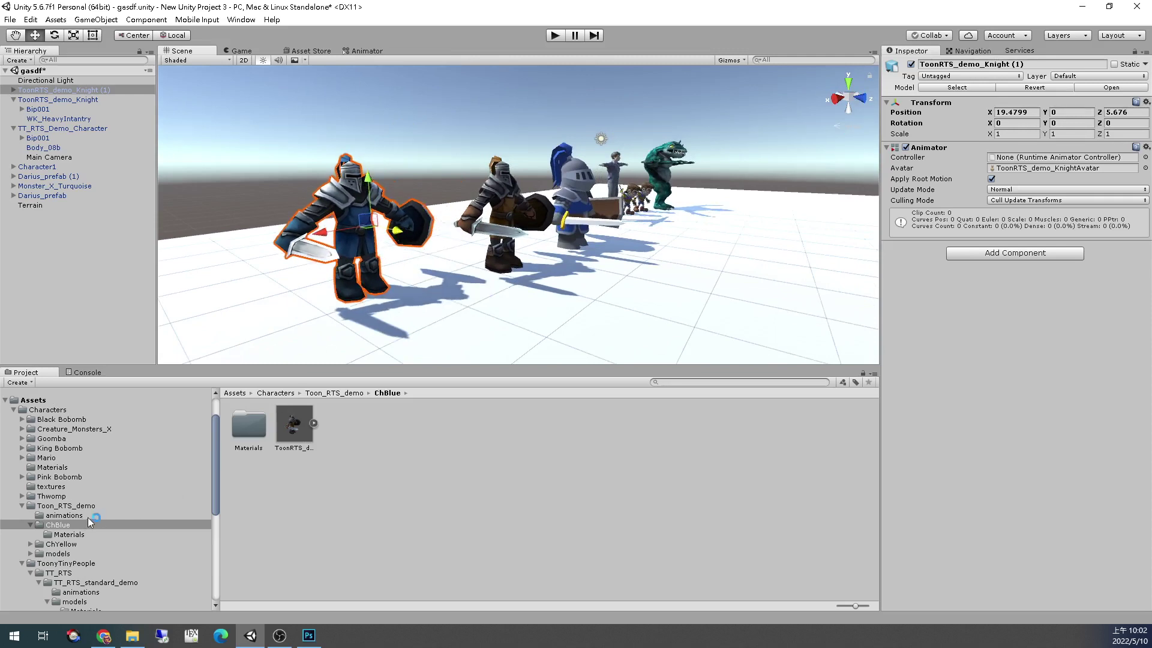
# Switch to File Explorer and browse to the Assets/Characters/Toon_RTS_demo folder of New Unity Project 3
pyautogui.click(55, 544)
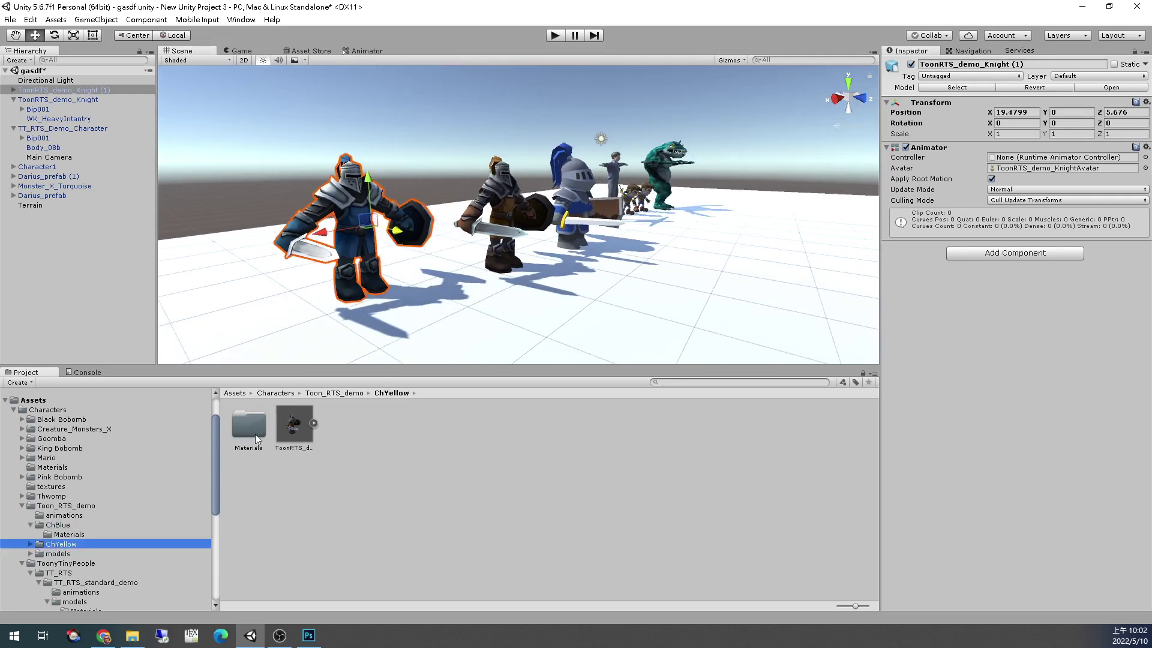
pyautogui.click(308, 635)
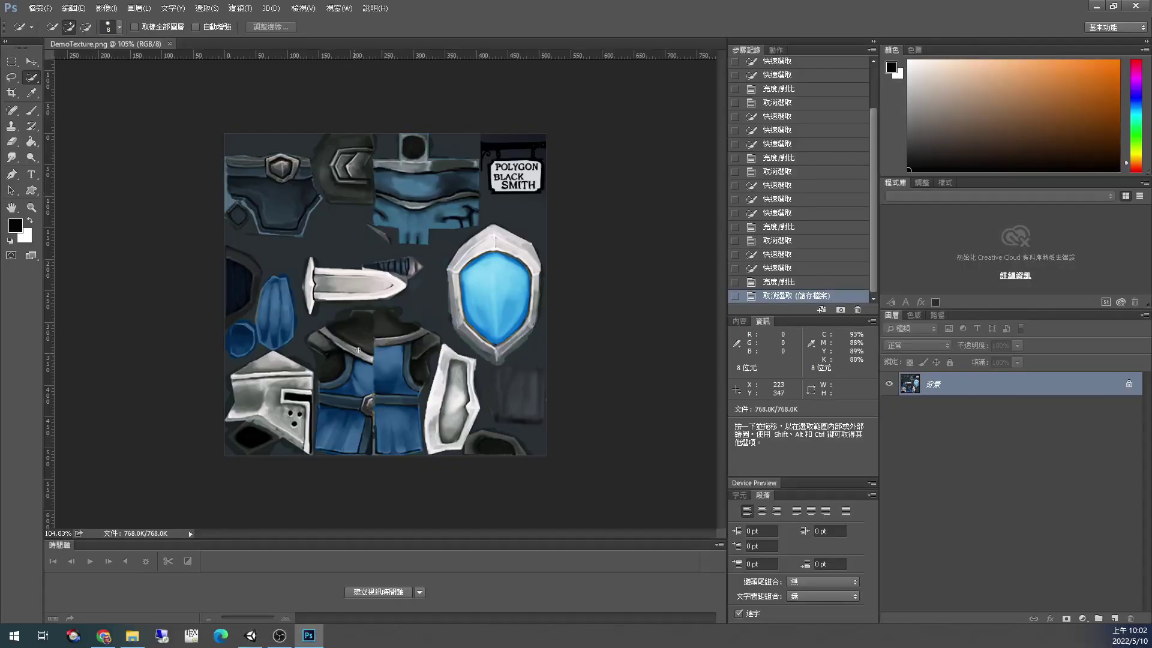
pyautogui.hotkey('alt', 'Tab')
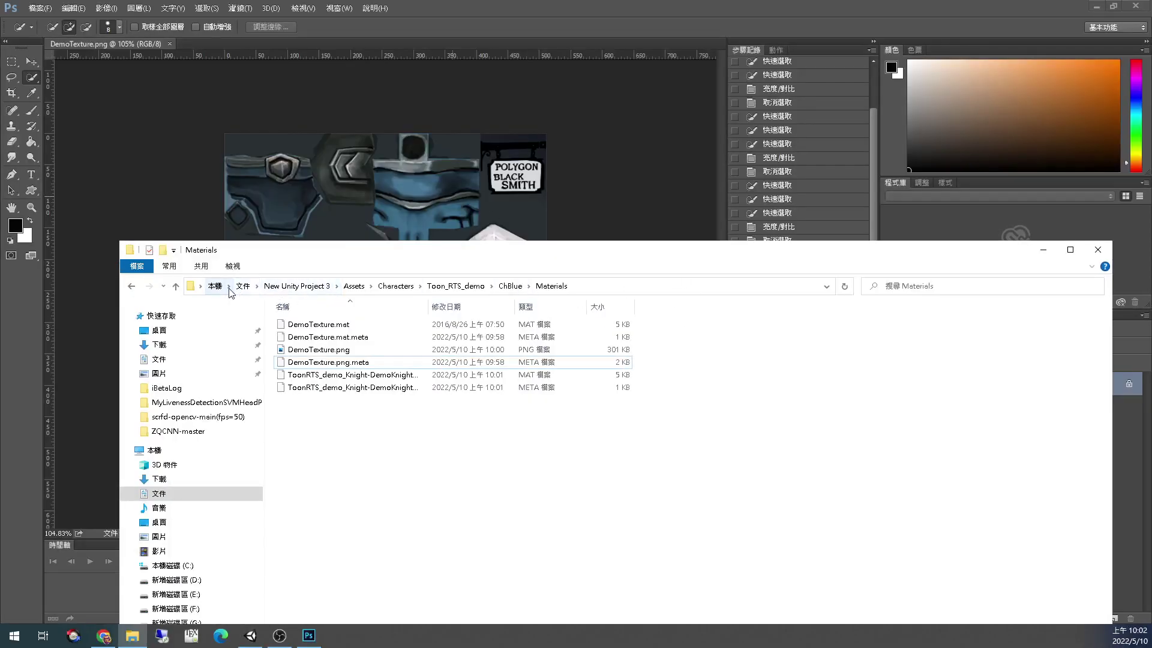
pyautogui.click(183, 364)
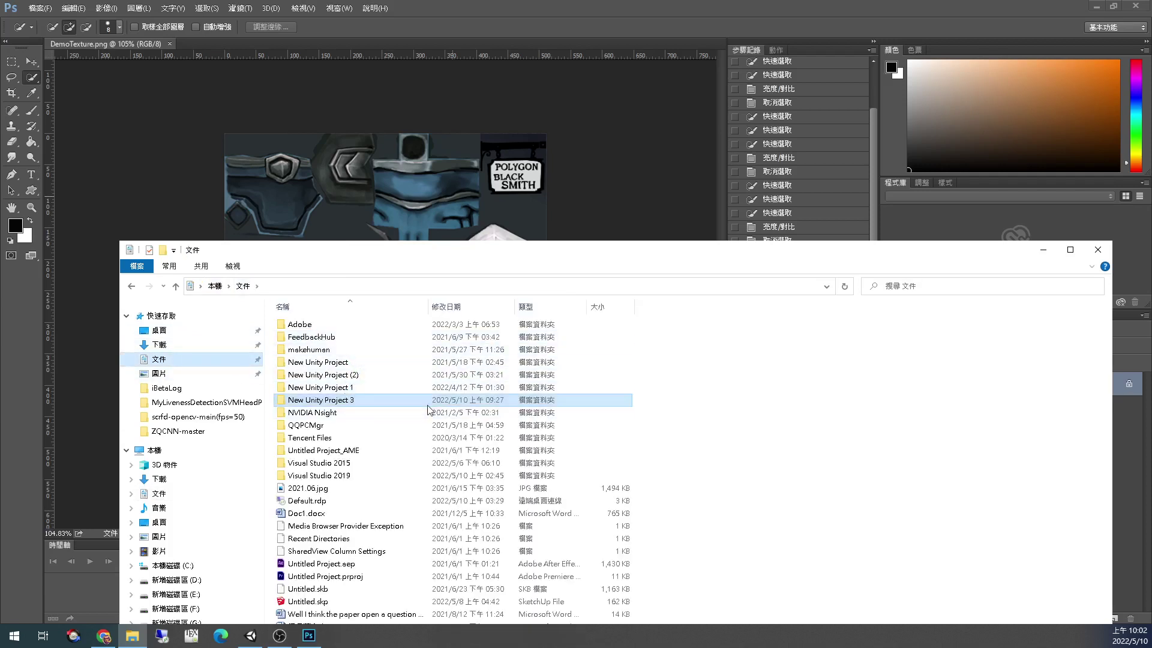
pyautogui.doubleClick(451, 403)
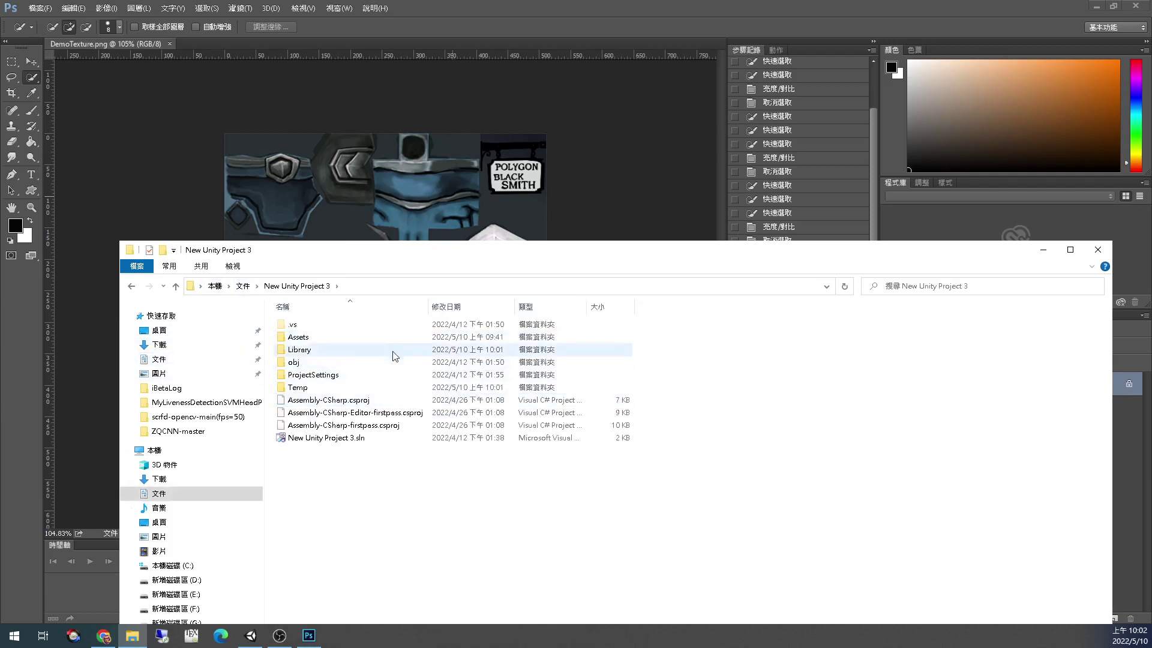
pyautogui.doubleClick(377, 339)
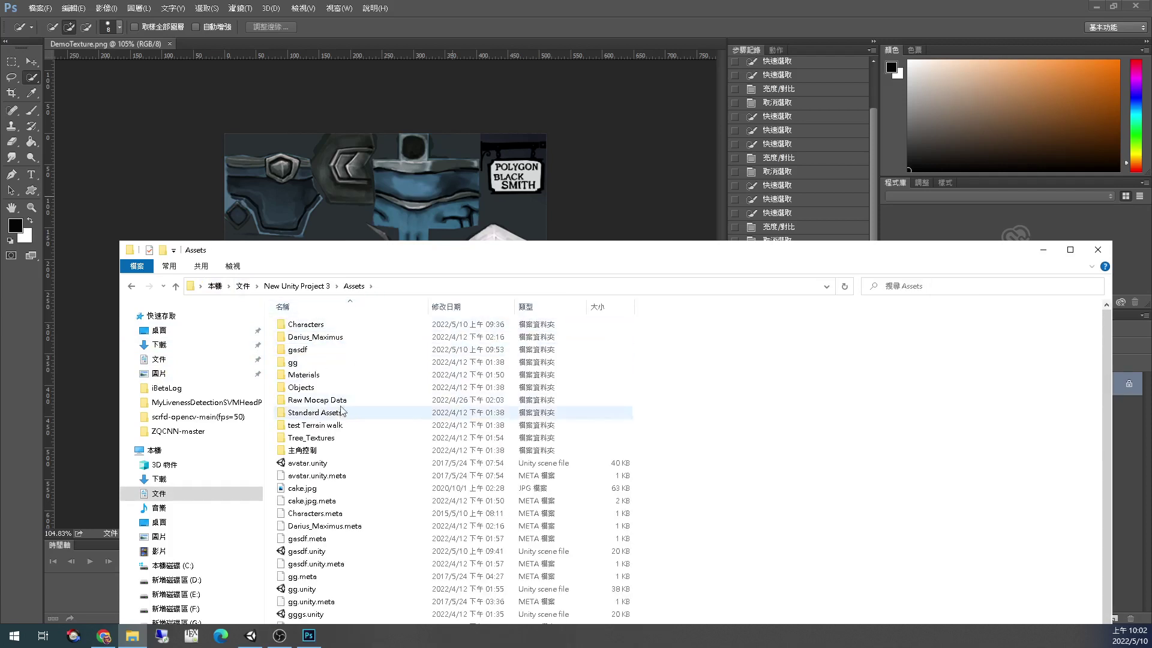
pyautogui.doubleClick(356, 329)
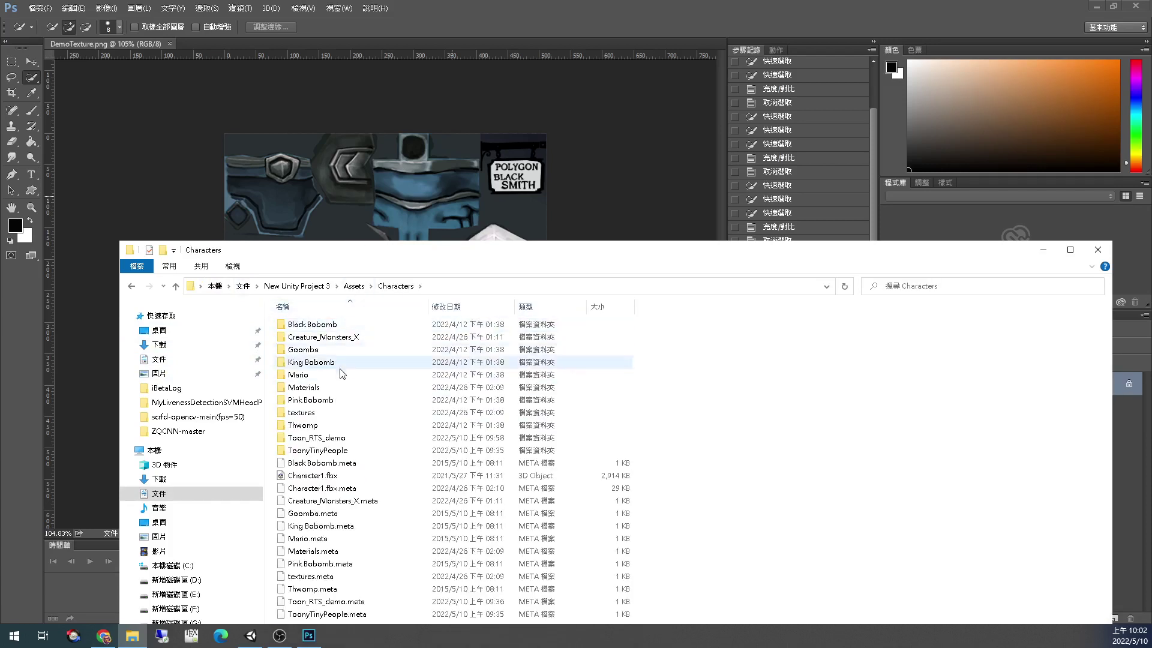
pyautogui.doubleClick(350, 444)
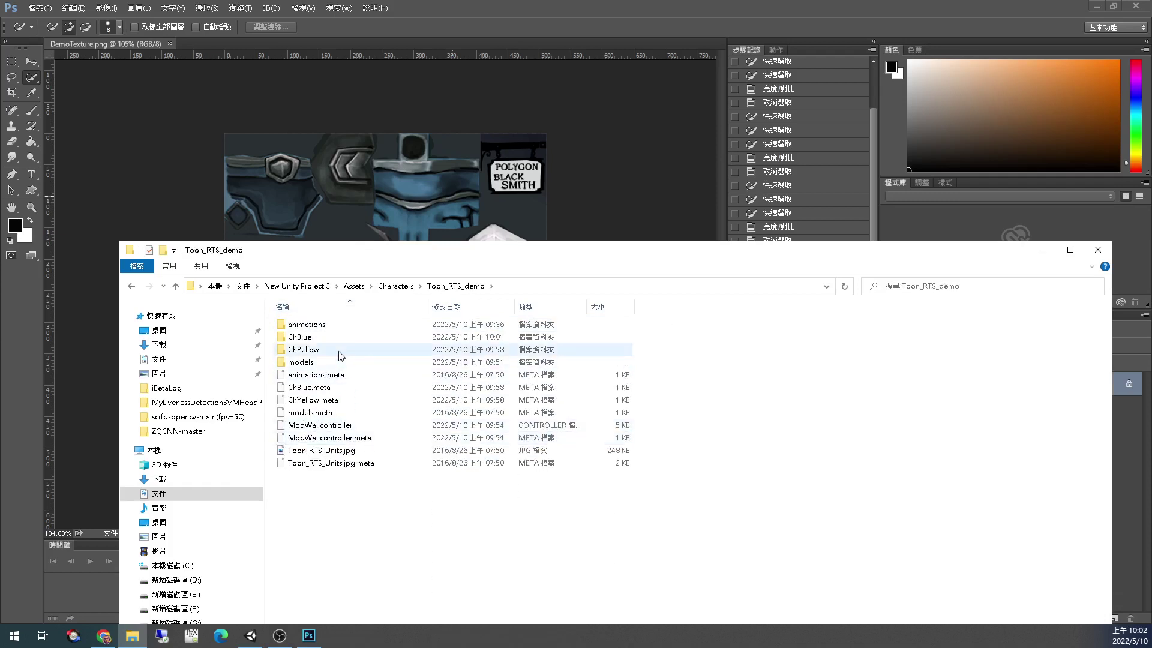
# Open DemoTexture.png from the ChYellow Materials folder in Photoshop as a separate document
pyautogui.doubleClick(338, 353)
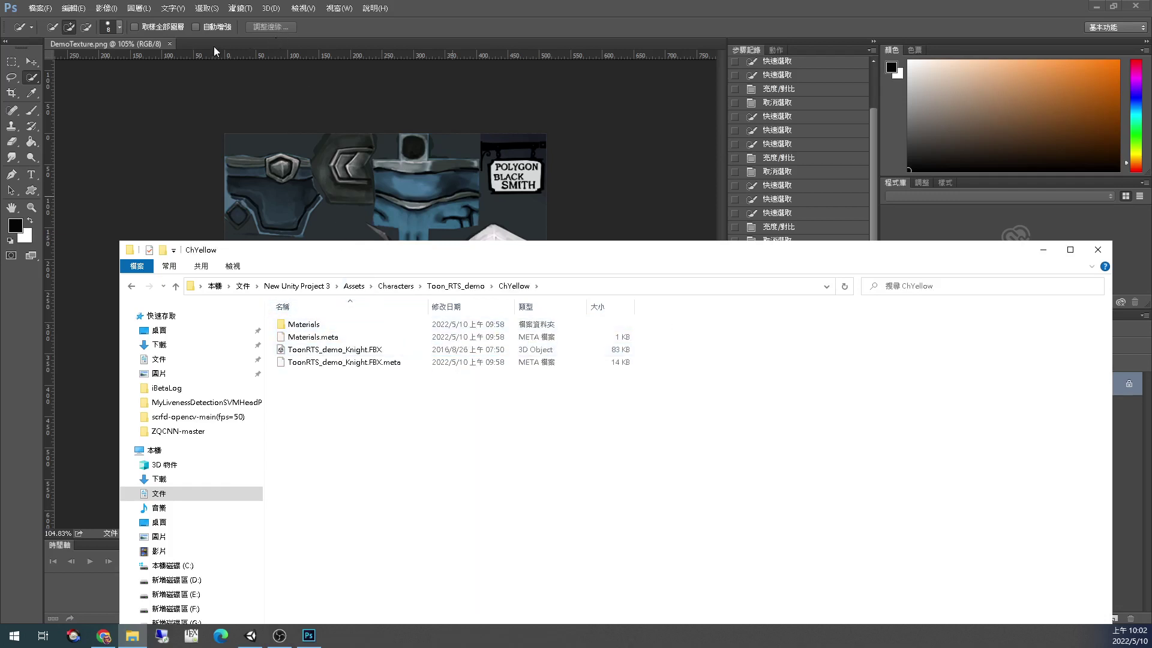
pyautogui.click(321, 328)
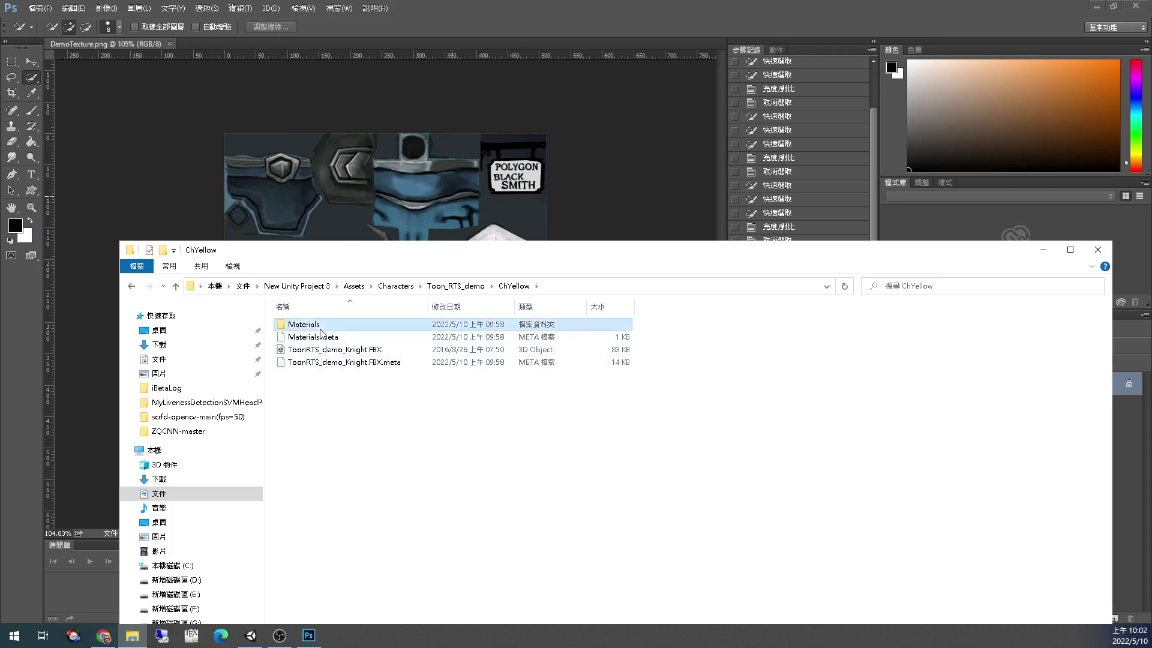
pyautogui.doubleClick(320, 328)
pyautogui.moveTo(327, 350); pyautogui.dragTo(274, 44)
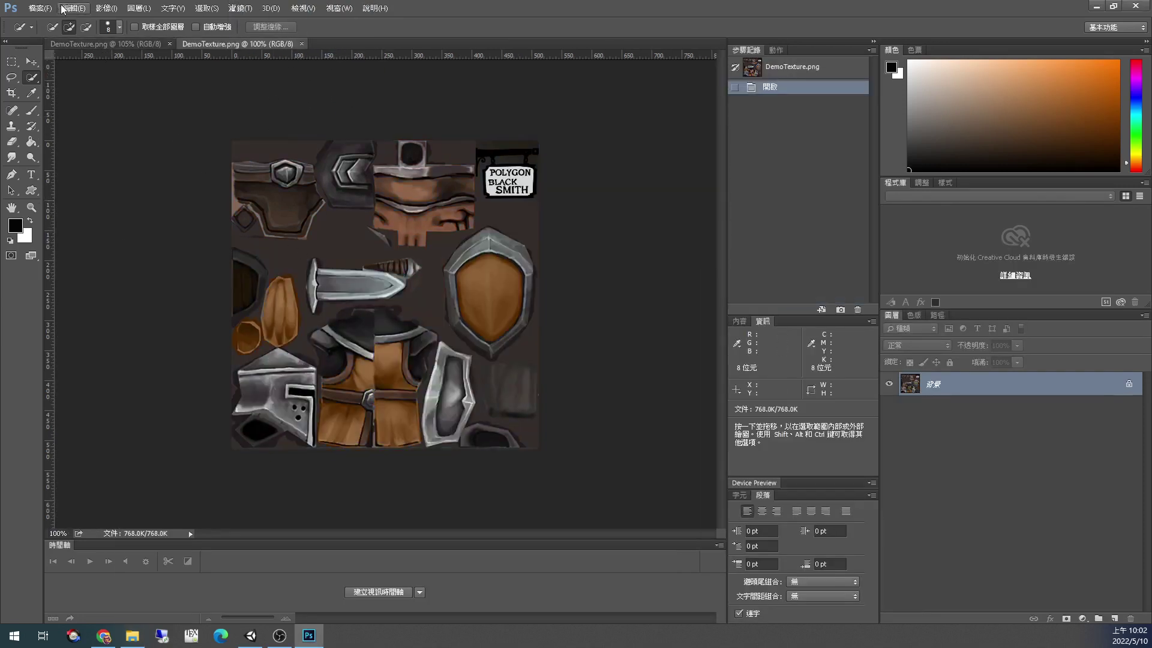
# Try a Hue/Saturation adjustment on DemoTexture.png with hue +19, saturation +40 and lightness -5
pyautogui.click(105, 9)
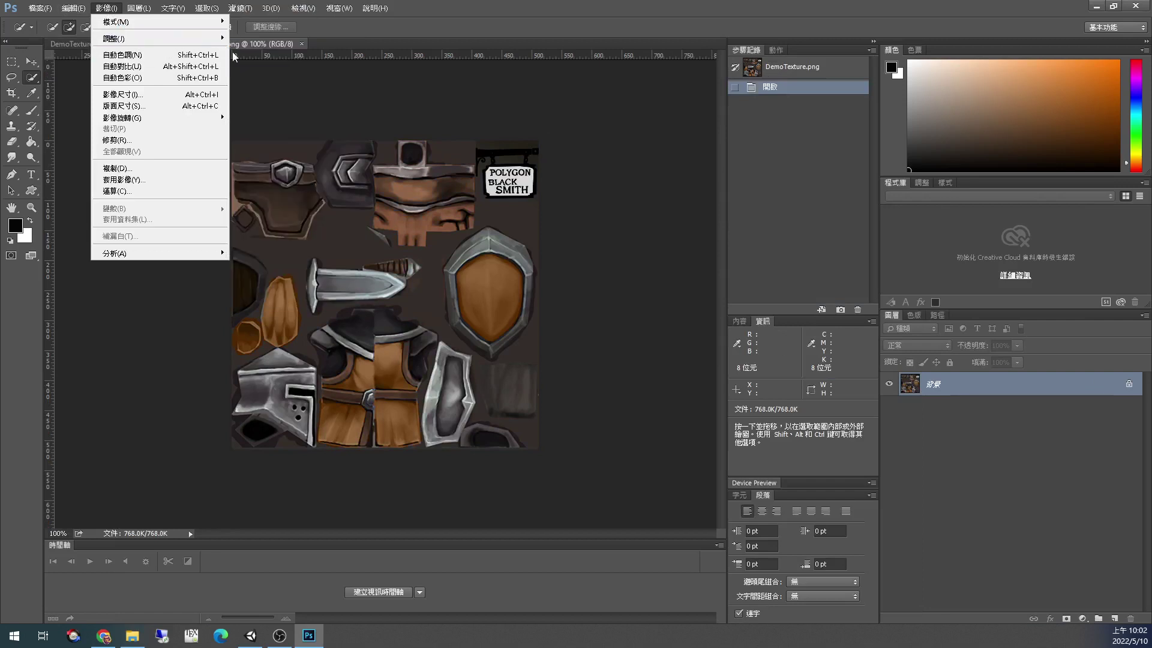
pyautogui.moveTo(210, 38)
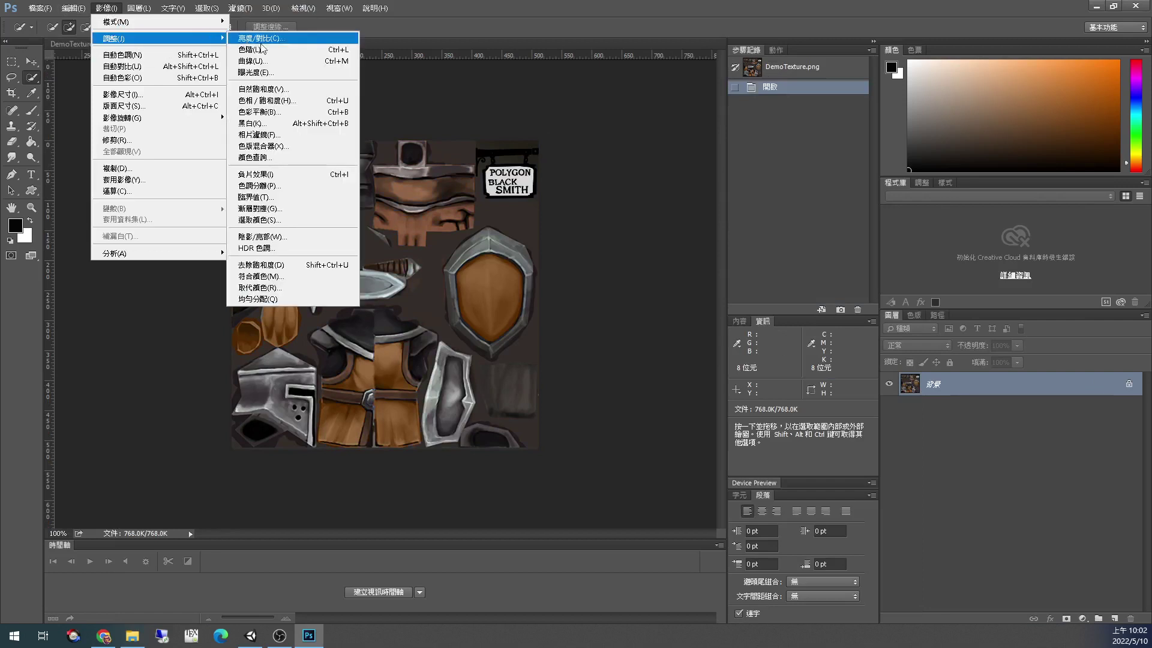
pyautogui.click(294, 106)
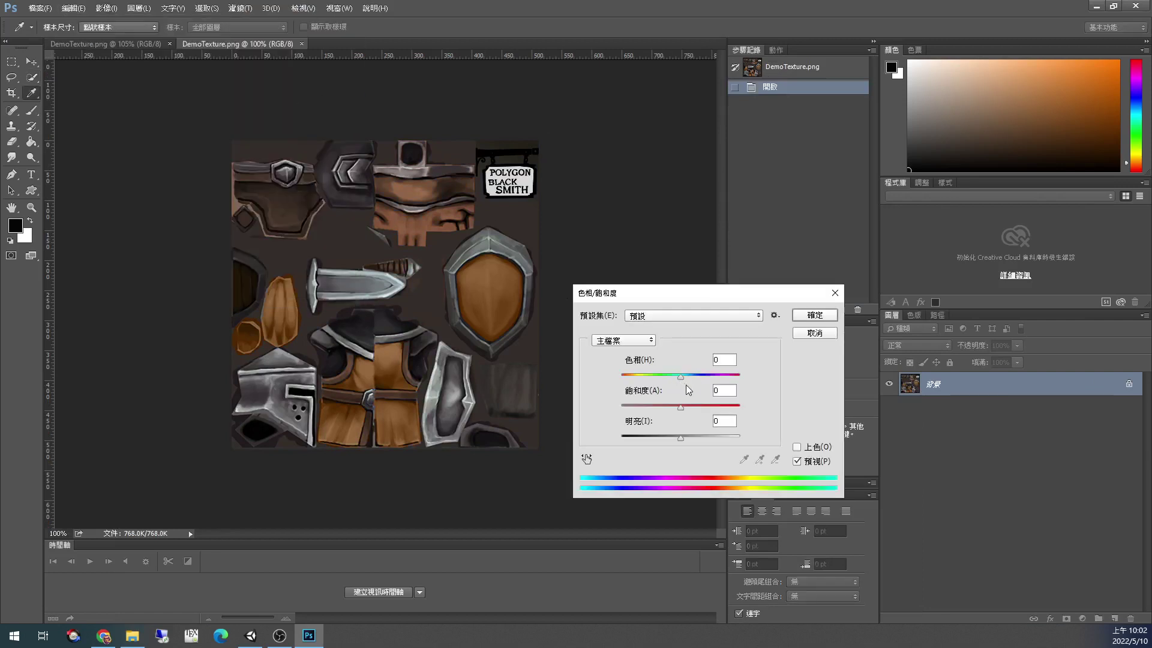
pyautogui.moveTo(680, 377); pyautogui.dragTo(677, 439)
pyautogui.moveTo(698, 377)
pyautogui.mouseDown()
pyautogui.moveTo(711, 379)
pyautogui.moveTo(694, 379)
pyautogui.mouseUp()
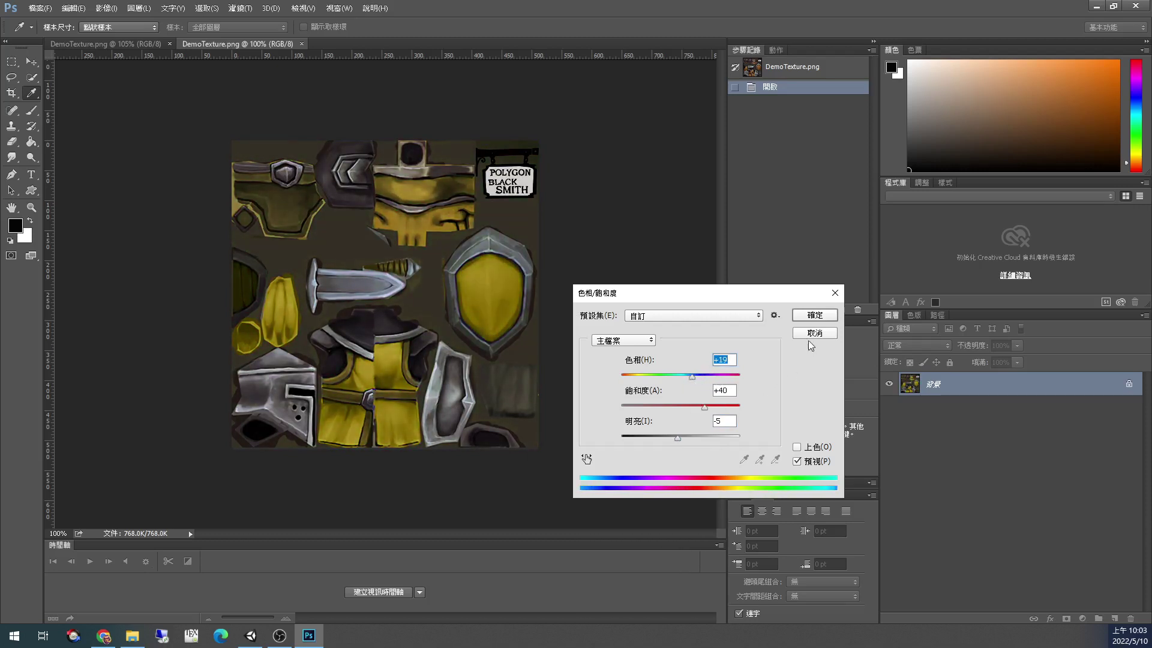
pyautogui.click(811, 334)
# Try a midtone Color Balance adjustment on the texture with levels of -89, -17 and -100
pyautogui.click(105, 10)
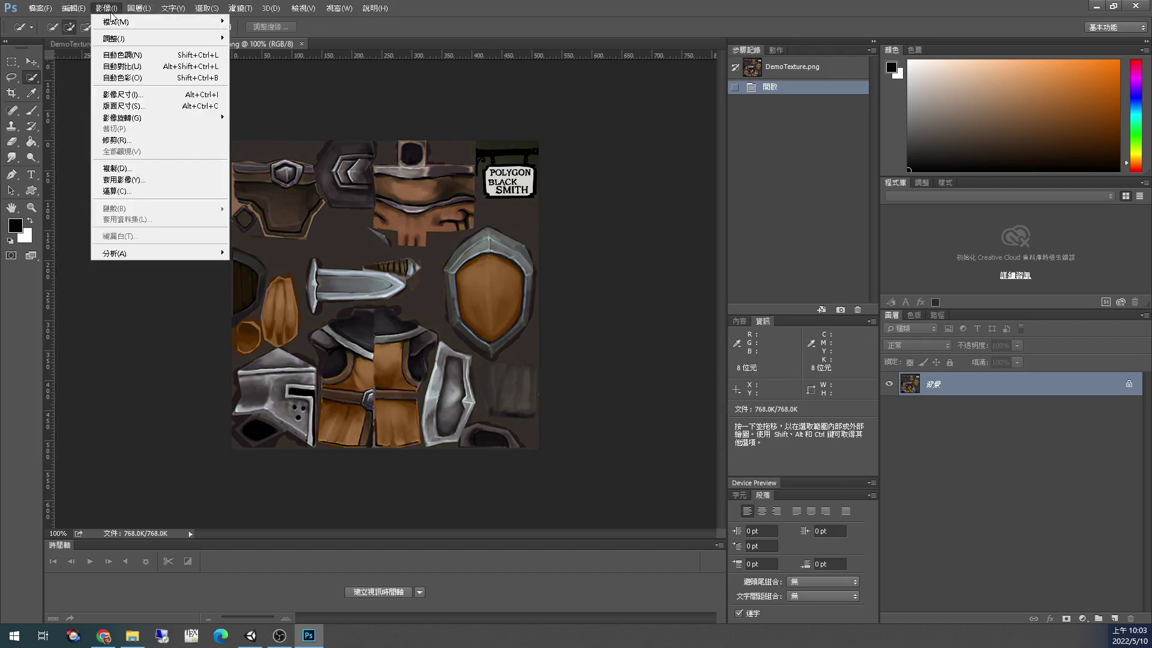
pyautogui.moveTo(219, 39)
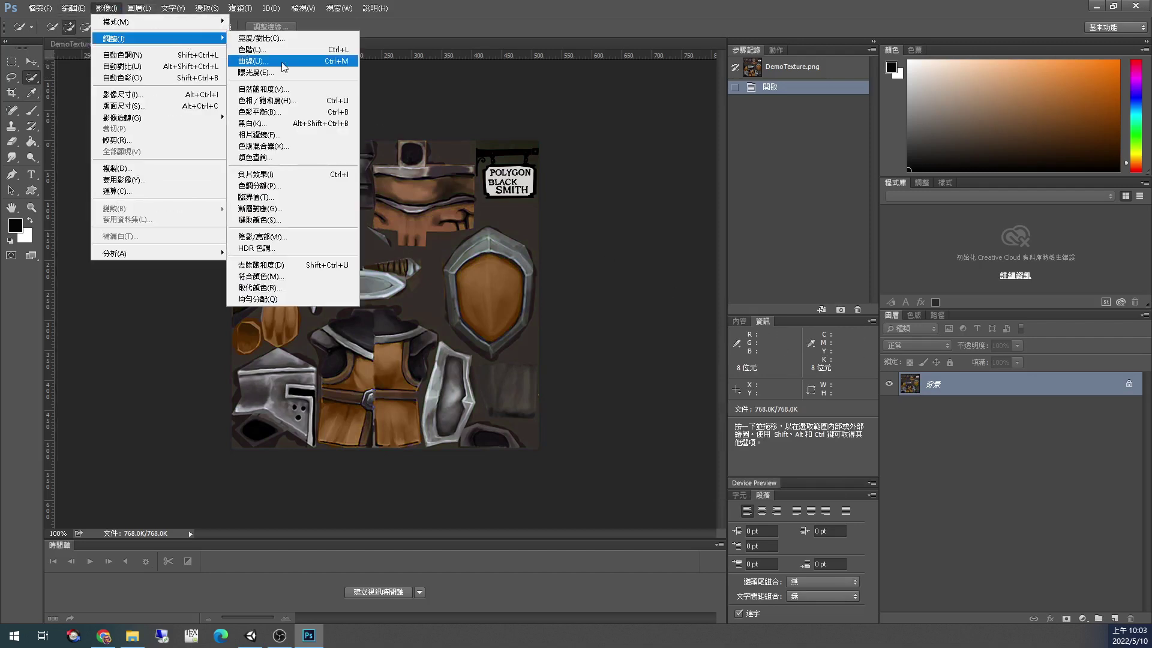
pyautogui.click(258, 111)
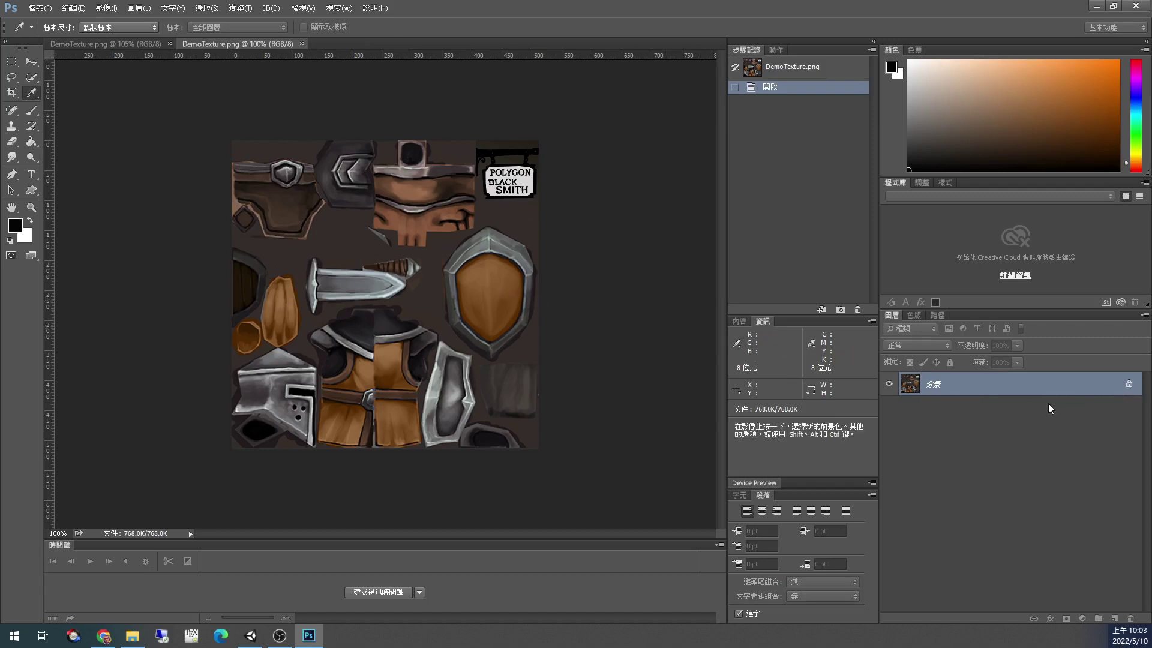
pyautogui.hotkey('ctrl', 'b')
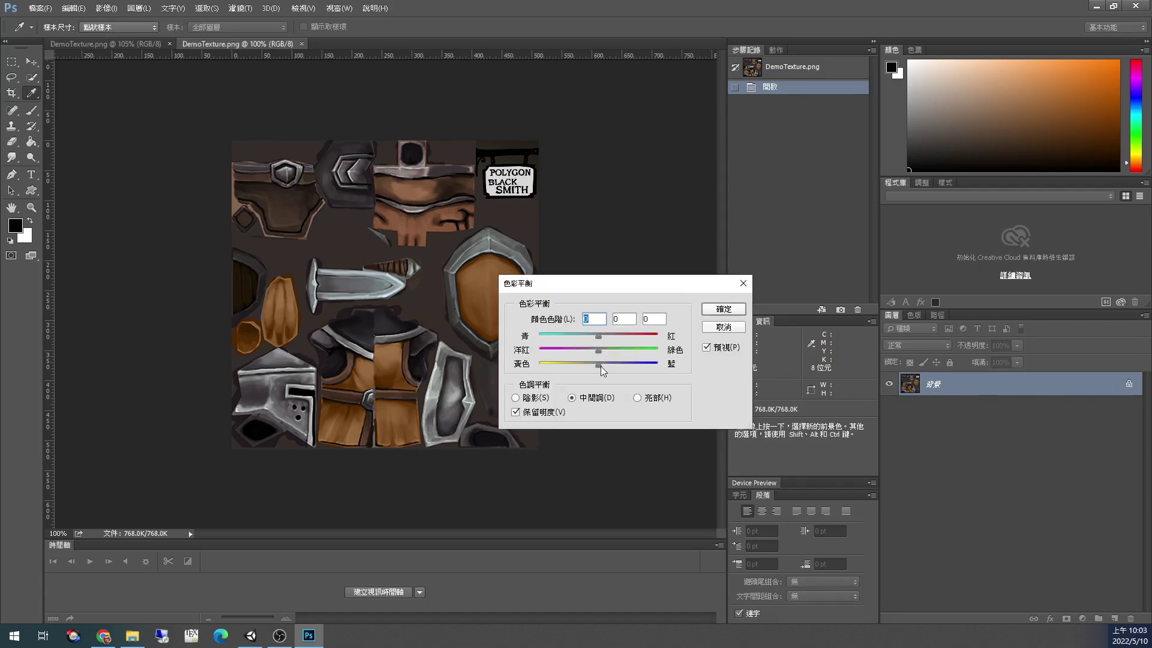
pyautogui.moveTo(598, 365); pyautogui.dragTo(495, 354)
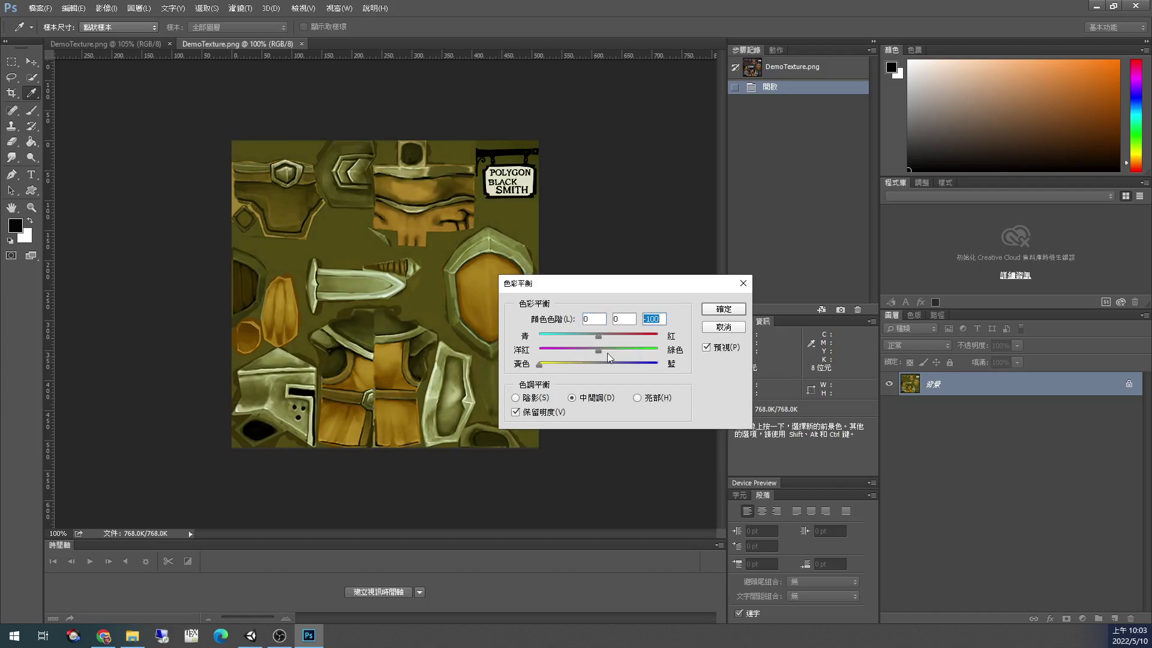
pyautogui.moveTo(598, 350)
pyautogui.mouseDown()
pyautogui.moveTo(568, 348)
pyautogui.moveTo(659, 349)
pyautogui.moveTo(561, 347)
pyautogui.moveTo(654, 339)
pyautogui.moveTo(553, 334)
pyautogui.mouseUp()
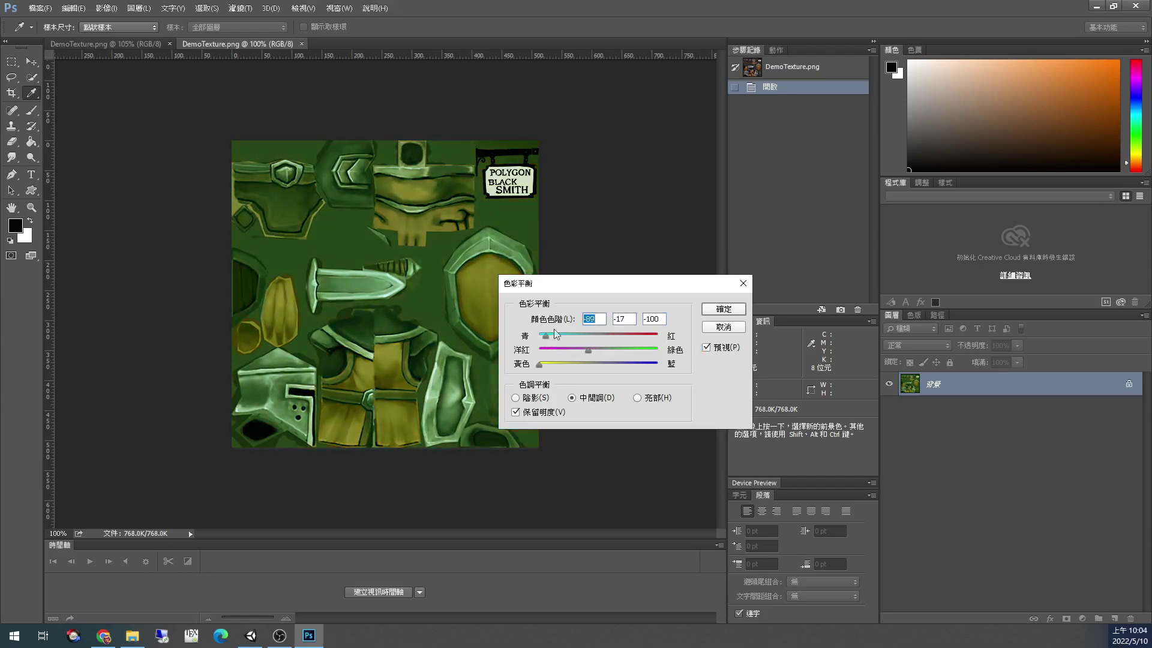
pyautogui.press('Escape')
pyautogui.press('w')
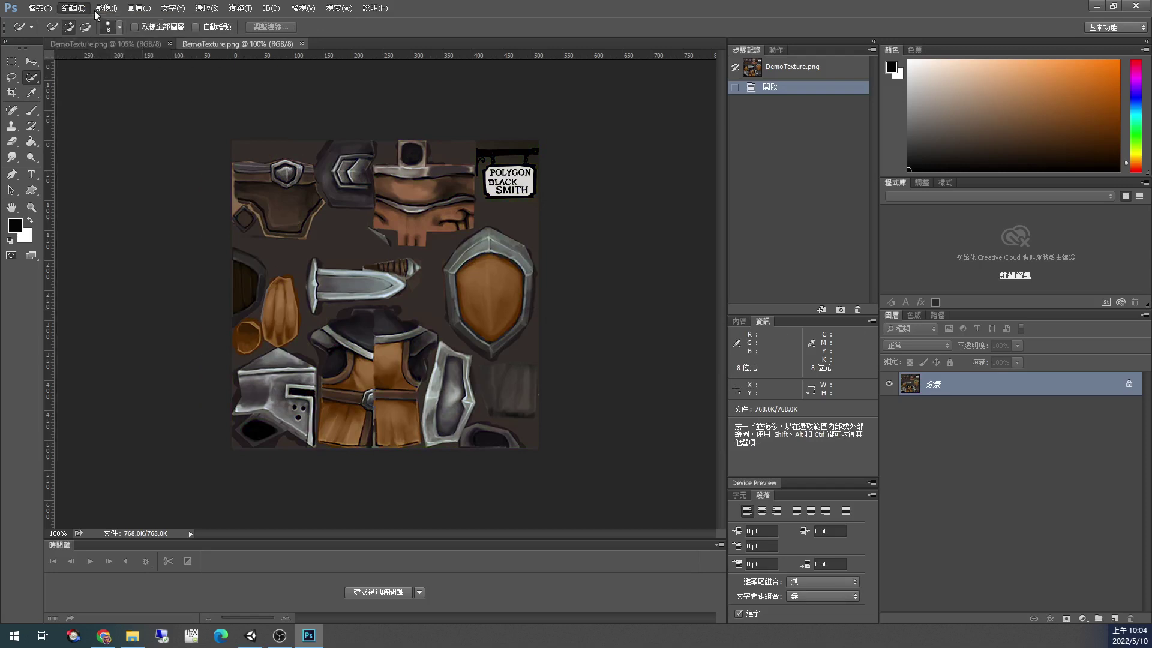
# Shift the texture to a vivid yellow-green with Hue/Saturation, using saturation +68 and lightness -5
pyautogui.click(106, 8)
pyautogui.moveTo(129, 41)
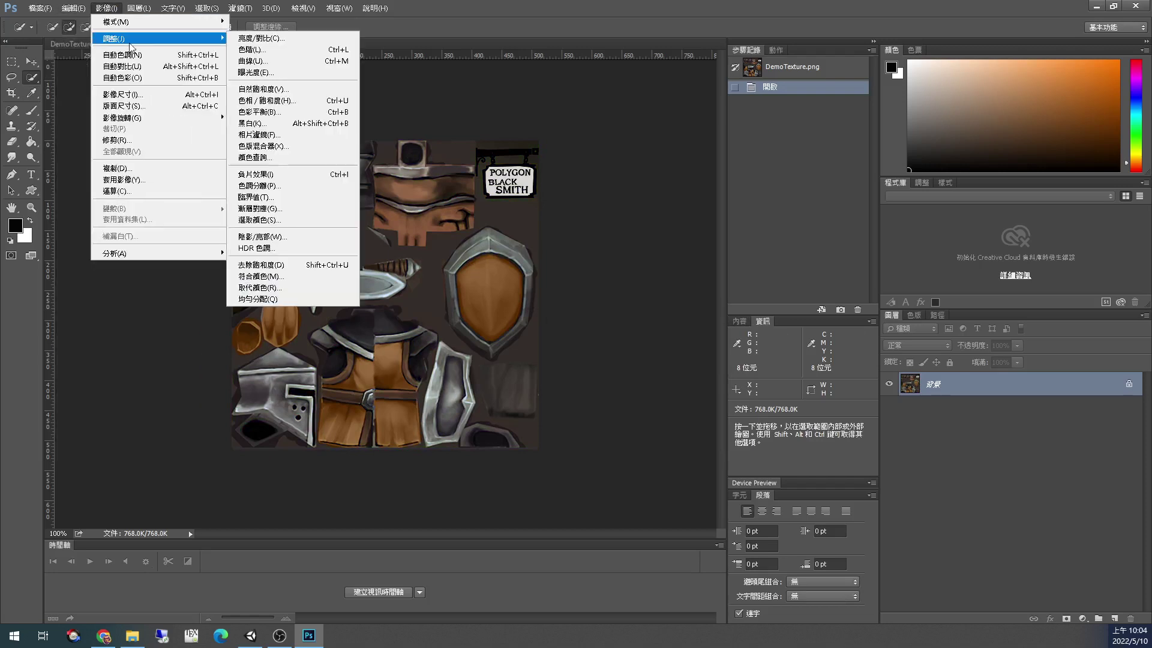
pyautogui.click(267, 100)
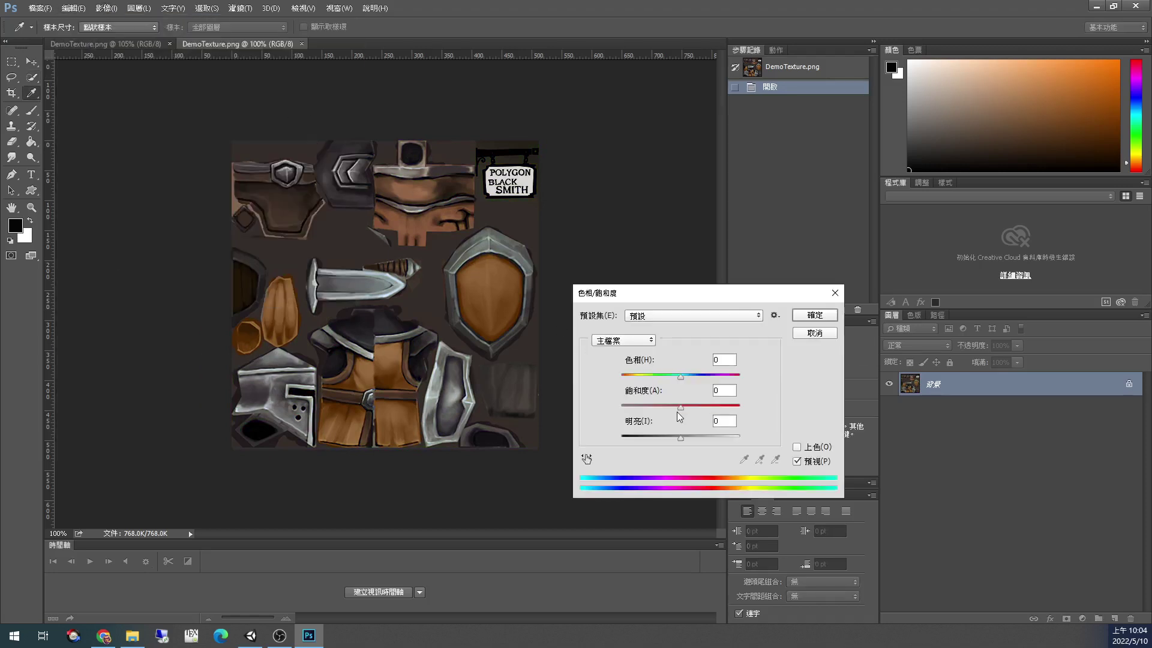
pyautogui.moveTo(678, 408); pyautogui.dragTo(701, 378)
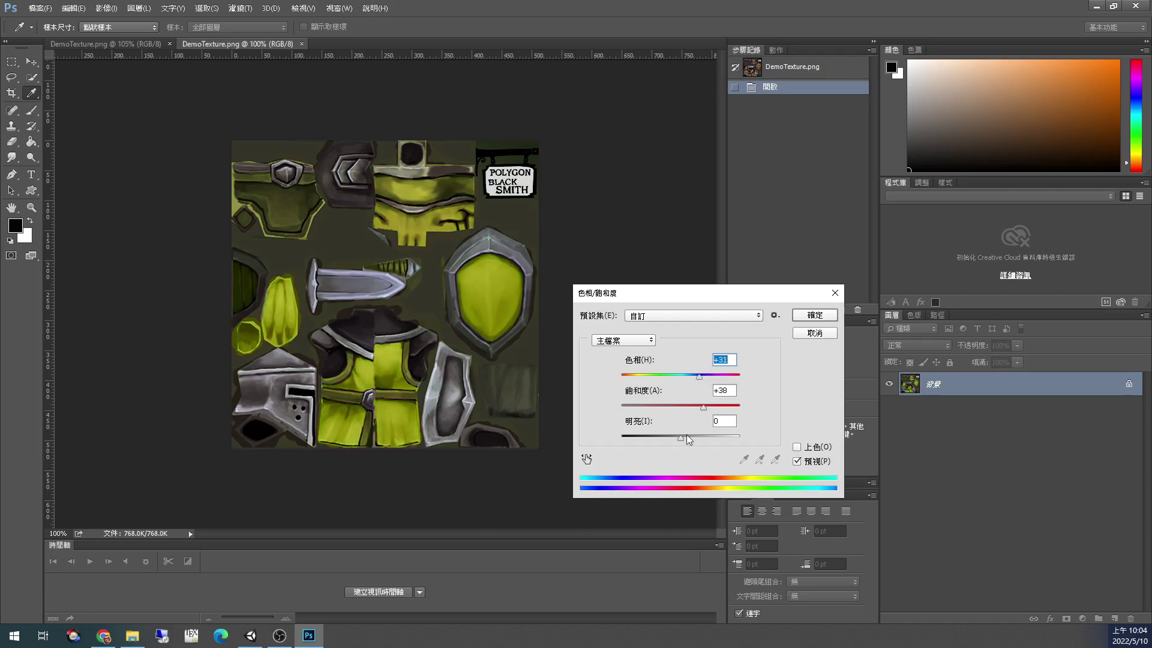
pyautogui.moveTo(678, 437); pyautogui.dragTo(721, 409)
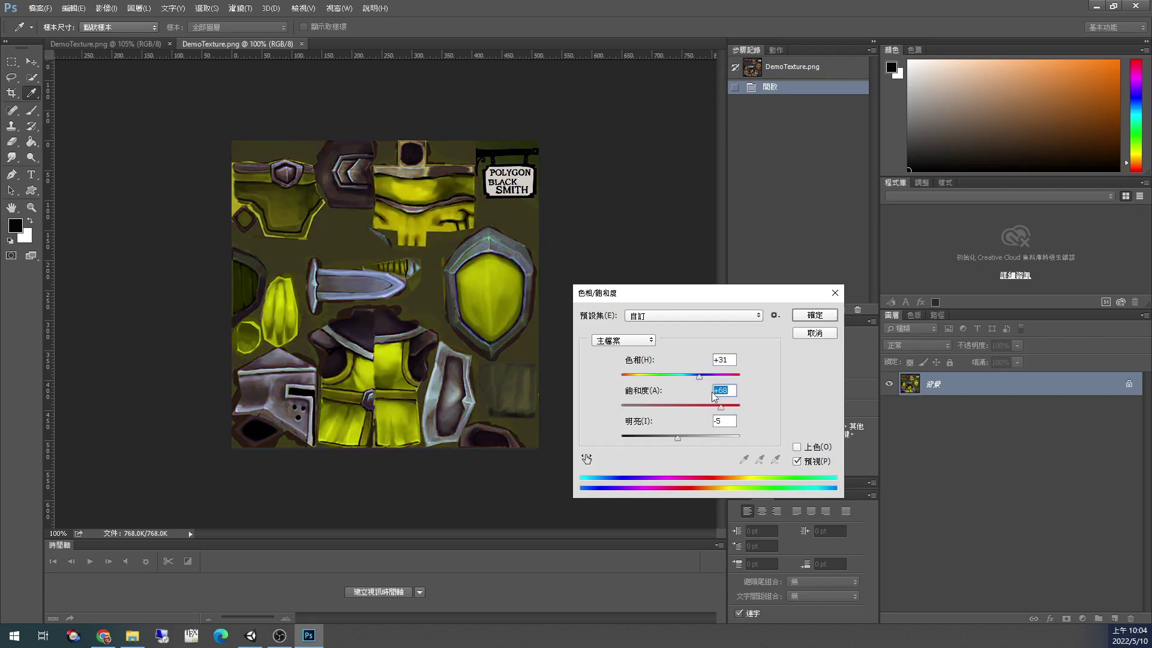
pyautogui.moveTo(700, 376)
pyautogui.mouseDown()
pyautogui.moveTo(690, 378)
pyautogui.moveTo(709, 381)
pyautogui.mouseUp()
pyautogui.click(813, 315)
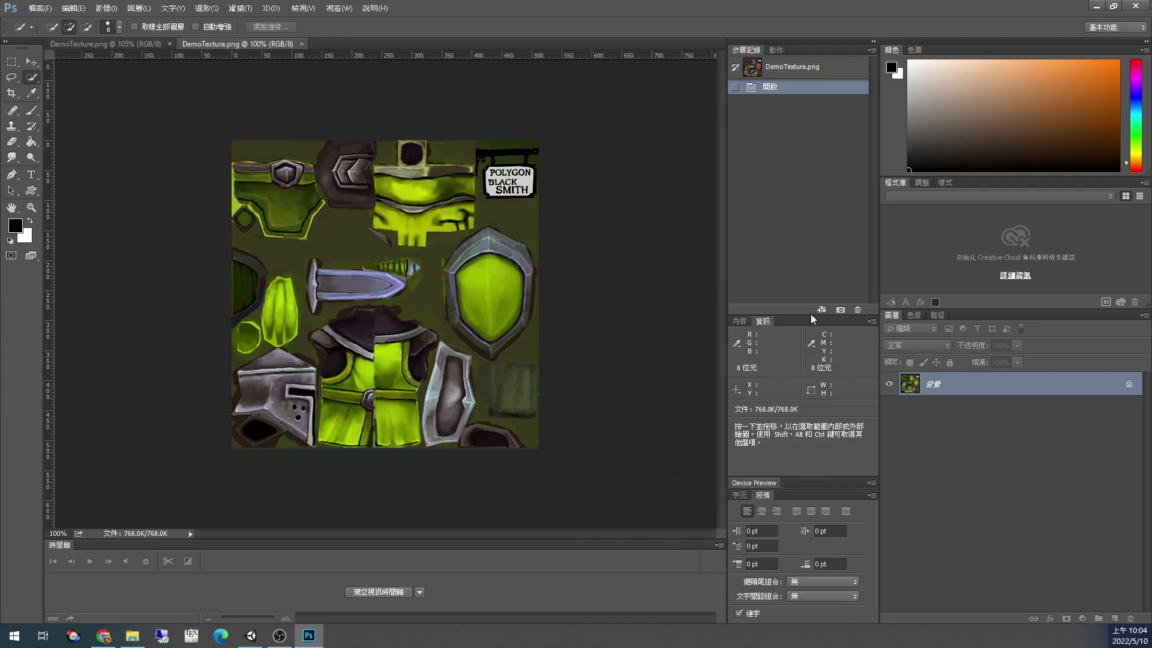
# Try a midtone Color Balance adjustment with the yellow-blue level at -100 on the yellow-green texture
pyautogui.click(106, 8)
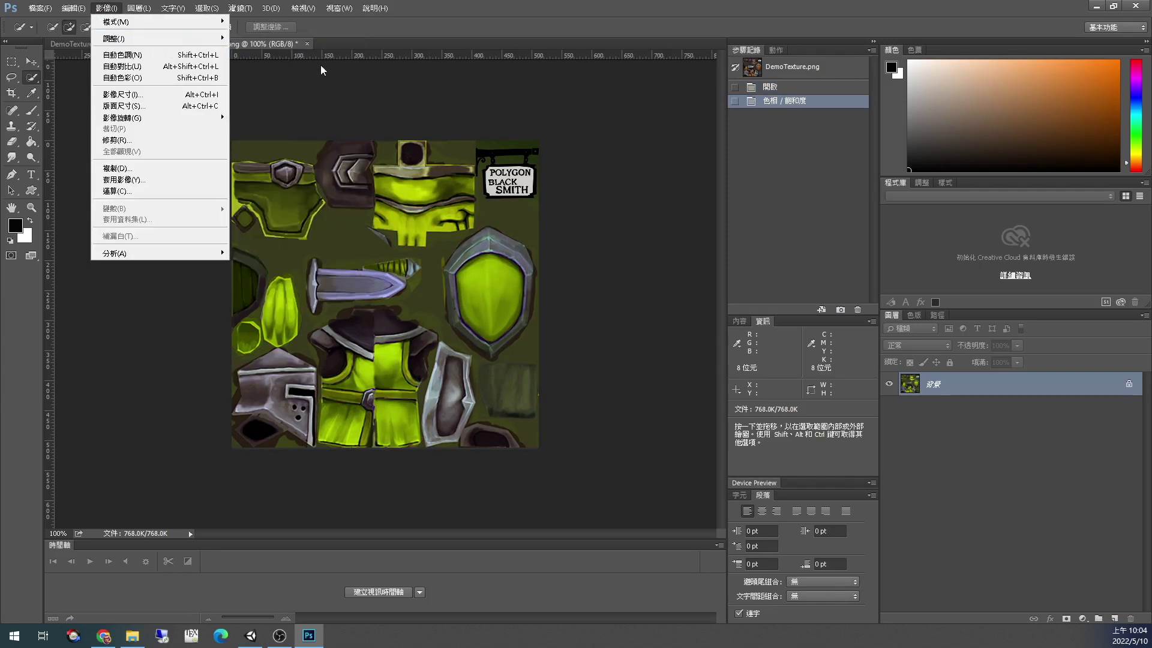
pyautogui.moveTo(203, 38)
pyautogui.click(257, 112)
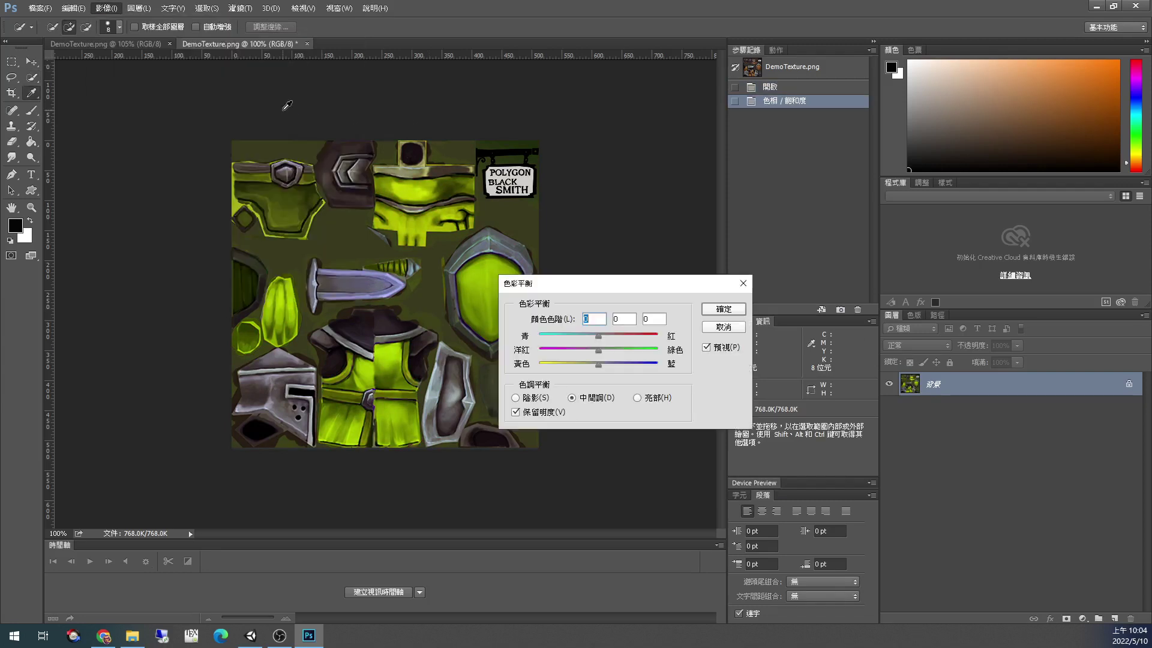
pyautogui.moveTo(597, 367); pyautogui.dragTo(542, 342)
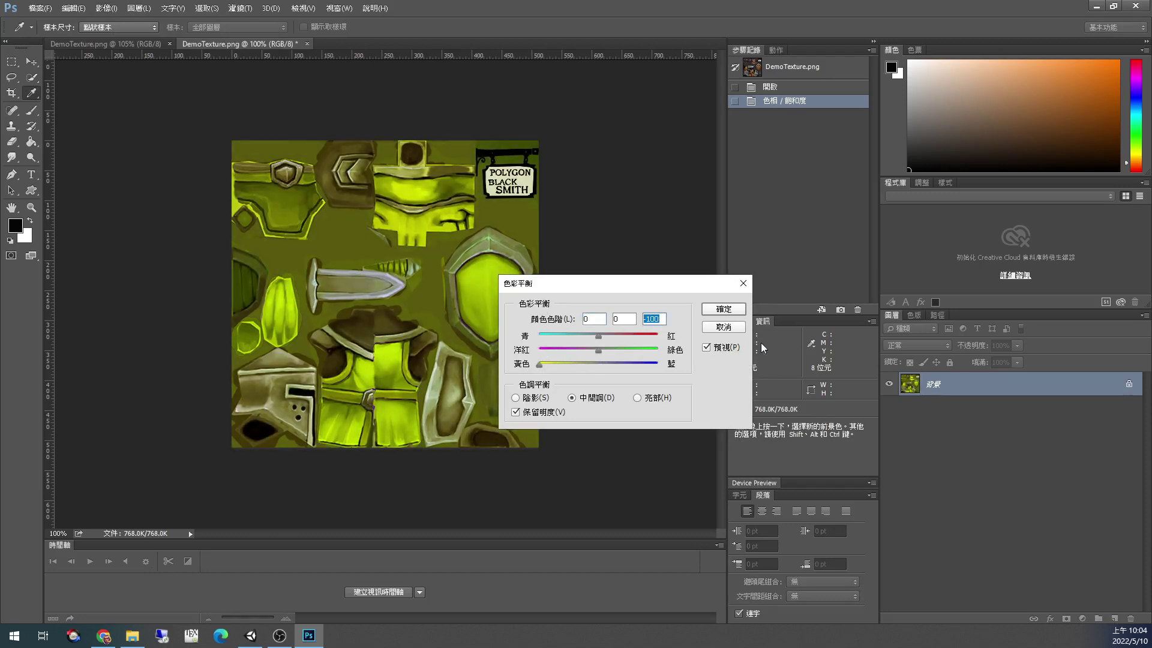
pyautogui.press('Escape')
pyautogui.press('w')
pyautogui.click(106, 8)
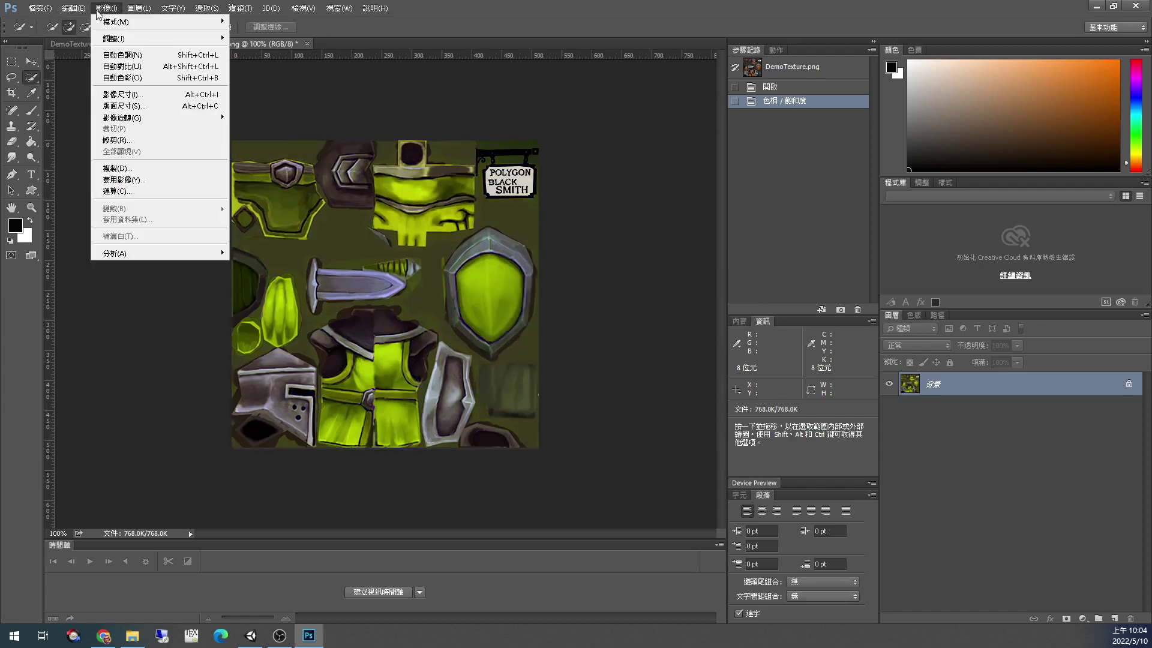
pyautogui.moveTo(206, 38)
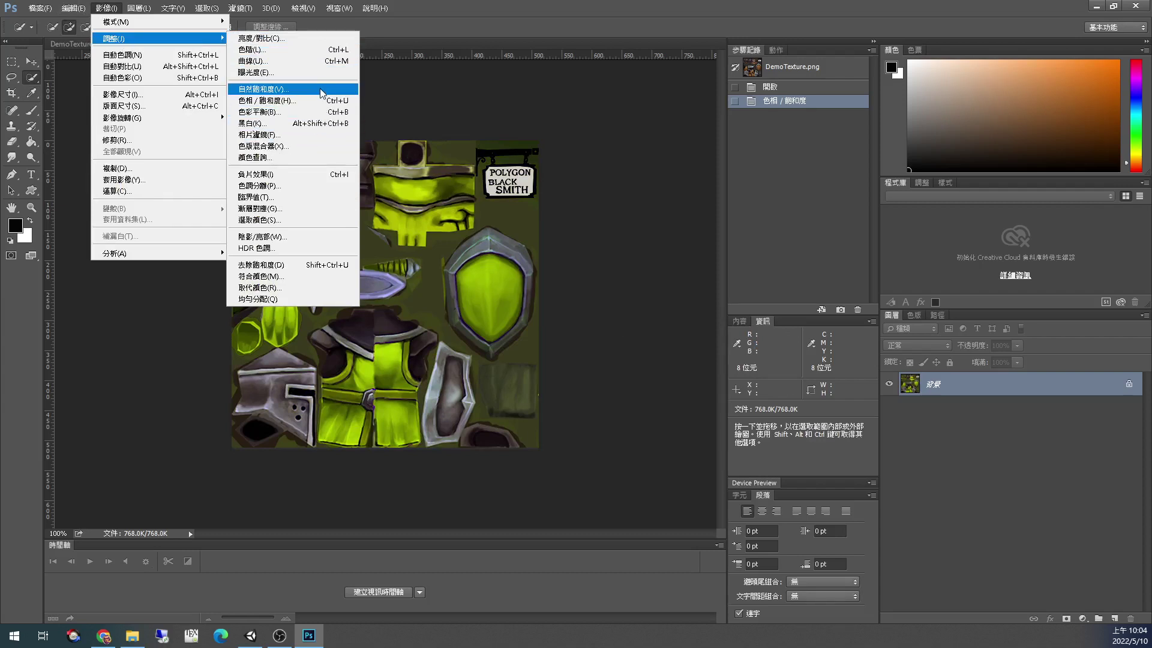
pyautogui.press('i')
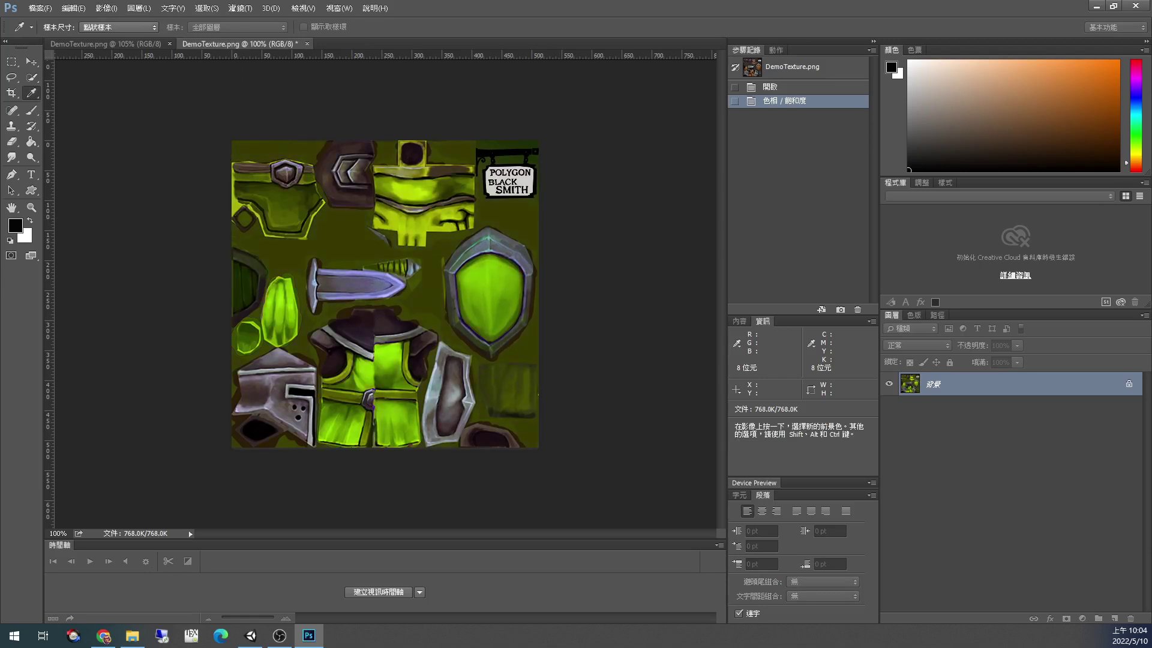
pyautogui.press('w')
# Raise the red channel of the texture with a Curves adjustment to turn the green cloth areas yellow
pyautogui.click(107, 9)
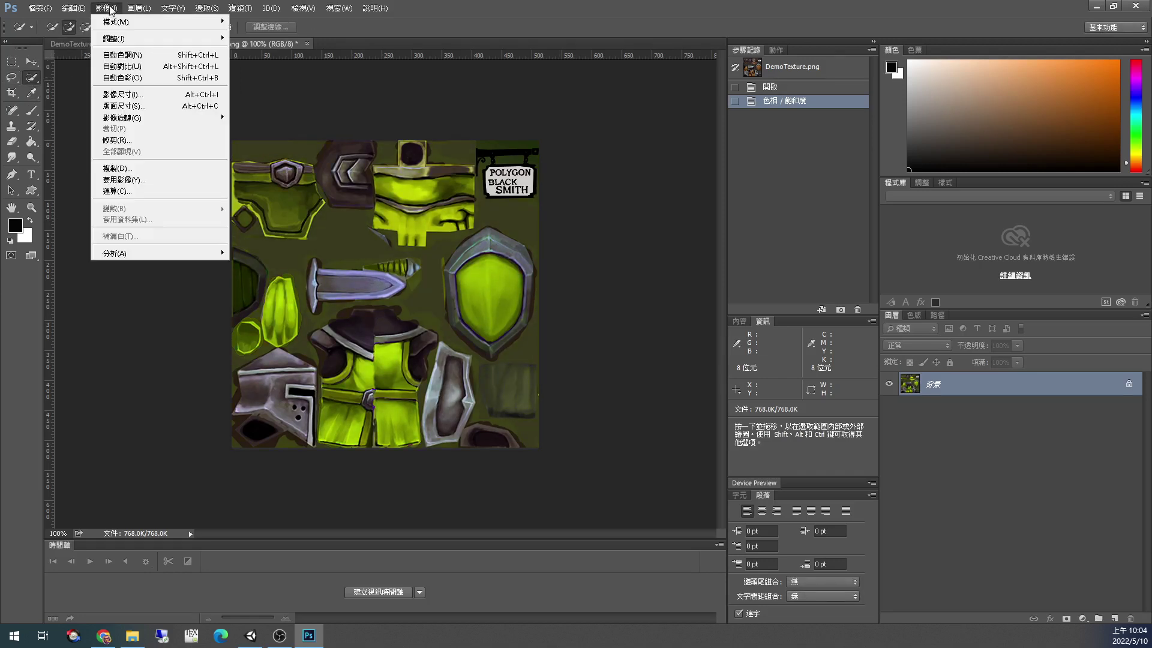
pyautogui.moveTo(117, 36)
pyautogui.click(252, 66)
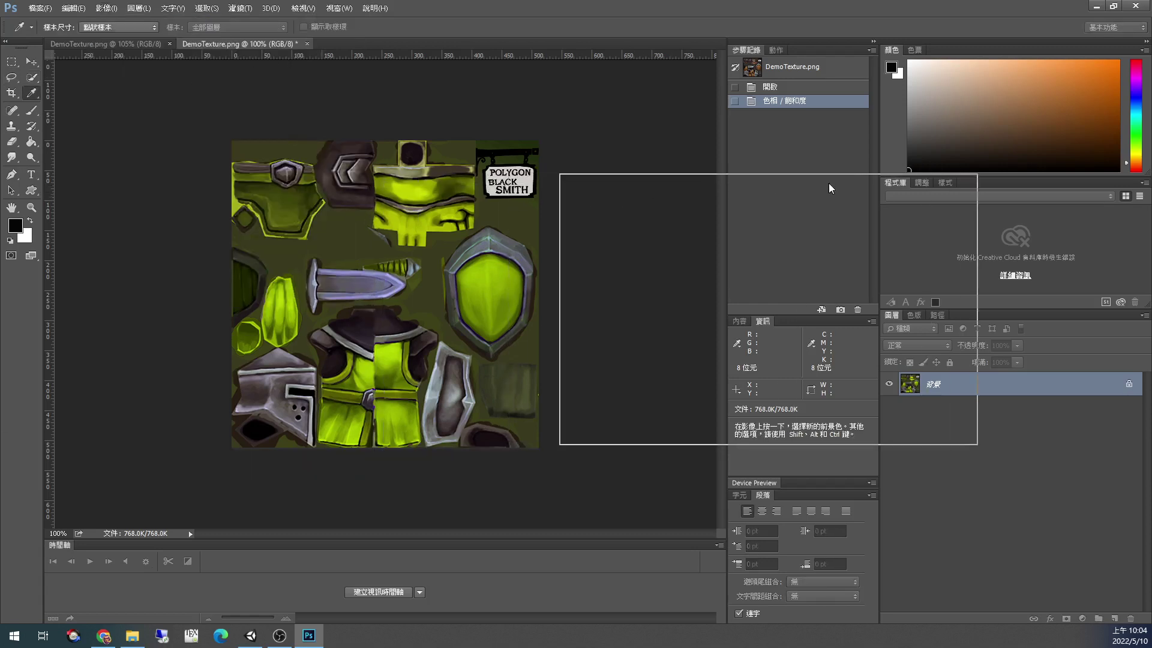
pyautogui.click(656, 229)
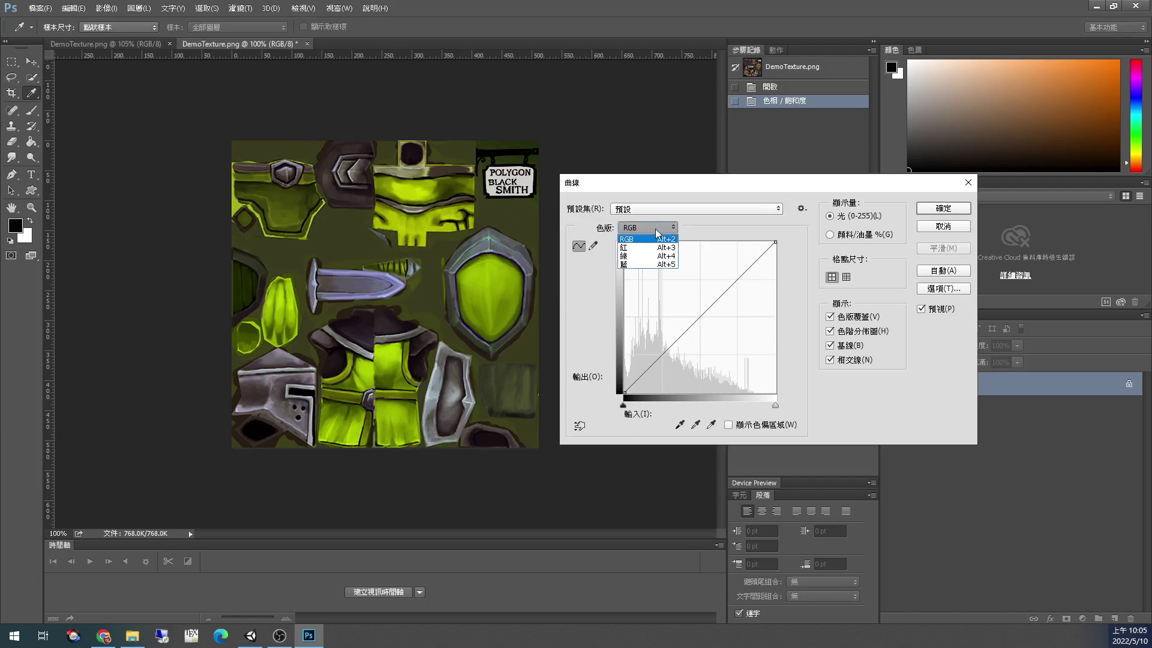
pyautogui.click(657, 248)
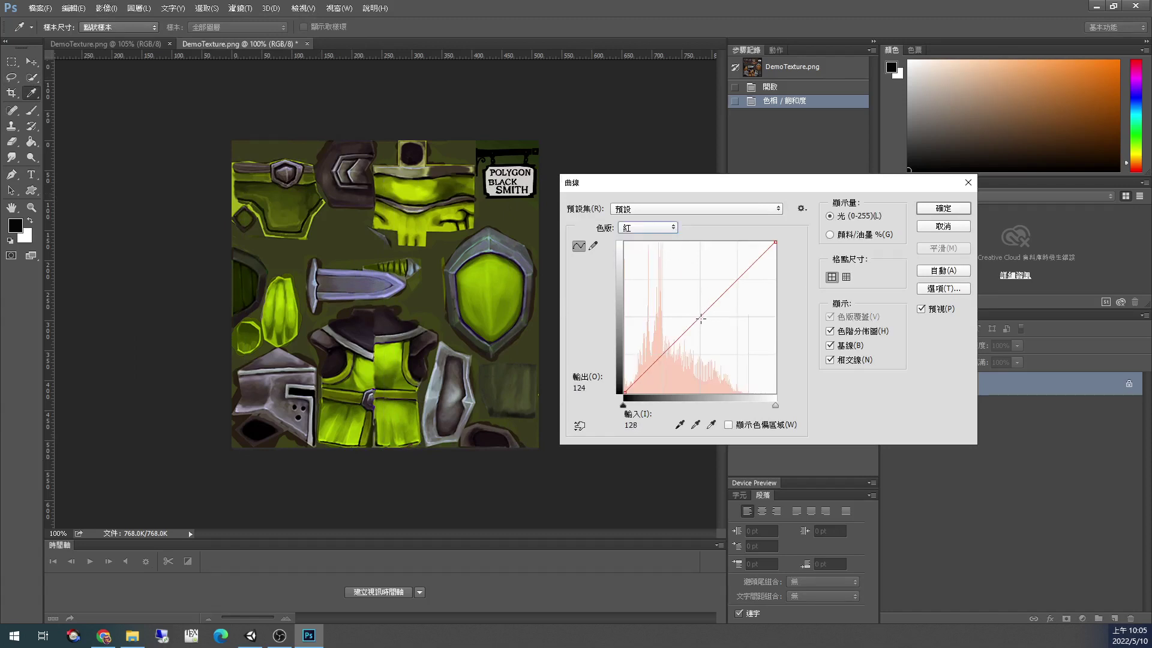
pyautogui.moveTo(701, 319); pyautogui.dragTo(647, 317)
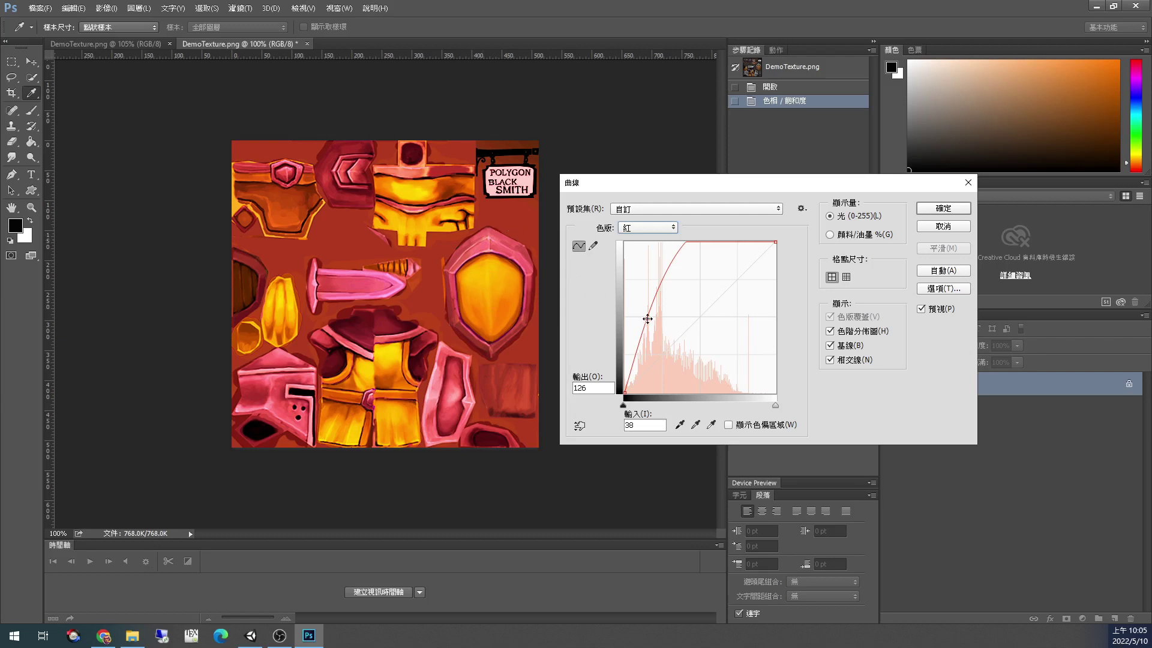
pyautogui.moveTo(647, 319); pyautogui.dragTo(686, 345)
# Lower the green channel's curve in its darker tones and apply the Curves adjustment
pyautogui.click(659, 227)
pyautogui.click(669, 256)
pyautogui.moveTo(653, 355)
pyautogui.mouseDown()
pyautogui.moveTo(631, 355)
pyautogui.moveTo(641, 339)
pyautogui.moveTo(668, 363)
pyautogui.mouseUp()
pyautogui.click(926, 208)
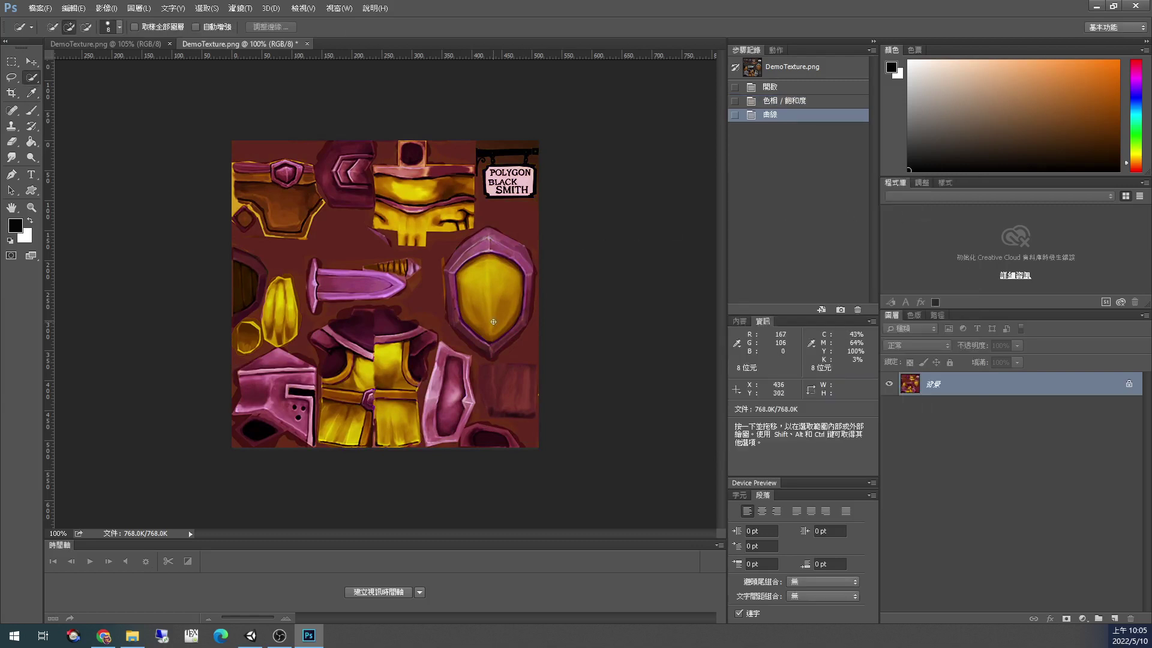
# Convert the locked background into a regular layer and add a new empty layer above it
pyautogui.click(96, 10)
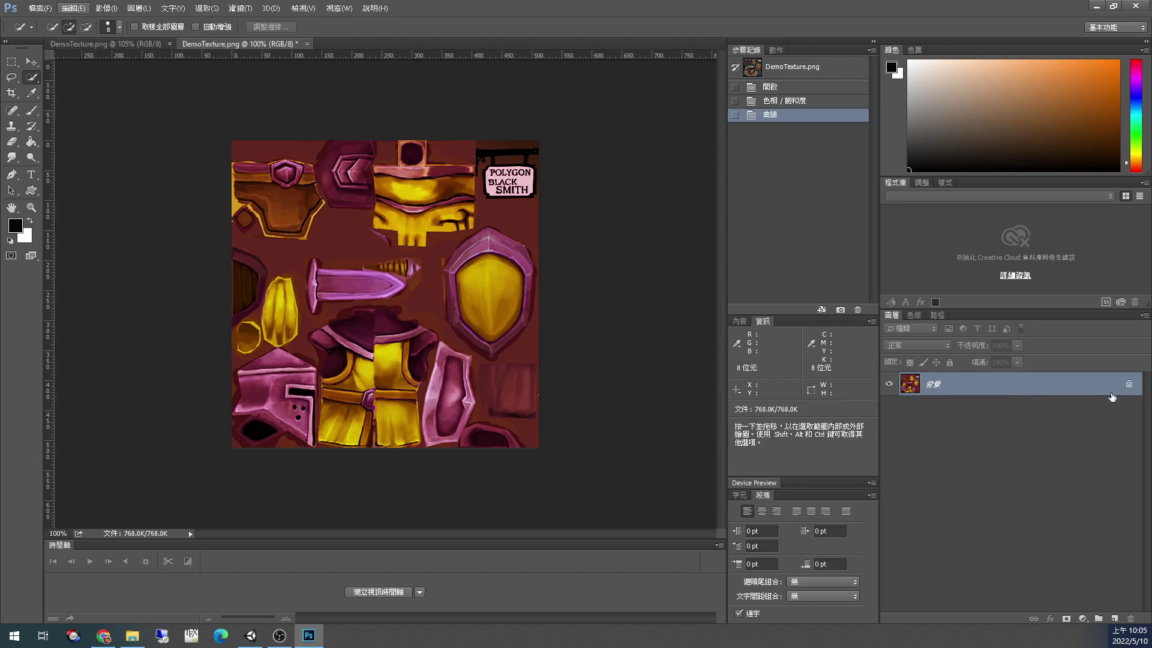
pyautogui.click(1129, 384)
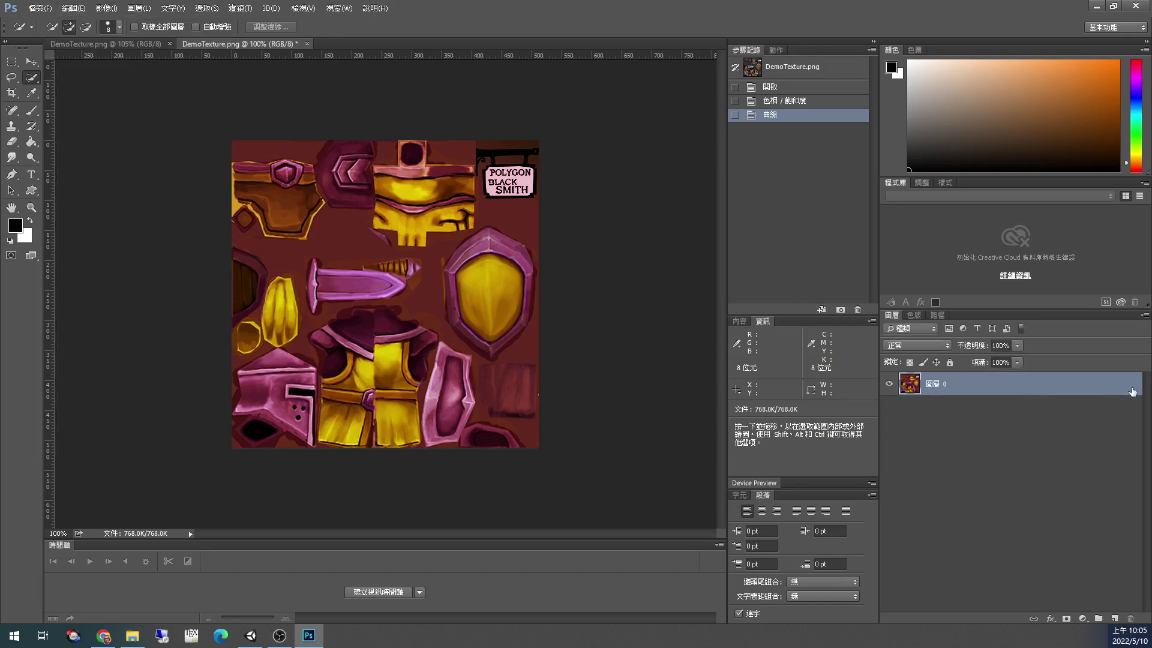
pyautogui.click(1066, 618)
pyautogui.hotkey('ctrl', 'z')
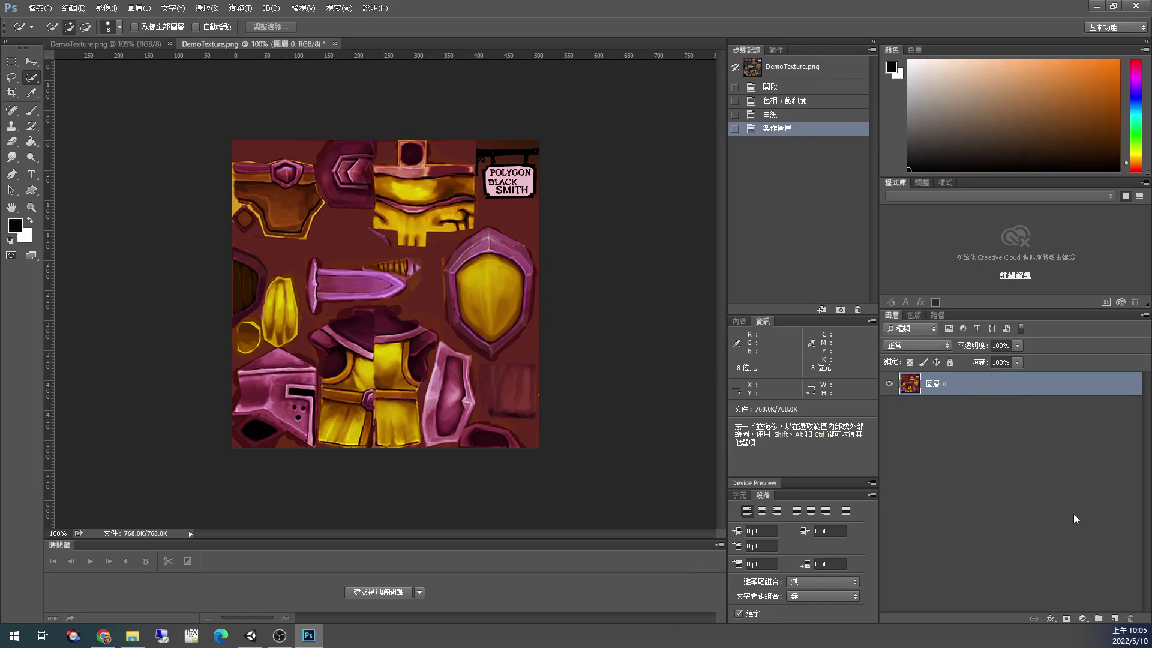
pyautogui.click(1113, 618)
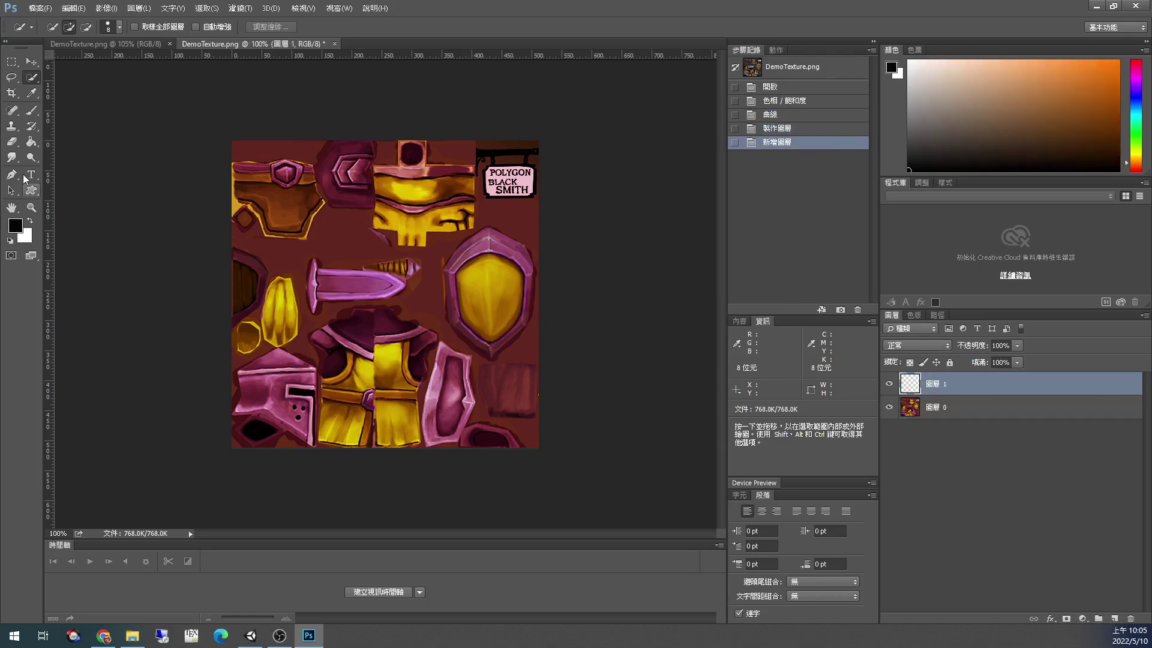
# Choose the Paint Bucket tool and open the foreground colour for editing
pyautogui.click(31, 141)
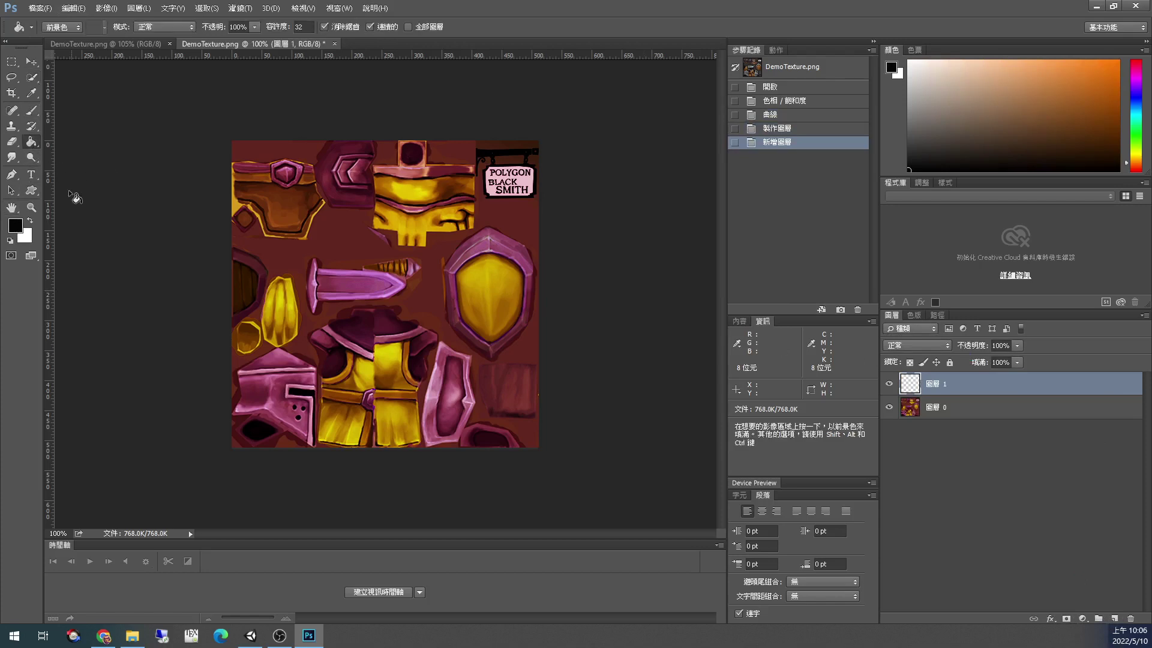
pyautogui.click(18, 227)
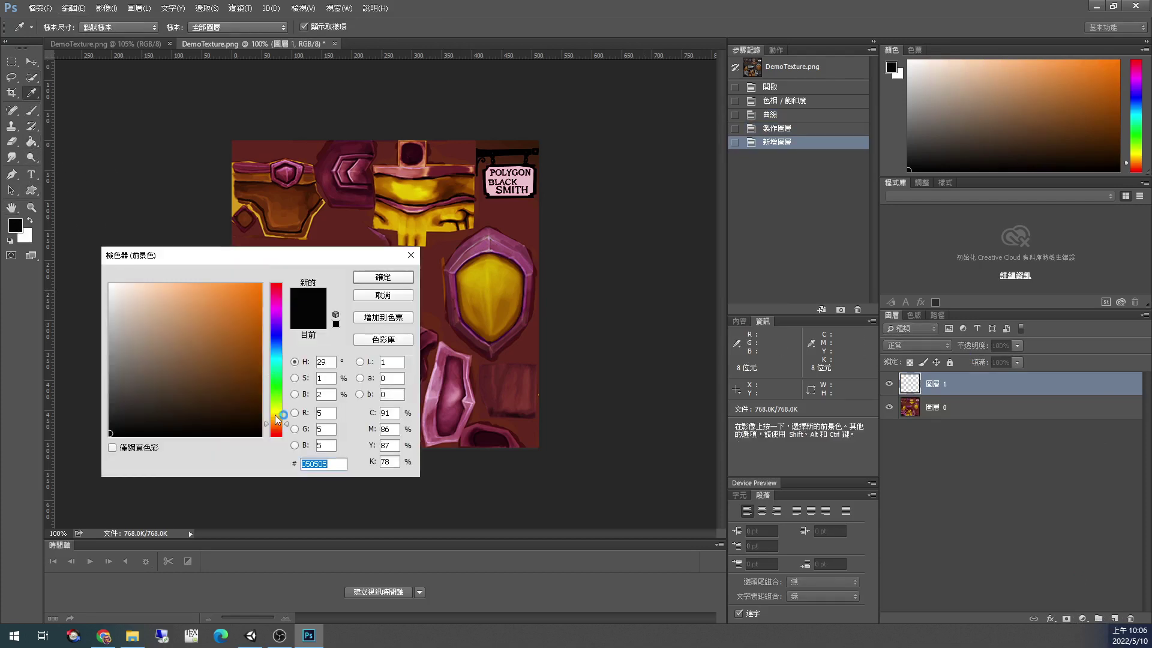
# Set the foreground colour to a bright yellow and fill the empty layer 圖層 1 with it using the Paint Bucket
pyautogui.click(281, 415)
pyautogui.moveTo(281, 415); pyautogui.dragTo(280, 411)
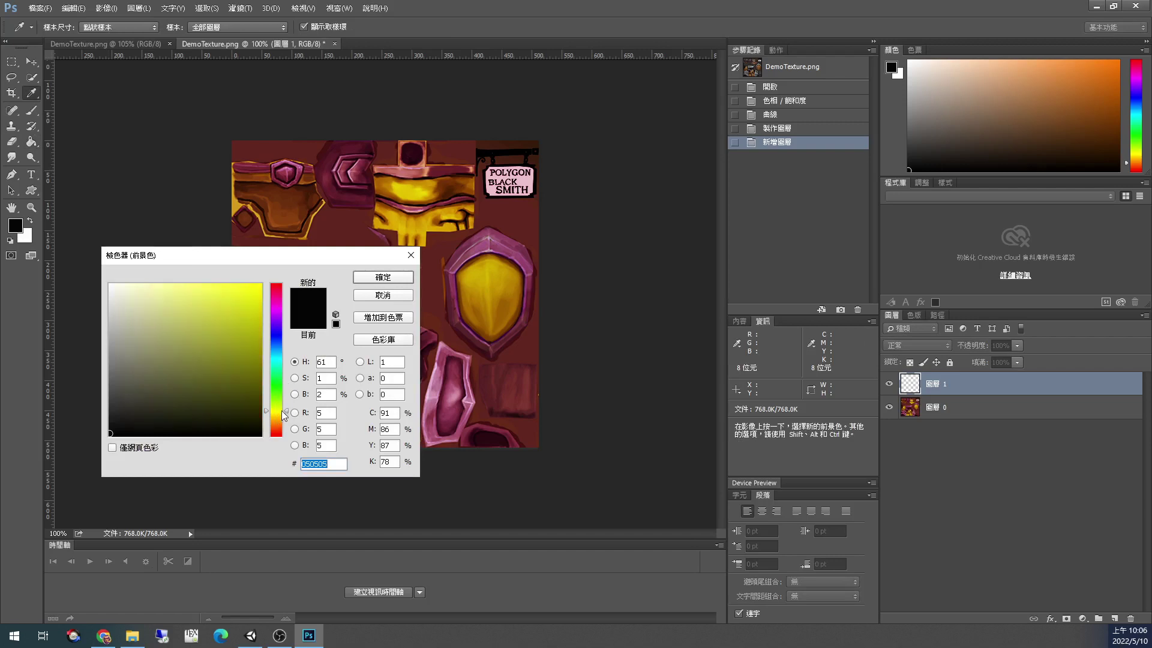
pyautogui.moveTo(241, 294); pyautogui.dragTo(184, 293)
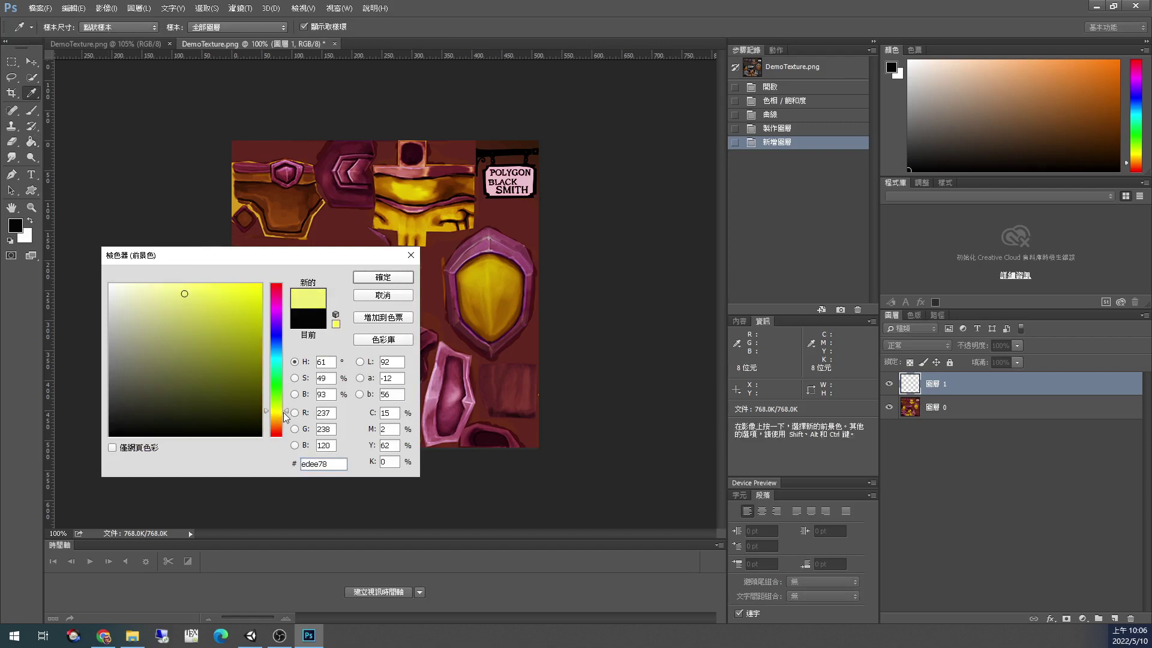
pyautogui.moveTo(283, 413); pyautogui.dragTo(283, 415)
pyautogui.moveTo(193, 319); pyautogui.dragTo(254, 289)
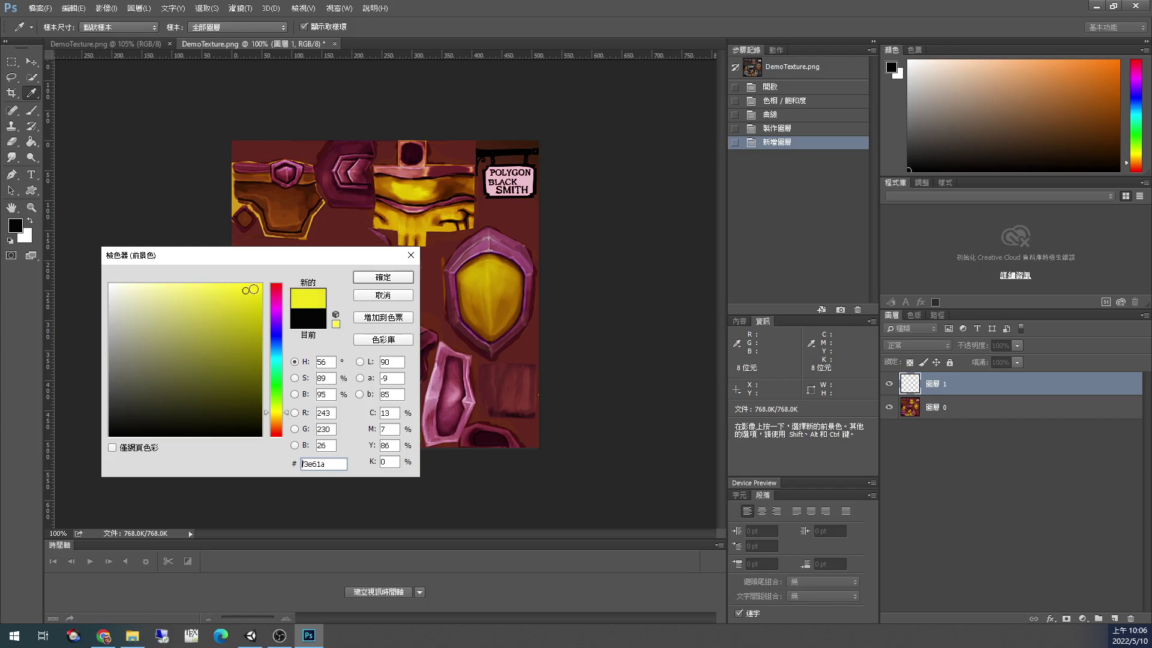
pyautogui.click(392, 277)
pyautogui.click(338, 240)
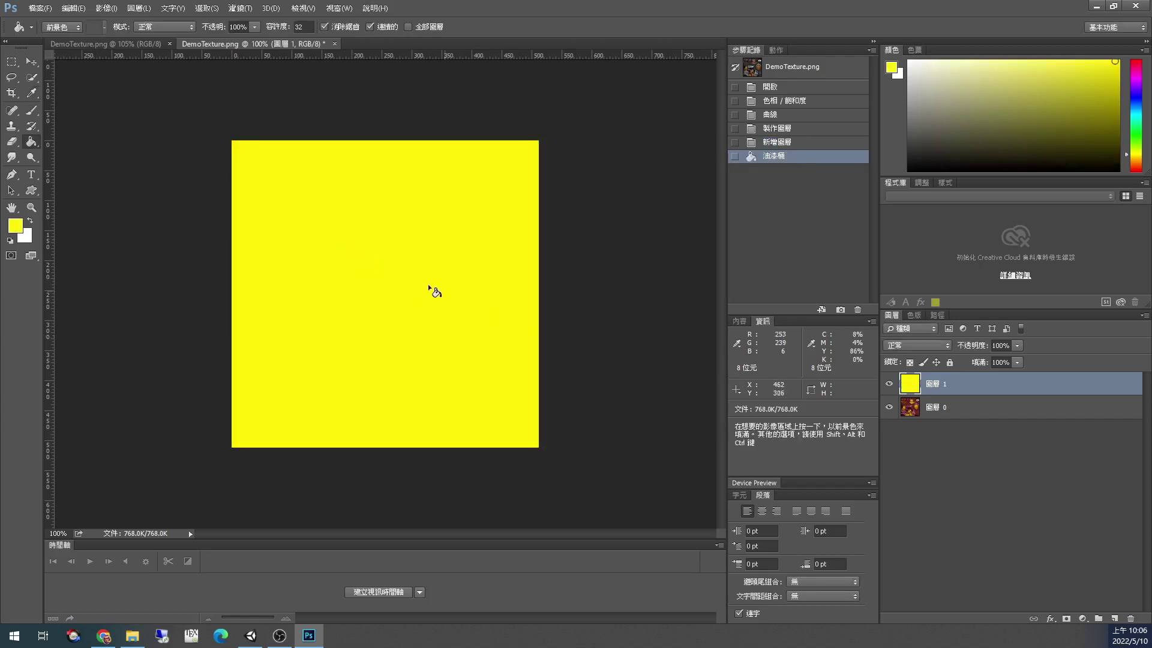
# Try different blend modes on the yellow layer 圖層 1, including Overlay (覆蓋), Soft Light (柔光), Difference (差異化) and Dissolve (溶解)
pyautogui.click(933, 346)
pyautogui.click(923, 382)
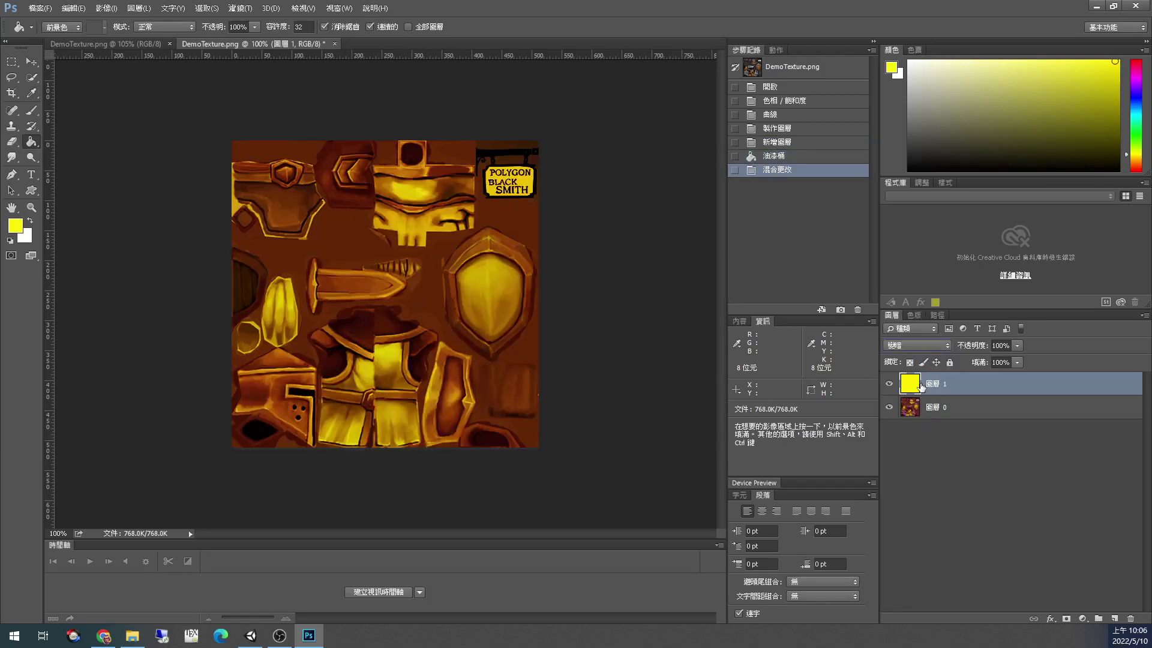
pyautogui.press('Down')
pyautogui.press('Down')
pyautogui.press('Down')
pyautogui.press('Down')
pyautogui.press('Down')
pyautogui.press('Down')
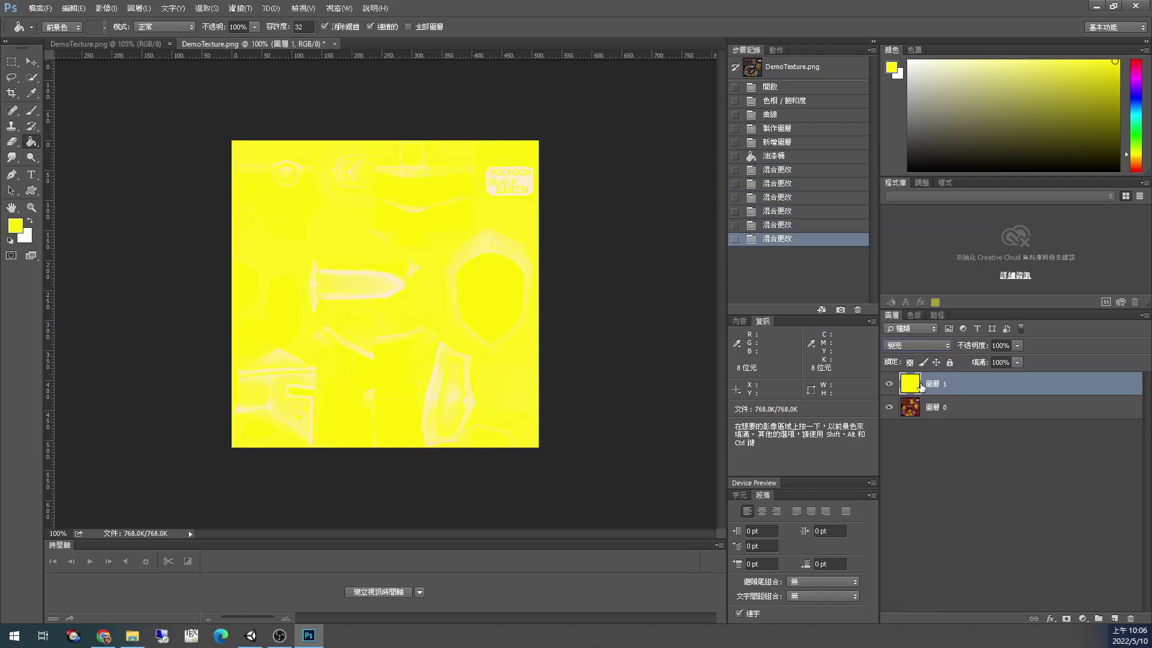
pyautogui.press('Down')
pyautogui.press('Down')
pyautogui.press('Down')
pyautogui.press('Down')
pyautogui.press('Down')
pyautogui.press('Down')
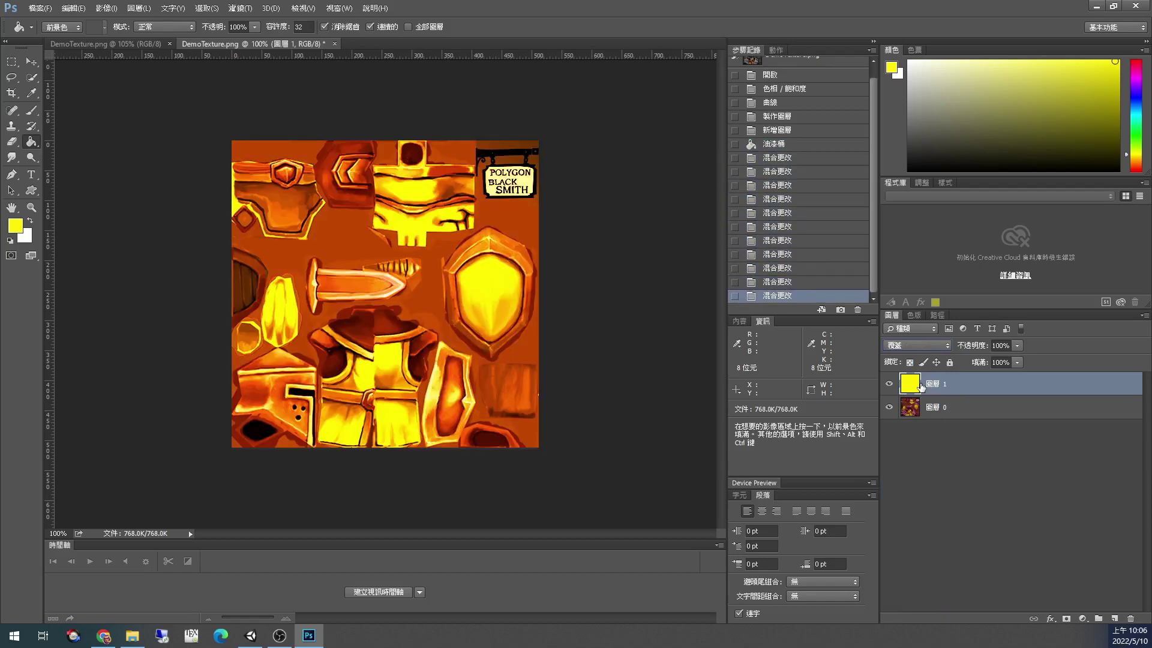
pyautogui.press('Up')
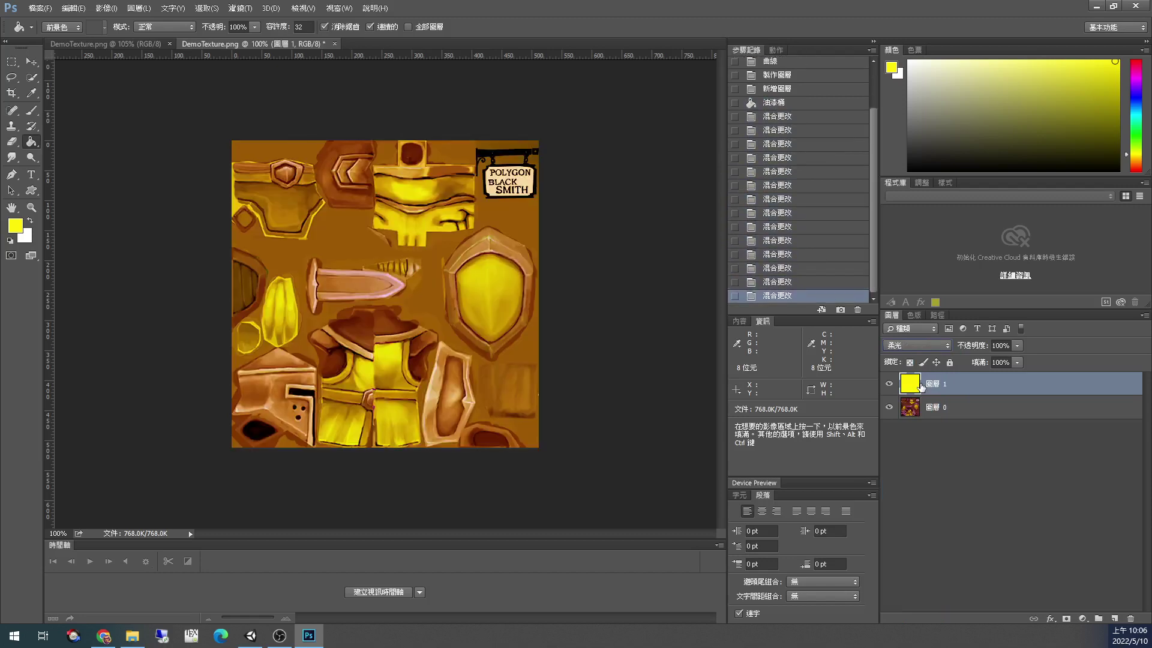
pyautogui.press('Up')
pyautogui.press('Down')
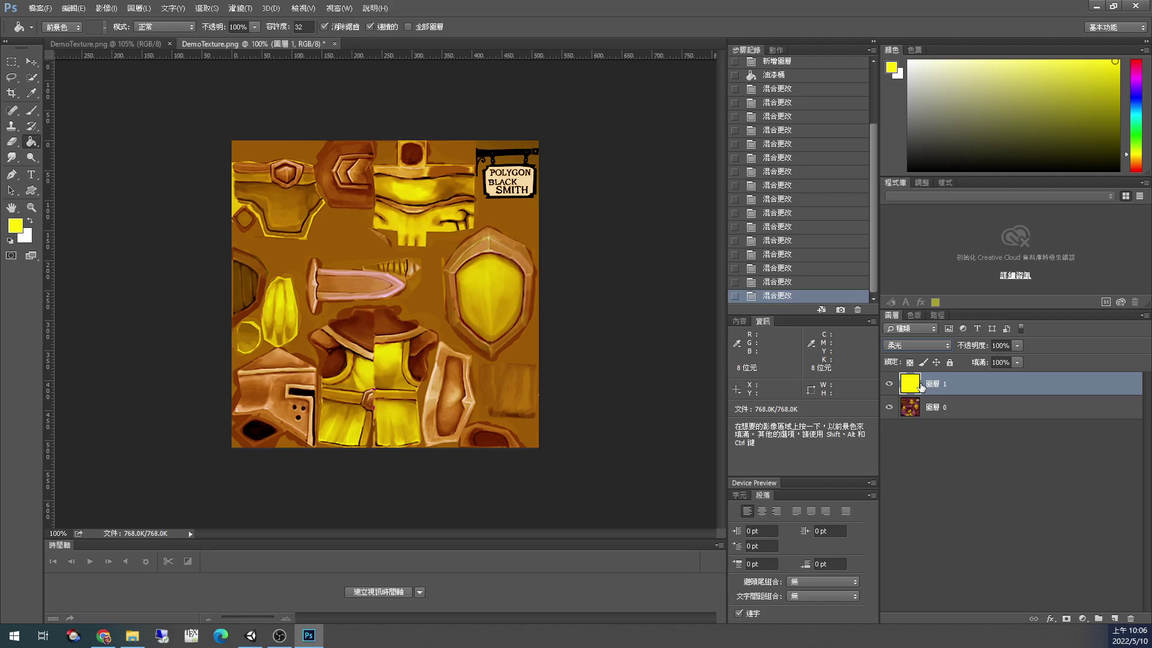
pyautogui.press('Down')
pyautogui.press('Down')
pyautogui.press('Down')
pyautogui.press('Down')
pyautogui.press('Down')
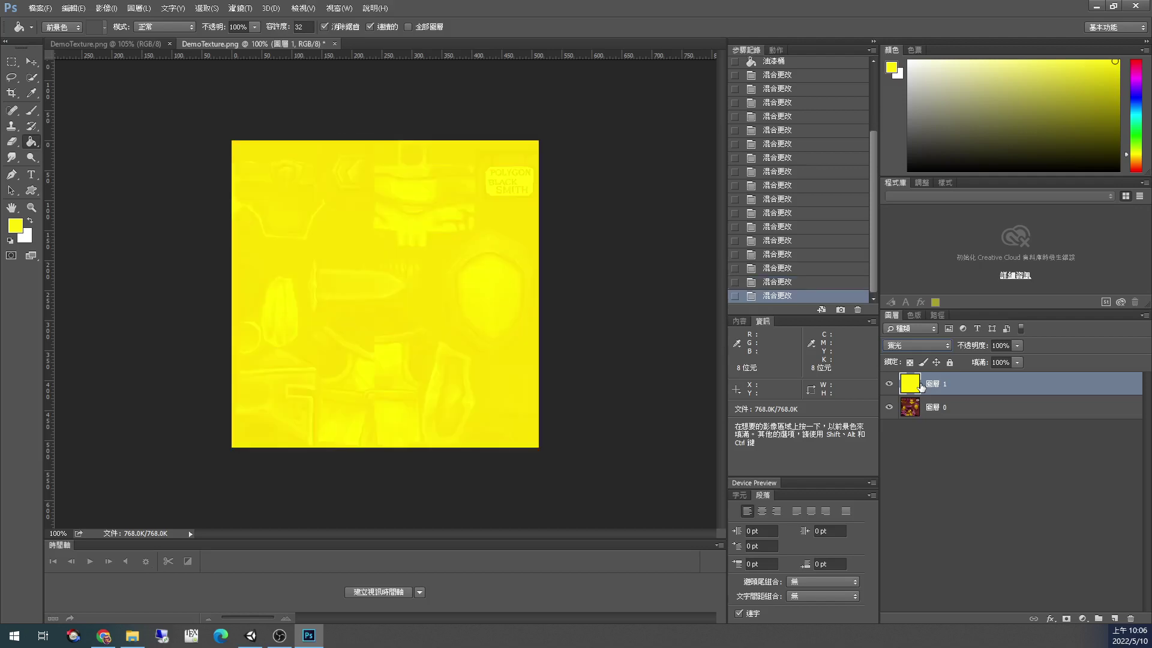
pyautogui.press('Up')
pyautogui.press('Up')
pyautogui.press('Up')
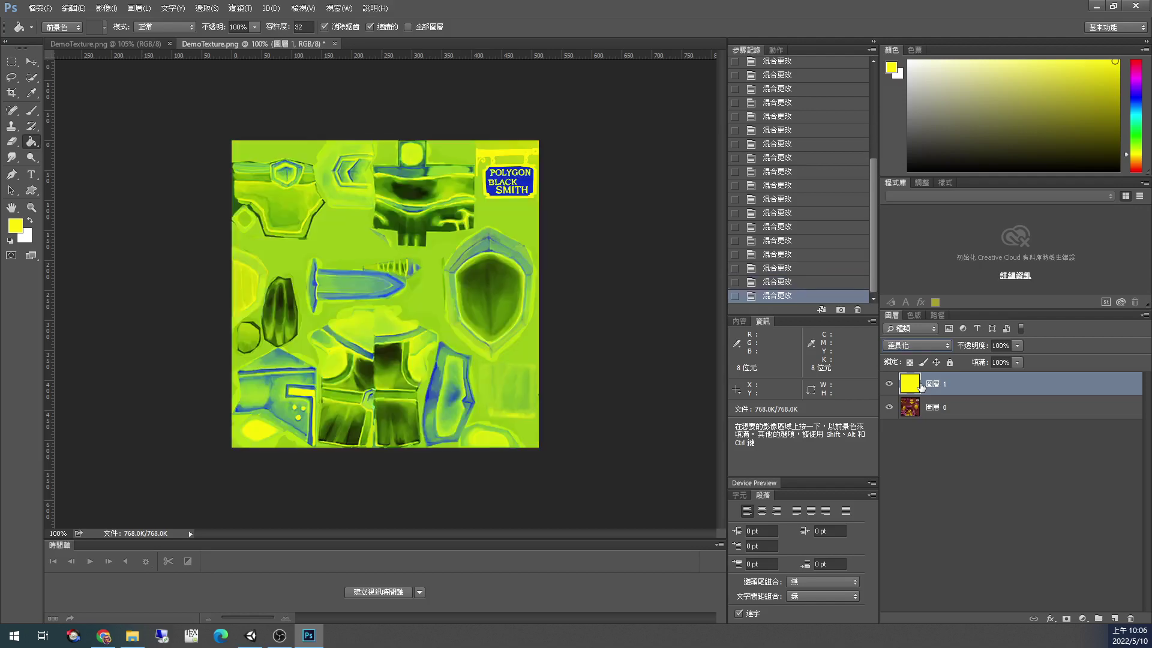
pyautogui.press('Up')
pyautogui.press('Up')
pyautogui.press('Up')
pyautogui.press('Up')
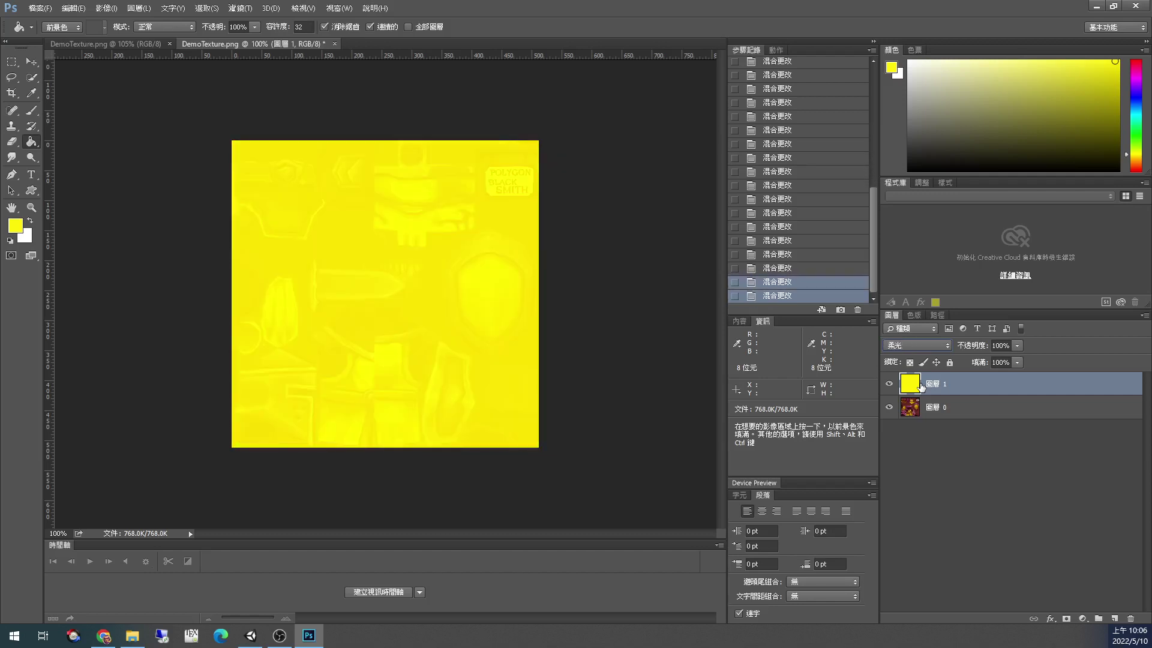
pyautogui.press('Up')
pyautogui.press('Up')
pyautogui.press('Up')
pyautogui.press('Up')
pyautogui.press('Up')
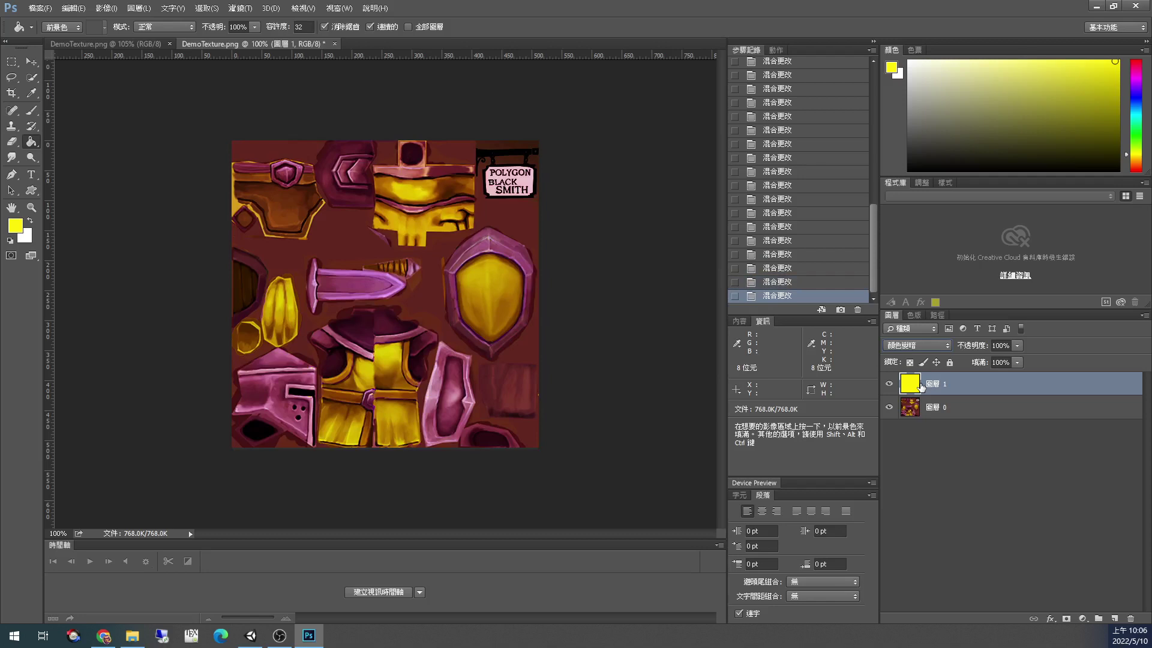
pyautogui.press('Up')
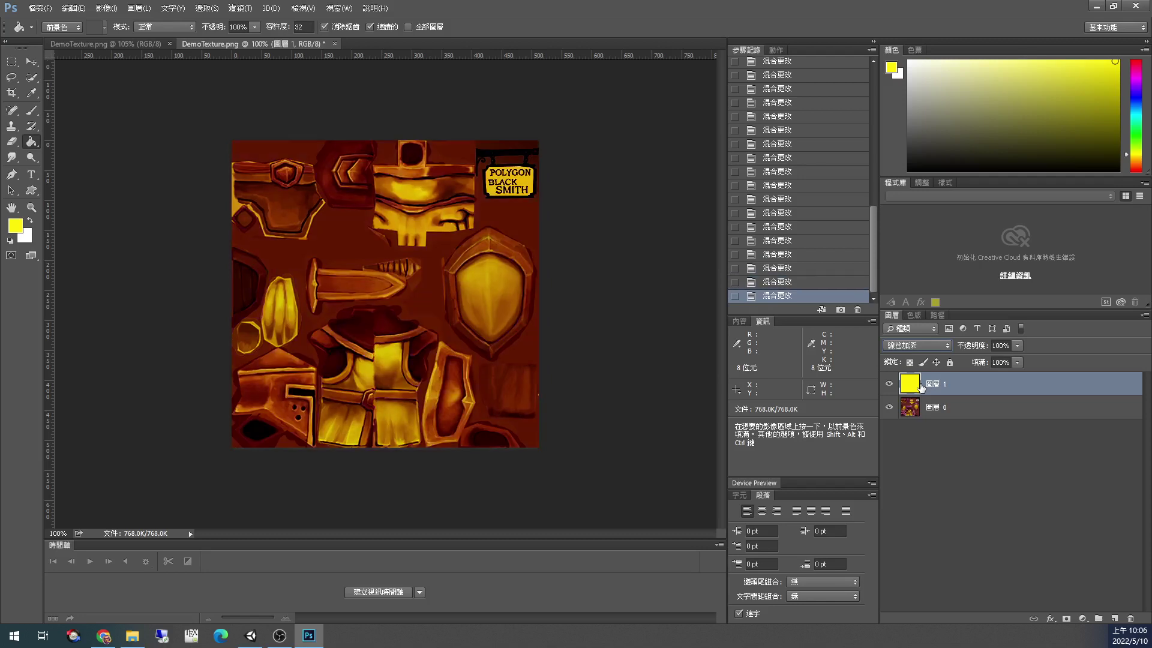
pyautogui.press('Up')
pyautogui.press('Up')
pyautogui.press('Up')
pyautogui.press('Up')
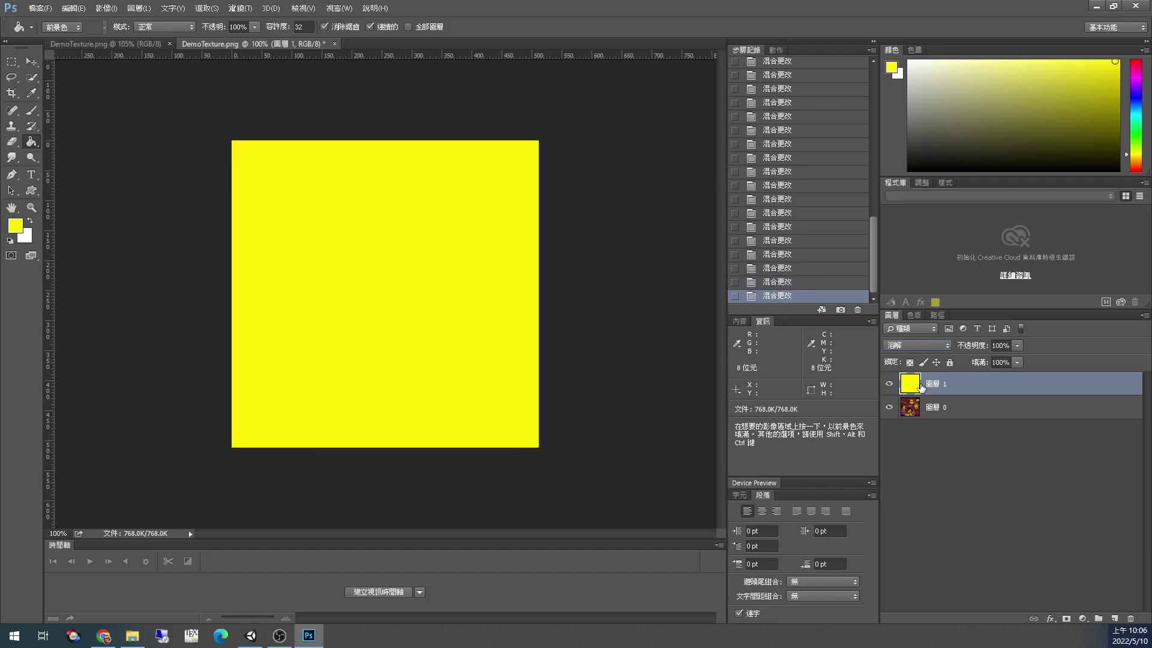
# Set the blend mode of the yellow layer 圖層 1 to Darker Color (顏色變暗) and deselect the layer
pyautogui.press('Down')
pyautogui.press('Down')
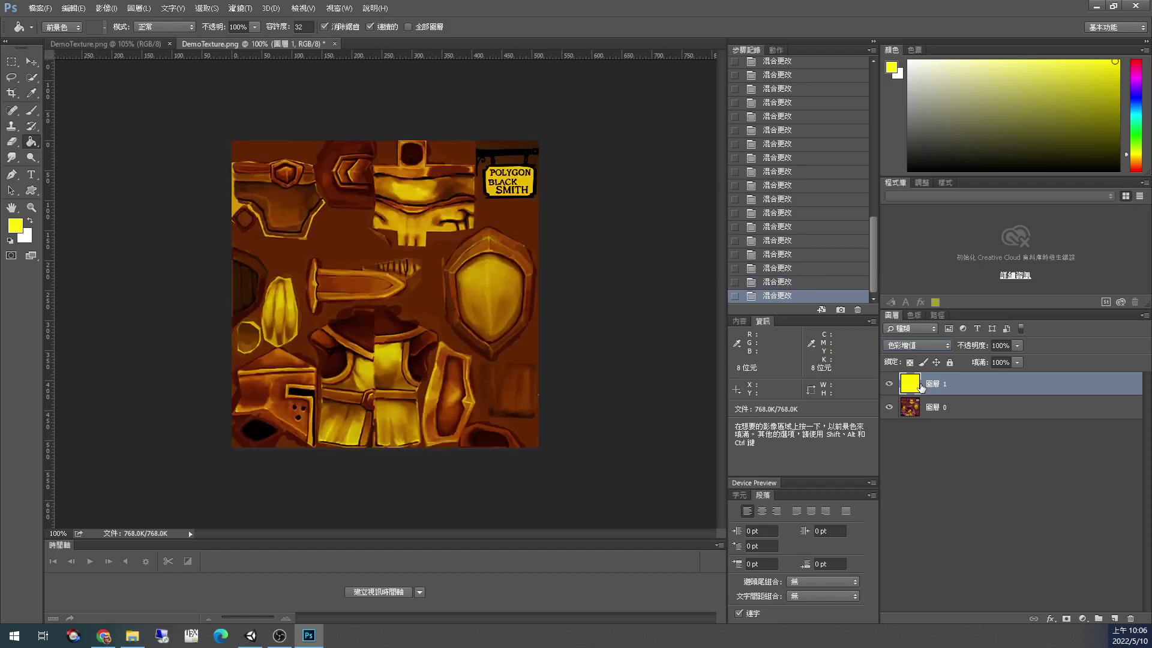
pyautogui.press('Down')
pyautogui.press('Down')
pyautogui.press('Down')
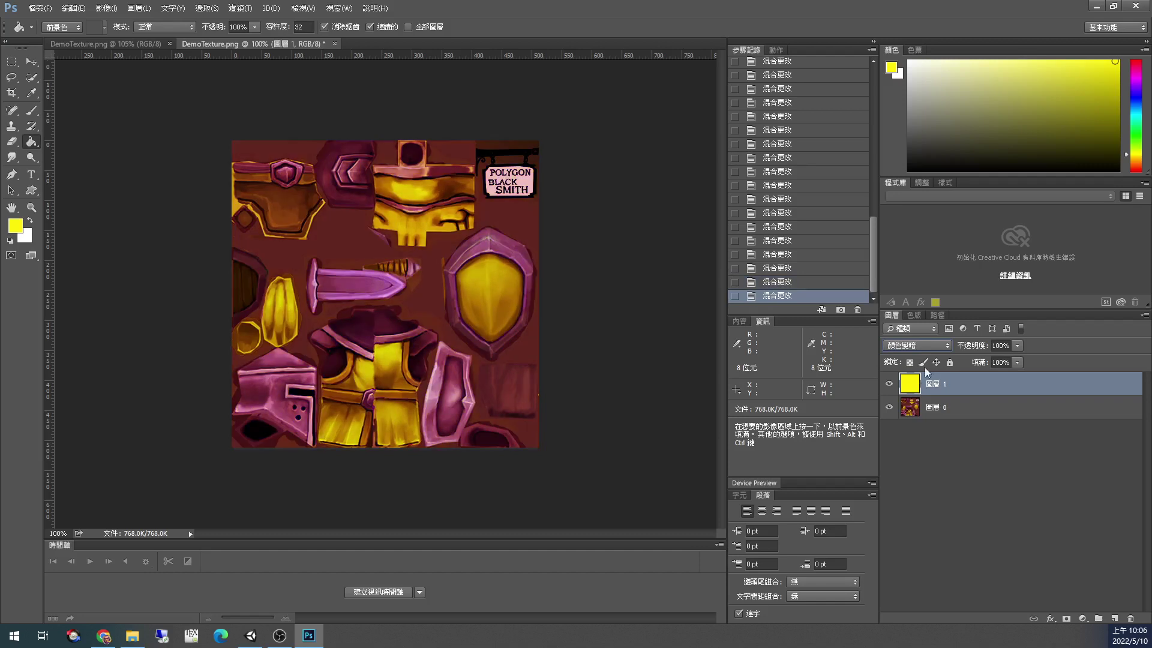
pyautogui.click(988, 440)
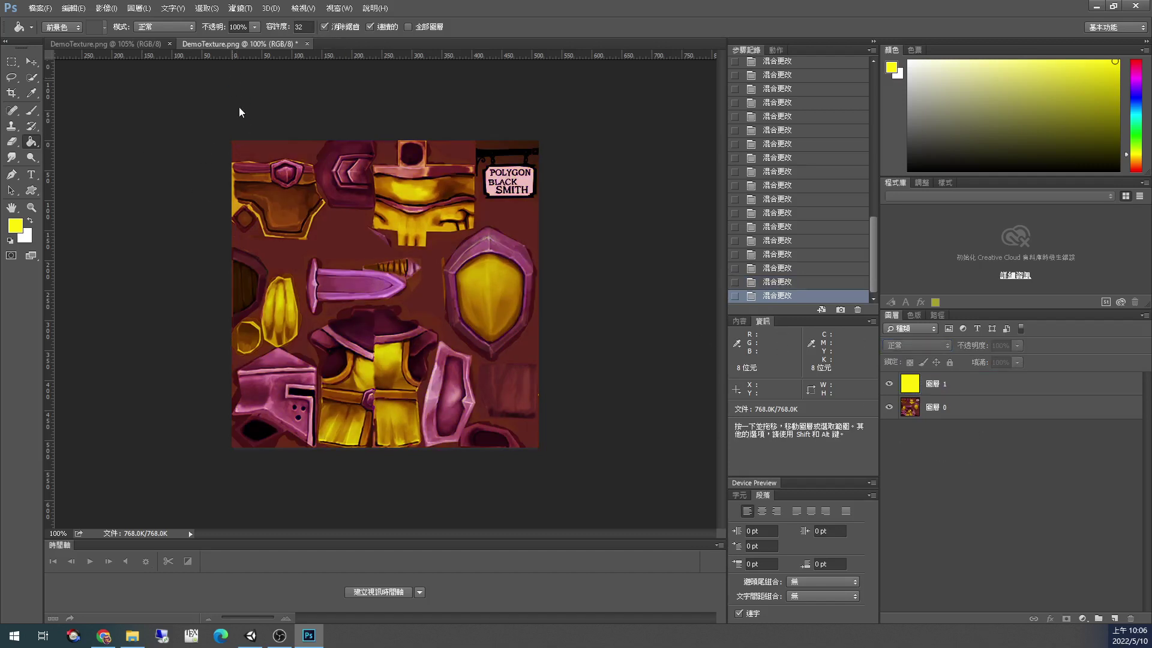
# Save the recoloured texture as a PNG over DemoTexture.png in the ChYellow Materials folder, keeping the default PNG options
pyautogui.hotkey('ctrl', 'shift', 's')
pyautogui.click(239, 278)
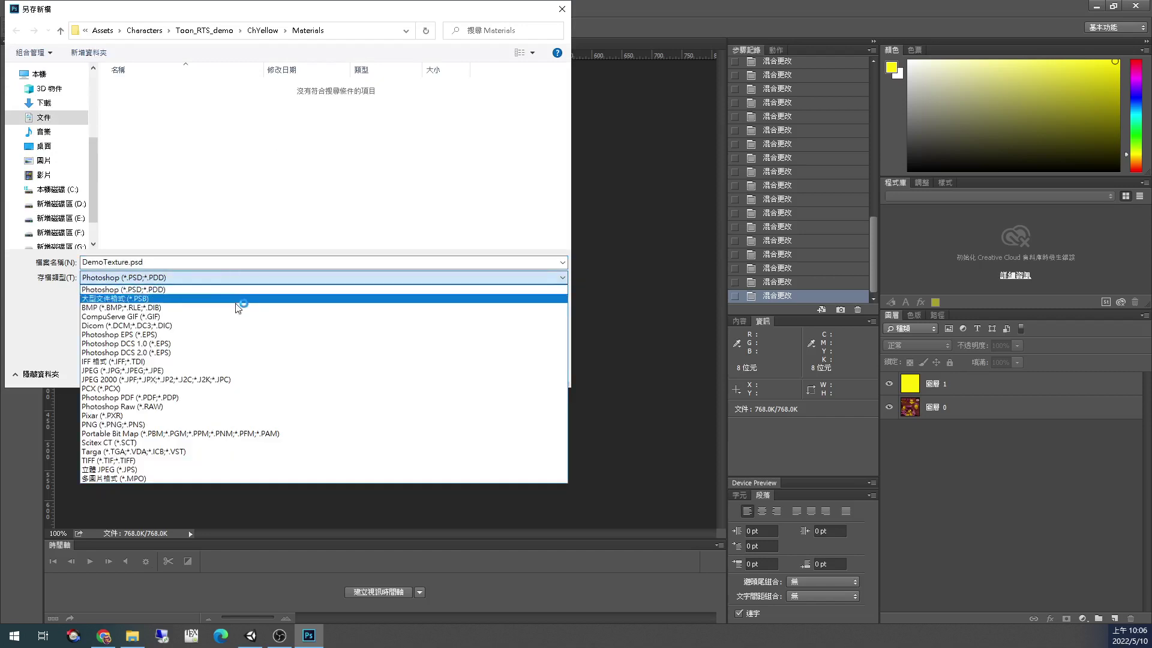
pyautogui.click(209, 424)
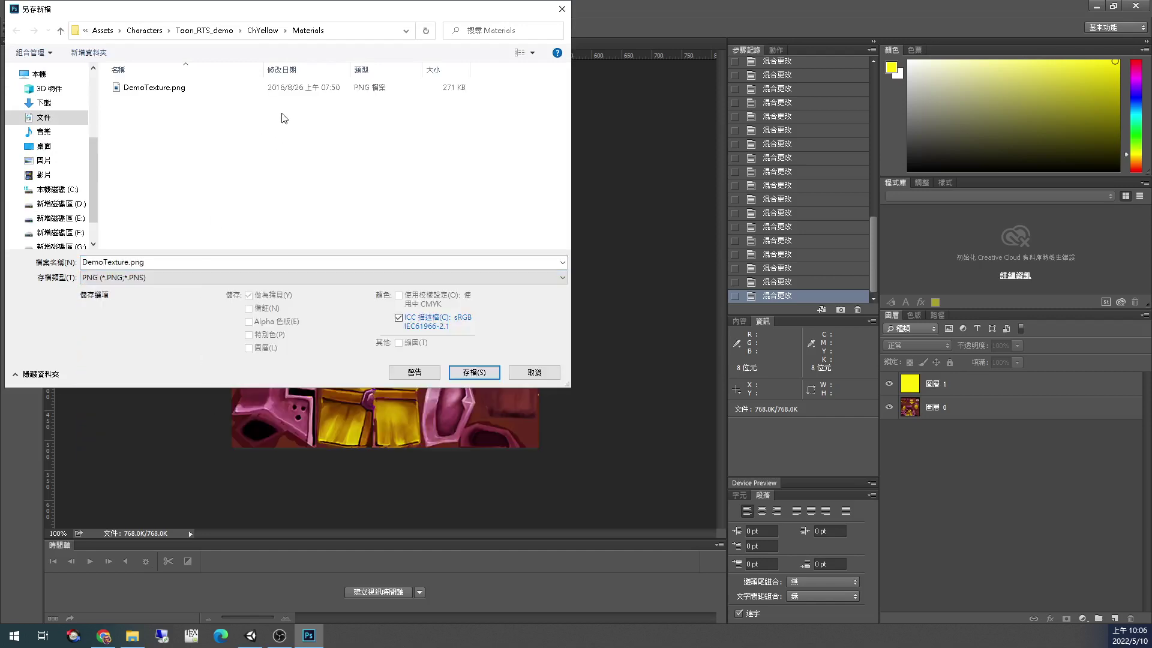
pyautogui.click(200, 90)
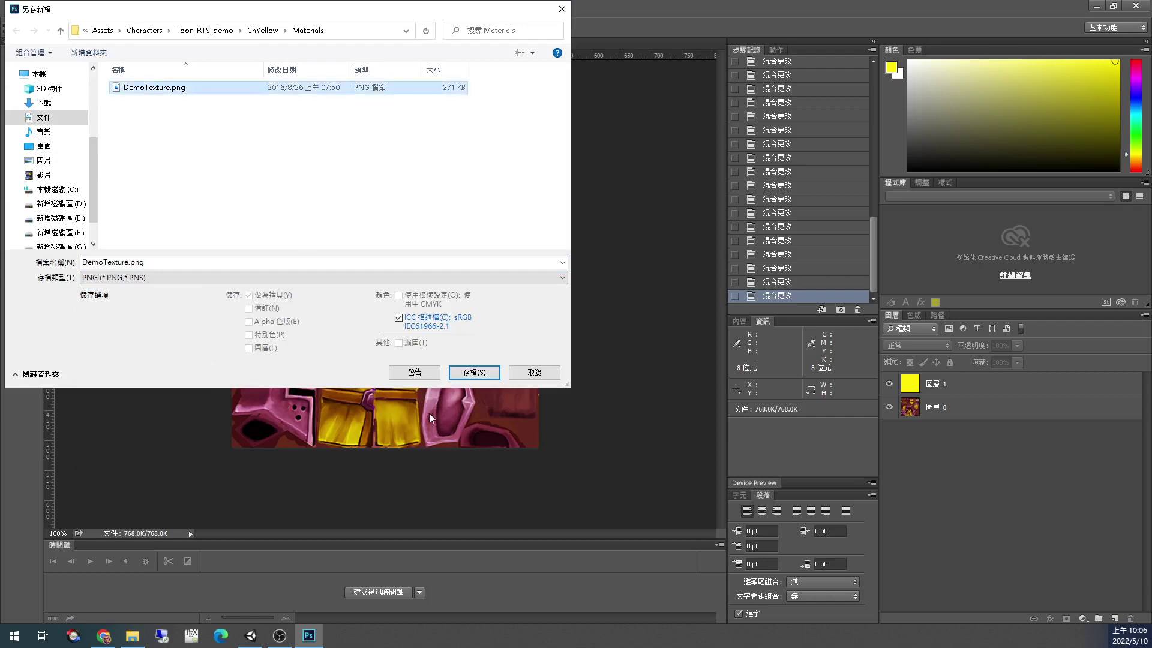
pyautogui.click(479, 376)
pyautogui.click(604, 318)
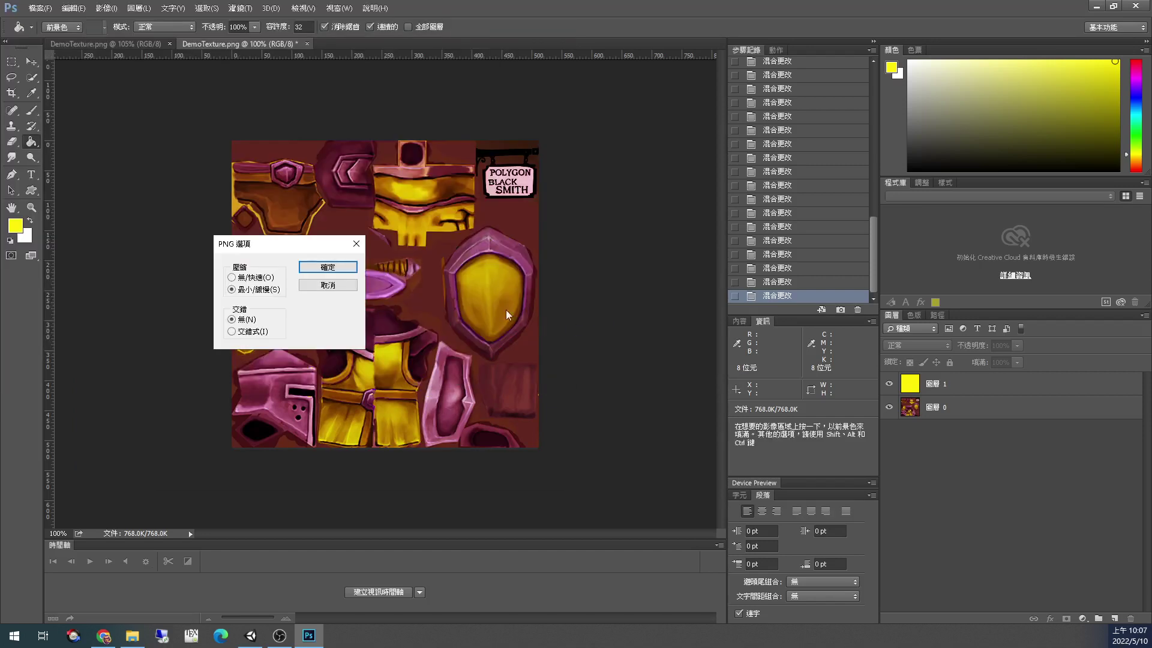
pyautogui.click(324, 266)
# View the saved DemoTexture.png from the ChYellow Materials folder in File Explorer and close the image viewer
pyautogui.click(1096, 5)
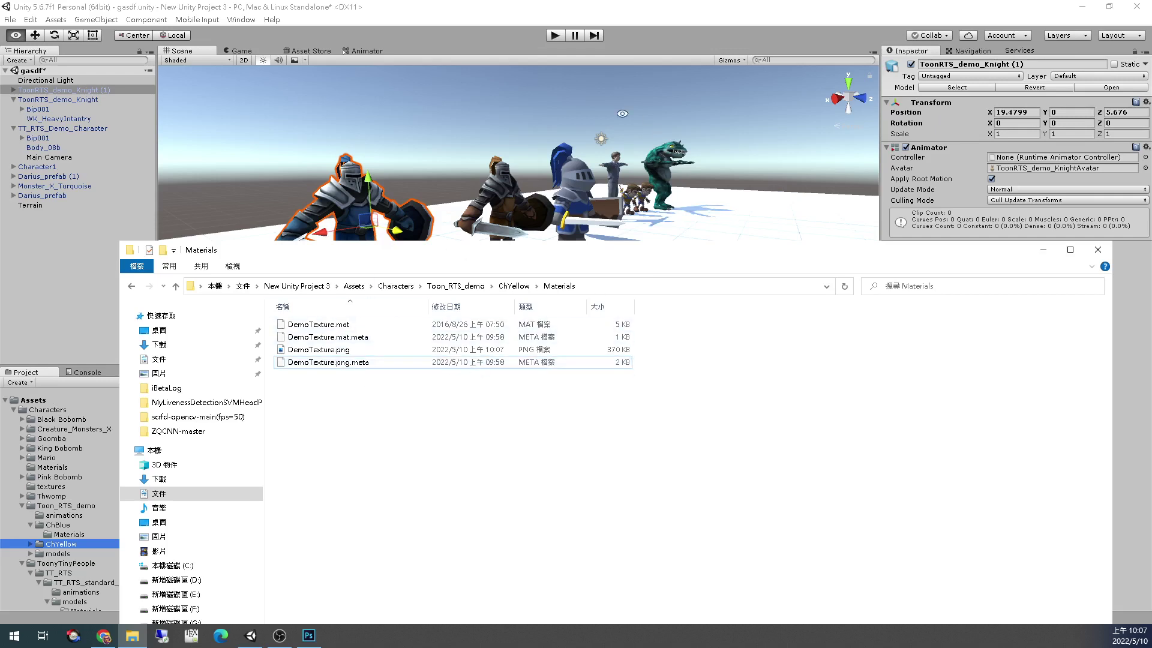
pyautogui.doubleClick(348, 350)
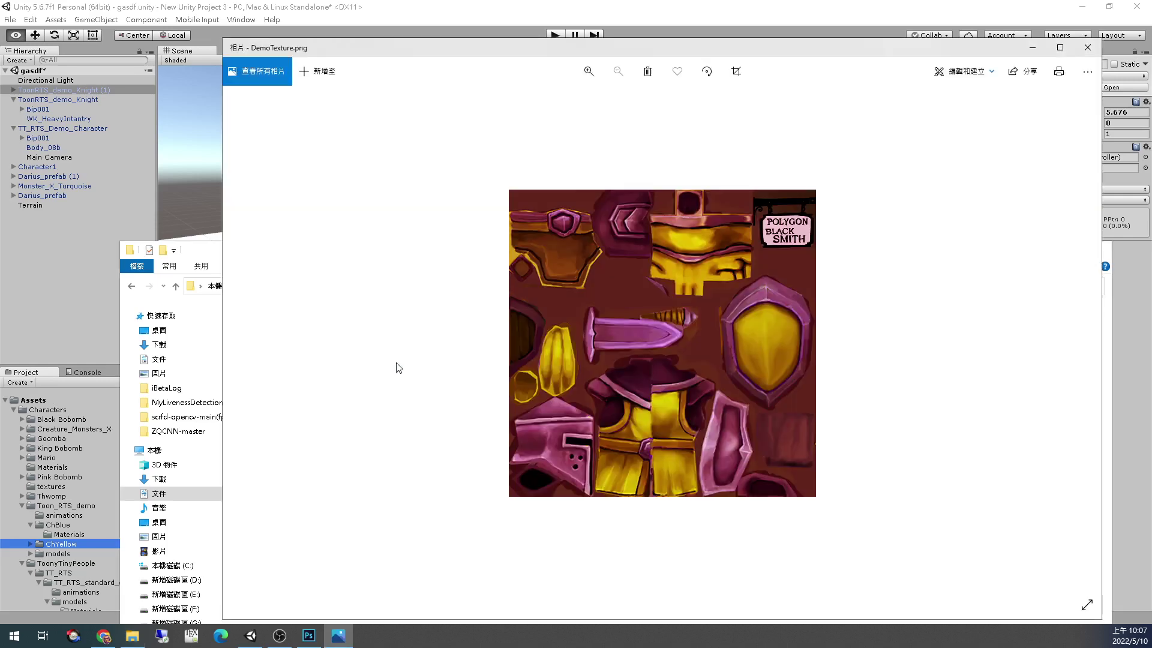
pyautogui.hotkey('alt', 'F4')
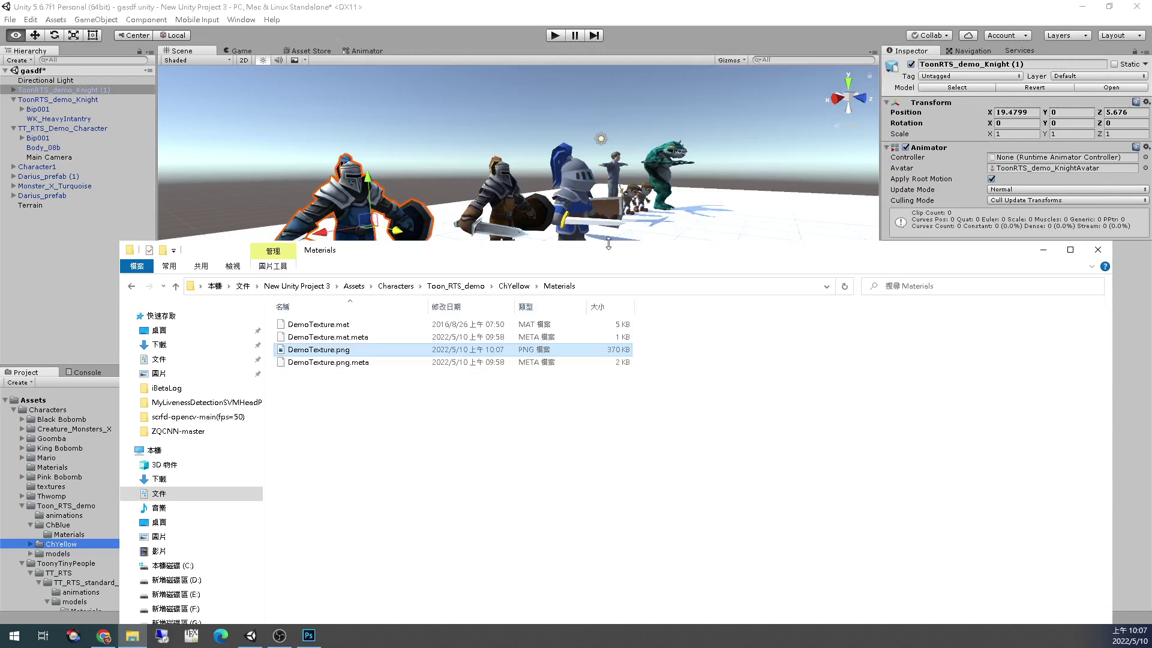
# Switch to Unity and place the knight model from the ChYellow folder in the scene between the existing characters
pyautogui.click(724, 36)
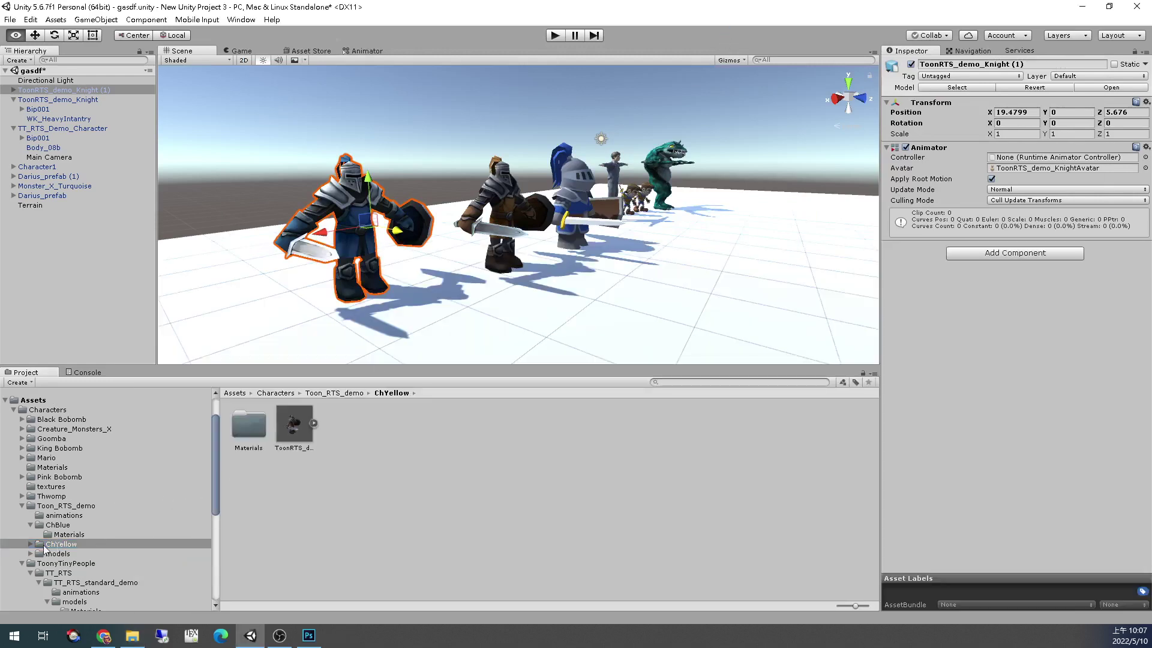
pyautogui.click(30, 544)
pyautogui.moveTo(294, 423); pyautogui.dragTo(501, 336)
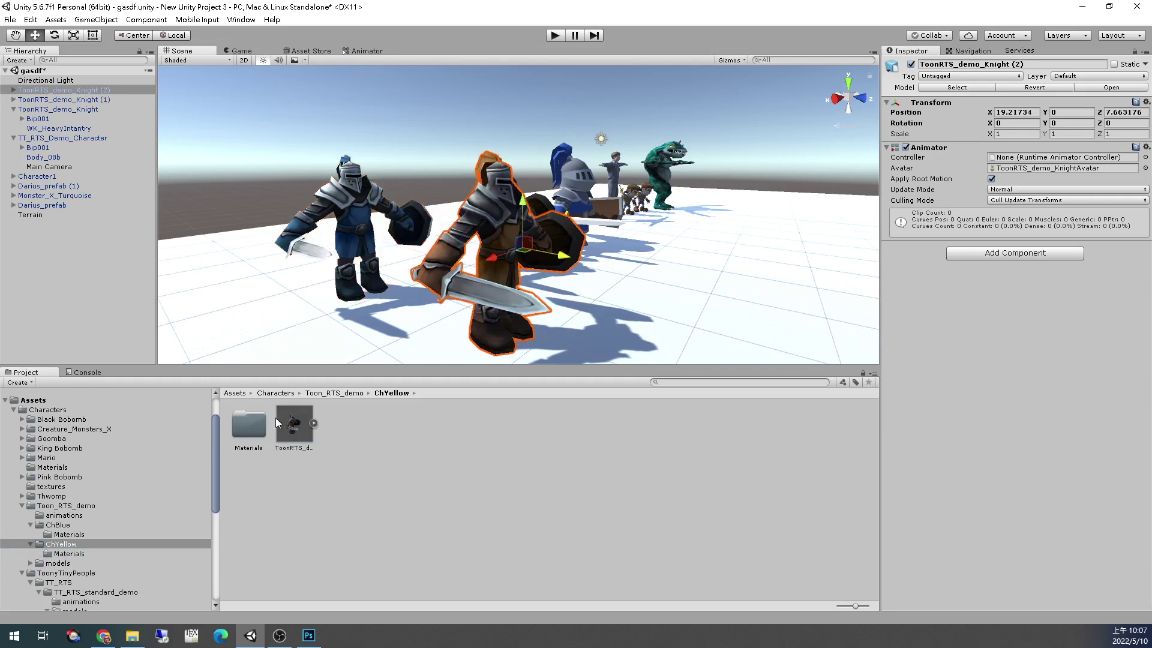
# Assign the recoloured DemoTexture image in ChYellow's Materials folder as the Base (RGB) texture of the DemoTexture material
pyautogui.click(258, 428)
pyautogui.doubleClick(257, 426)
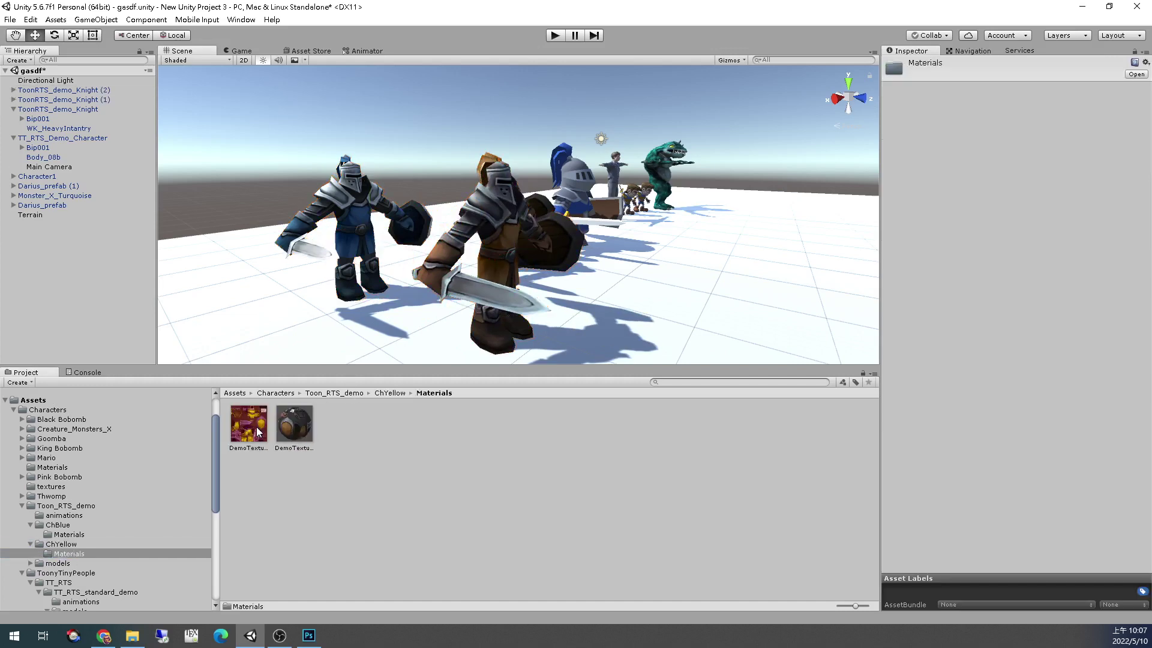
pyautogui.click(292, 427)
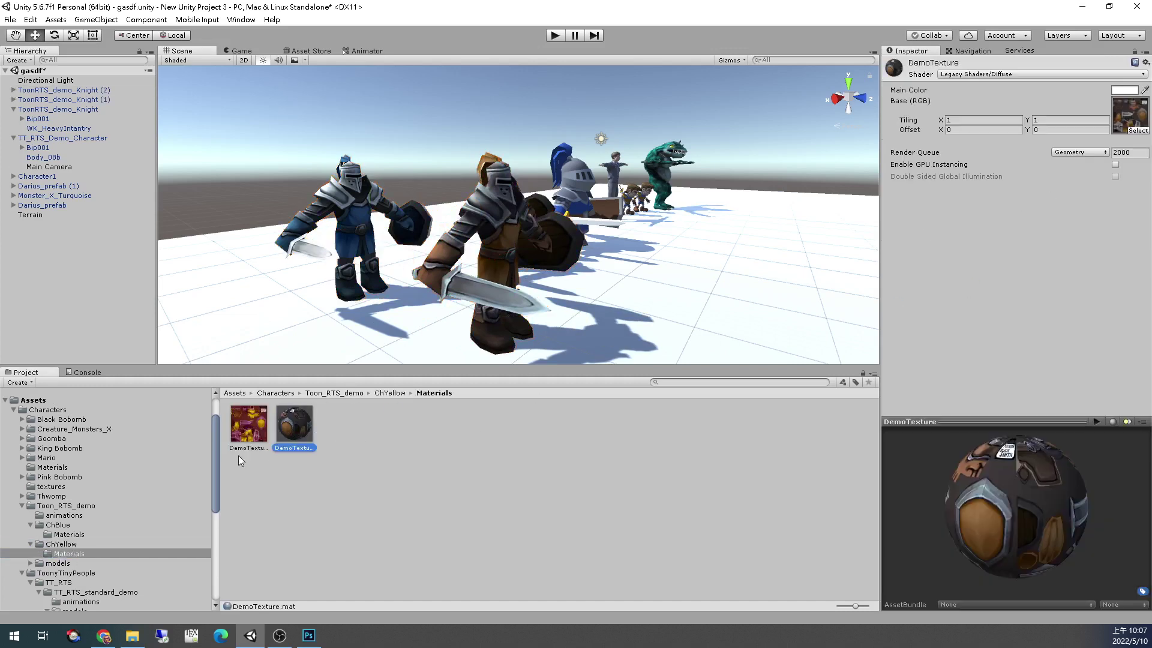
pyautogui.moveTo(246, 427); pyautogui.dragTo(1135, 127)
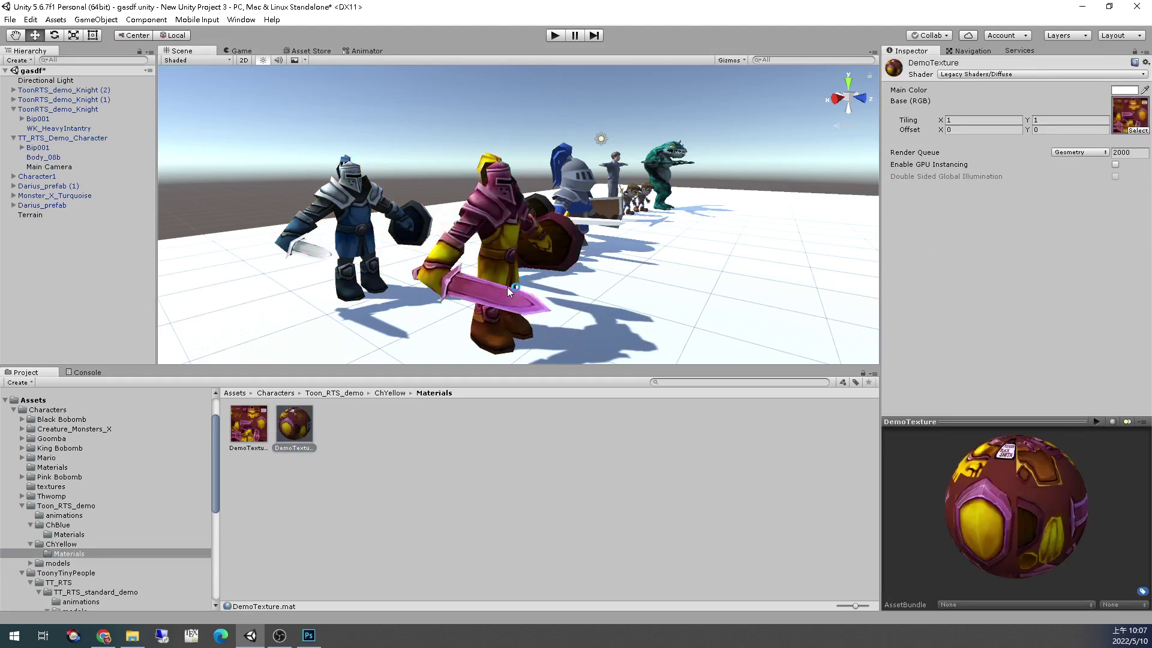
# Move the yellow and purple knight to the end of the row beside the blue knight, at about X 21.3, Z 5.9
pyautogui.moveTo(506, 287); pyautogui.dragTo(439, 273, button='middle')
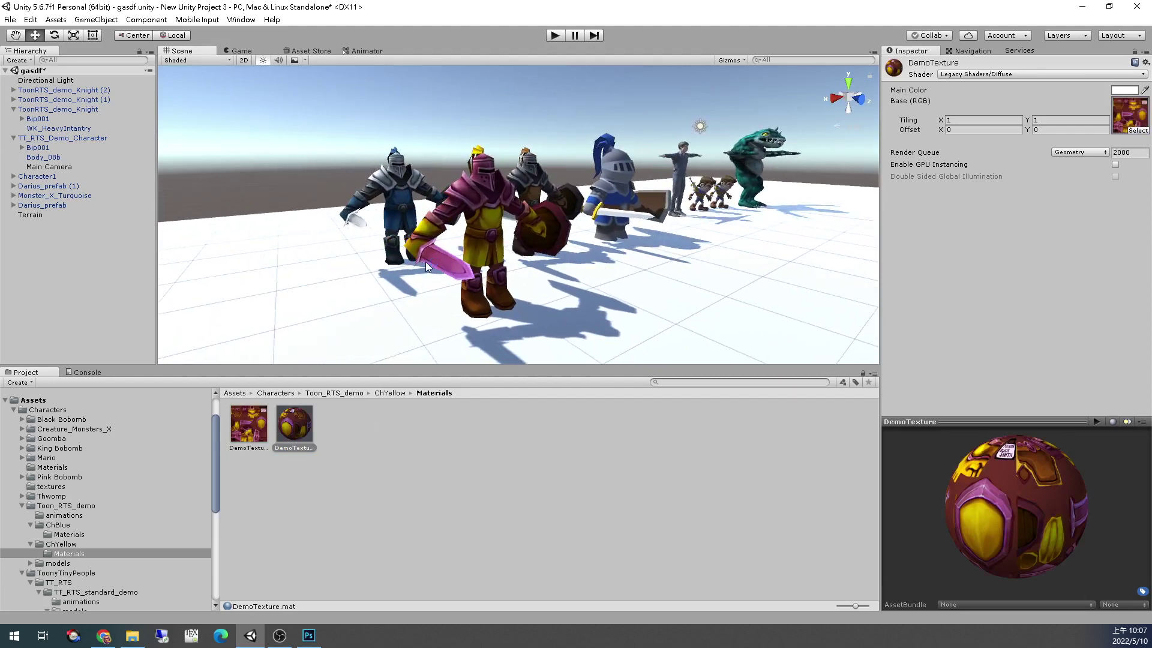
pyautogui.click(498, 243)
pyautogui.moveTo(394, 248); pyautogui.dragTo(214, 233)
pyautogui.moveTo(486, 272); pyautogui.dragTo(503, 273, button='middle')
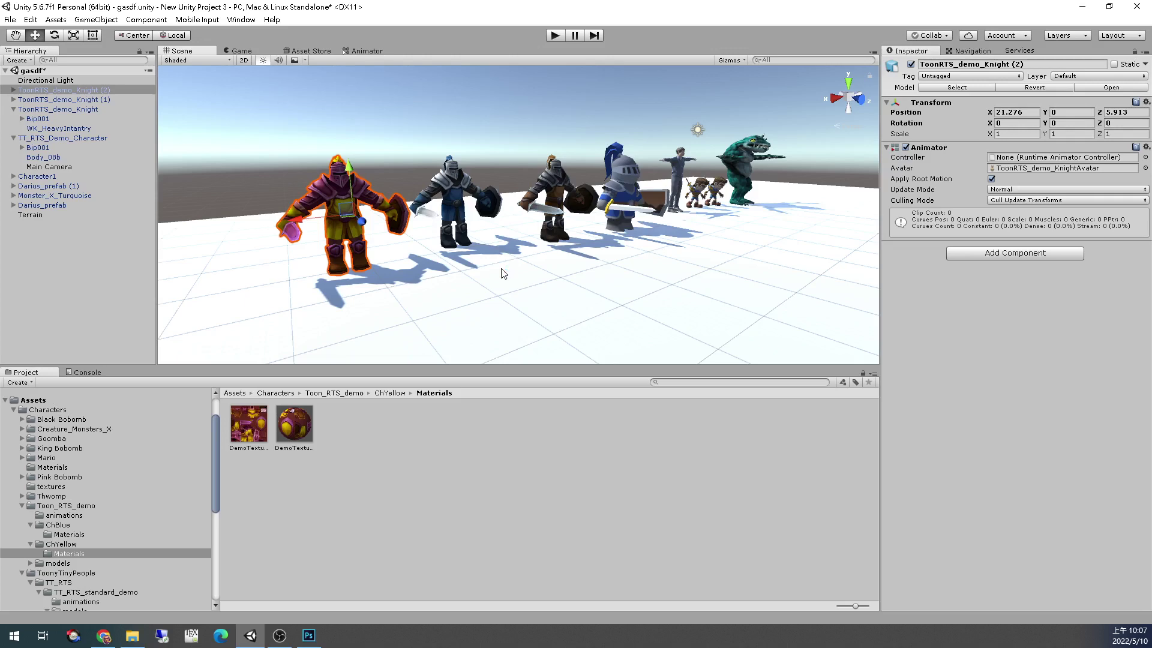
# Inspect Character1 and the DemoTexture image's import settings, and examine the recoloured knight up close
pyautogui.click(678, 161)
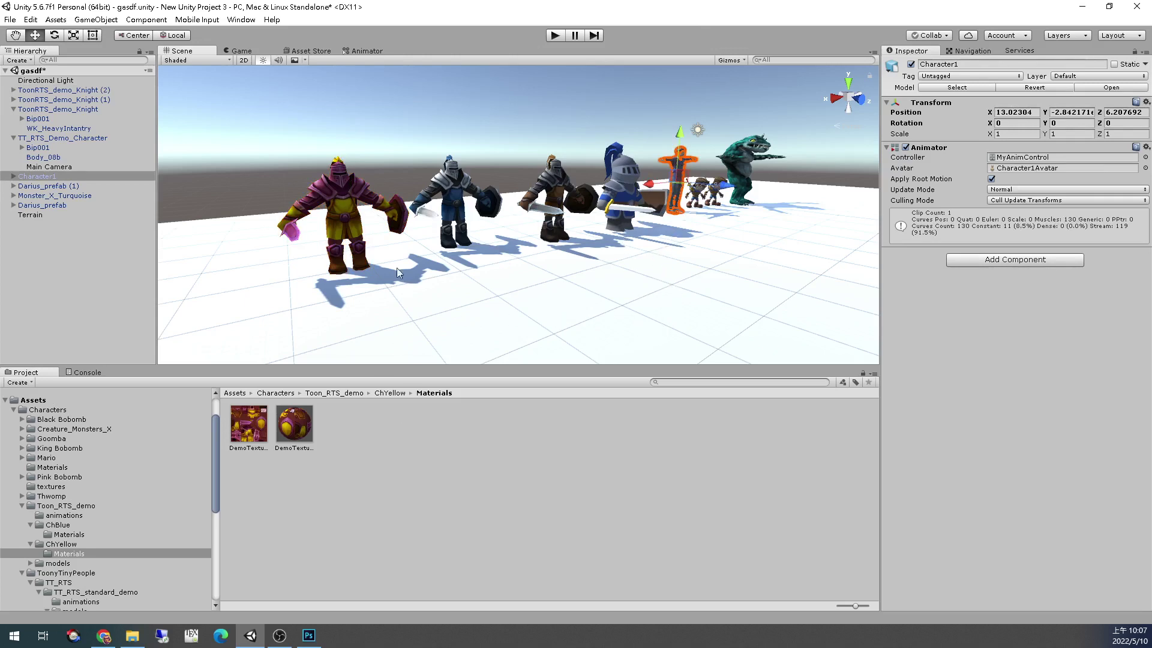
pyautogui.click(248, 435)
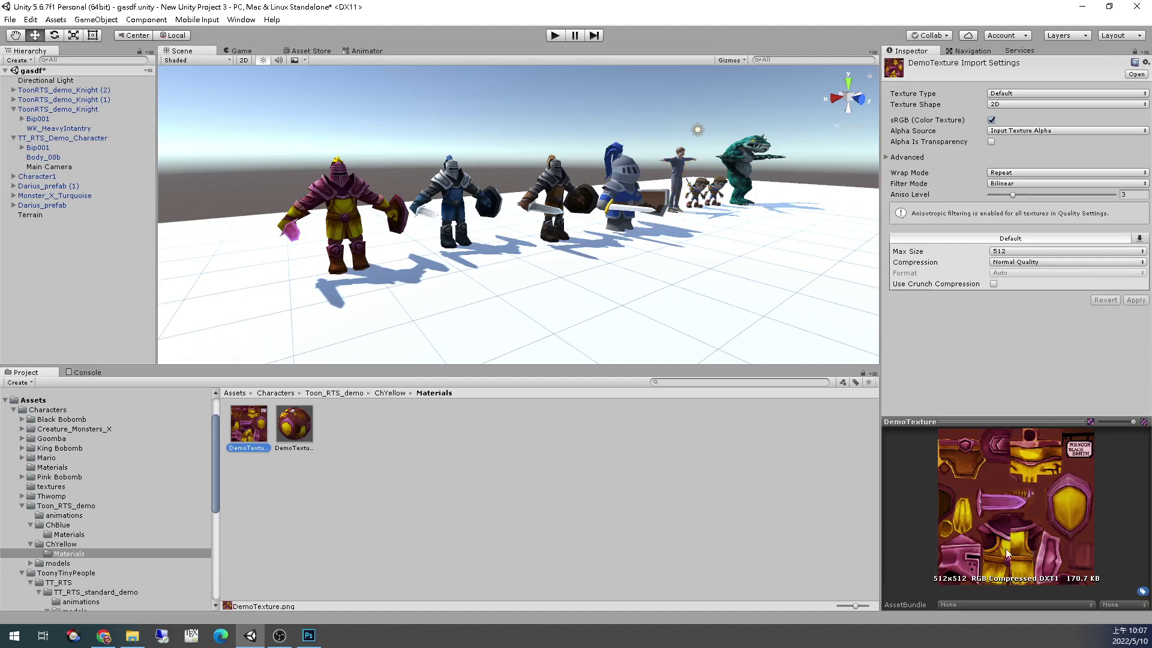
pyautogui.moveTo(325, 190); pyautogui.dragTo(481, 182, button='right')
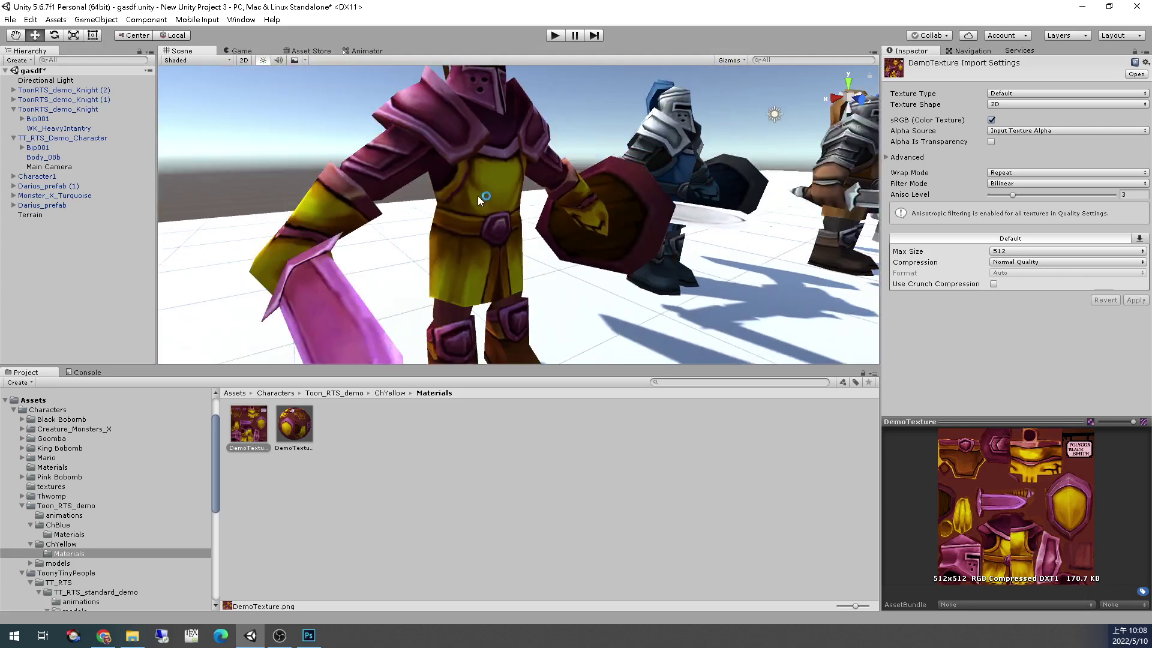
# Examine the recoloured knight's armour, helmet, shield and boots from several angles, comparing it with the blue knight
pyautogui.moveTo(566, 273); pyautogui.dragTo(354, 196, button='right')
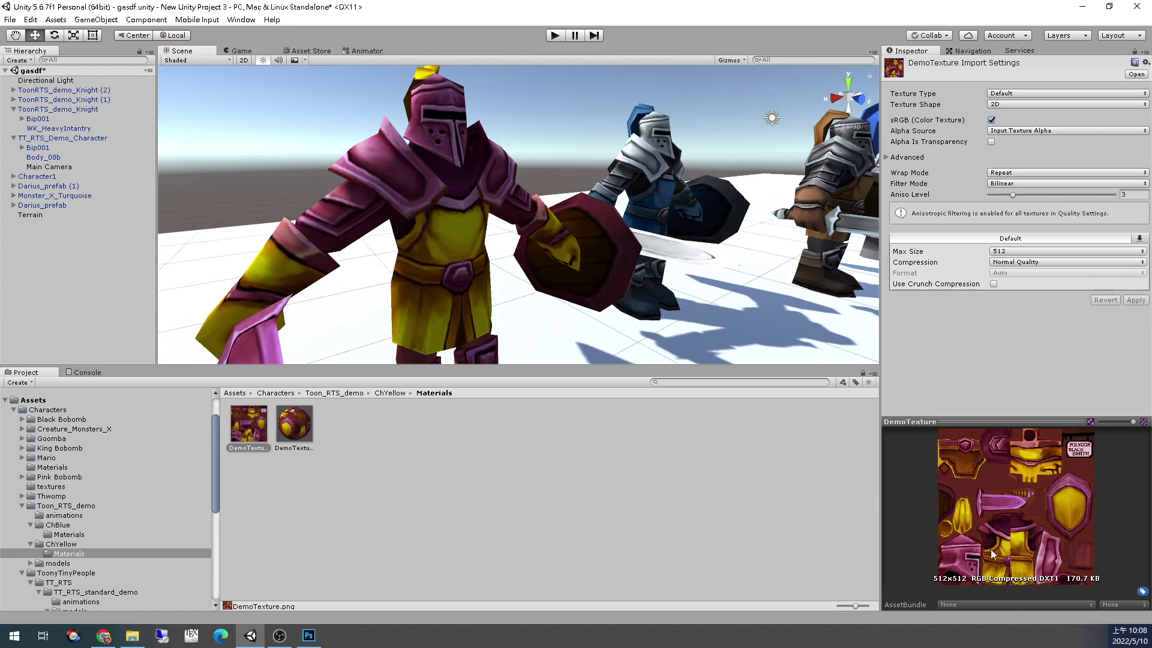
pyautogui.keyDown('alt'); pyautogui.moveTo(474, 324); pyautogui.dragTo(718, 284); pyautogui.keyUp('alt')
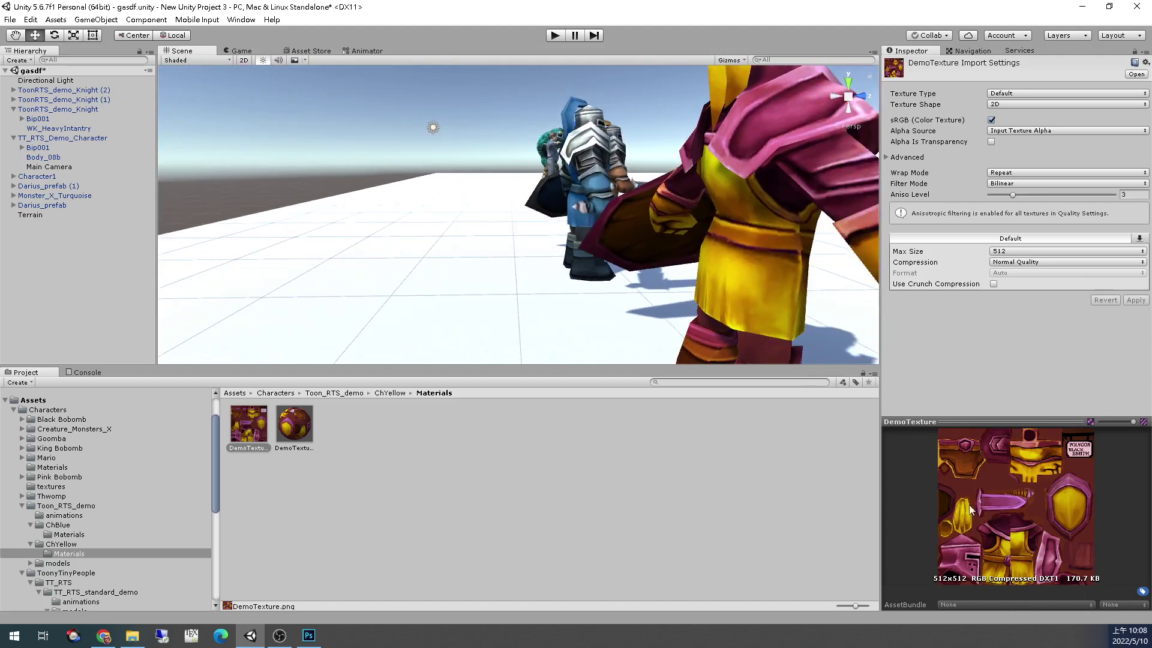
pyautogui.keyDown('alt'); pyautogui.moveTo(794, 257); pyautogui.dragTo(372, 240); pyautogui.keyUp('alt')
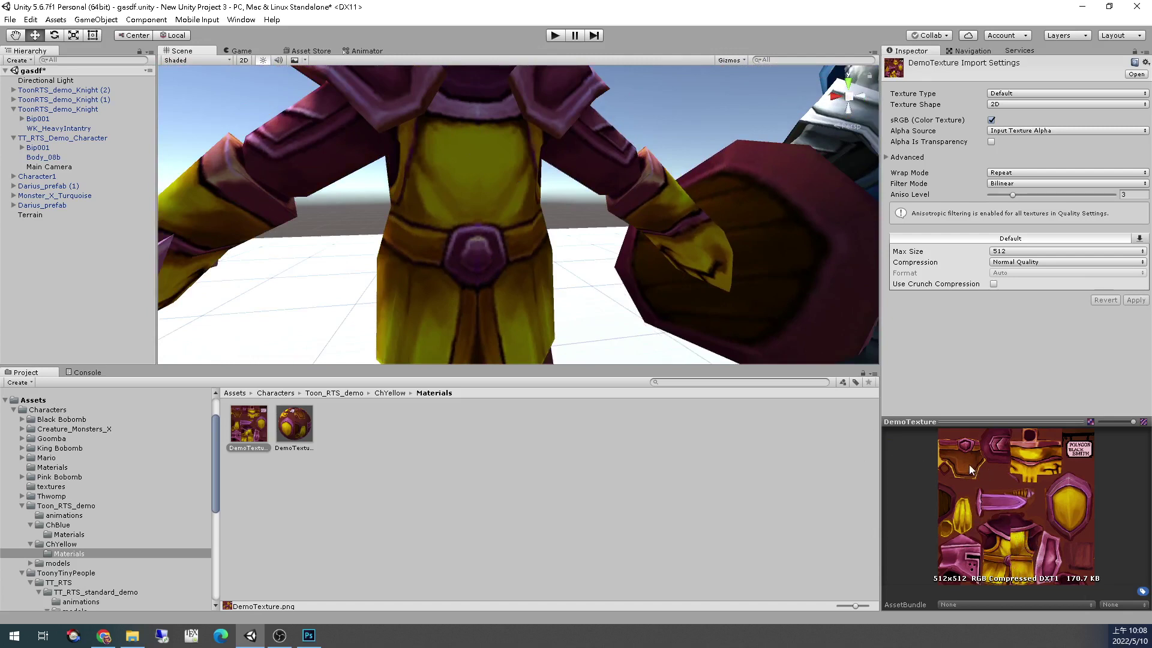
pyautogui.moveTo(571, 264); pyautogui.dragTo(570, 315, button='middle')
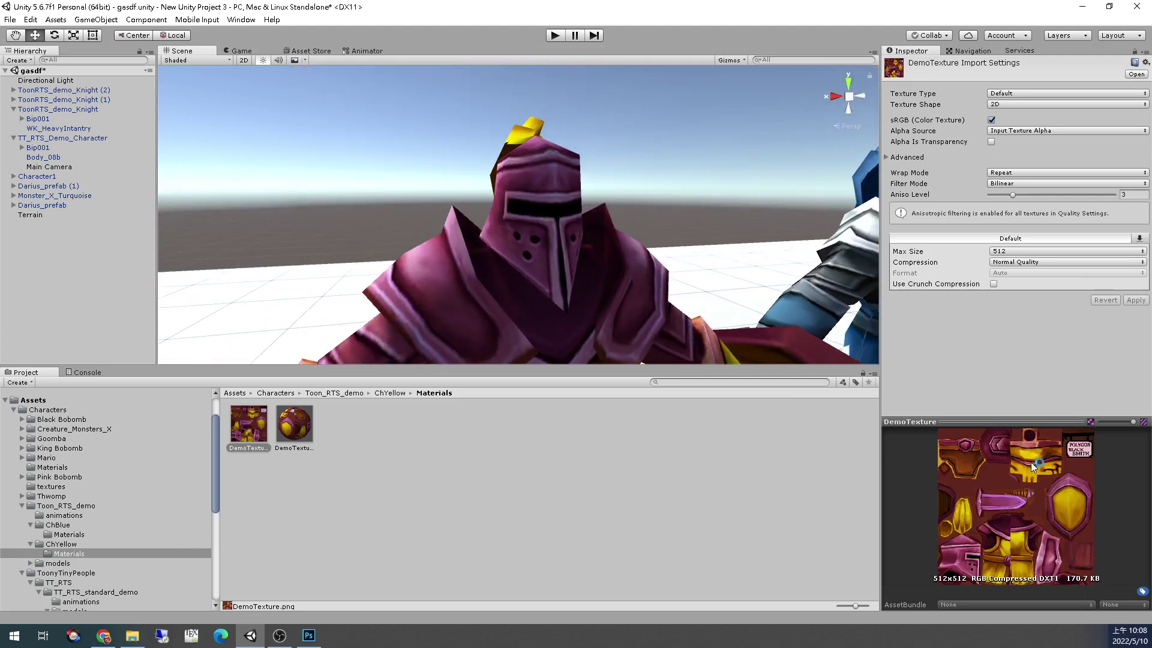
pyautogui.scroll(-10, 747, 256)
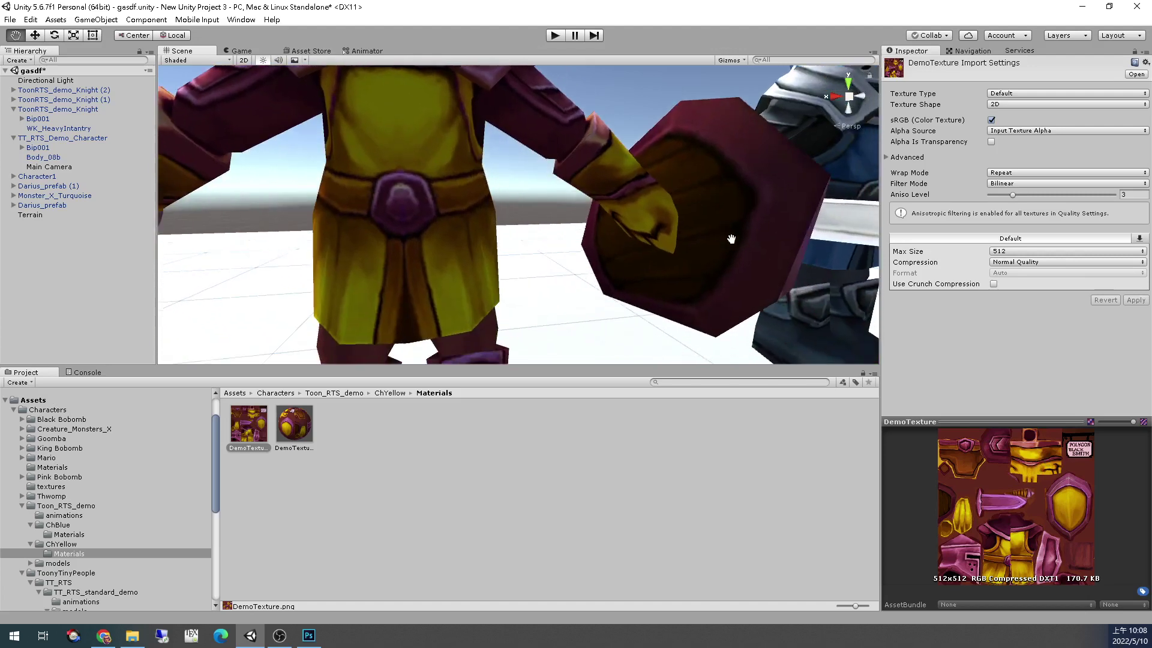
pyautogui.keyDown('alt'); pyautogui.moveTo(554, 246); pyautogui.dragTo(588, 251); pyautogui.keyUp('alt')
pyautogui.scroll(3, 588, 291)
pyautogui.keyDown('alt'); pyautogui.moveTo(587, 291); pyautogui.dragTo(721, 378); pyautogui.keyUp('alt')
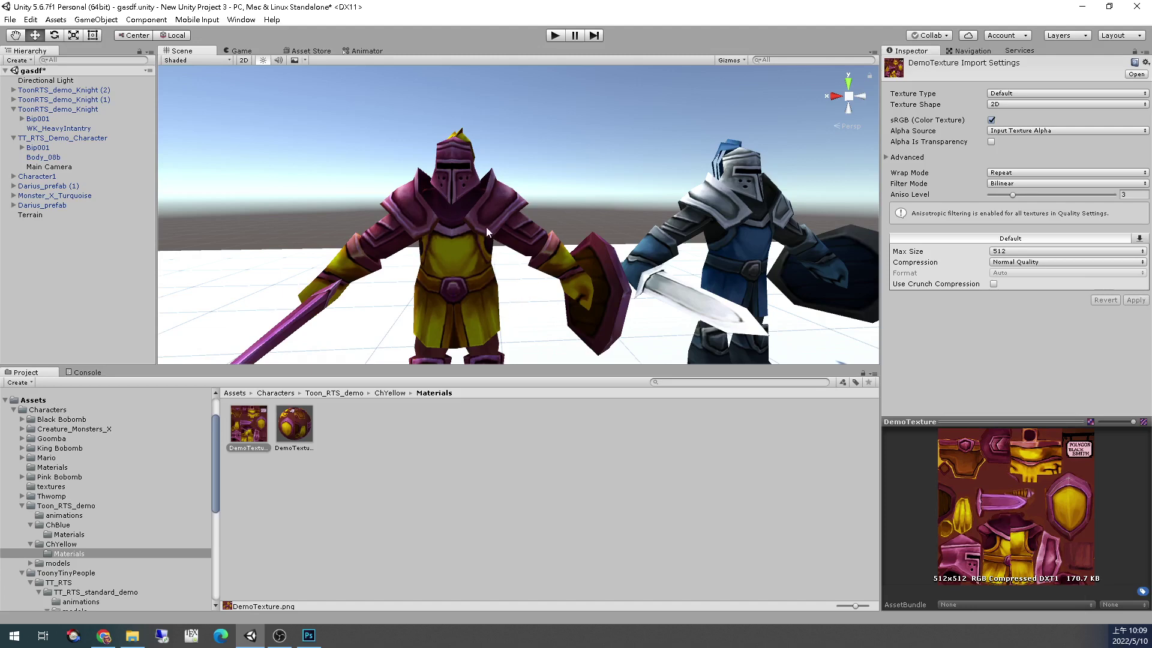
pyautogui.moveTo(540, 309); pyautogui.dragTo(839, 404, button='right')
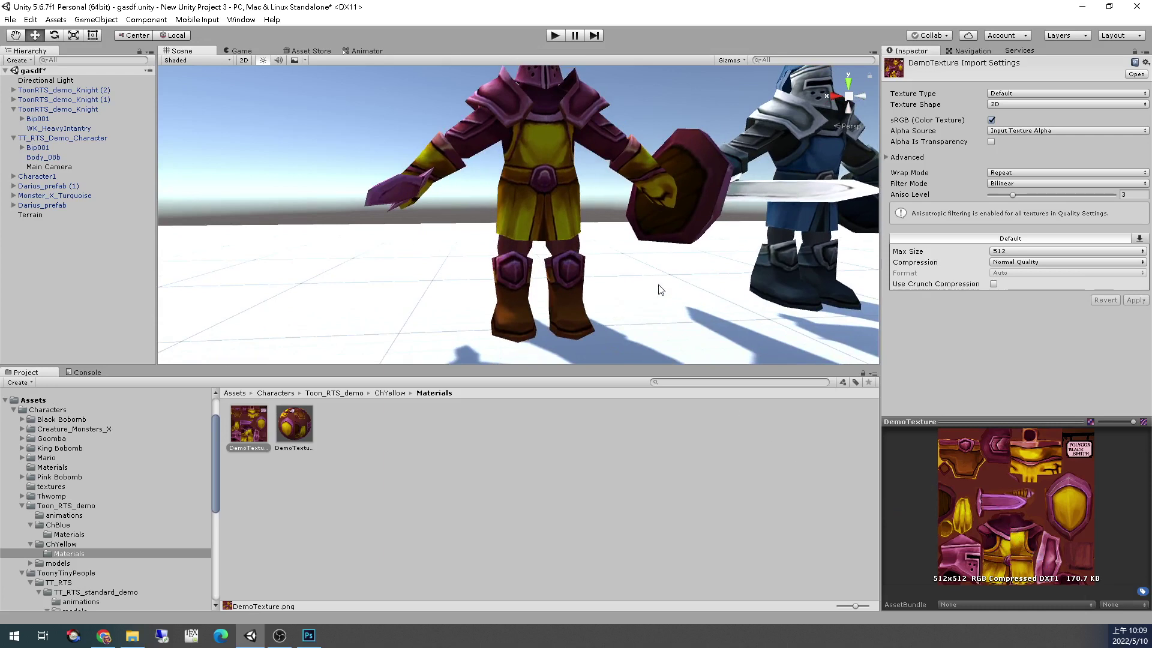
# Switch to Chrome and search Google Images for "armor knight" in a new tab
pyautogui.click(103, 635)
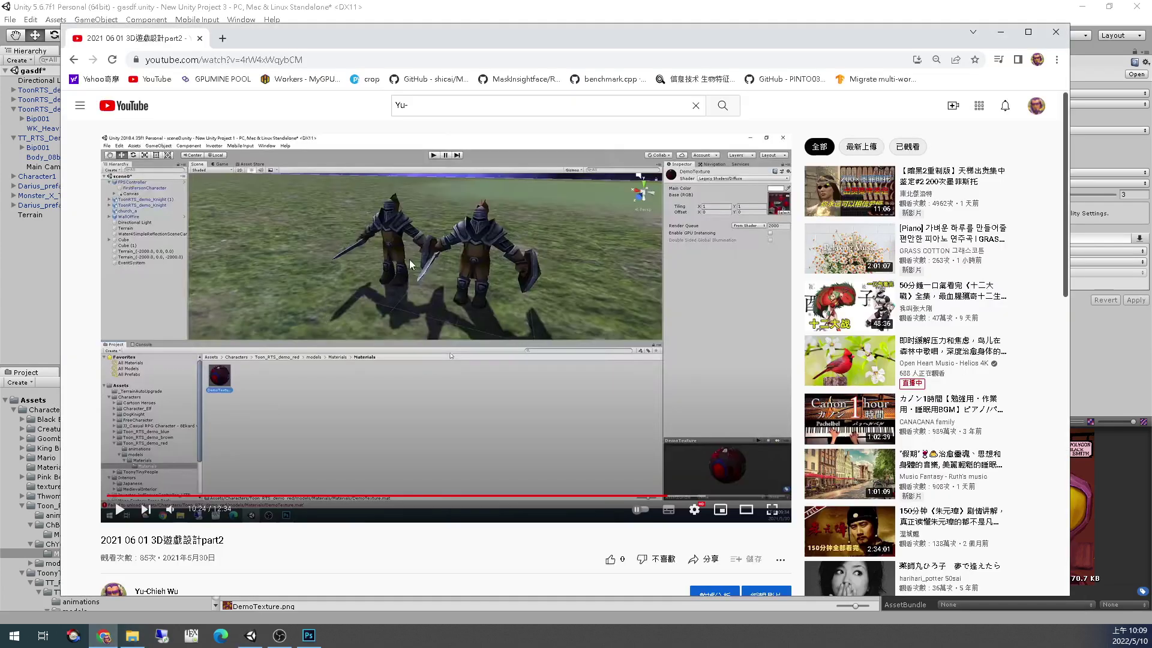
pyautogui.hotkey('ctrl', 't')
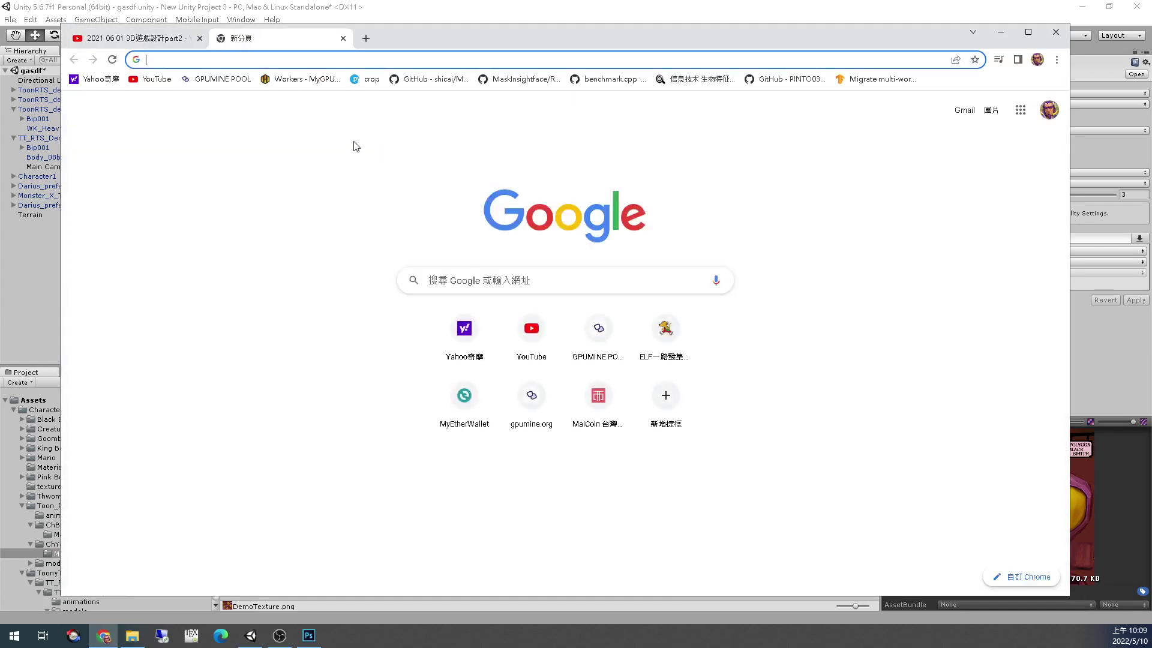
pyautogui.write('ar')
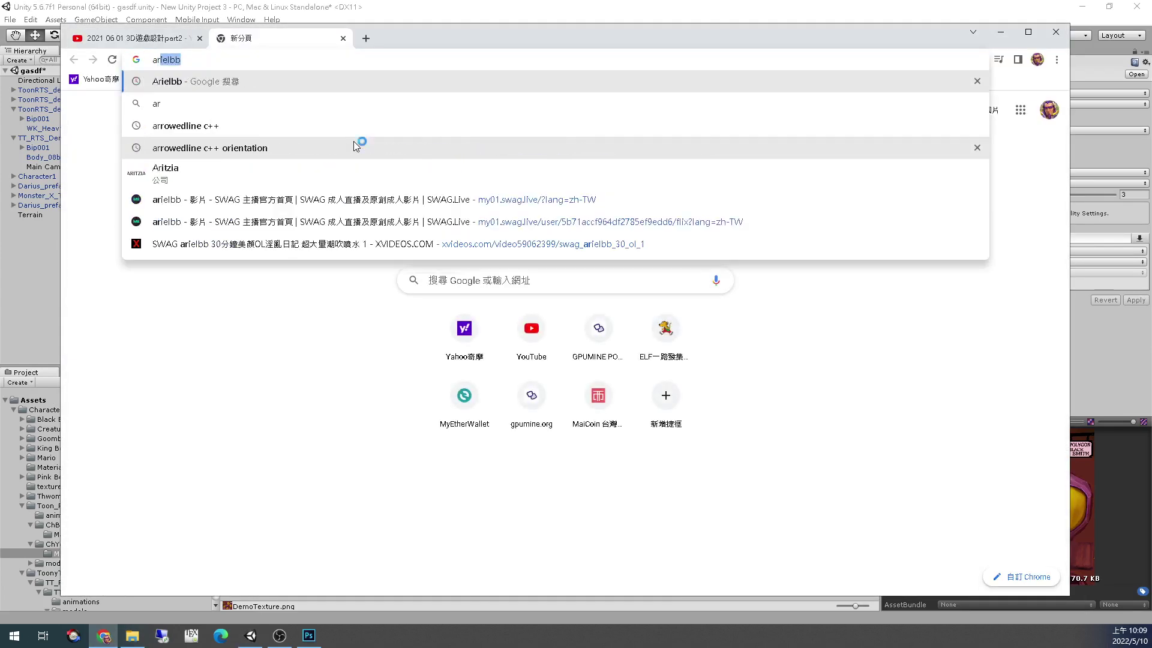
pyautogui.write('mor')
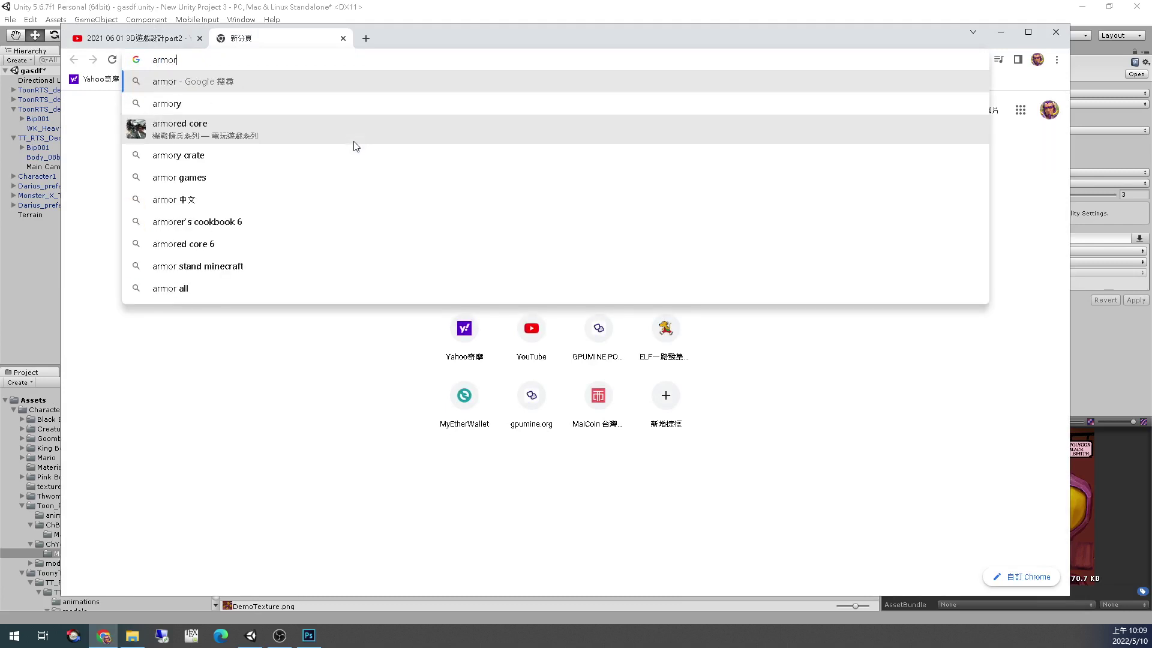
pyautogui.press('Return')
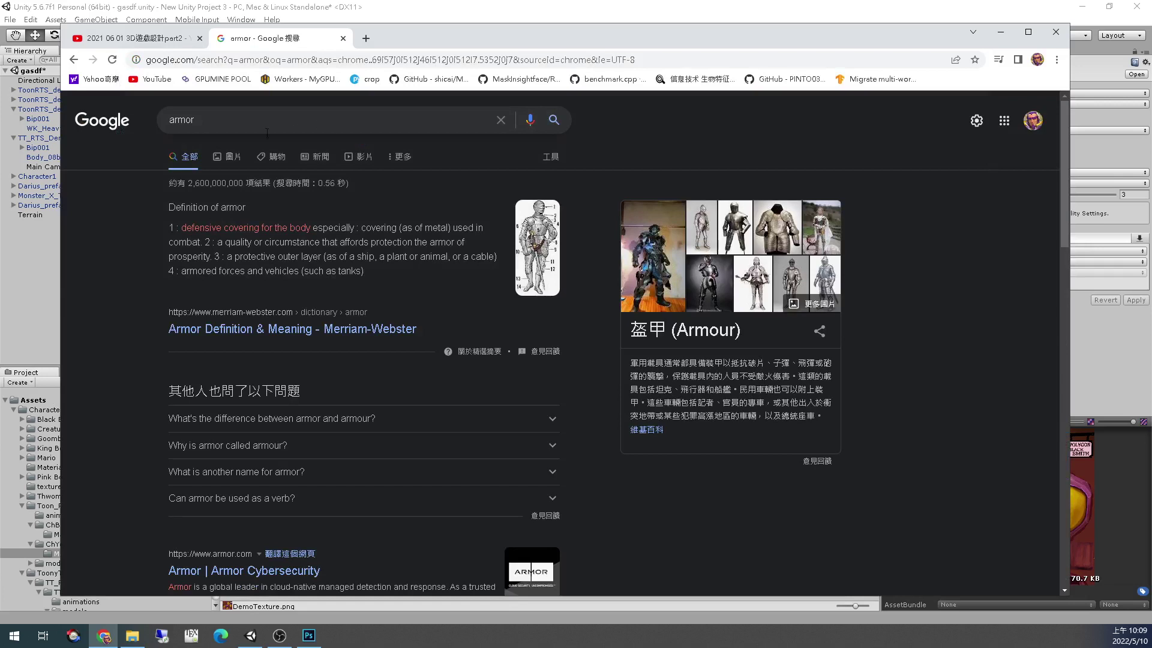
pyautogui.click(230, 156)
pyautogui.click(320, 119)
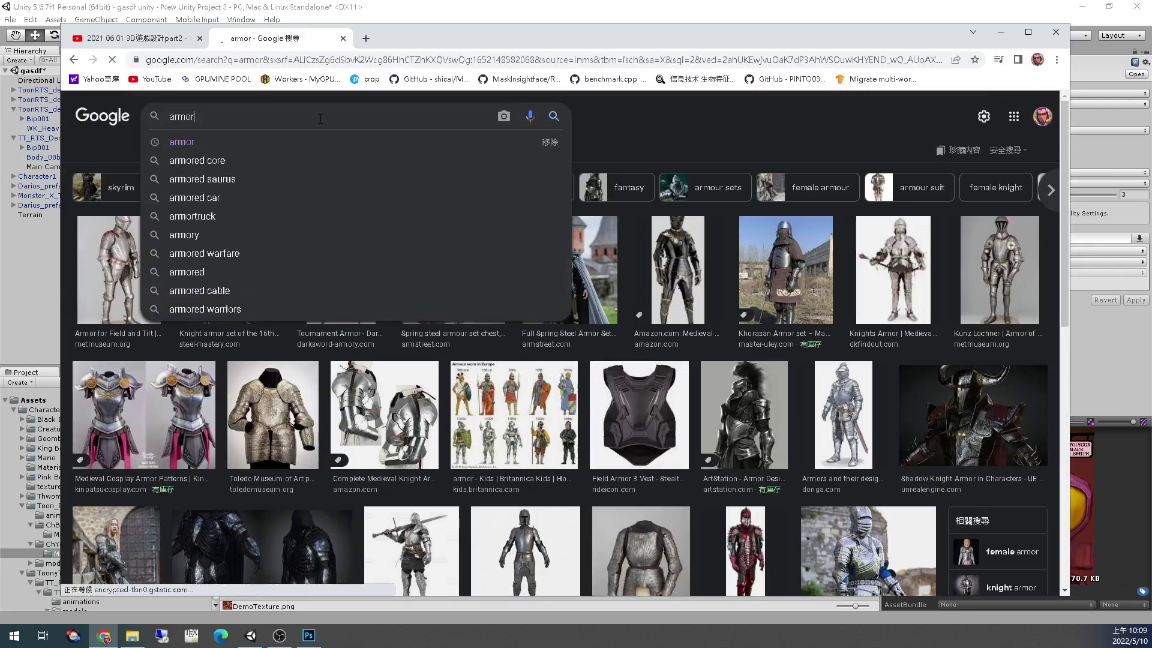
pyautogui.write('kni')
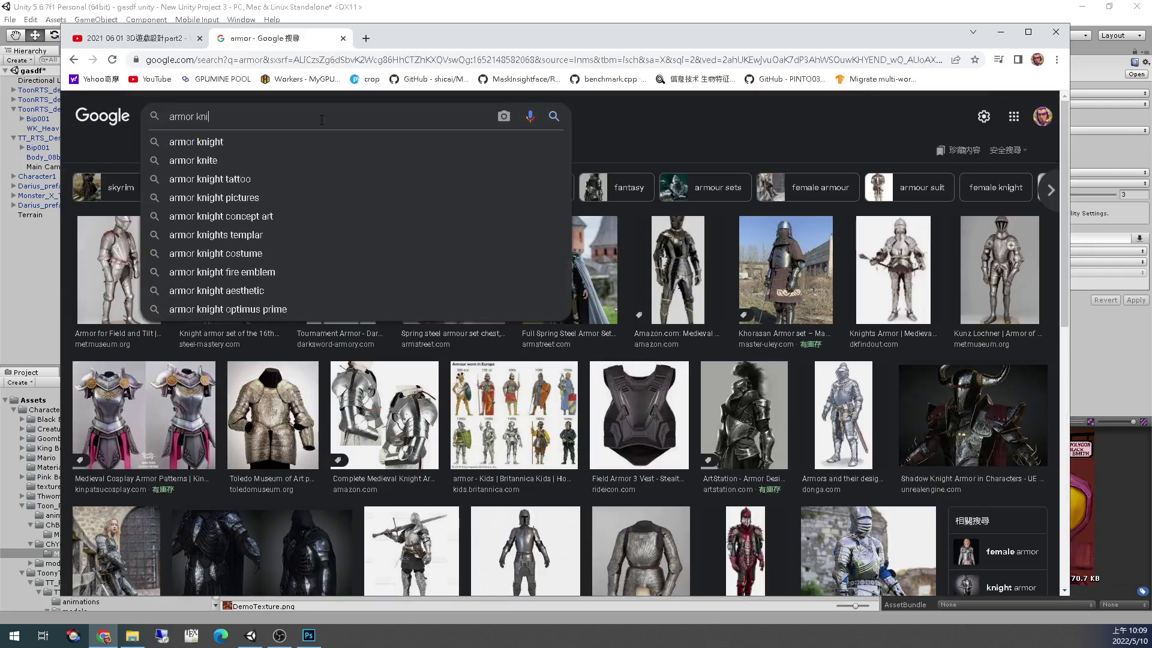
pyautogui.write('ght')
pyautogui.press('Return')
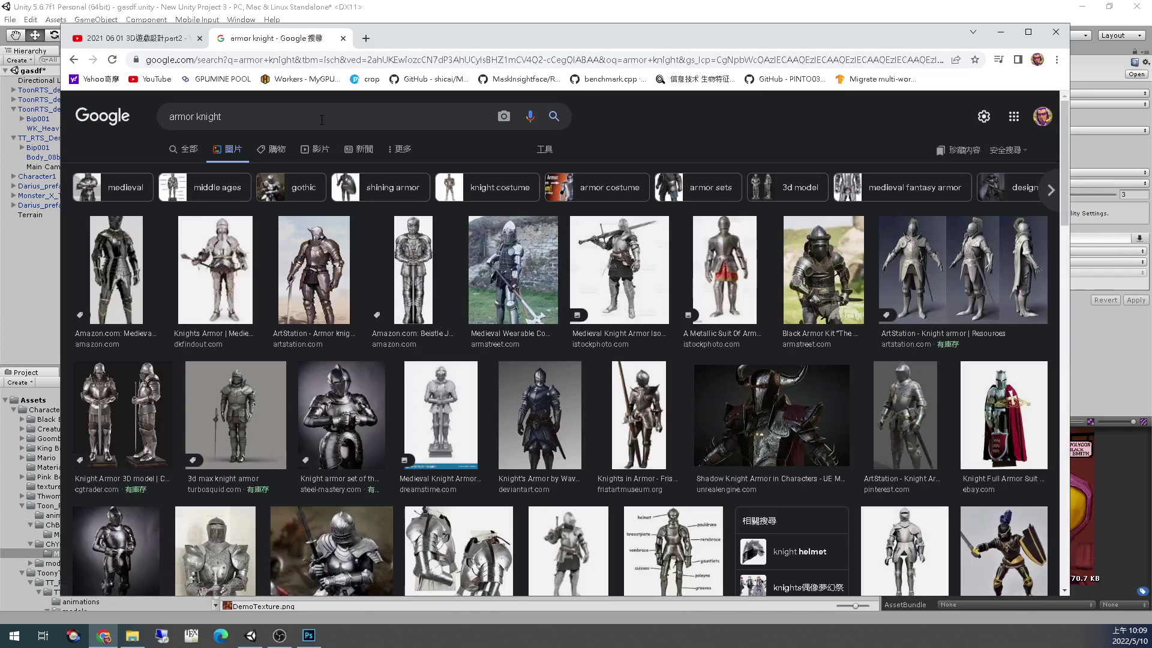
# Refine the image search to "armor knight toon" and examine the cartoon knights as colour references against the knight in Unity
pyautogui.click(343, 120)
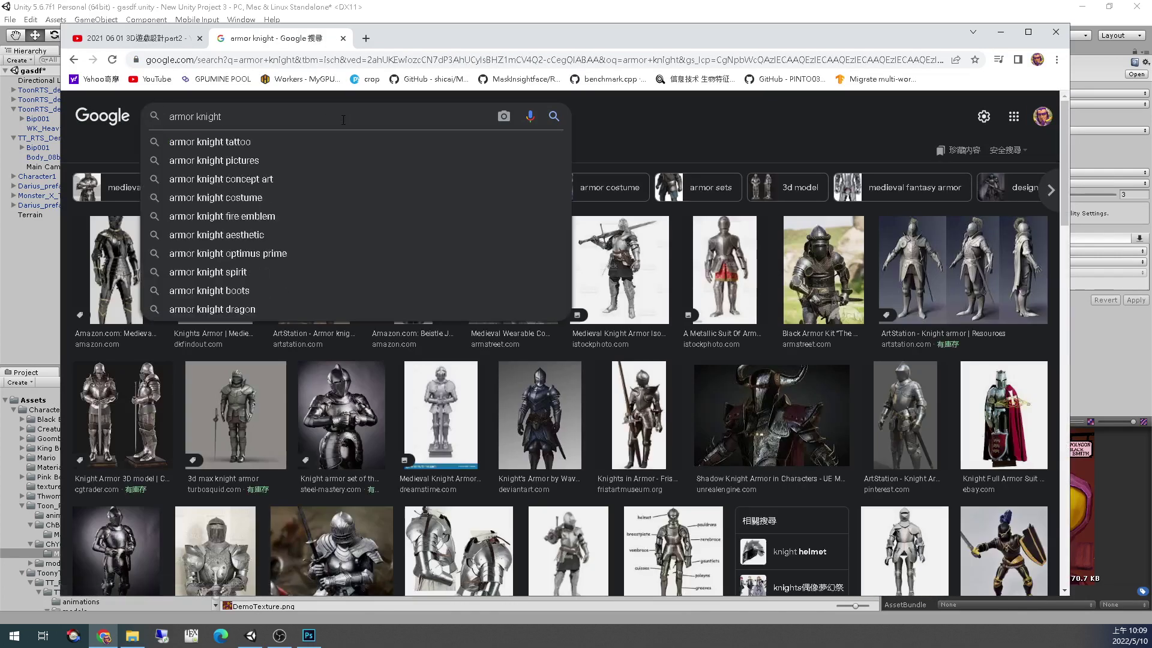
pyautogui.write('toon')
pyautogui.press('Return')
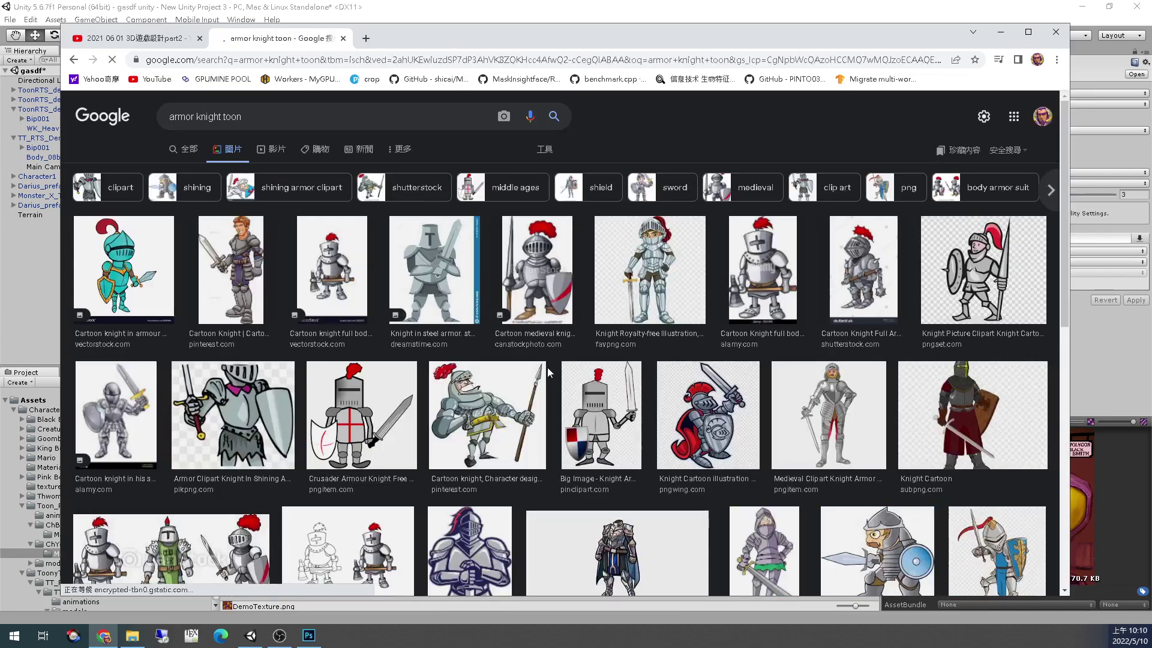
pyautogui.scroll(-2, 547, 371)
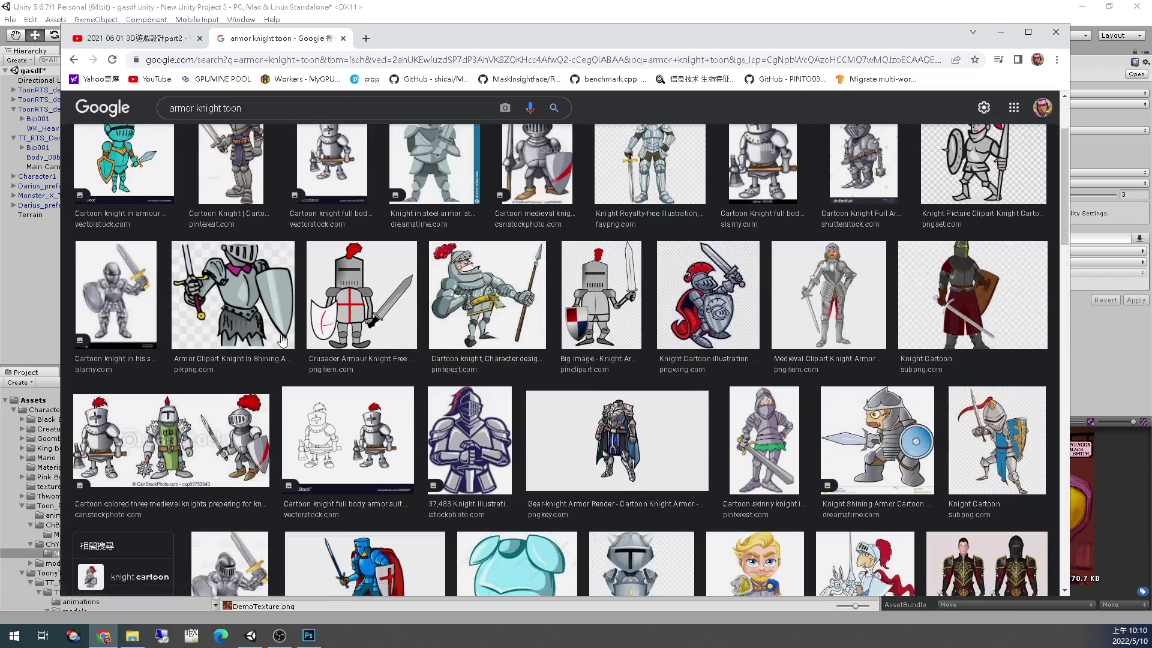
pyautogui.scroll(-3, 516, 369)
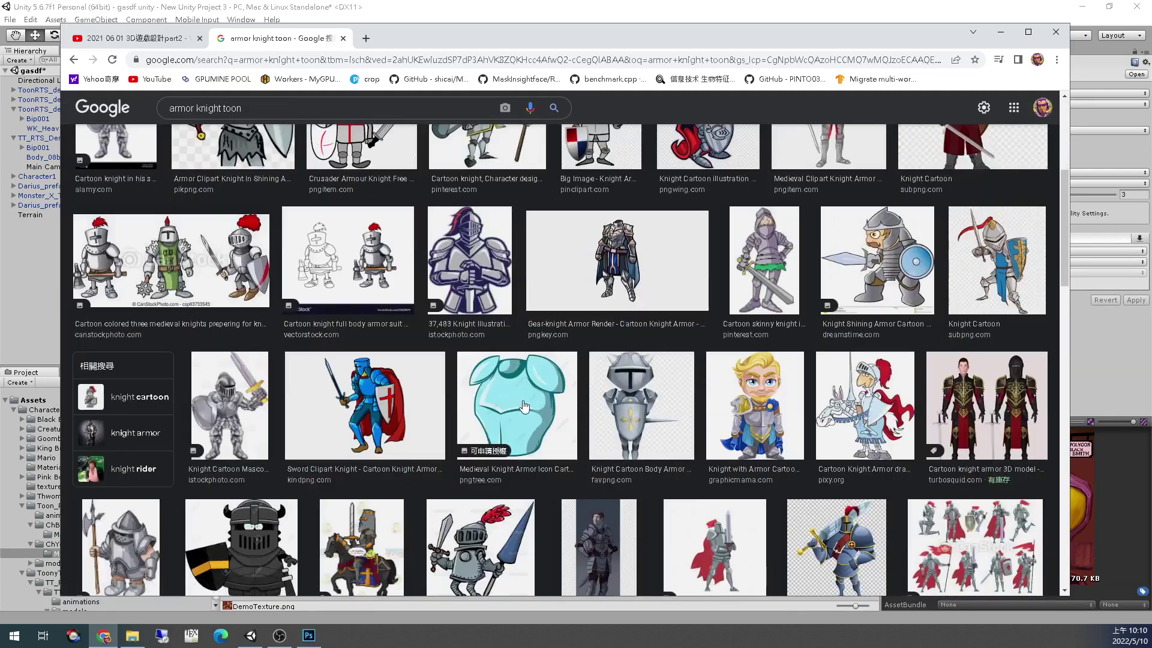
pyautogui.scroll(-3, 576, 399)
pyautogui.scroll(1, 608, 372)
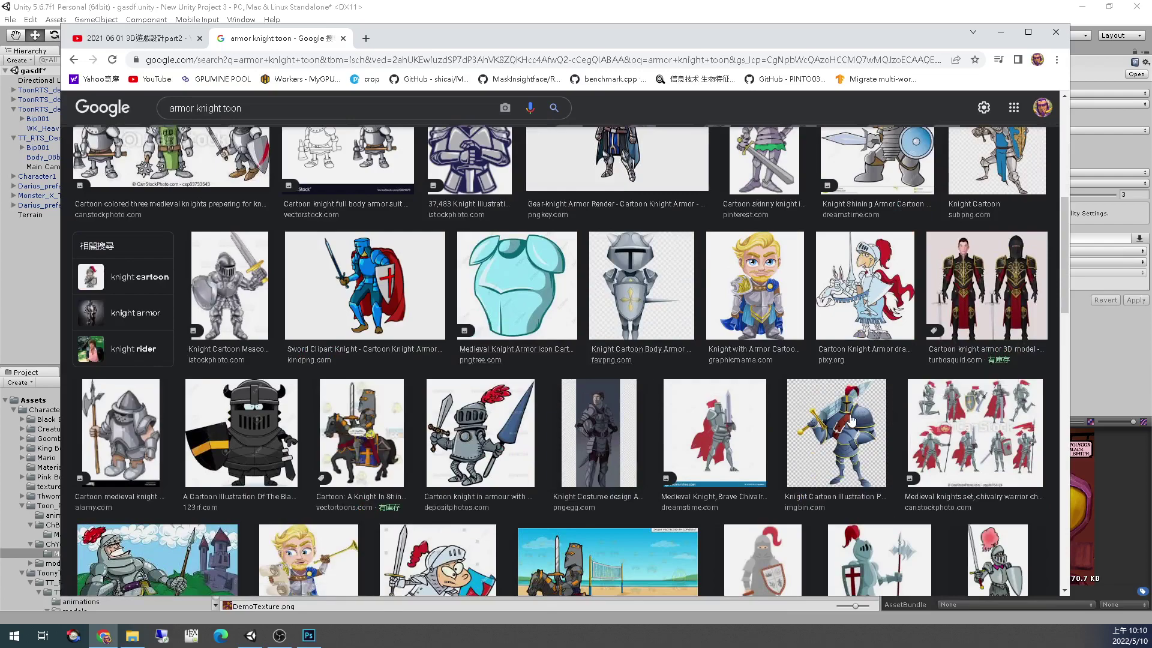
pyautogui.scroll(-3, 767, 426)
pyautogui.scroll(-3, 659, 414)
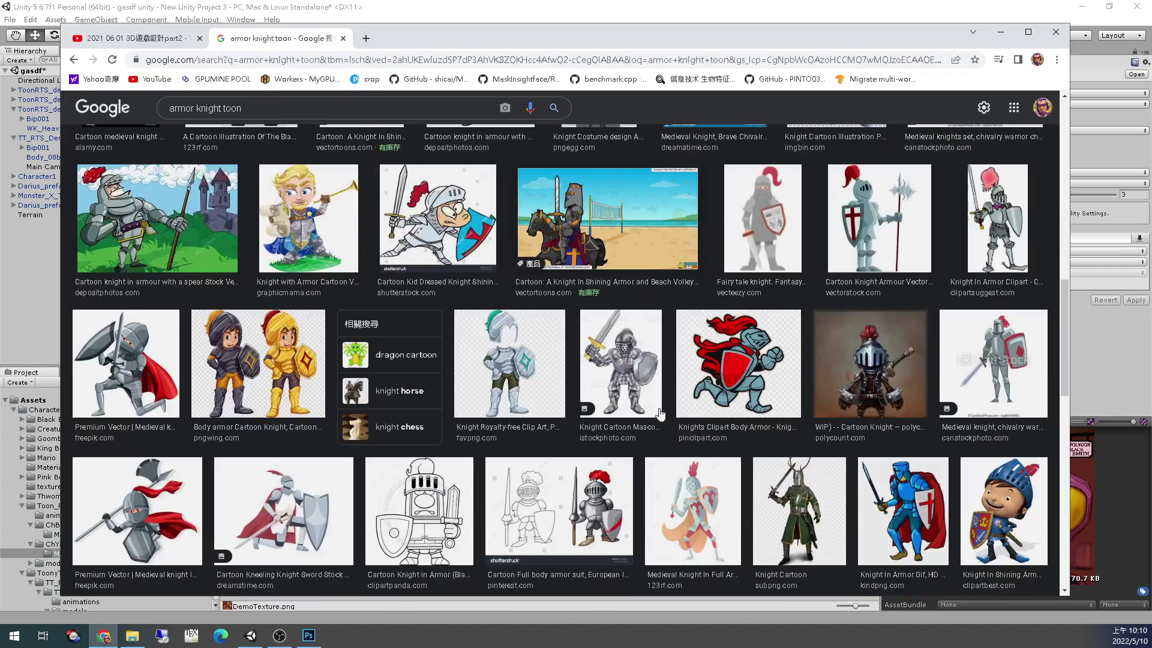
pyautogui.scroll(-2, 630, 396)
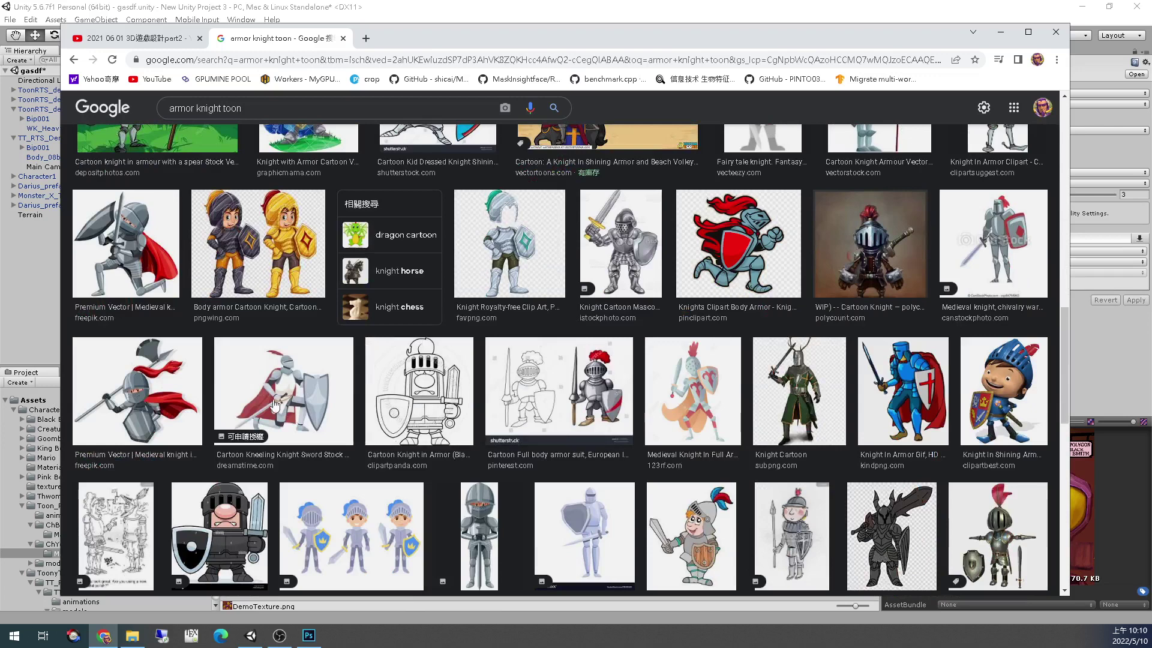
pyautogui.hotkey('alt', 'Tab')
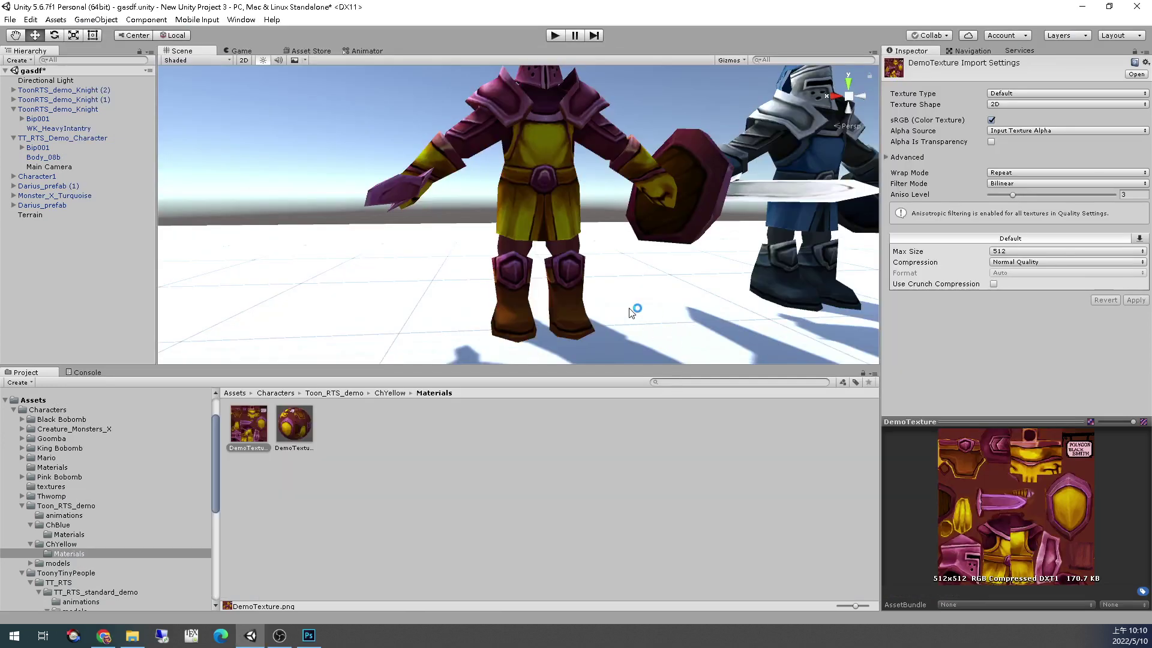
pyautogui.hotkey('alt', 'Tab')
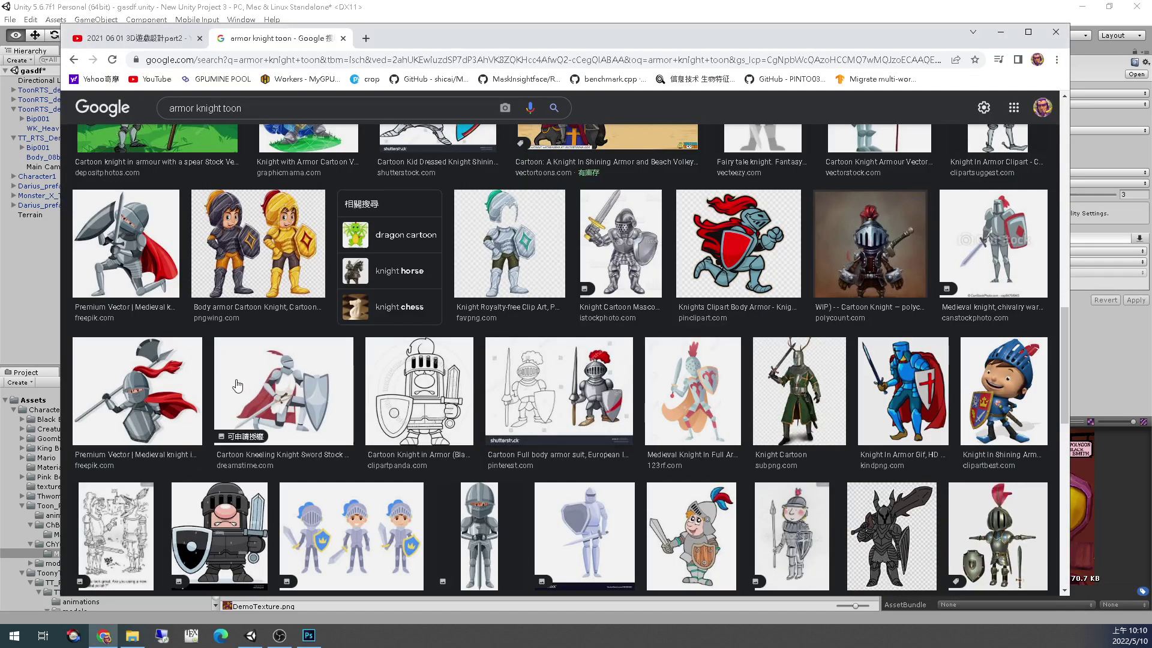
pyautogui.hotkey('alt', 'Tab')
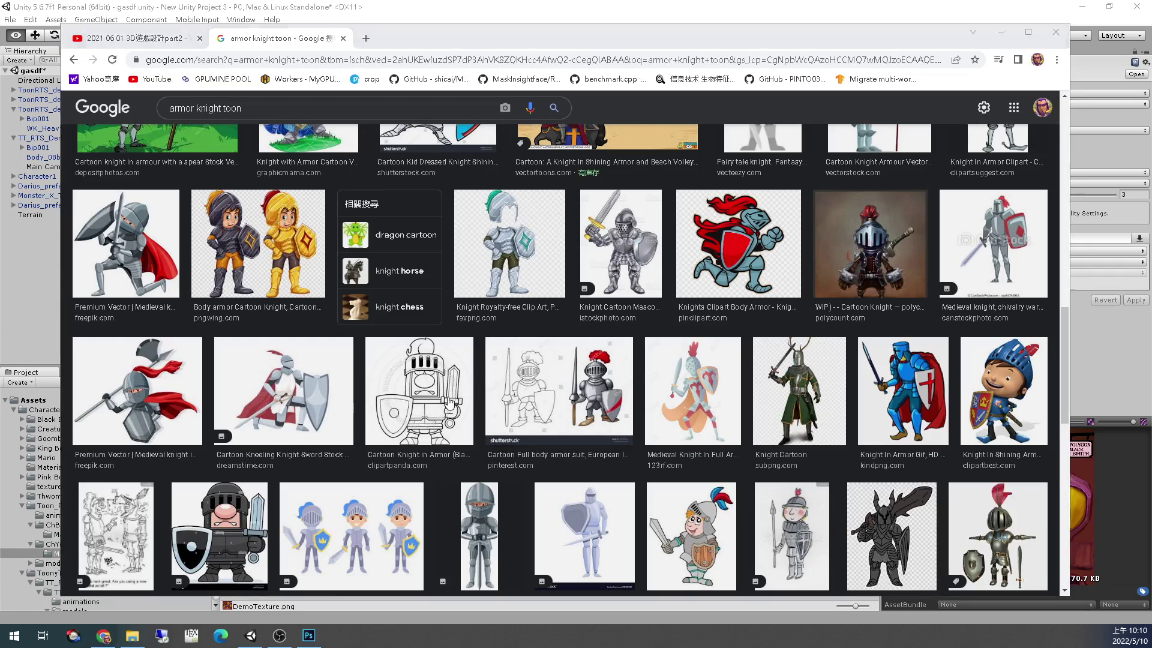
# Switch to Photoshop and select the purple sword's blade and crossguard on 圖層 0 with the Quick Selection tool
pyautogui.hotkey('alt', 'Tab')
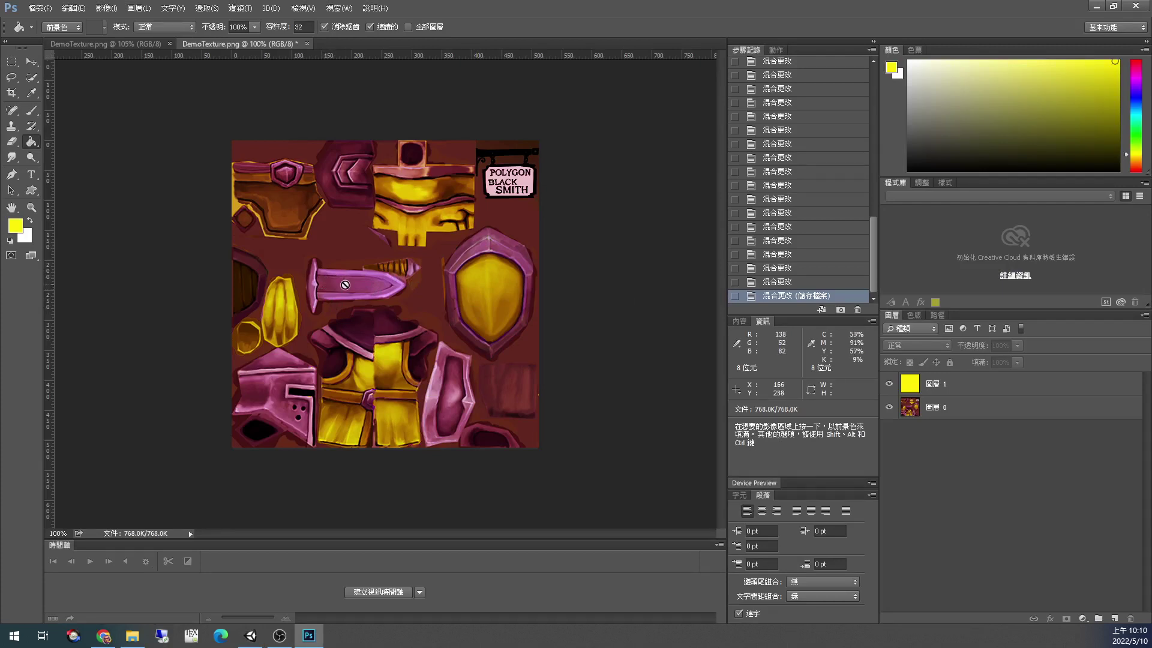
pyautogui.keyDown('alt'); pyautogui.scroll(5, 345, 284); pyautogui.keyUp('alt')
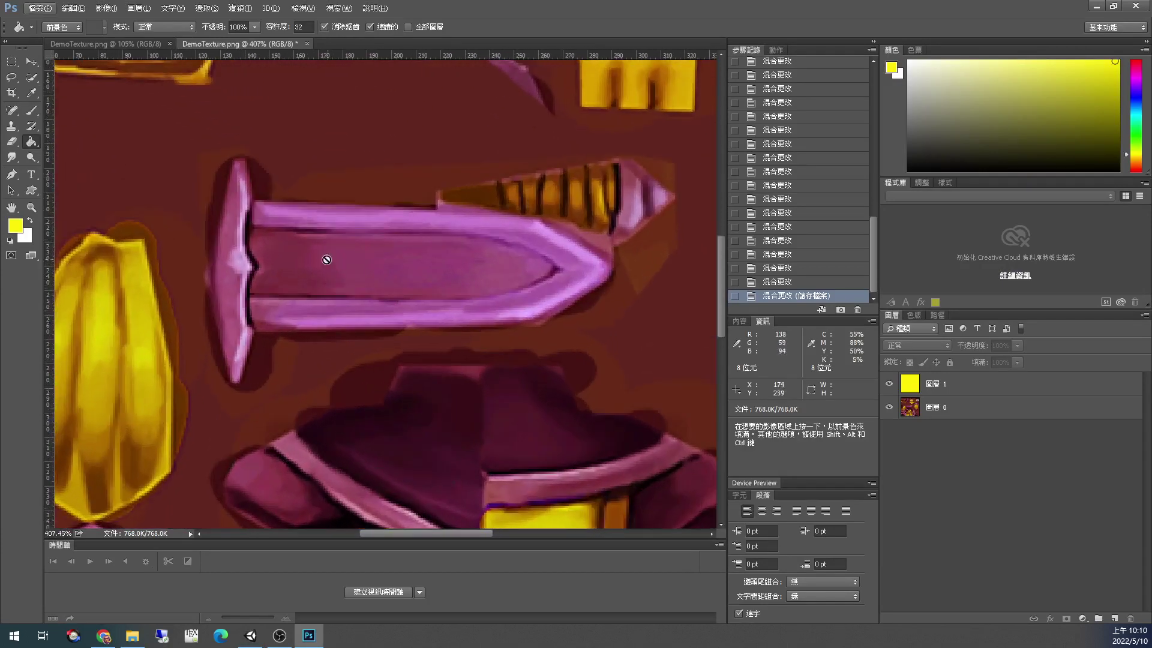
pyautogui.click(31, 77)
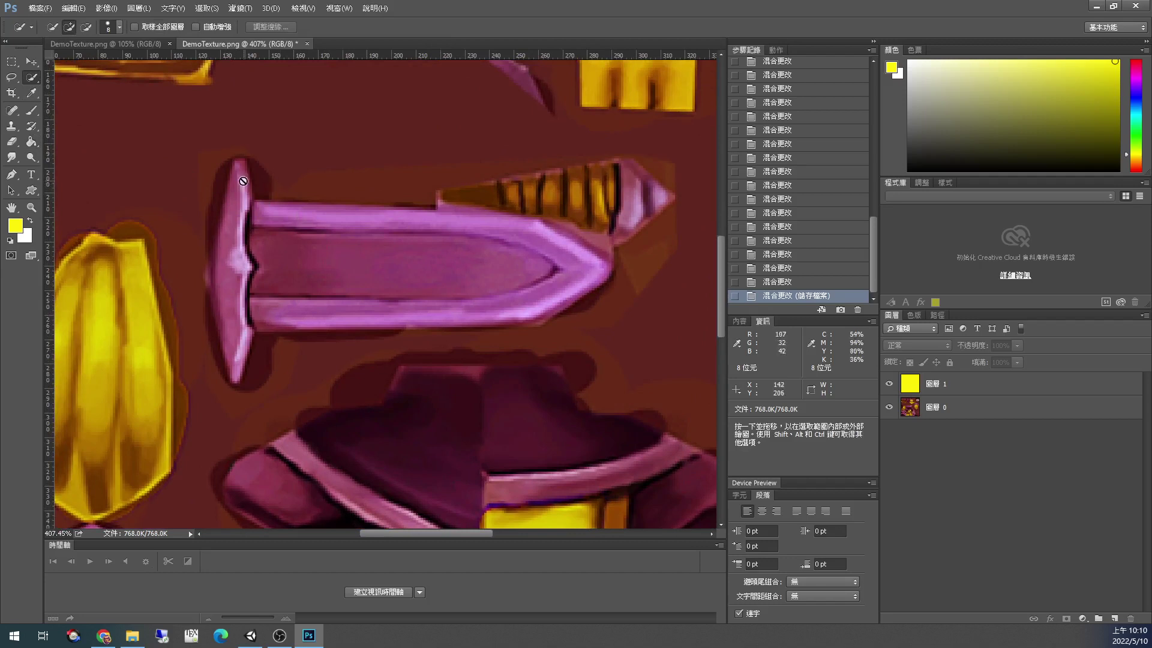
pyautogui.click(960, 411)
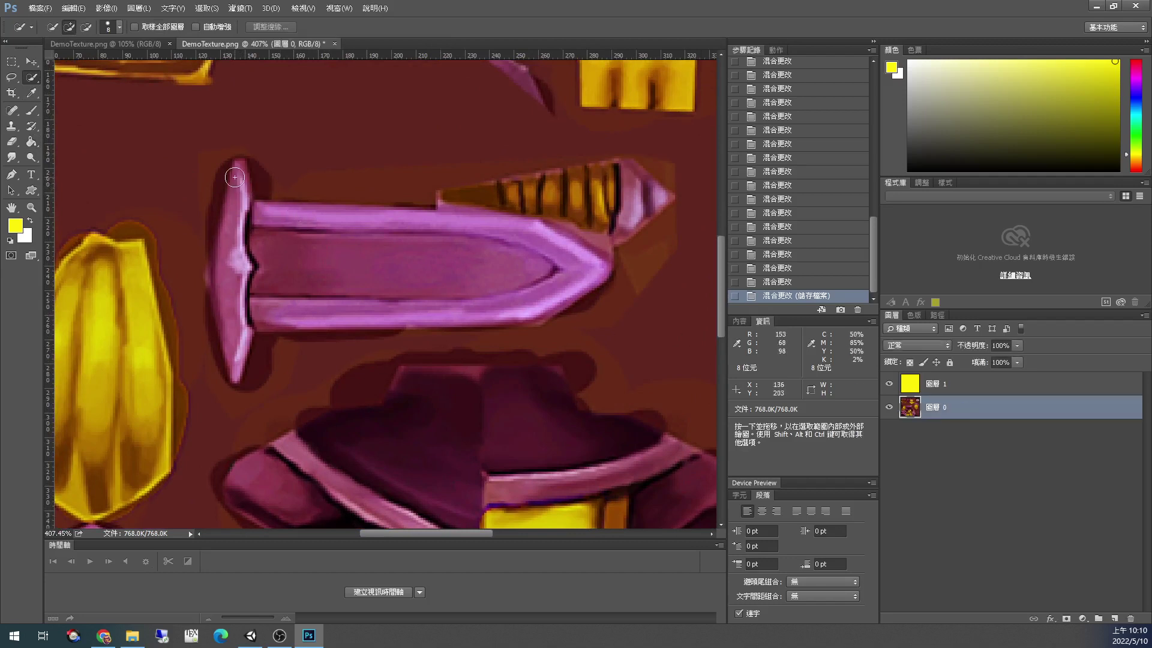
pyautogui.moveTo(235, 178)
pyautogui.mouseDown()
pyautogui.moveTo(237, 313)
pyautogui.moveTo(274, 264)
pyautogui.moveTo(431, 265)
pyautogui.mouseUp()
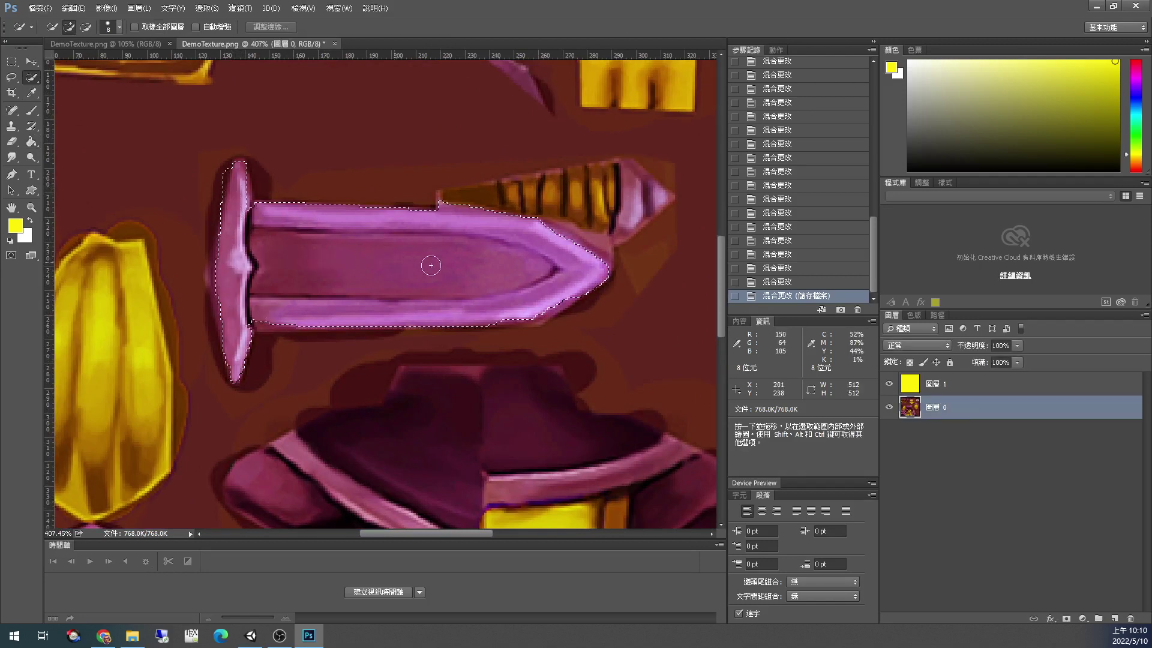
pyautogui.click(257, 317)
pyautogui.moveTo(533, 243)
pyautogui.mouseDown()
pyautogui.moveTo(567, 239)
pyautogui.moveTo(590, 257)
pyautogui.mouseUp()
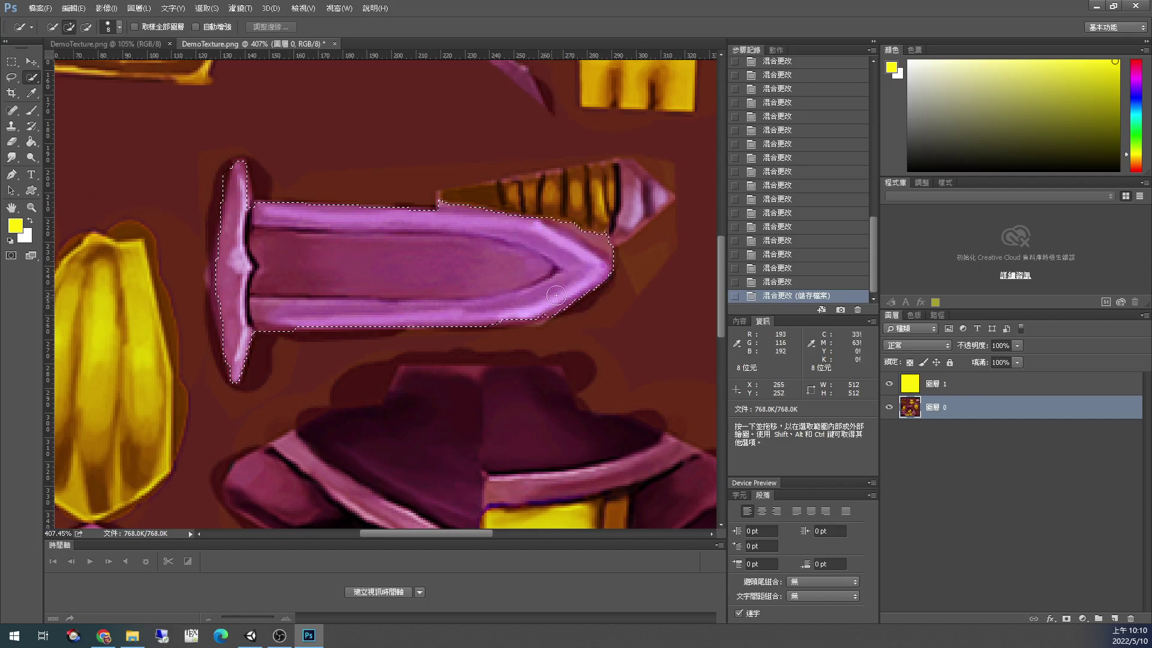
pyautogui.moveTo(530, 309)
pyautogui.mouseDown()
pyautogui.moveTo(487, 311)
pyautogui.moveTo(510, 306)
pyautogui.mouseUp()
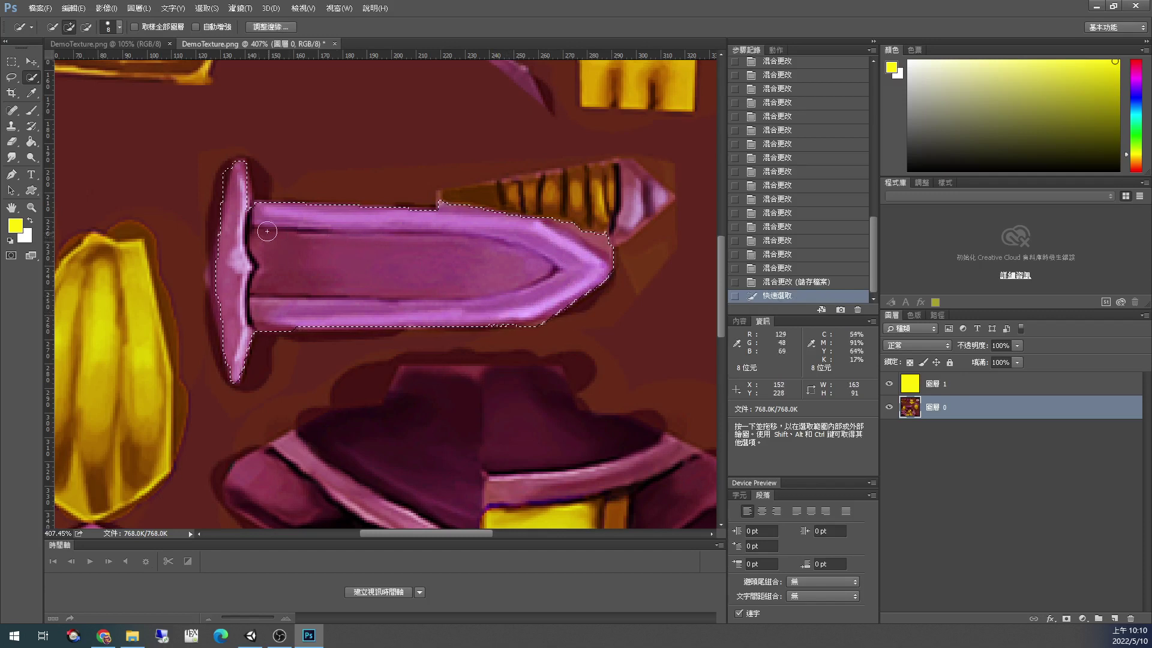
# Copy the selected sword to its own layer and check the cutout by temporarily hiding 圖層 0
pyautogui.hotkey('ctrl', 'j')
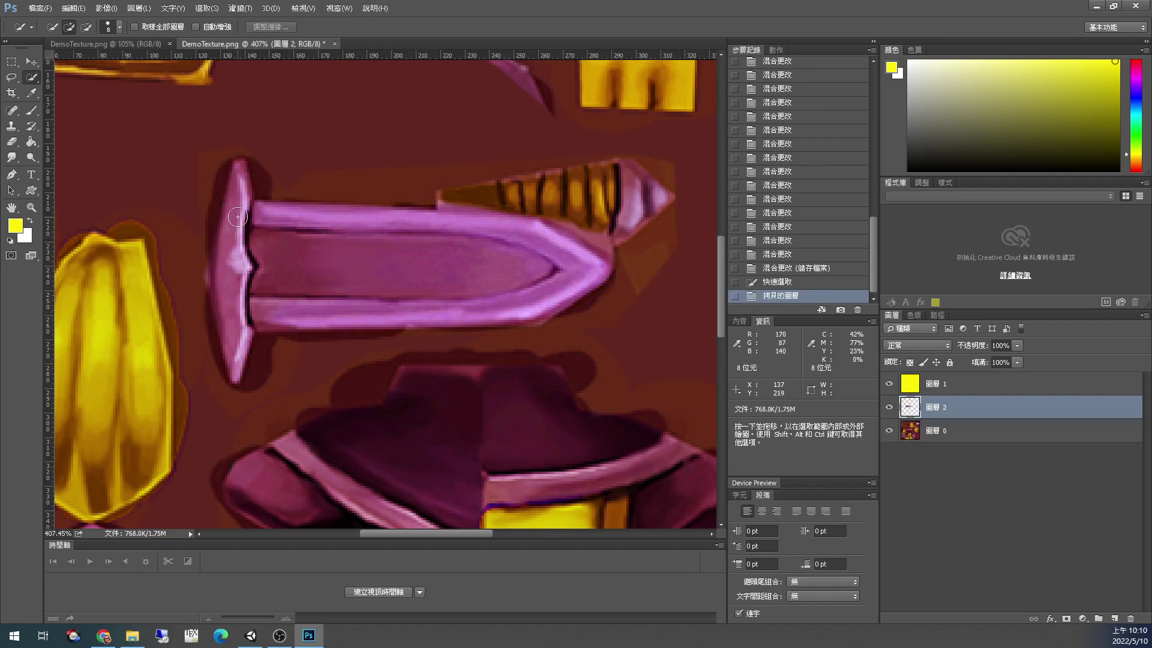
pyautogui.click(888, 430)
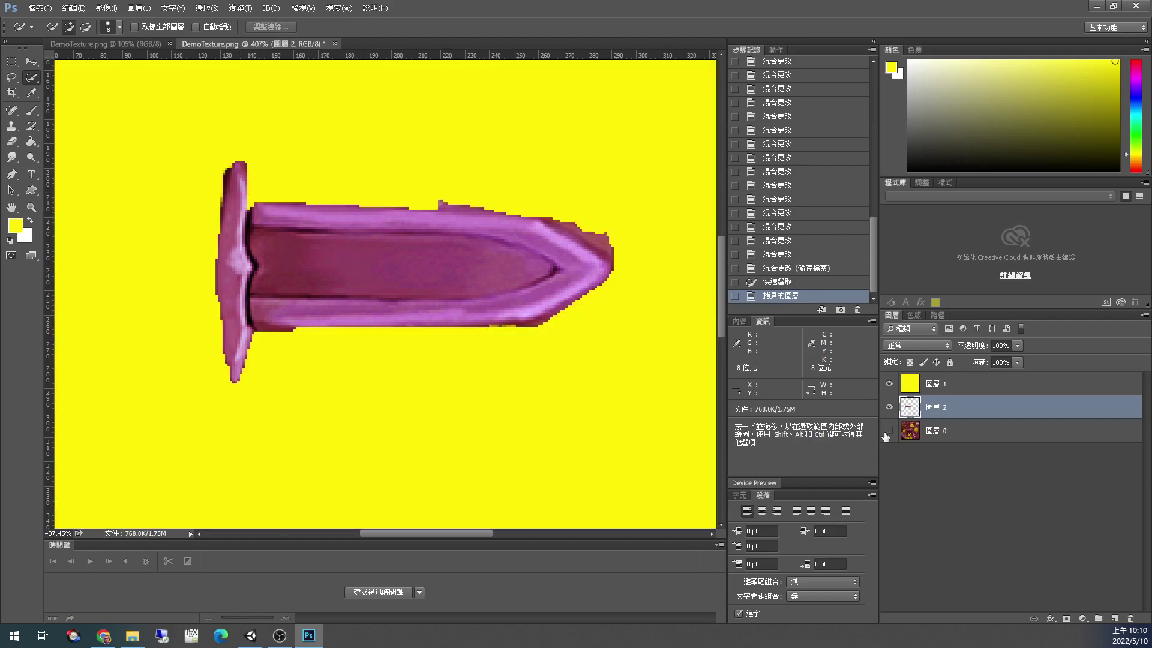
pyautogui.click(887, 431)
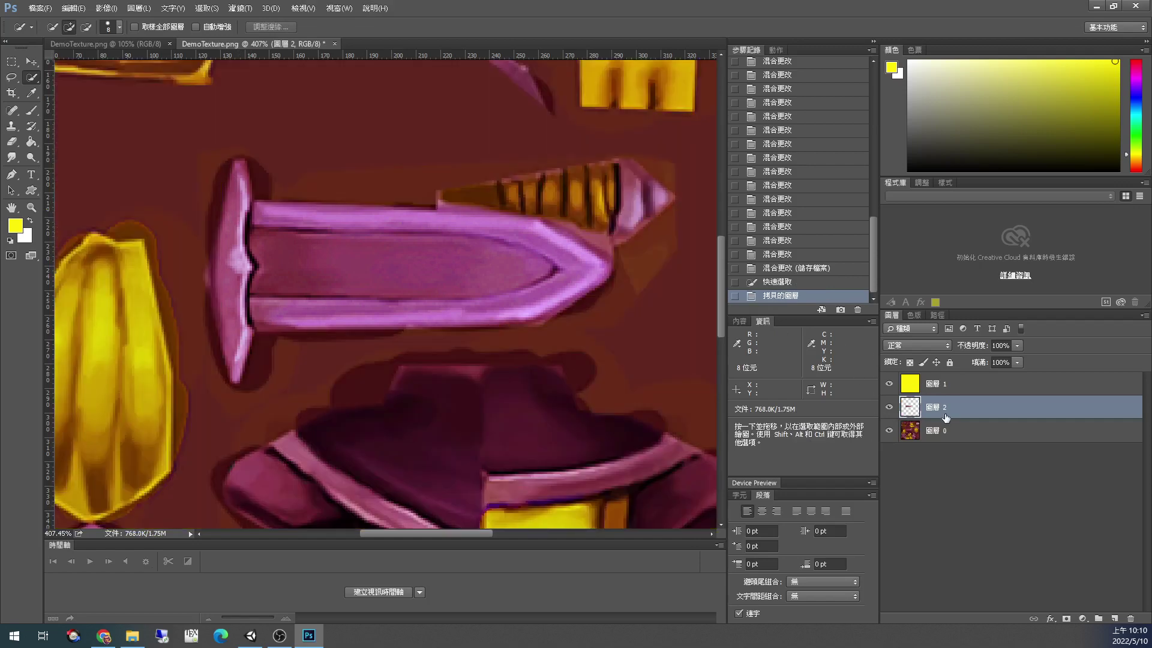
# Erase the stray edge pixels along the blade's upper side on 圖層 2, hiding 圖層 0 to check the cutout
pyautogui.press('e')
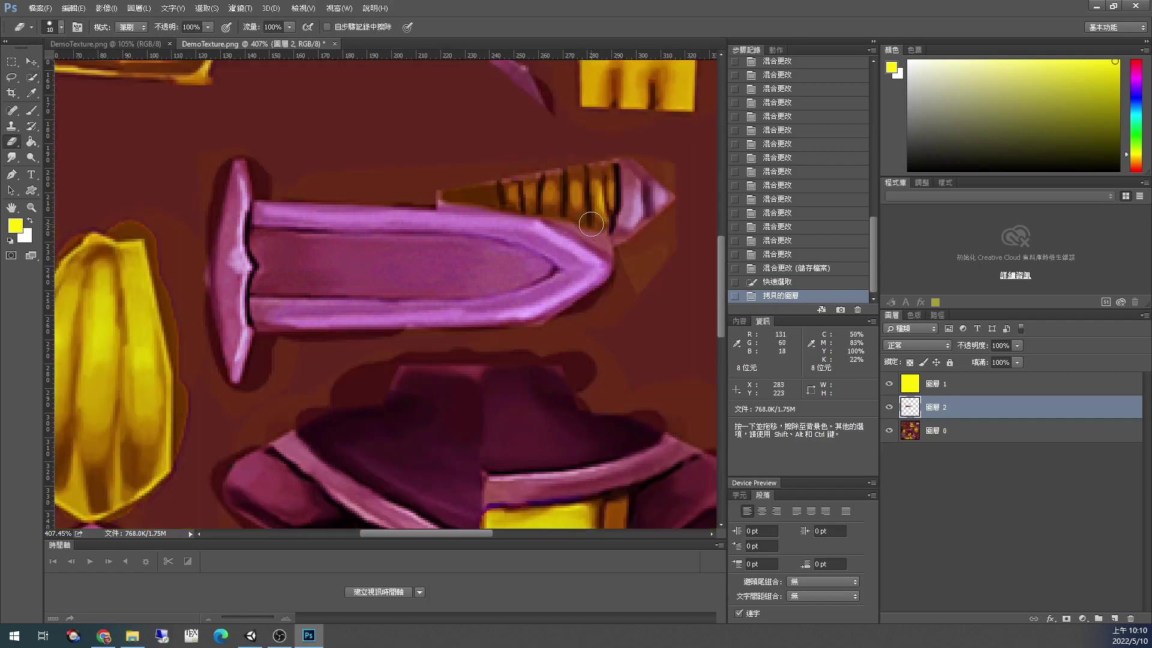
pyautogui.moveTo(564, 213)
pyautogui.mouseDown()
pyautogui.moveTo(636, 251)
pyautogui.moveTo(601, 232)
pyautogui.mouseUp()
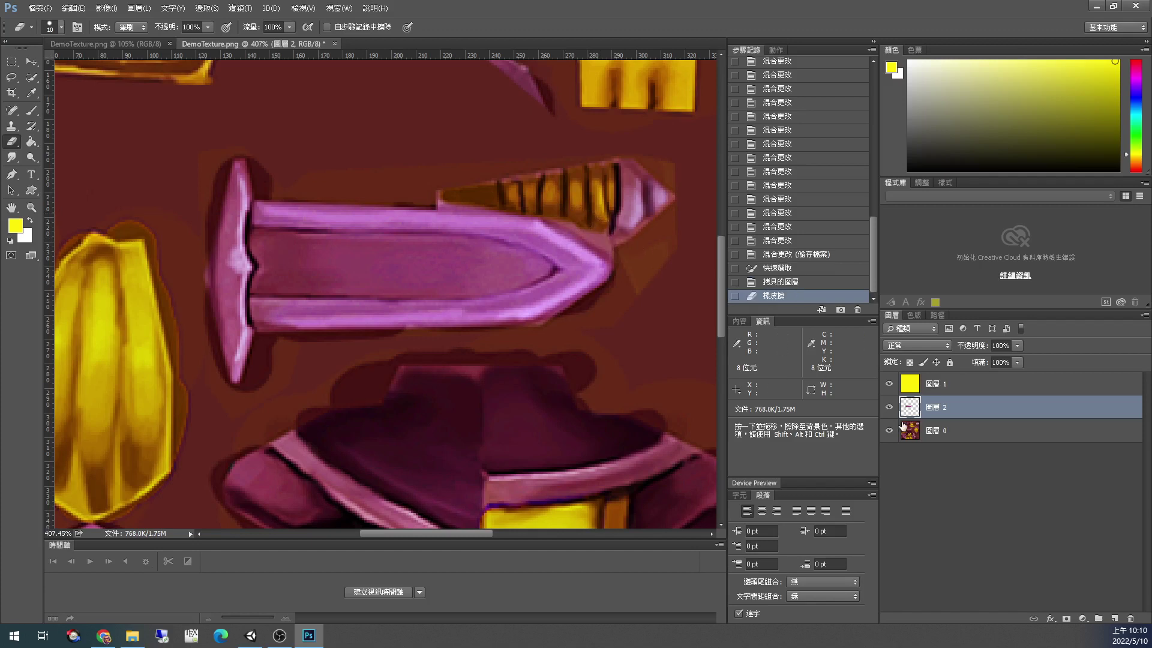
pyautogui.click(888, 430)
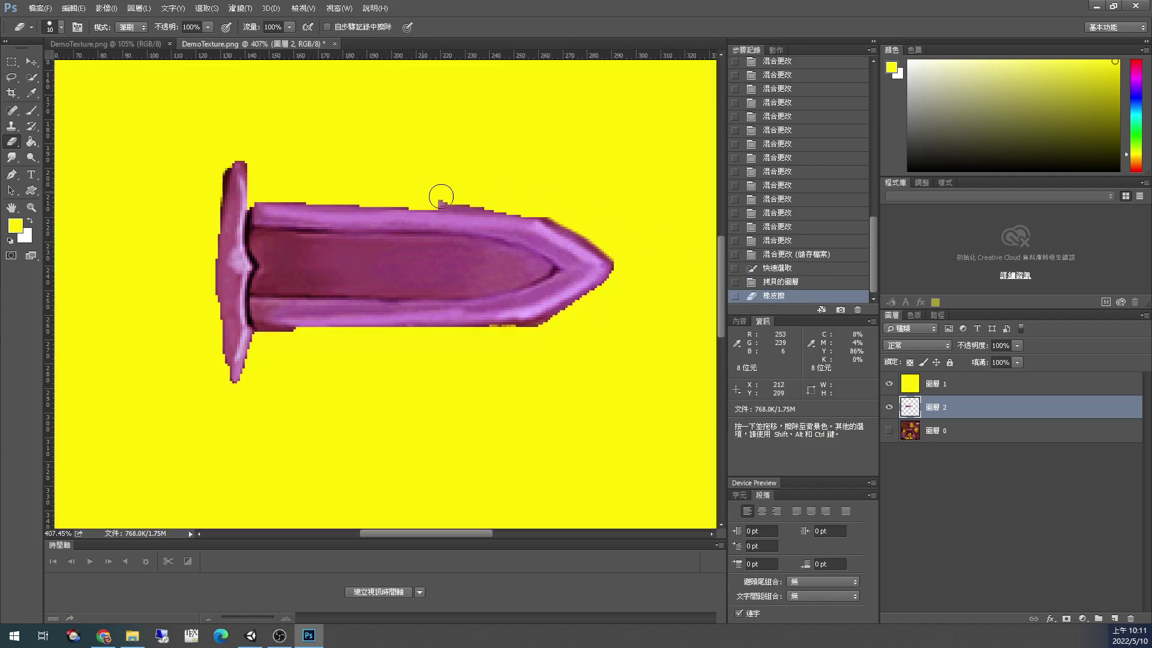
pyautogui.moveTo(442, 193); pyautogui.dragTo(560, 212)
pyautogui.hotkey('ctrl', 'z')
pyautogui.moveTo(459, 192)
pyautogui.mouseDown()
pyautogui.moveTo(438, 191)
pyautogui.moveTo(532, 206)
pyautogui.moveTo(632, 254)
pyautogui.moveTo(588, 229)
pyautogui.moveTo(630, 256)
pyautogui.moveTo(607, 241)
pyautogui.moveTo(625, 257)
pyautogui.moveTo(606, 226)
pyautogui.mouseUp()
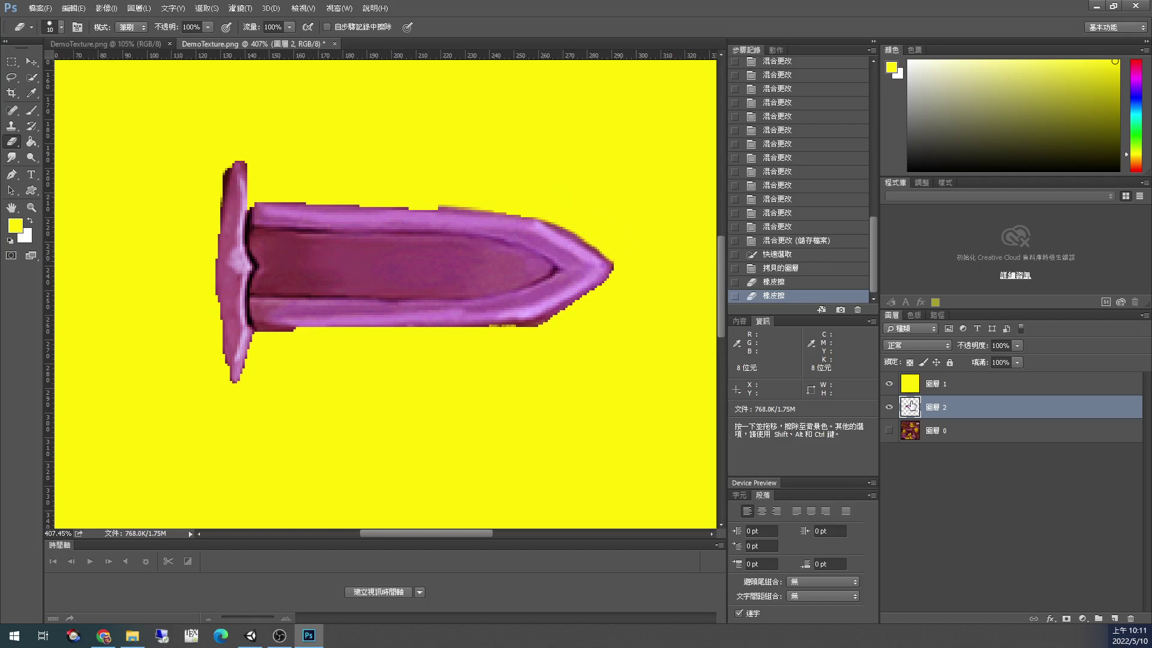
pyautogui.click(889, 408)
pyautogui.click(889, 408)
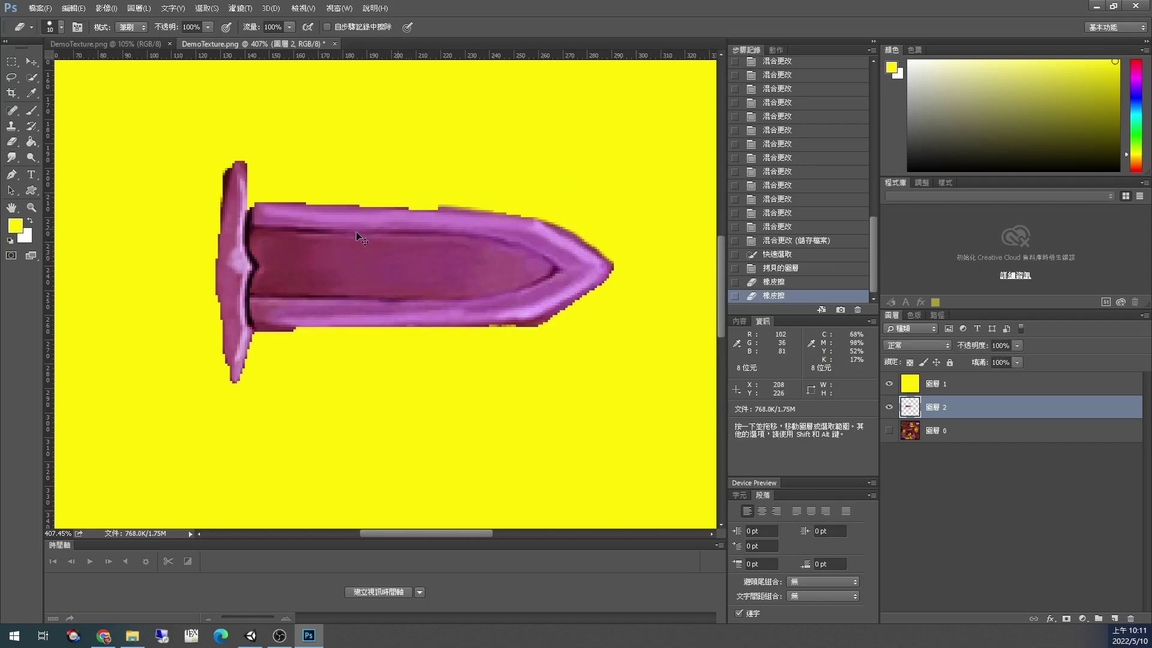
pyautogui.hotkey('ctrl', 't')
pyautogui.moveTo(415, 160); pyautogui.dragTo(416, 171)
pyautogui.hotkey('ctrl', 'z')
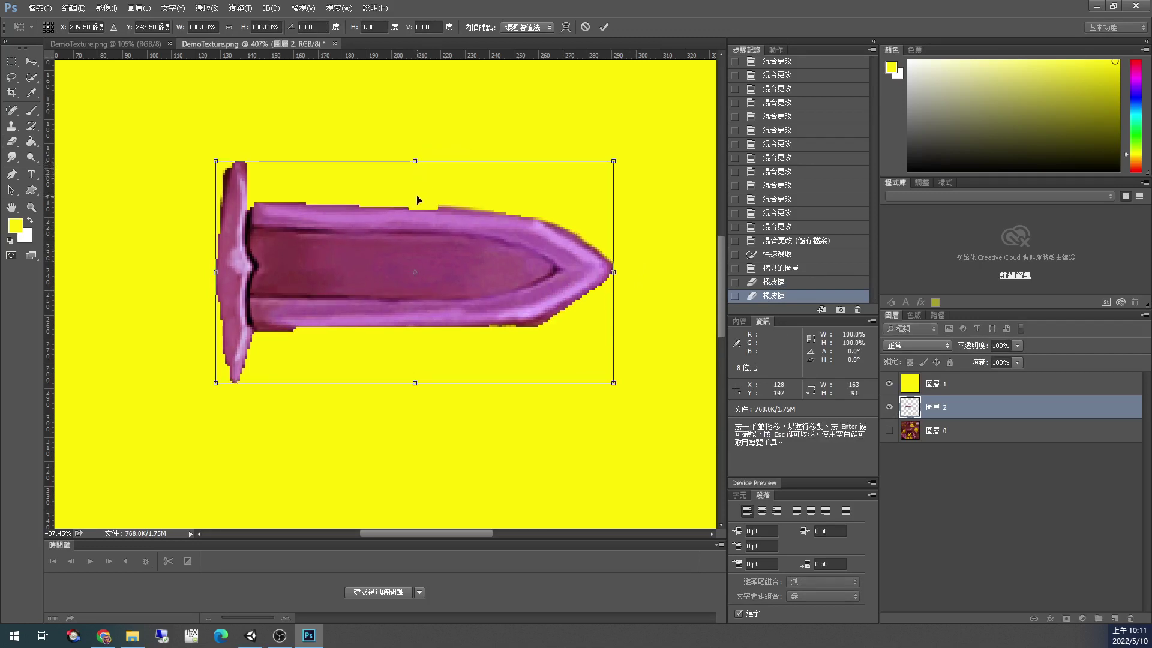
pyautogui.press('Return')
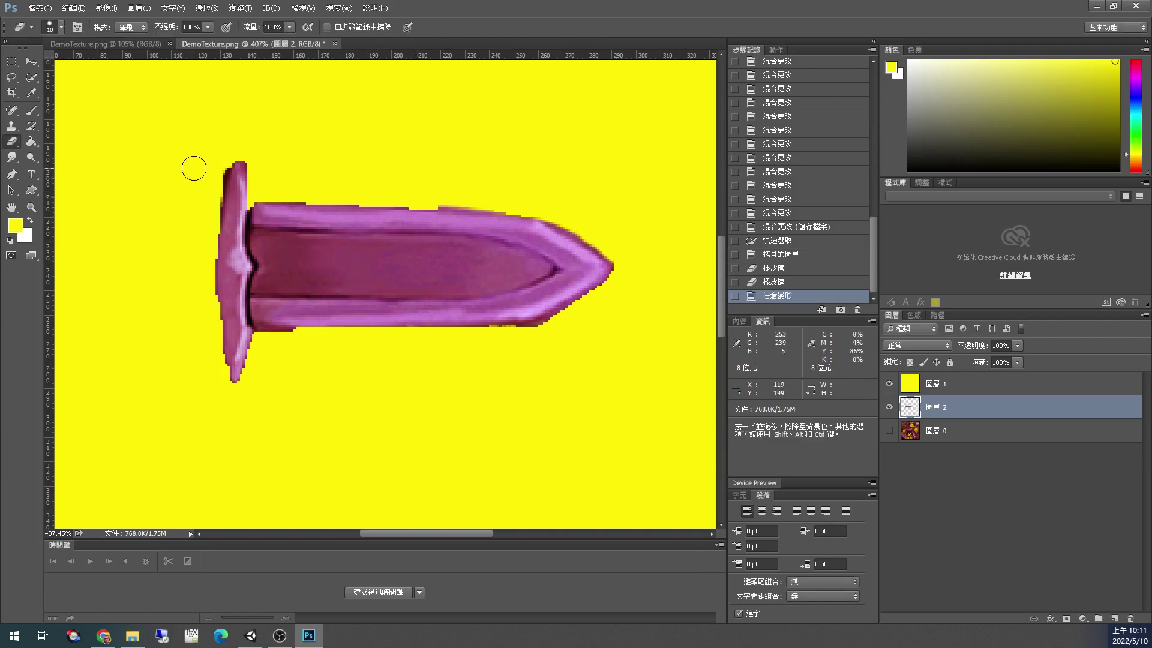
# Select only the sword's blade on 圖層 2 with the Quick Selection tool, leaving out the crossguard
pyautogui.press('w')
pyautogui.moveTo(372, 256)
pyautogui.mouseDown()
pyautogui.moveTo(348, 236)
pyautogui.moveTo(510, 279)
pyautogui.moveTo(440, 284)
pyautogui.mouseUp()
pyautogui.moveTo(345, 296)
pyautogui.mouseDown()
pyautogui.moveTo(270, 322)
pyautogui.moveTo(424, 317)
pyautogui.mouseUp()
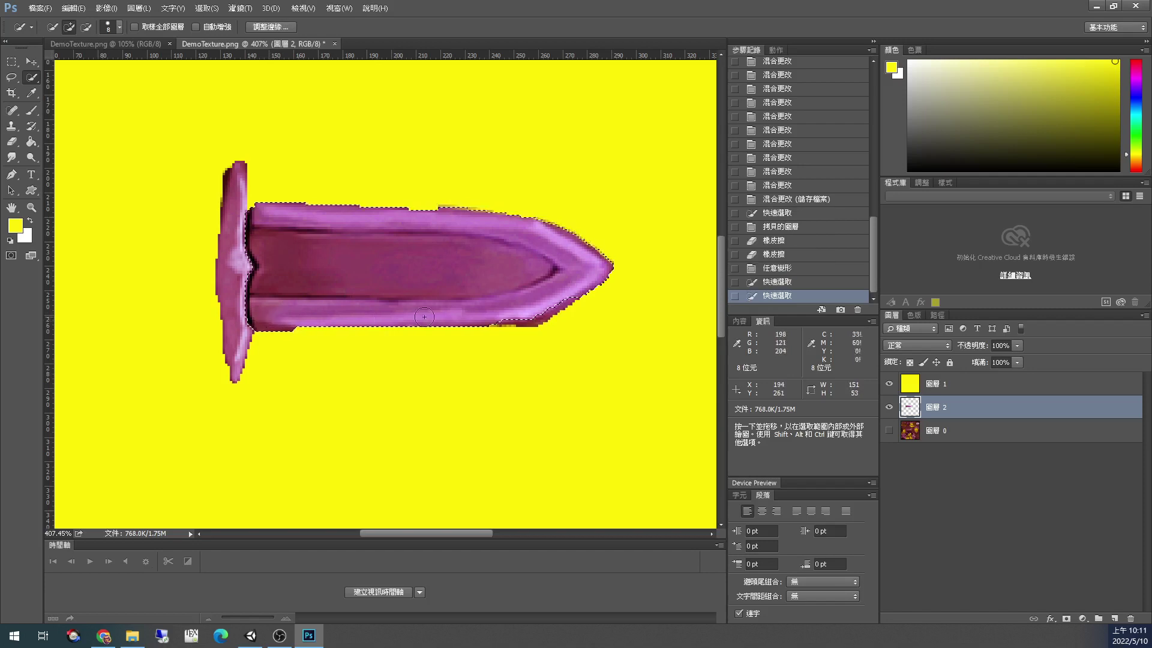
pyautogui.moveTo(522, 312); pyautogui.dragTo(517, 309)
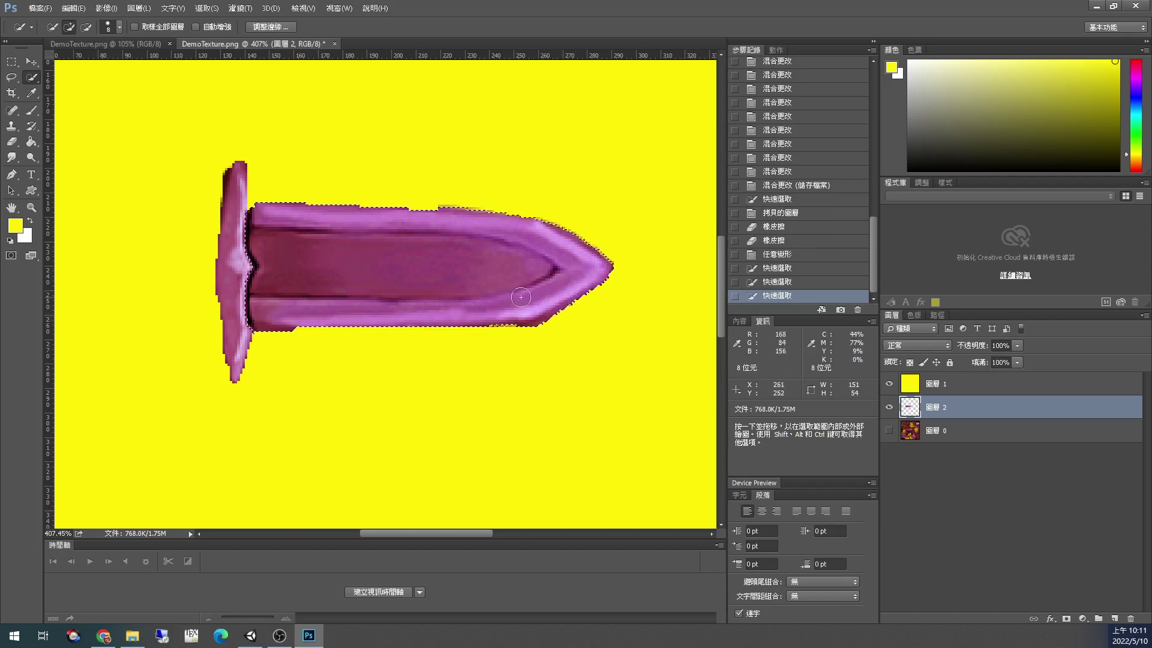
# Squash the selected blade to 66.67% height with Free Transform, centre it against the crossguard, and deselect it
pyautogui.hotkey('ctrl', 't')
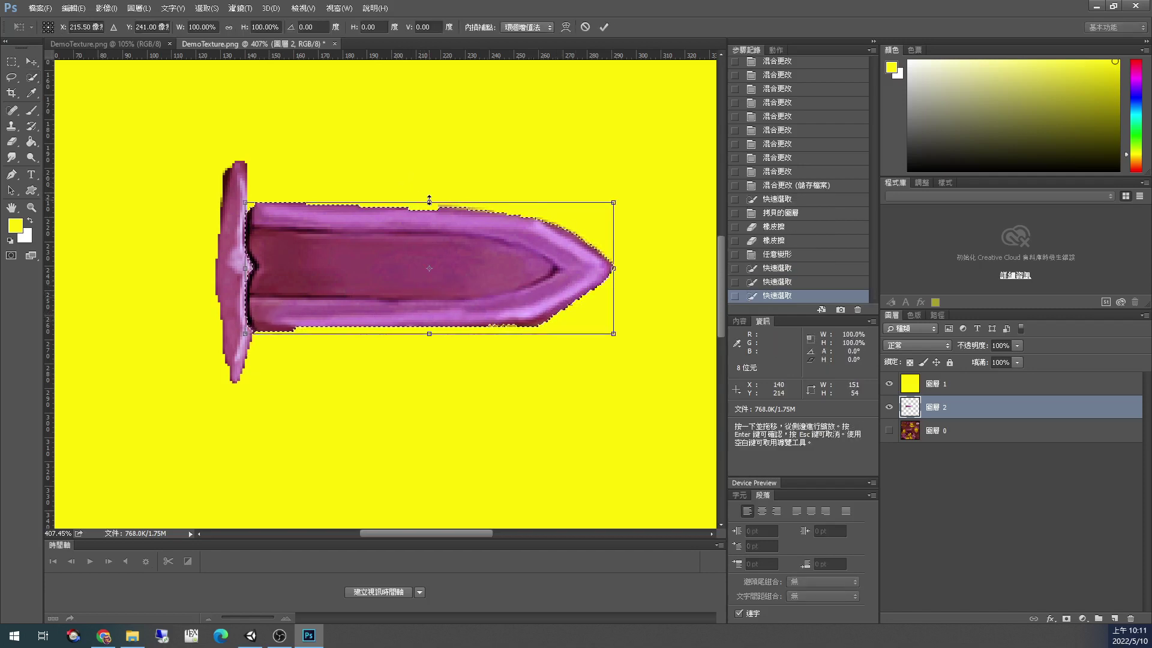
pyautogui.moveTo(429, 200); pyautogui.dragTo(429, 174)
pyautogui.hotkey('ctrl', 'z')
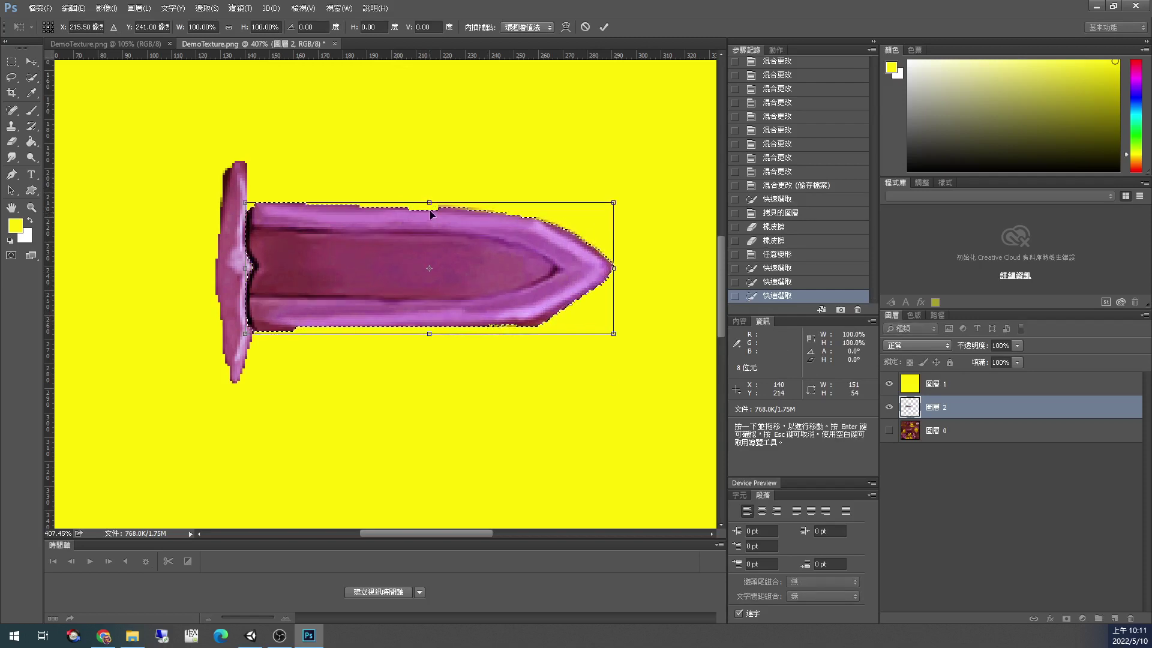
pyautogui.moveTo(429, 204); pyautogui.dragTo(429, 230)
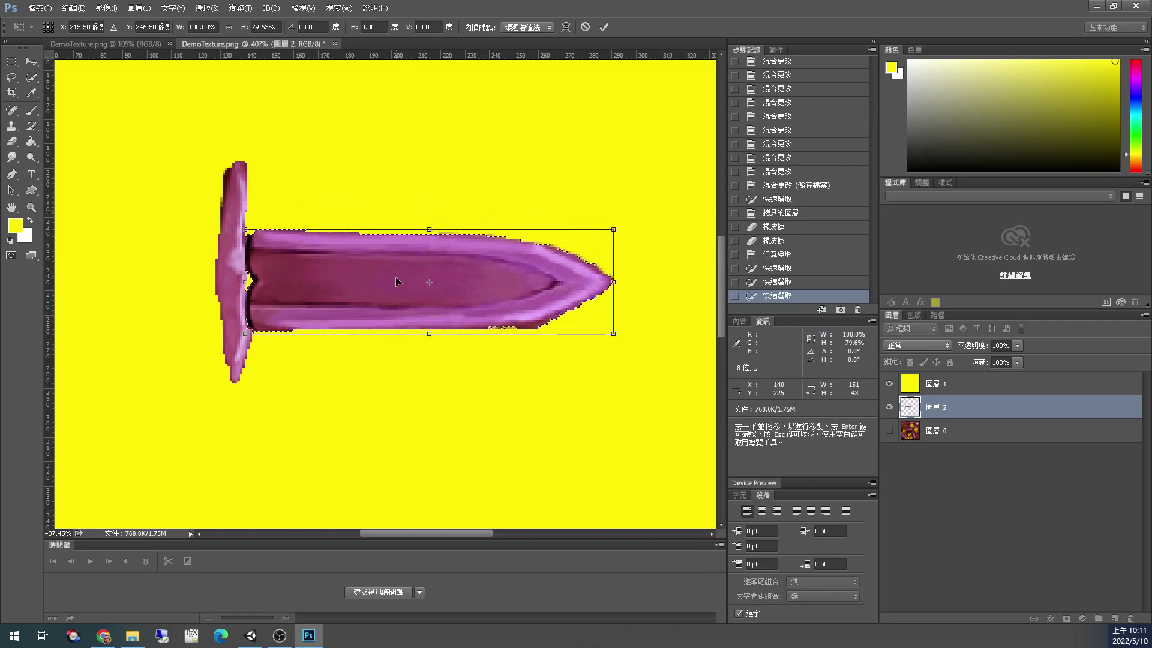
pyautogui.moveTo(399, 282); pyautogui.dragTo(392, 271)
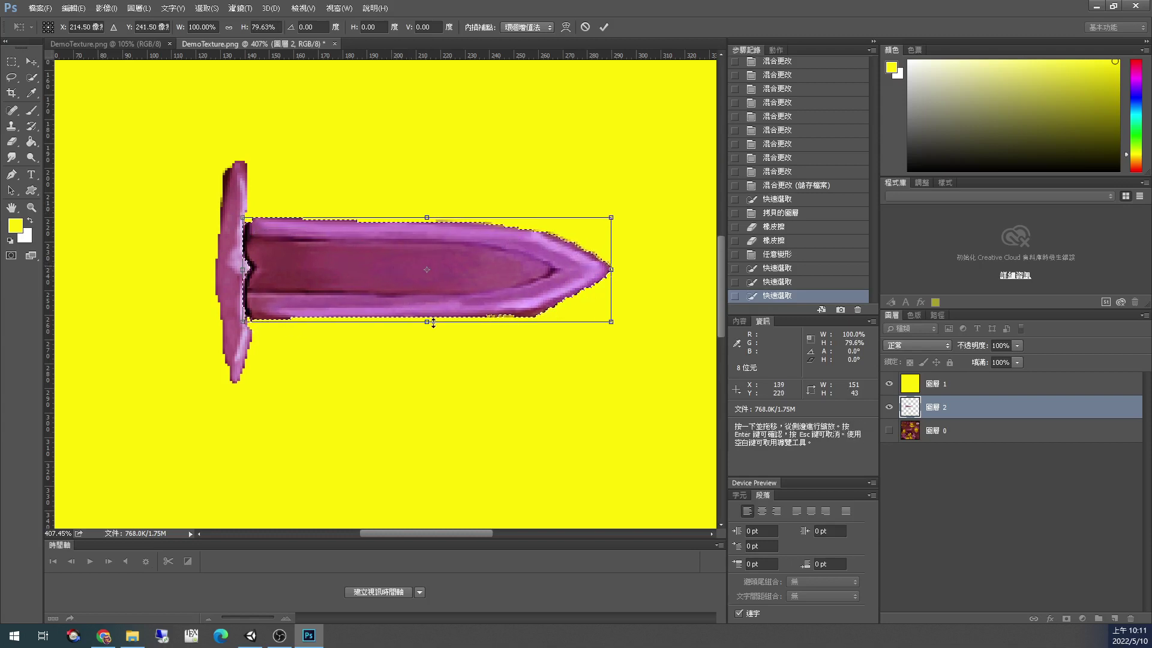
pyautogui.moveTo(428, 324); pyautogui.dragTo(428, 305)
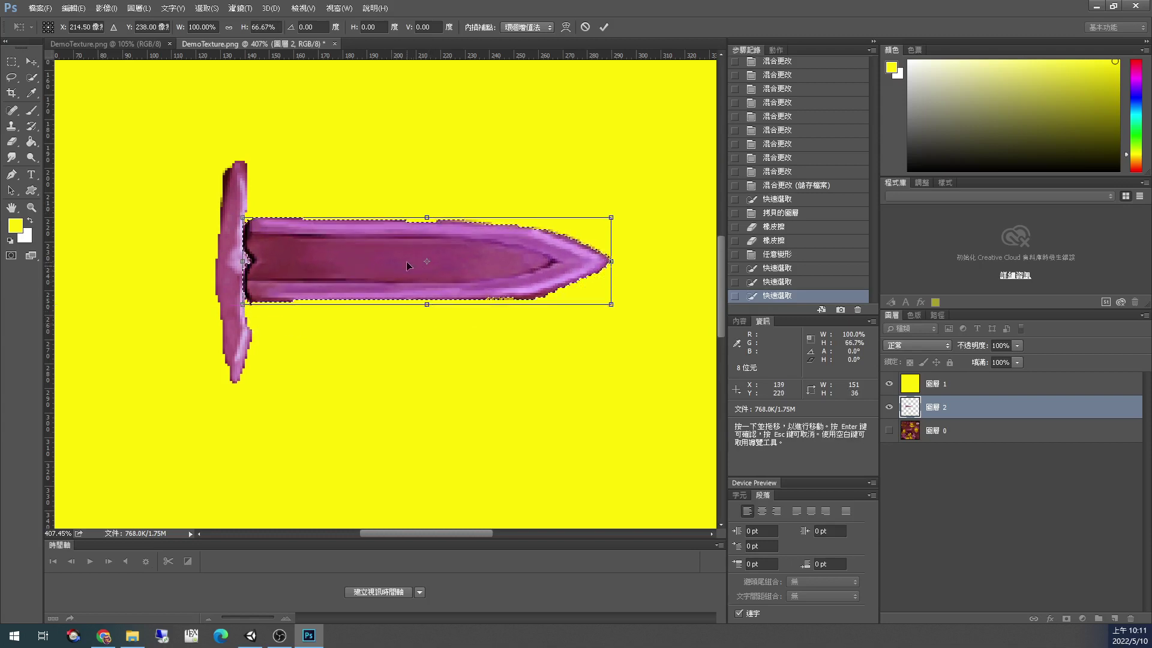
pyautogui.moveTo(394, 265); pyautogui.dragTo(394, 274)
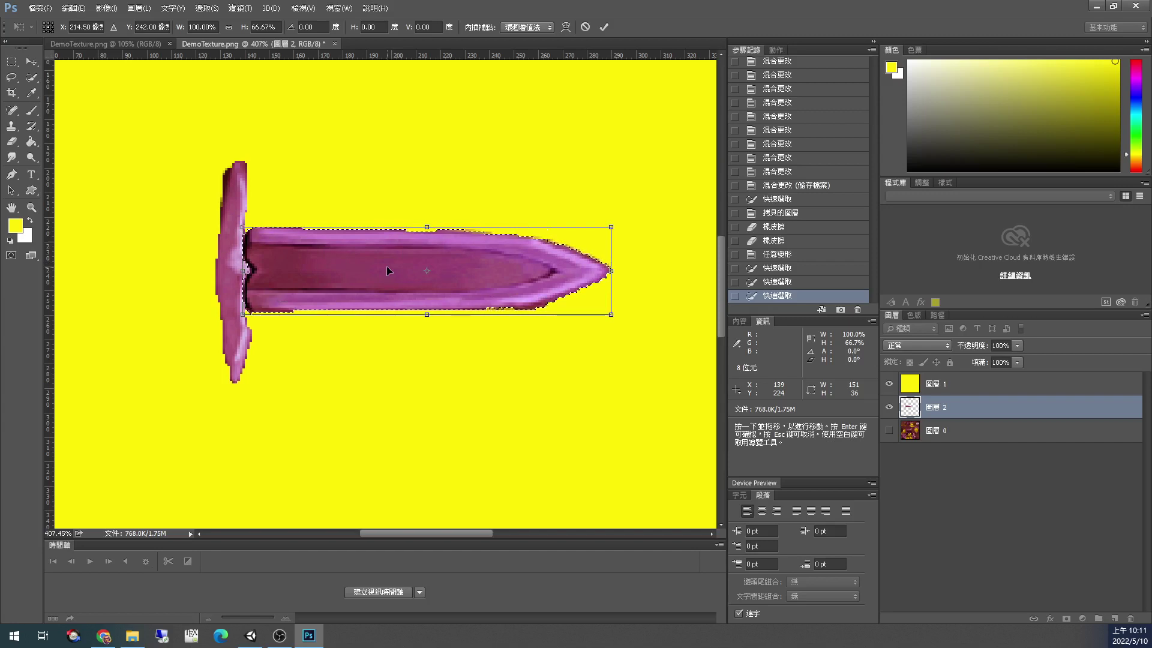
pyautogui.press('Return')
pyautogui.press('w')
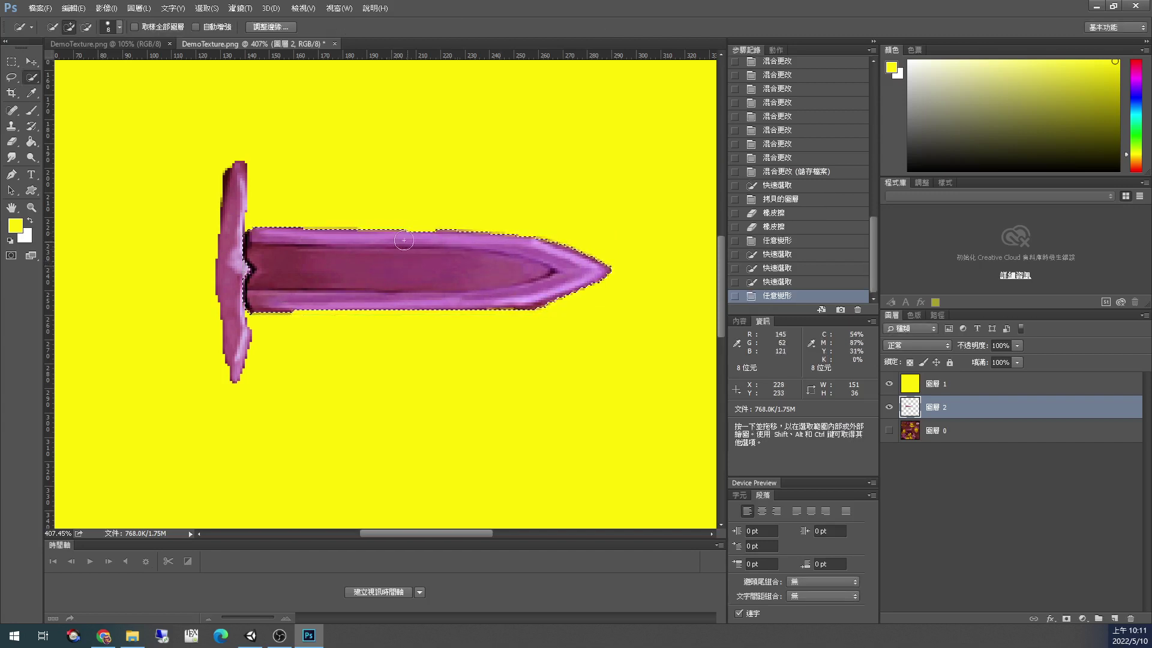
pyautogui.hotkey('ctrl', 'd')
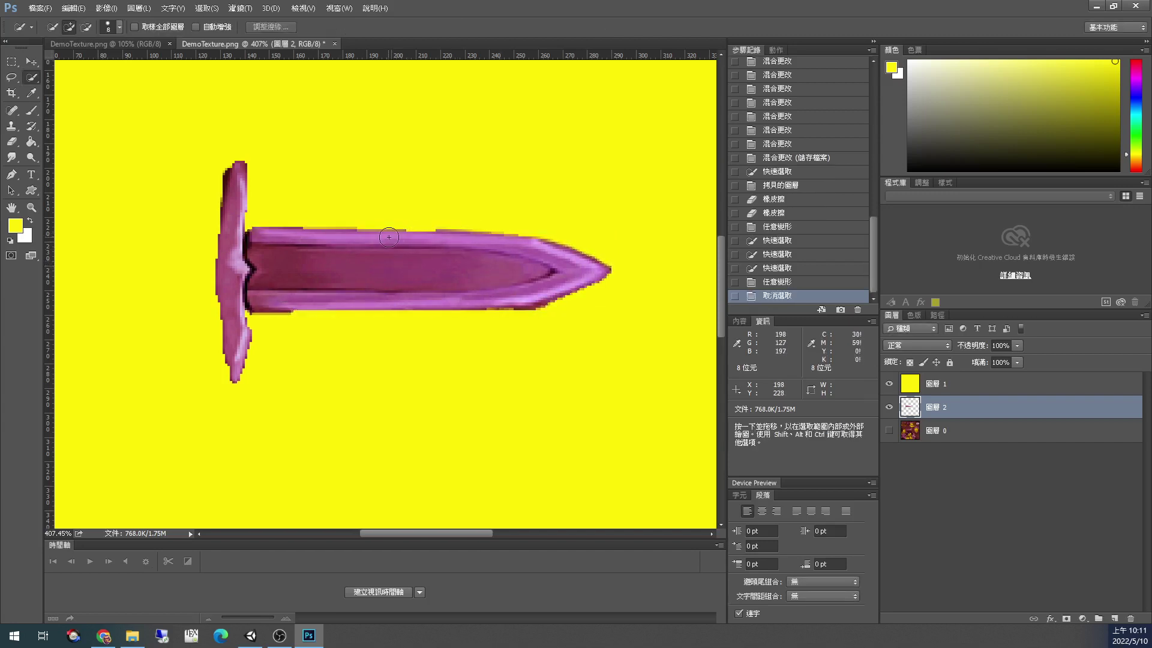
# Cut three round notches, about 6 by 7 pixels, into the blade's upper edge near the crossguard using elliptical selections
pyautogui.keyDown('alt'); pyautogui.scroll(4, 389, 237); pyautogui.keyUp('alt')
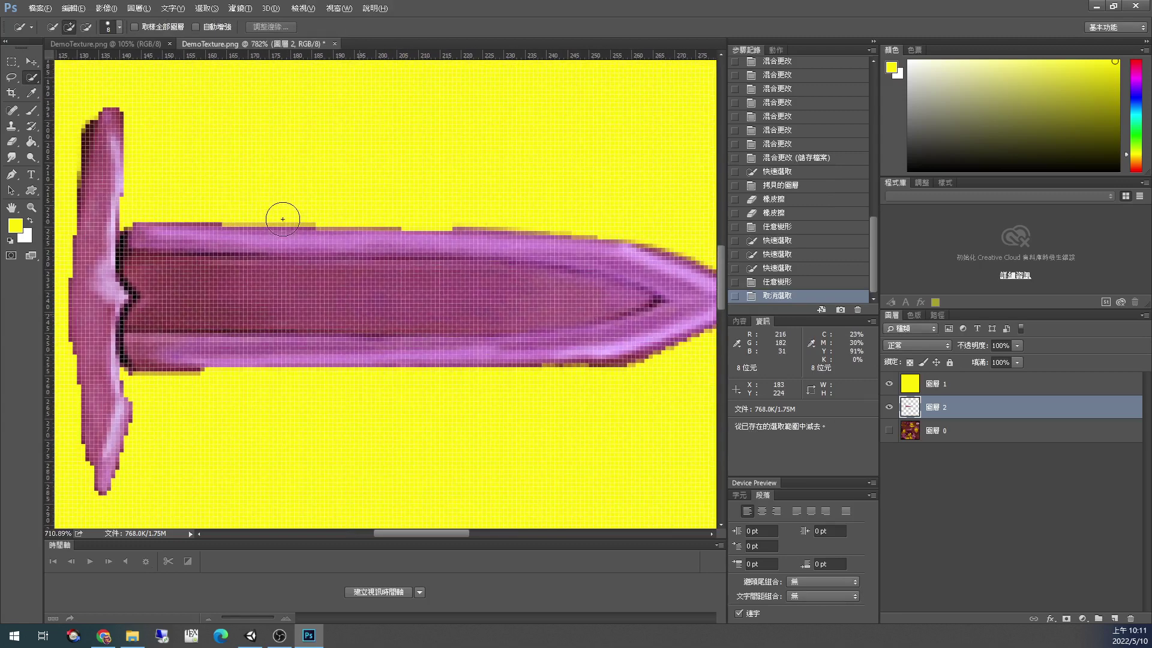
pyautogui.click(13, 62)
pyautogui.rightClick(15, 66)
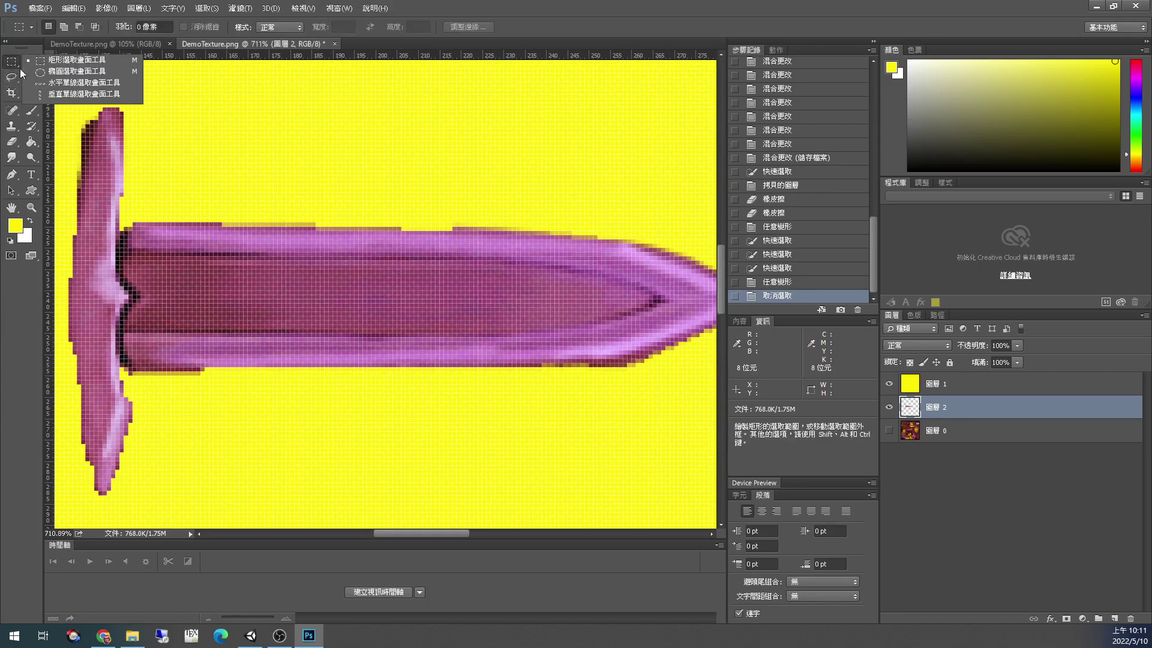
pyautogui.click(60, 73)
pyautogui.moveTo(152, 211); pyautogui.dragTo(235, 241)
pyautogui.press('Delete')
pyautogui.press('Delete')
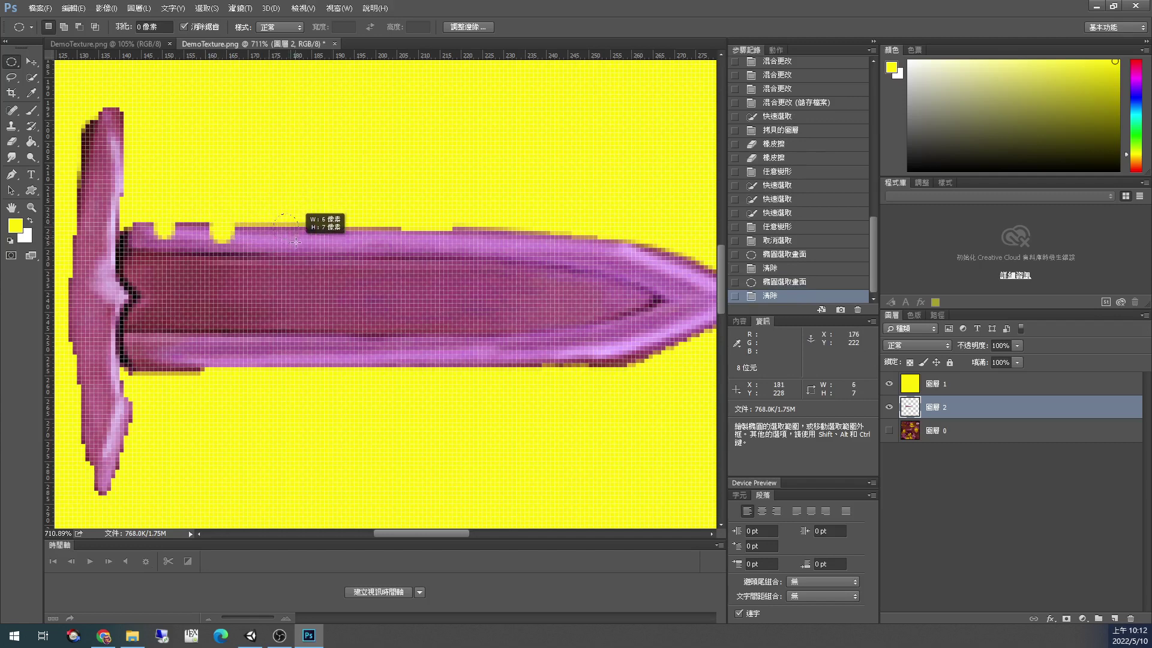
pyautogui.moveTo(296, 242); pyautogui.dragTo(274, 215)
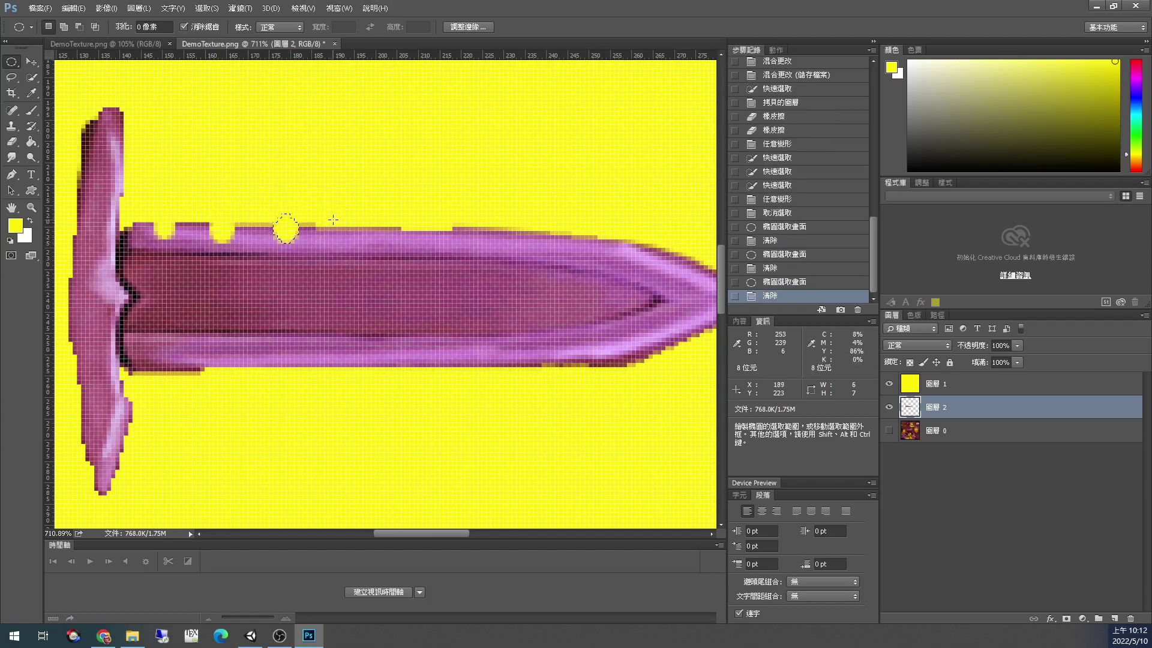
# Continue the row of elliptical notches along the rest of the blade's upper edge towards the tip
pyautogui.moveTo(333, 219); pyautogui.dragTo(665, 273)
pyautogui.press('Delete')
pyautogui.press('Delete')
pyautogui.press('Delete')
pyautogui.press('Delete')
pyautogui.press('Delete')
pyautogui.press('Delete')
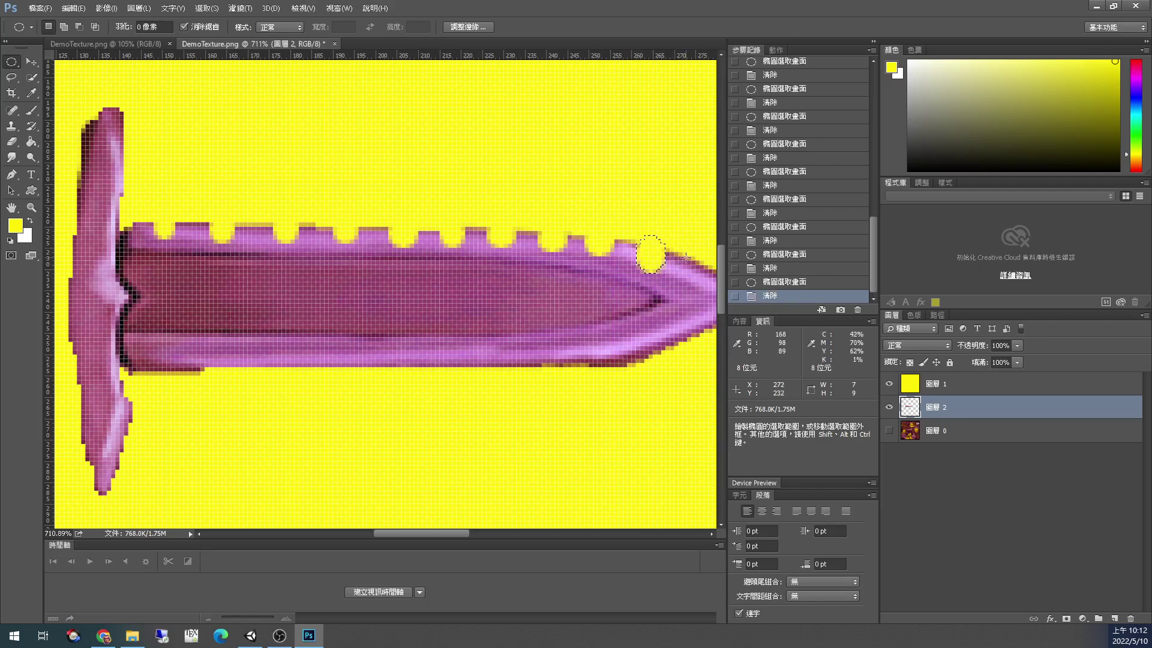
# Cut a final round notch of about 7 by 7 pixels just before the blade's tip and clear the selection
pyautogui.scroll(-1, 664, 267)
pyautogui.keyDown('alt'); pyautogui.scroll(-5, 600, 262); pyautogui.keyUp('alt')
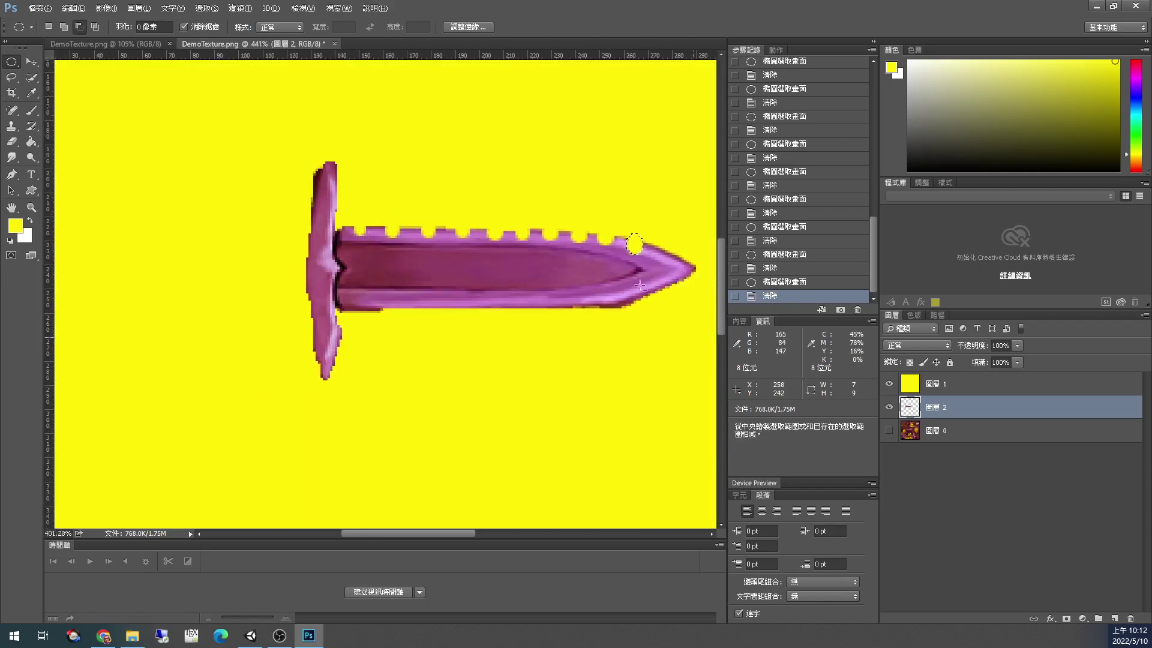
pyautogui.moveTo(434, 535); pyautogui.dragTo(489, 533)
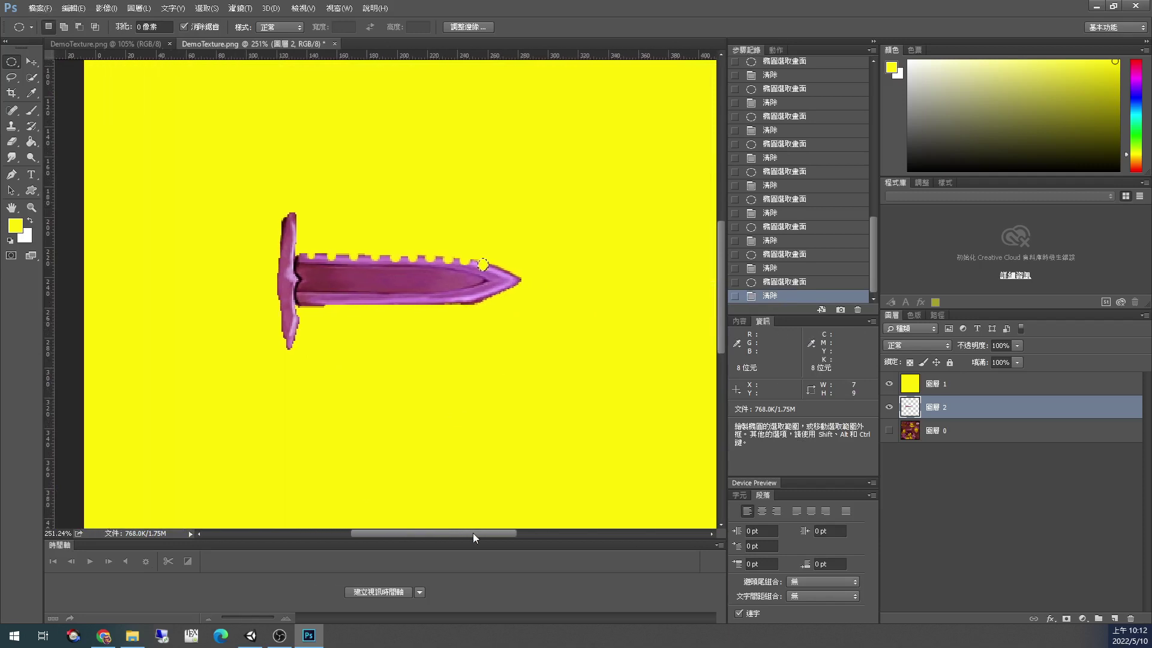
pyautogui.keyDown('alt'); pyautogui.scroll(4, 502, 280); pyautogui.keyUp('alt')
pyautogui.moveTo(496, 278); pyautogui.dragTo(520, 303)
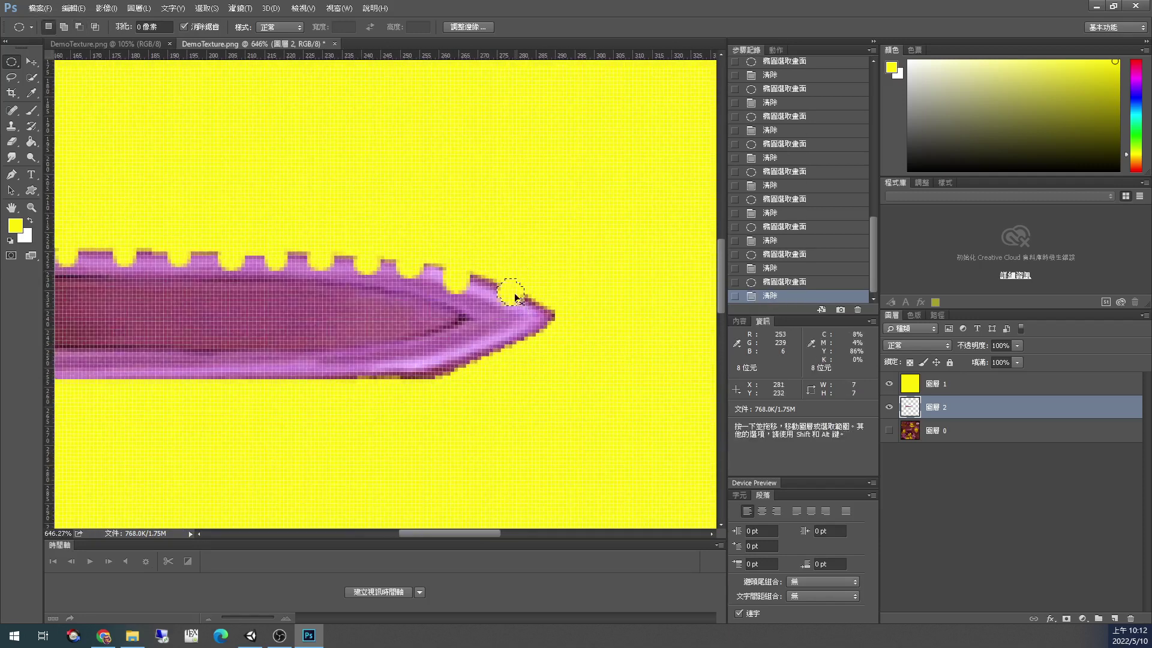
pyautogui.hotkey('ctrl', 'd')
pyautogui.keyDown('alt'); pyautogui.scroll(-4, 488, 269); pyautogui.keyUp('alt')
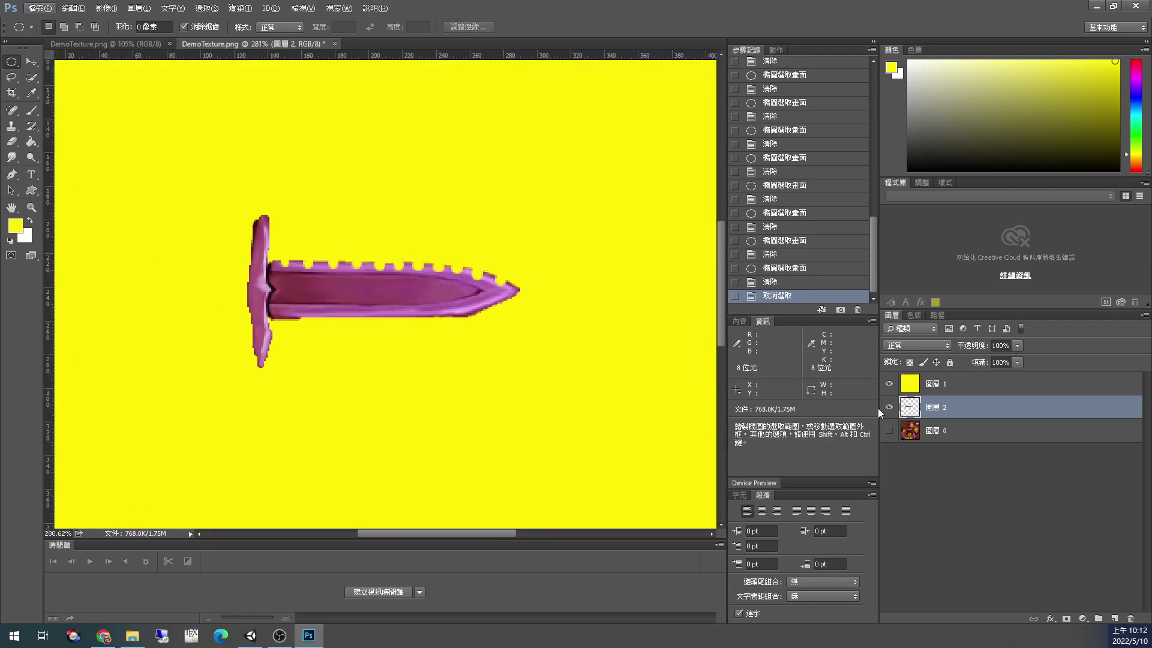
# Paint over the original blade on 圖層 0 with the sampled dark red background, hiding 圖層 2 while painting and showing it again
pyautogui.click(889, 431)
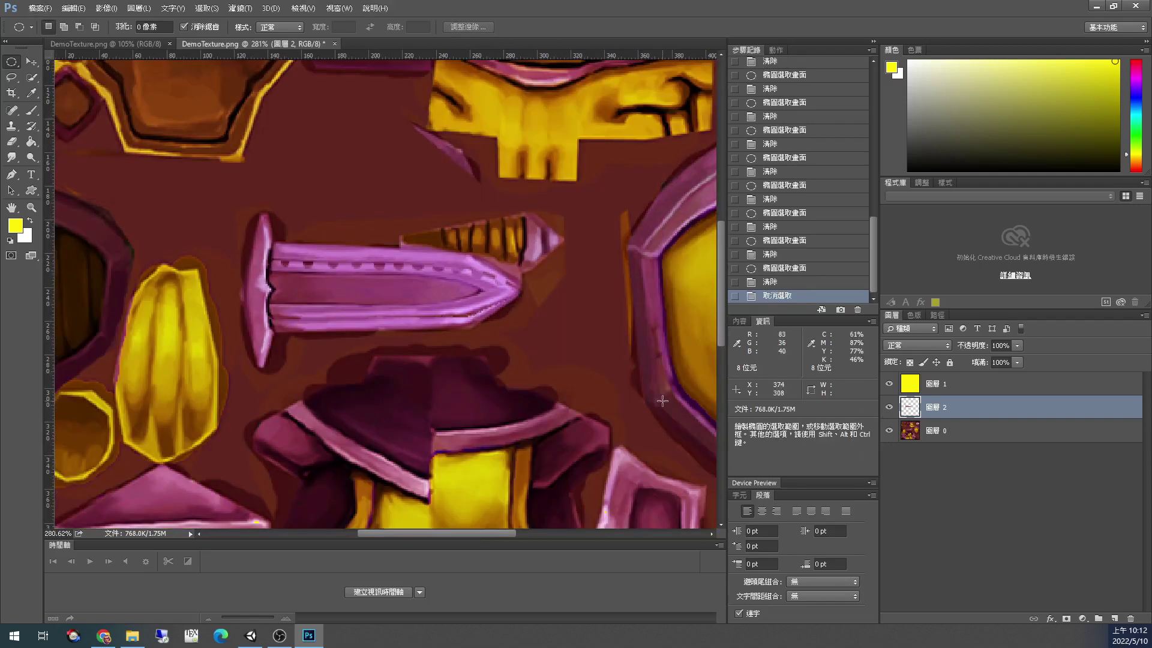
pyautogui.click(937, 434)
pyautogui.click(888, 407)
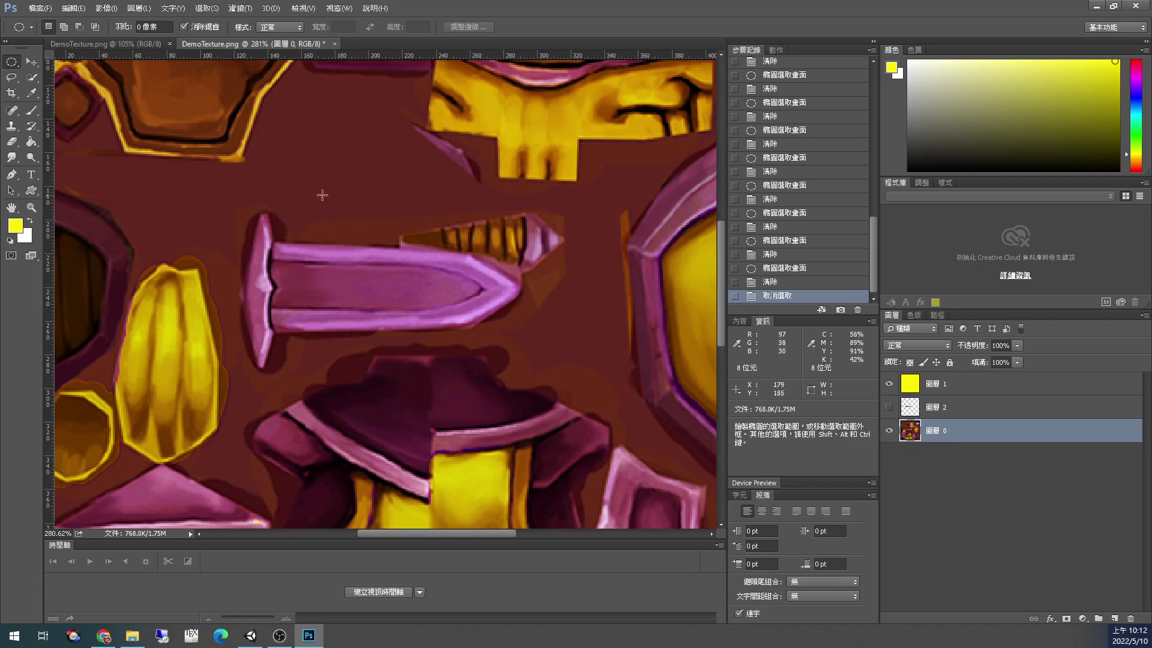
pyautogui.press('b')
pyautogui.keyDown('alt'); pyautogui.click(327, 183); pyautogui.keyUp('alt')
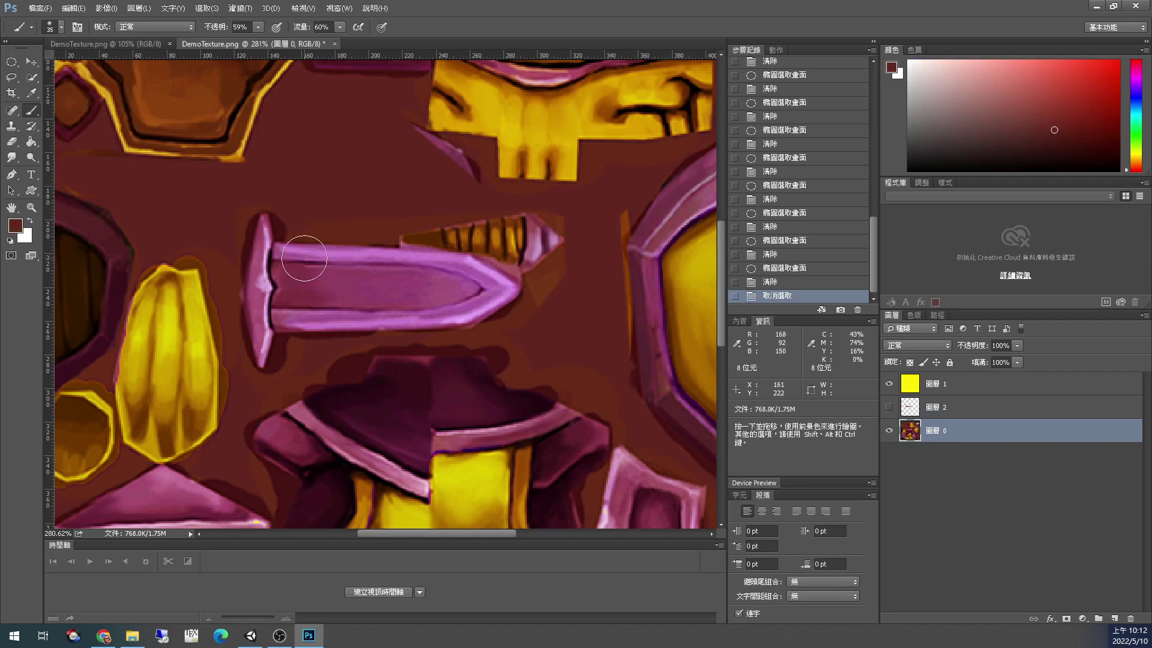
pyautogui.moveTo(293, 258)
pyautogui.mouseDown()
pyautogui.moveTo(305, 316)
pyautogui.moveTo(438, 322)
pyautogui.moveTo(327, 310)
pyautogui.moveTo(371, 317)
pyautogui.moveTo(337, 309)
pyautogui.moveTo(327, 290)
pyautogui.moveTo(343, 277)
pyautogui.moveTo(297, 250)
pyautogui.moveTo(293, 325)
pyautogui.moveTo(496, 320)
pyautogui.moveTo(404, 297)
pyautogui.moveTo(342, 263)
pyautogui.moveTo(499, 299)
pyautogui.moveTo(438, 310)
pyautogui.moveTo(531, 316)
pyautogui.moveTo(452, 304)
pyautogui.moveTo(310, 321)
pyautogui.moveTo(310, 305)
pyautogui.moveTo(345, 311)
pyautogui.moveTo(329, 307)
pyautogui.moveTo(344, 278)
pyautogui.moveTo(335, 264)
pyautogui.moveTo(357, 252)
pyautogui.moveTo(300, 248)
pyautogui.moveTo(374, 249)
pyautogui.moveTo(380, 265)
pyautogui.moveTo(502, 290)
pyautogui.moveTo(450, 264)
pyautogui.moveTo(388, 263)
pyautogui.moveTo(416, 257)
pyautogui.moveTo(494, 287)
pyautogui.moveTo(447, 265)
pyautogui.moveTo(293, 319)
pyautogui.moveTo(283, 311)
pyautogui.moveTo(291, 264)
pyautogui.moveTo(488, 283)
pyautogui.moveTo(313, 330)
pyautogui.moveTo(364, 328)
pyautogui.mouseUp()
pyautogui.keyDown('alt'); pyautogui.click(308, 342); pyautogui.keyUp('alt')
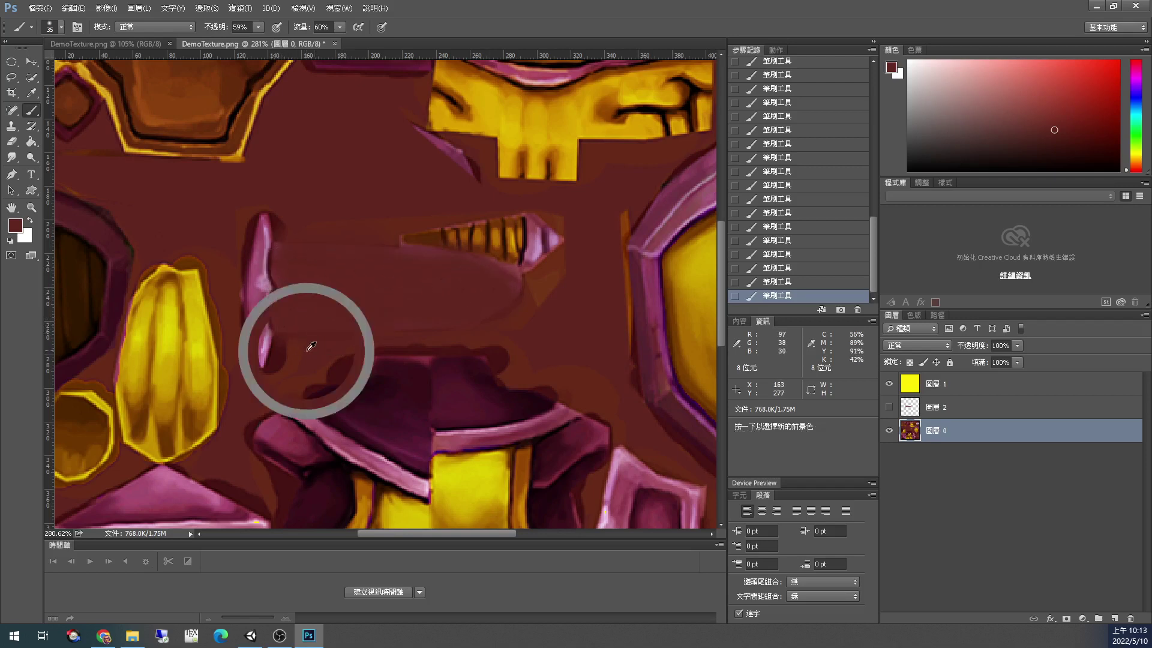
pyautogui.click(889, 409)
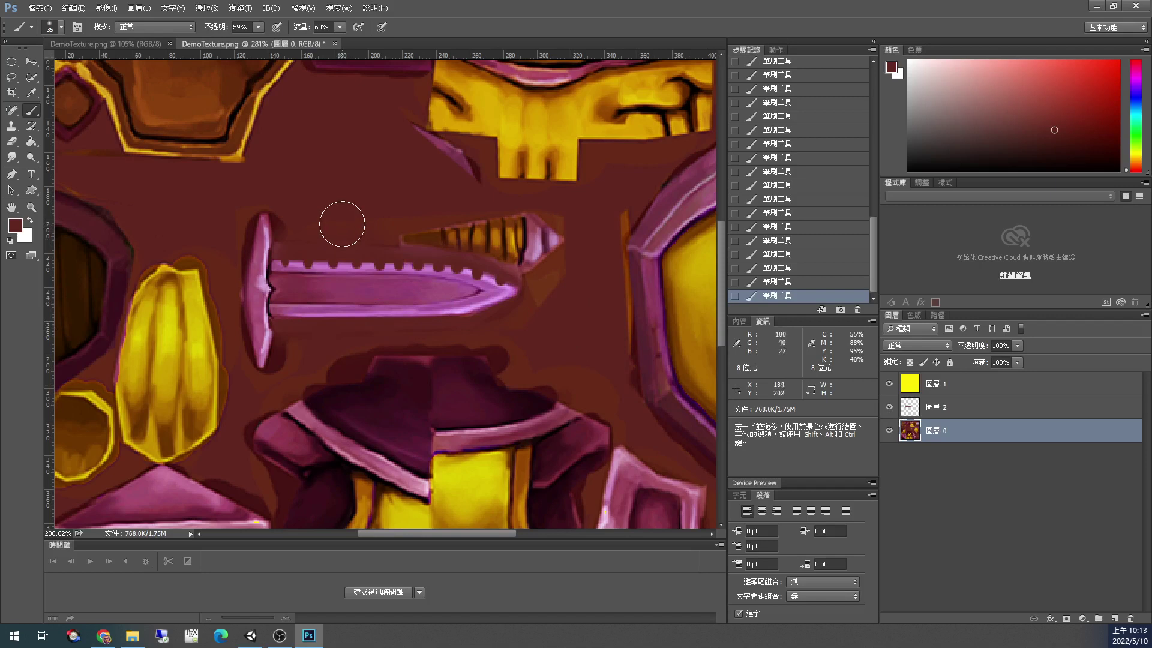
pyautogui.keyDown('alt'); pyautogui.click(355, 190); pyautogui.keyUp('alt')
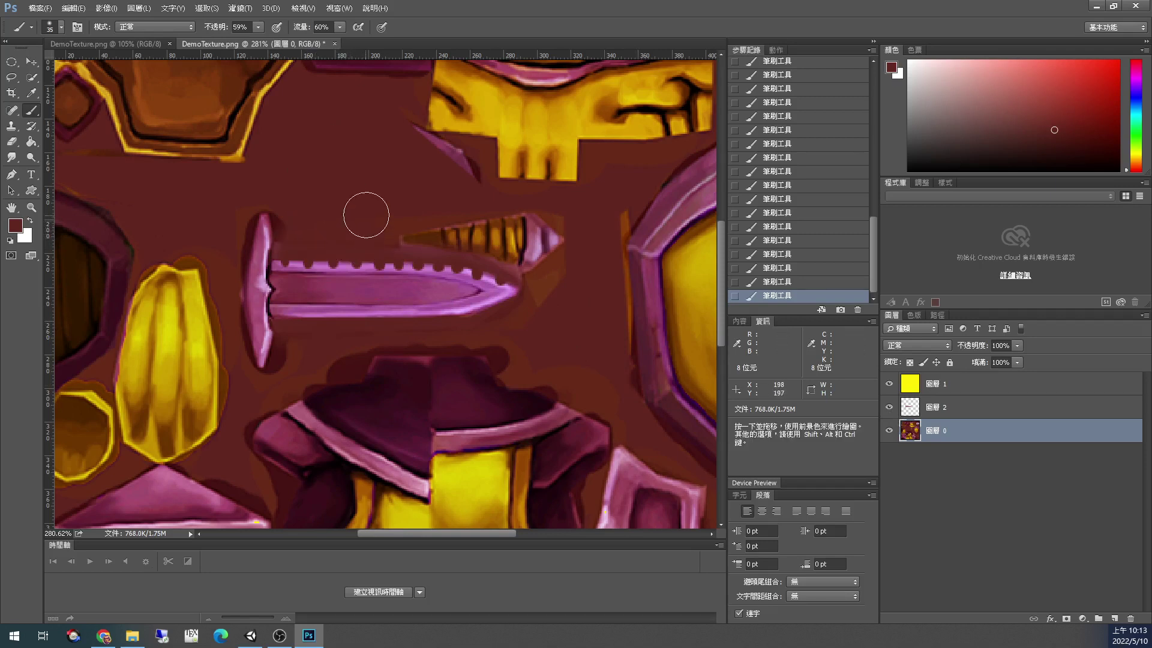
# Save the edited texture as a PNG over DemoTexture.png in ChYellow's Materials folder with default PNG options and return to Unity
pyautogui.hotkey('ctrl', 's')
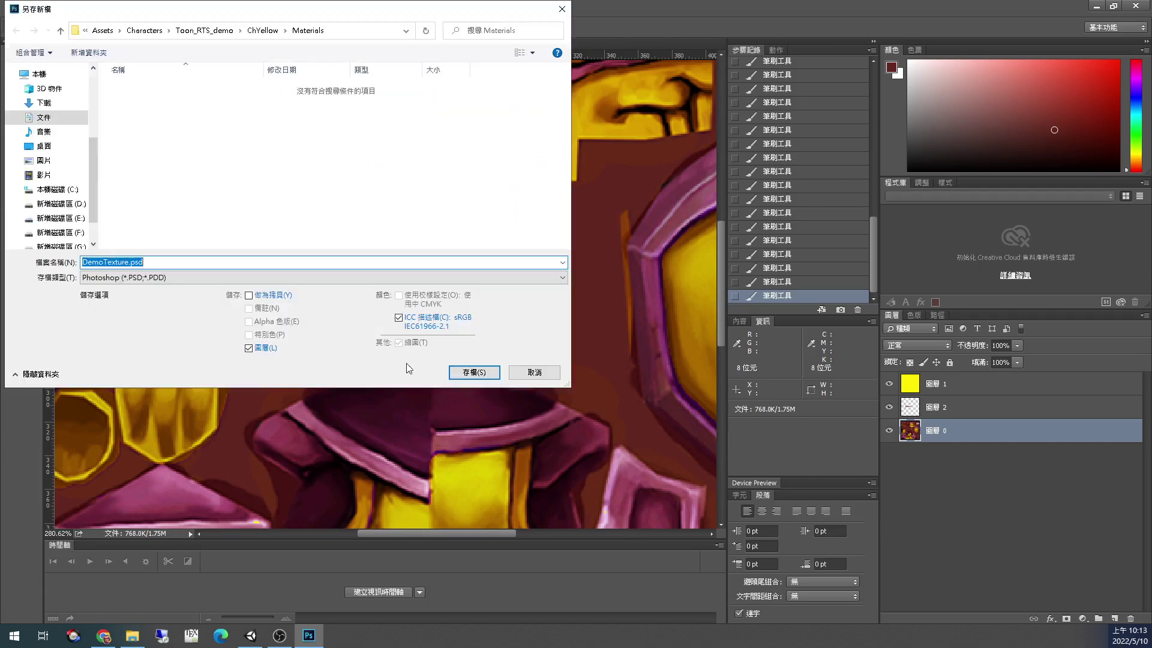
pyautogui.click(192, 275)
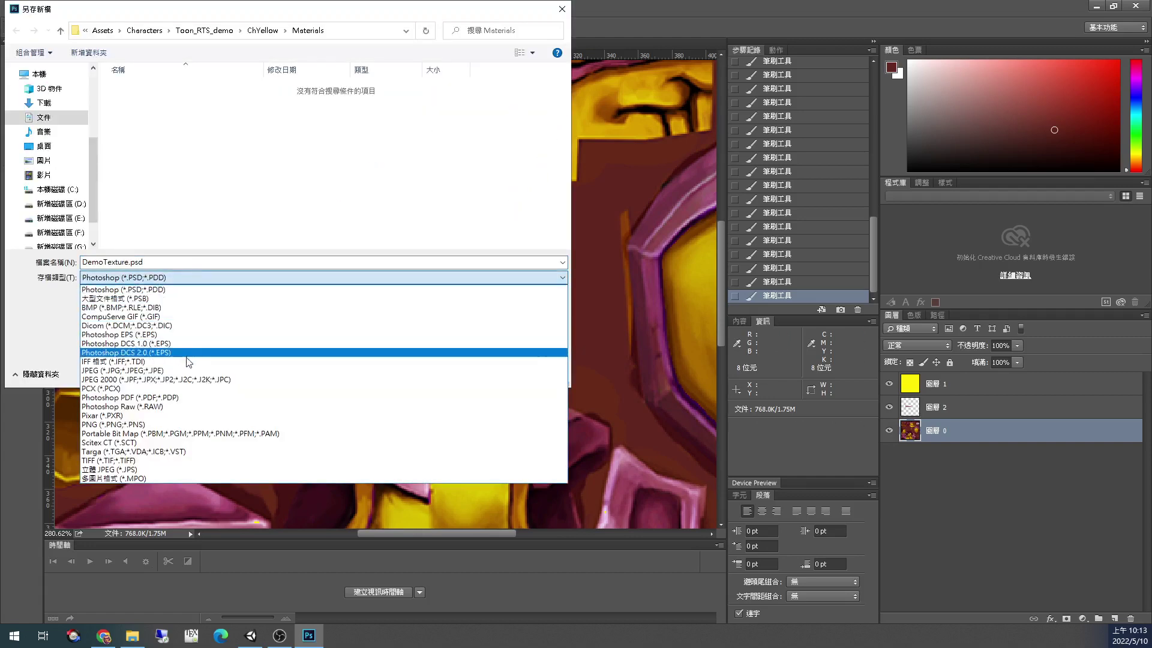
pyautogui.click(186, 424)
pyautogui.click(475, 372)
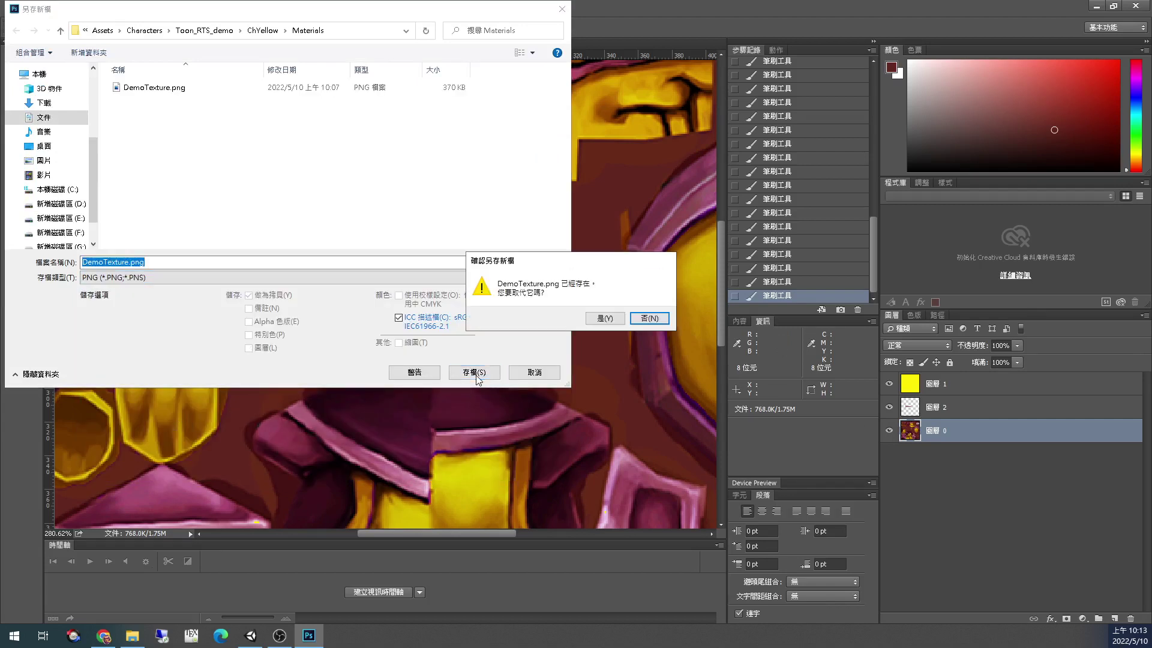
pyautogui.click(606, 319)
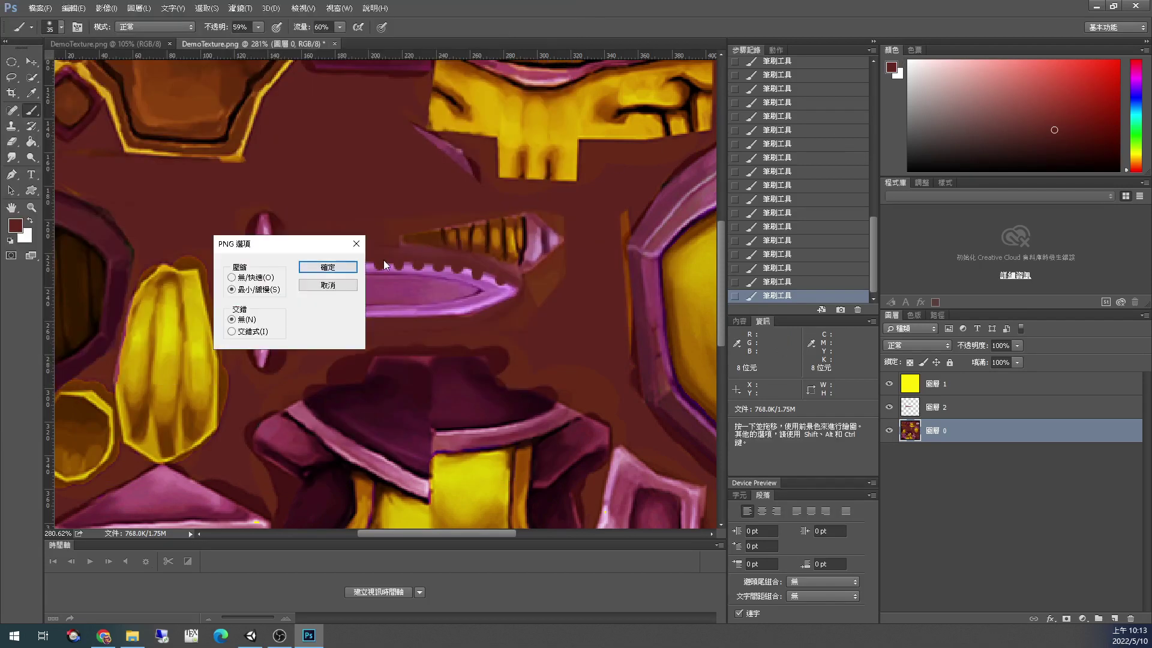
pyautogui.press('Return')
pyautogui.click(1098, 6)
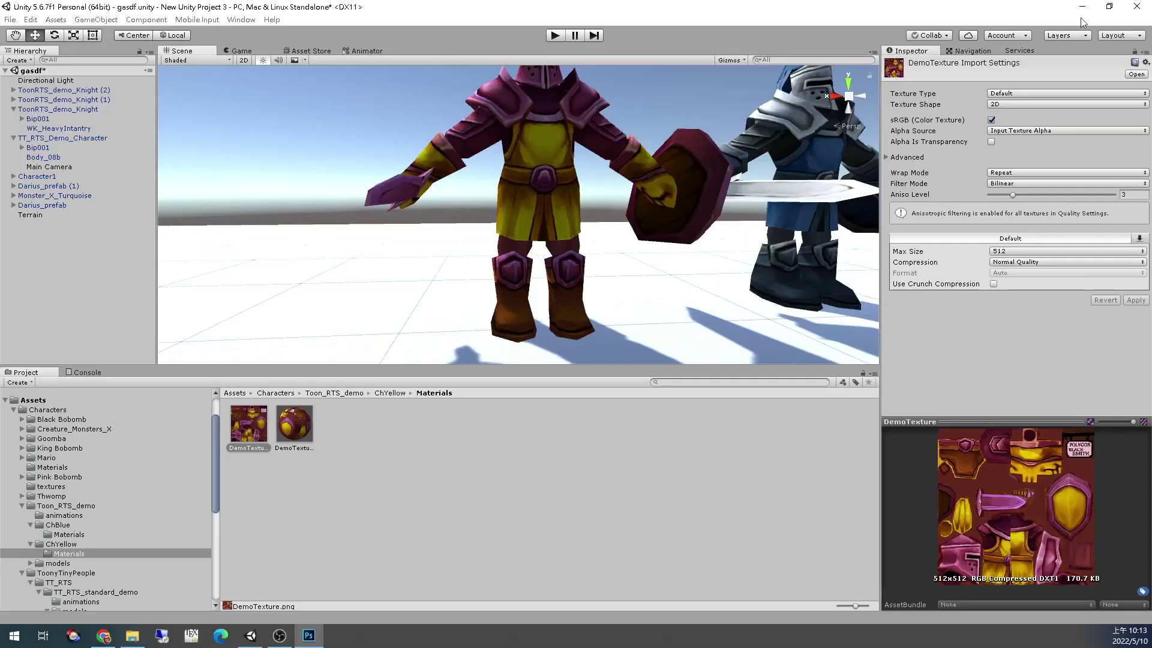
# Examine the yellow knight's serrated sword in the scene and compare the model with the neighbouring knights
pyautogui.scroll(-10, 429, 205)
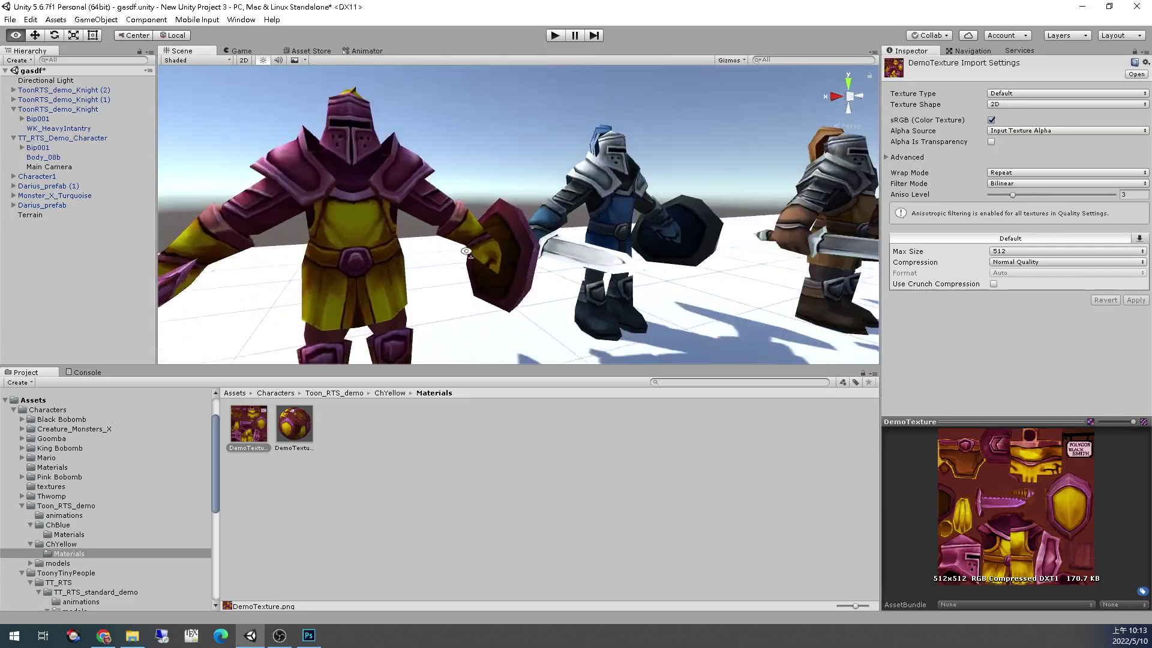
pyautogui.scroll(10, 411, 263)
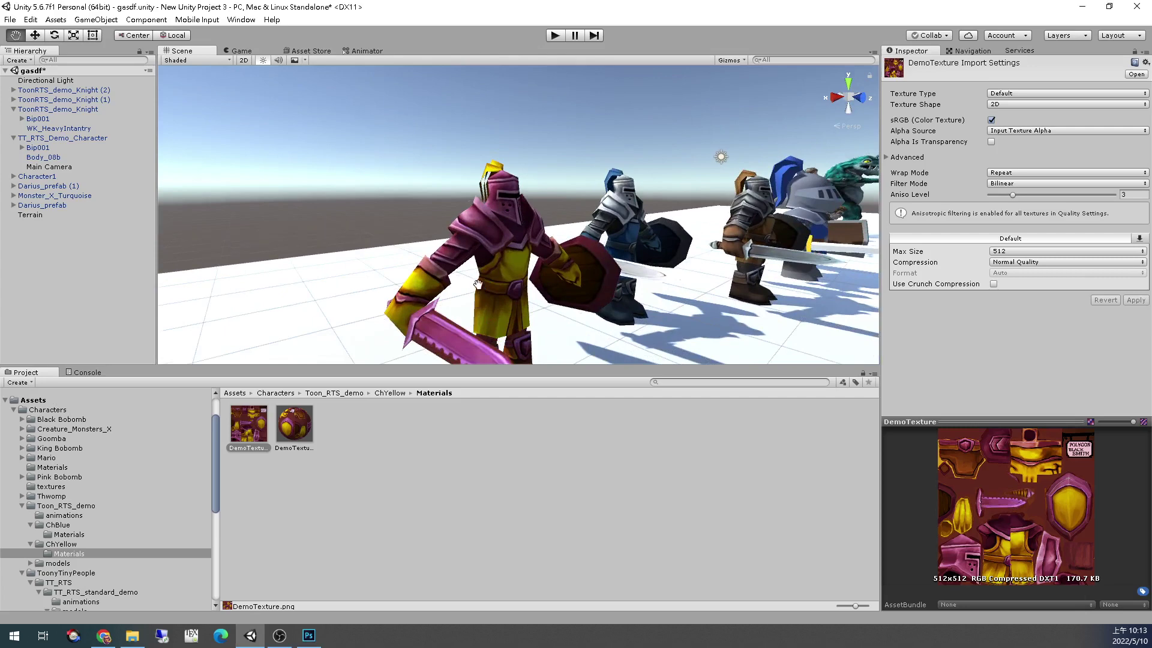
pyautogui.scroll(5, 477, 283)
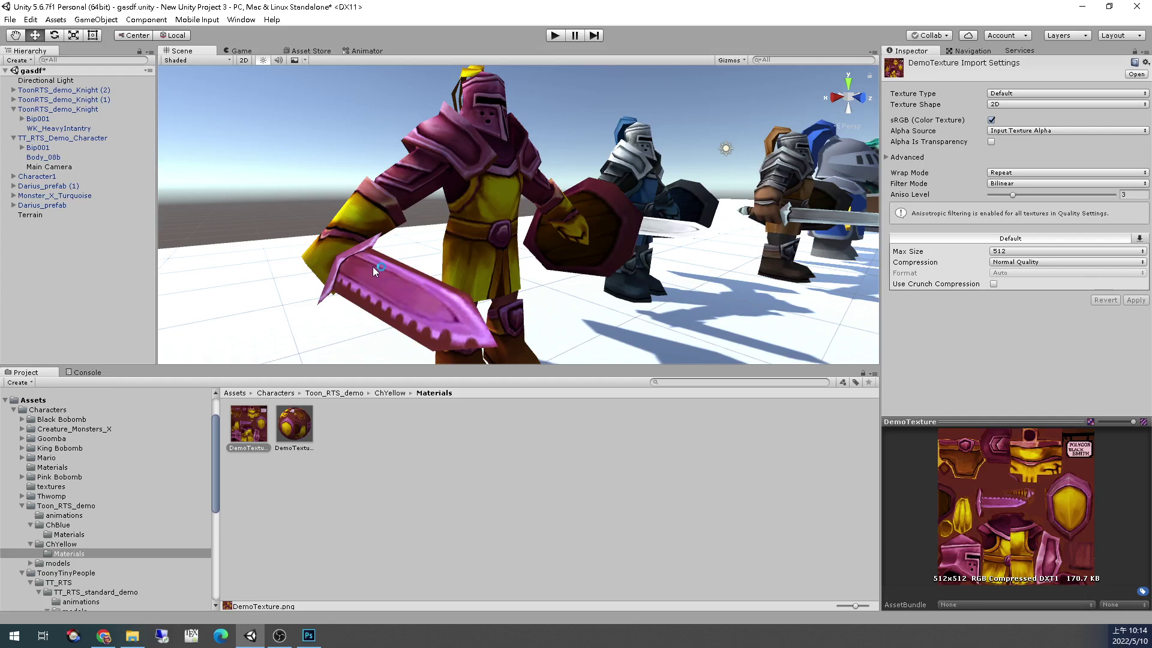
pyautogui.scroll(-3, 373, 266)
pyautogui.scroll(5, 565, 228)
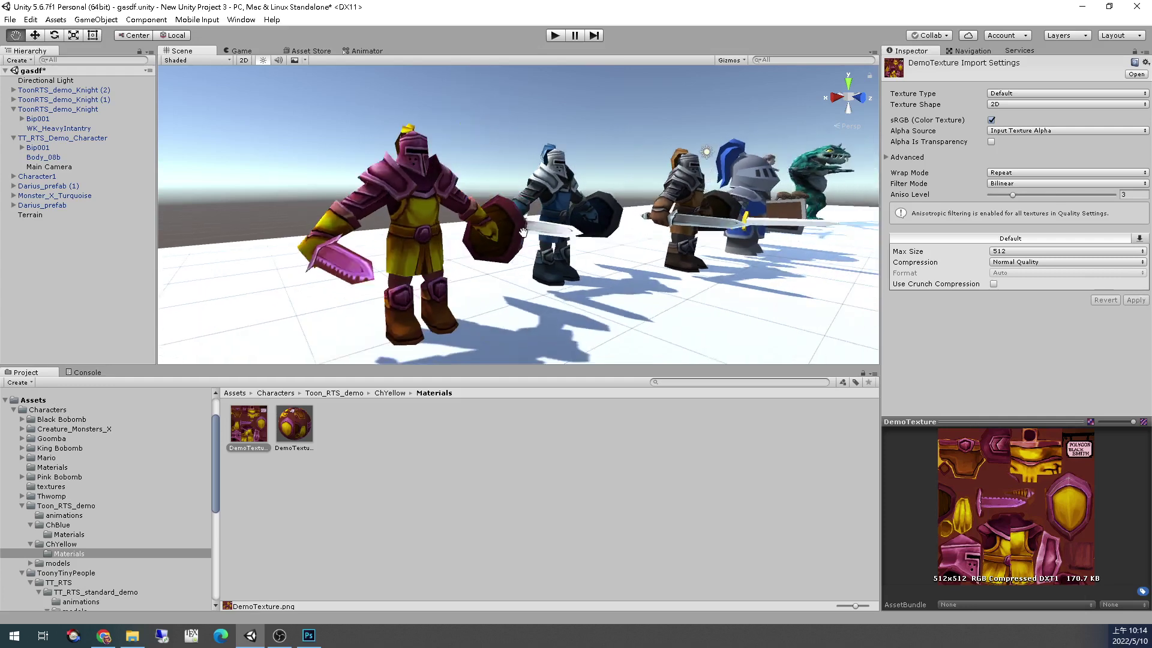
pyautogui.moveTo(477, 271); pyautogui.dragTo(387, 282, button='middle')
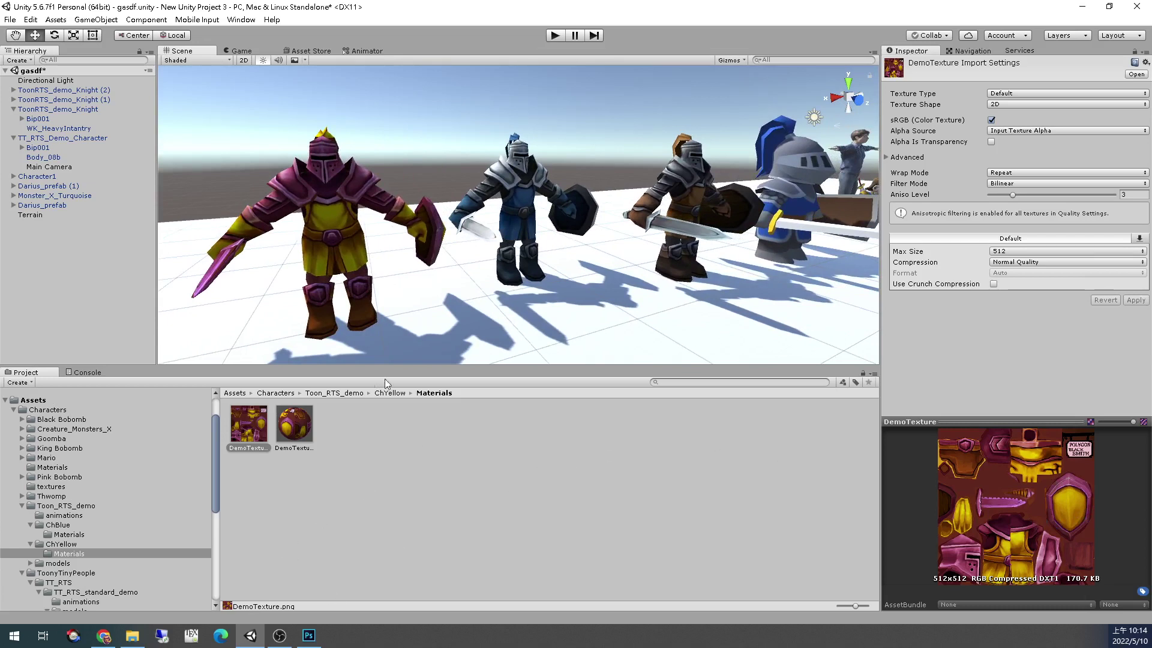
# Open the ModWal animator controller from the Toon_RTS_demo folder and preview the WalkFWD state's animation clip
pyautogui.click(65, 506)
pyautogui.click(429, 428)
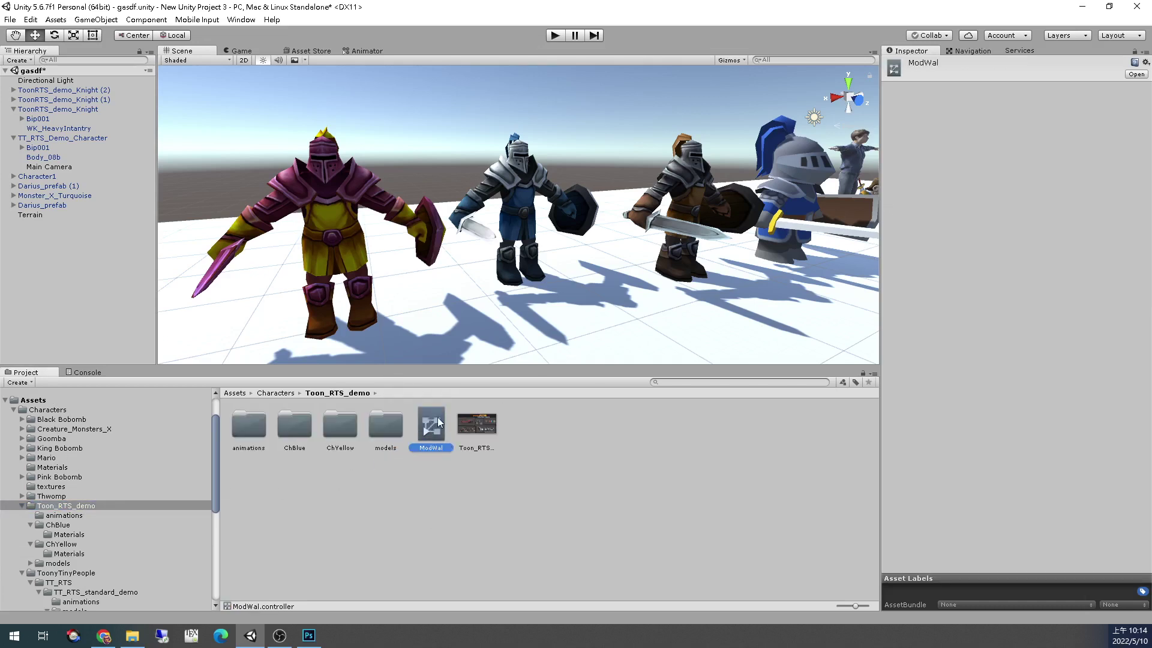
pyautogui.doubleClick(439, 422)
pyautogui.doubleClick(513, 206)
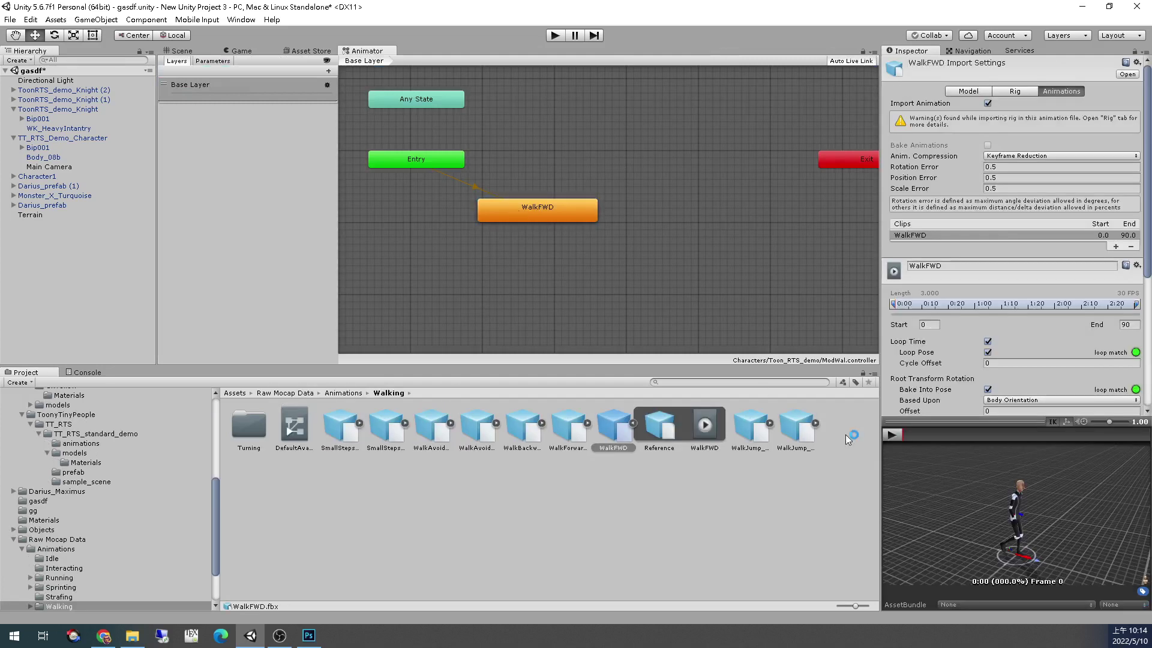
pyautogui.click(890, 438)
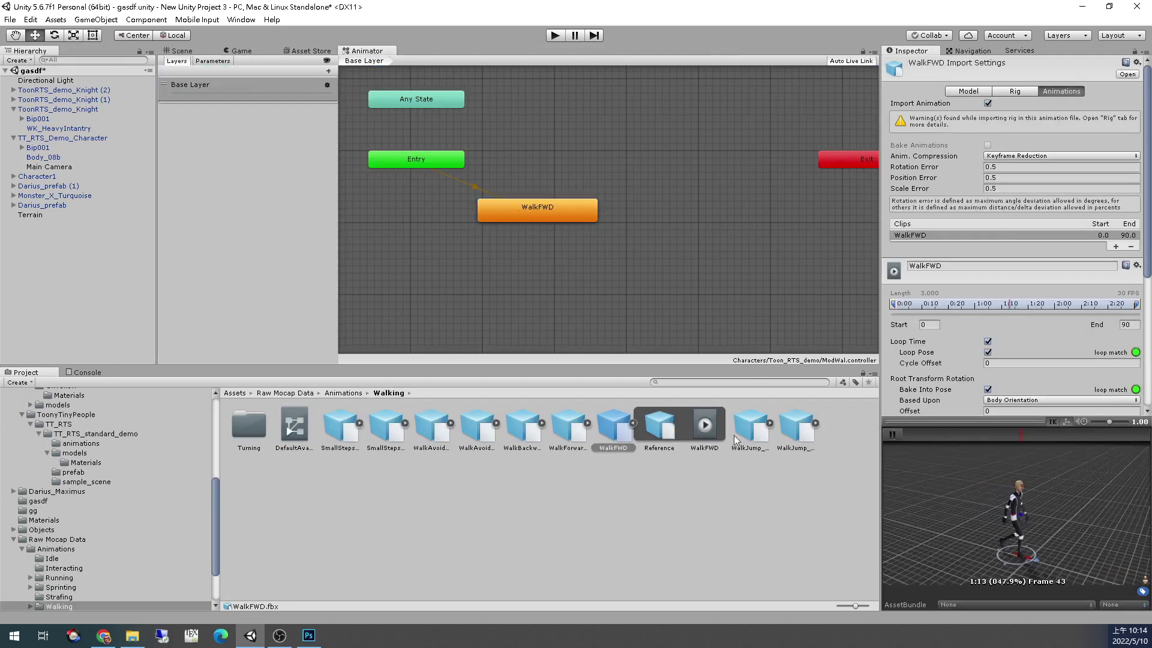
# Set the WalkFWD state's speed to 0.5 and preview its walking clip again
pyautogui.click(584, 219)
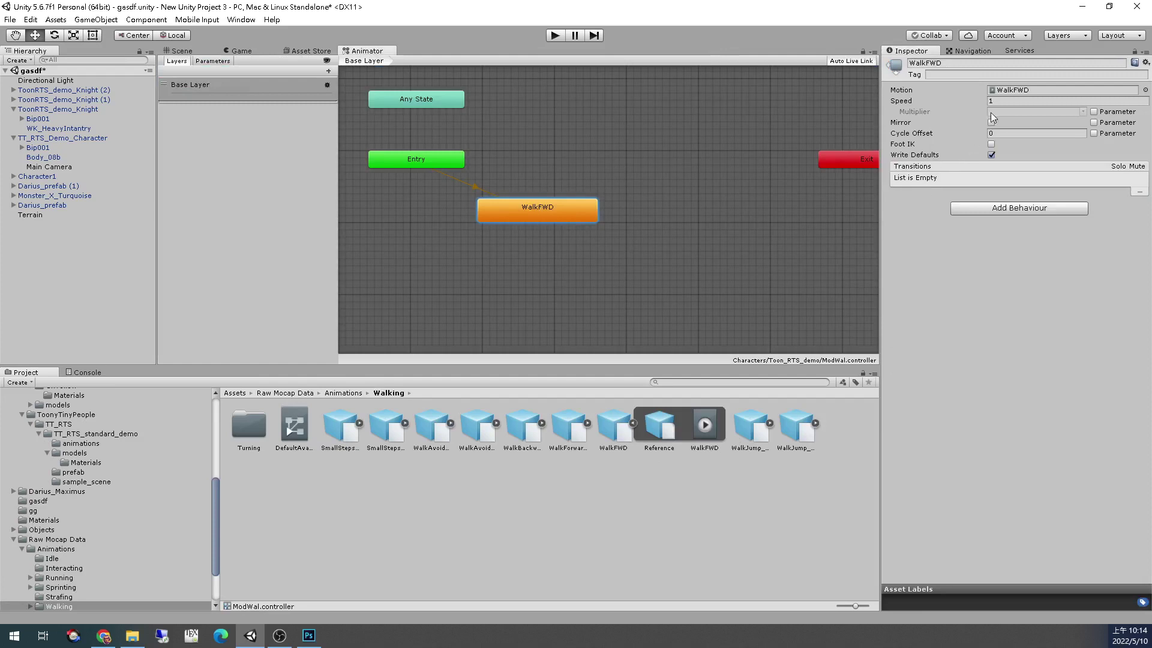
pyautogui.click(1004, 99)
pyautogui.click(680, 244)
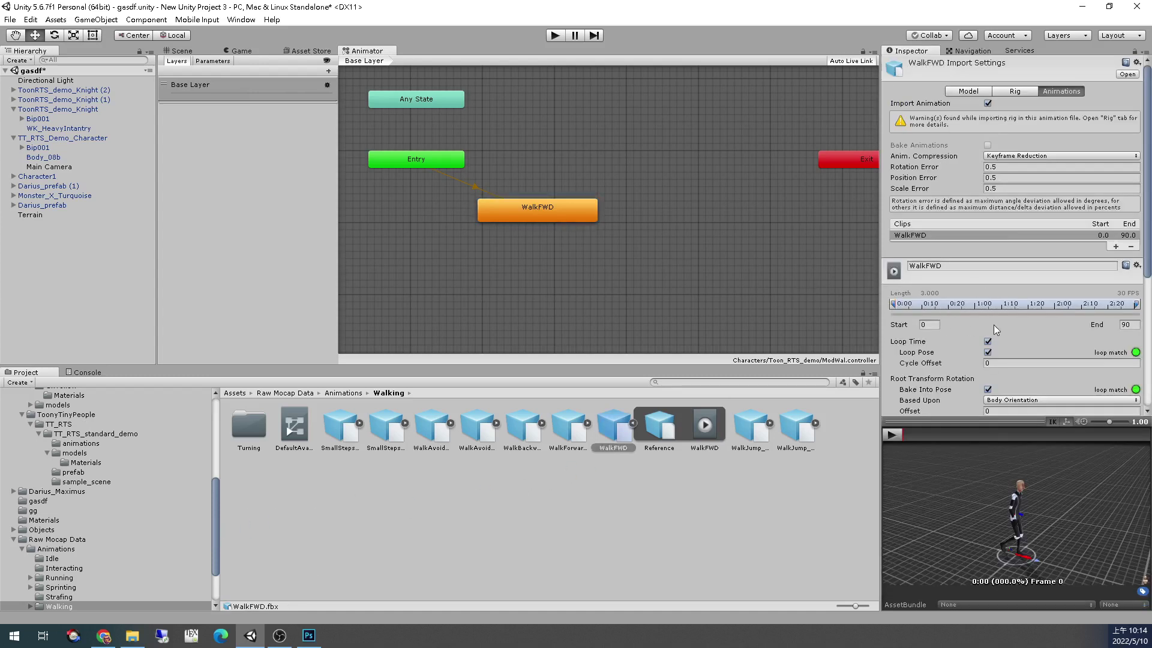
pyautogui.click(895, 437)
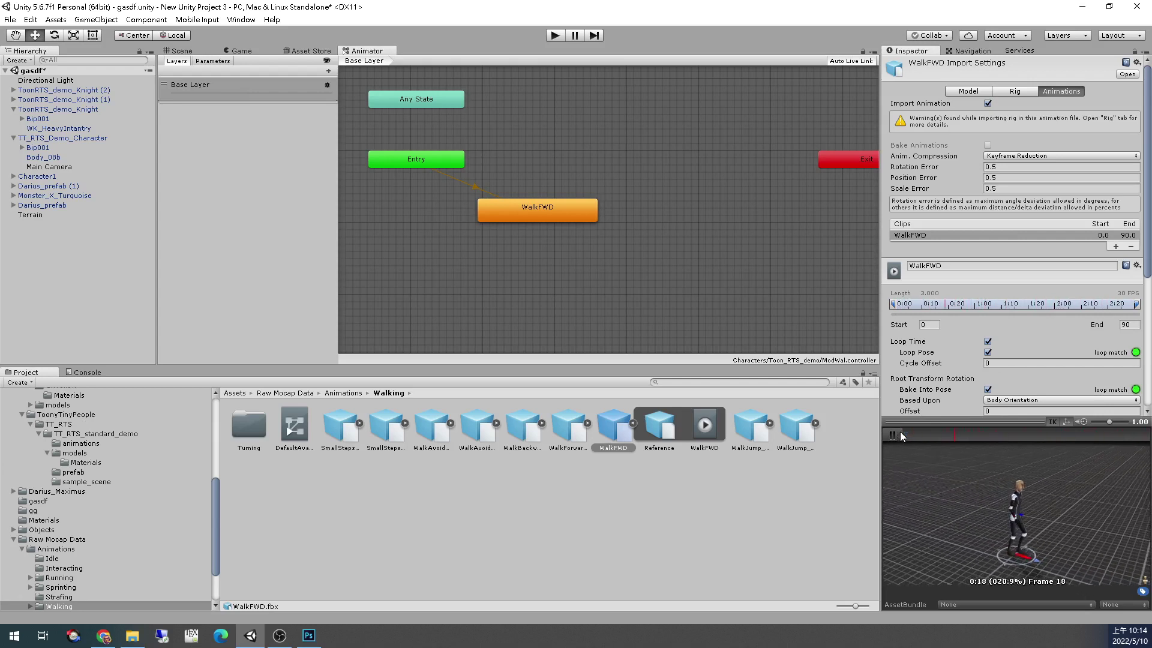
pyautogui.click(900, 432)
# Move the WalkFWD state beneath Entry and duplicate it twice, placing one copy beside it and the other below that copy
pyautogui.moveTo(549, 207); pyautogui.dragTo(487, 209)
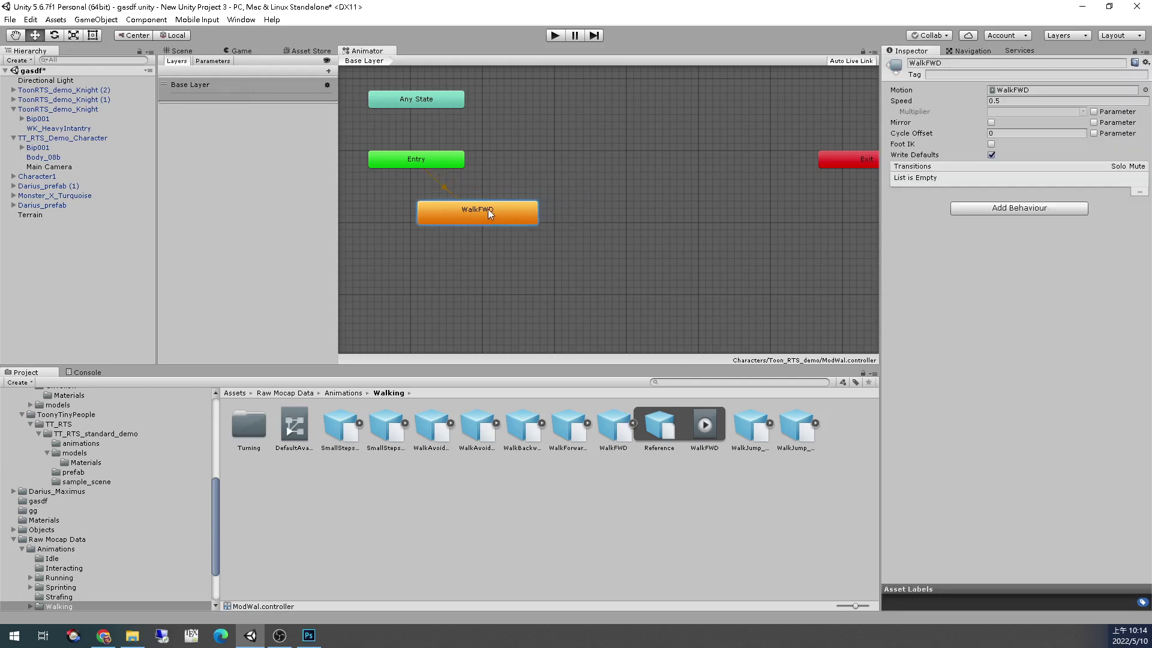
pyautogui.hotkey('ctrl', 'd')
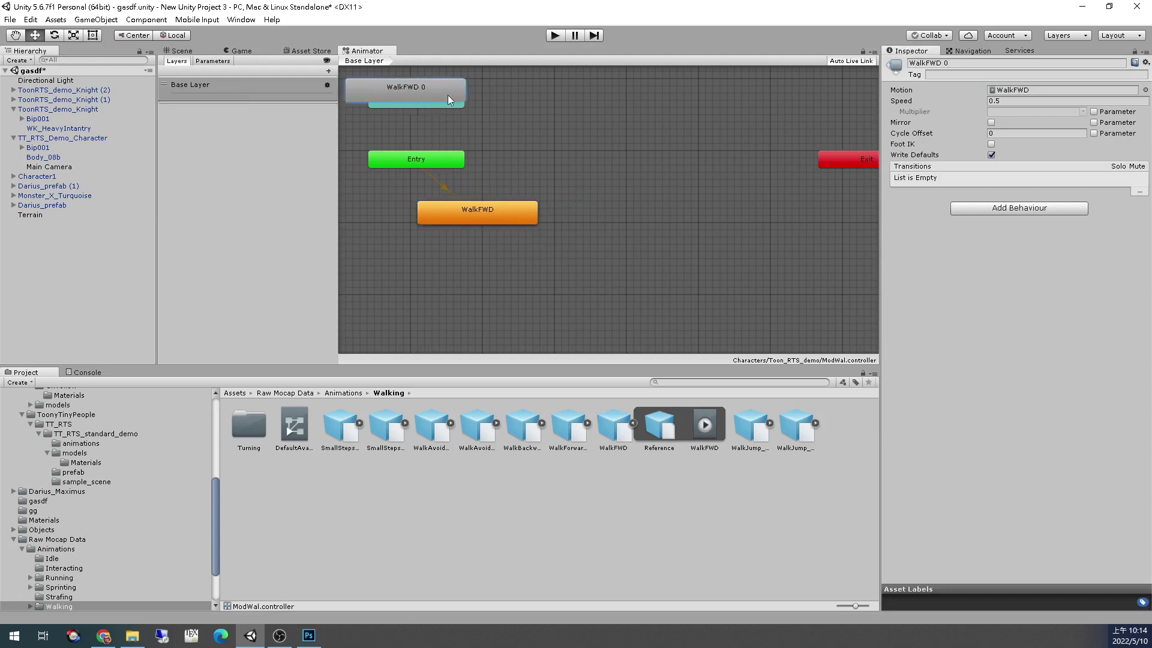
pyautogui.moveTo(448, 94); pyautogui.dragTo(654, 208)
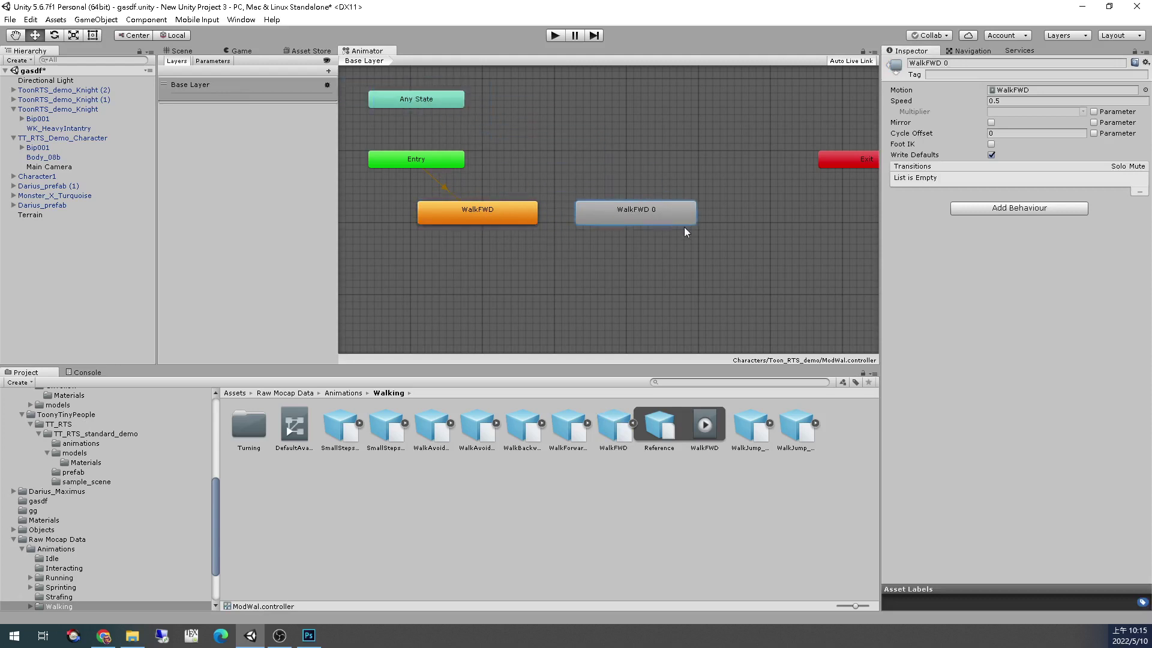
pyautogui.hotkey('ctrl', 'd')
pyautogui.moveTo(431, 95); pyautogui.dragTo(674, 288)
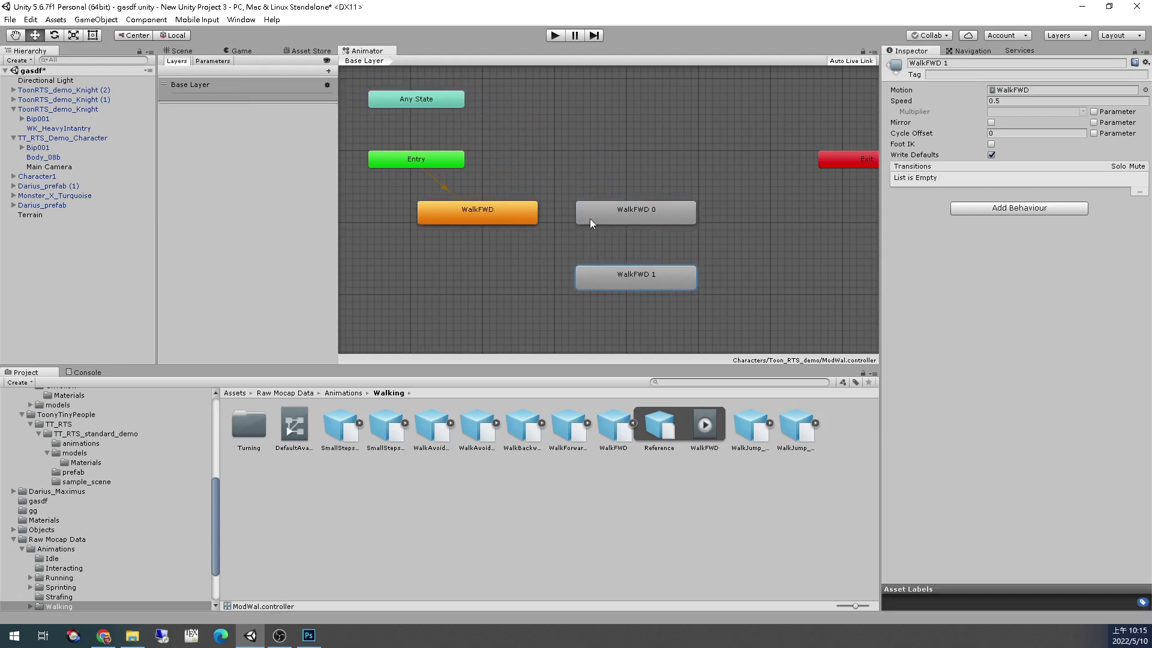
# Make transitions from WalkFWD to its first copy and from the first copy to the second
pyautogui.rightClick(524, 213)
pyautogui.click(567, 221)
pyautogui.click(635, 222)
pyautogui.rightClick(636, 221)
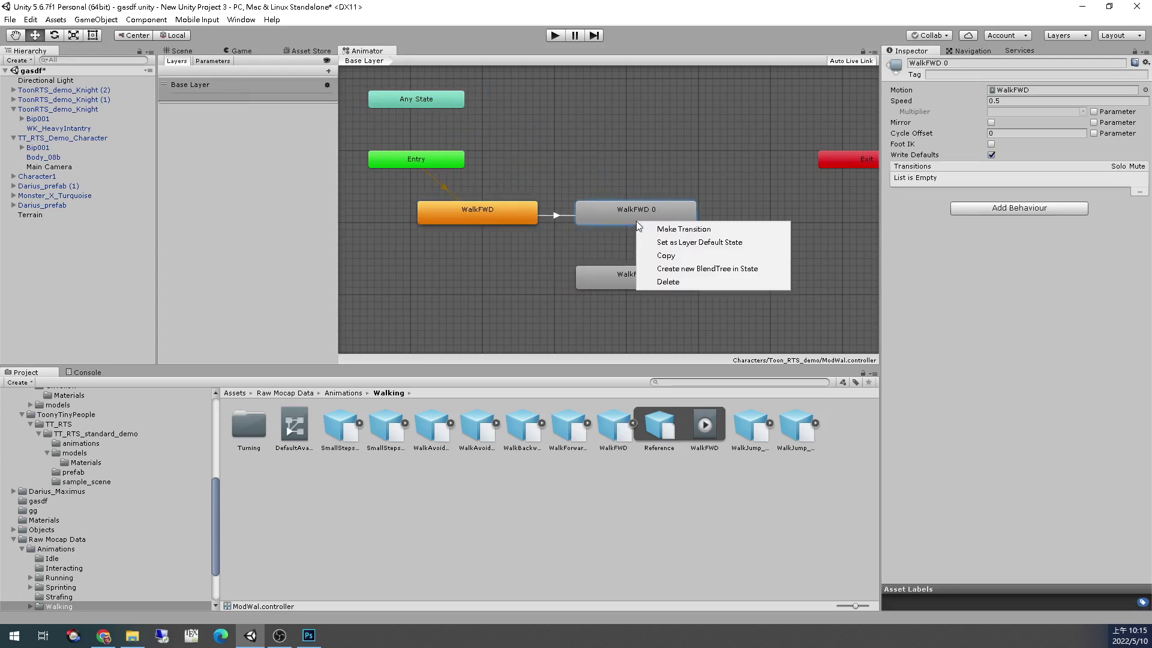
pyautogui.click(643, 229)
pyautogui.click(635, 272)
pyautogui.click(635, 272)
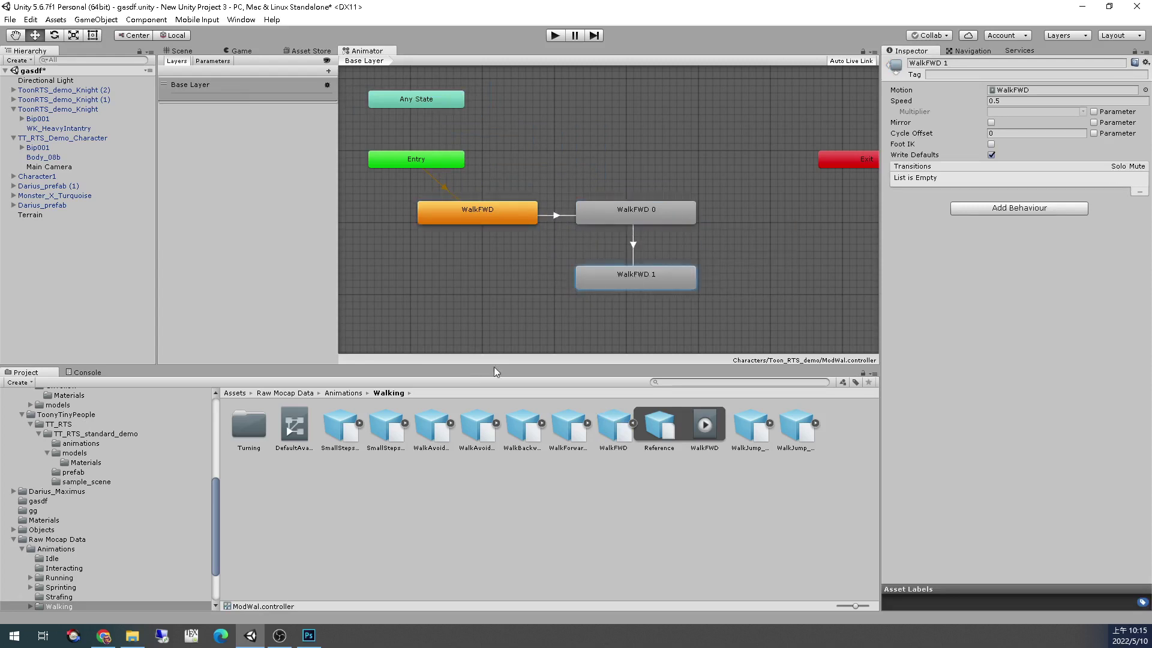
# Preview the infantry_01_idle clip from TT_RTS_standard_demo's animations folder and add it as a state below WalkFWD
pyautogui.scroll(-3, 111, 549)
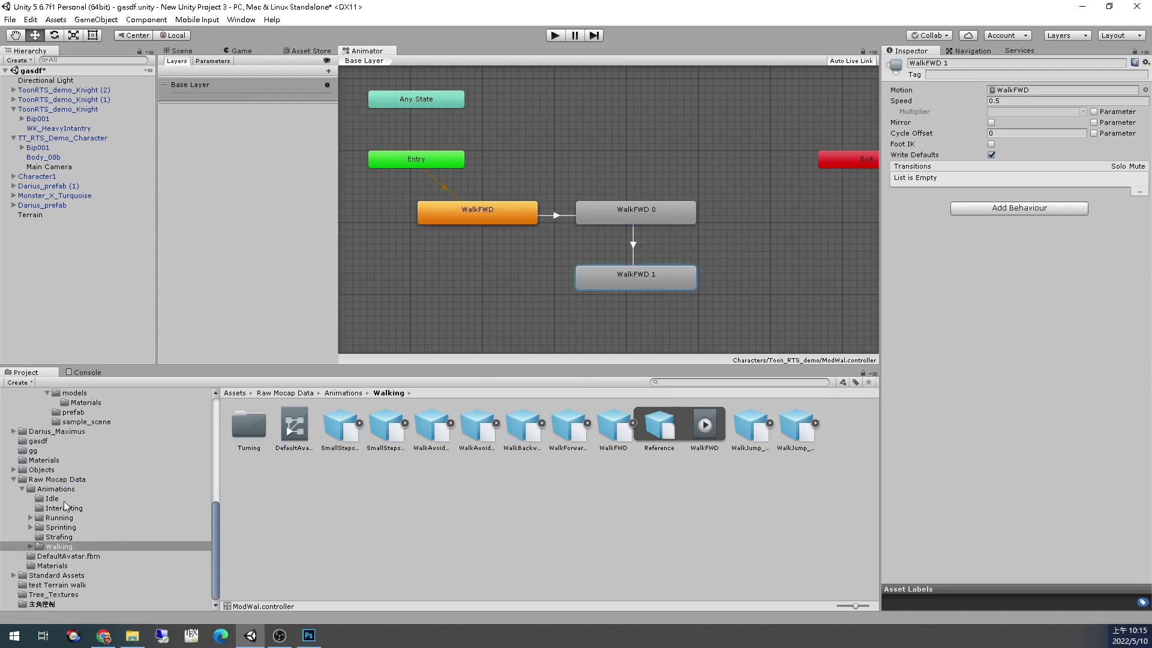
pyautogui.click(52, 499)
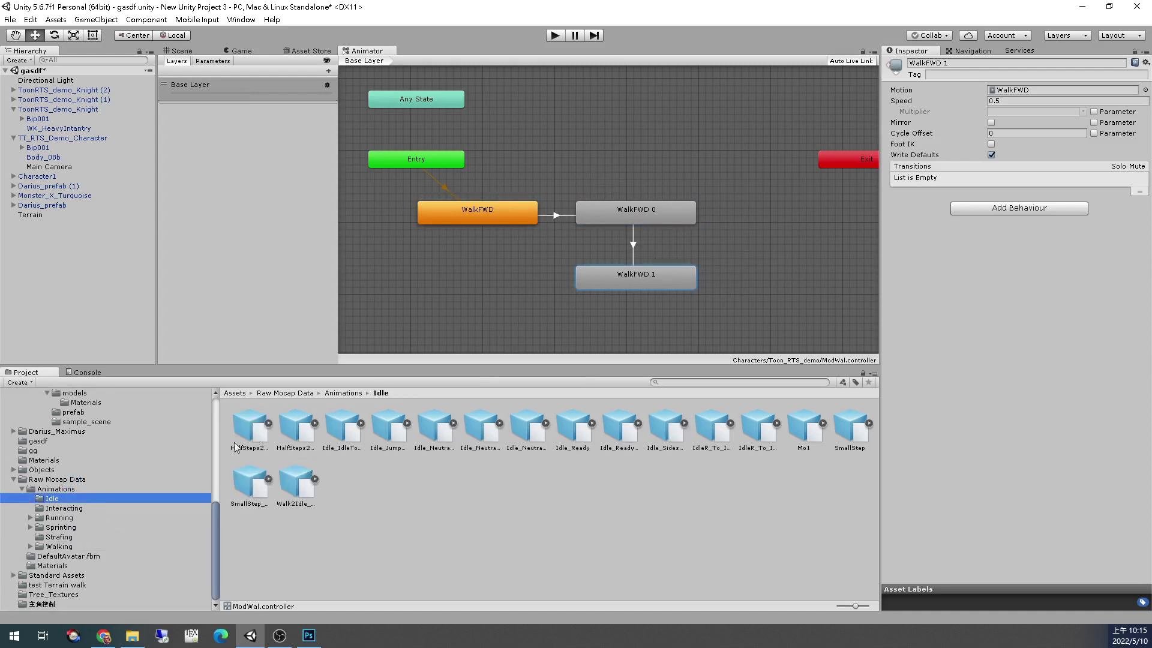
pyautogui.scroll(6, 90, 483)
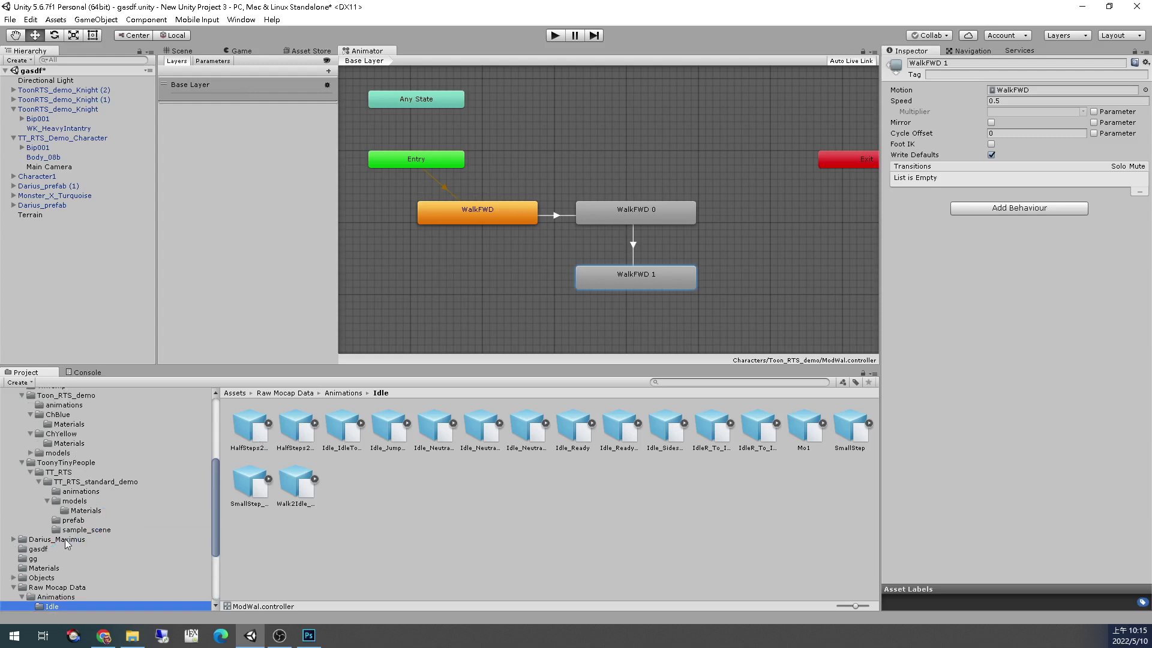
pyautogui.click(79, 492)
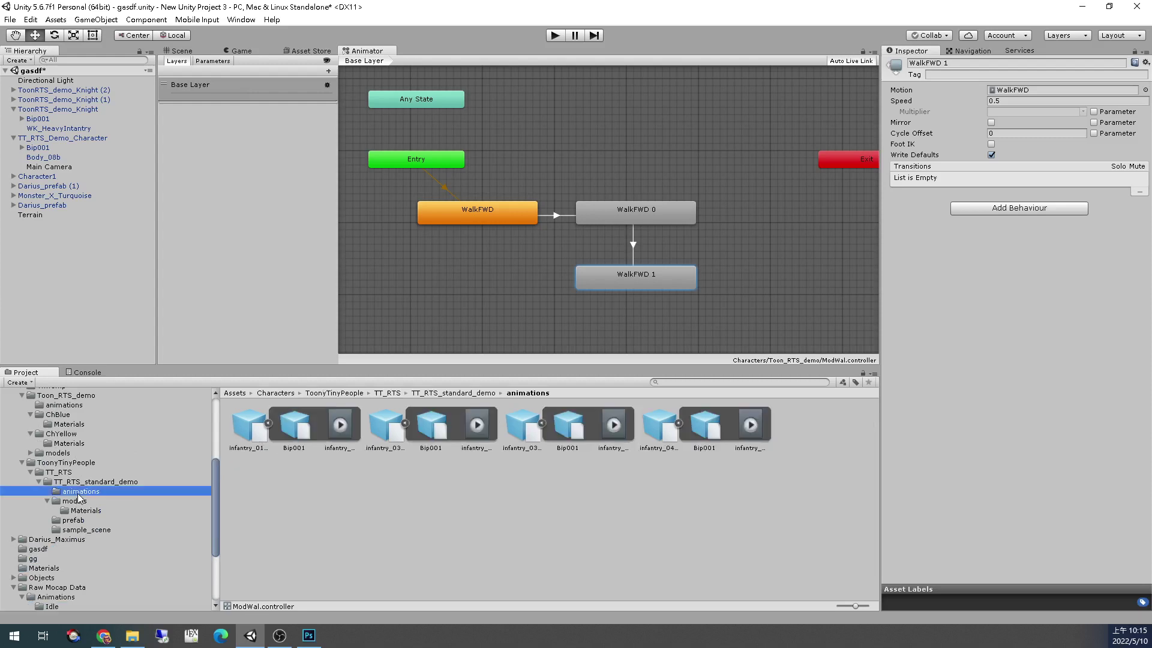
pyautogui.click(334, 425)
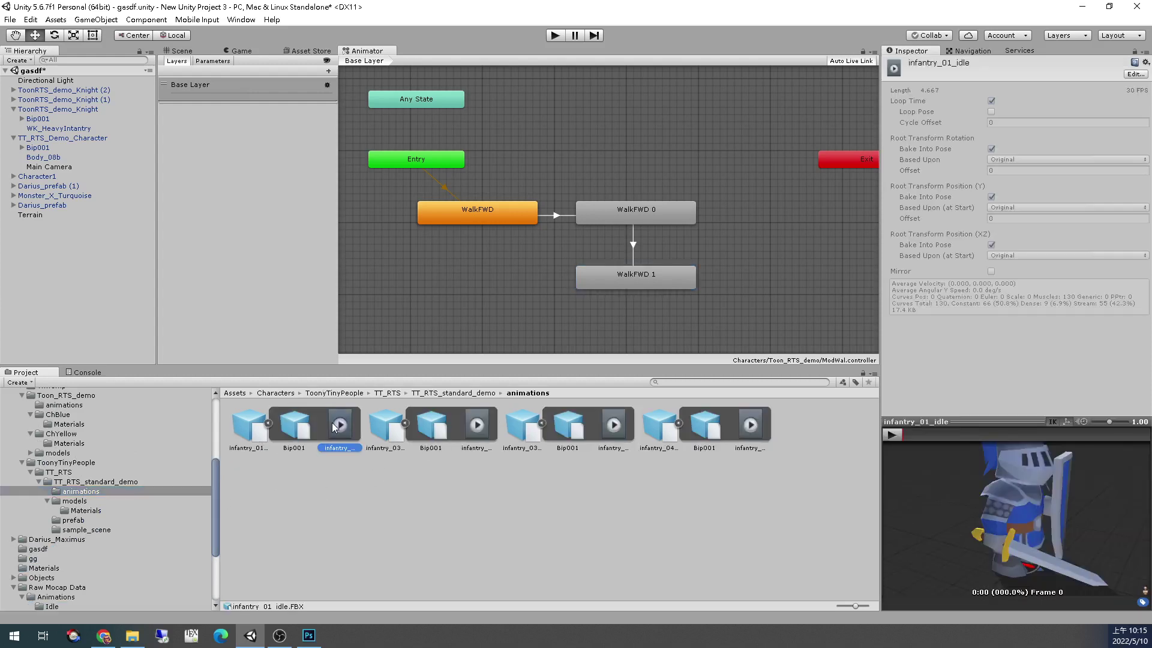
pyautogui.click(892, 434)
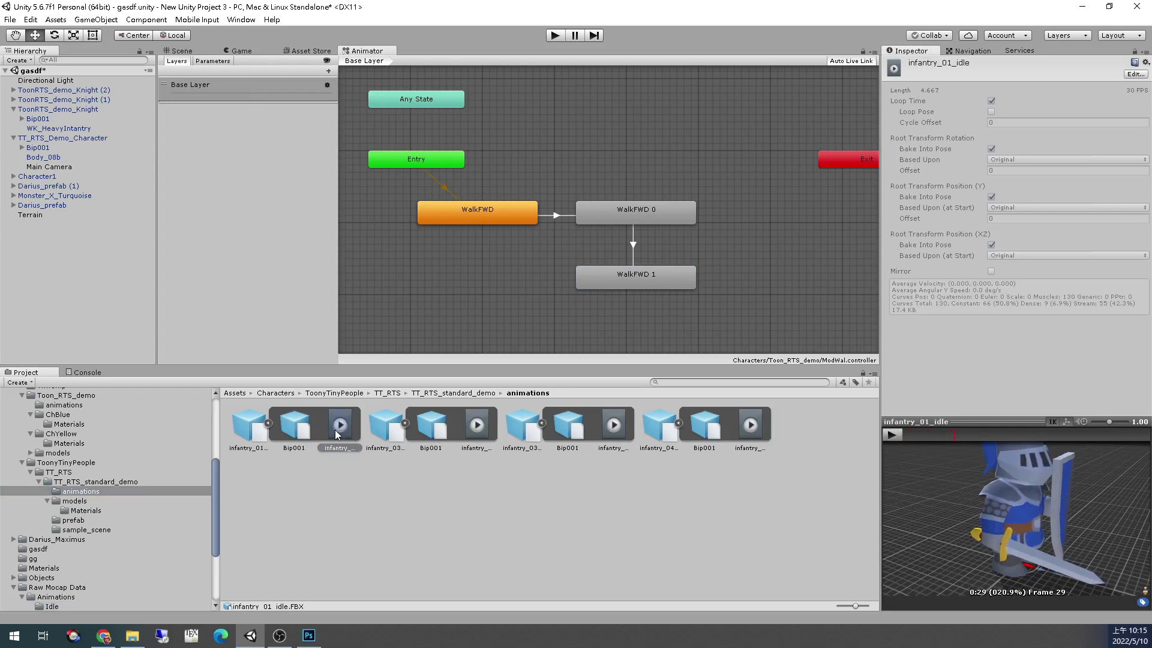
pyautogui.moveTo(336, 434); pyautogui.dragTo(457, 298)
# Close the state loop with transitions from WalkFWD 1 to infantry_01_idle and from infantry_01_idle back to WalkFWD
pyautogui.rightClick(602, 278)
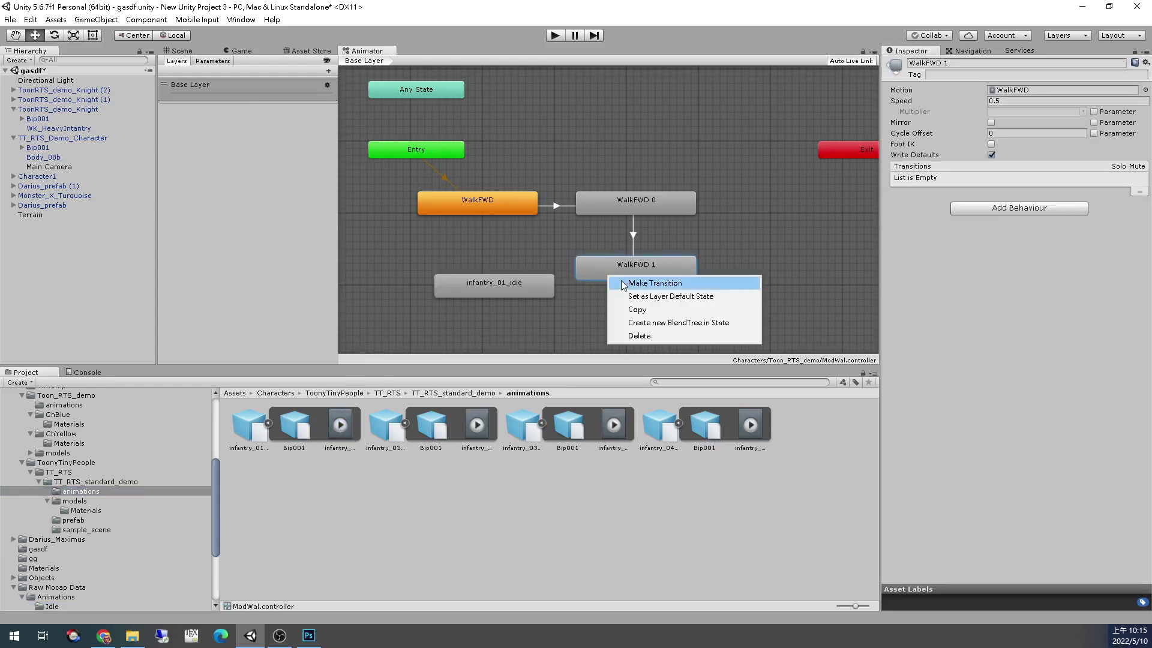
pyautogui.click(626, 285)
pyautogui.rightClick(506, 284)
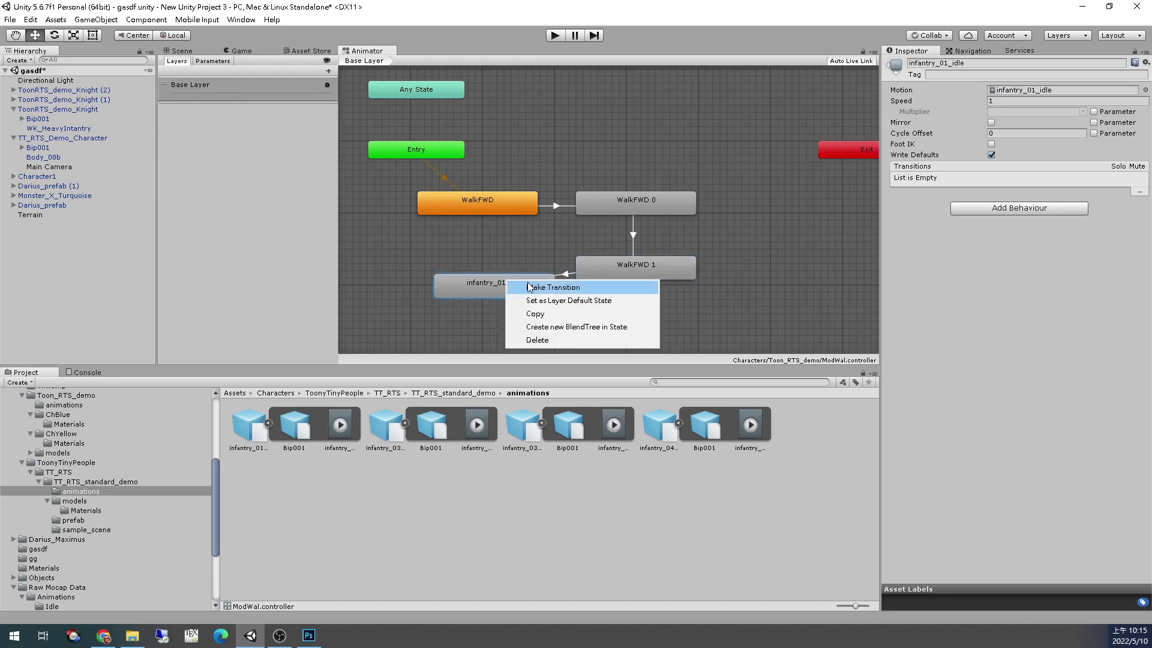
pyautogui.click(527, 288)
pyautogui.click(481, 200)
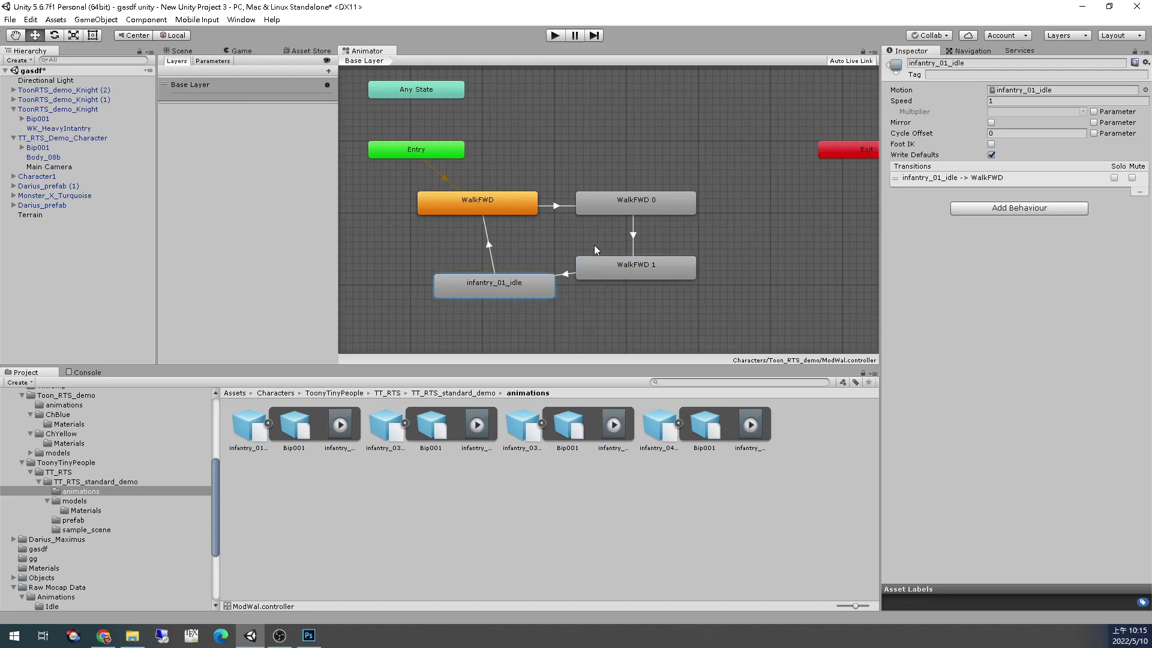
# Assign the ModAn controller from the TT_RTS_standard_demo folder to the yellow knight's Animator in the scene
pyautogui.click(176, 51)
pyautogui.click(339, 199)
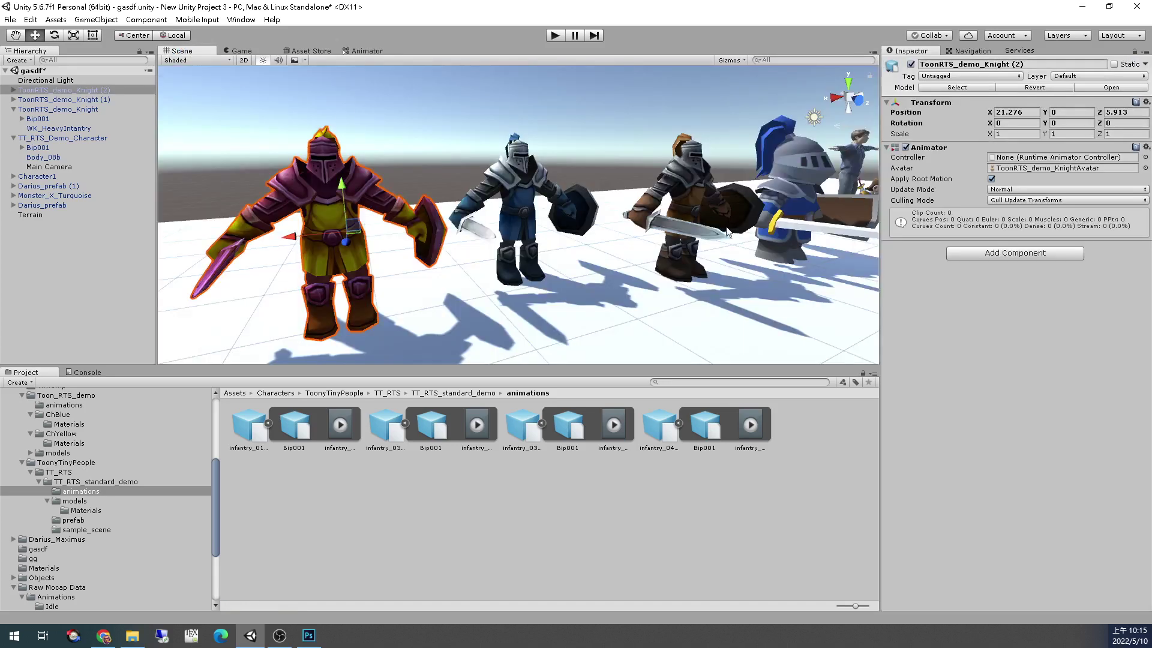
pyautogui.click(59, 472)
pyautogui.click(88, 483)
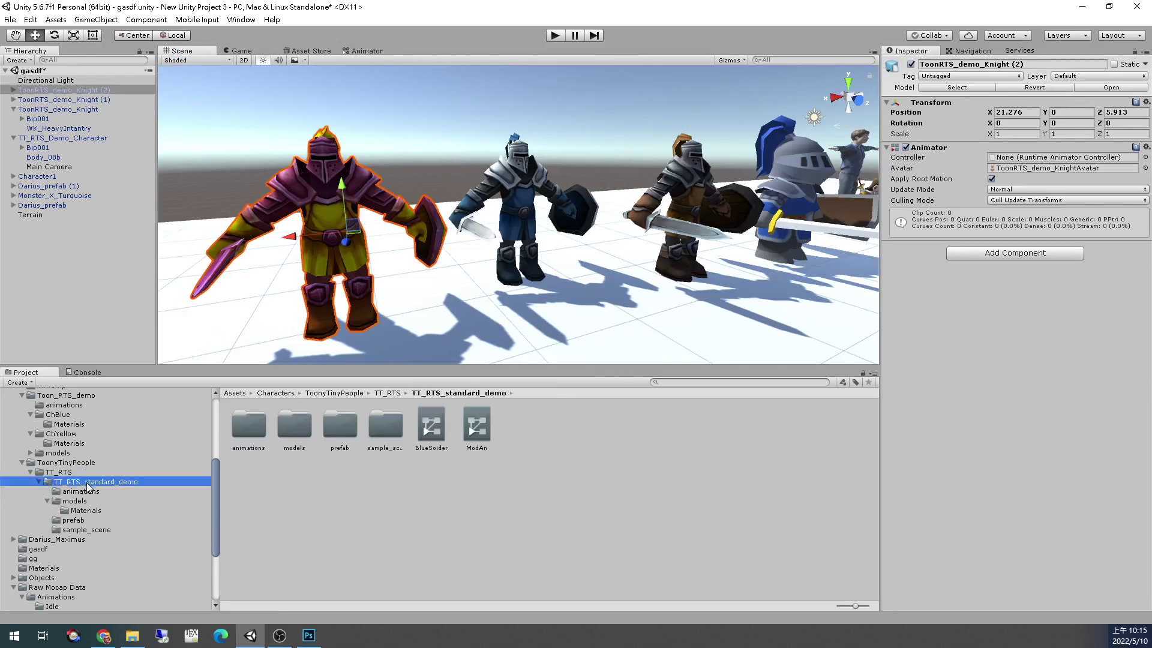
pyautogui.moveTo(475, 425); pyautogui.dragTo(917, 233)
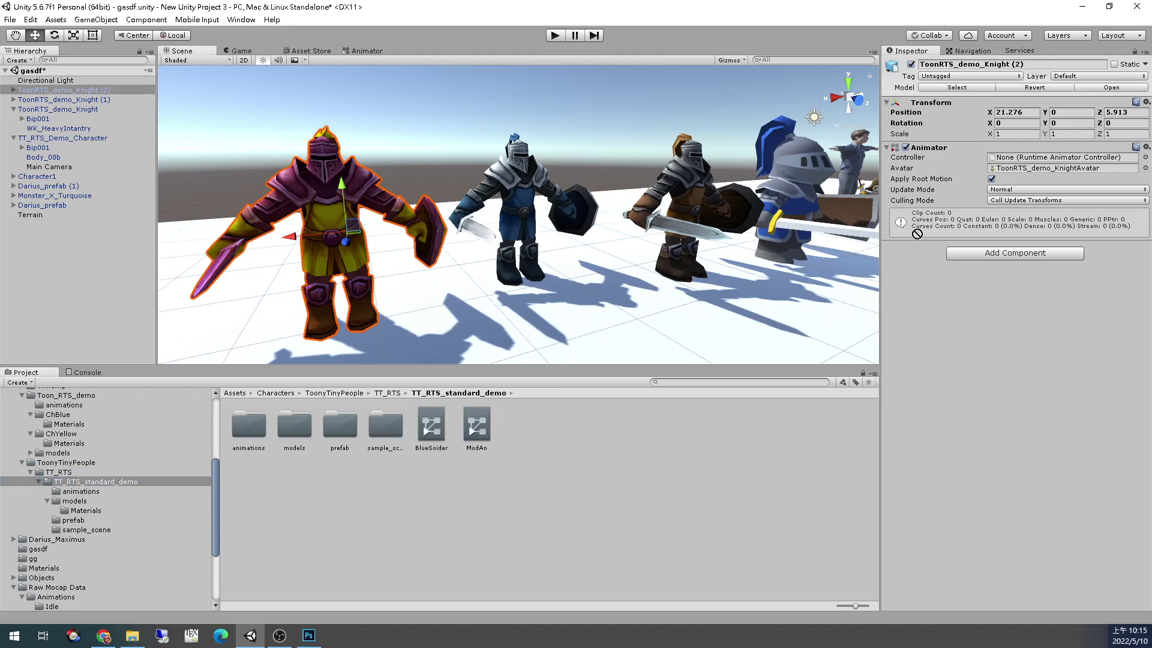
pyautogui.moveTo(1073, 159); pyautogui.dragTo(1068, 157)
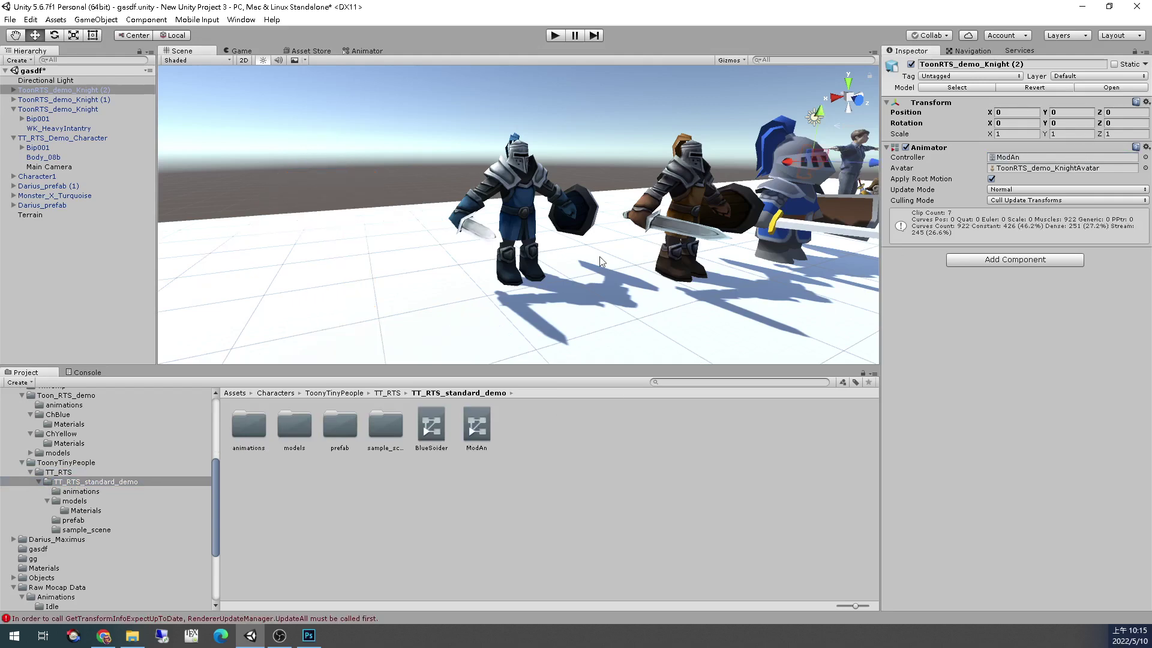
# Move the yellow knight to the end of the character row beside the blue knight, at about X 21.3, Z 5.7
pyautogui.scroll(-5, 701, 228)
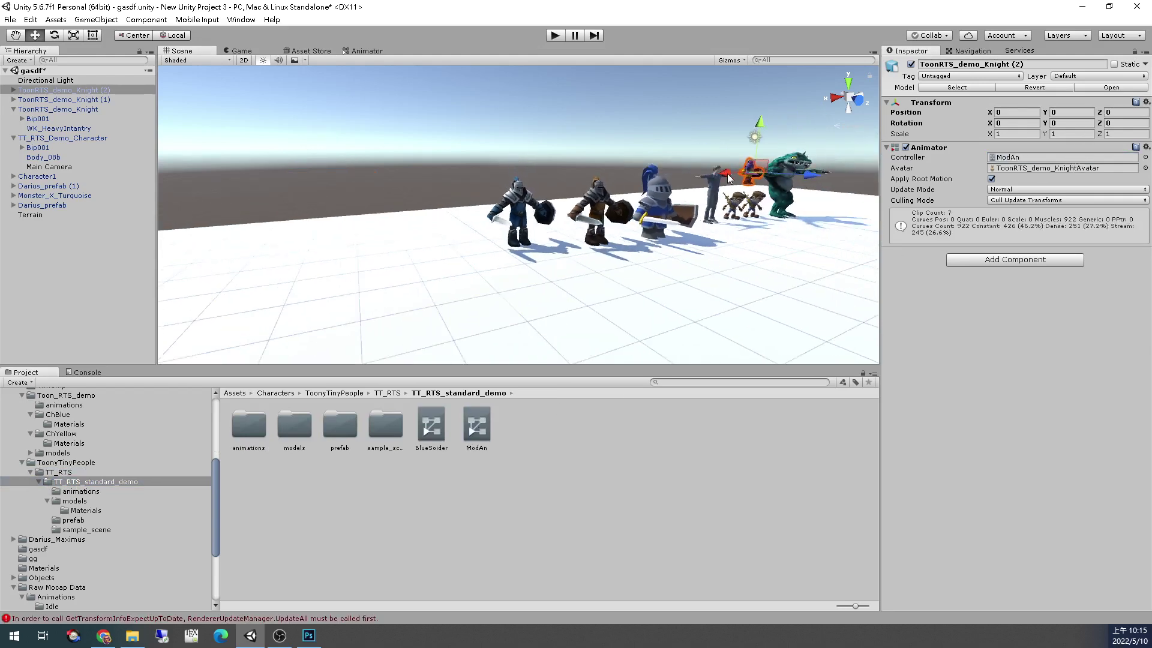
pyautogui.moveTo(728, 179); pyautogui.dragTo(526, 221)
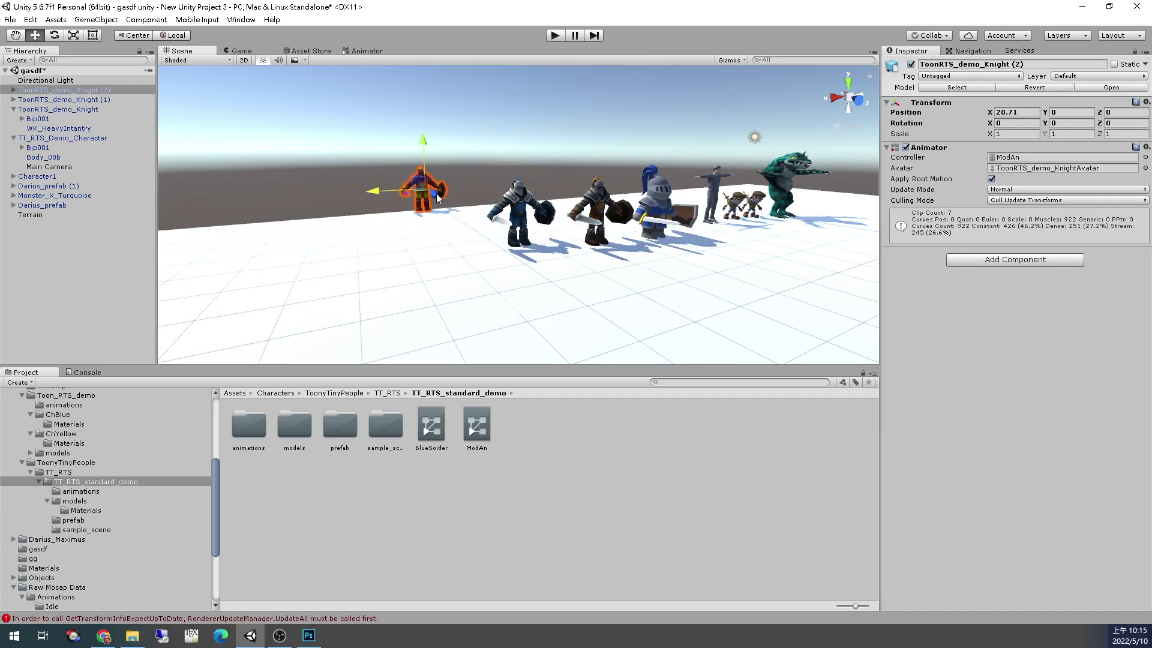
pyautogui.moveTo(437, 198); pyautogui.dragTo(300, 213)
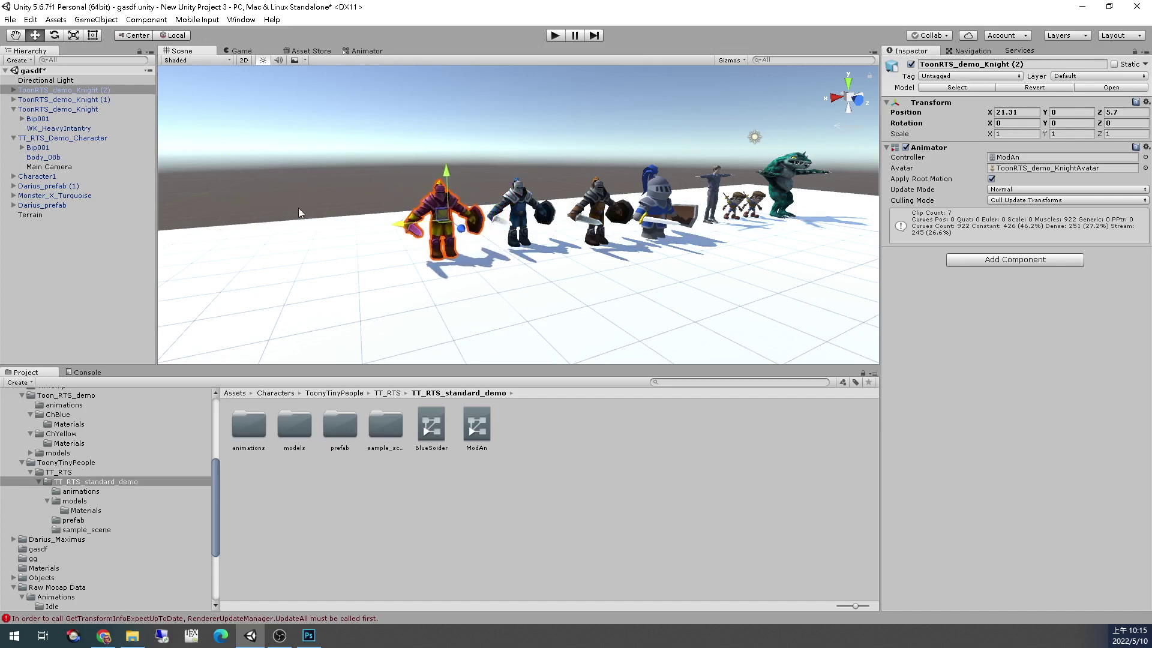
# Move Main Camera out of TT_RTS_Demo_Character to the scene root below ToonRTS_demo_Knight (2), and briefly play the scene
pyautogui.click(49, 167)
pyautogui.moveTo(64, 169); pyautogui.dragTo(99, 96)
pyautogui.click(96, 92)
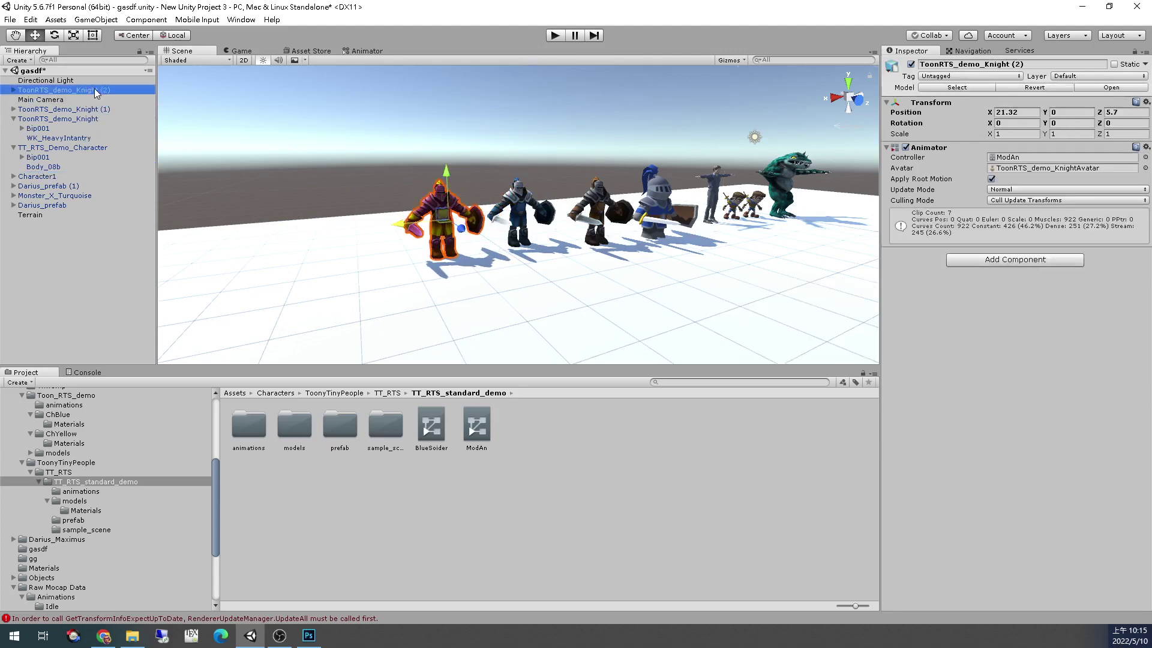
pyautogui.hotkey('ctrl', 'p')
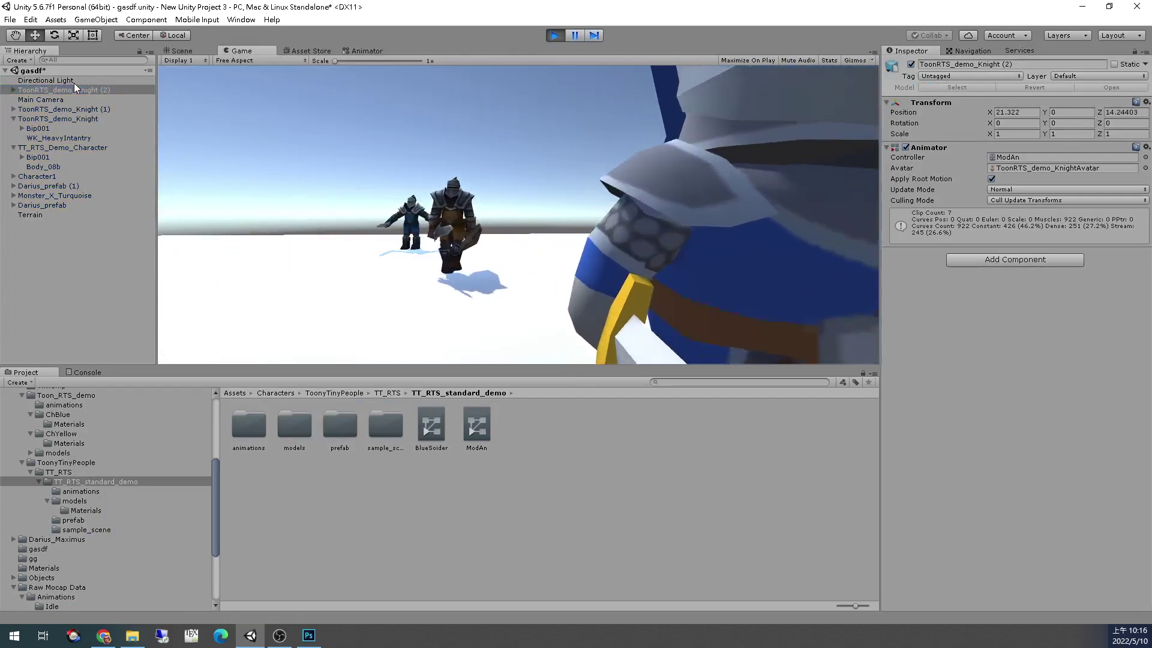
pyautogui.hotkey('ctrl', 'p')
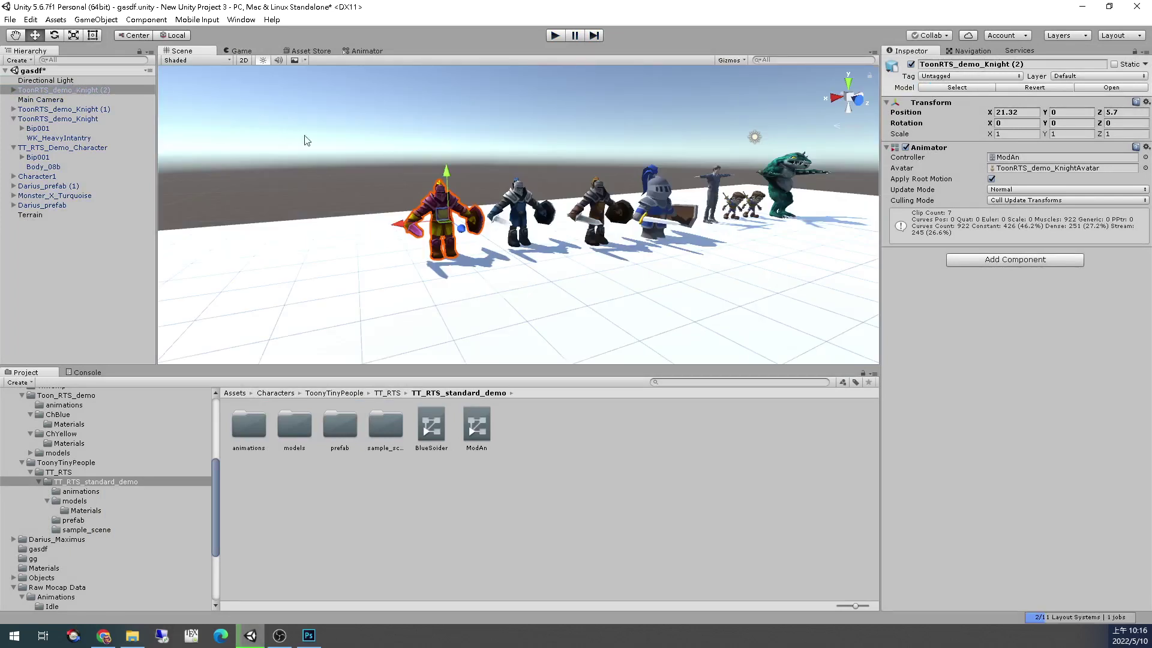
# Make Main Camera a child of ToonRTS_demo_Knight (2)
pyautogui.scroll(-6, 459, 227)
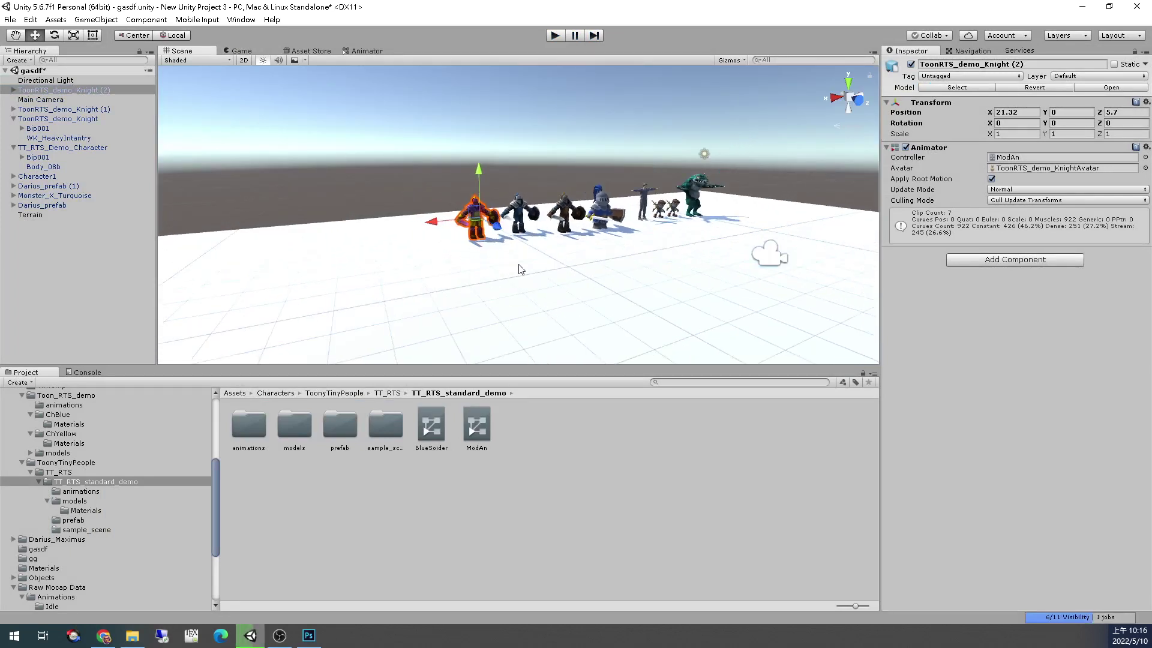
pyautogui.click(799, 242)
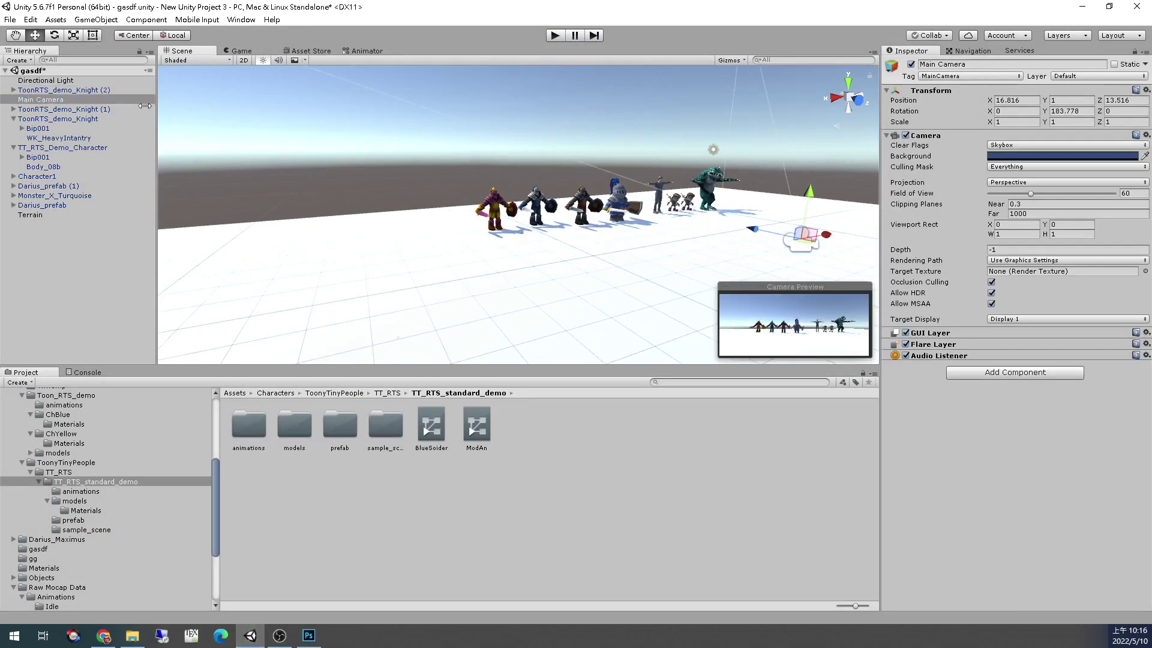
pyautogui.moveTo(62, 103); pyautogui.dragTo(80, 95)
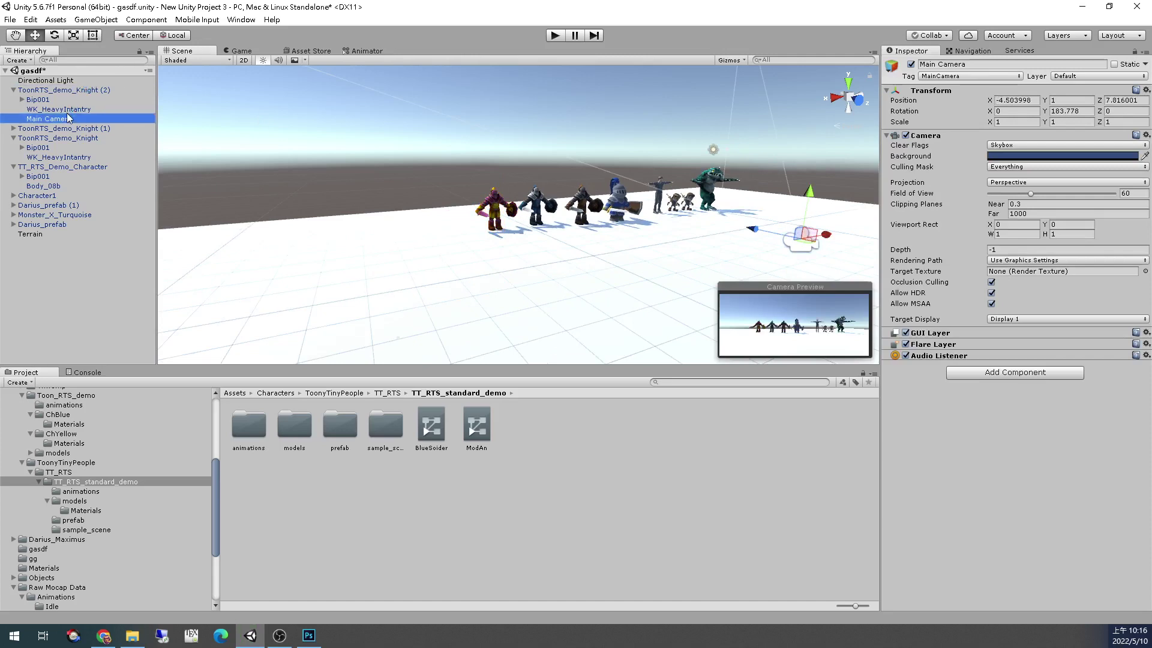
# Check the yellow knight's assigned controller and compare the state graphs of the BlueSoider, ModAn and ModWal controllers
pyautogui.click(487, 205)
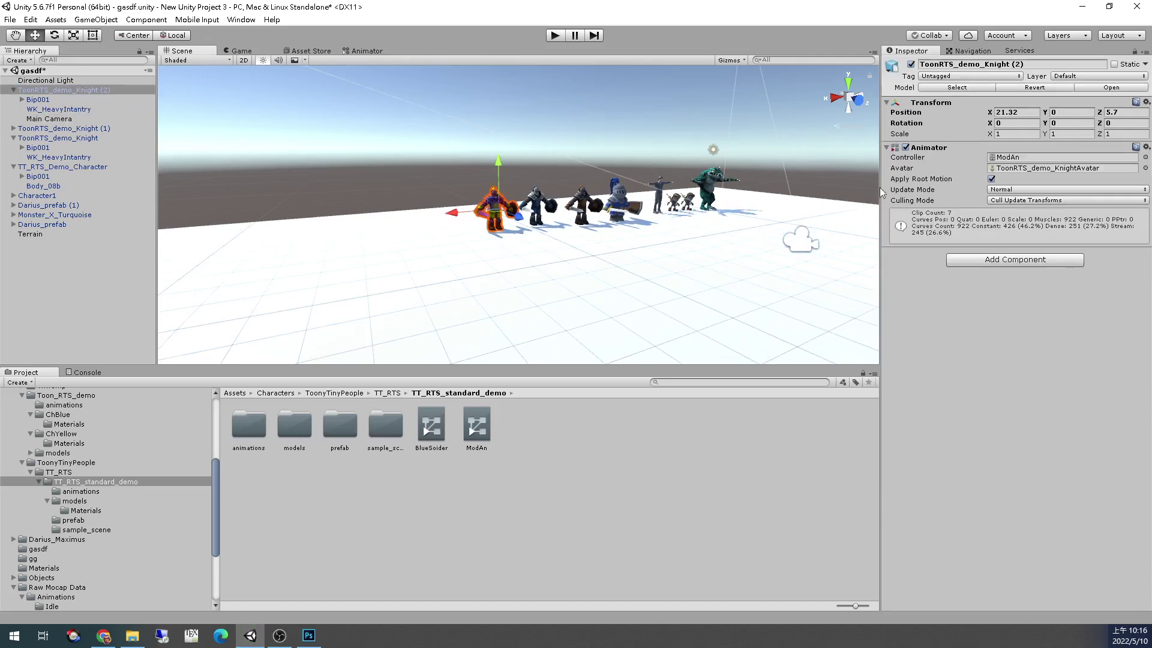
pyautogui.click(1008, 158)
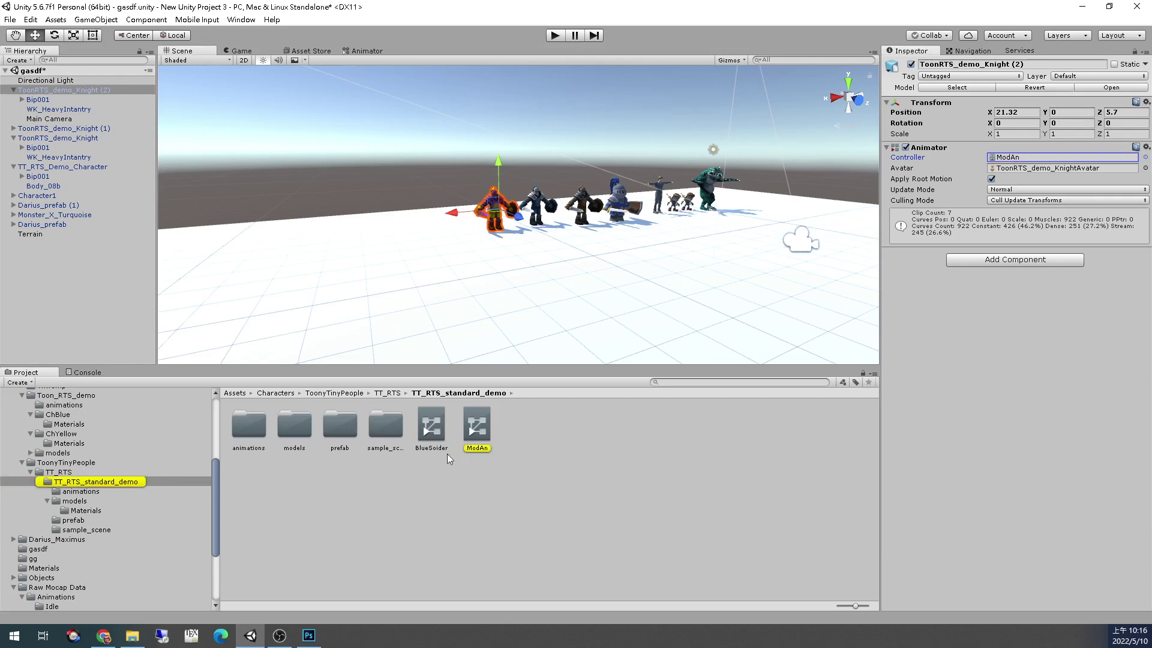
pyautogui.click(431, 429)
pyautogui.doubleClick(435, 432)
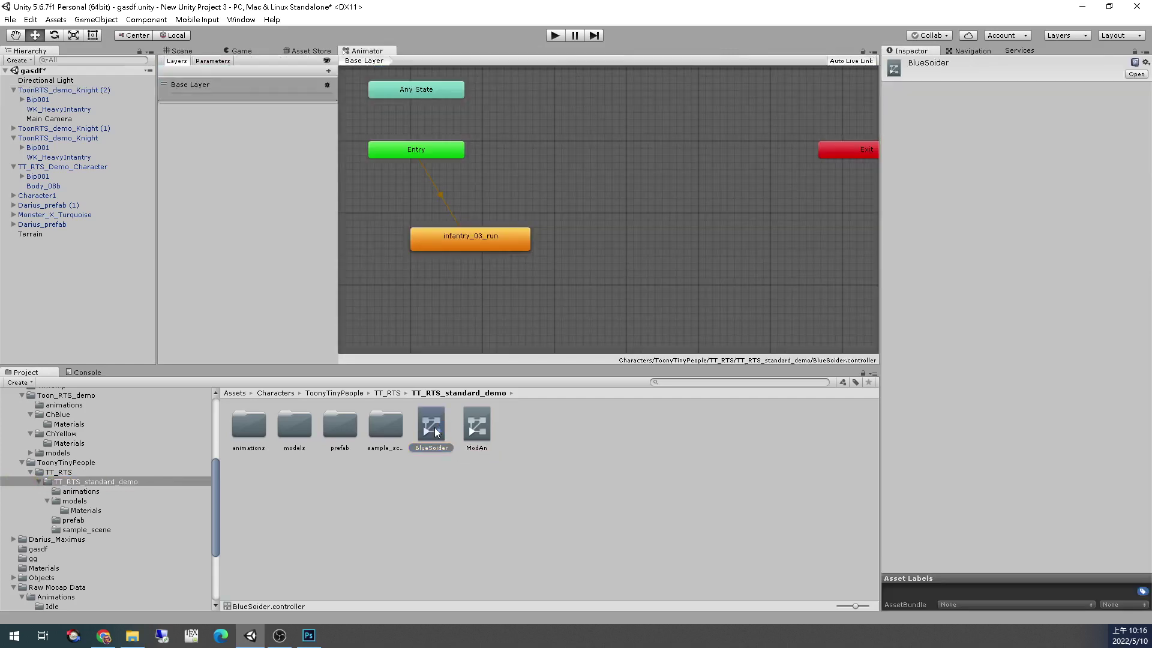
pyautogui.click(477, 429)
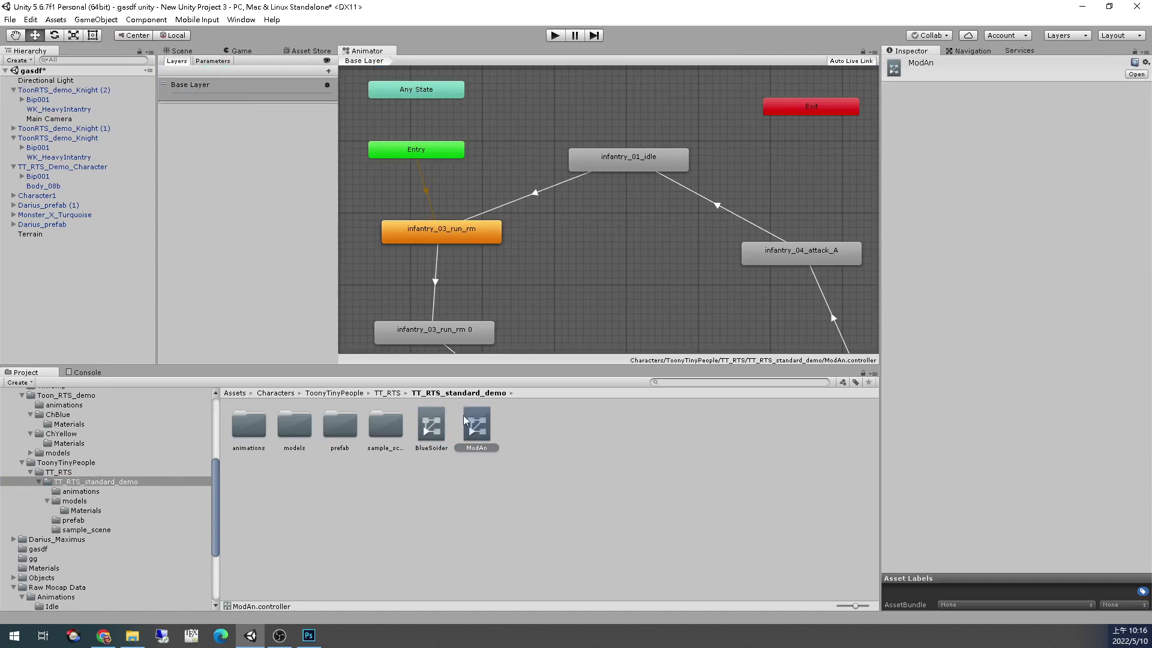
pyautogui.click(84, 464)
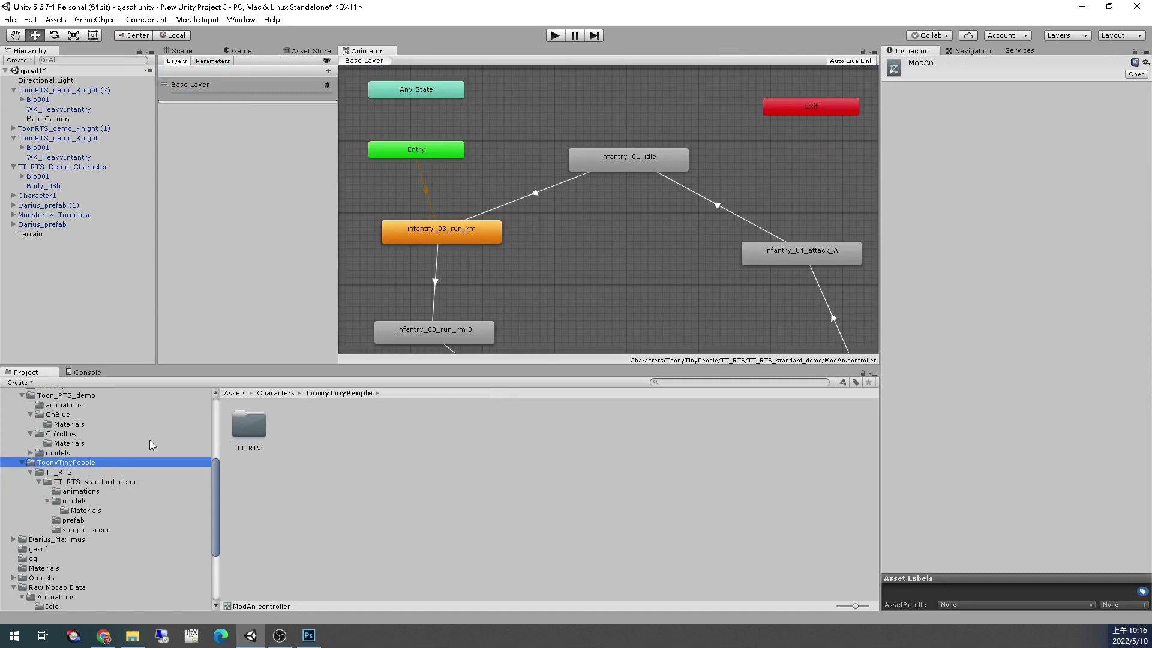
pyautogui.scroll(3, 90, 450)
pyautogui.click(75, 469)
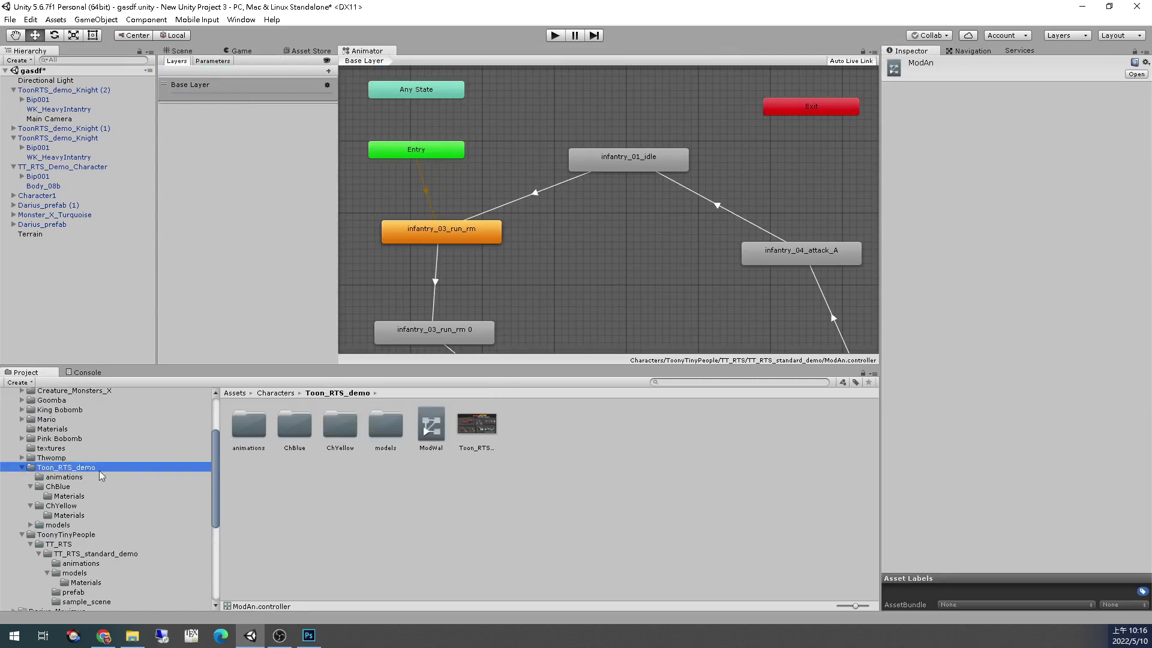
pyautogui.click(431, 423)
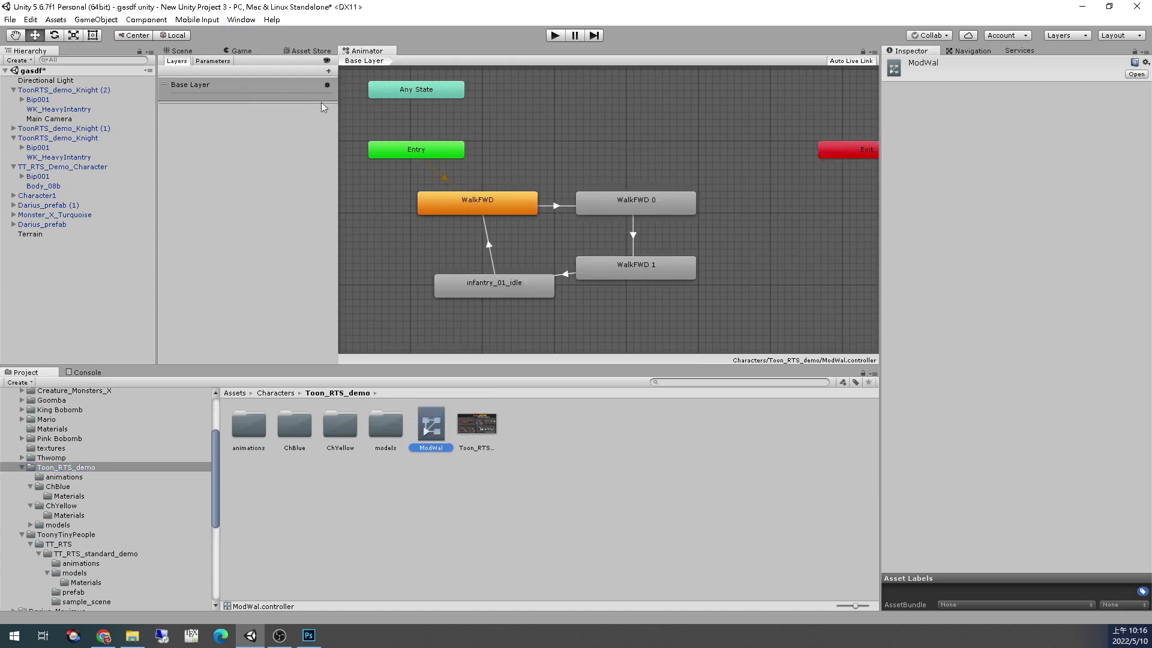
# Assign the ModWal controller from the Toon_RTS_demo folder to the yellow knight's Animator and play-test the scene
pyautogui.click(193, 53)
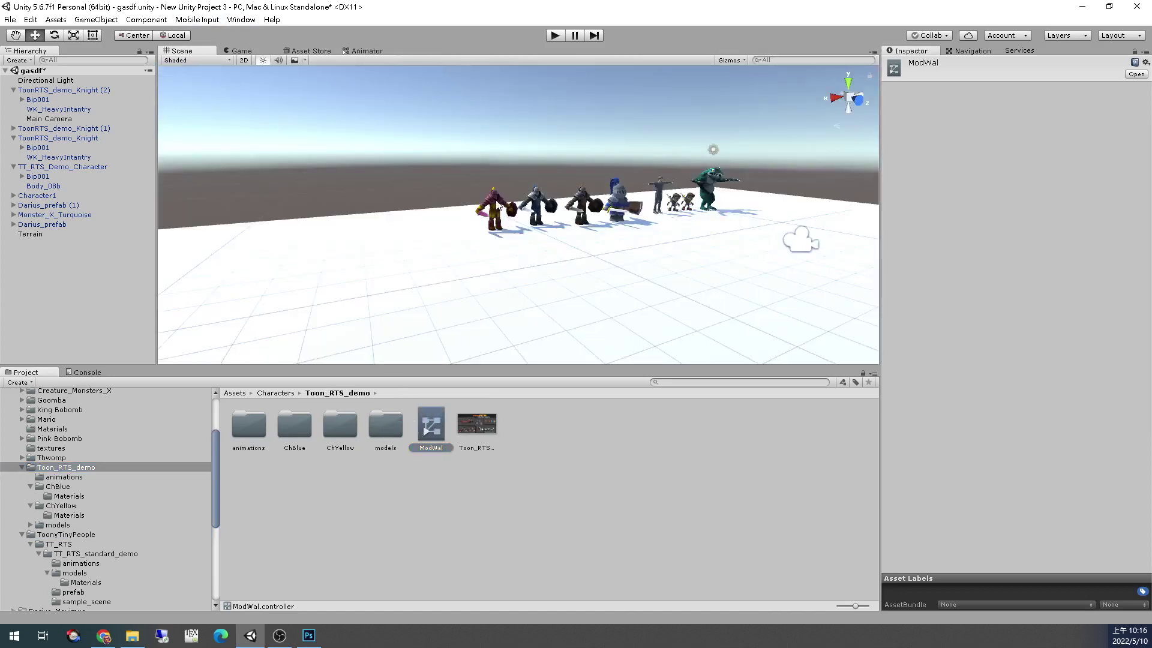
pyautogui.click(498, 207)
pyautogui.moveTo(442, 422); pyautogui.dragTo(950, 199)
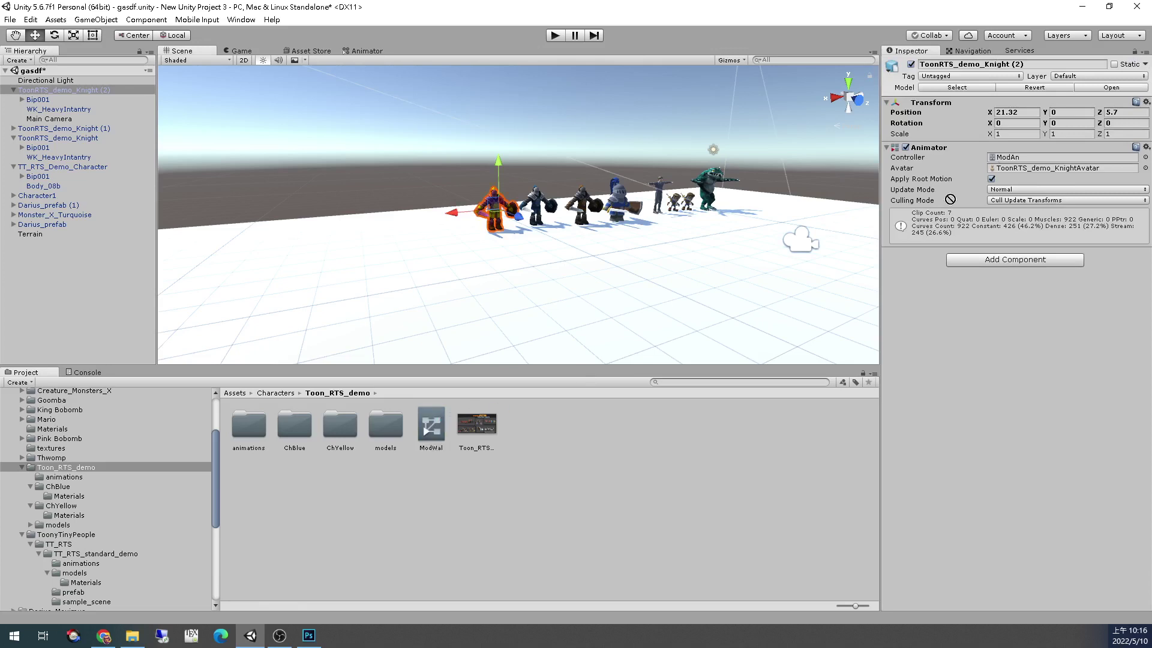
pyautogui.moveTo(1018, 157); pyautogui.dragTo(1015, 158)
pyautogui.hotkey('ctrl', 'p')
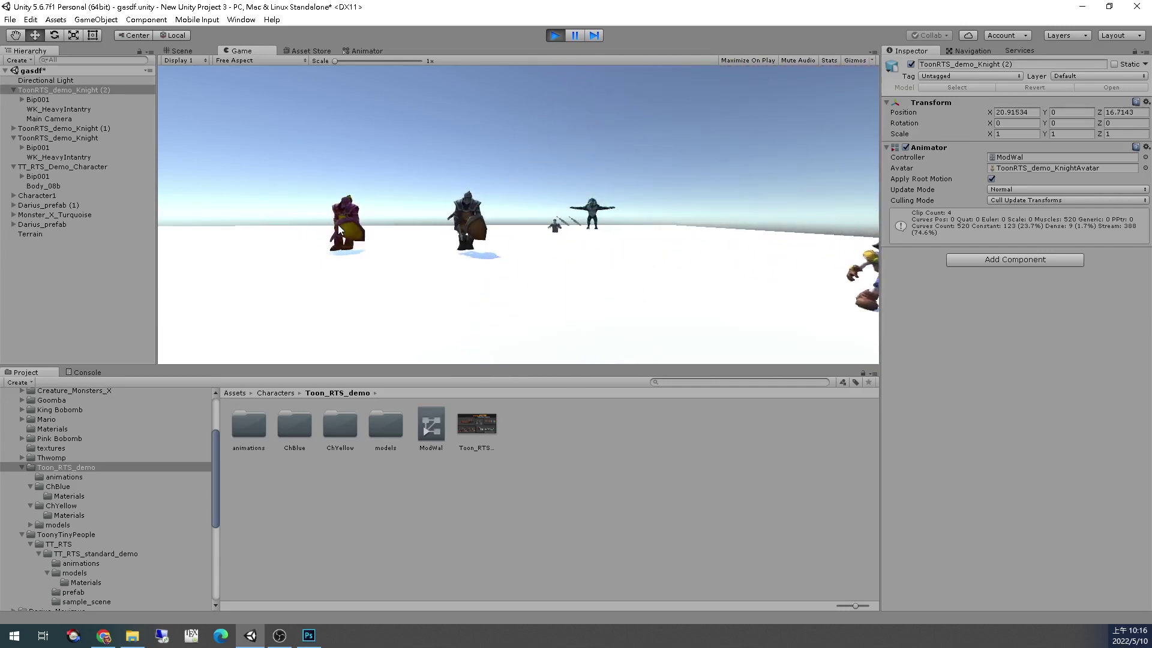
pyautogui.click(338, 227)
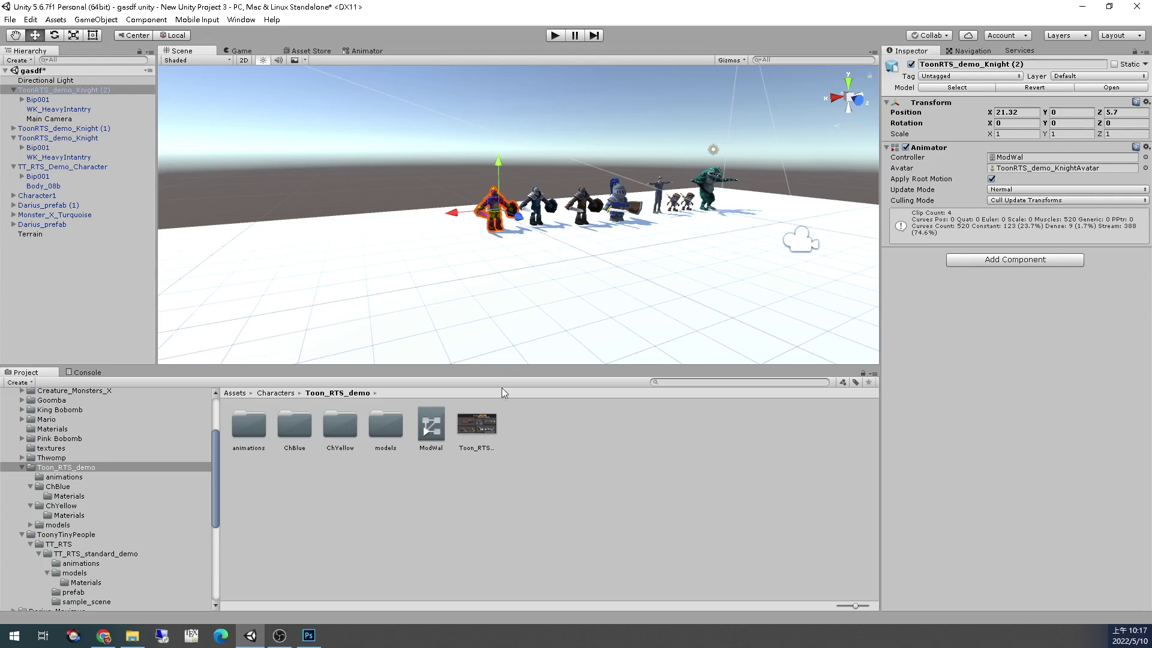
# Rearrange the ModWal states below WalkFWD and delete the transition from infantry_01_idle to WalkFWD
pyautogui.doubleClick(430, 425)
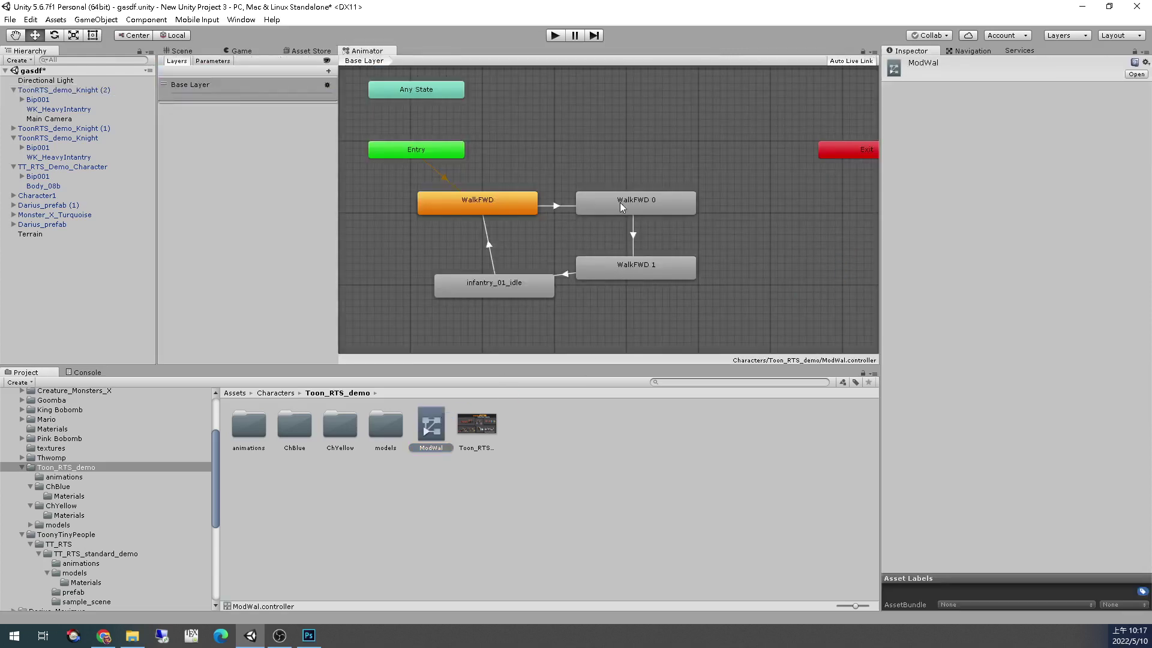
pyautogui.moveTo(641, 276); pyautogui.dragTo(641, 312)
pyautogui.moveTo(656, 210); pyautogui.dragTo(664, 231)
pyautogui.moveTo(523, 282); pyautogui.dragTo(536, 321)
pyautogui.moveTo(628, 304); pyautogui.dragTo(614, 261)
pyautogui.moveTo(530, 317); pyautogui.dragTo(628, 322)
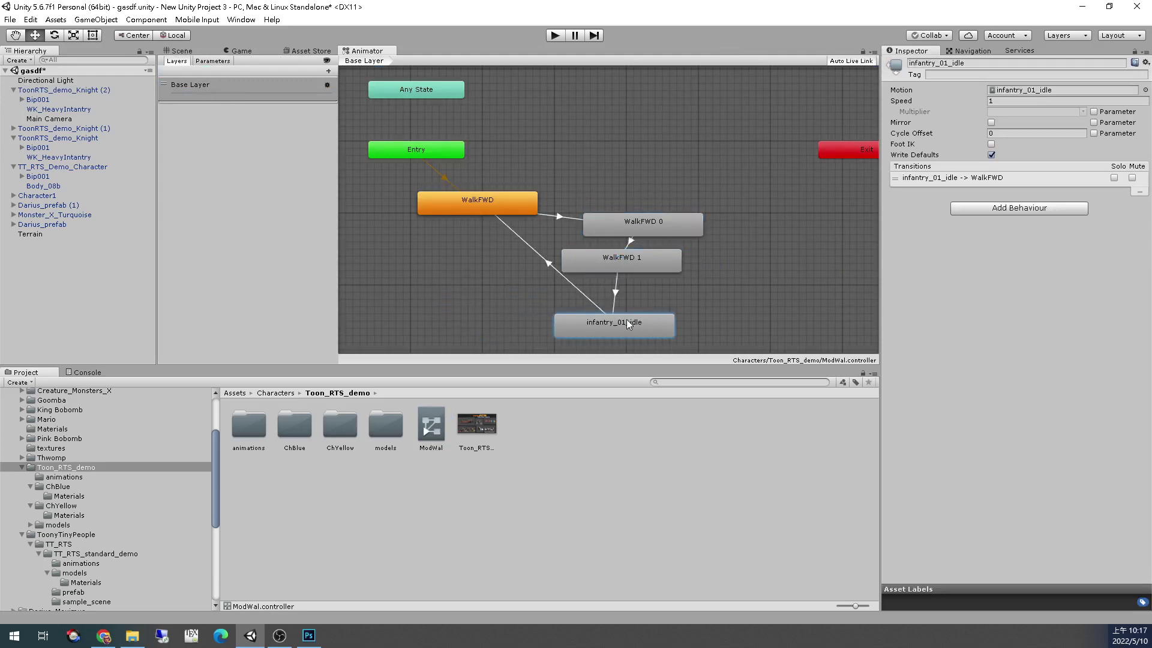
pyautogui.click(566, 281)
pyautogui.press('Delete')
# Preview the HalfSteps2Idle_IdleTOShortStepfwdTOIdle and Idle_IdleToIdlesR clips from the Raw Mocap Data Idle animations folder
pyautogui.scroll(-5, 120, 533)
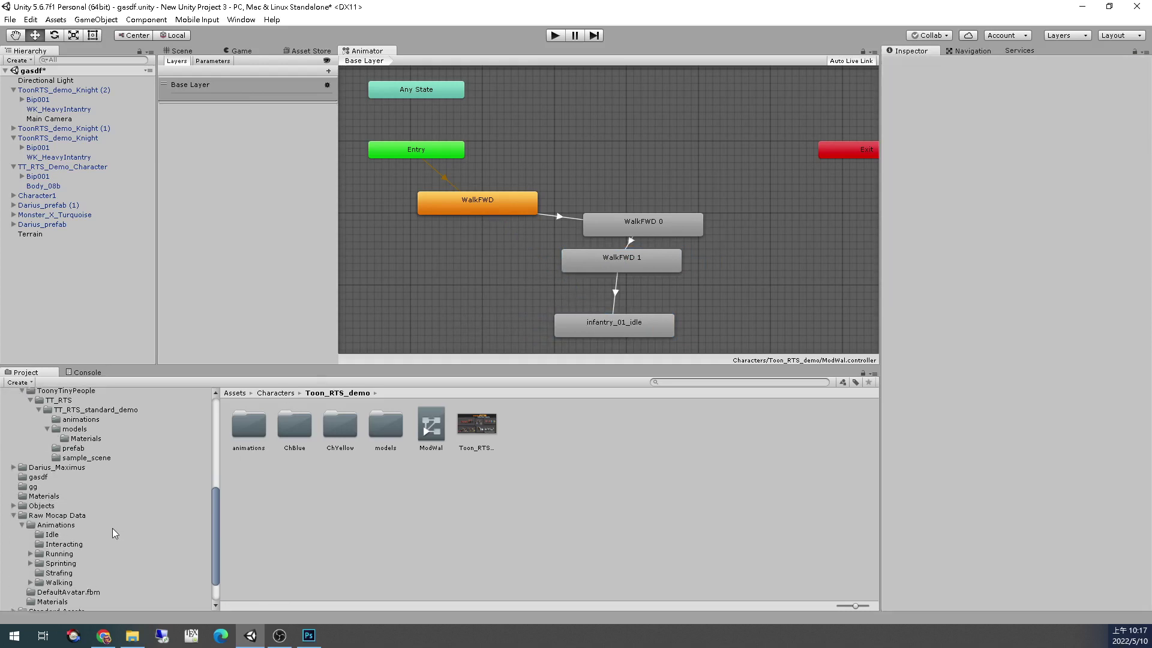
pyautogui.click(58, 583)
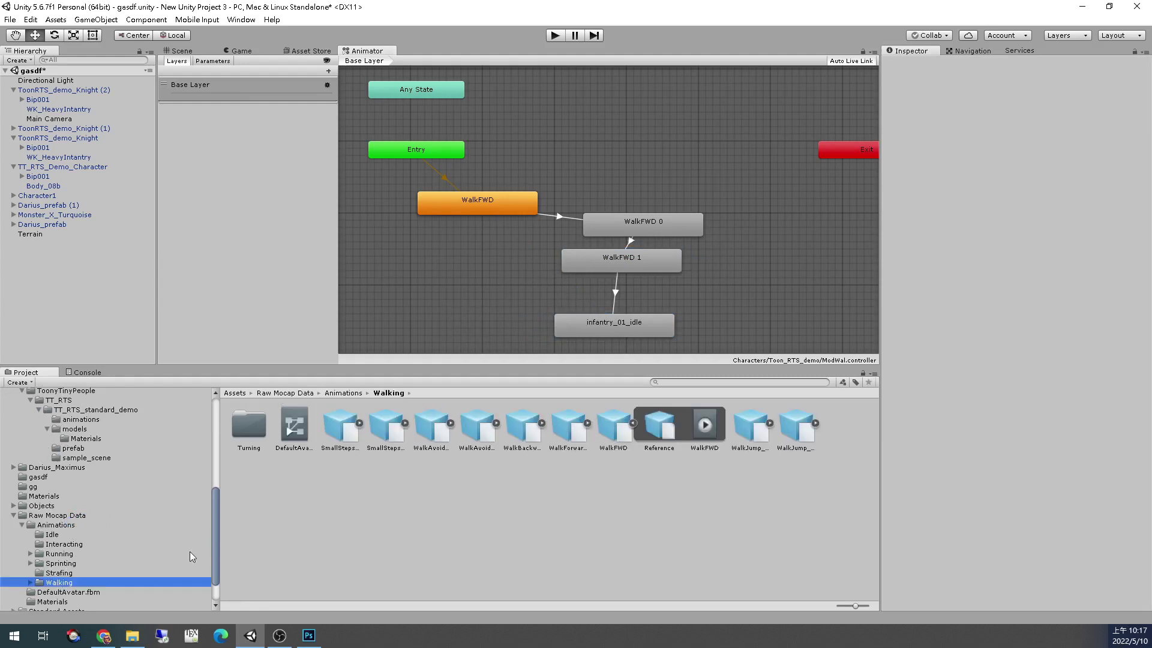
pyautogui.click(53, 535)
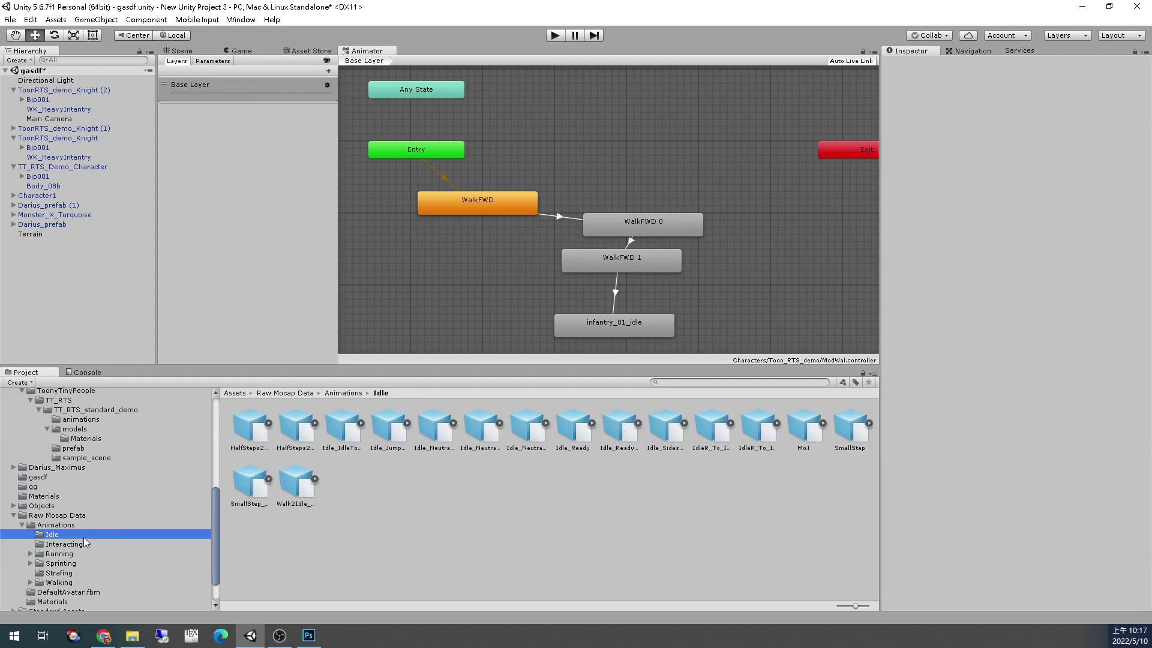
pyautogui.click(260, 436)
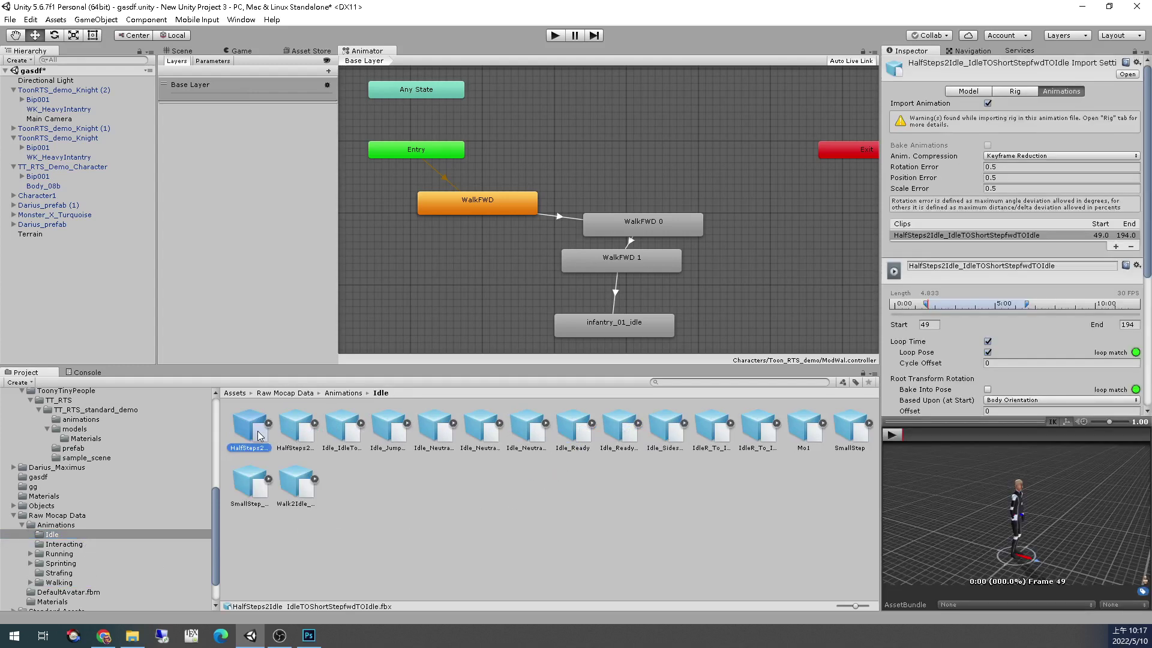
pyautogui.click(890, 435)
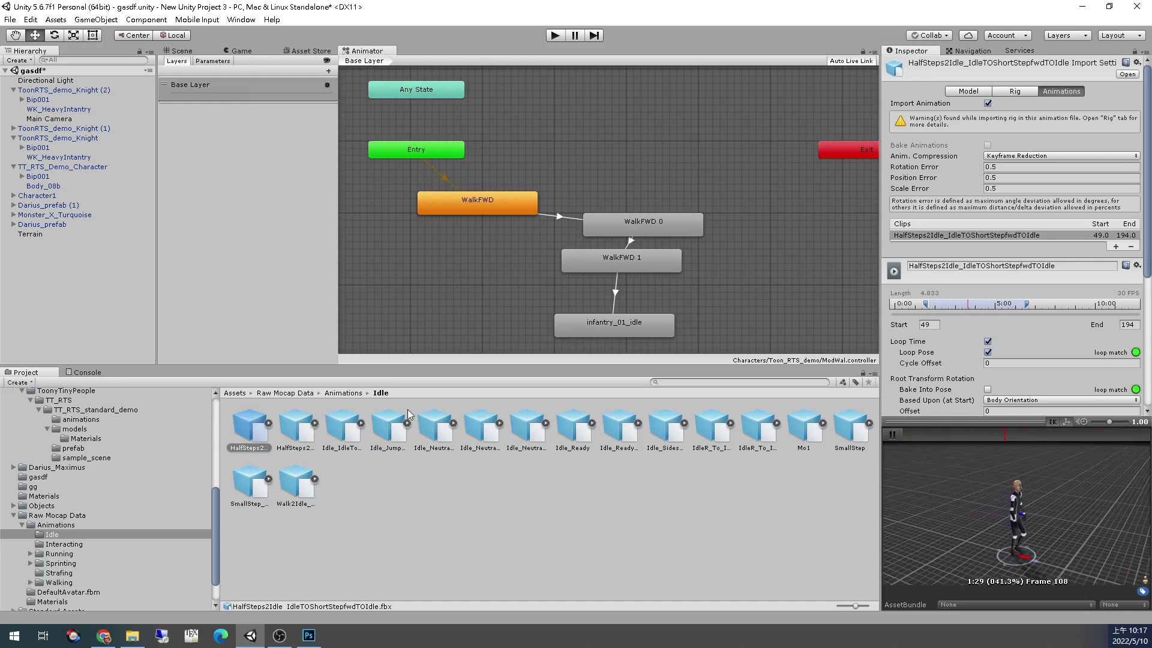
pyautogui.click(342, 427)
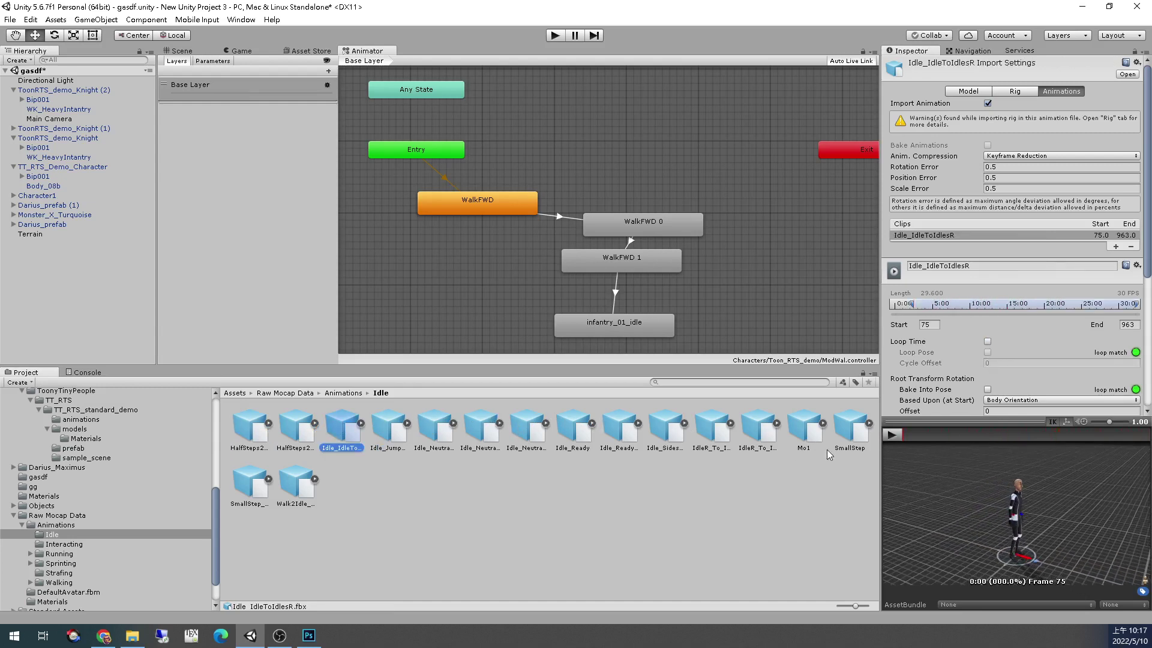
pyautogui.click(899, 432)
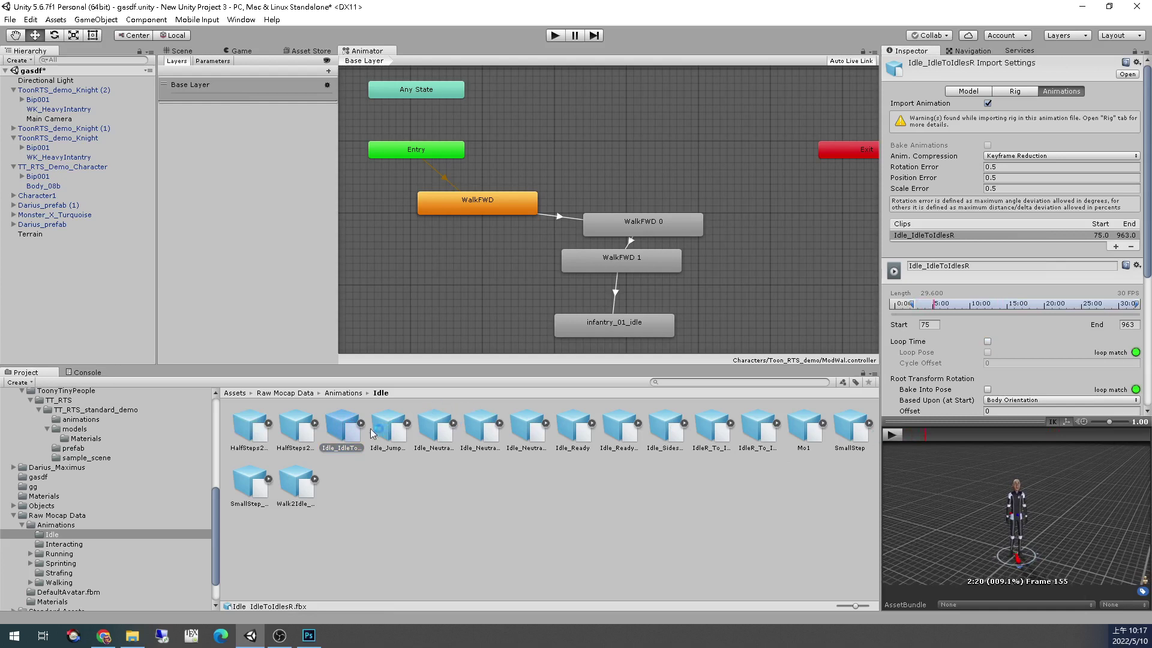
# Add the Idle_IdleToIdlesR clip as a state beside infantry_01_idle and make a transition from infantry_01_idle to it
pyautogui.moveTo(469, 313); pyautogui.dragTo(474, 313)
pyautogui.moveTo(618, 329); pyautogui.dragTo(679, 340)
pyautogui.rightClick(679, 341)
pyautogui.click(708, 349)
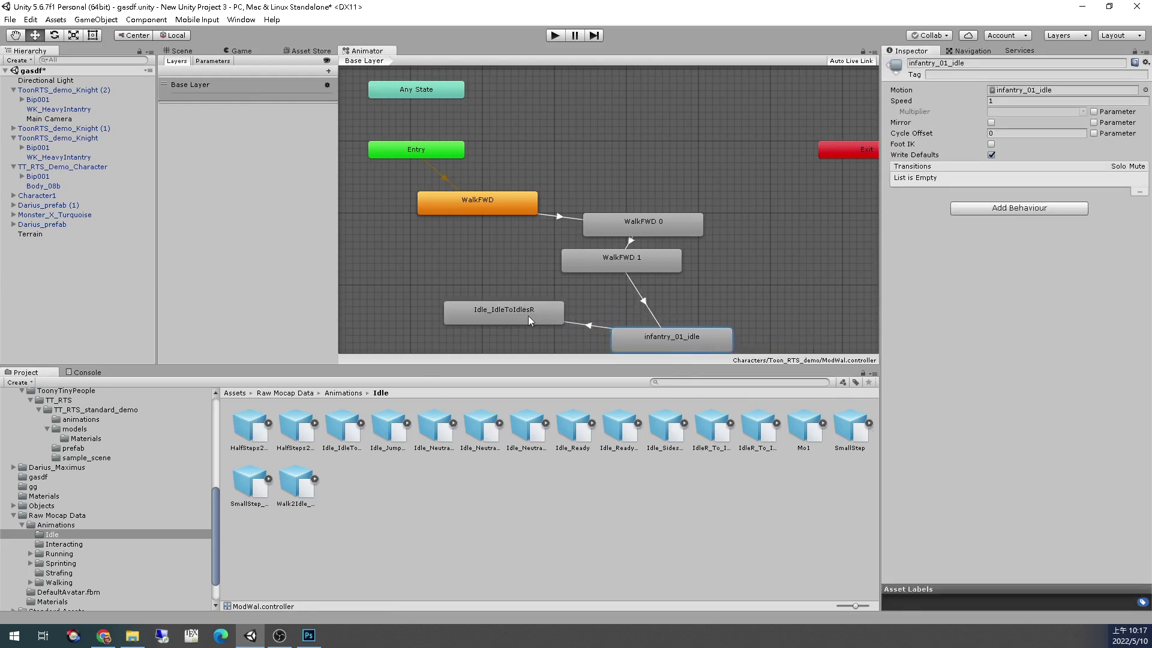
pyautogui.click(527, 316)
# Make a transition from Idle_IdleToIdlesR back to WalkFWD and set the Idle_IdleToIdlesR state's speed to 2
pyautogui.click(523, 316)
pyautogui.rightClick(523, 317)
pyautogui.click(549, 319)
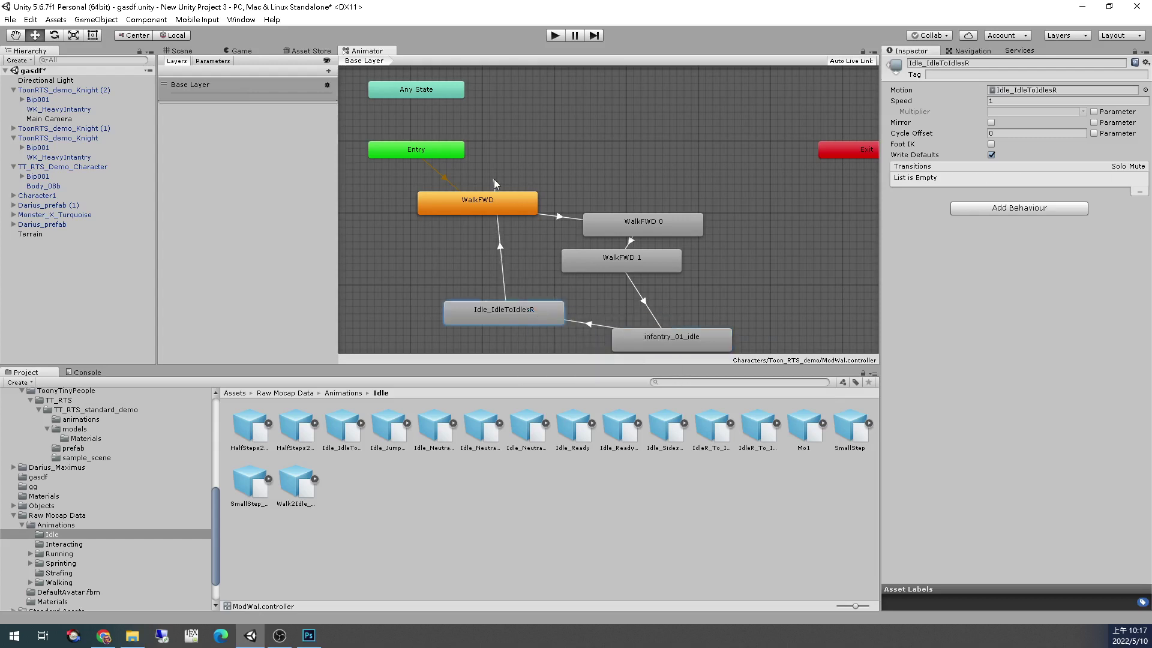
pyautogui.click(490, 203)
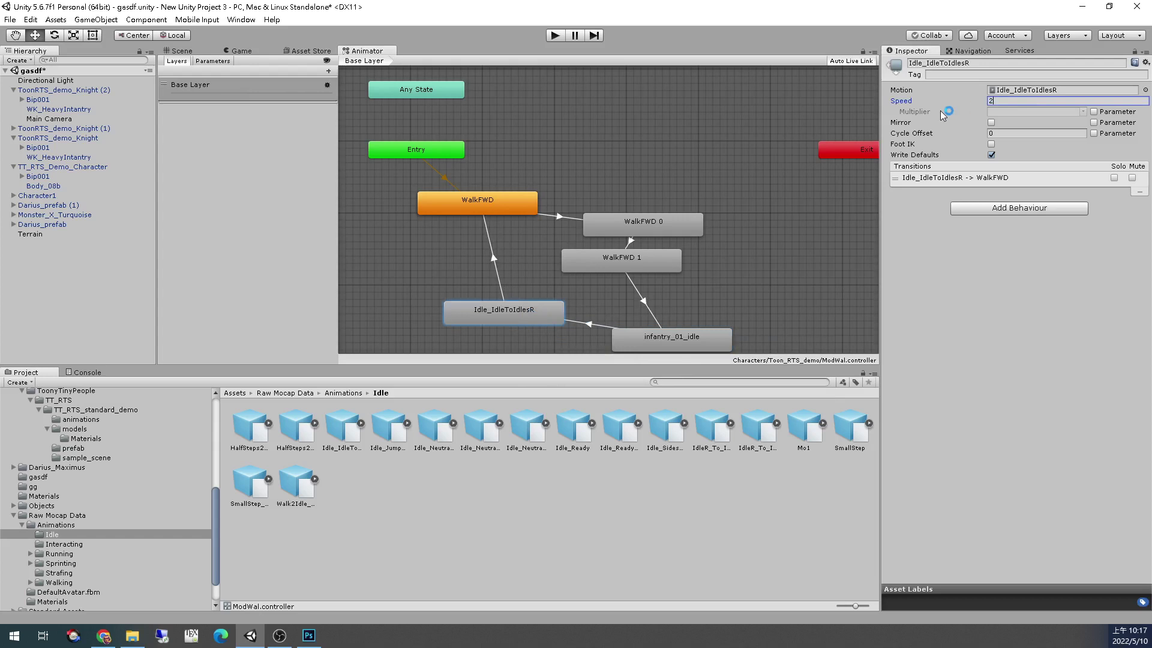
# Play the scene to check the yellow knight's walk and idle sequence, and stop playback
pyautogui.click(180, 51)
pyautogui.hotkey('ctrl', 'p')
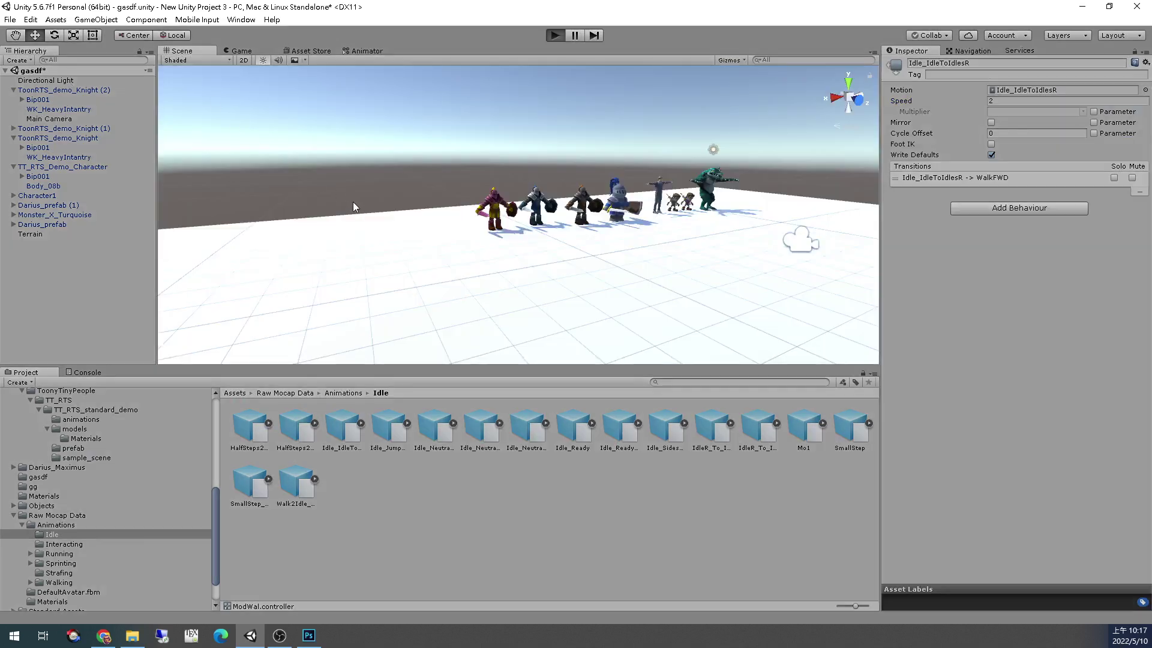
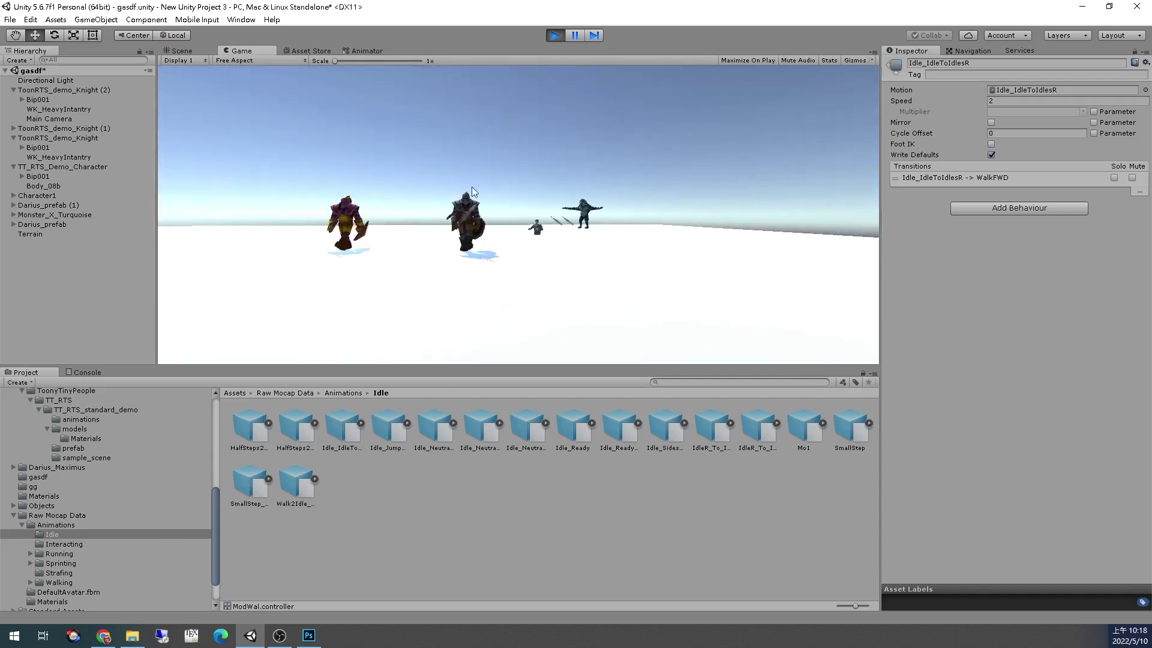
pyautogui.click(549, 34)
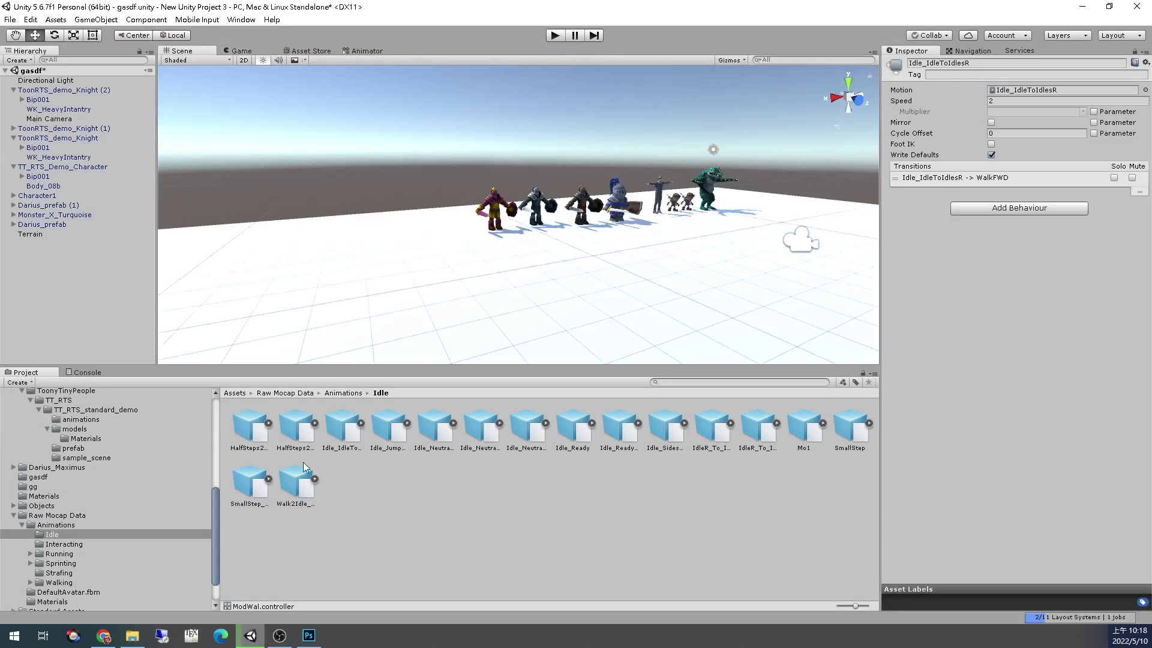
# Open the yellow knight's ModWal controller from the Toon_RTS_demo folder and move the Idle_IdleToIdlesR state farther from infantry_01_idle
pyautogui.click(493, 210)
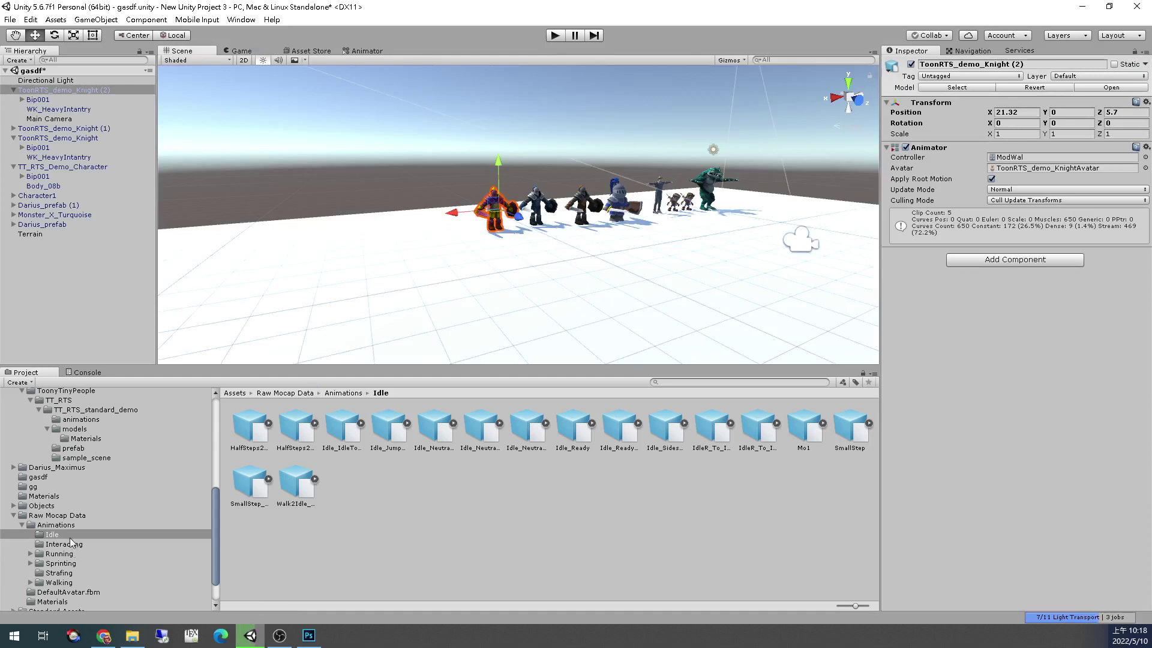
pyautogui.scroll(3, 116, 483)
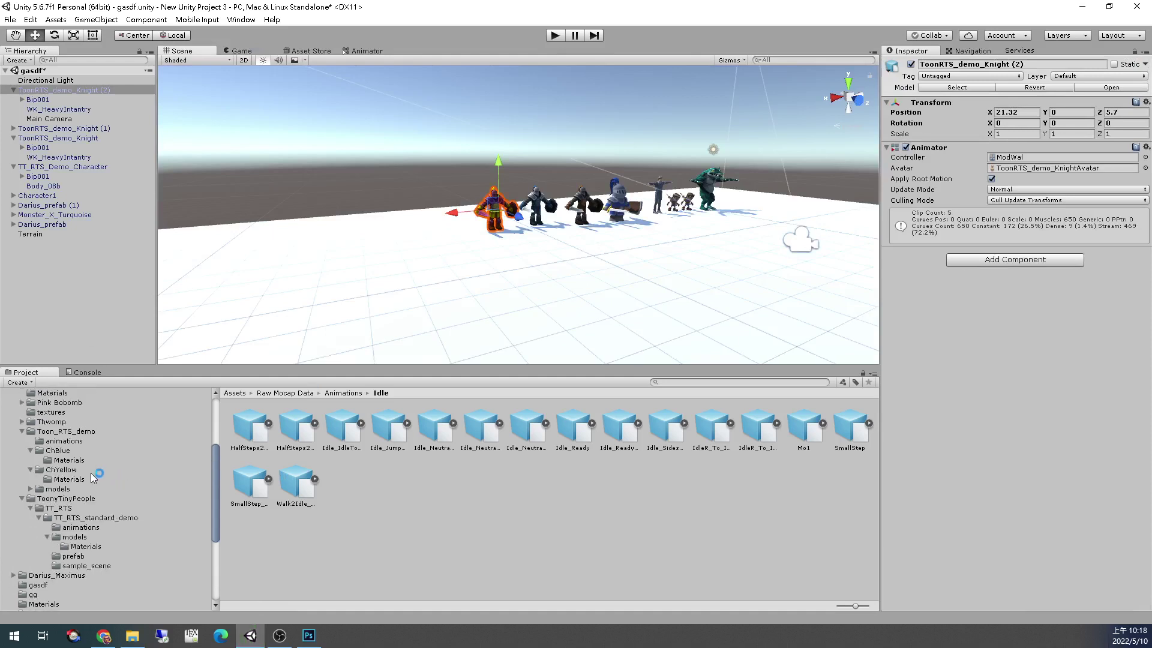
pyautogui.click(66, 432)
pyautogui.click(434, 426)
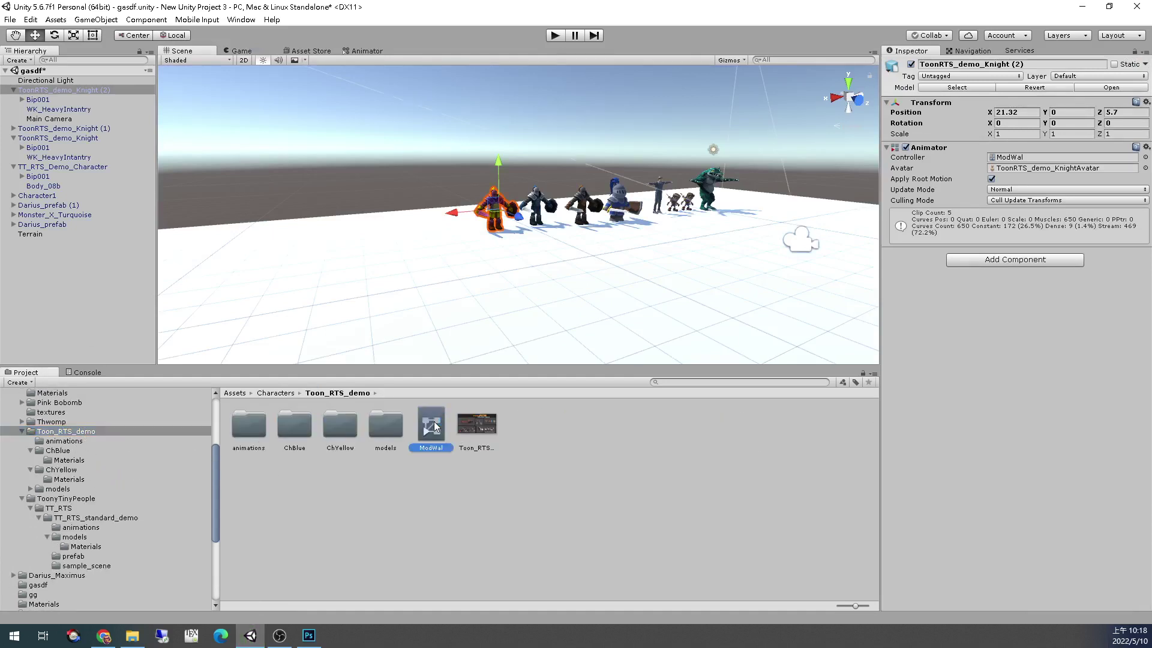
pyautogui.doubleClick(434, 426)
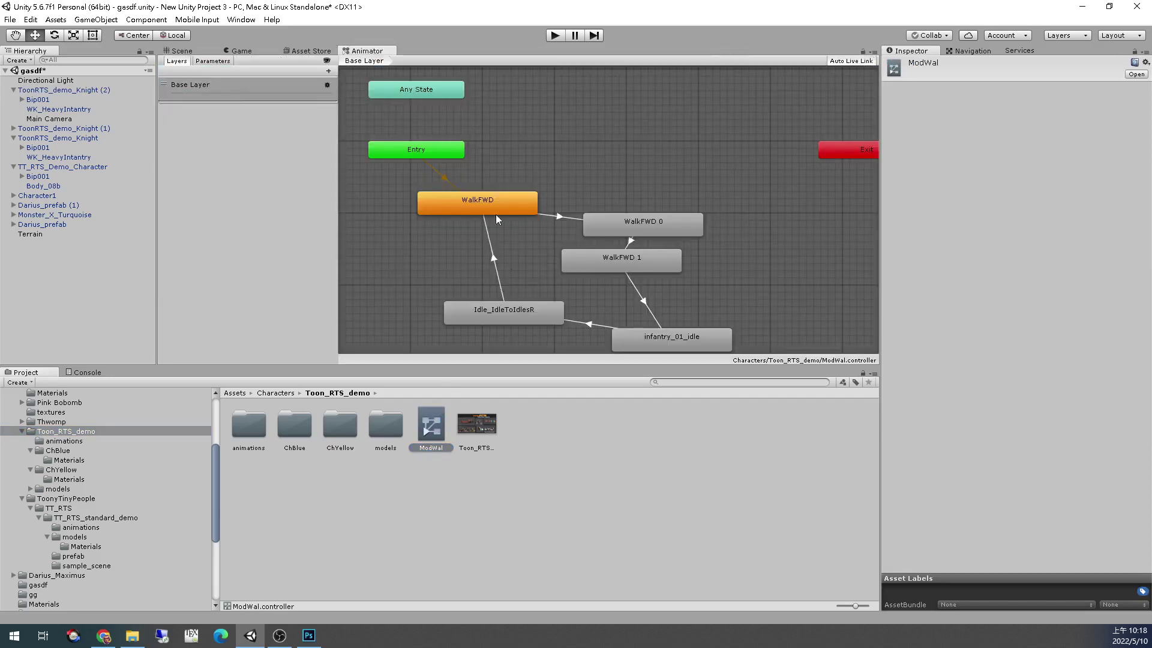
pyautogui.click(505, 321)
# Open the import settings of the Idle_IdleToIdlesR clip and preview the animation to judge which part to keep
pyautogui.doubleClick(454, 312)
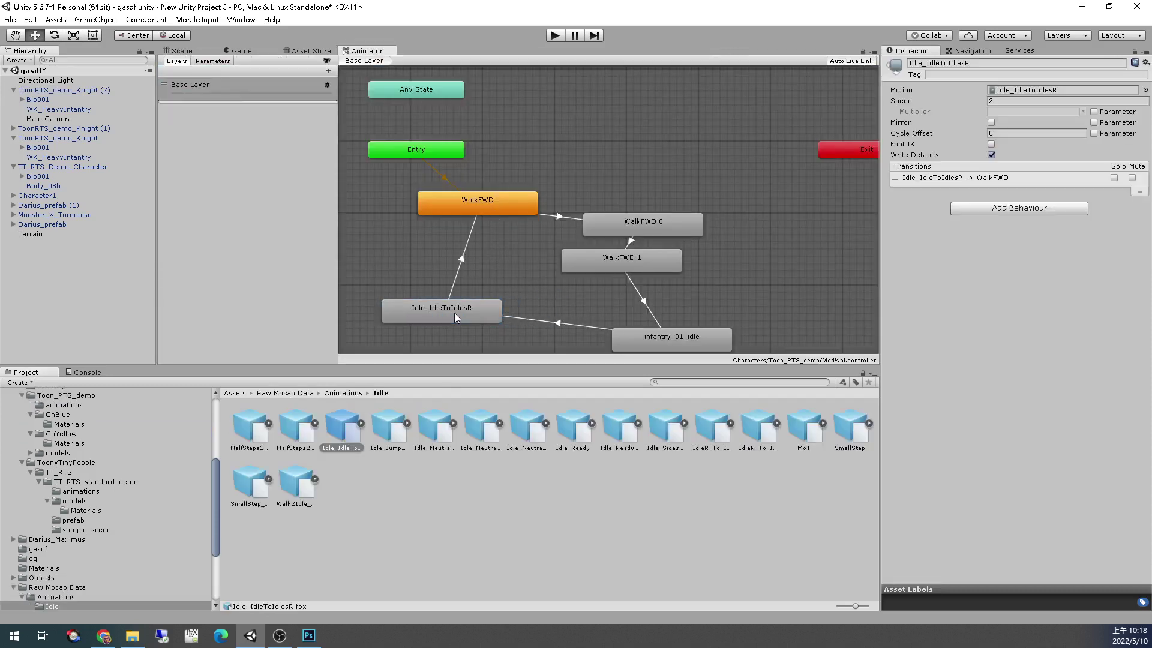
pyautogui.click(892, 436)
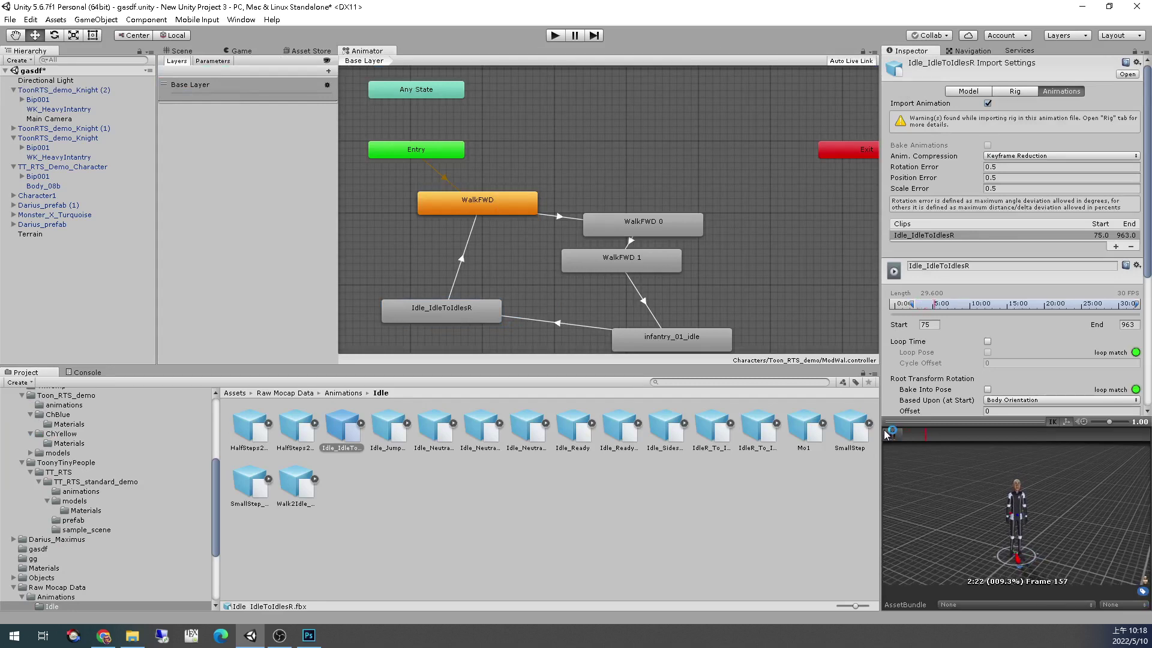
pyautogui.click(888, 434)
pyautogui.click(893, 435)
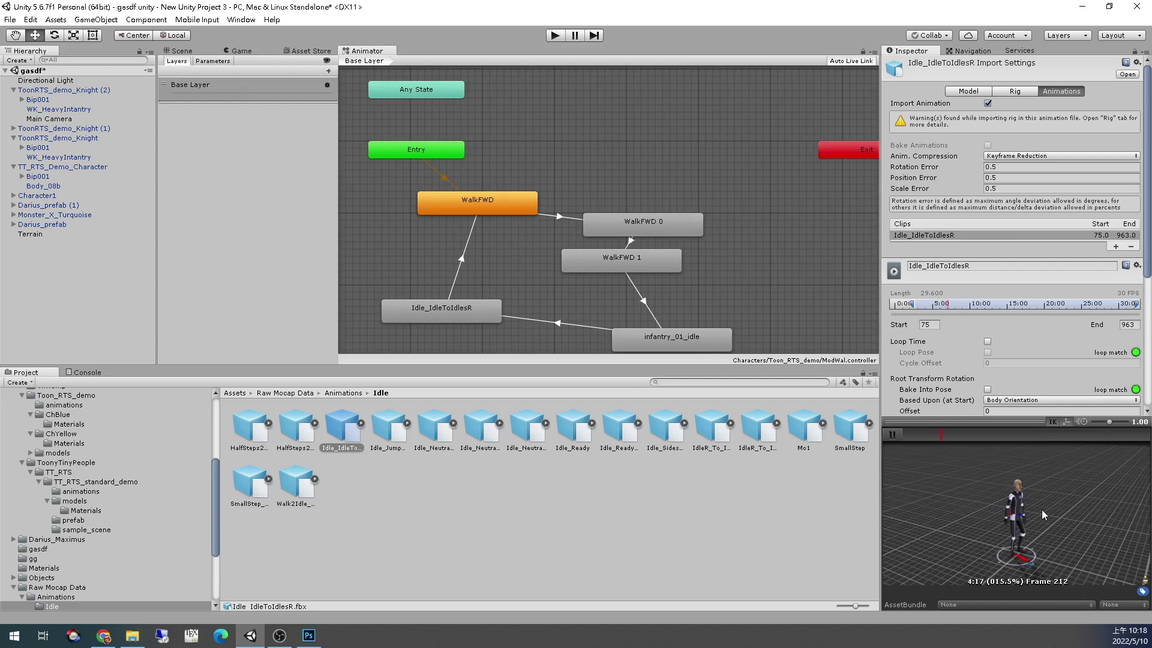
pyautogui.click(894, 435)
pyautogui.click(894, 434)
pyautogui.click(894, 434)
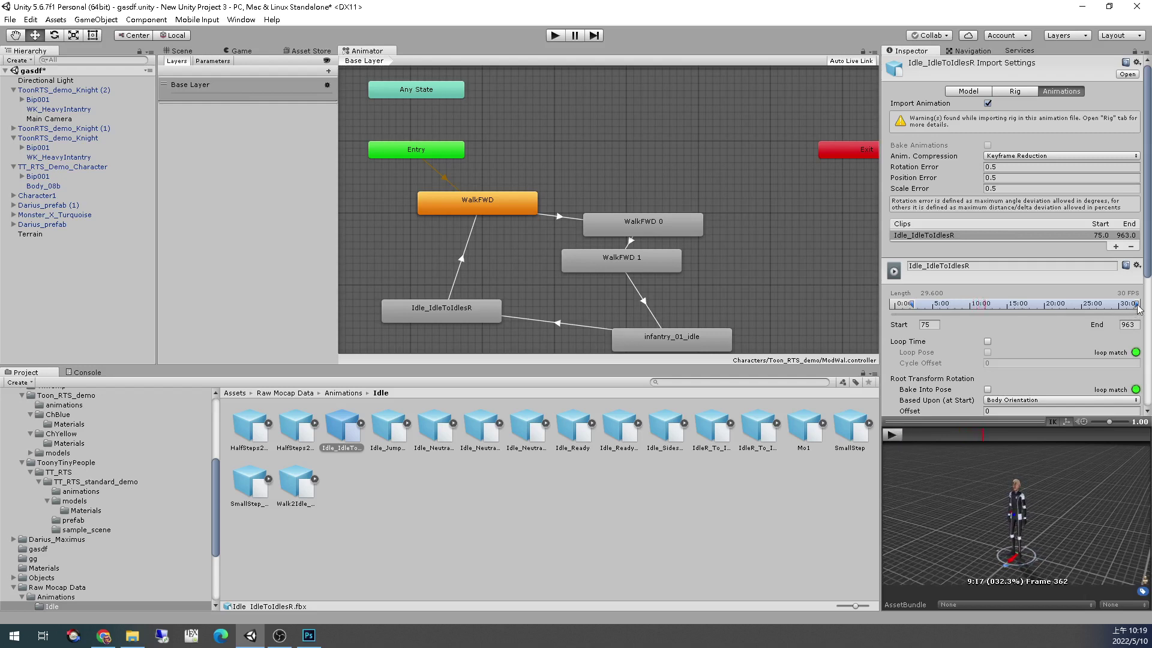
# Trim the Idle_IdleToIdlesR clip to end at frame 152 and apply it, and move the WalkFWD 1 state outward in ModWal
pyautogui.moveTo(1138, 307)
pyautogui.mouseDown()
pyautogui.moveTo(927, 308)
pyautogui.moveTo(977, 306)
pyautogui.moveTo(937, 307)
pyautogui.mouseUp()
pyautogui.click(890, 436)
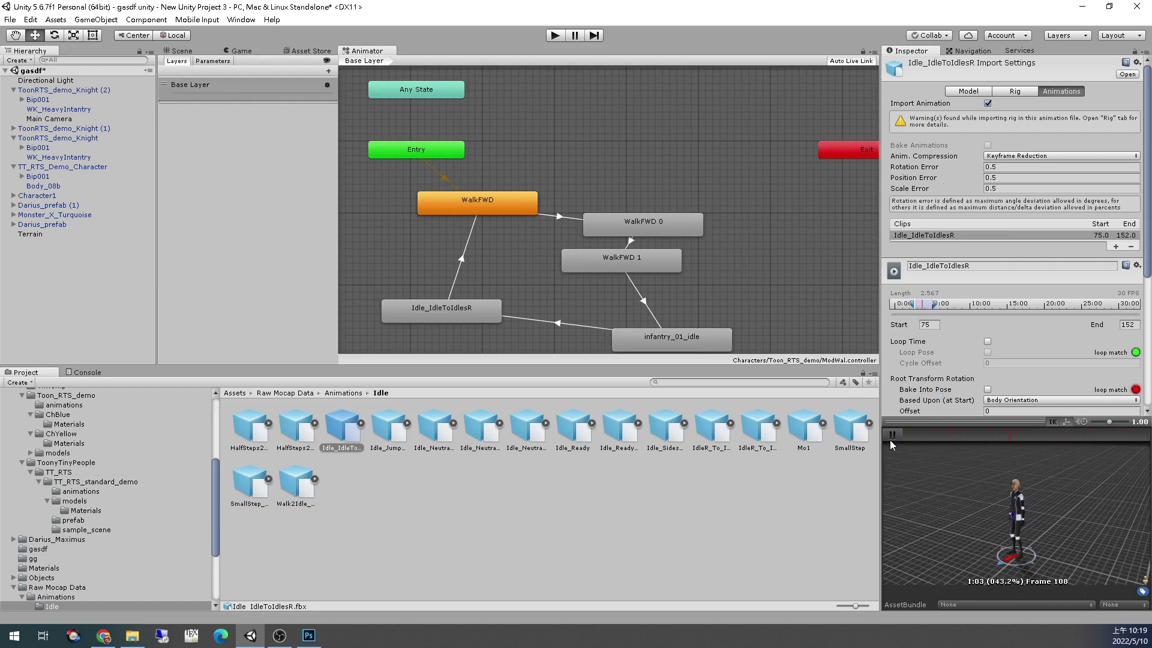
pyautogui.click(890, 441)
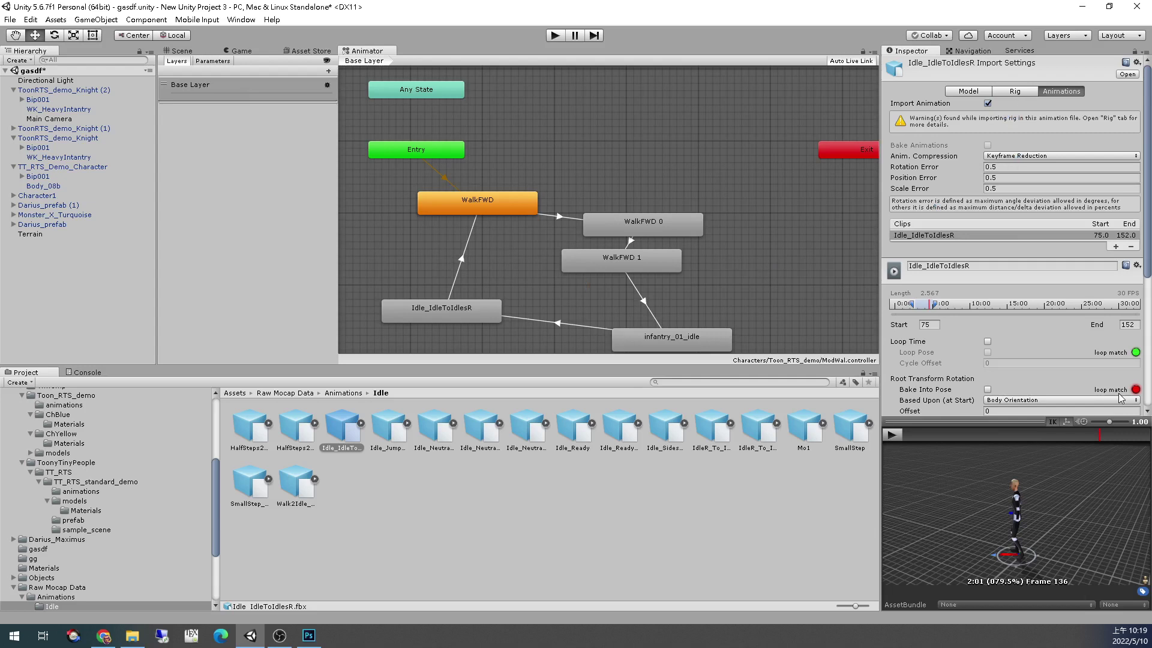
pyautogui.scroll(-6, 1119, 398)
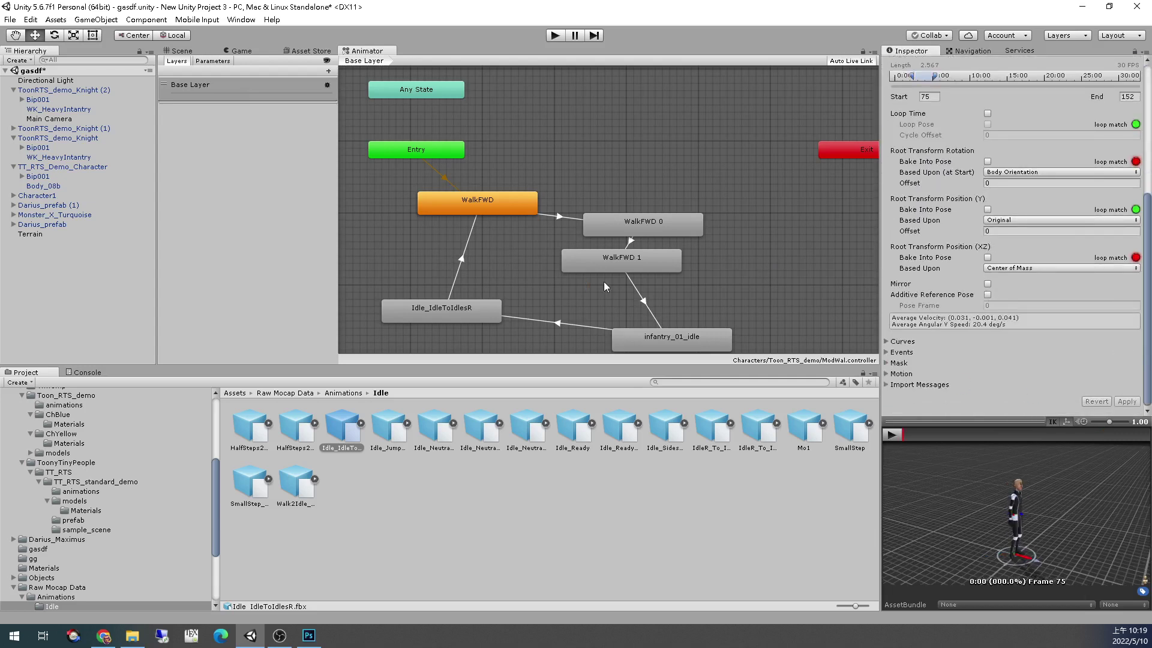
pyautogui.moveTo(636, 268); pyautogui.dragTo(728, 275)
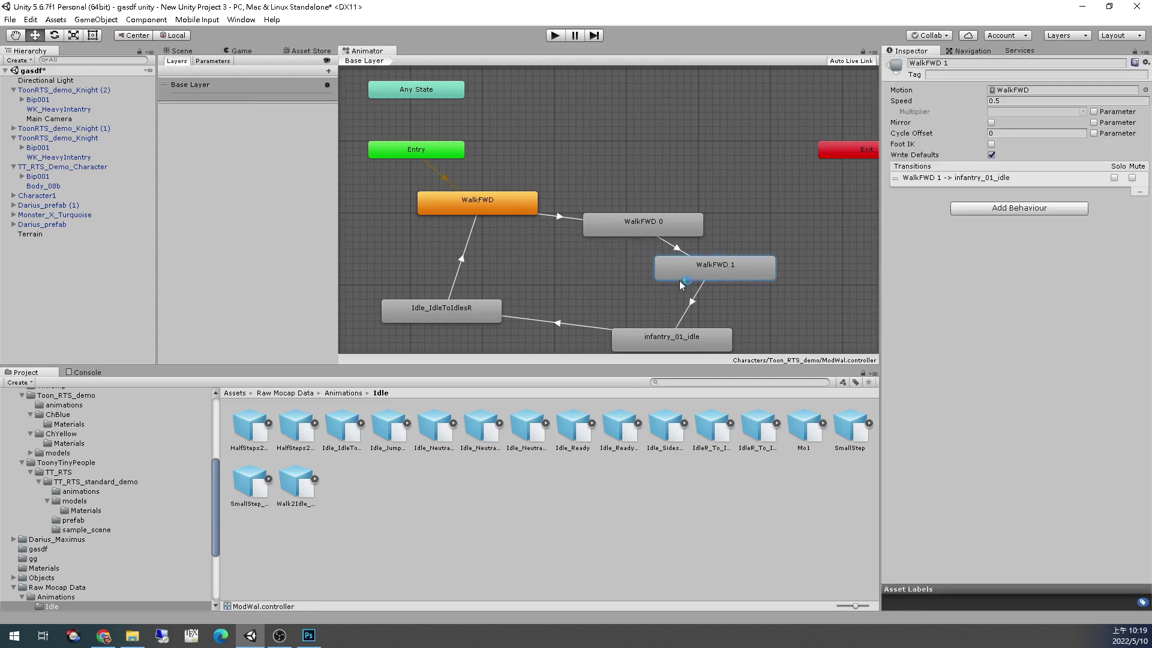
# Open the Toon_RTS_demo asset folder and move the yellow knight in the scene away from the other characters to about X 26.47
pyautogui.click(182, 51)
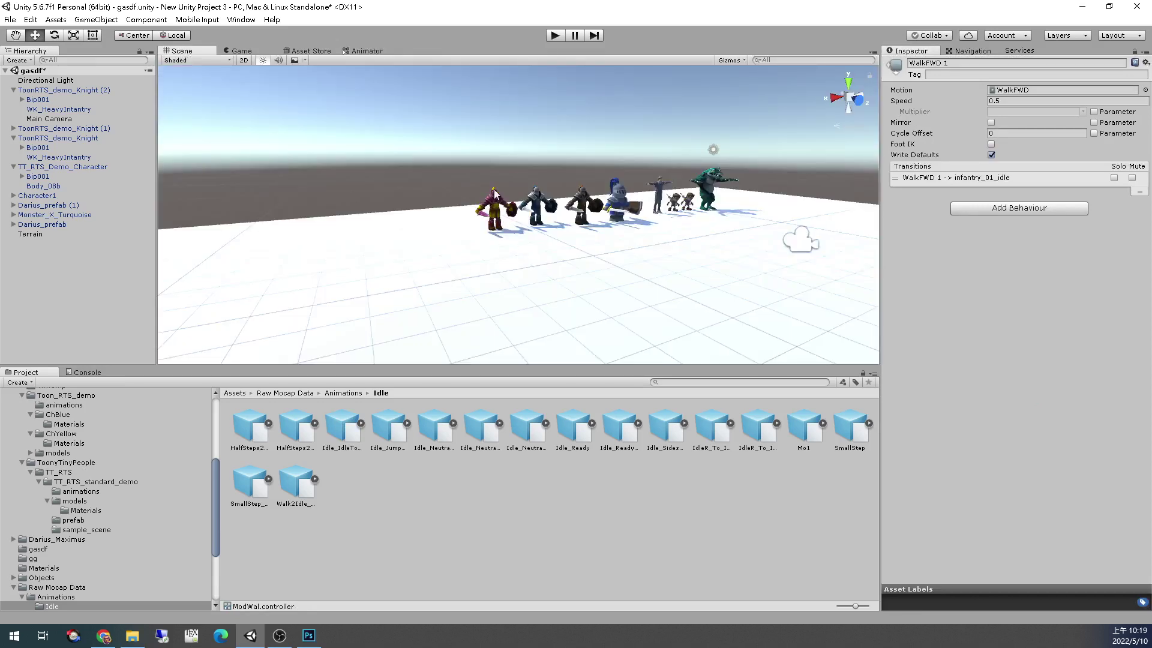
pyautogui.click(491, 211)
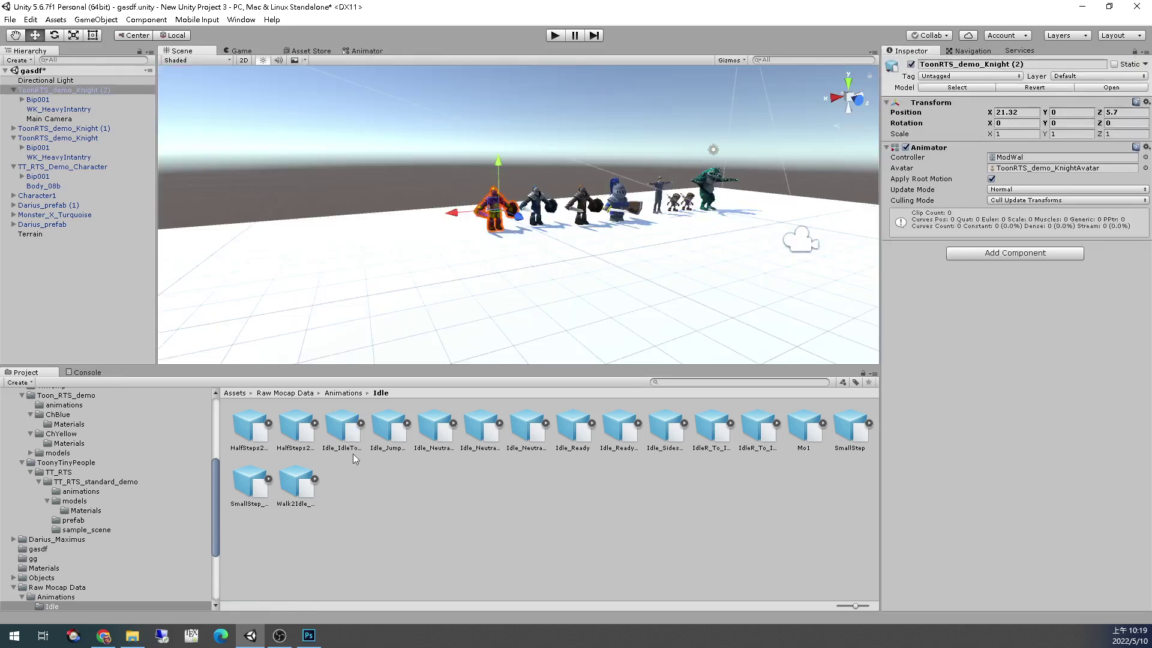
pyautogui.scroll(5, 144, 459)
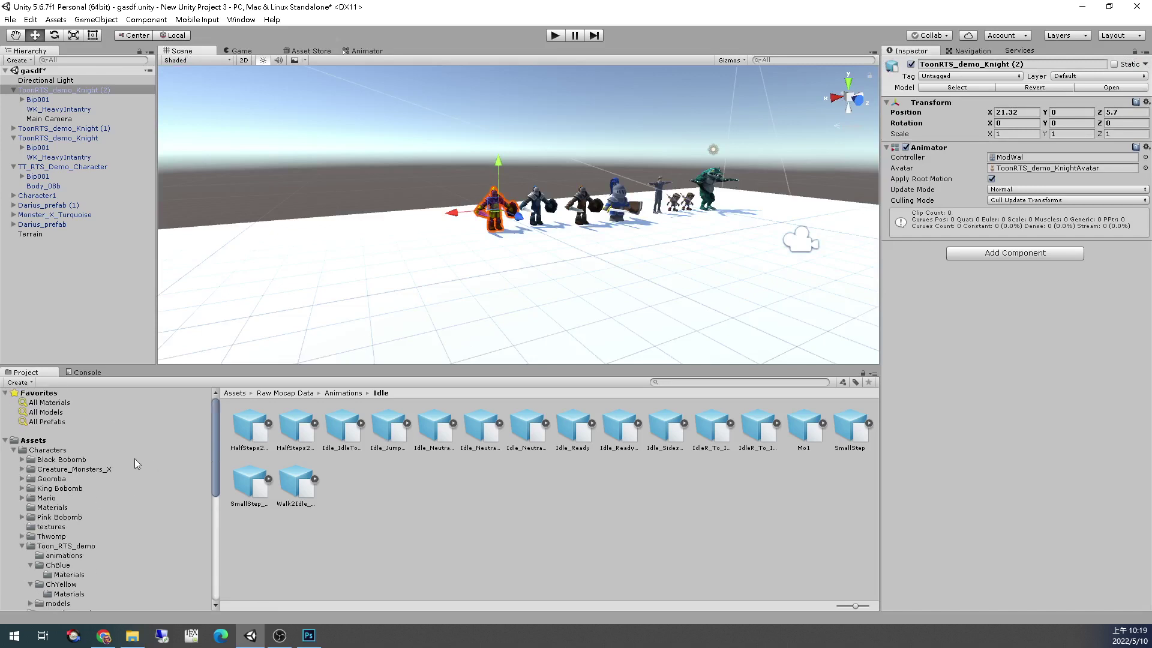
pyautogui.click(22, 546)
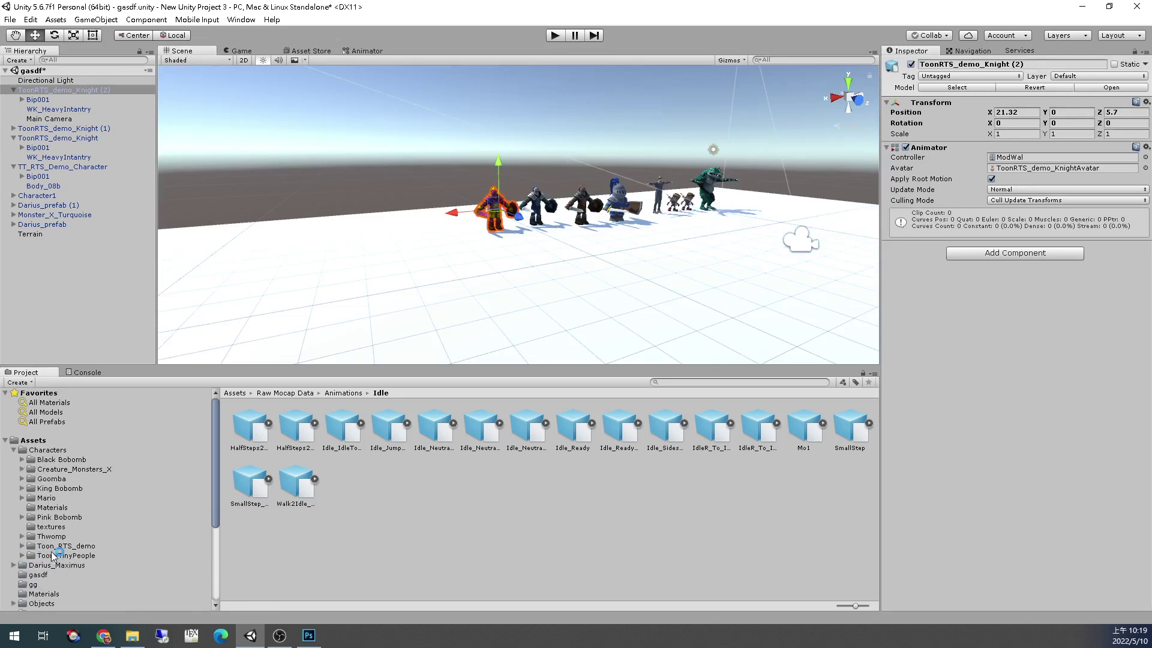
pyautogui.click(62, 555)
pyautogui.click(62, 546)
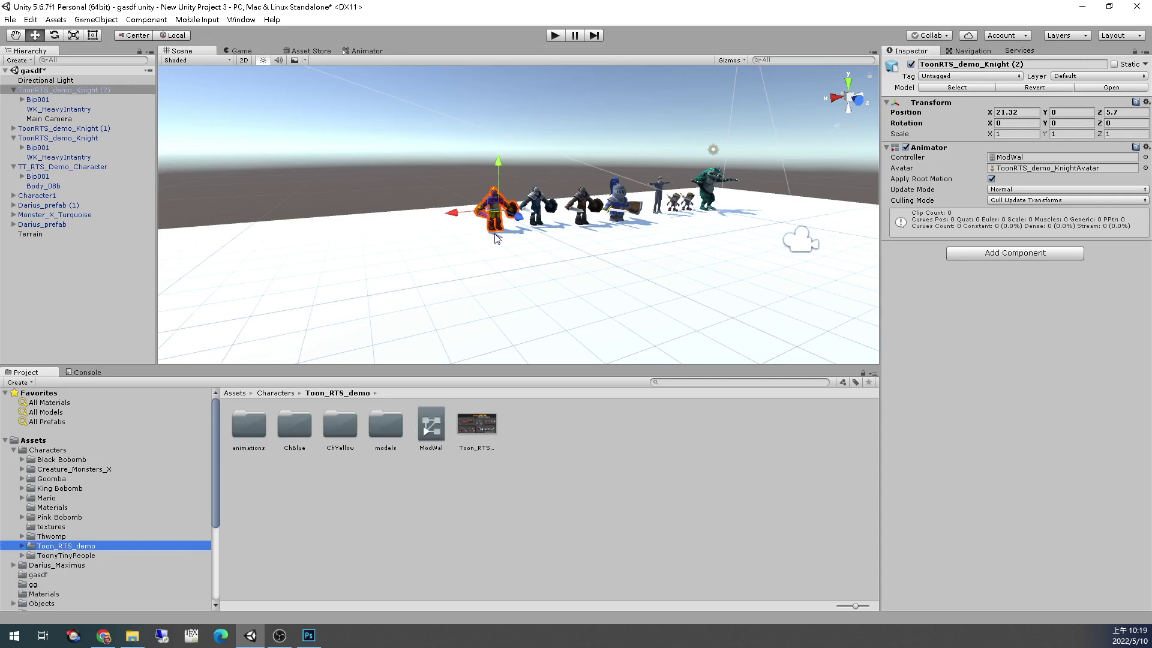
pyautogui.moveTo(512, 223); pyautogui.dragTo(340, 240)
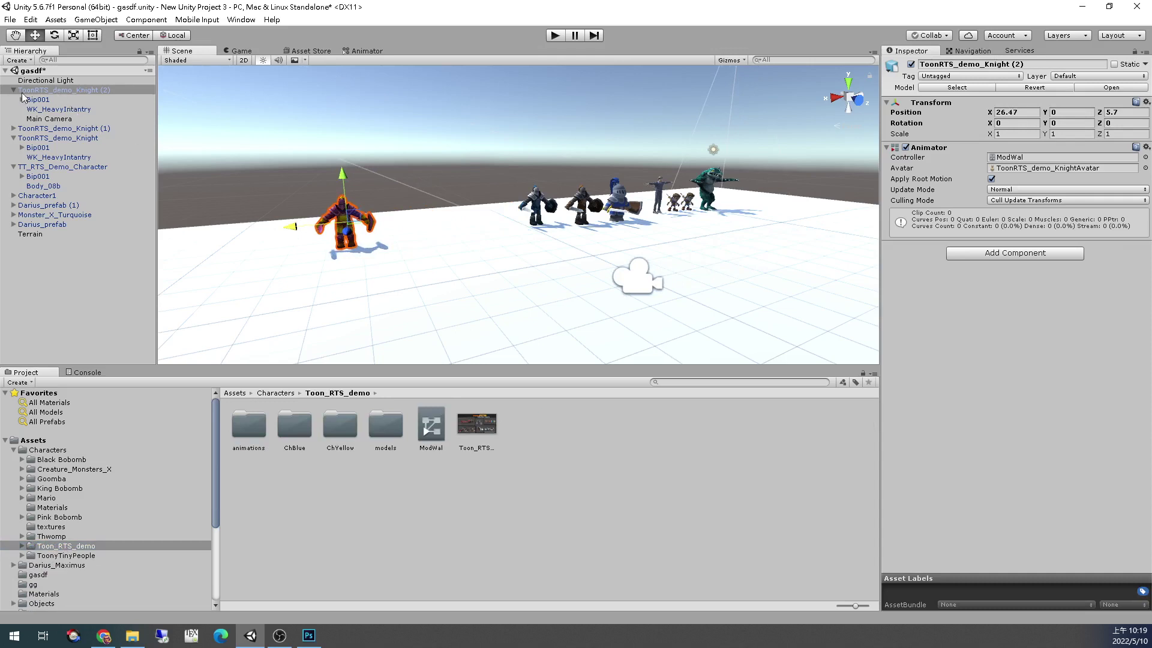
# Unparent the Main Camera from ToonRTS_demo_Knight (2) so it sits at the root of the scene hierarchy
pyautogui.click(59, 119)
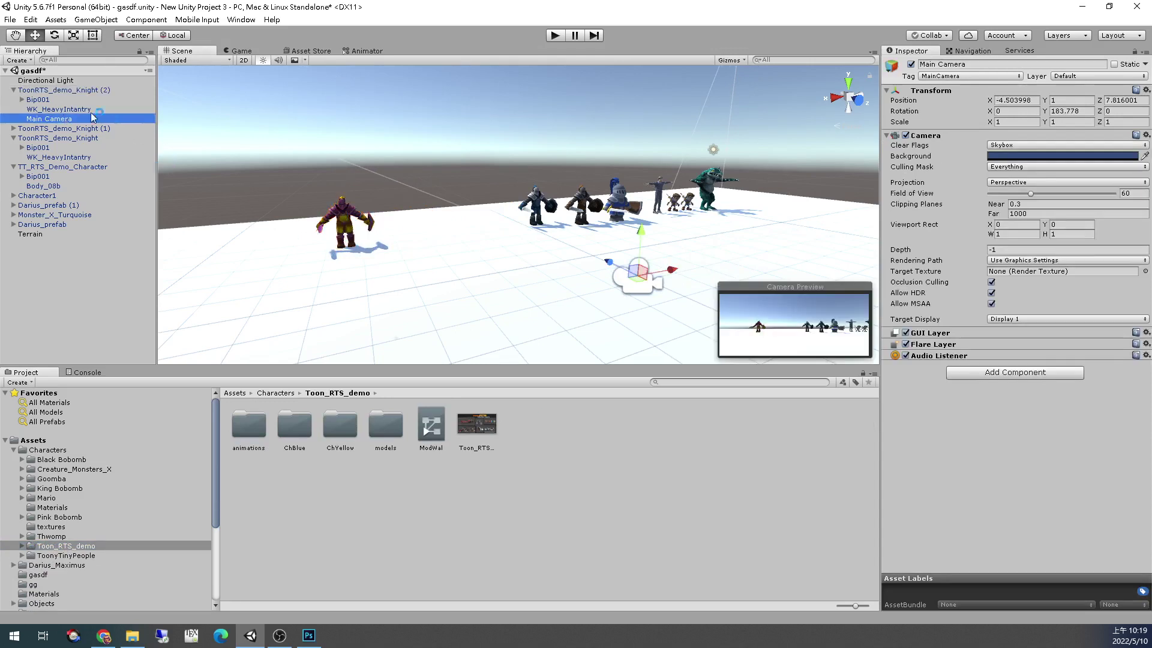
pyautogui.moveTo(71, 122); pyautogui.dragTo(77, 71)
pyautogui.click(54, 90)
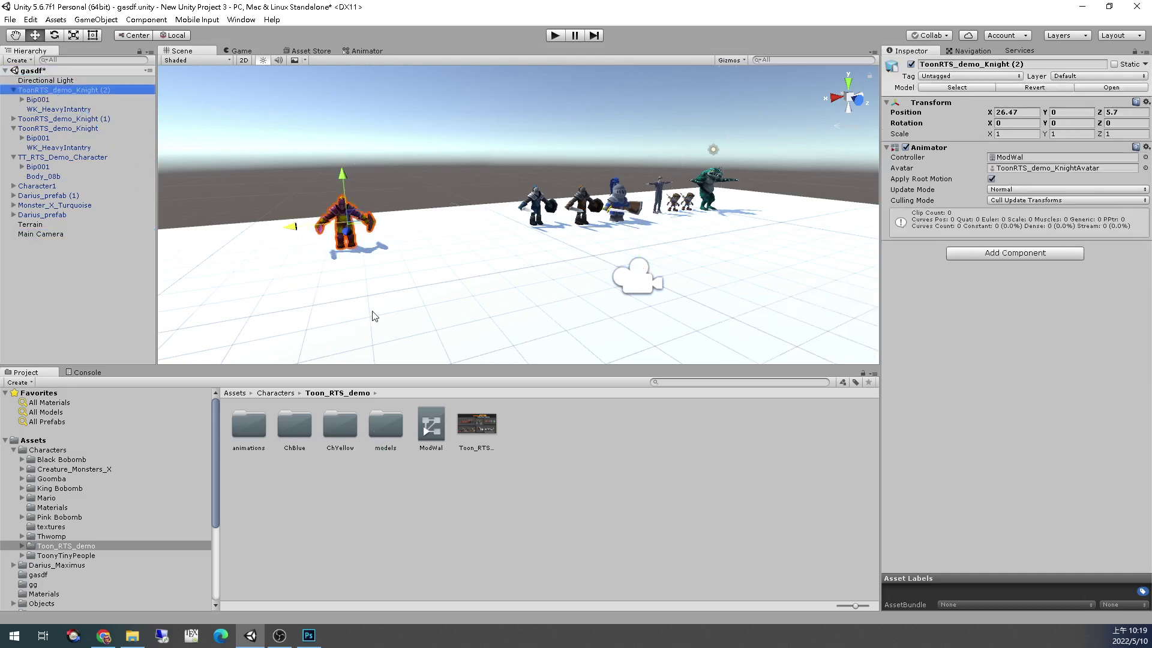
# Move the Main Camera in front of the yellow knight, to about X 26.2 and Z 9.1
pyautogui.click(635, 277)
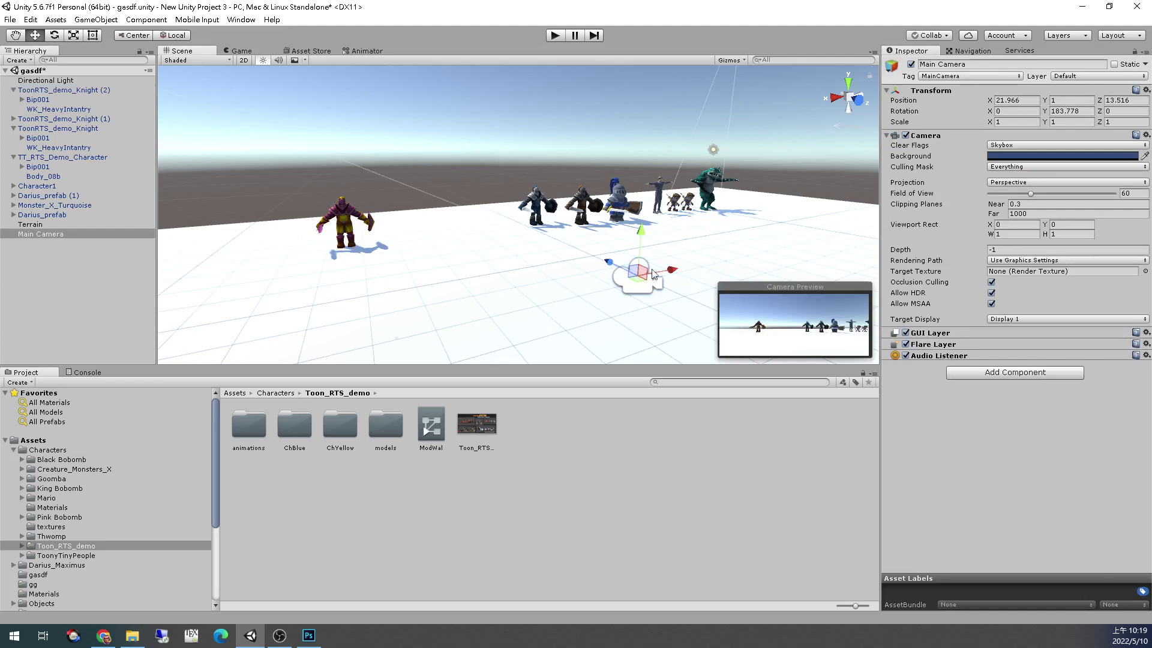
pyautogui.moveTo(662, 278); pyautogui.dragTo(346, 331)
pyautogui.scroll(2, 419, 285)
pyautogui.scroll(-3, 521, 246)
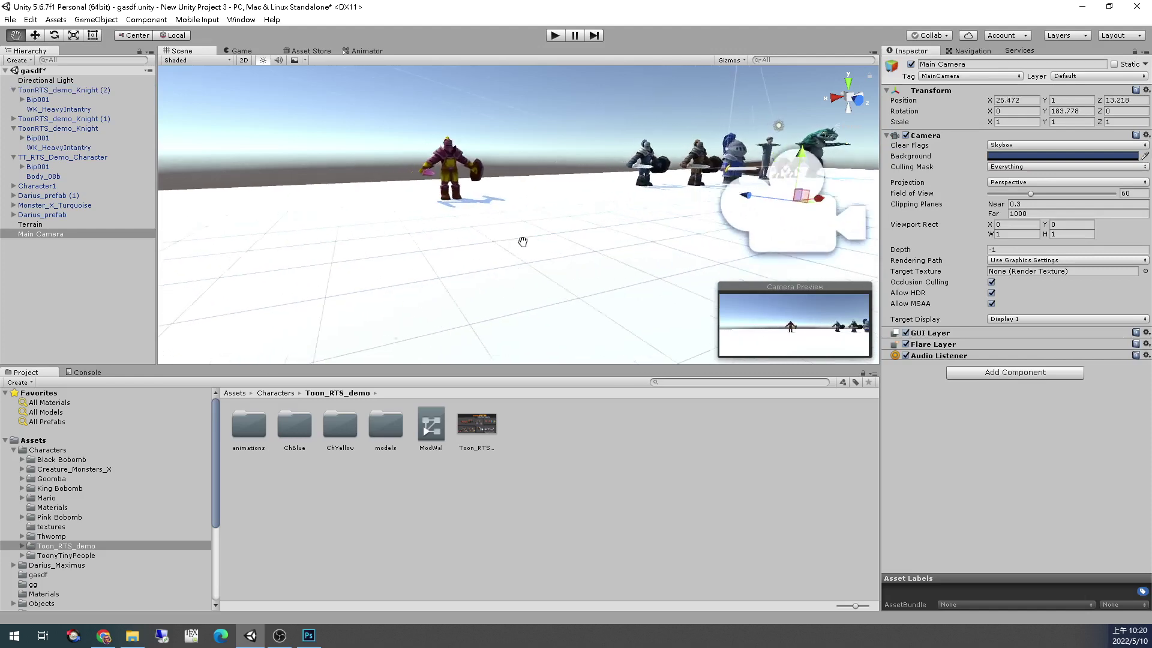
pyautogui.moveTo(692, 201); pyautogui.dragTo(360, 161)
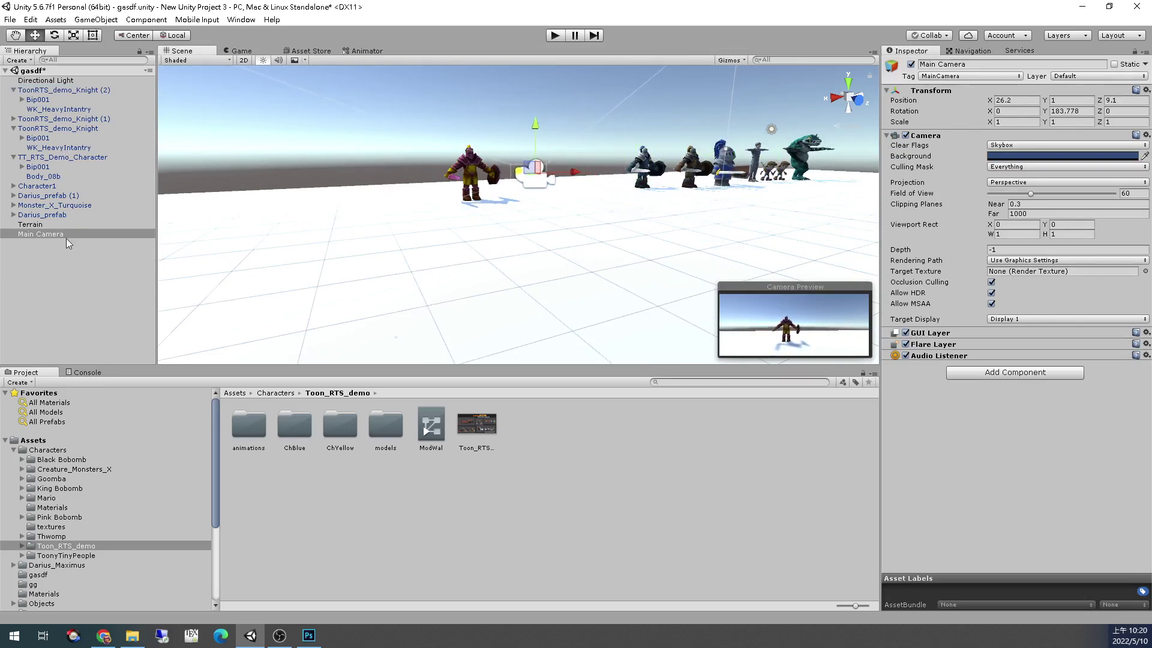
# Add a Rigidbody component to the yellow knight, ToonRTS_demo_Knight (2)
pyautogui.click(66, 91)
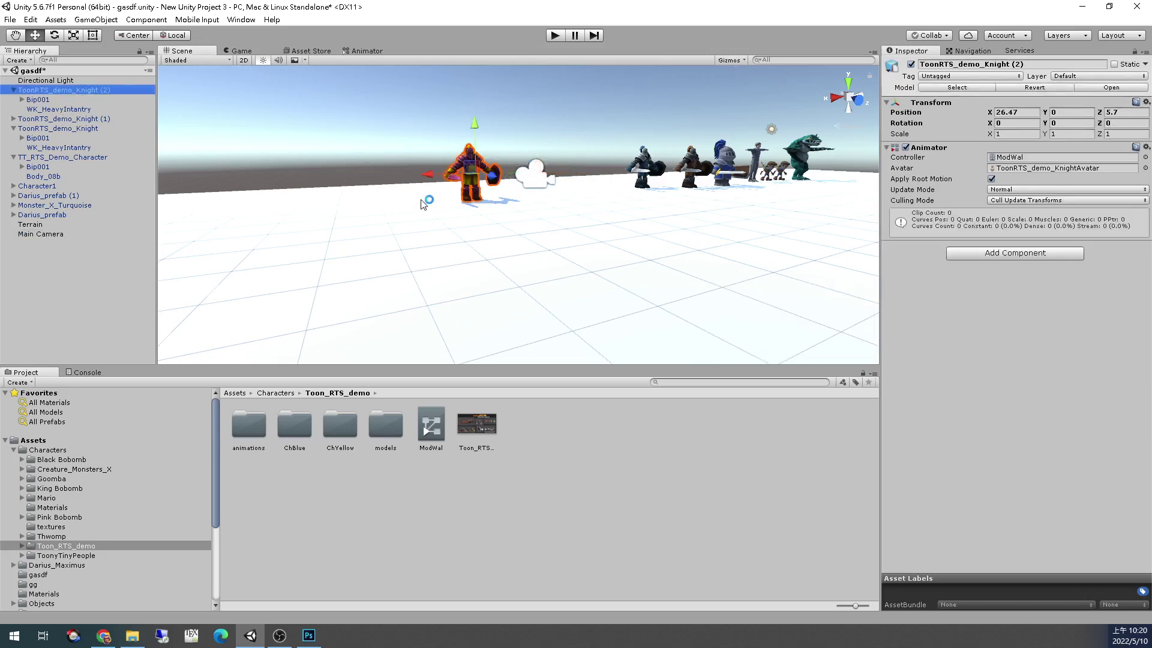
pyautogui.click(1007, 255)
pyautogui.write('igid')
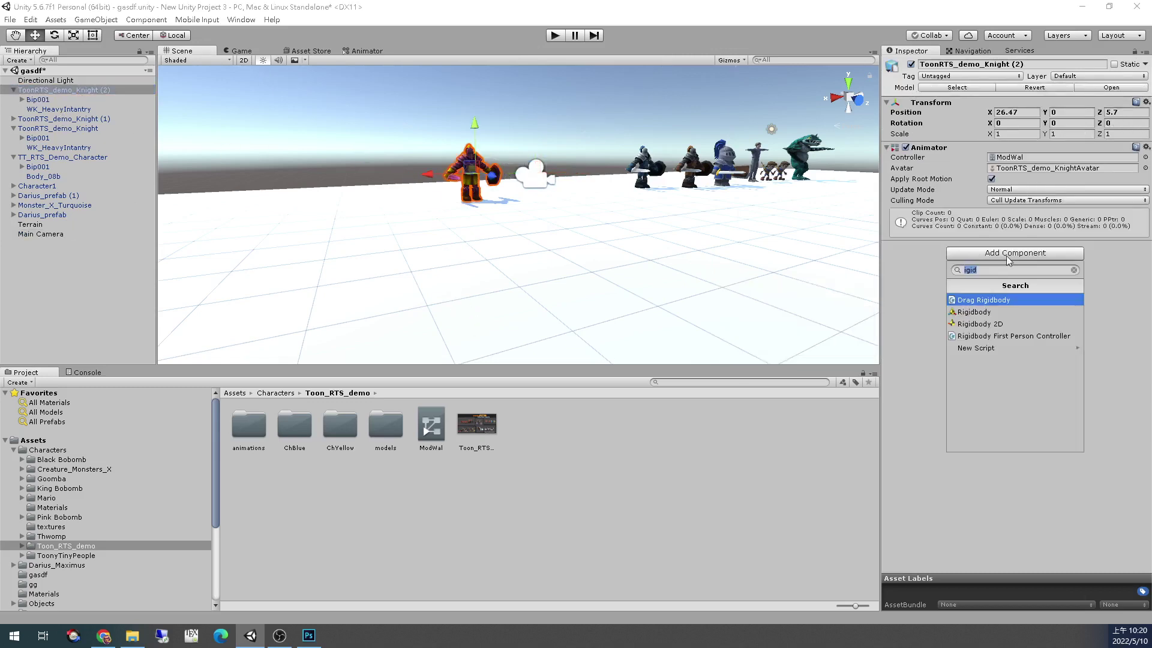
pyautogui.click(983, 313)
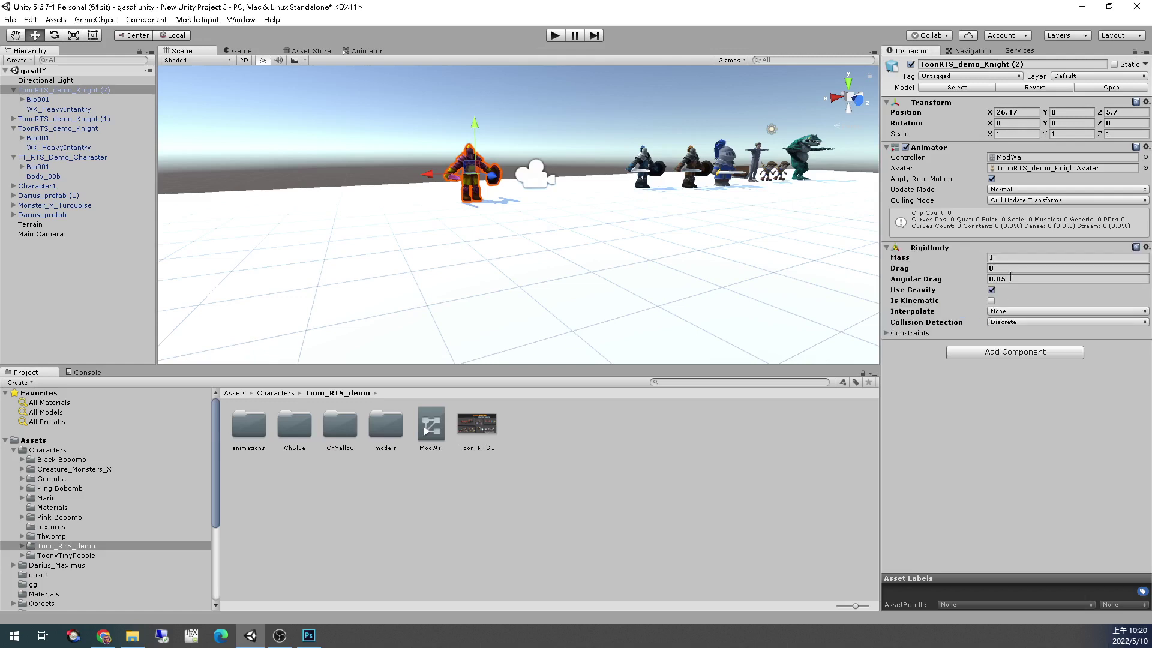
pyautogui.click(1003, 355)
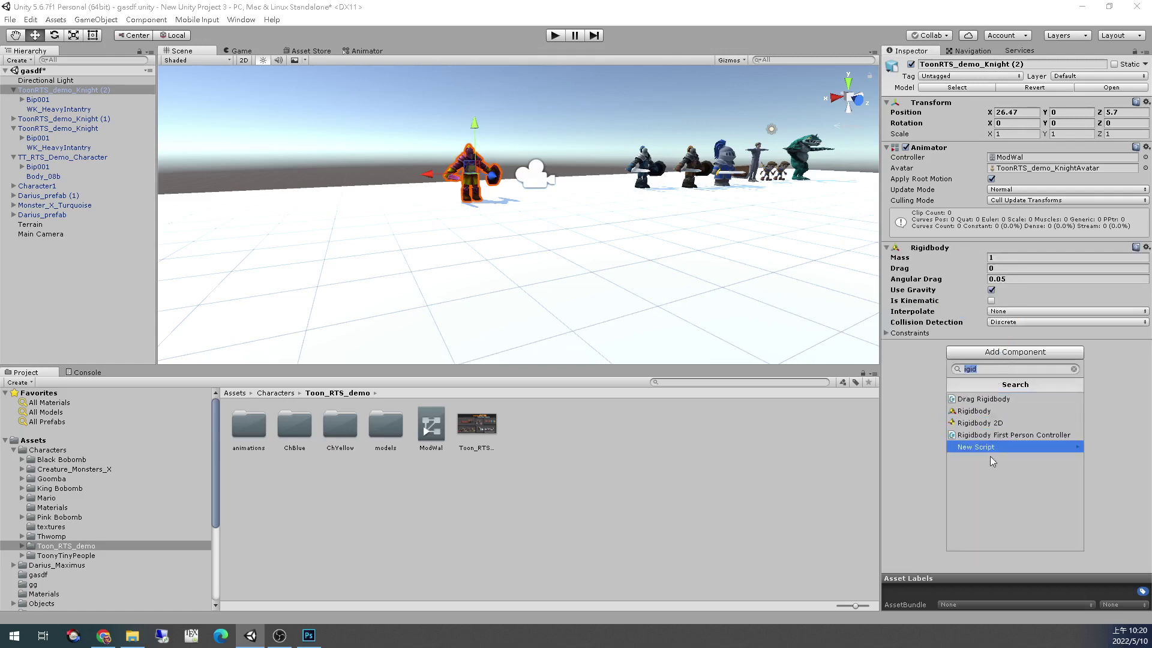
pyautogui.click(904, 493)
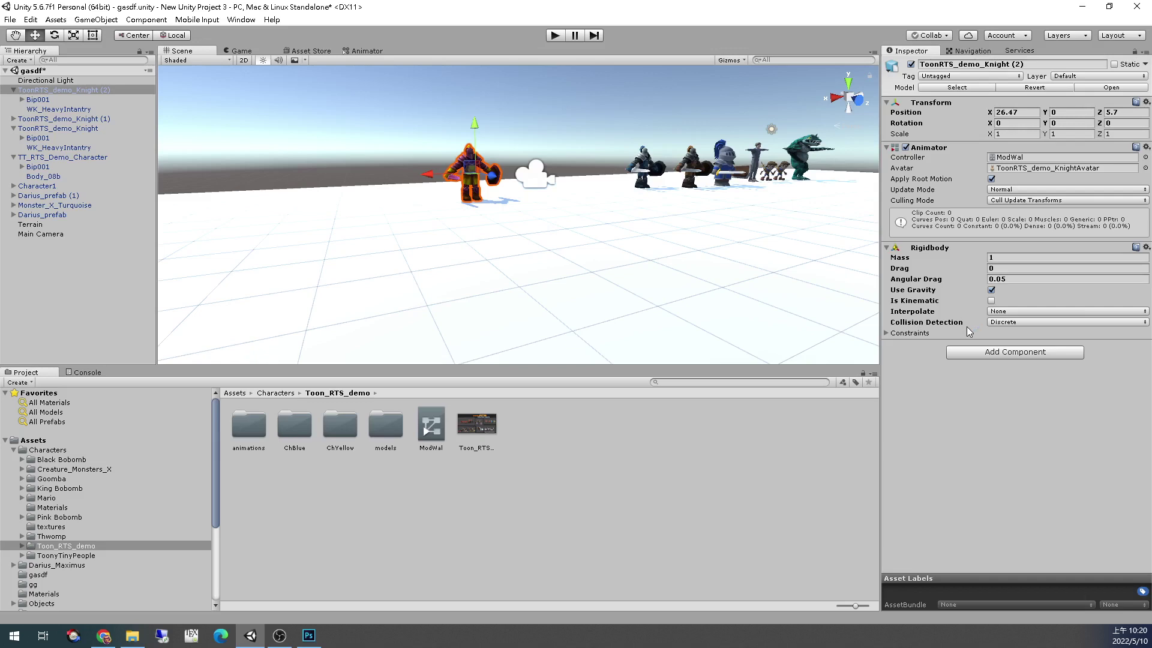
pyautogui.click(971, 352)
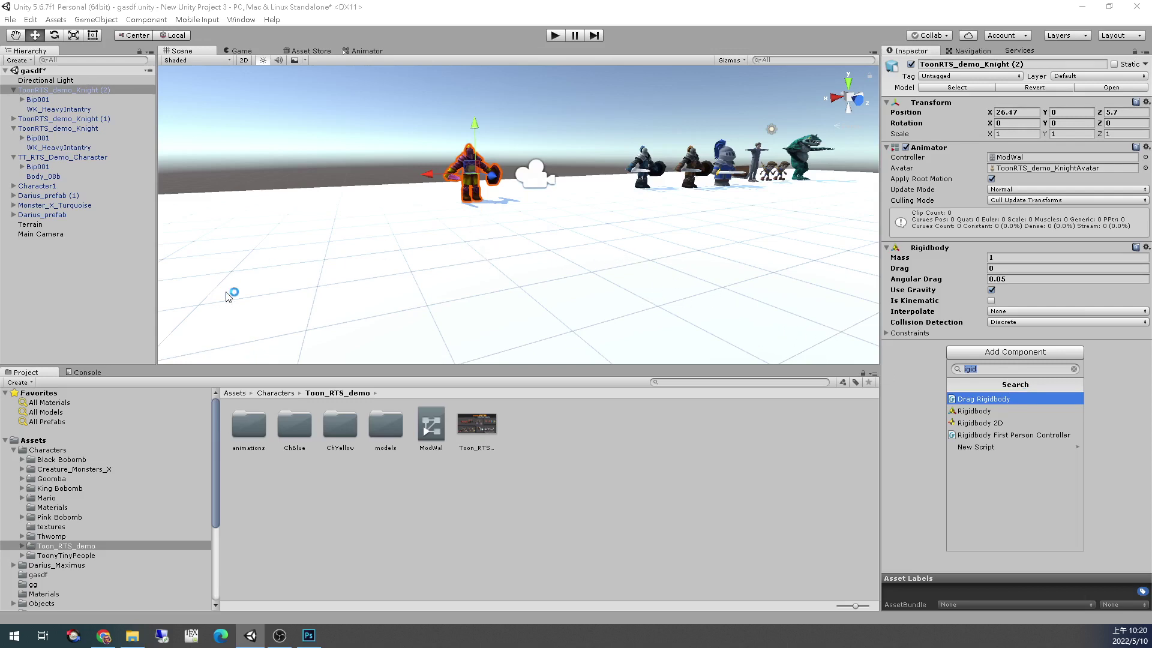
# Make a prefab of the yellow knight in the Toon_RTS_demo folder and rename it YellowSoldier
pyautogui.click(33, 90)
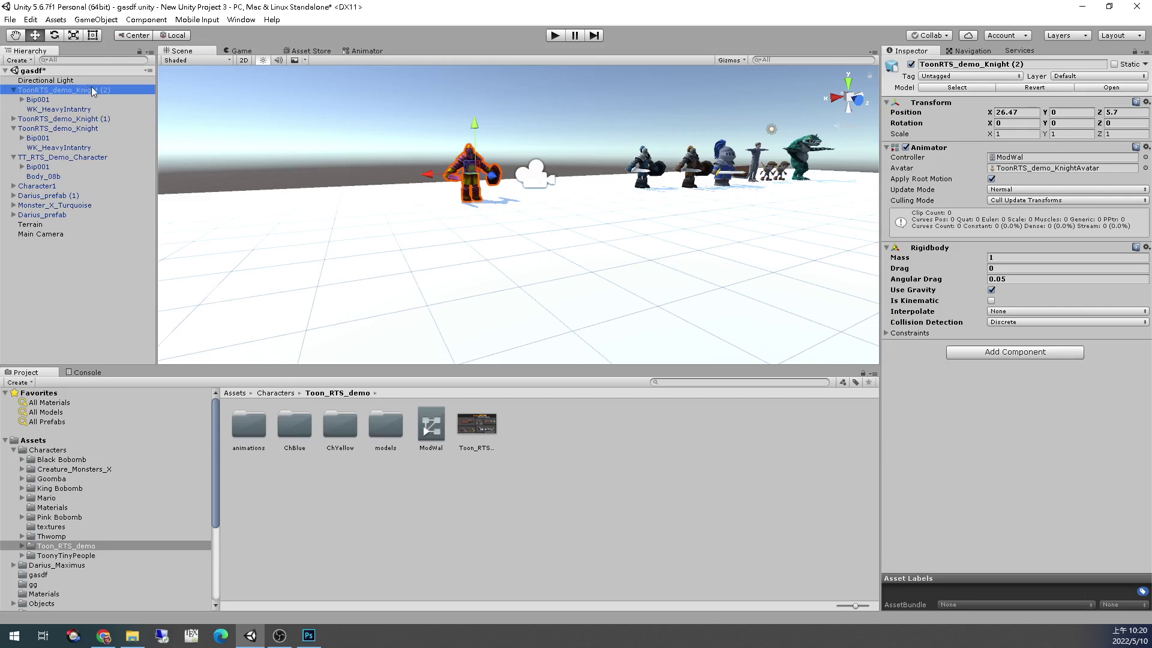
pyautogui.click(404, 531)
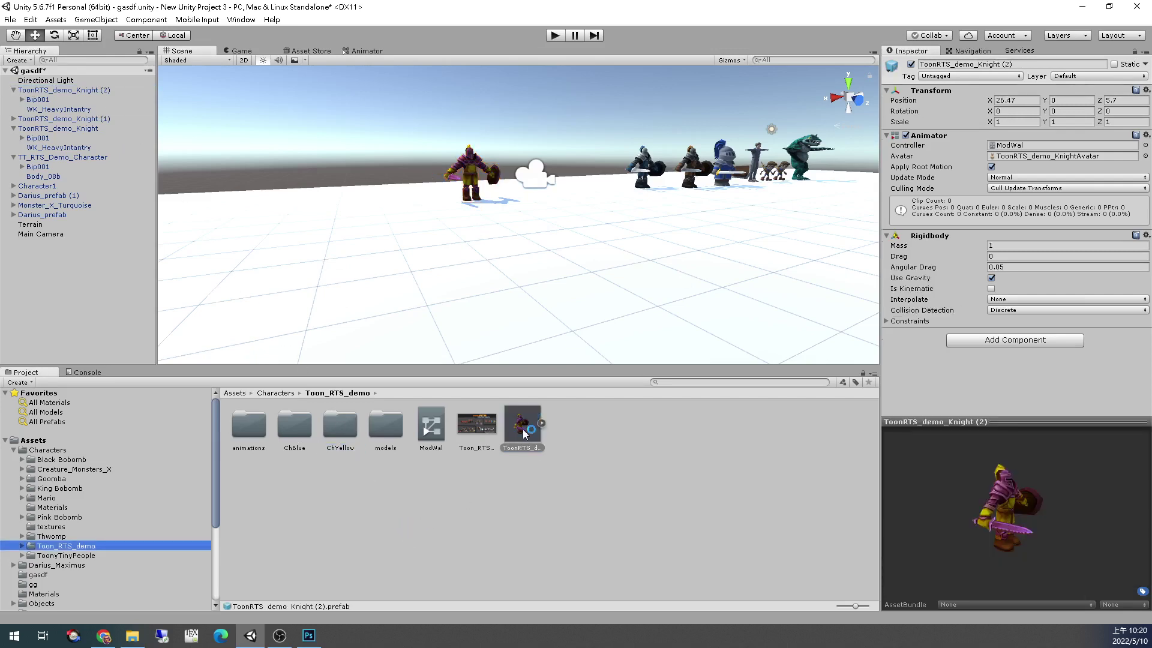
pyautogui.click(524, 432)
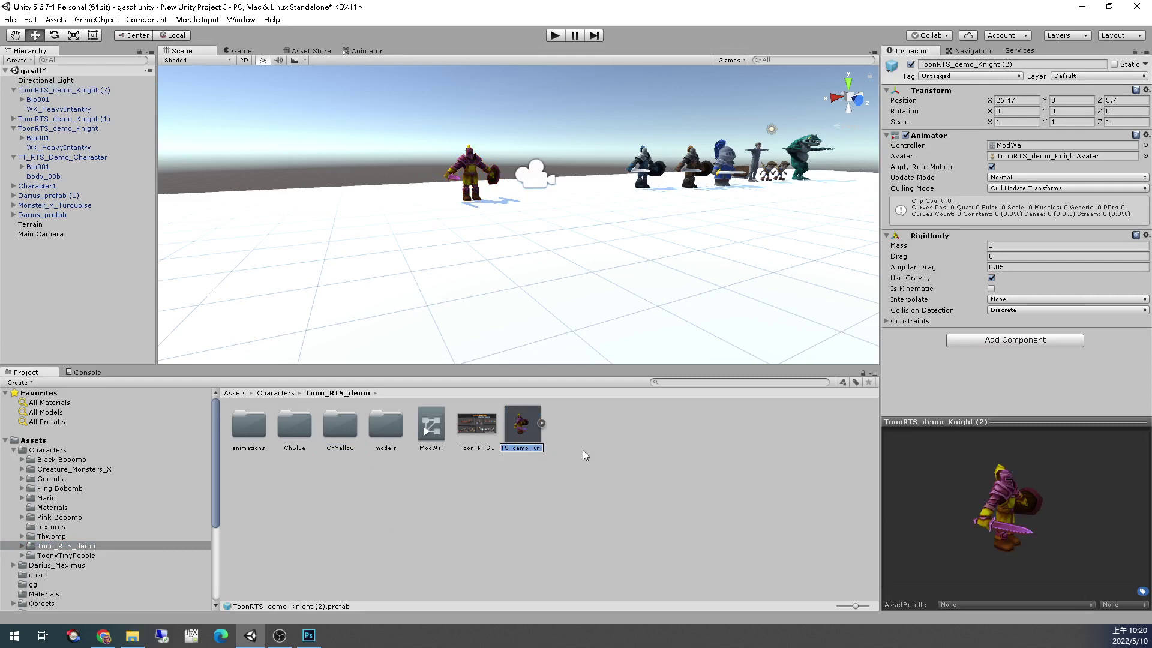
pyautogui.write('YellowSoldier')
pyautogui.press('Return')
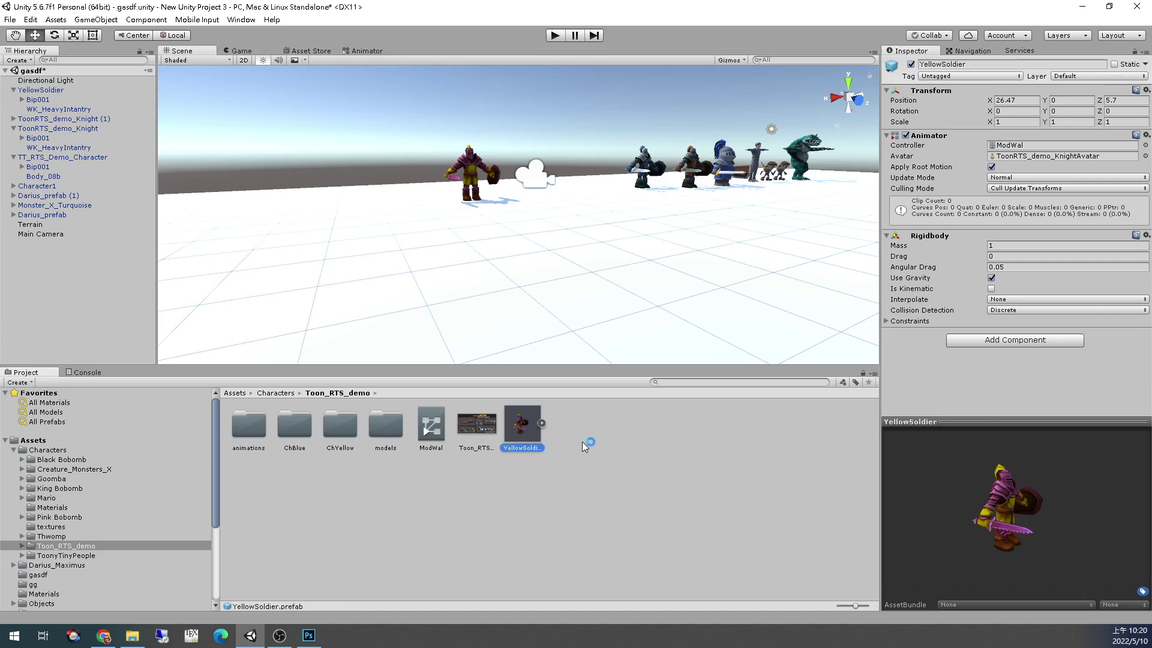
# Delete the YellowSoldier instance from the scene, keeping its prefab asset
pyautogui.click(472, 178)
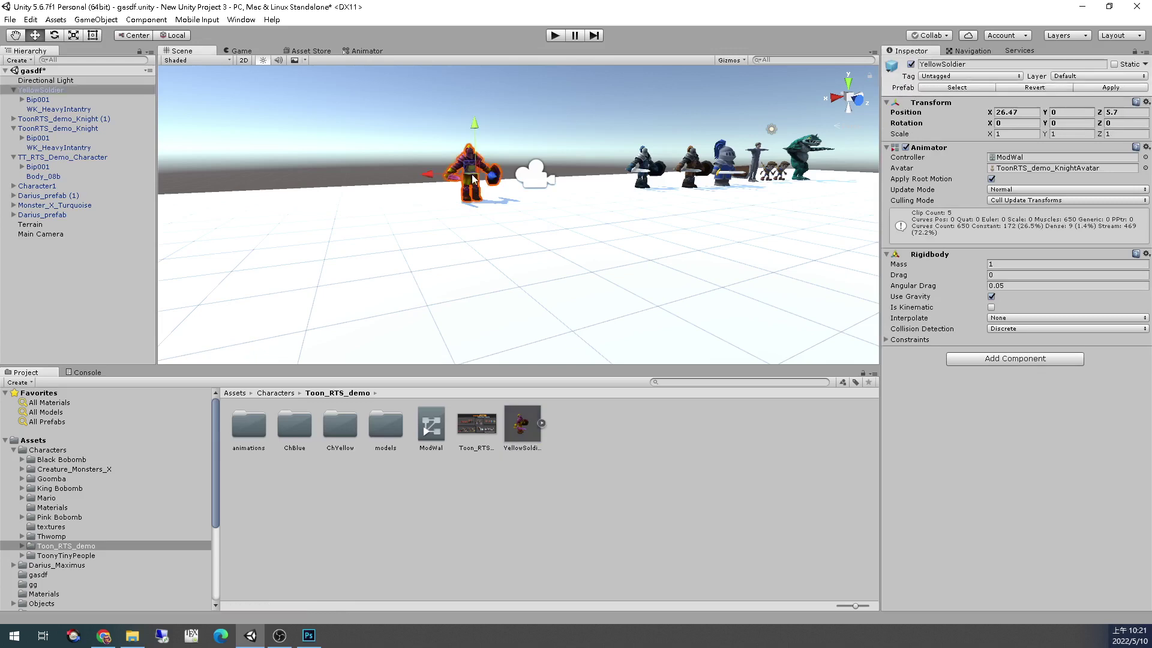
pyautogui.press('Delete')
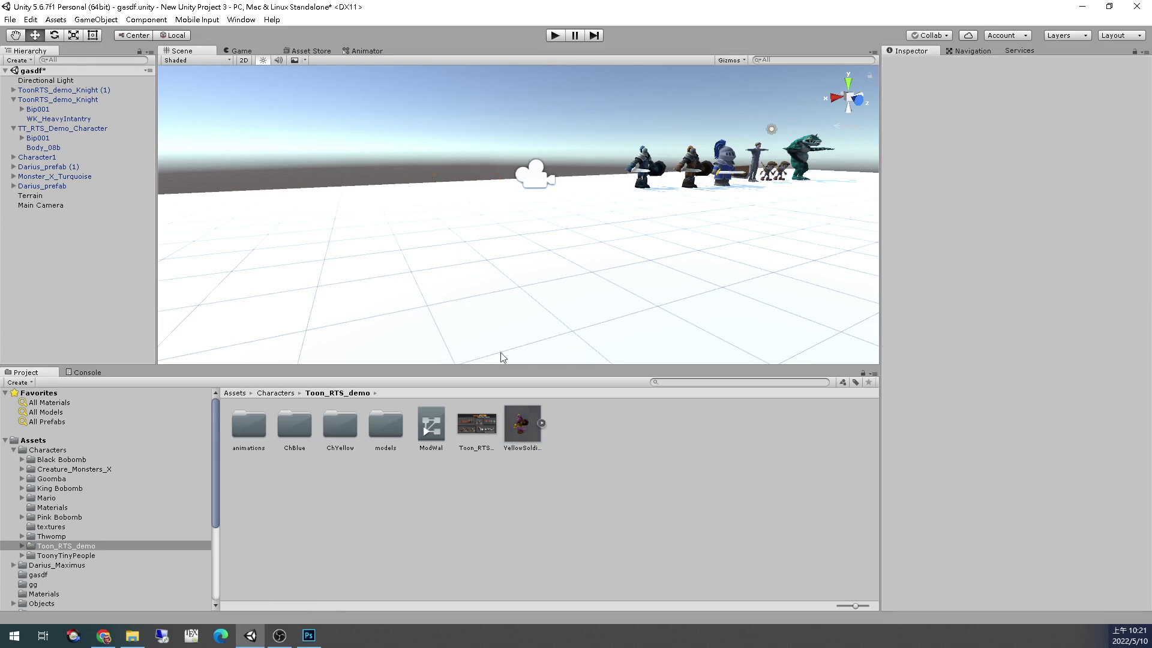
# Undo the YellowSoldier deletion and place a second instance of its prefab beside it, at about X 29.4 and Z 5.5
pyautogui.hotkey('ctrl', 'z')
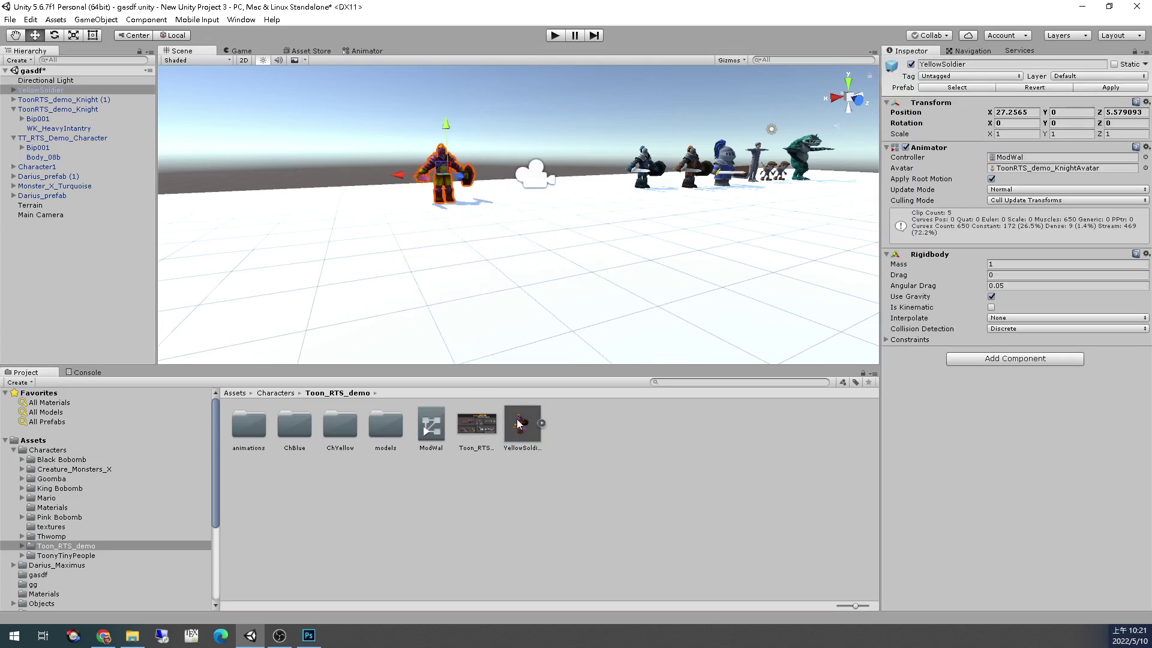
pyautogui.moveTo(520, 424); pyautogui.dragTo(380, 212)
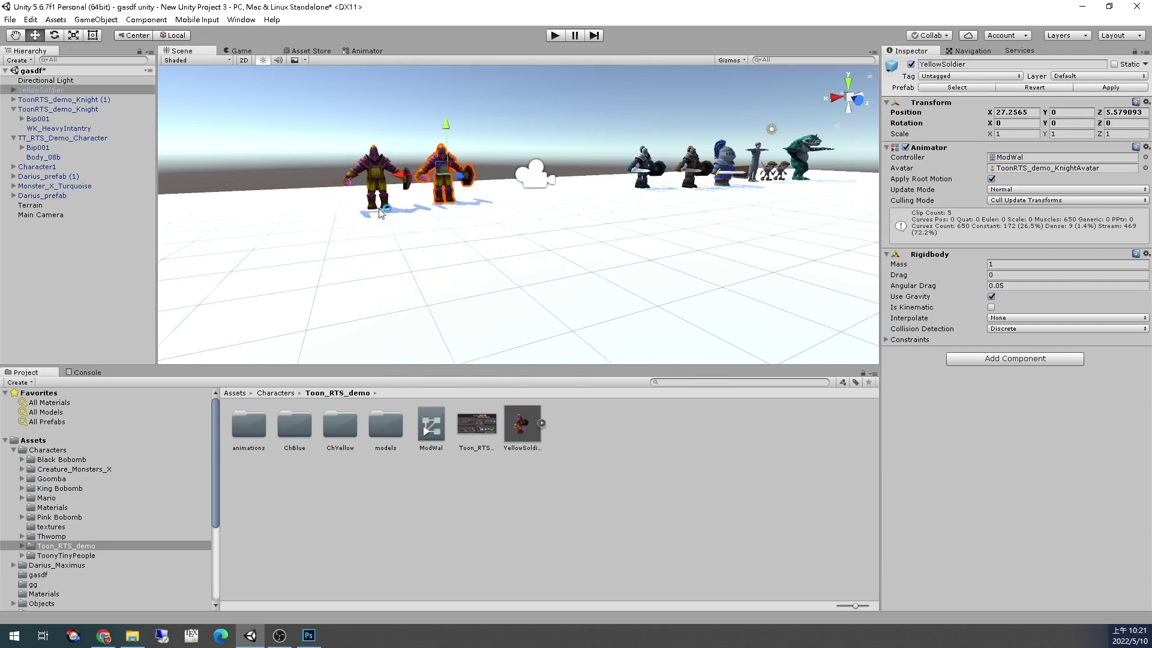
pyautogui.moveTo(378, 236); pyautogui.dragTo(534, 337, button='middle')
pyautogui.moveTo(539, 224); pyautogui.dragTo(529, 227)
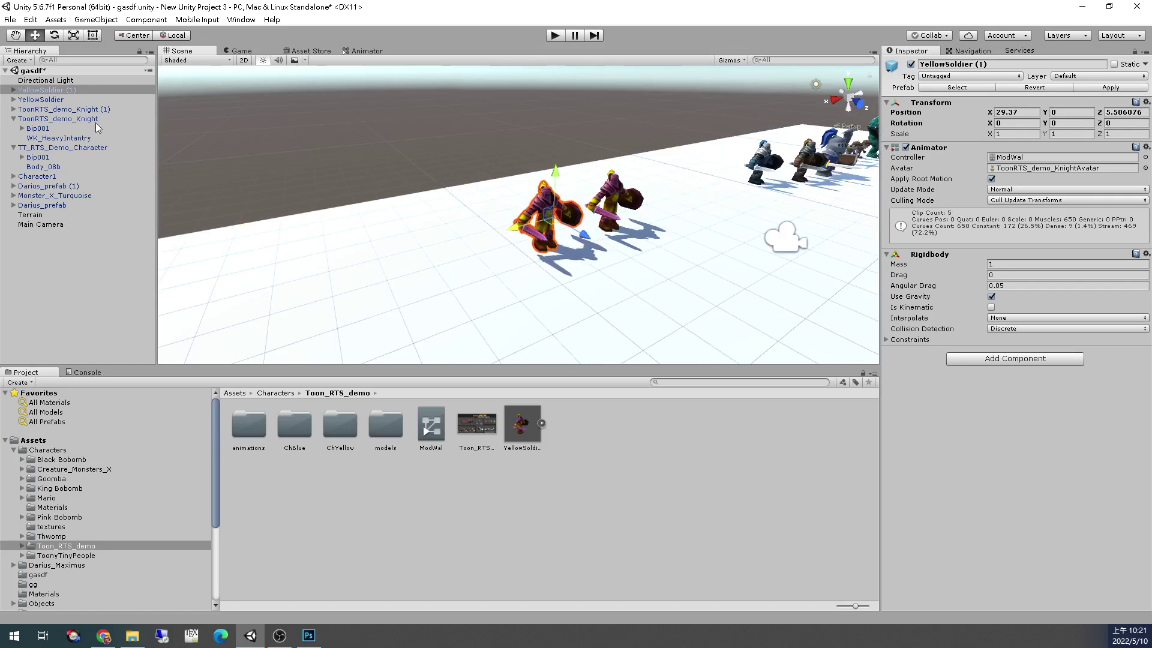
# Duplicate both YellowSoldier instances and move the copies along X to make a row of four soldiers
pyautogui.click(46, 99)
pyautogui.keyDown('ctrl'); pyautogui.click(66, 90); pyautogui.keyUp('ctrl')
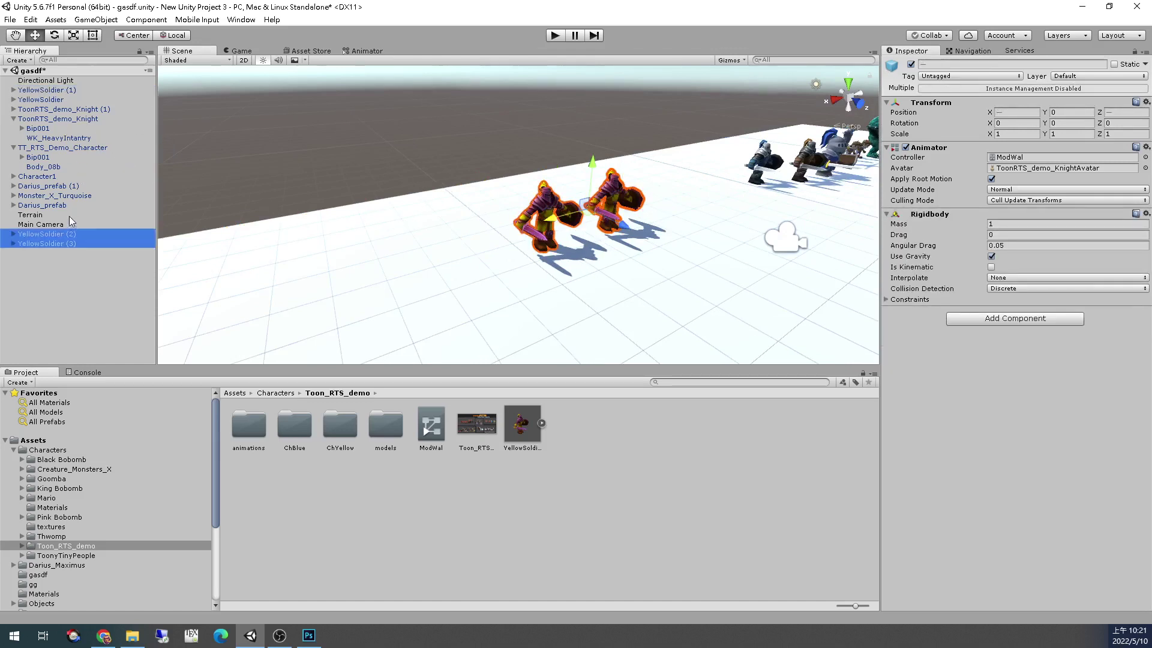
pyautogui.moveTo(585, 203); pyautogui.dragTo(442, 251)
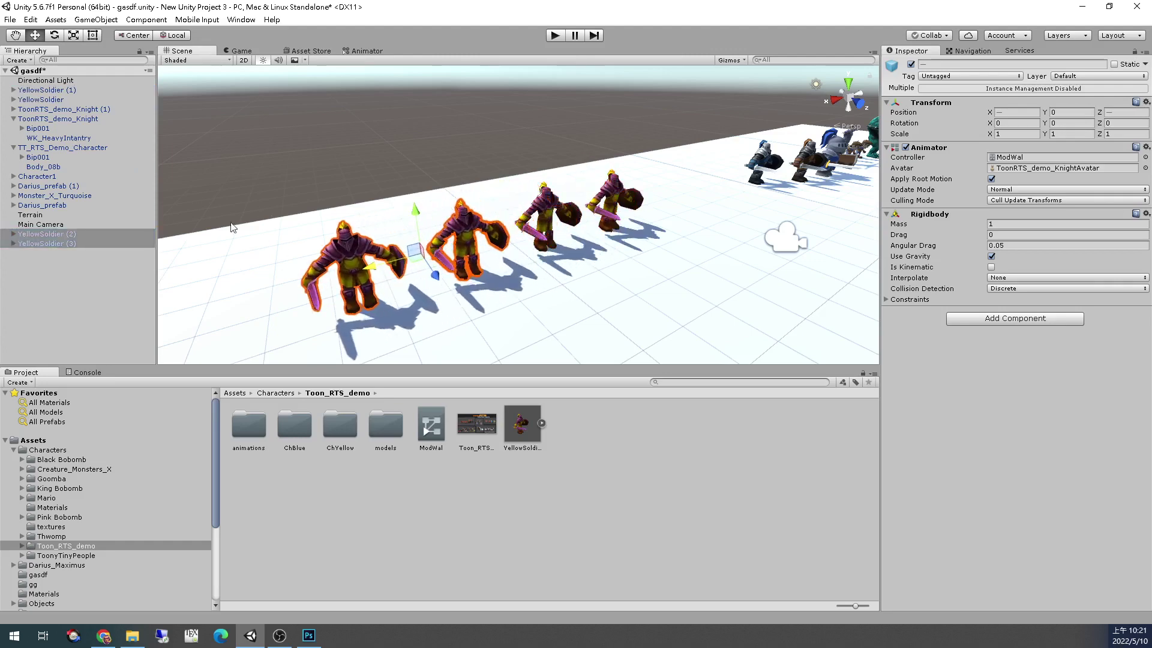
pyautogui.click(74, 267)
pyautogui.click(77, 242)
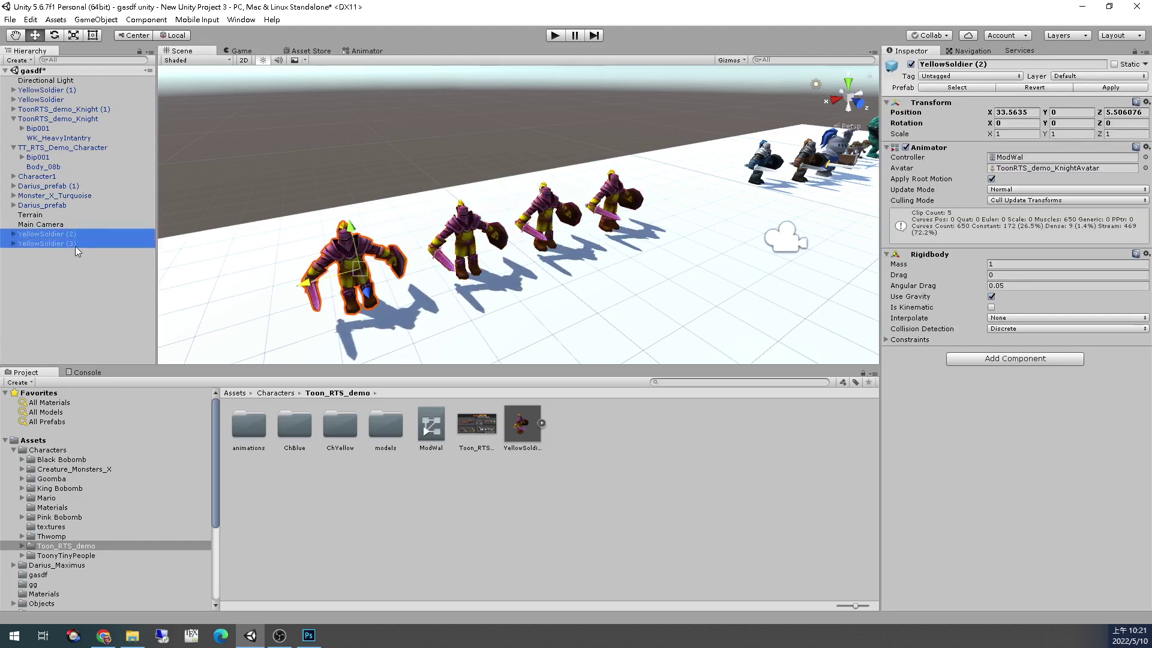
# Create an empty object in the scene and rename it Yellow Army
pyautogui.click(57, 268)
pyautogui.rightClick(56, 268)
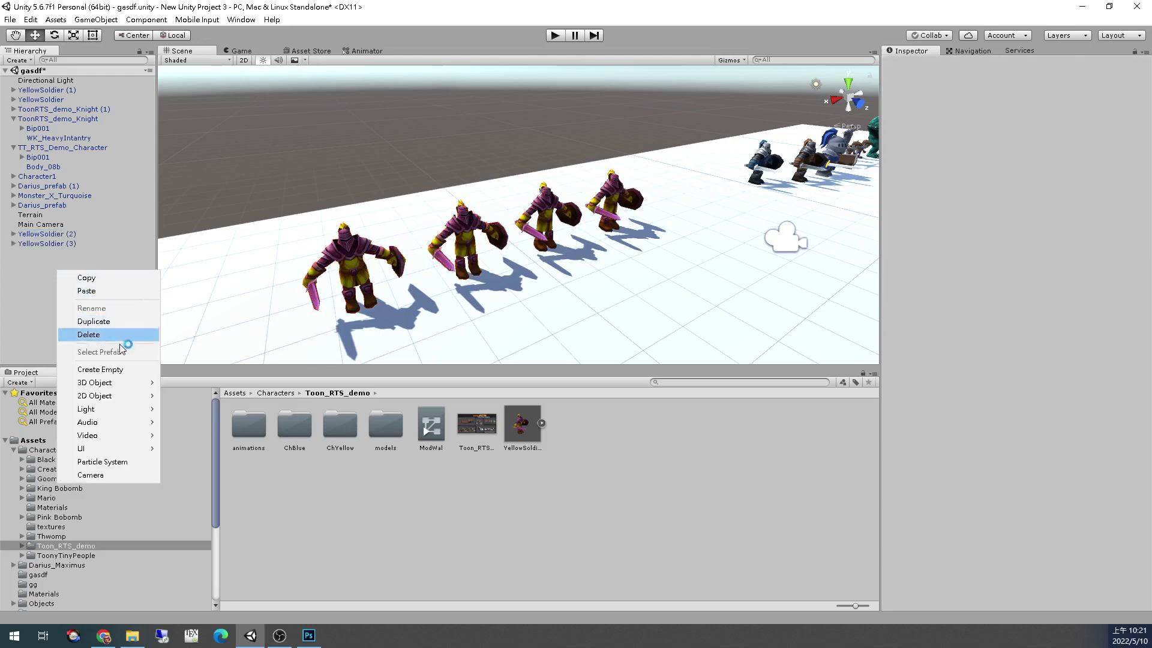
pyautogui.click(127, 370)
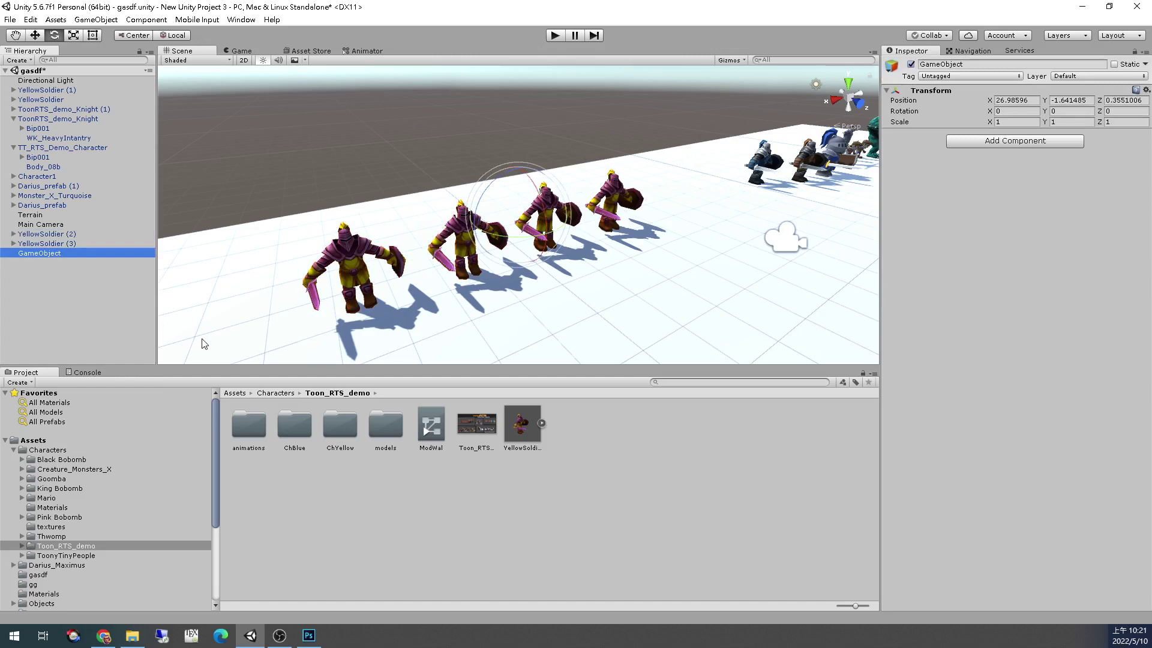
pyautogui.rightClick(38, 257)
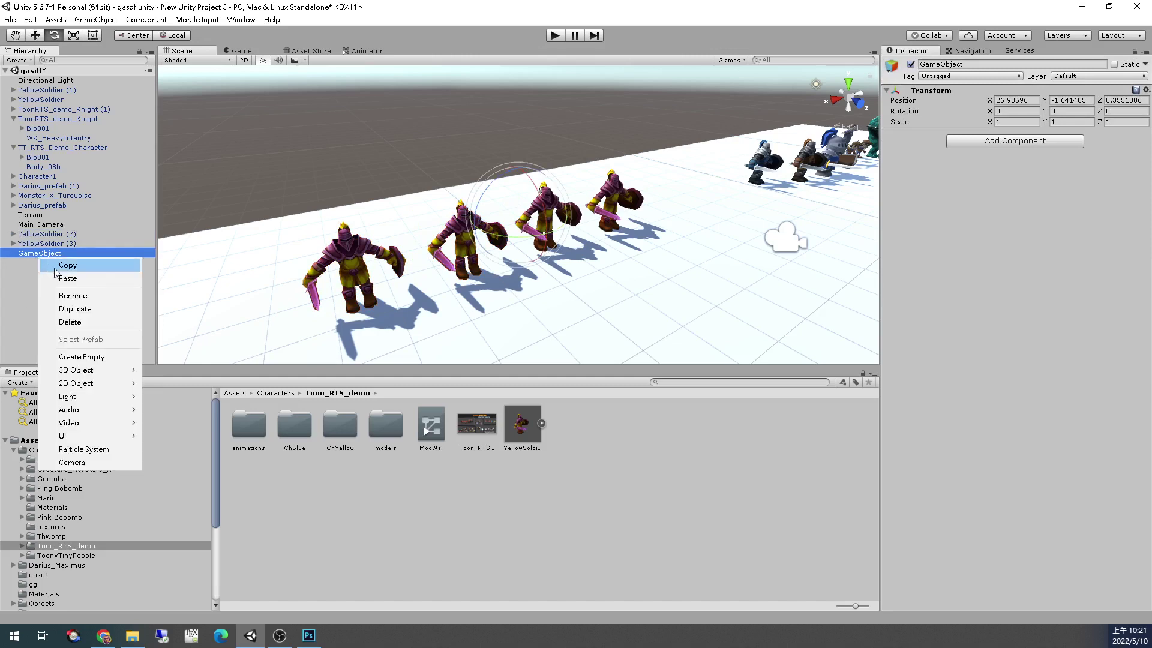
pyautogui.click(77, 296)
pyautogui.write('Yell')
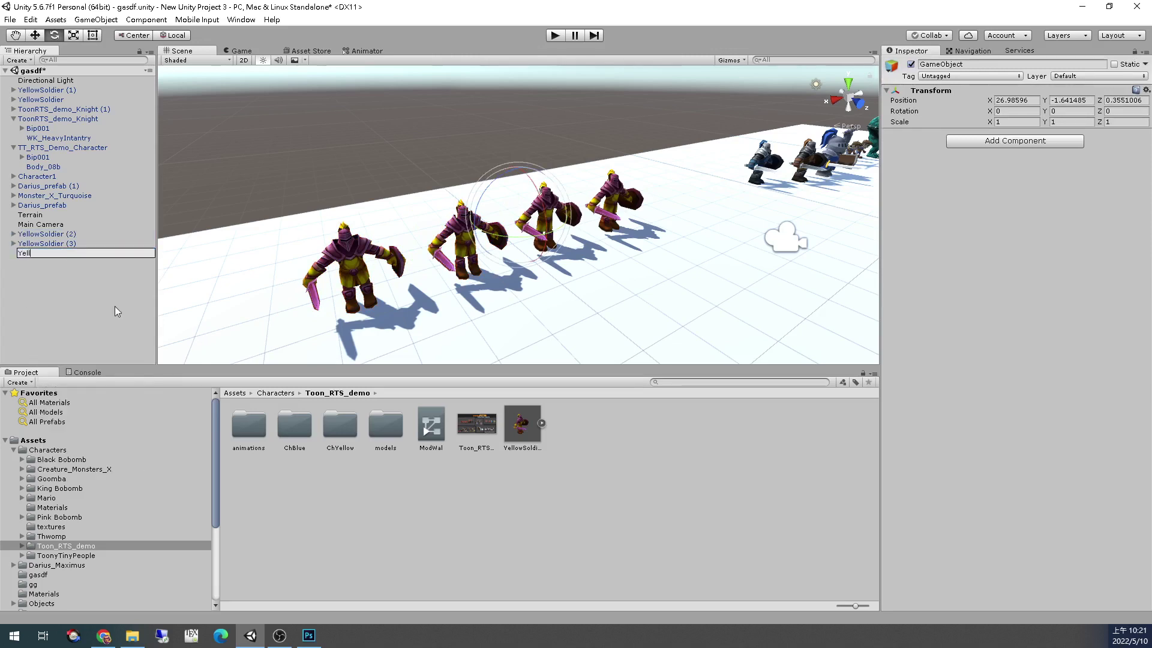
pyautogui.write('ow Army')
pyautogui.press('Return')
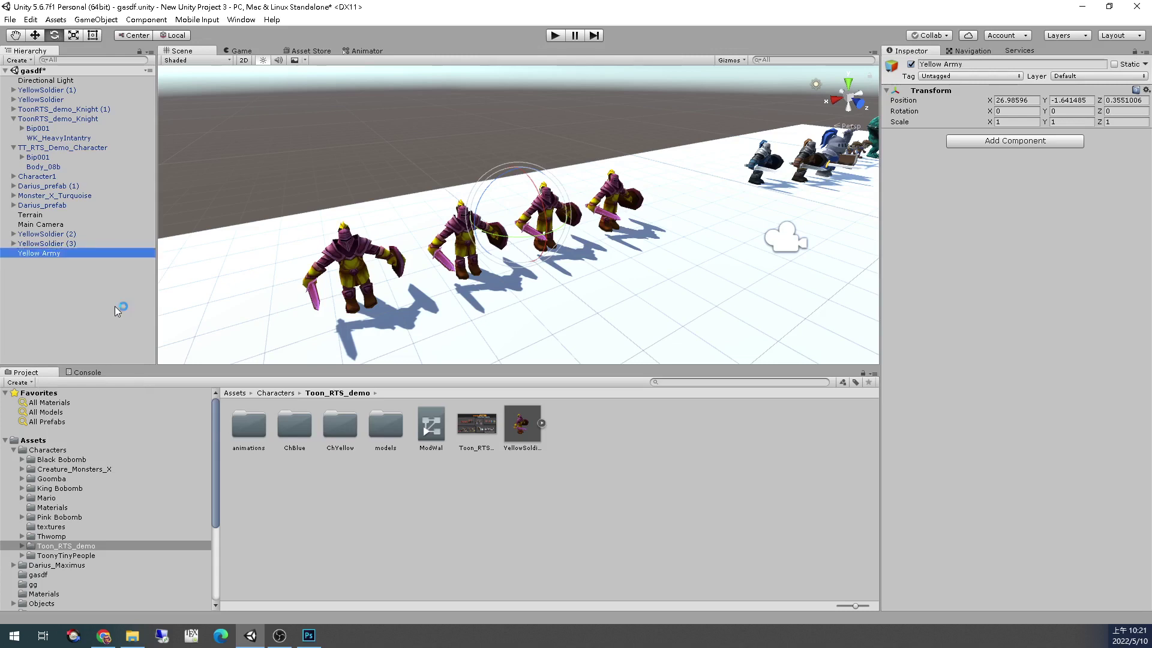
# Make all four YellowSoldier instances children of the Yellow Army object
pyautogui.click(77, 92)
pyautogui.keyDown('ctrl'); pyautogui.click(77, 99); pyautogui.keyUp('ctrl')
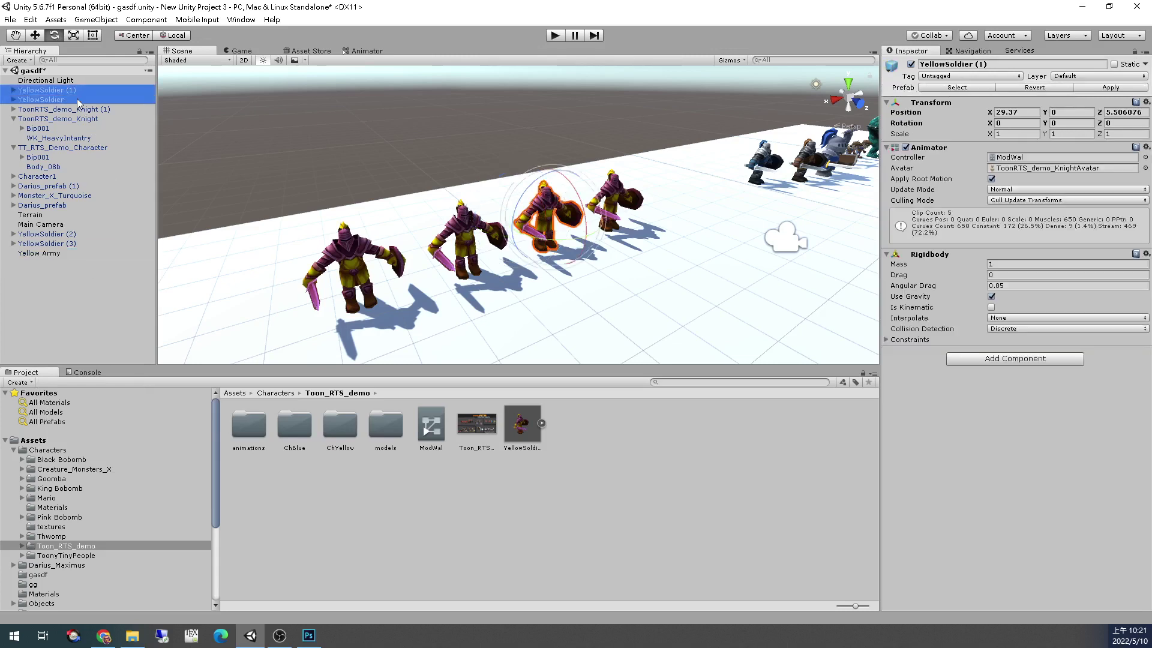
pyautogui.keyDown('ctrl'); pyautogui.click(71, 234); pyautogui.keyUp('ctrl')
pyautogui.keyDown('ctrl'); pyautogui.click(62, 244); pyautogui.keyUp('ctrl')
pyautogui.moveTo(61, 243); pyautogui.dragTo(58, 253)
# Deactivate the Yellow Army object and reactivate it to test hiding the whole group
pyautogui.click(45, 217)
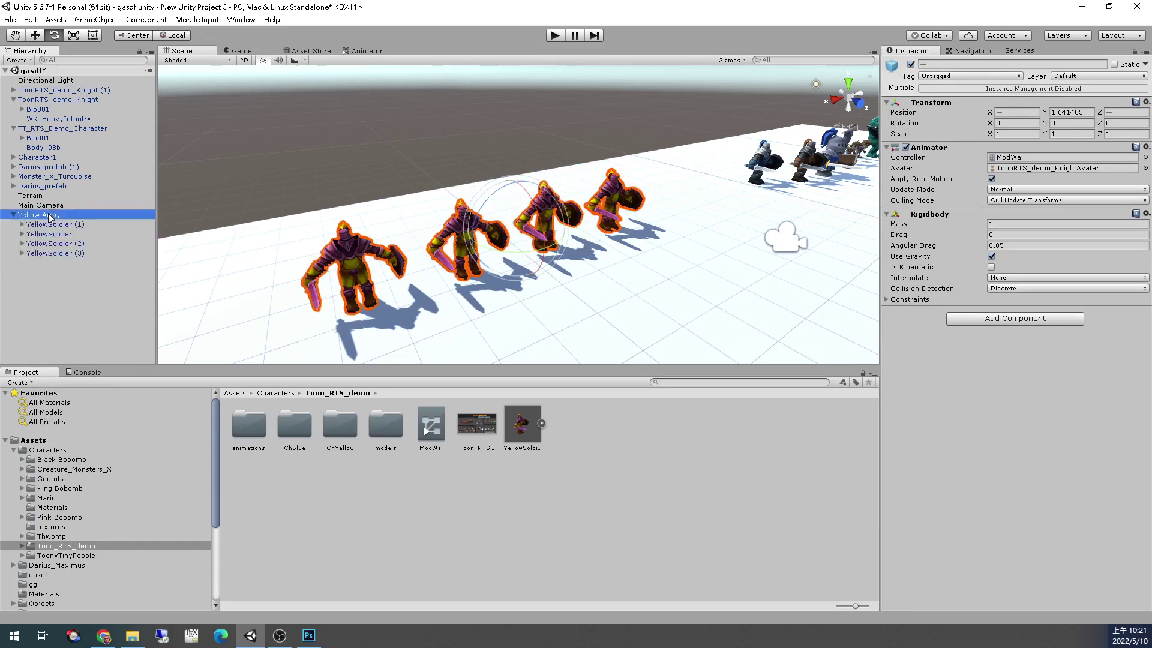
pyautogui.click(910, 65)
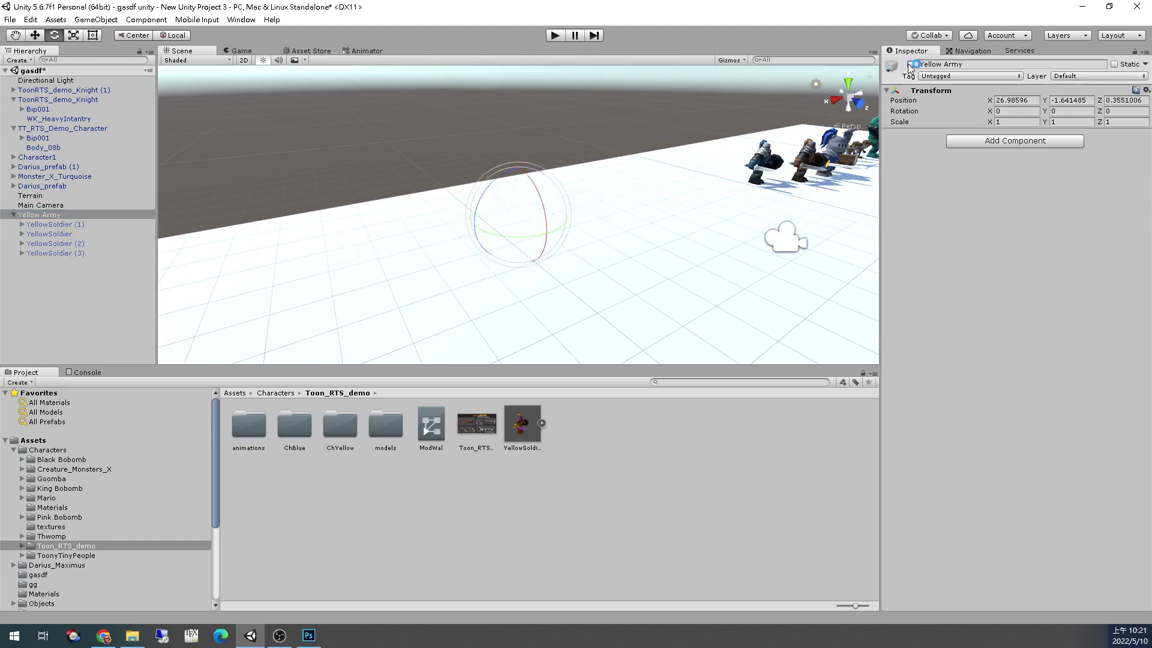
pyautogui.click(911, 64)
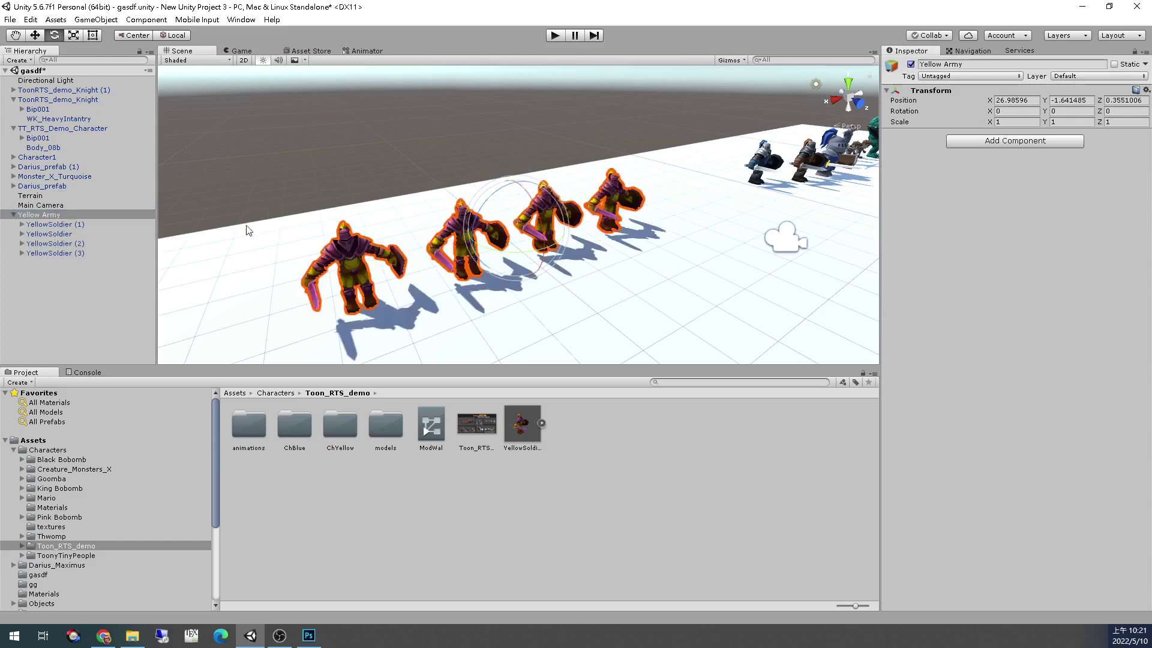
# Duplicate the four soldiers in Yellow Army and move the copies along X to extend the row to eight
pyautogui.click(83, 225)
pyautogui.keyDown('shift'); pyautogui.click(84, 251); pyautogui.keyUp('shift')
pyautogui.scroll(-3, 351, 279)
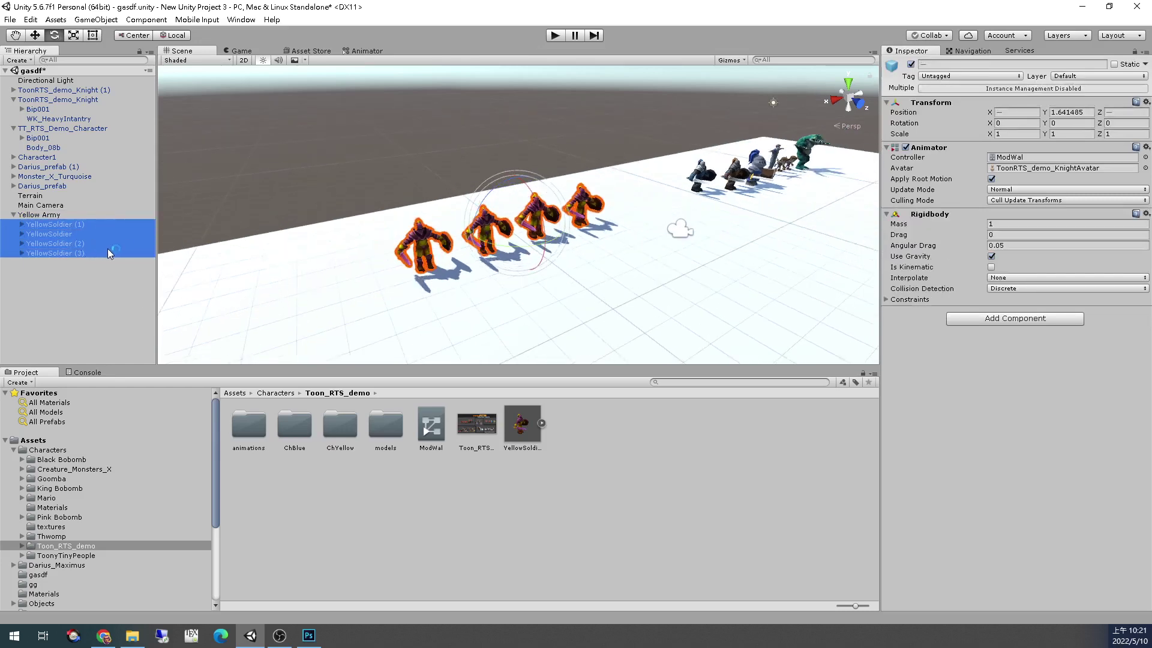
pyautogui.hotkey('ctrl', 'd')
pyautogui.press('w')
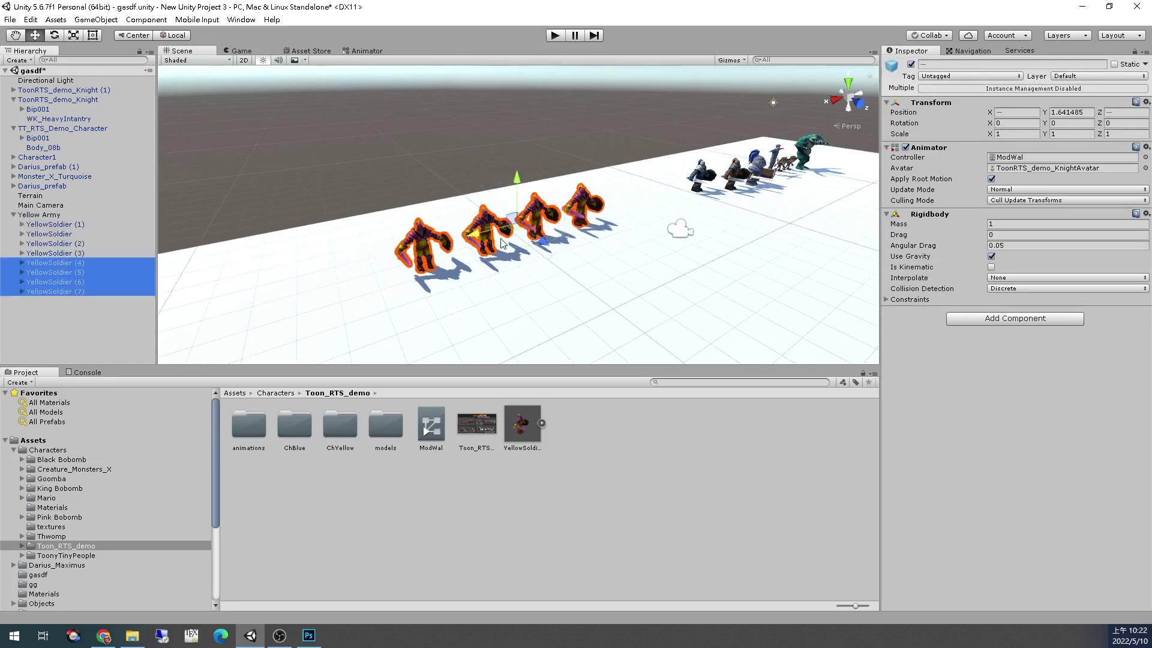
pyautogui.moveTo(496, 236); pyautogui.dragTo(319, 289)
pyautogui.moveTo(287, 295); pyautogui.dragTo(298, 296)
pyautogui.scroll(-4, 360, 282)
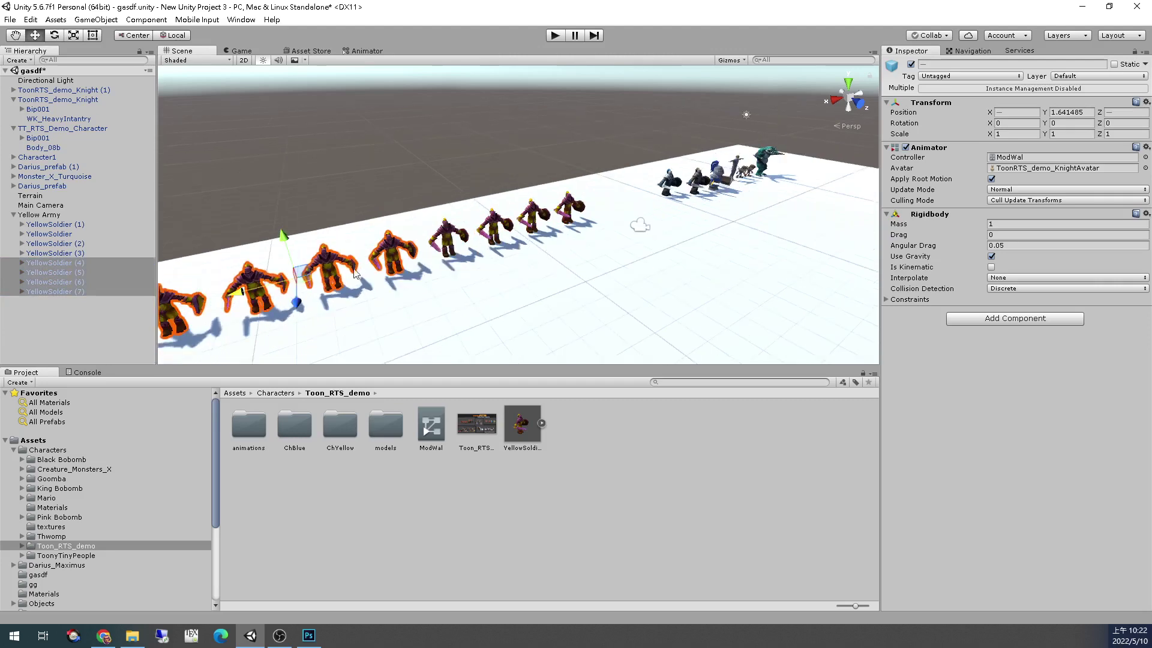
# Delete the two soldiers at the newly extended end of the row, YellowSoldier (4) and (5)
pyautogui.click(301, 277)
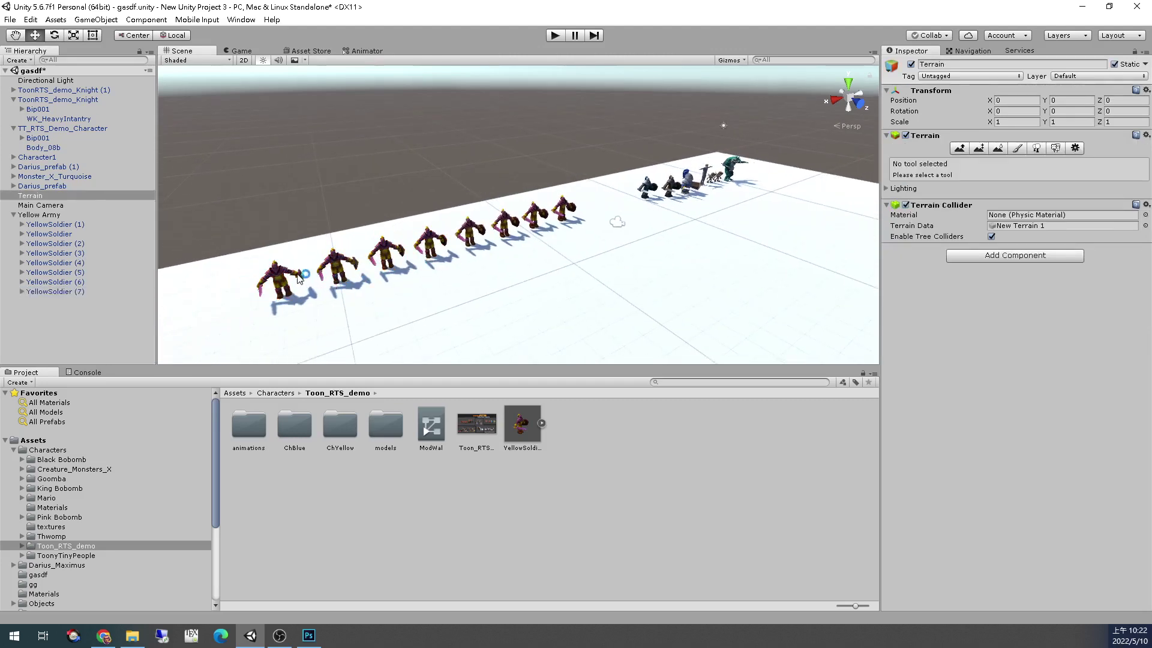
pyautogui.click(301, 277)
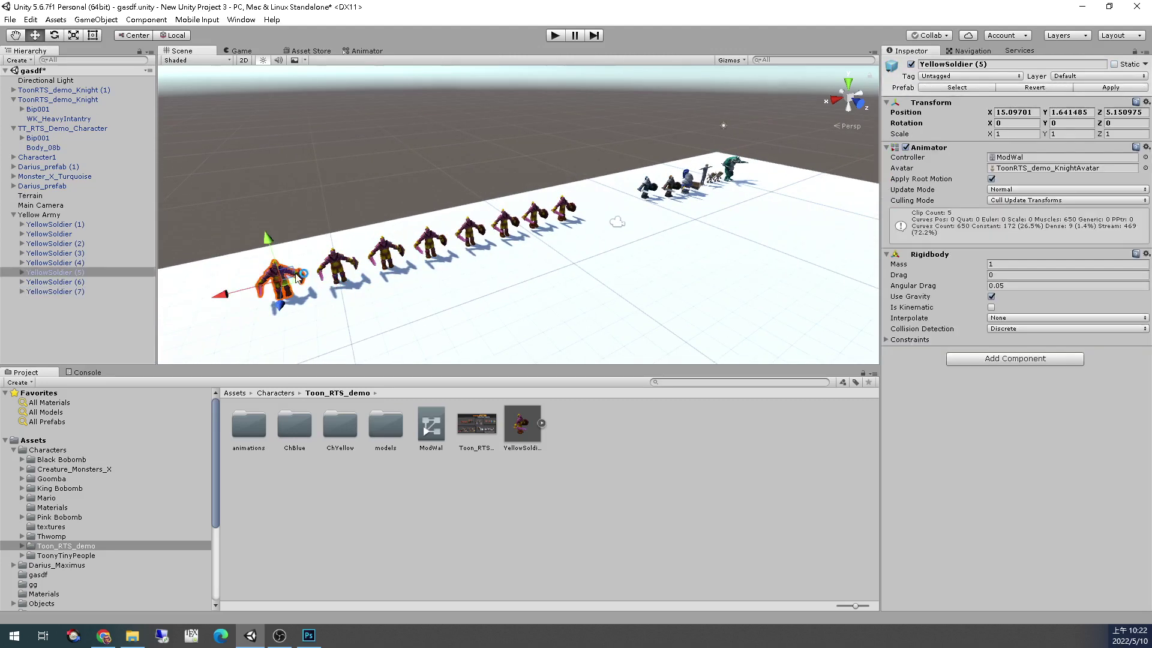
pyautogui.keyDown('shift'); pyautogui.click(343, 274); pyautogui.keyUp('shift')
pyautogui.moveTo(313, 292); pyautogui.dragTo(336, 305)
pyautogui.press('Delete')
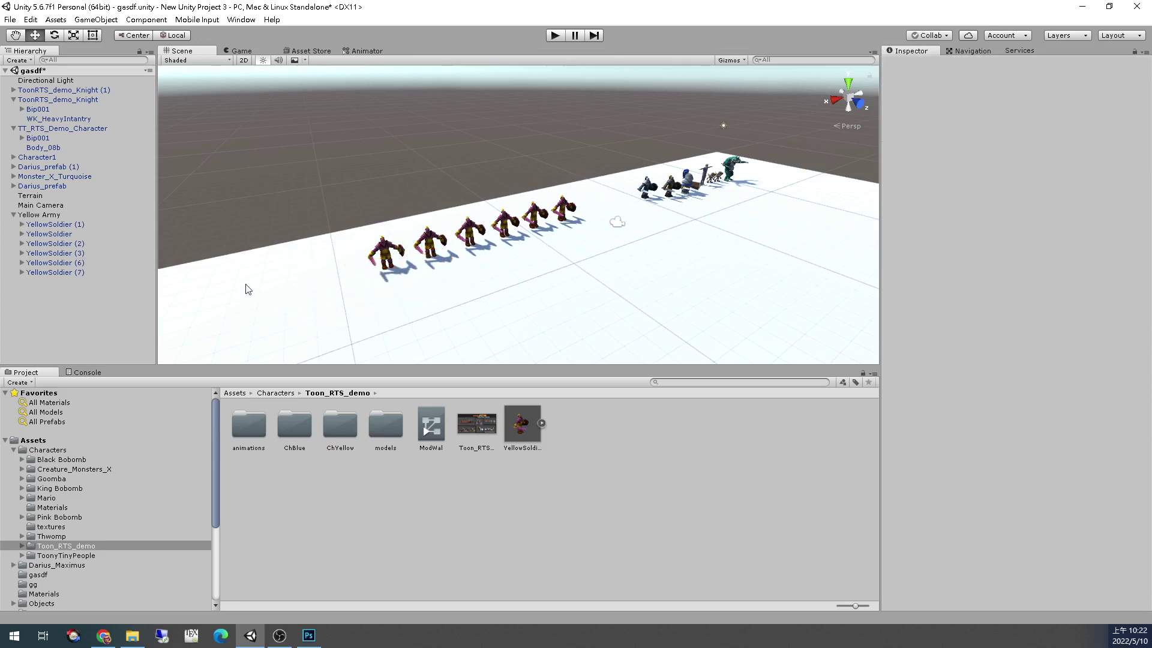
# Duplicate the row of six soldiers and move the copies forward along Z as a second row
pyautogui.click(85, 224)
pyautogui.keyDown('shift'); pyautogui.click(95, 271); pyautogui.keyUp('shift')
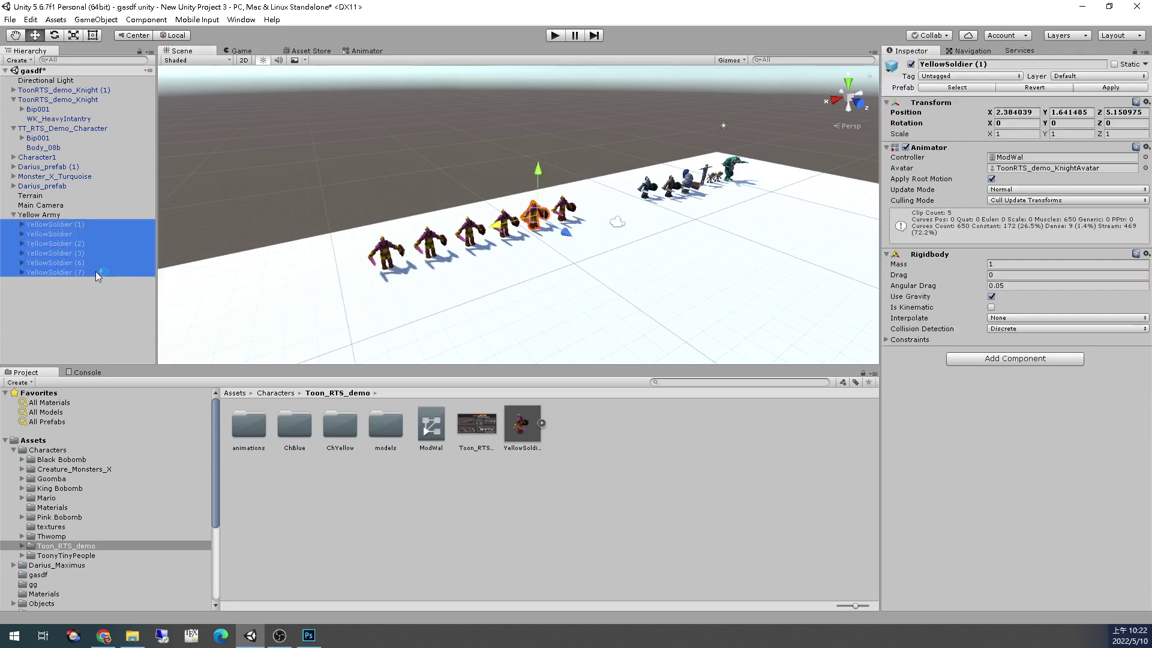
pyautogui.hotkey('ctrl', 'd')
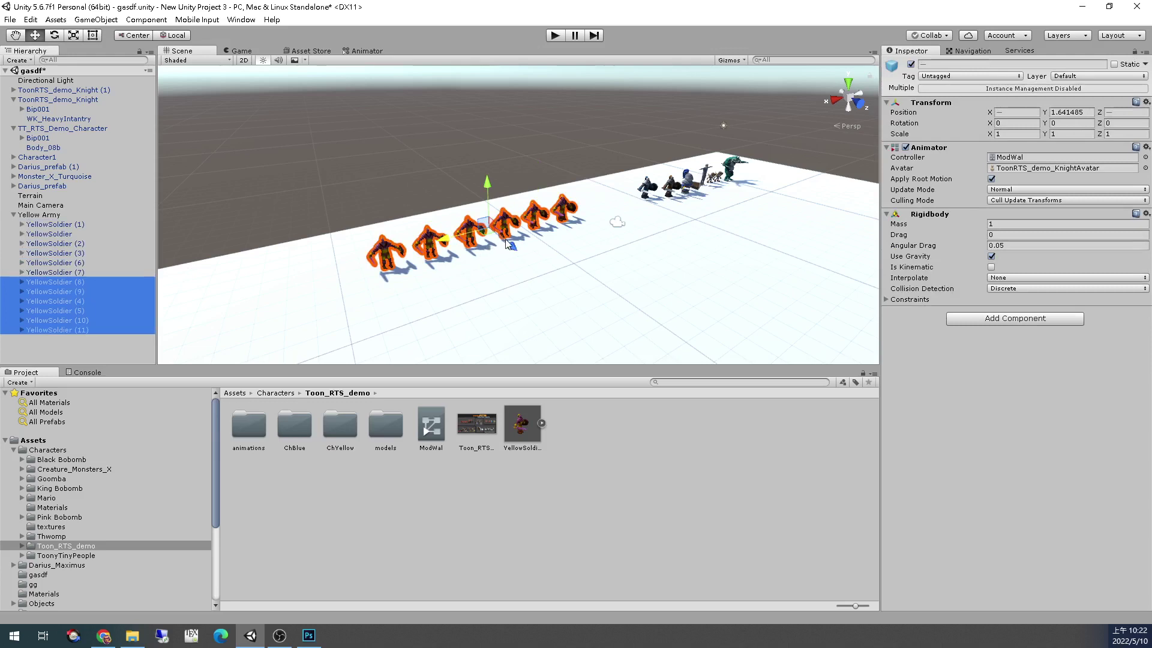
pyautogui.moveTo(508, 243); pyautogui.dragTo(525, 260)
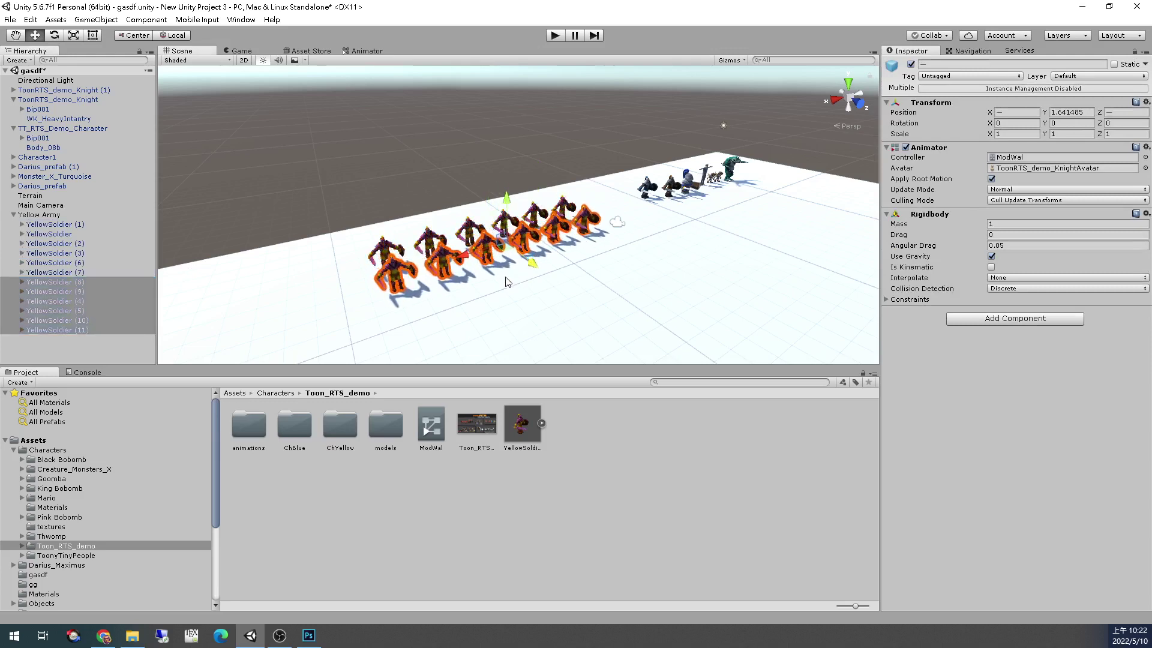
# Duplicate the front row twice, moving each set of copies forward along Z to form the third and fourth rows
pyautogui.hotkey('ctrl', 'd')
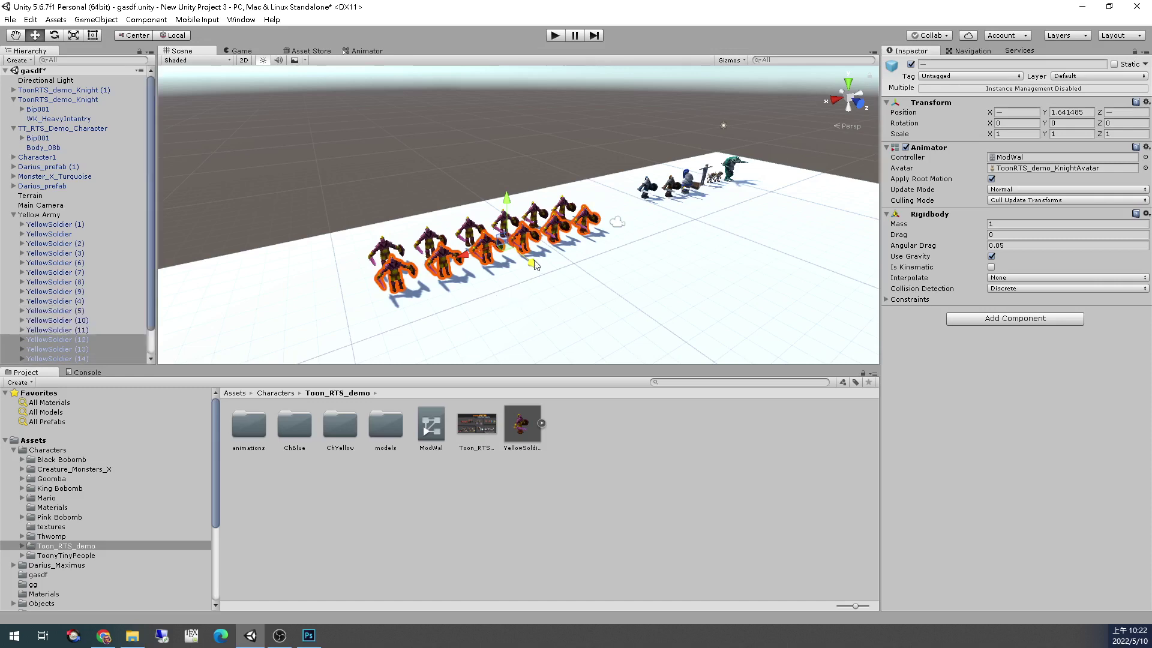
pyautogui.moveTo(530, 268); pyautogui.dragTo(551, 286)
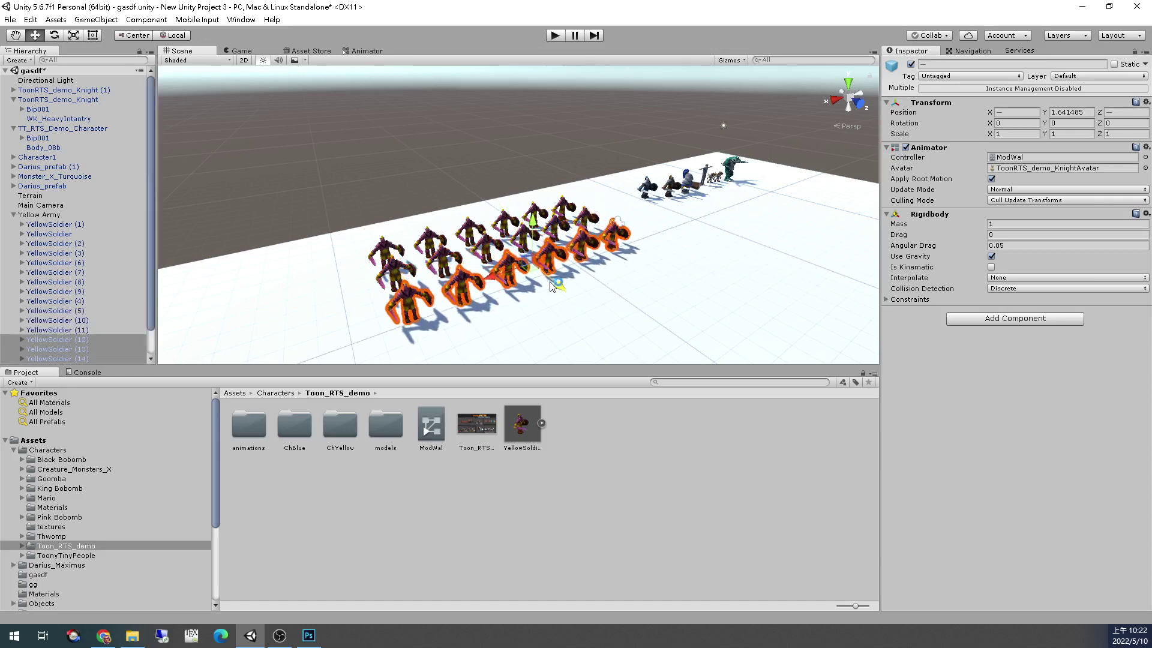
pyautogui.scroll(-2, 564, 305)
pyautogui.hotkey('ctrl', 'd')
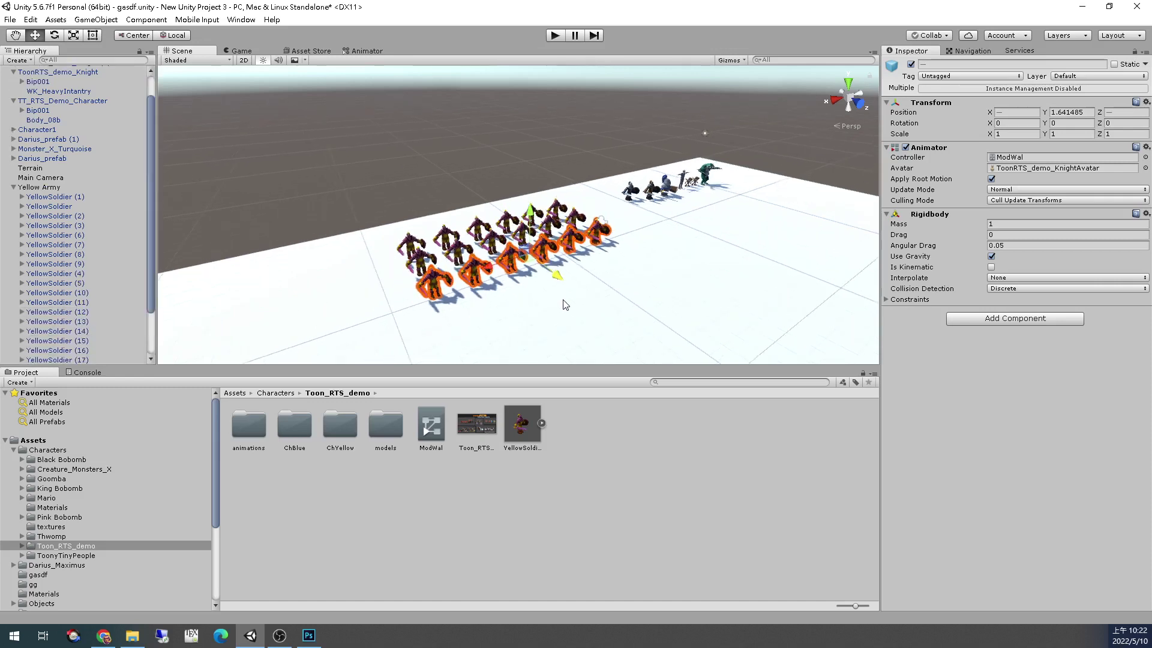
pyautogui.moveTo(557, 282); pyautogui.dragTo(581, 298)
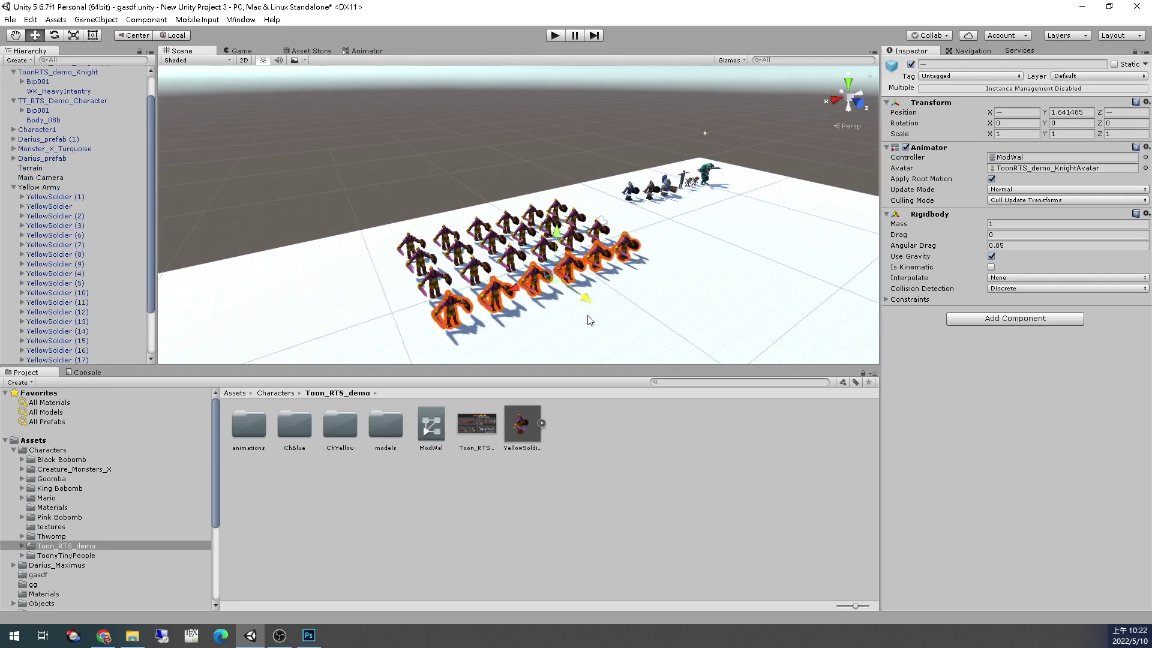
pyautogui.click(558, 325)
# Move the blue knight, ToonRTS_demo_Knight (1), in front of the yellow army to about X 32.5 and Z 14.75
pyautogui.moveTo(556, 326); pyautogui.dragTo(446, 251, button='middle')
pyautogui.scroll(4, 447, 251)
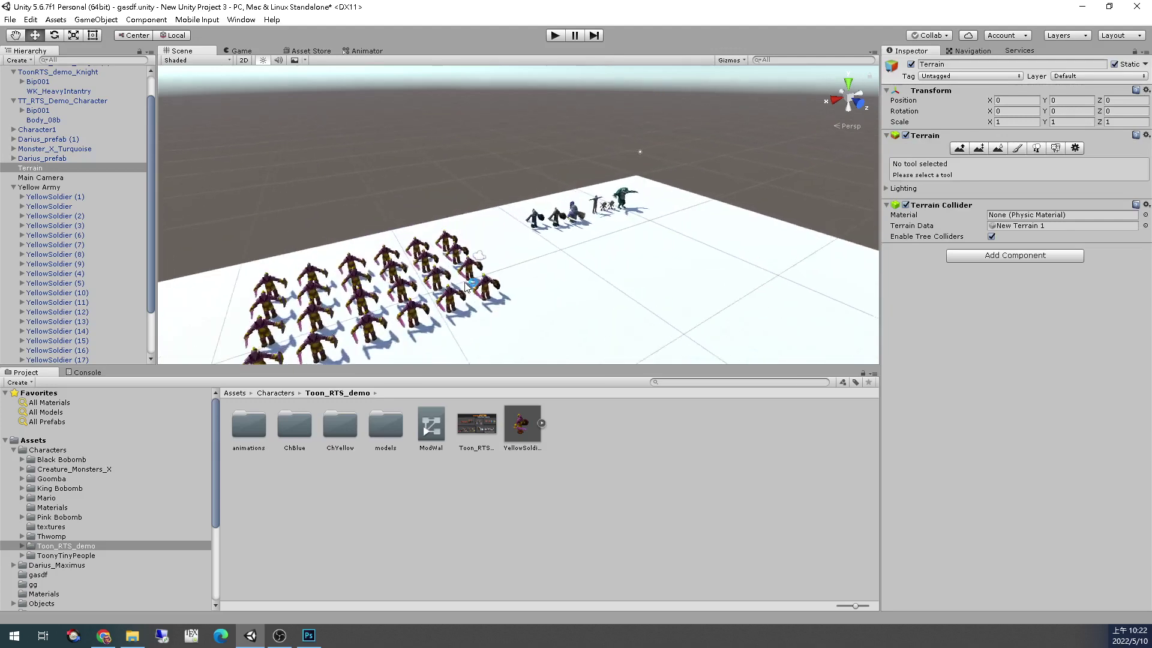
pyautogui.click(542, 229)
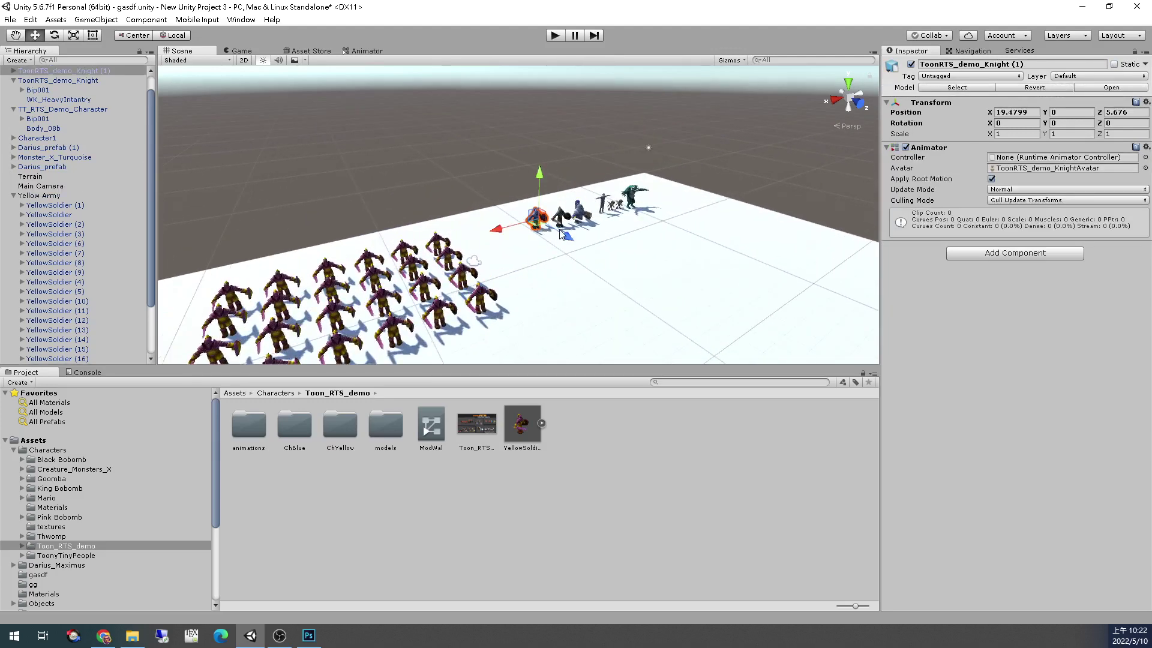
pyautogui.moveTo(558, 235); pyautogui.dragTo(451, 336)
pyautogui.moveTo(451, 336); pyautogui.dragTo(538, 233, button='middle')
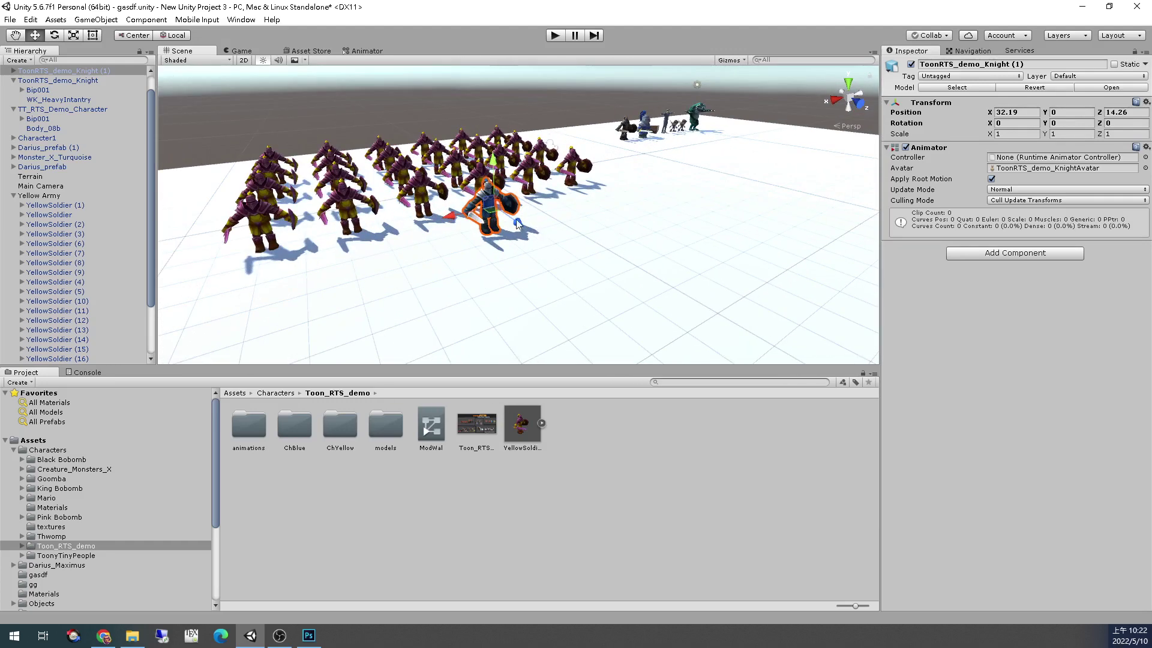
pyautogui.moveTo(517, 223); pyautogui.dragTo(457, 229)
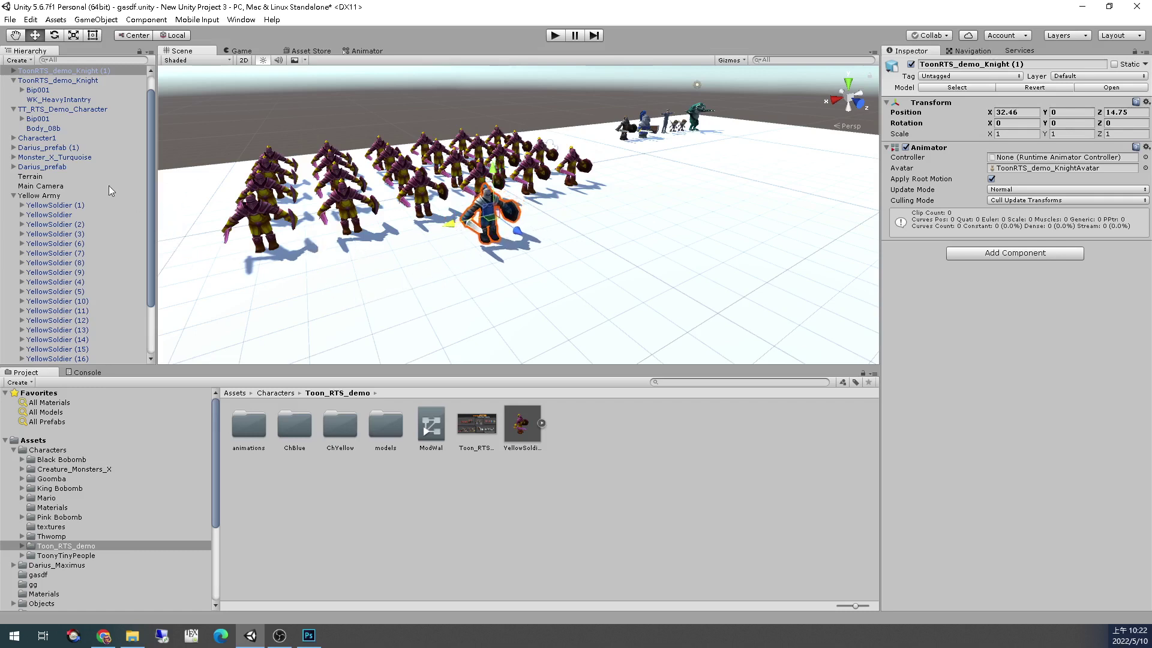
# Make the Main Camera a child of Yellow Army and move it in front of the blue knight, to about X 6 and Z 15.64
pyautogui.click(42, 186)
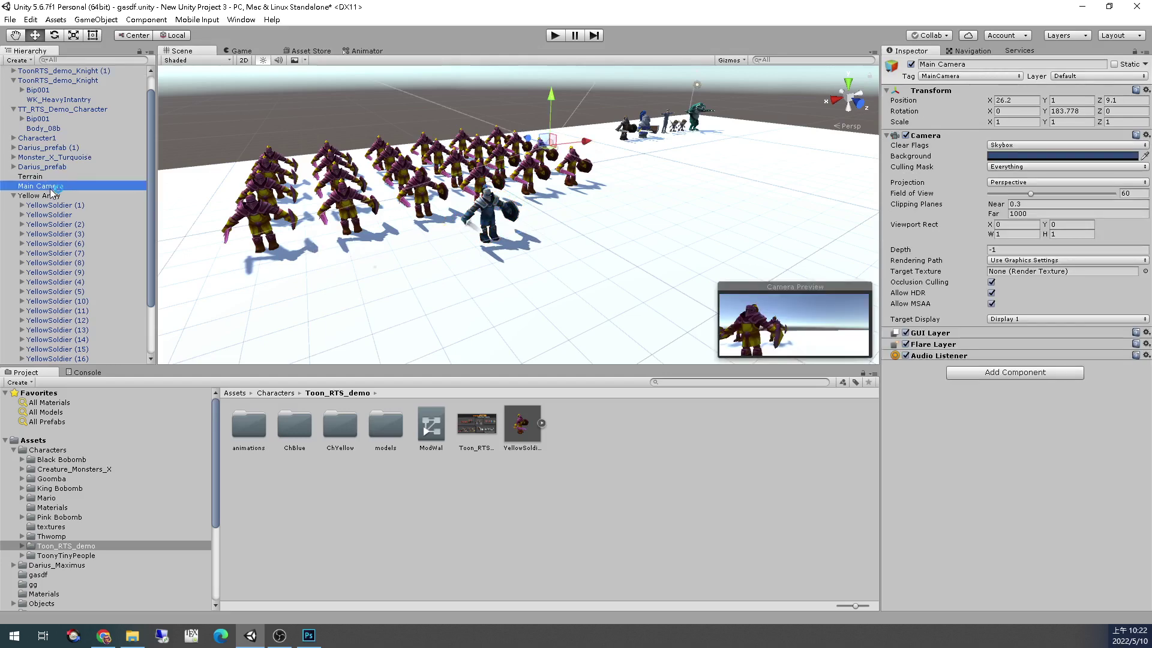
pyautogui.moveTo(53, 191); pyautogui.dragTo(59, 197)
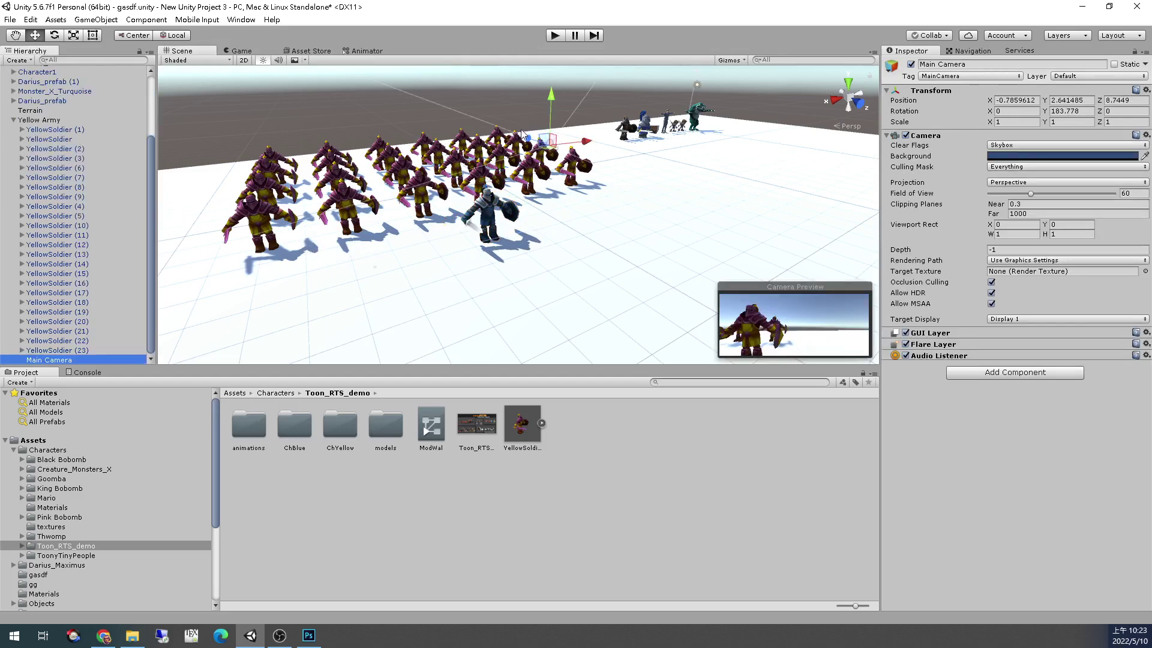
pyautogui.moveTo(549, 141); pyautogui.dragTo(570, 234)
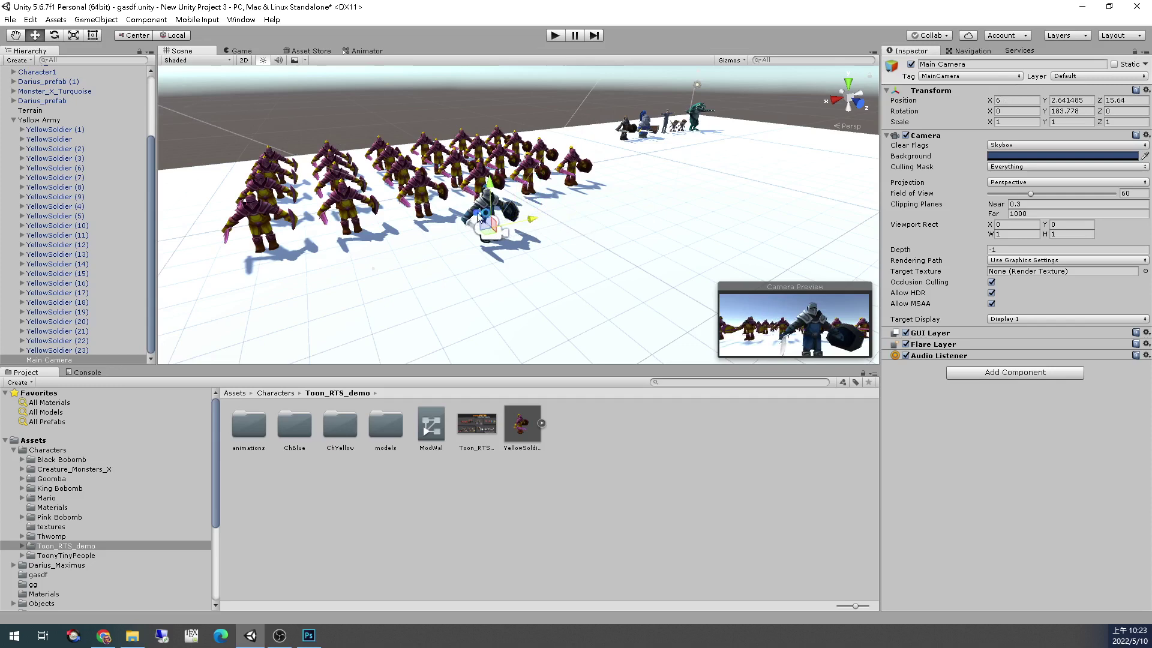
# Move the Main Camera back and up from the knight to X 6.15, Y 3.54, Z 17.98 and test the scene in play mode
pyautogui.moveTo(478, 217); pyautogui.dragTo(546, 204)
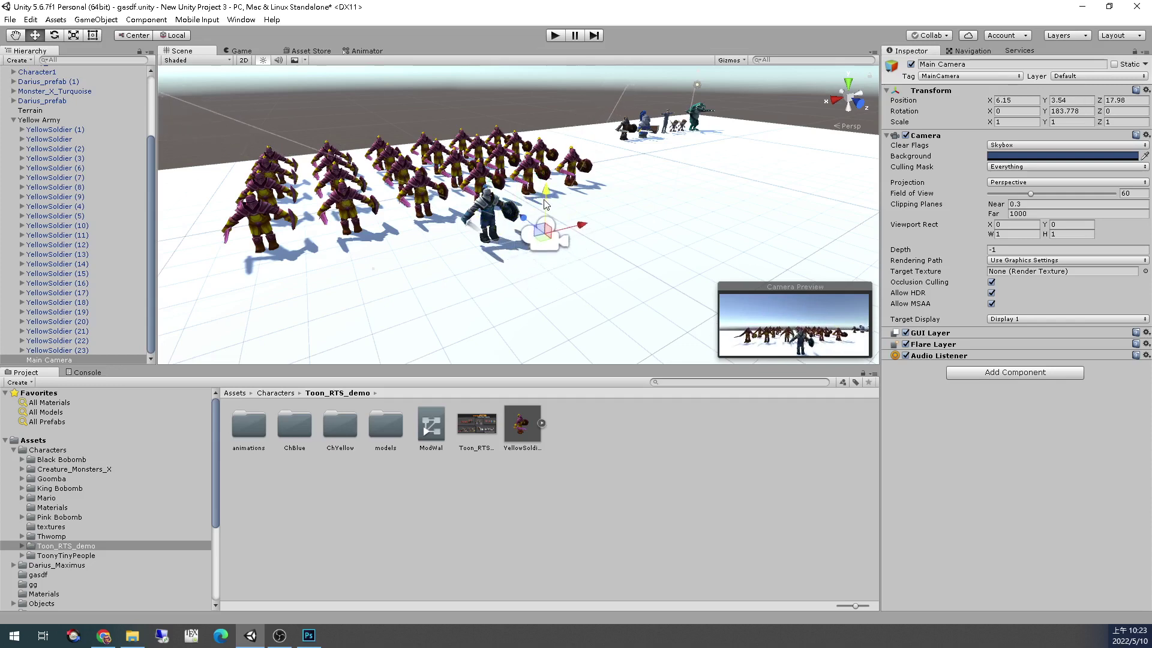
pyautogui.hotkey('ctrl', 'p')
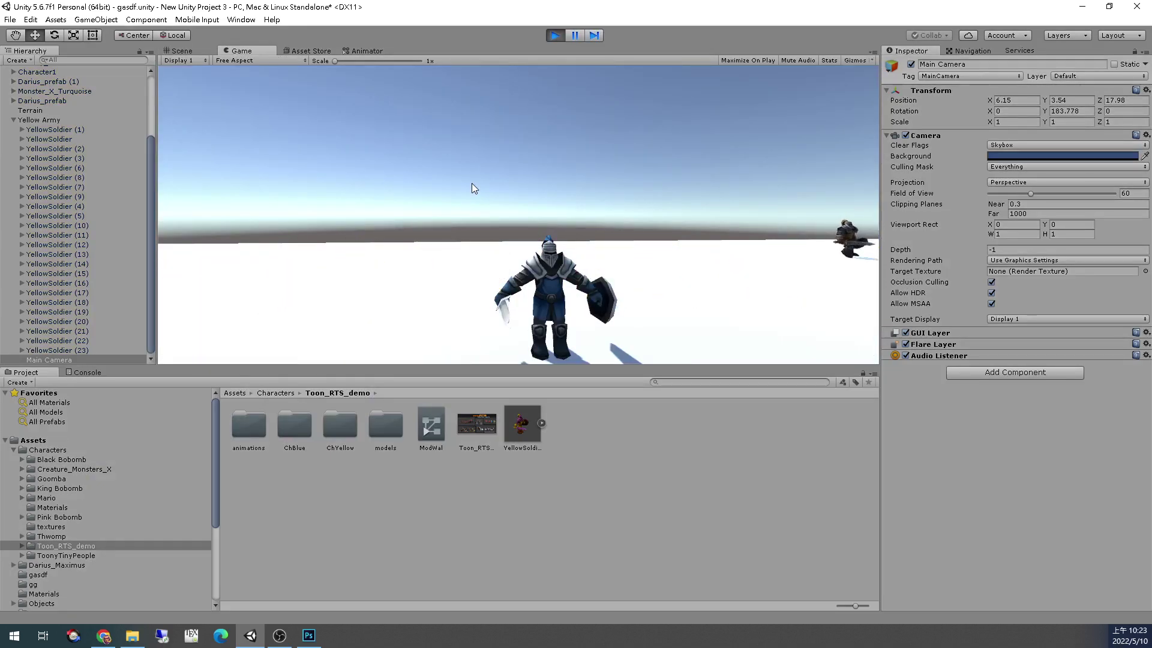
pyautogui.hotkey('ctrl', 'p')
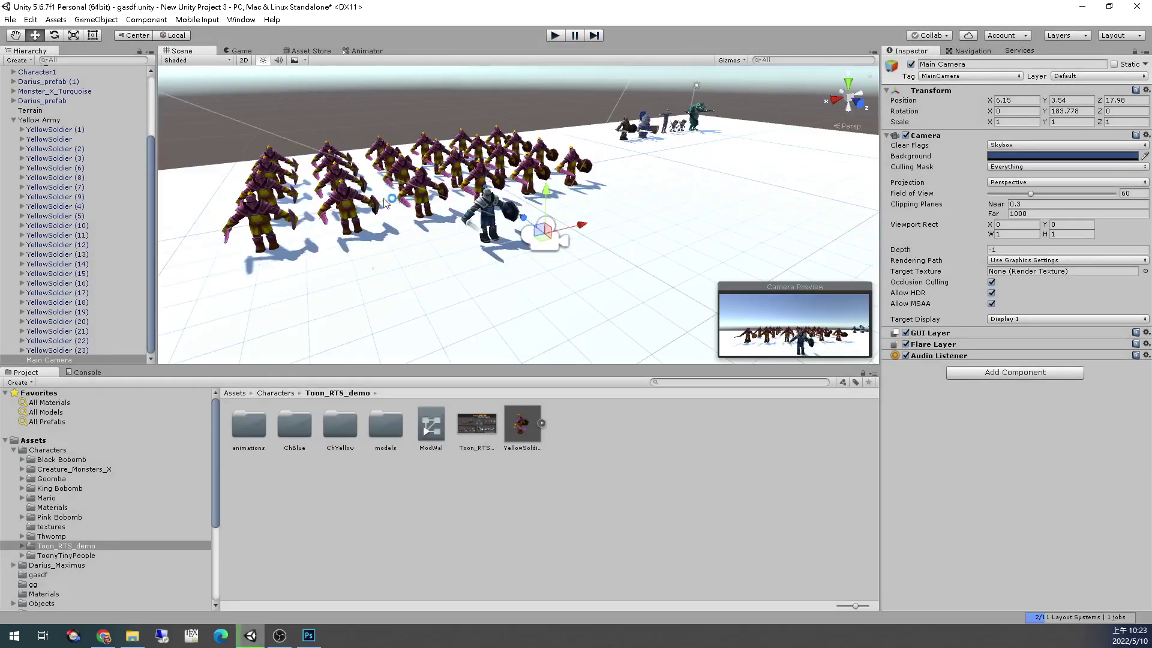
# Lower the Terrain to Position Y -1 and run the scene briefly to test the soldiers
pyautogui.click(58, 131)
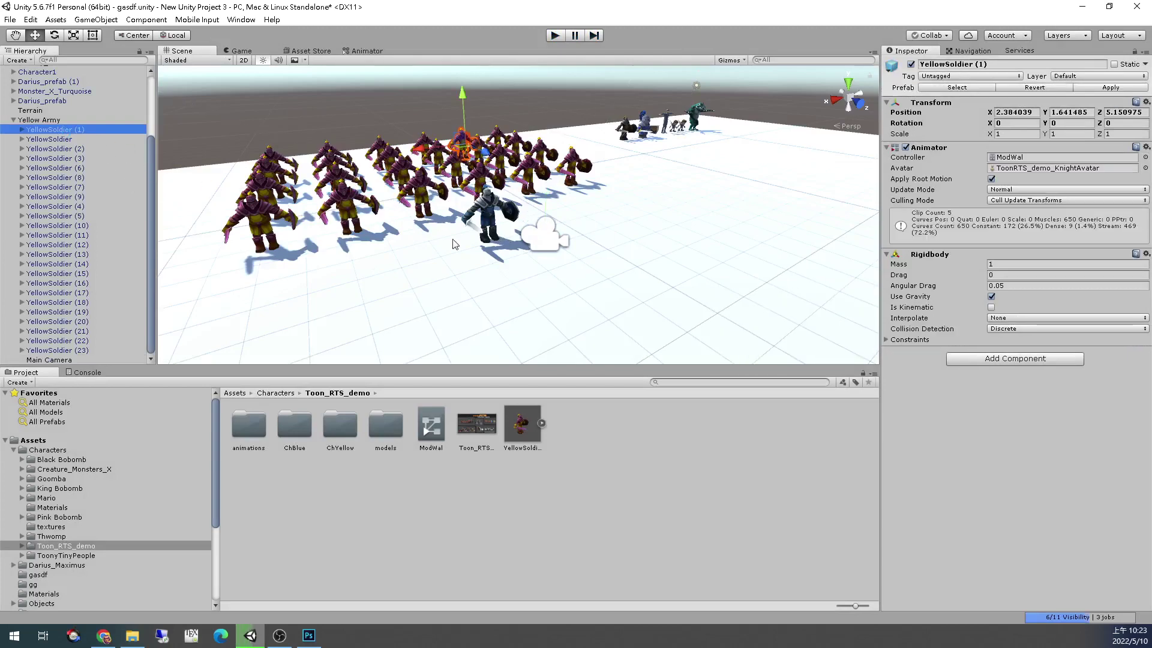
pyautogui.click(437, 276)
pyautogui.moveTo(639, 320); pyautogui.dragTo(622, 294, button='middle')
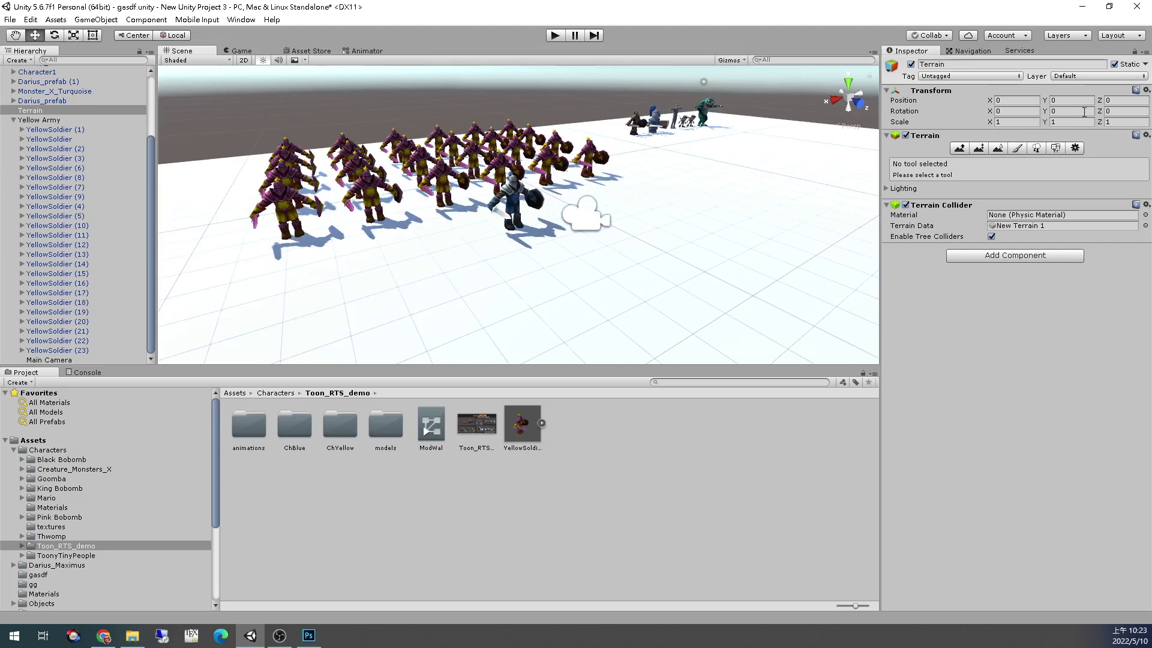
pyautogui.click(1068, 102)
pyautogui.write('-1')
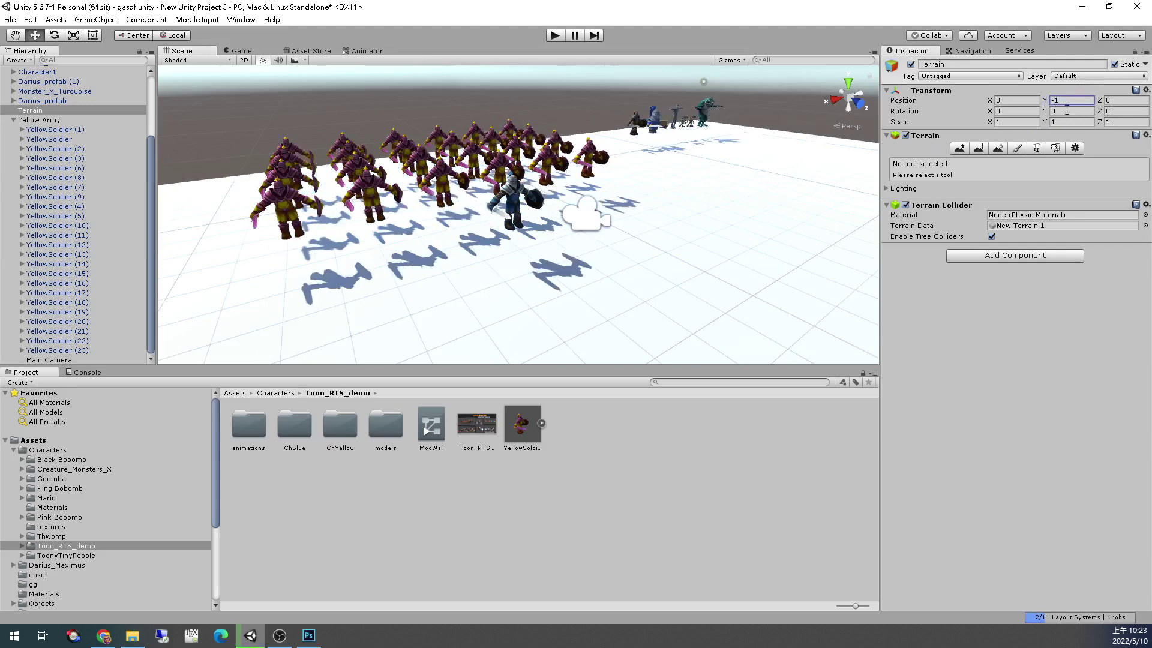
pyautogui.hotkey('ctrl', 'p')
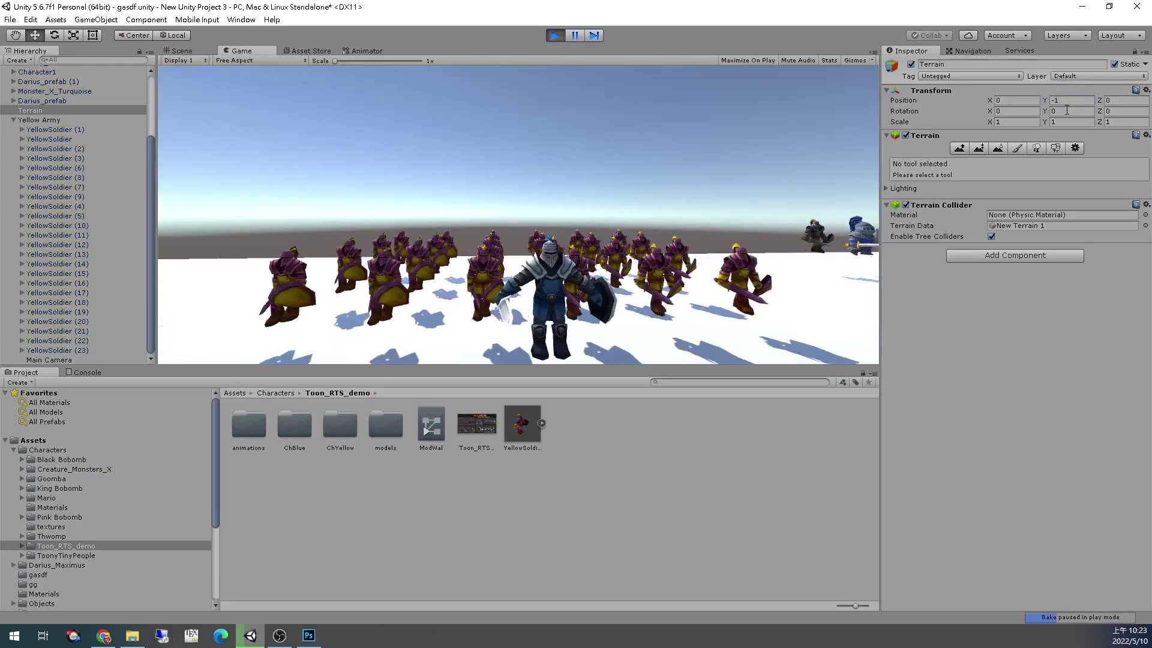
pyautogui.hotkey('ctrl', 'p')
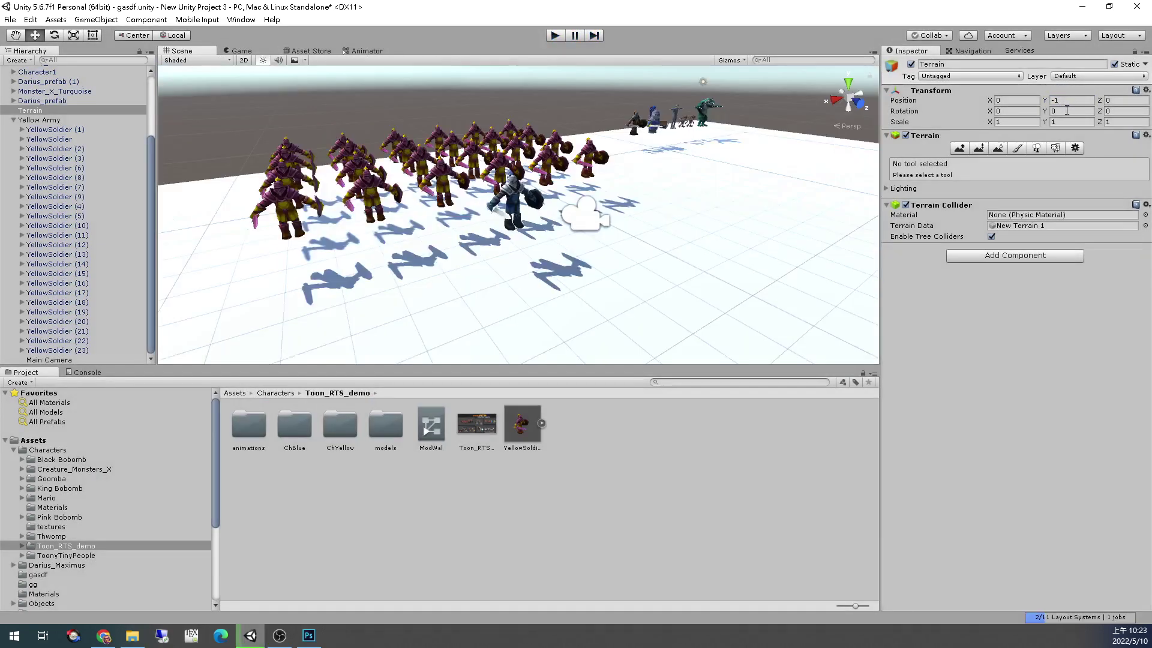
# Turn off Use Gravity in the YellowSoldier prefab's Rigidbody and test the scene in play mode
pyautogui.click(87, 130)
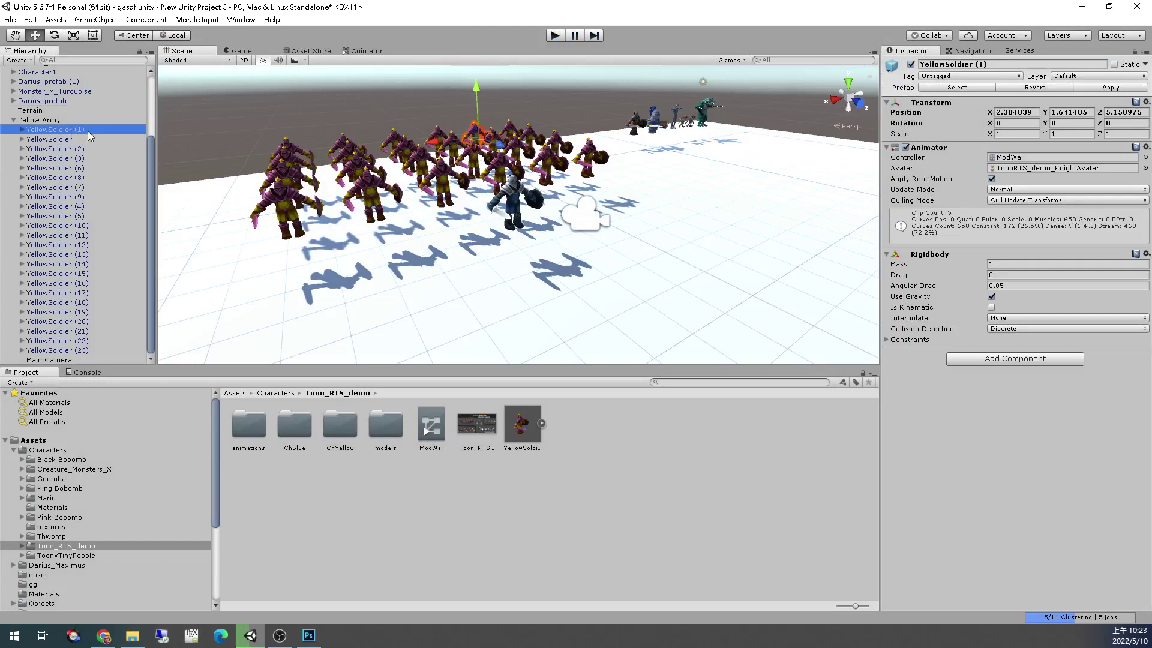
pyautogui.click(678, 283)
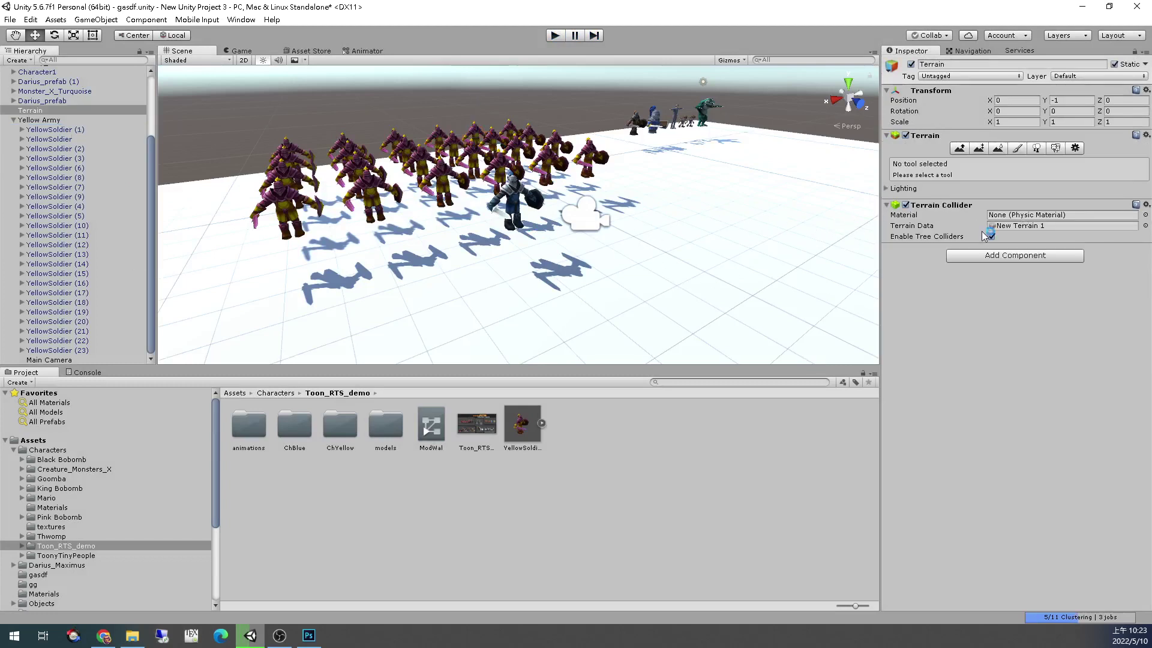
pyautogui.click(287, 210)
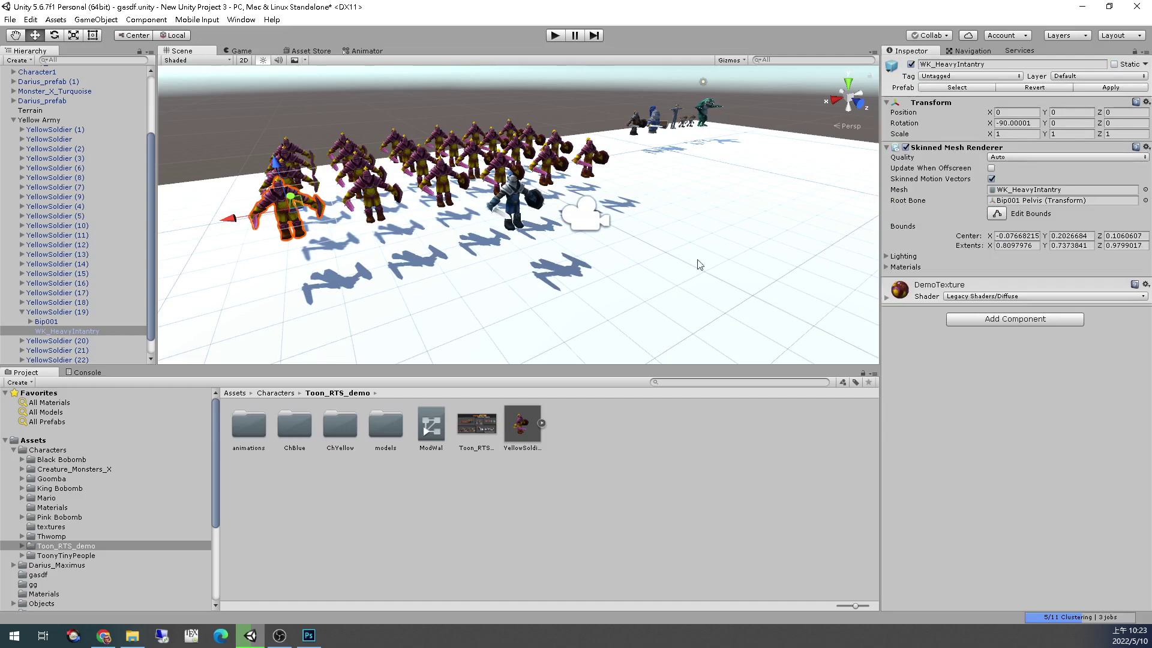
pyautogui.click(522, 426)
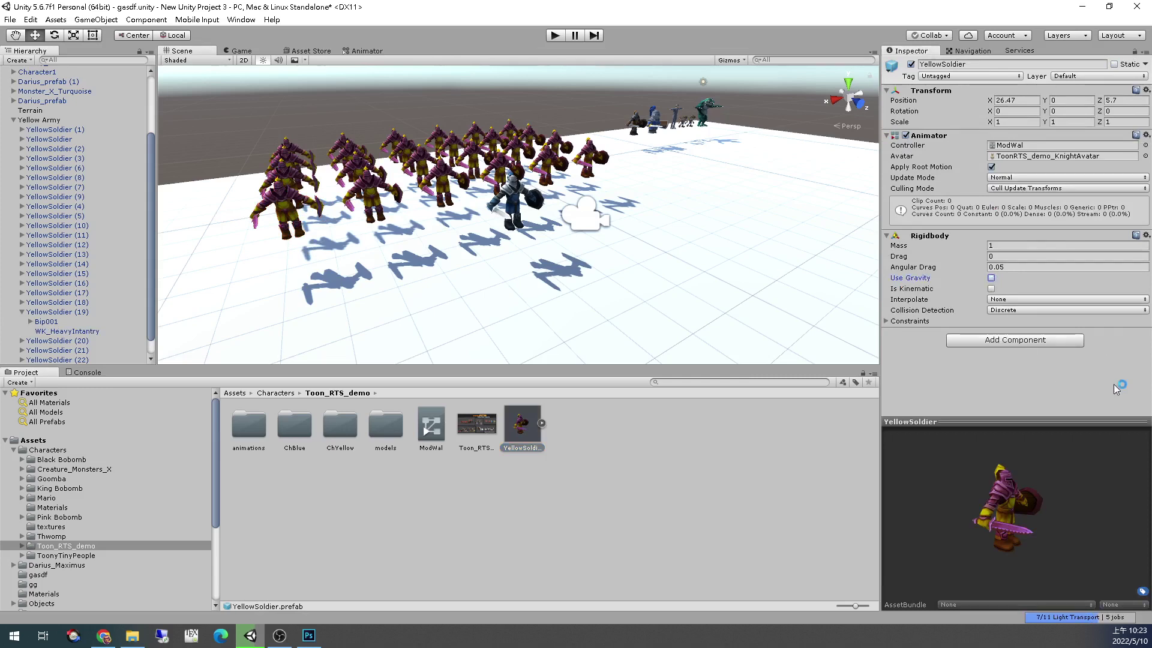
pyautogui.click(506, 288)
pyautogui.hotkey('ctrl', 'p')
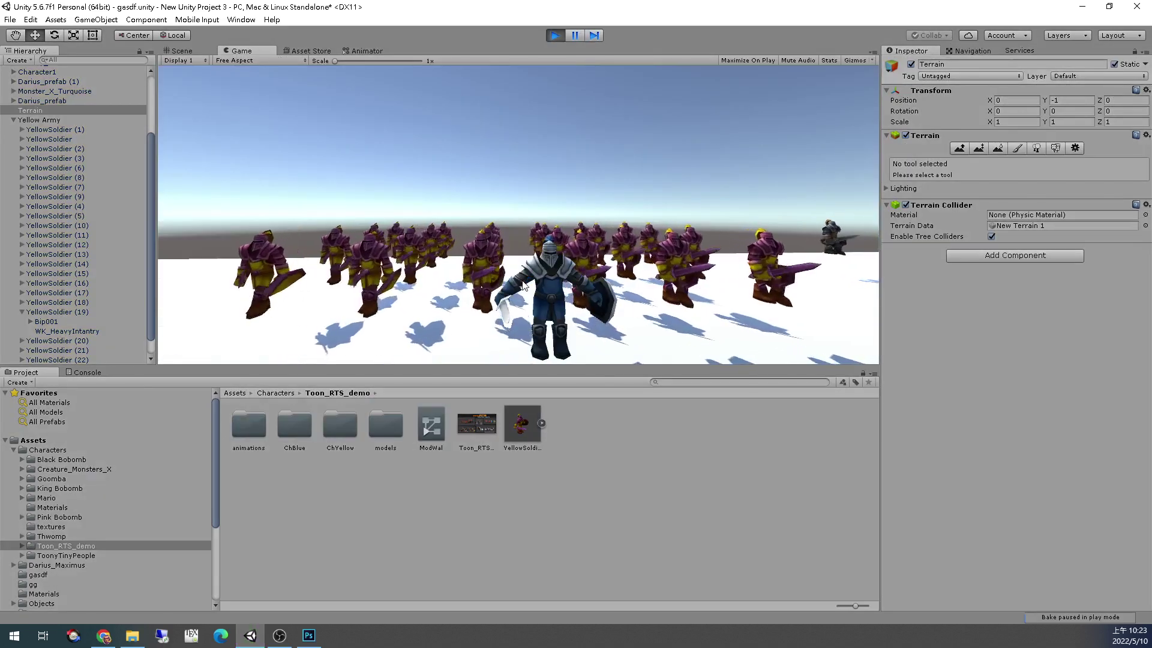
pyautogui.hotkey('ctrl', 'p')
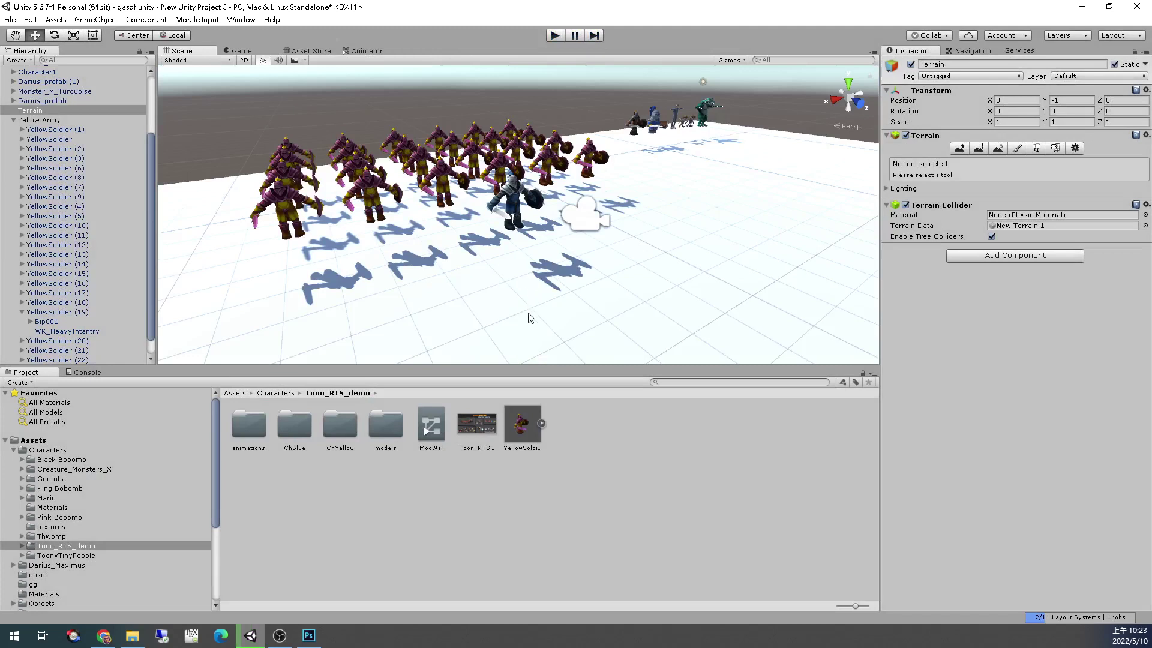
# Return the Terrain to Position Y 0
pyautogui.click(40, 120)
pyautogui.click(774, 180)
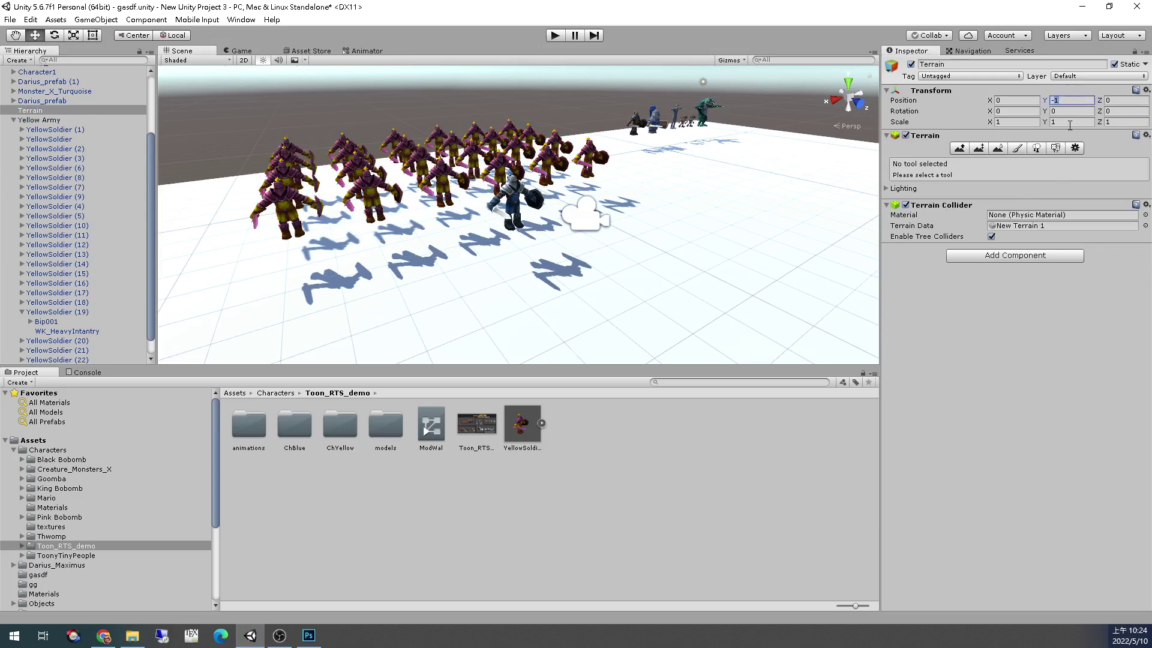
pyautogui.press('BackSpace')
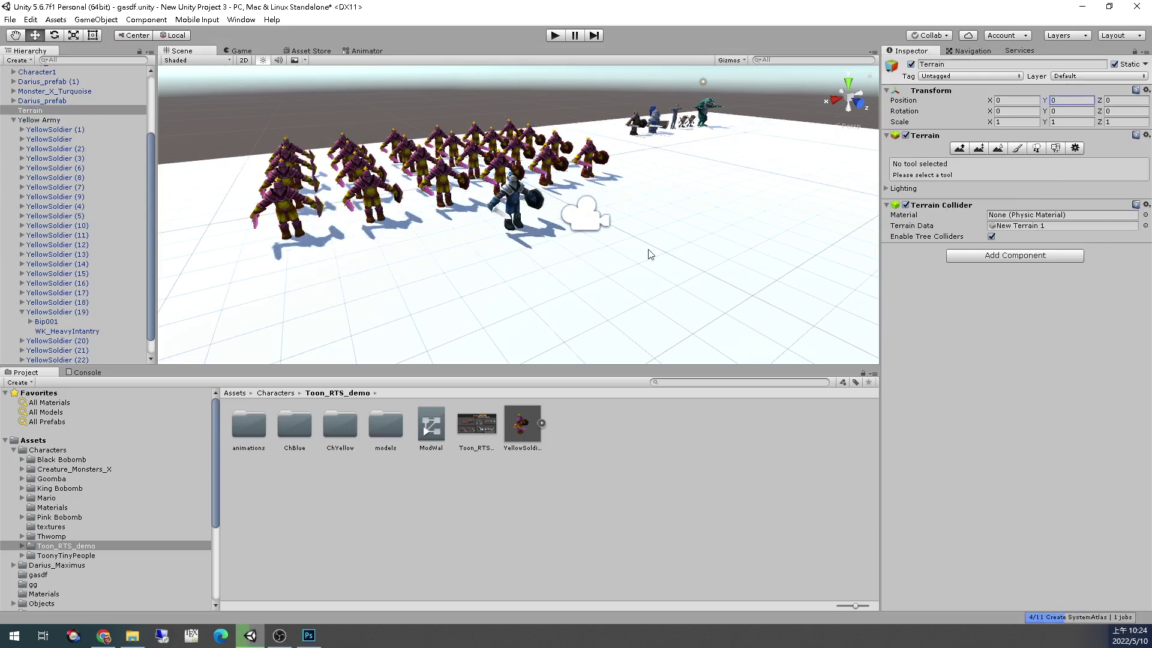
# Place a trial YellowSoldier prefab instance in front of the knight, check its Rigidbody gravity setting, and delete the instance
pyautogui.click(387, 201)
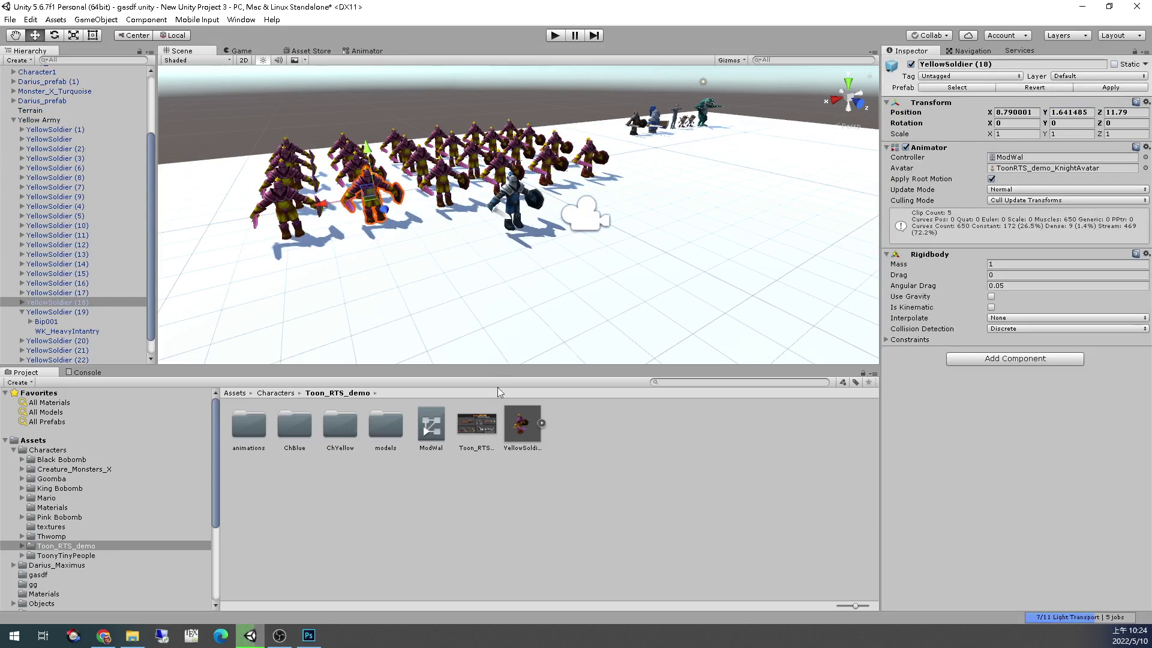
pyautogui.click(521, 426)
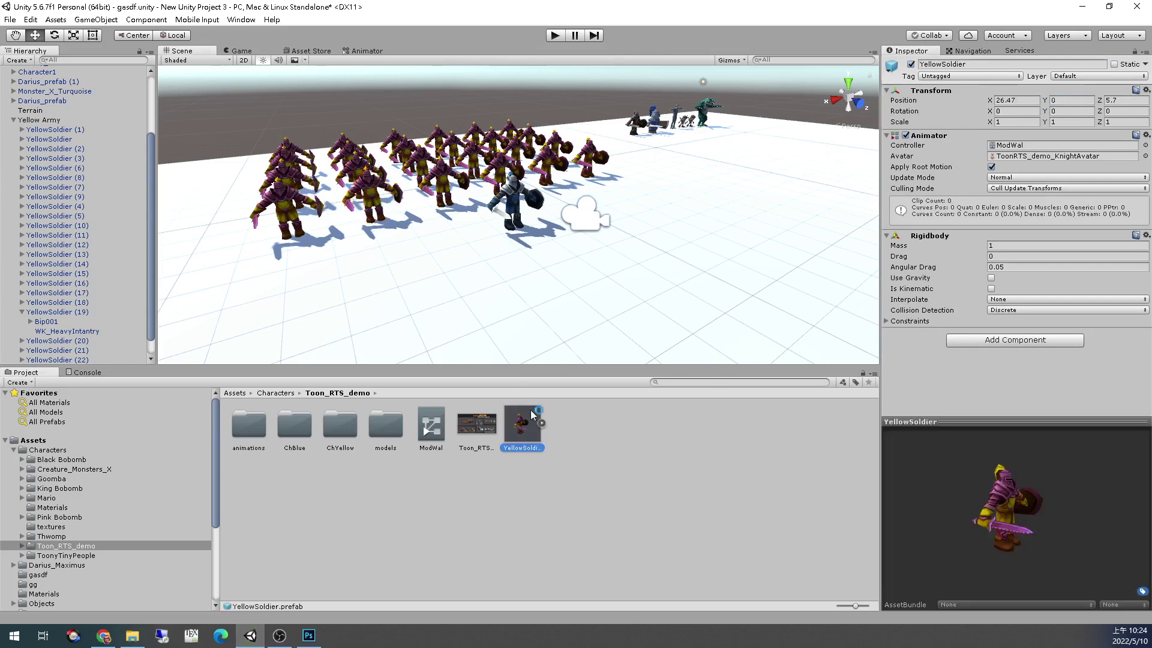
pyautogui.moveTo(524, 374); pyautogui.dragTo(480, 289)
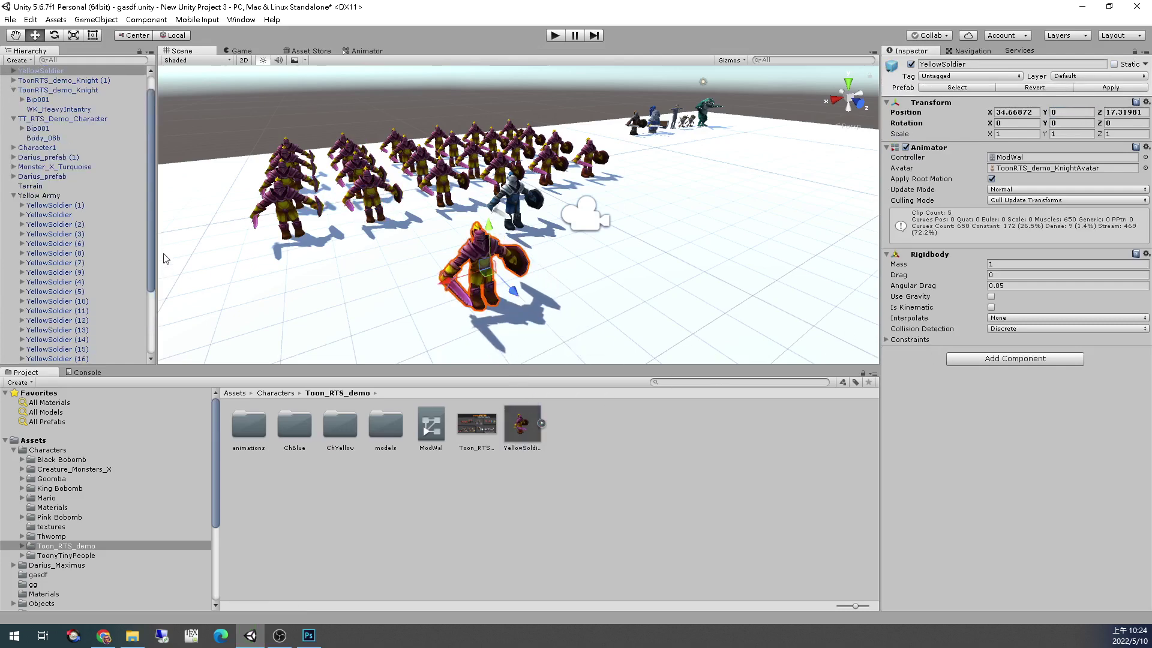
pyautogui.scroll(-5, 151, 258)
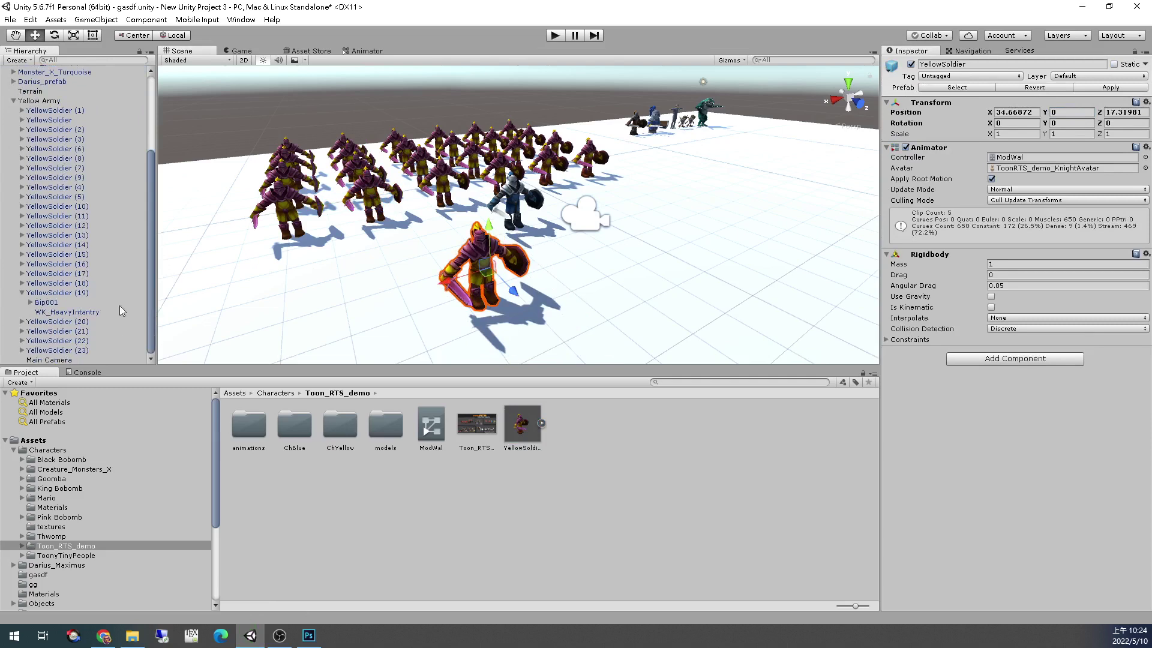
pyautogui.scroll(6, 121, 254)
pyautogui.scroll(1, 54, 112)
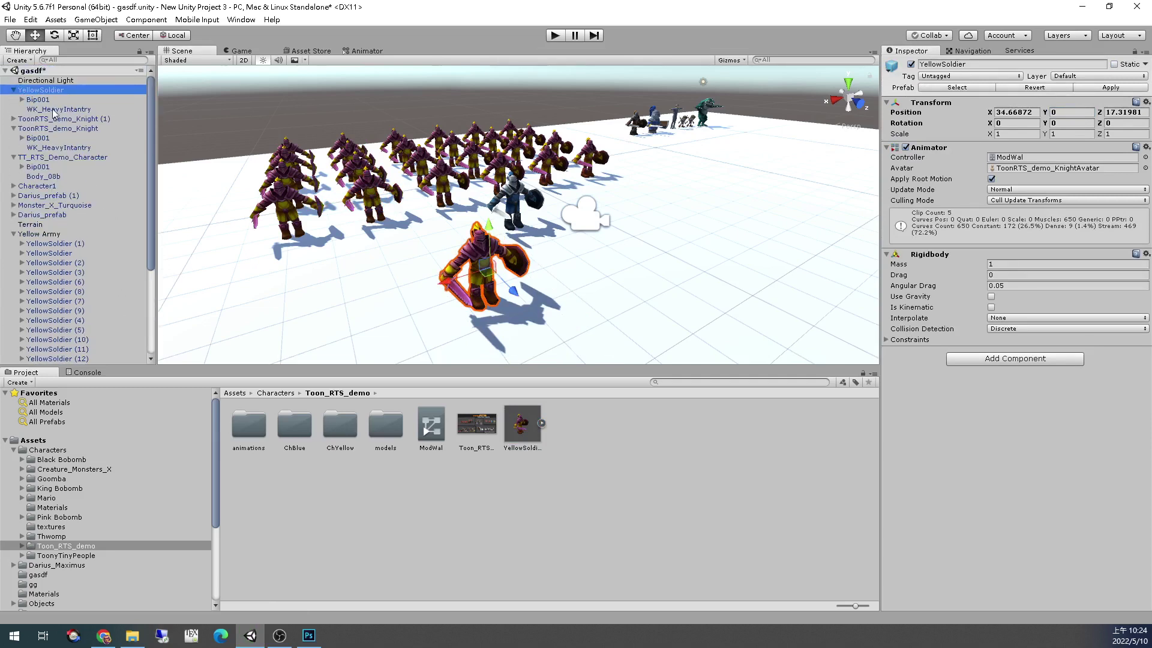
pyautogui.click(991, 296)
pyautogui.press('Delete')
# Run the scene briefly to check the yellow soldiers' walking animation on the terrain
pyautogui.moveTo(532, 247); pyautogui.dragTo(568, 238, button='middle')
pyautogui.hotkey('ctrl', 'p')
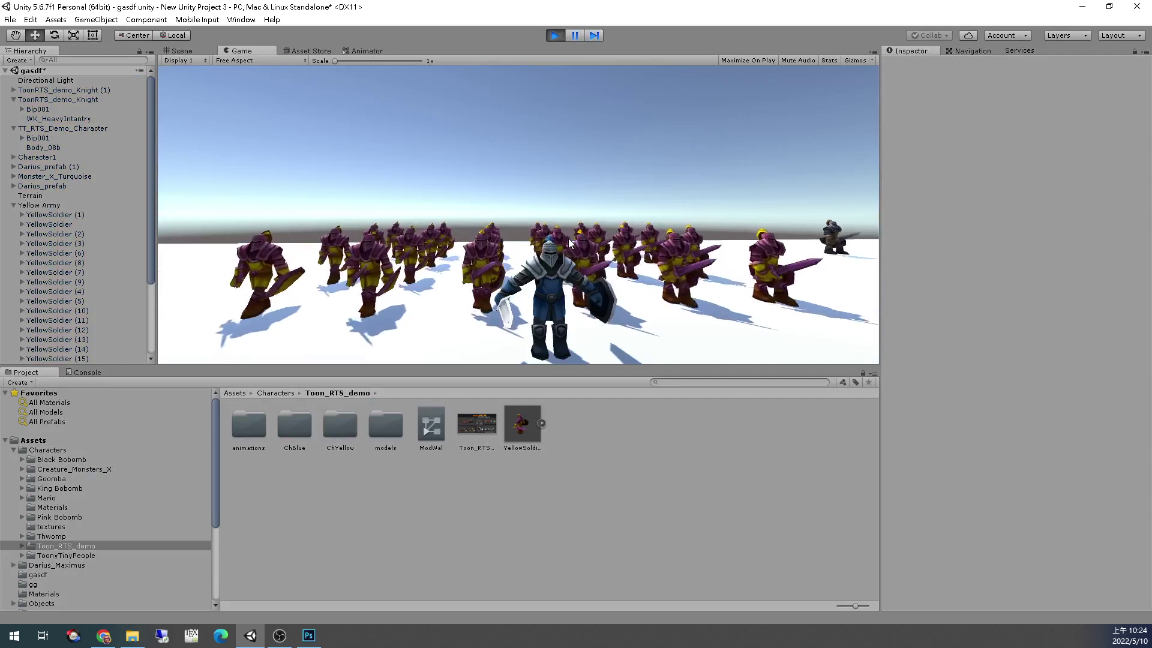
pyautogui.hotkey('ctrl', 'p')
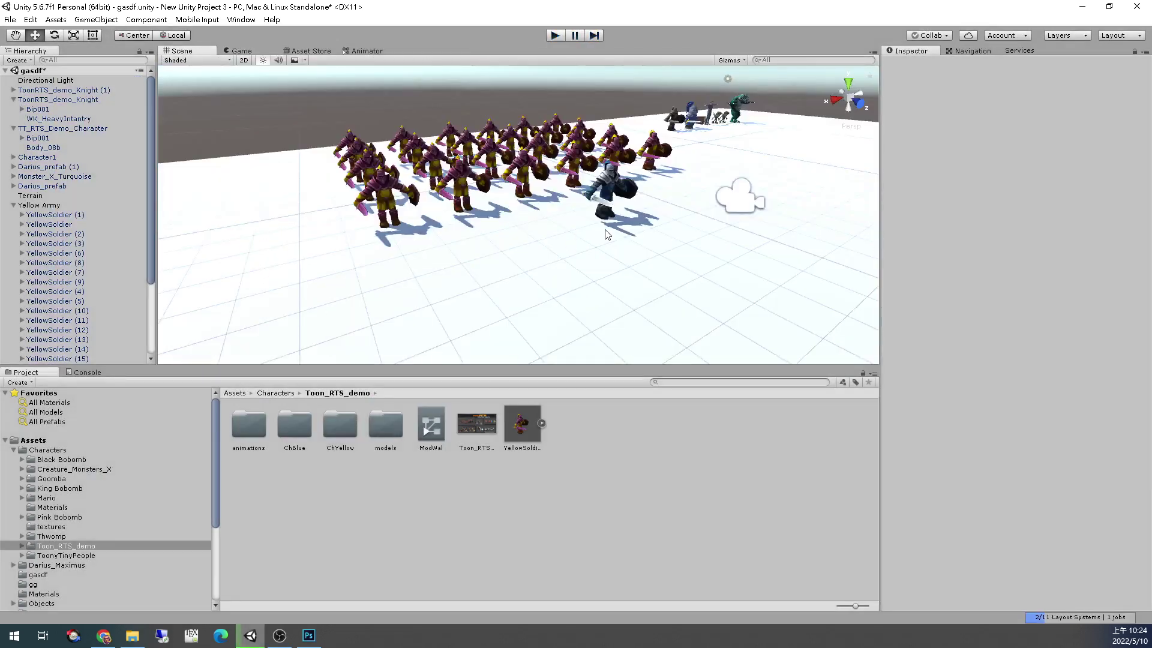
# Assign the ModWal animator controller to ToonRTS_demo_Knight (1) and test its walk in play mode
pyautogui.click(613, 187)
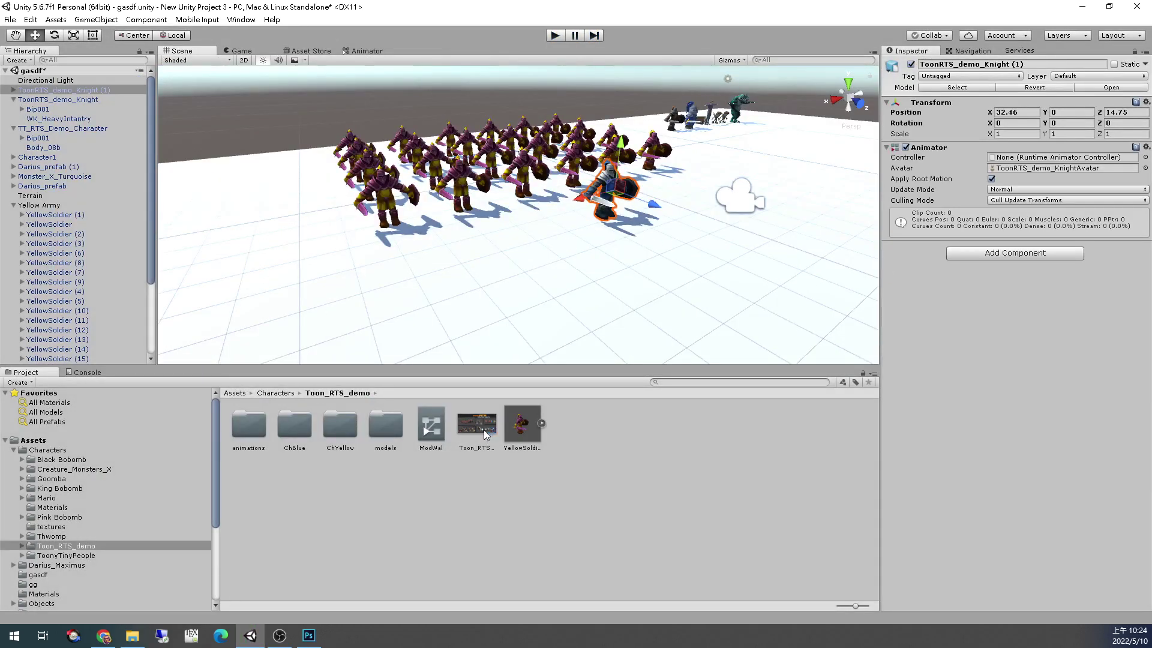
pyautogui.moveTo(730, 357); pyautogui.dragTo(1041, 155)
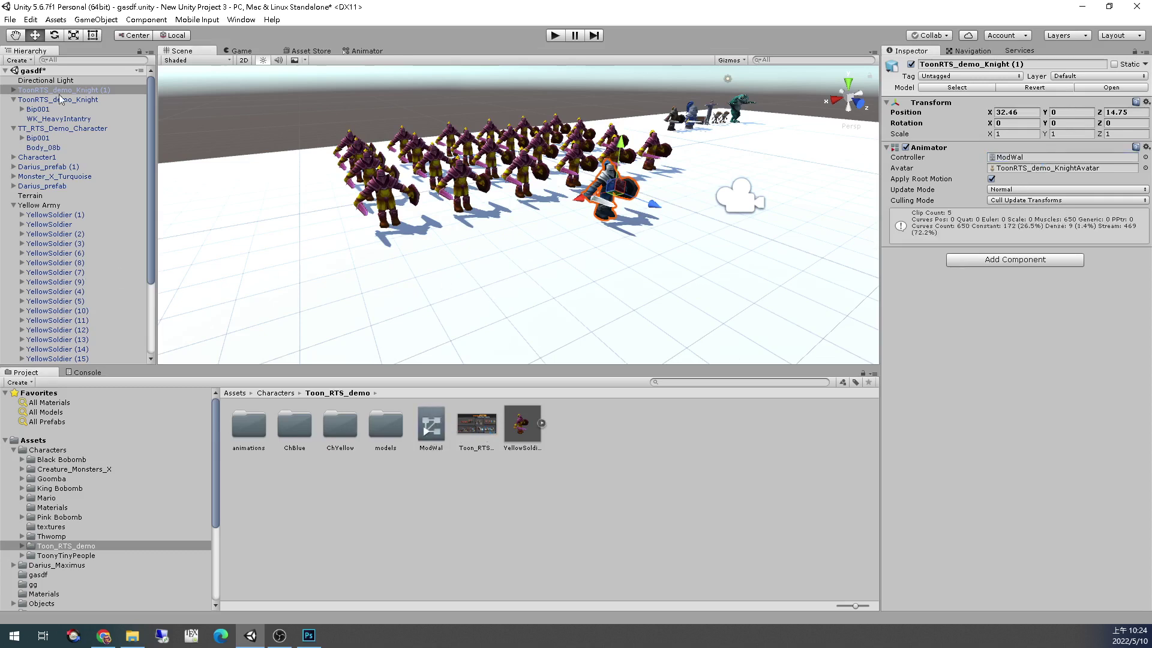
pyautogui.scroll(-3, 65, 217)
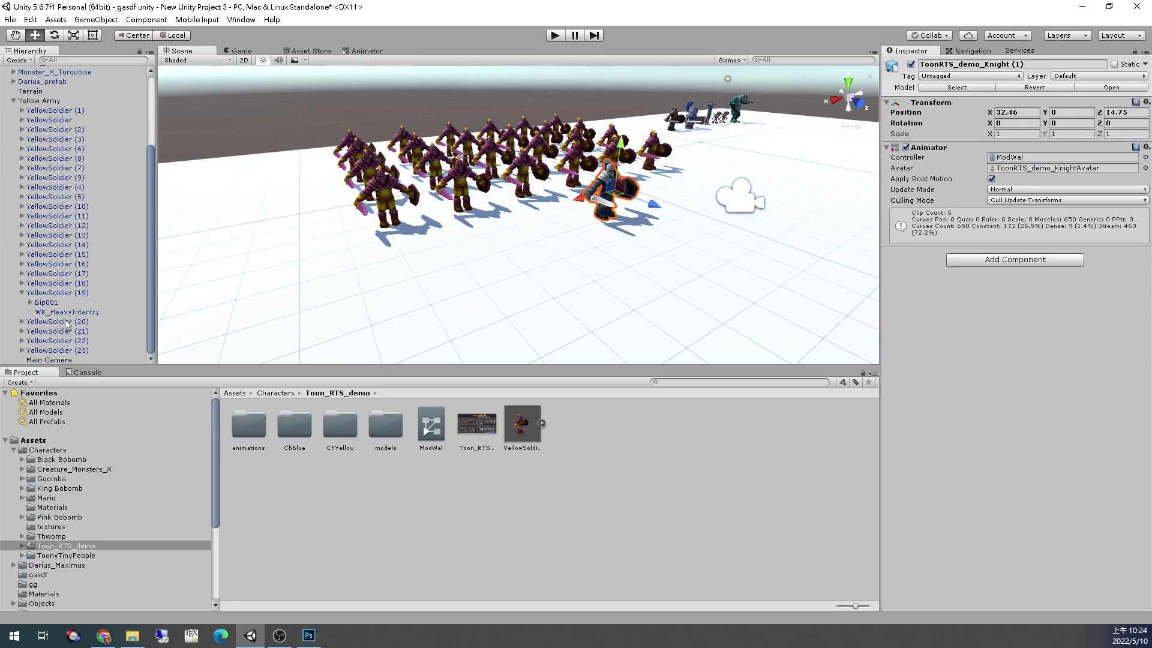
pyautogui.moveTo(58, 361); pyautogui.dragTo(146, 157)
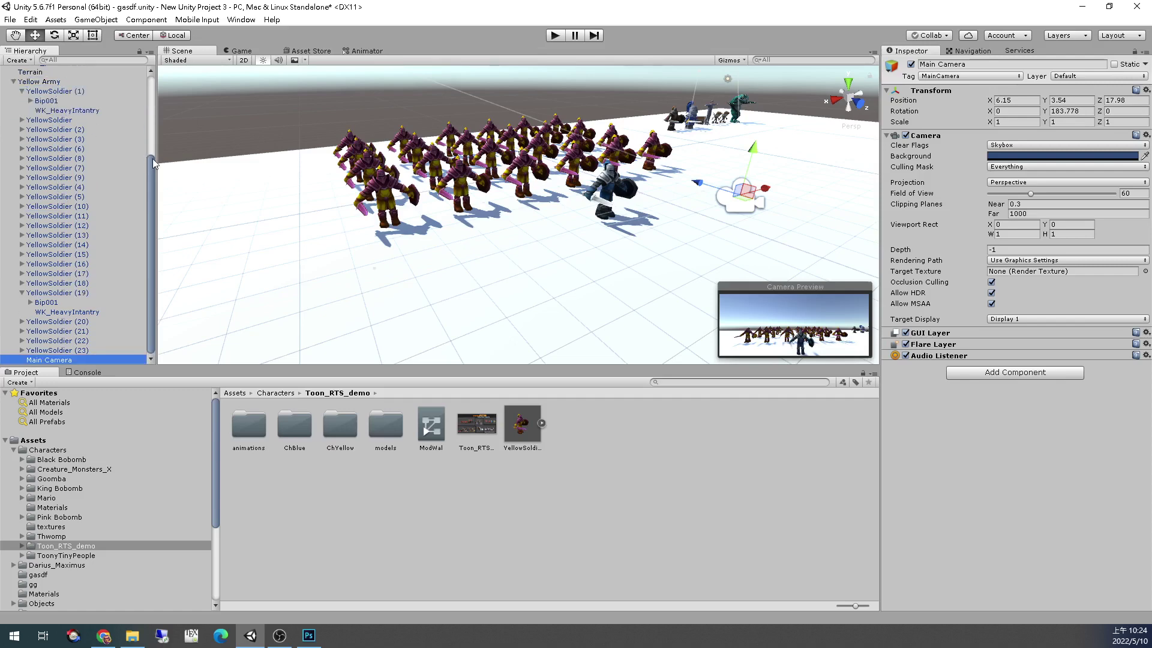
pyautogui.hotkey('ctrl', 'p')
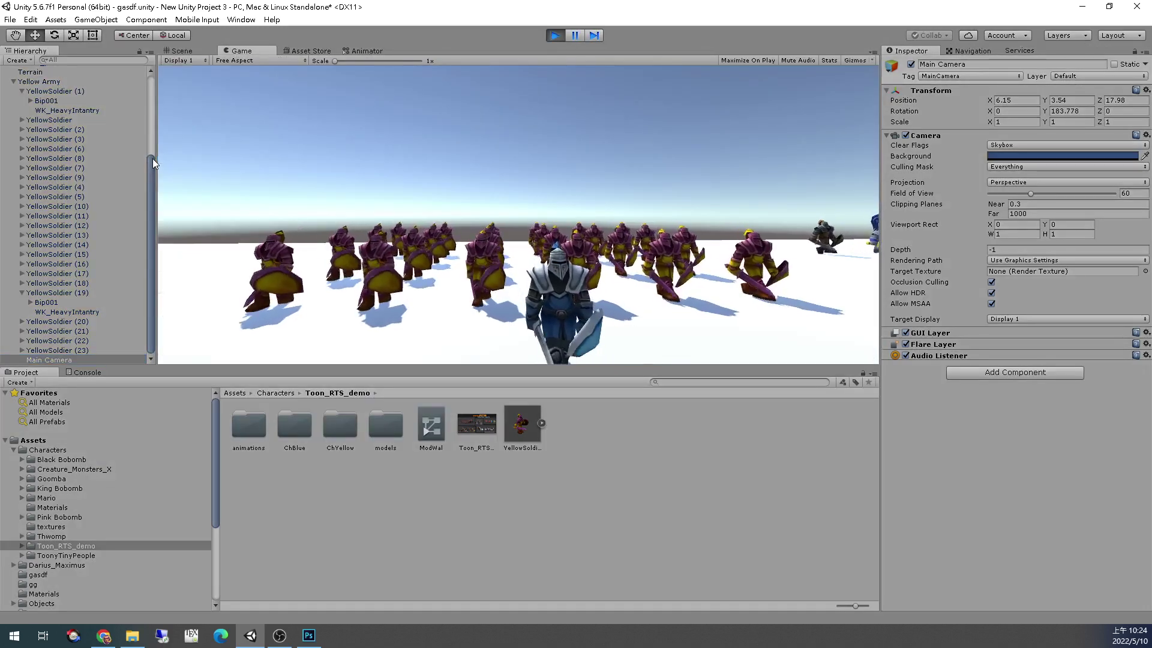
pyautogui.hotkey('ctrl', 'p')
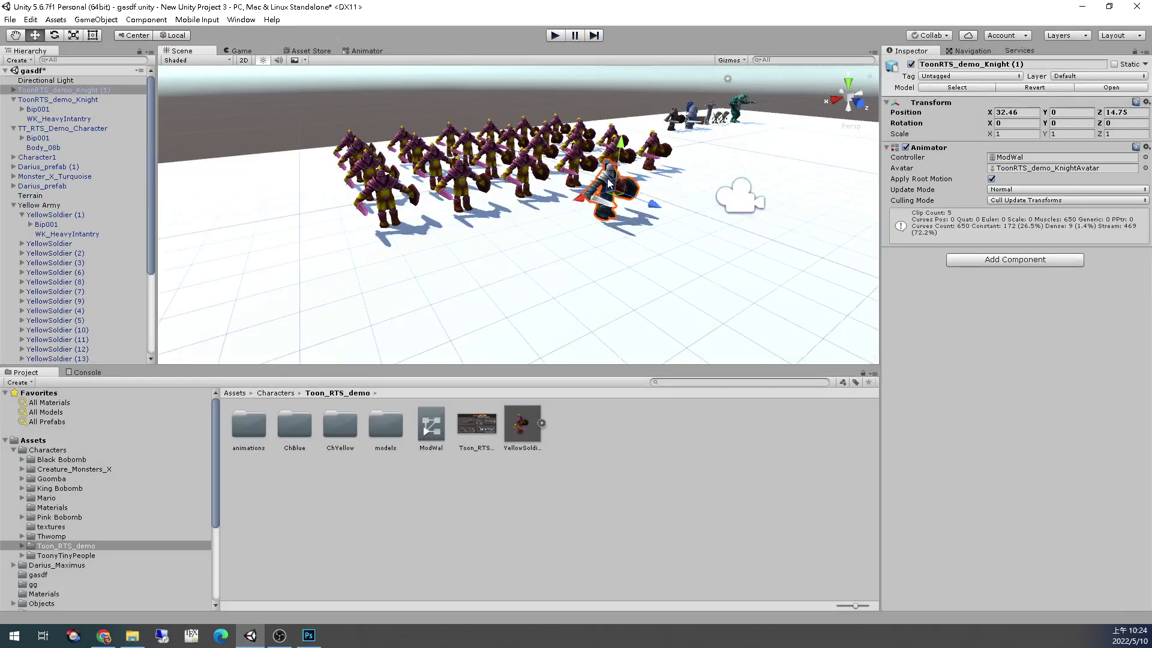
# Make ToonRTS_demo_Knight (1) a child of Yellow Army, parent the Main Camera to that knight, and run the scene
pyautogui.moveTo(63, 90); pyautogui.dragTo(63, 209)
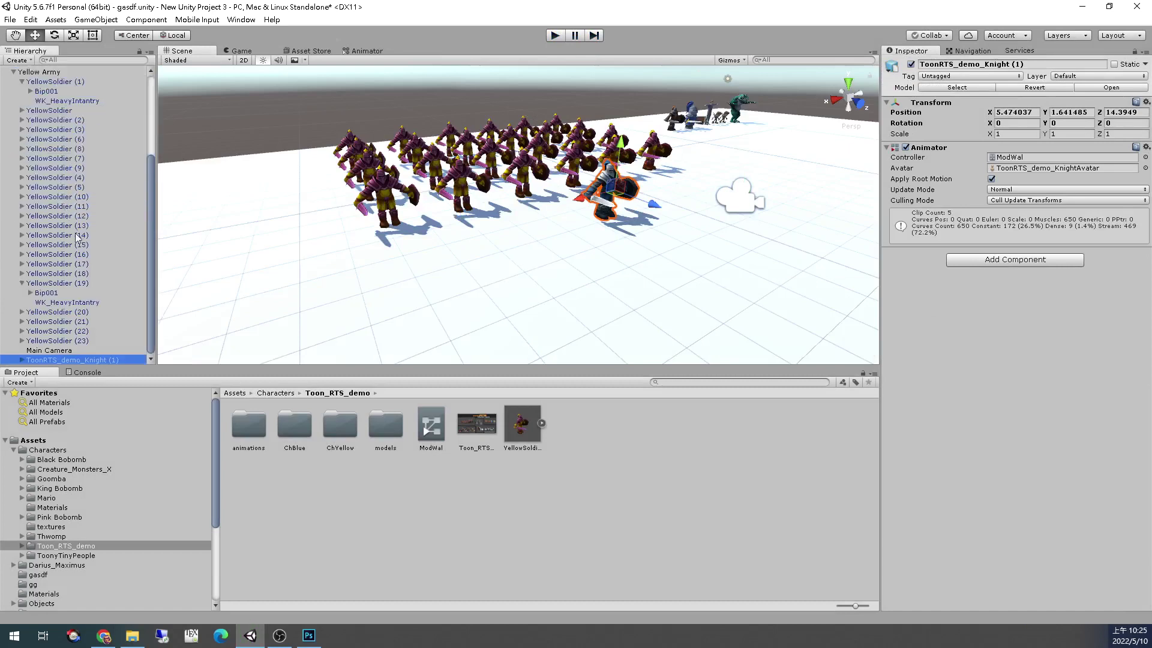
pyautogui.click(69, 350)
pyautogui.moveTo(51, 354); pyautogui.dragTo(49, 363)
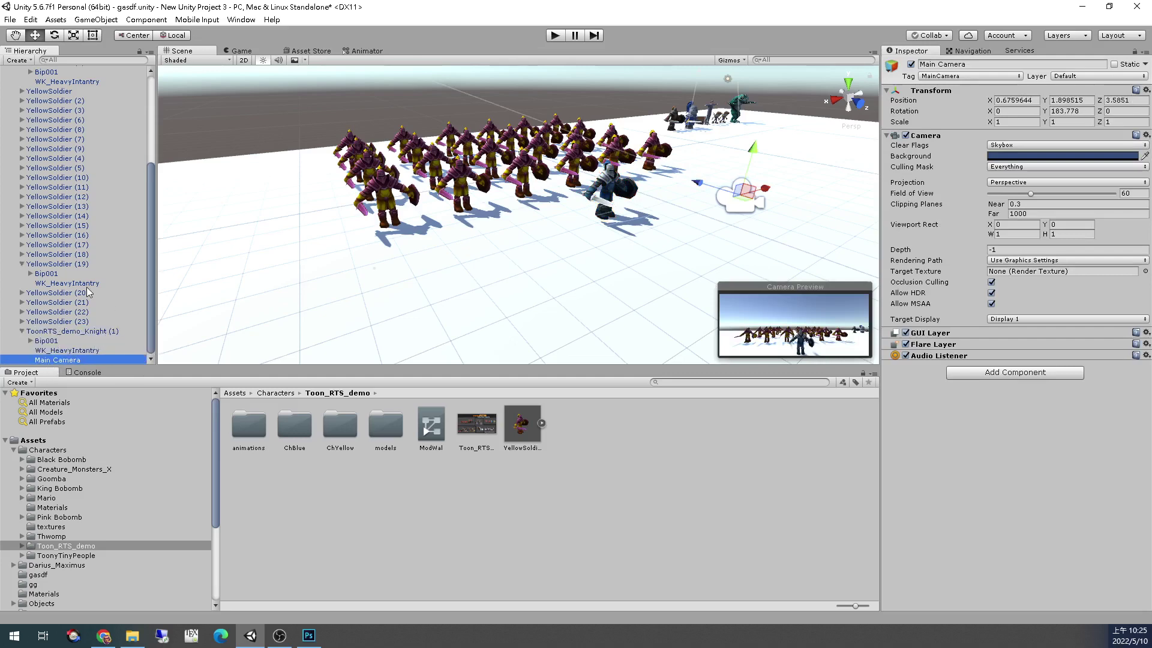
pyautogui.hotkey('ctrl', 'p')
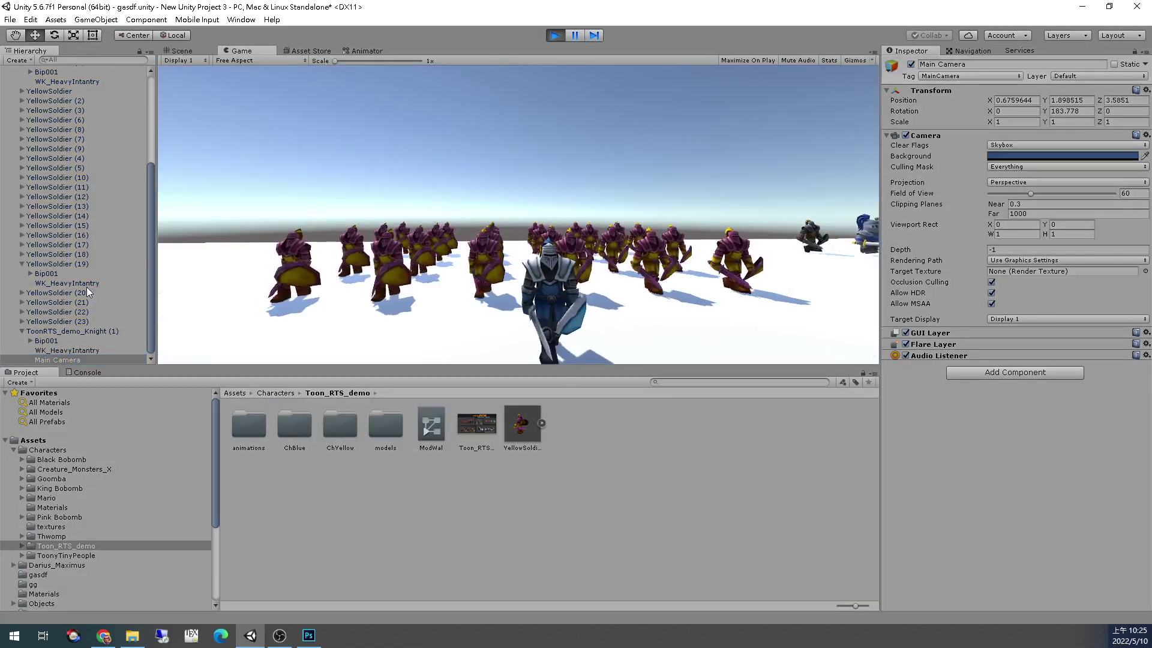